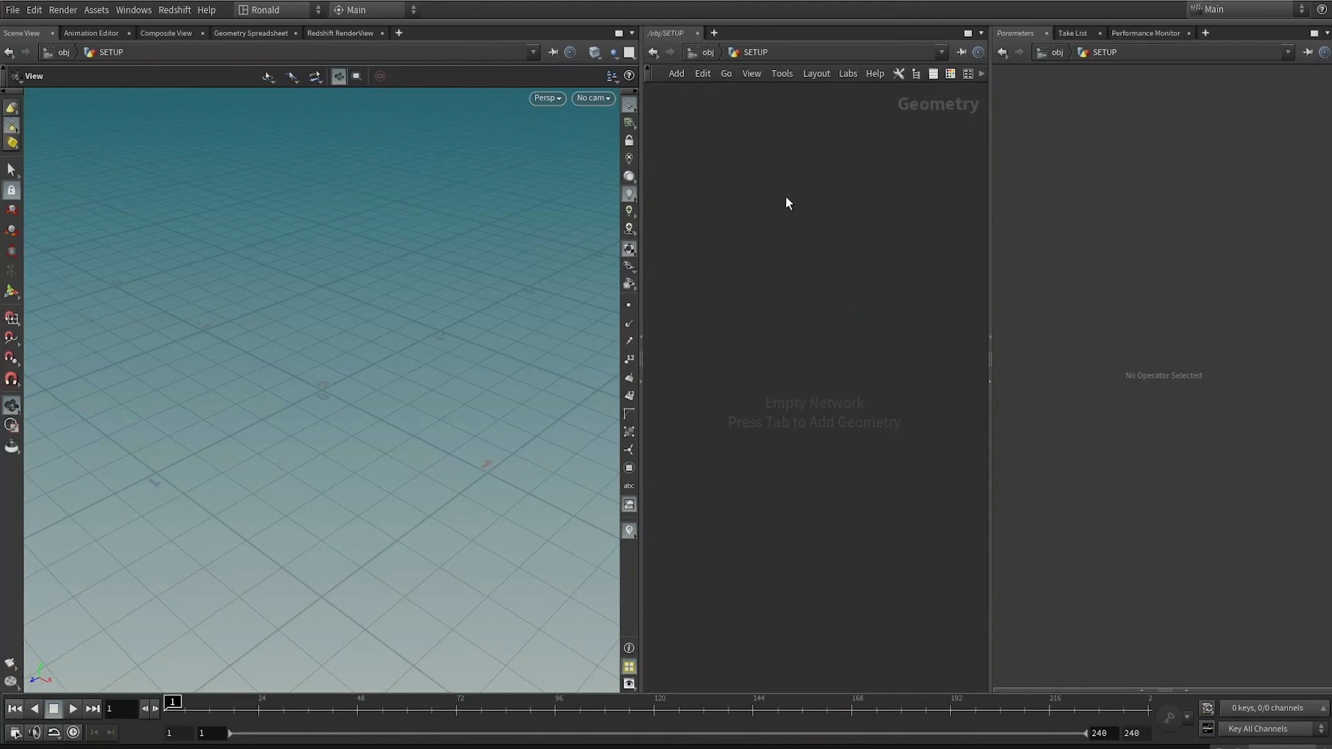
Add a Line node inside the SETUP geometry object
key("u")
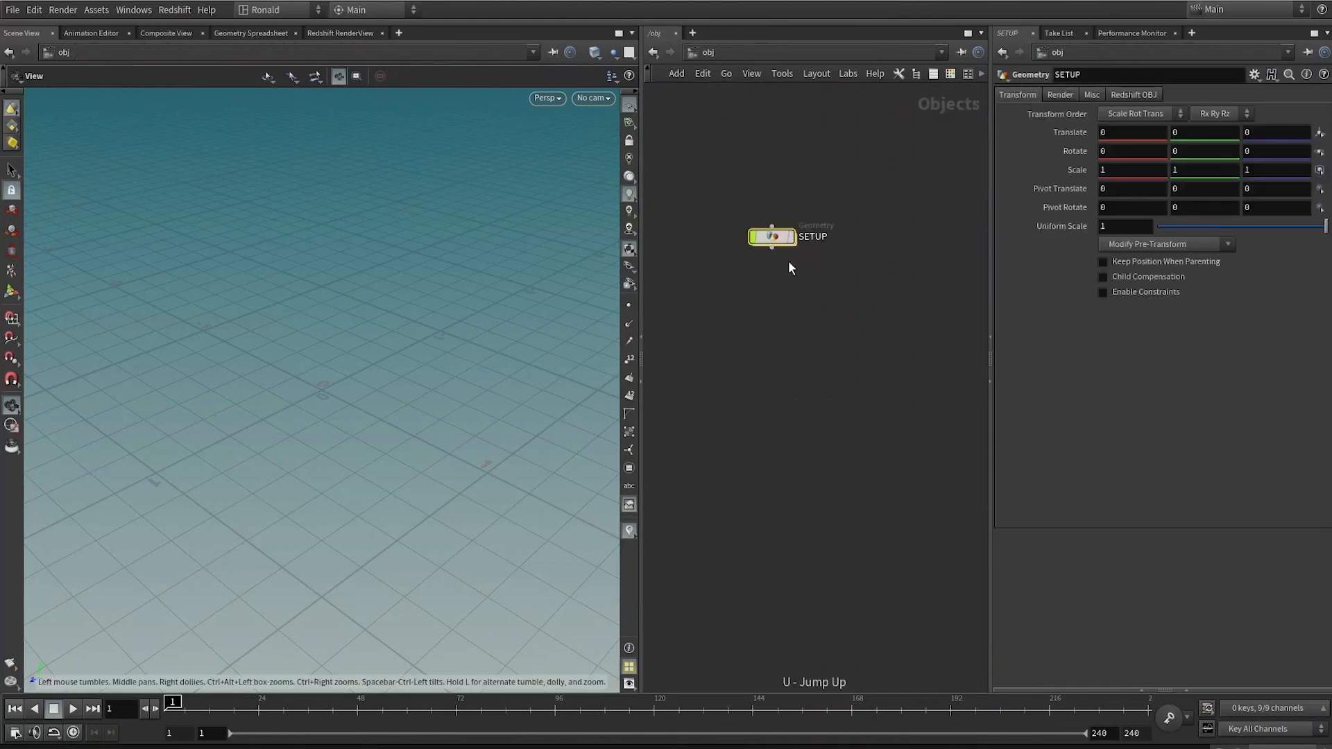
double_click(777, 236)
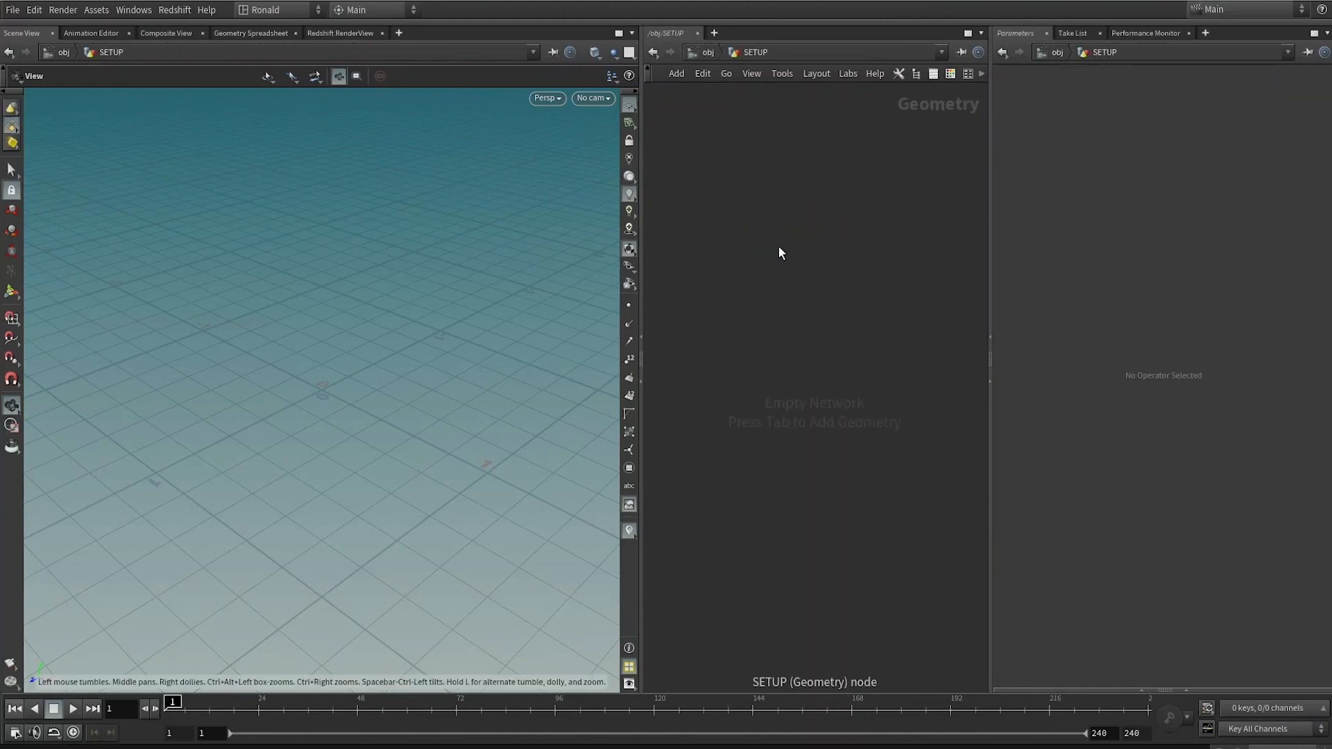
key("Tab")
type("line")
key("Return")
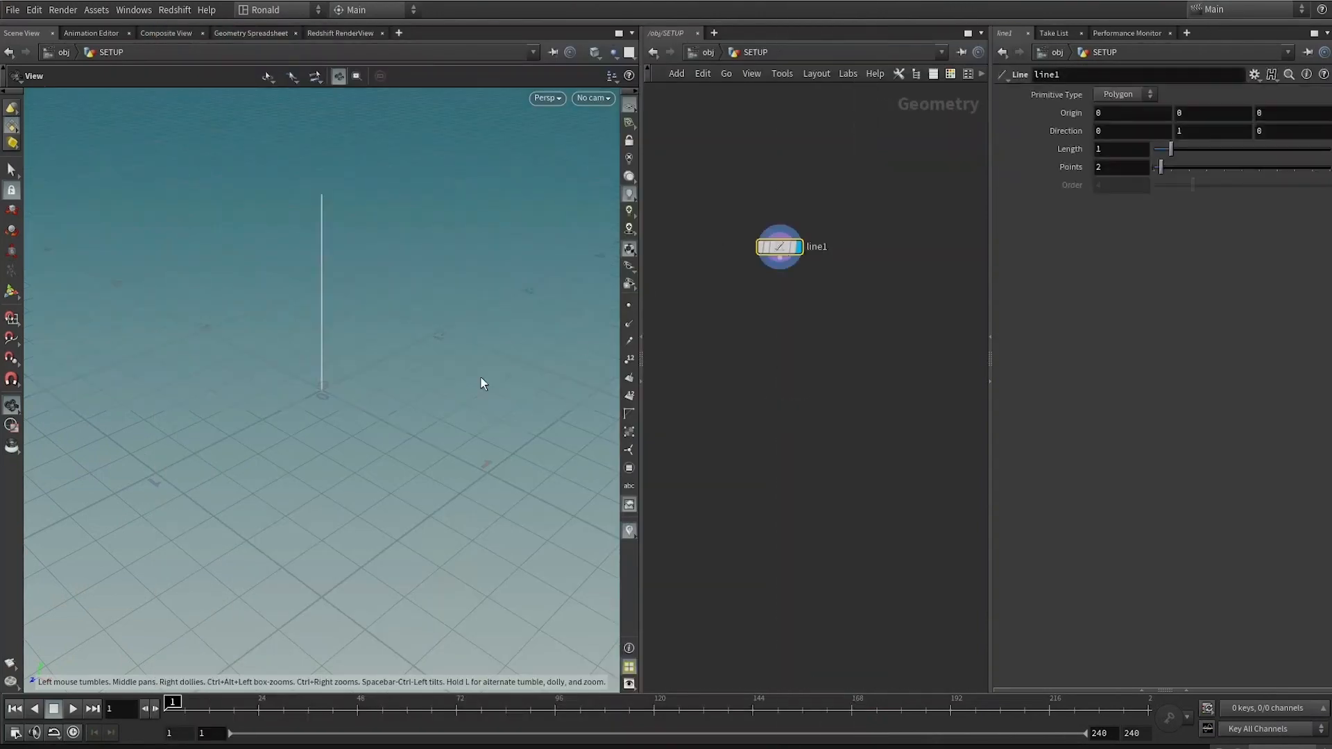
Frame the line in the viewport and turn on the display of points
key("f")
right_click_drag(403, 379, 371, 448)
middle_click_drag(718, 263, 738, 283)
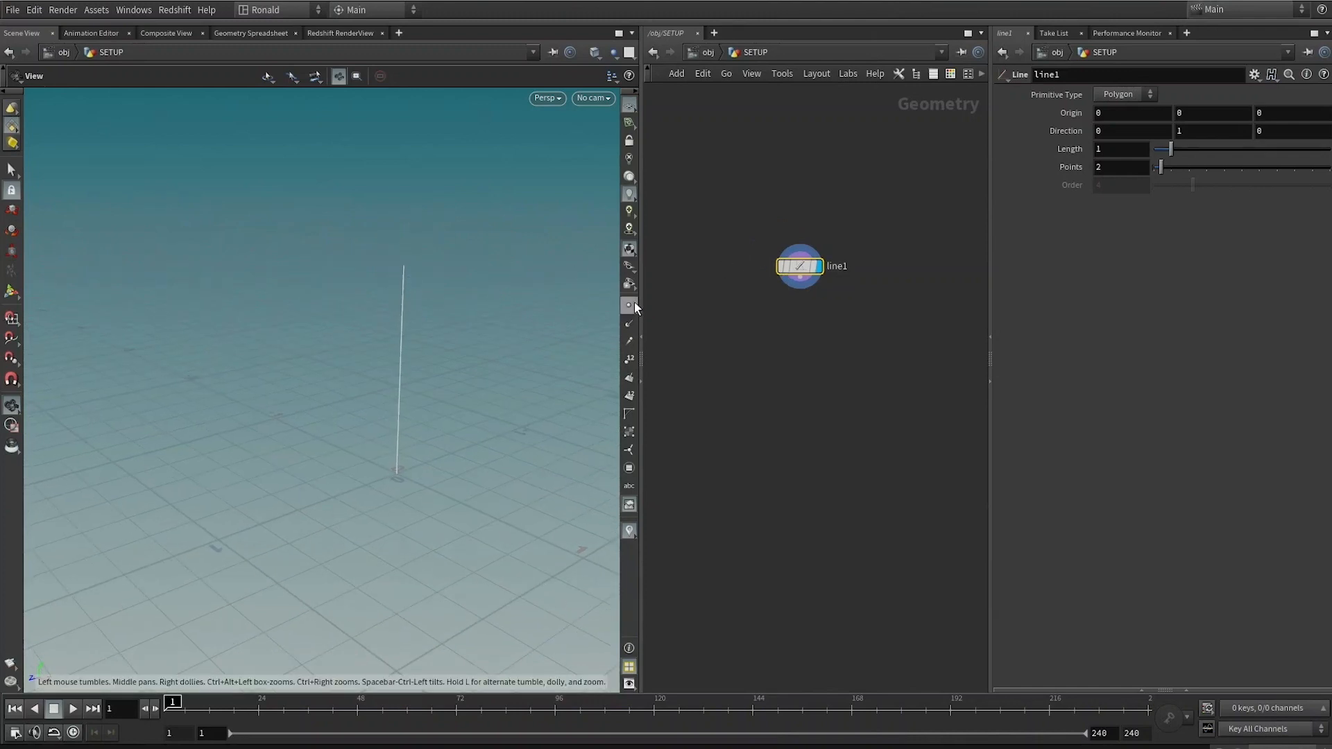
left_click(629, 305)
Add a Resample node below line1, connect it to the line's output and display it
middle_click_drag(764, 319, 793, 296)
left_click(830, 288)
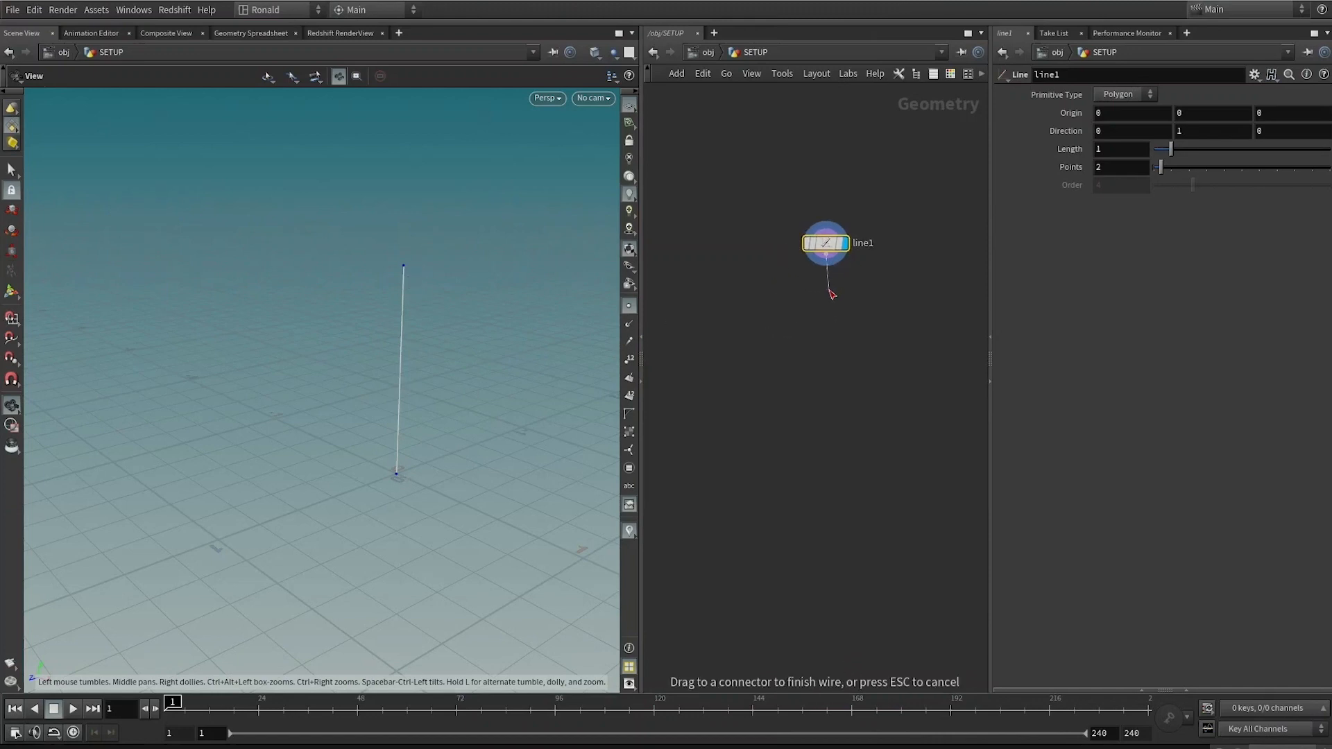
key("Tab")
type("resa")
left_click(961, 32)
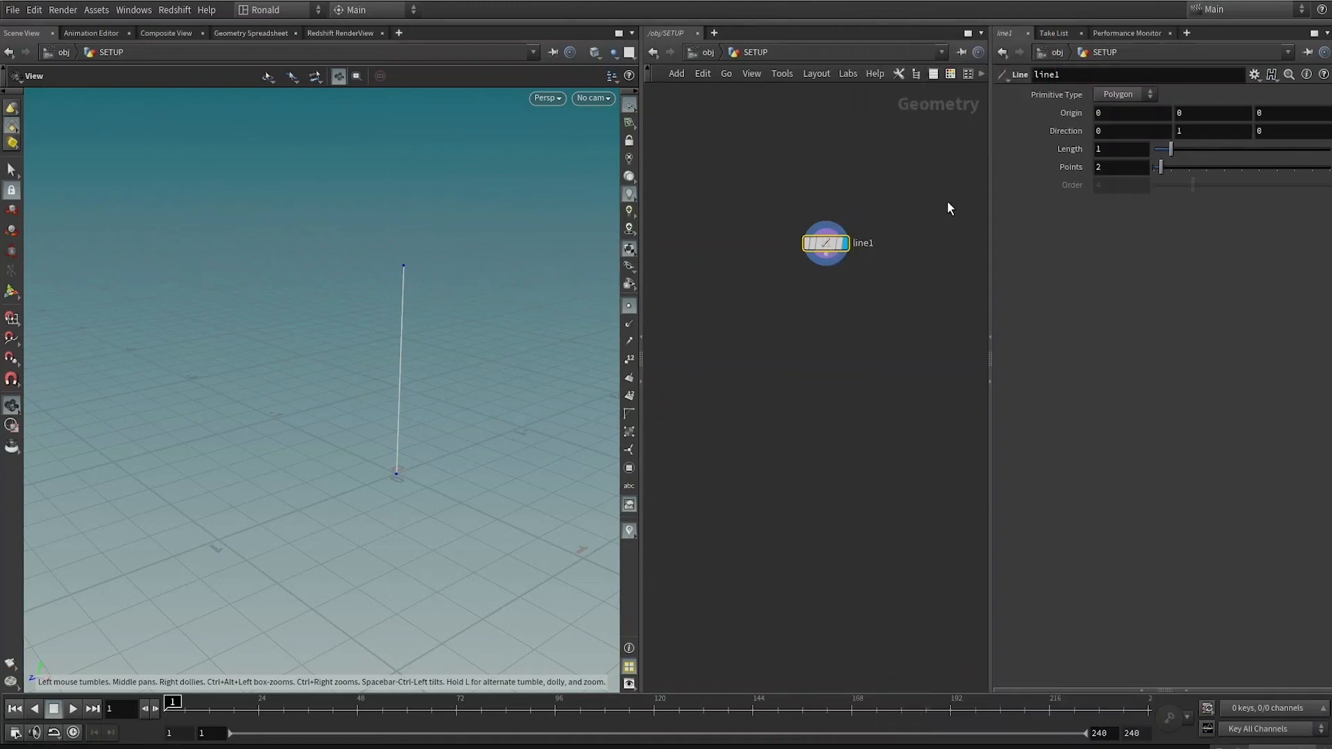
left_click(827, 289)
left_click(848, 290)
left_click_drag(838, 291, 835, 309)
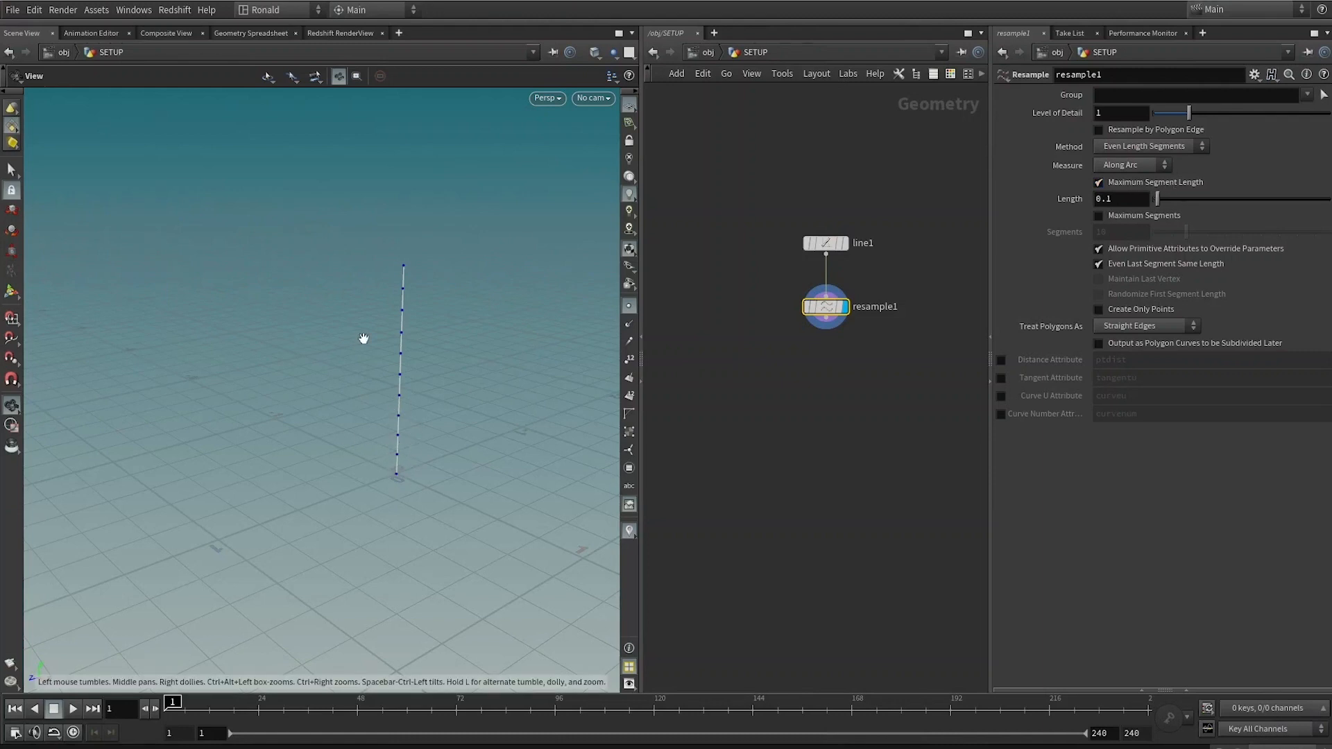
Disable Maximum Segment Length on the Resample node, enable Maximum Segments with 7 segments, and check the node's point count
left_click(1103, 183)
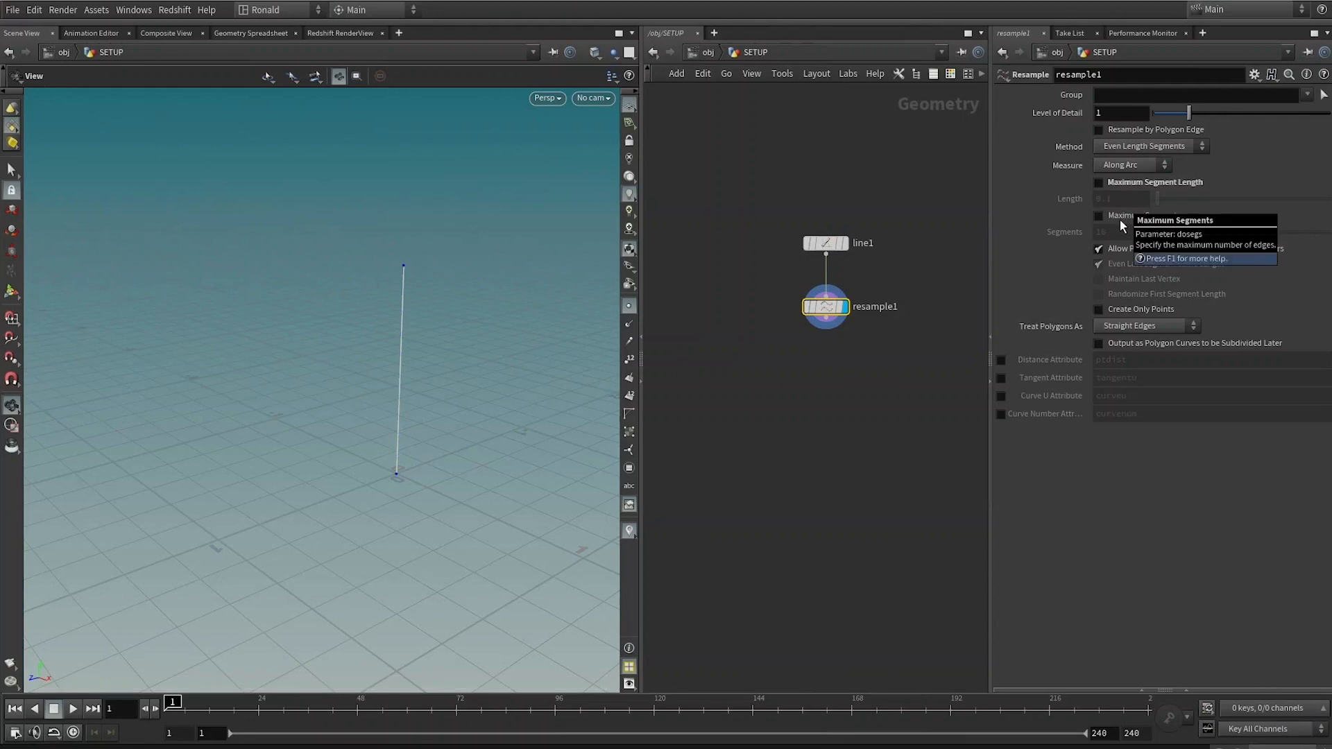
left_click(1098, 217)
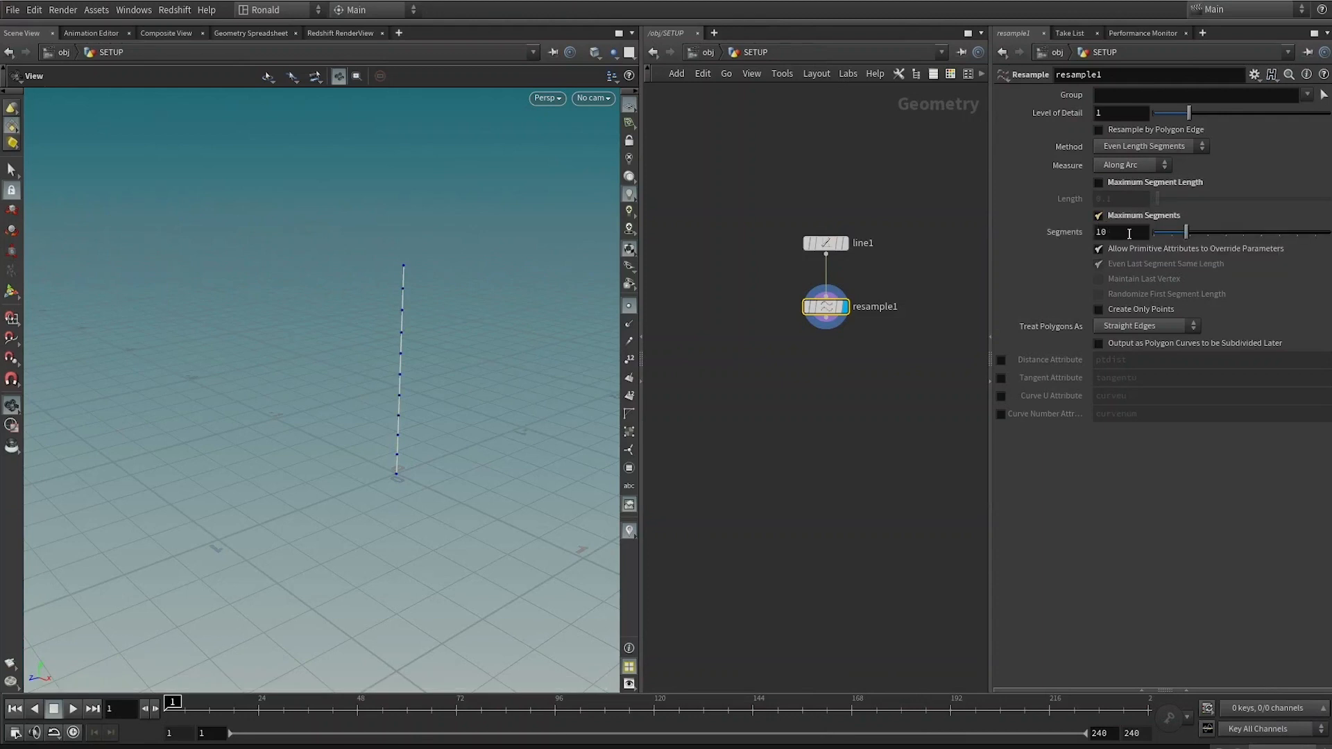
left_click(1117, 234)
type("7")
key("Return")
middle_click(826, 312)
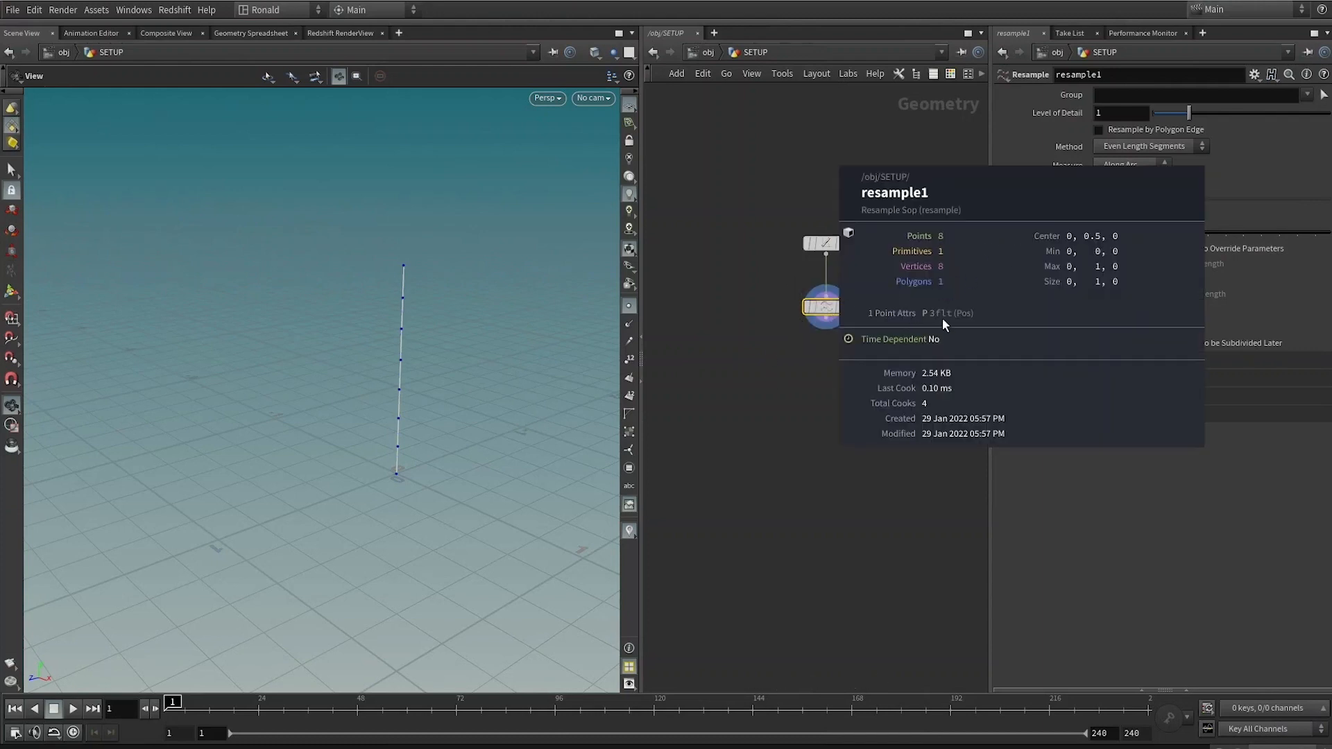
Add a Sphere node beside resample1 and display it in the viewport
middle_click_drag(724, 331, 767, 314)
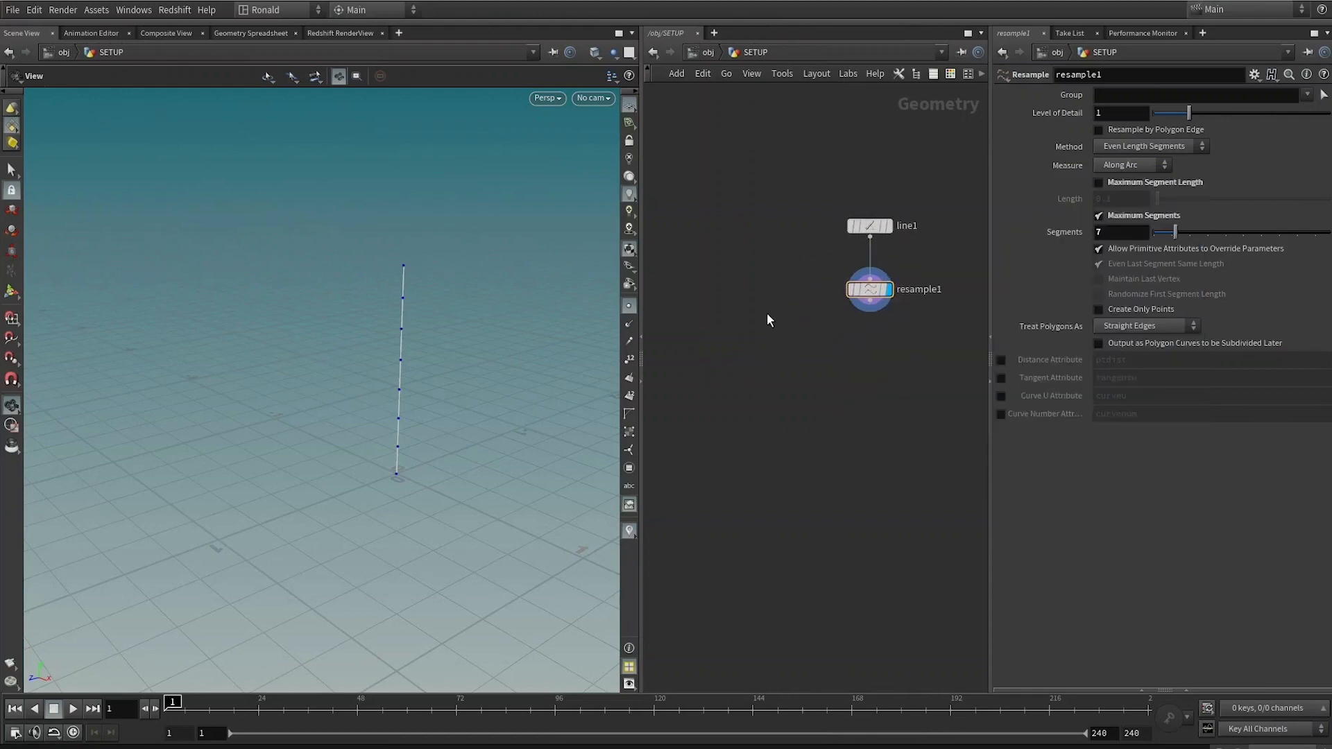
key("Tab")
type("sphere")
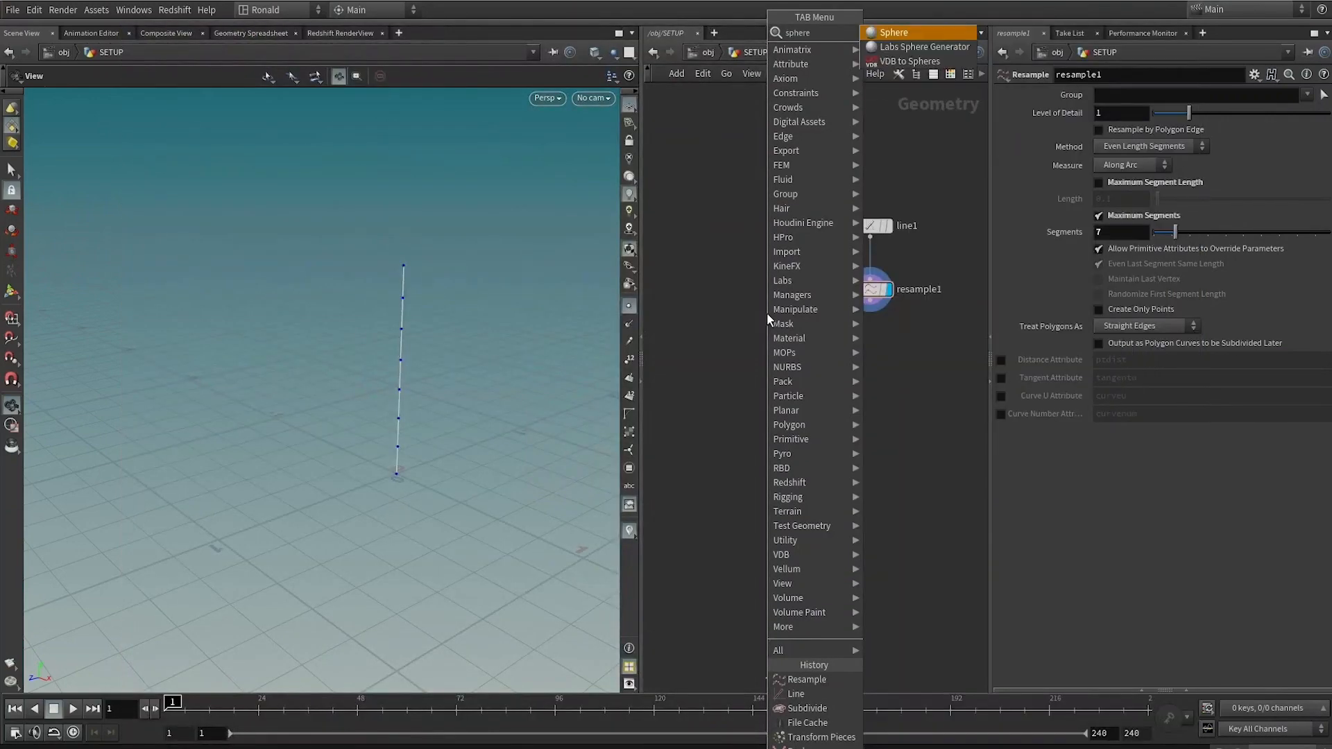
key("Return")
left_click(767, 313)
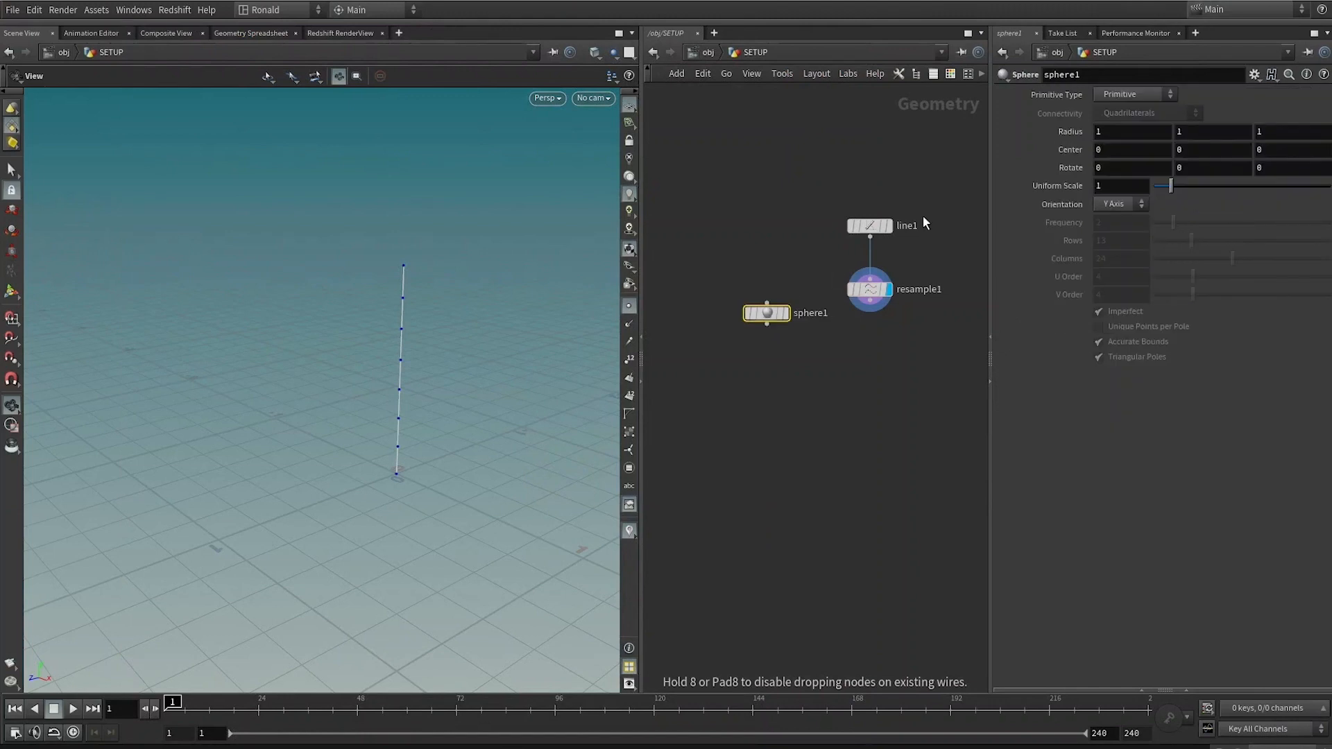
left_click(783, 313)
Set the sphere's primitive type to Polygon and its X and Z radius to 2
left_click(1134, 94)
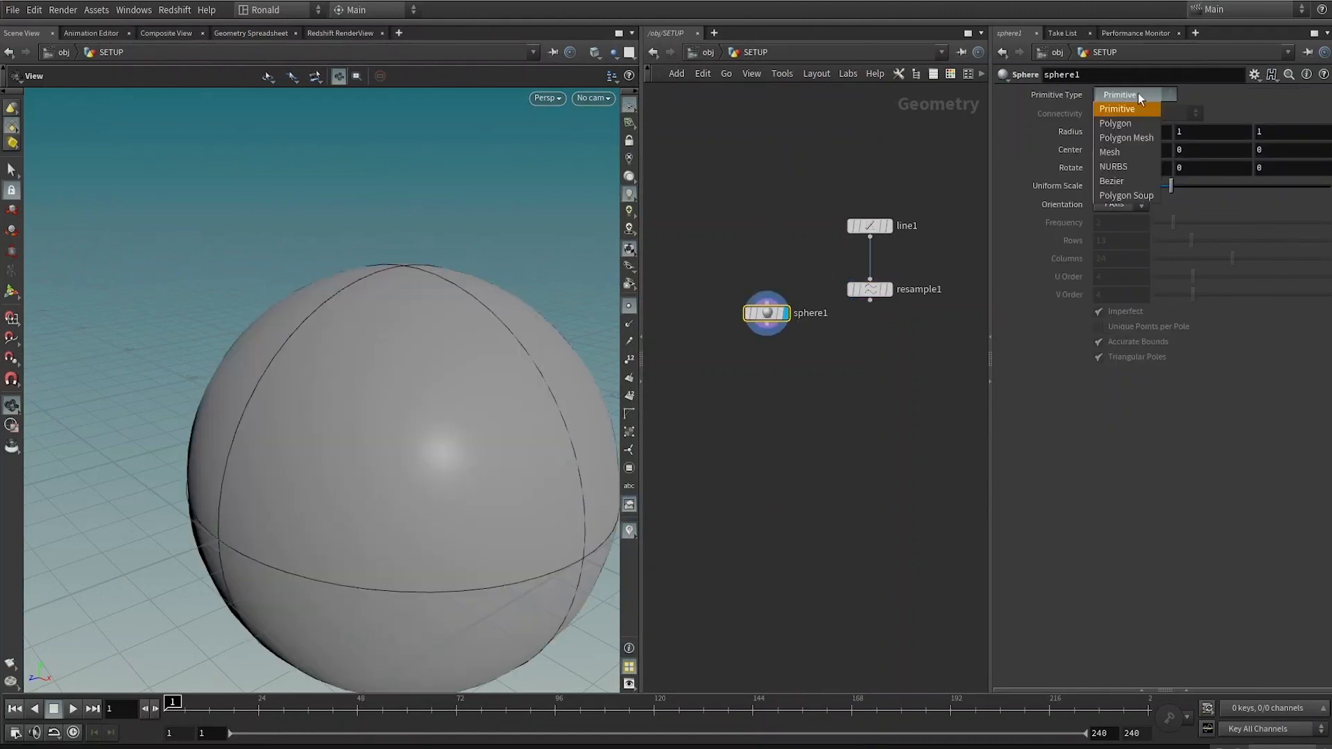
left_click(1131, 123)
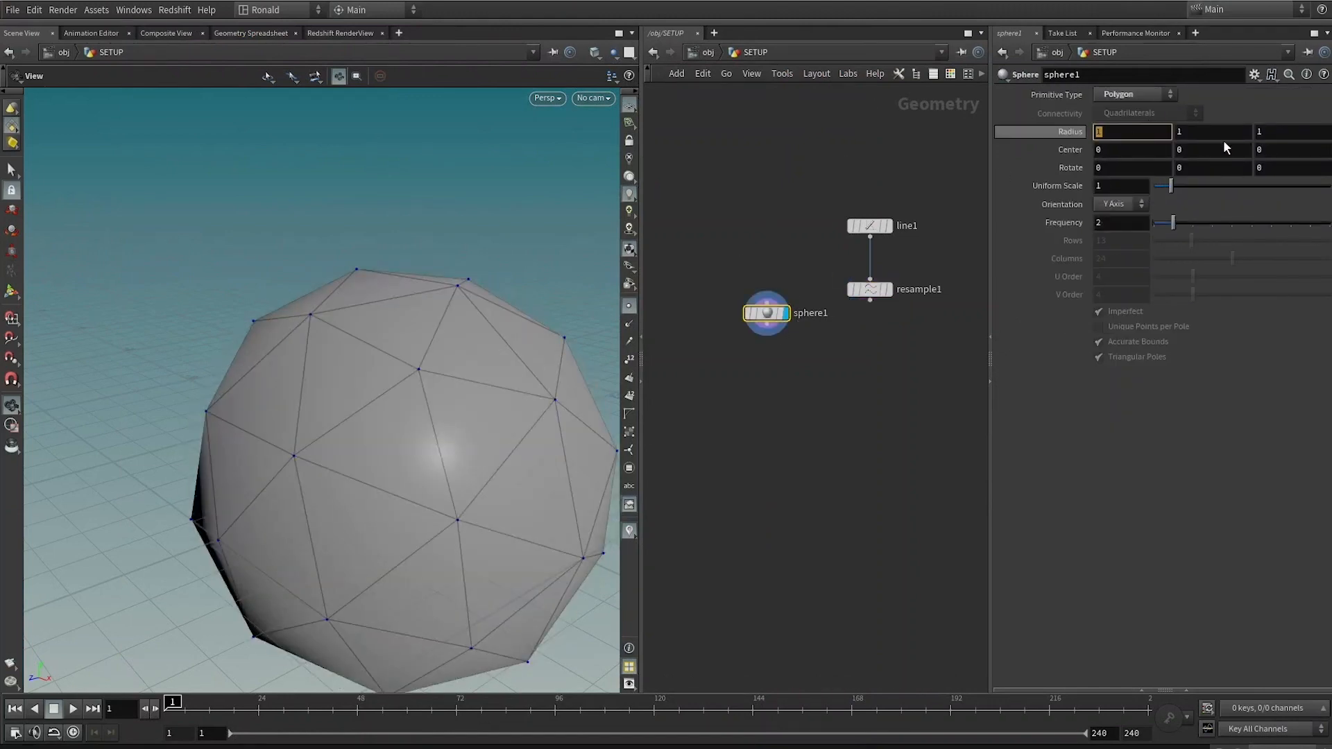
type("2")
key("Tab")
key("Tab")
type("2")
key("Return")
Set the polygon sphere's frequency to 4
right_click_drag(471, 359, 342, 369)
left_click_drag(342, 368, 433, 370)
left_click_drag(540, 365, 389, 353)
right_click_drag(389, 353, 452, 350)
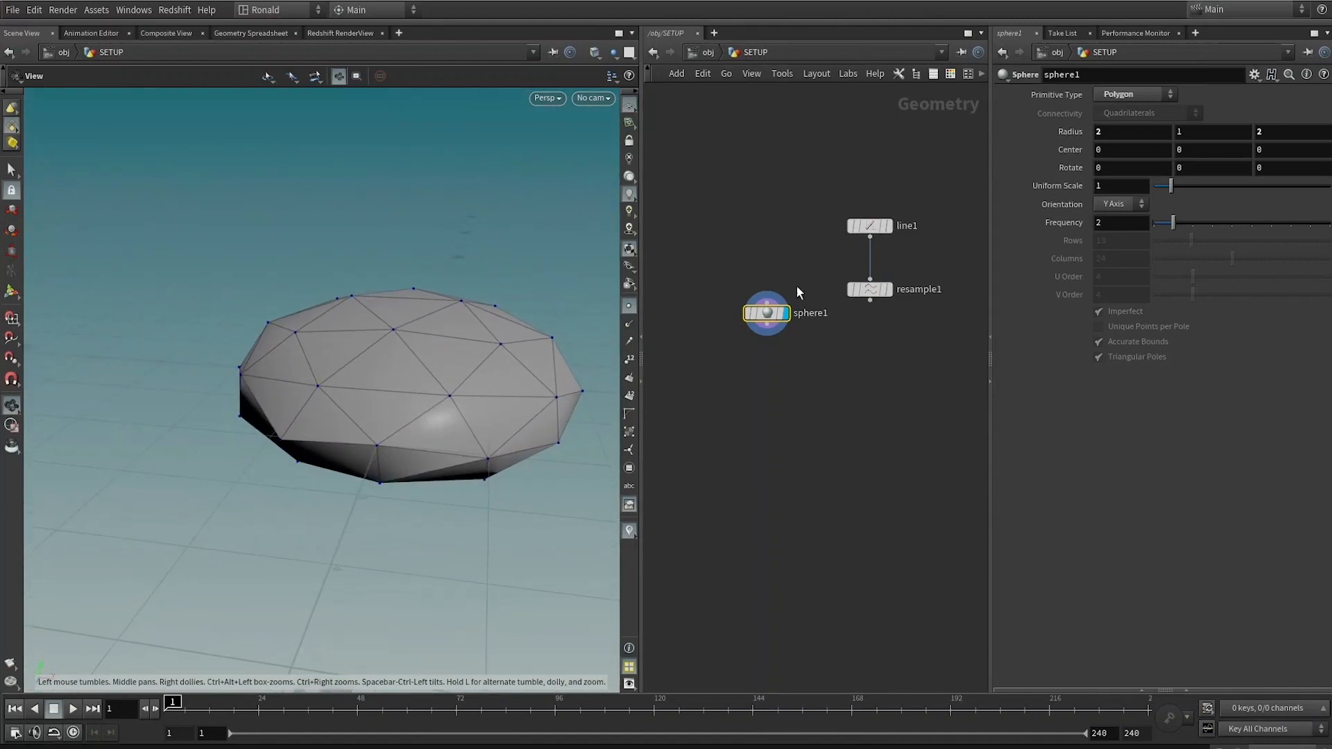
left_click_drag(1114, 223, 1017, 221)
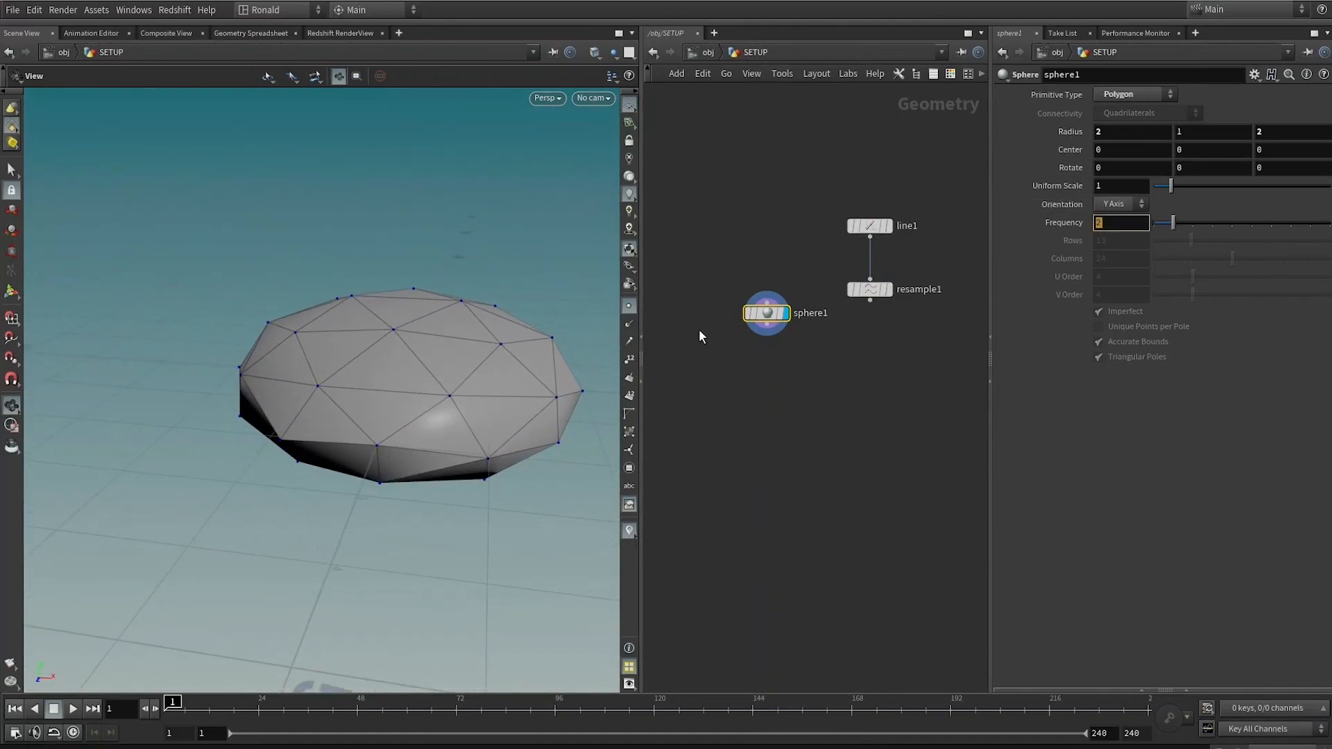
left_click(1138, 225)
double_click(1116, 224)
key("Return")
Add a Copy to Points node with sphere1 as its source geometry and resample1 as its target points
left_click(766, 325)
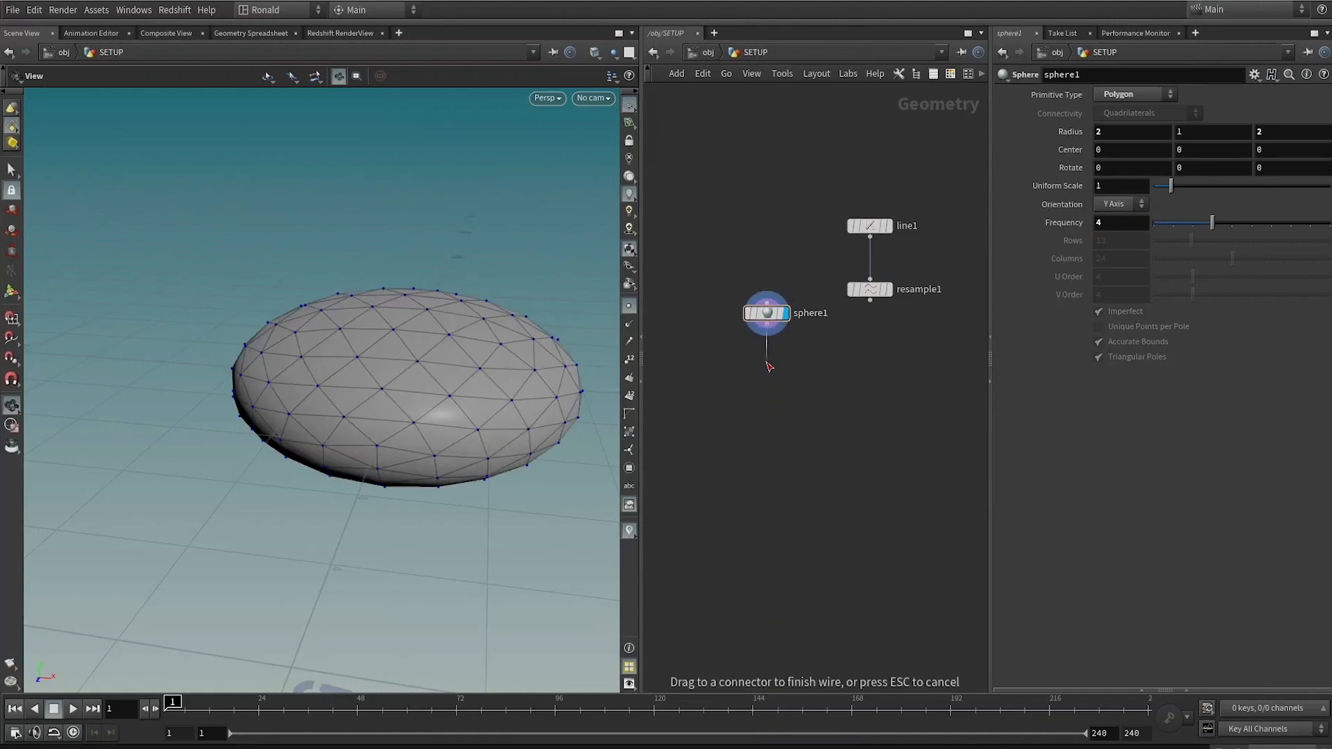
left_click(765, 360)
type("ctp")
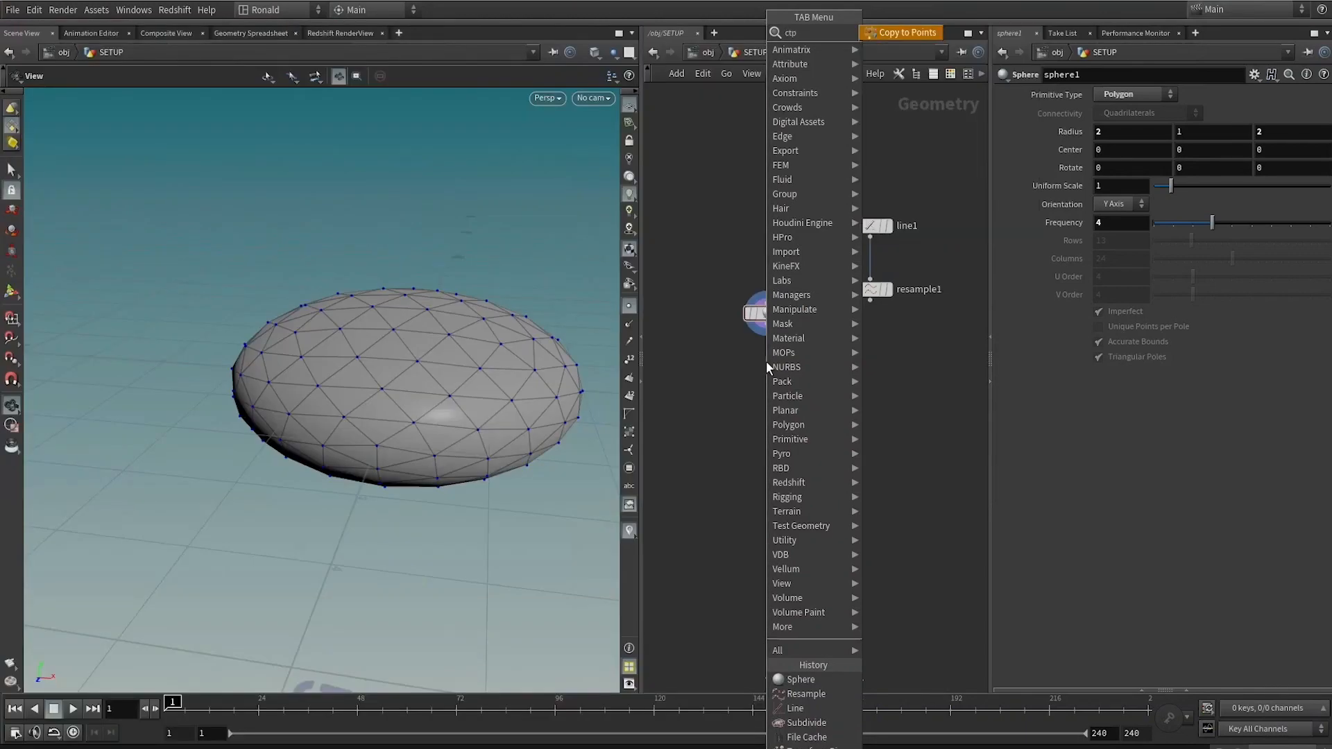
key("Return")
left_click(774, 354)
left_click(860, 307)
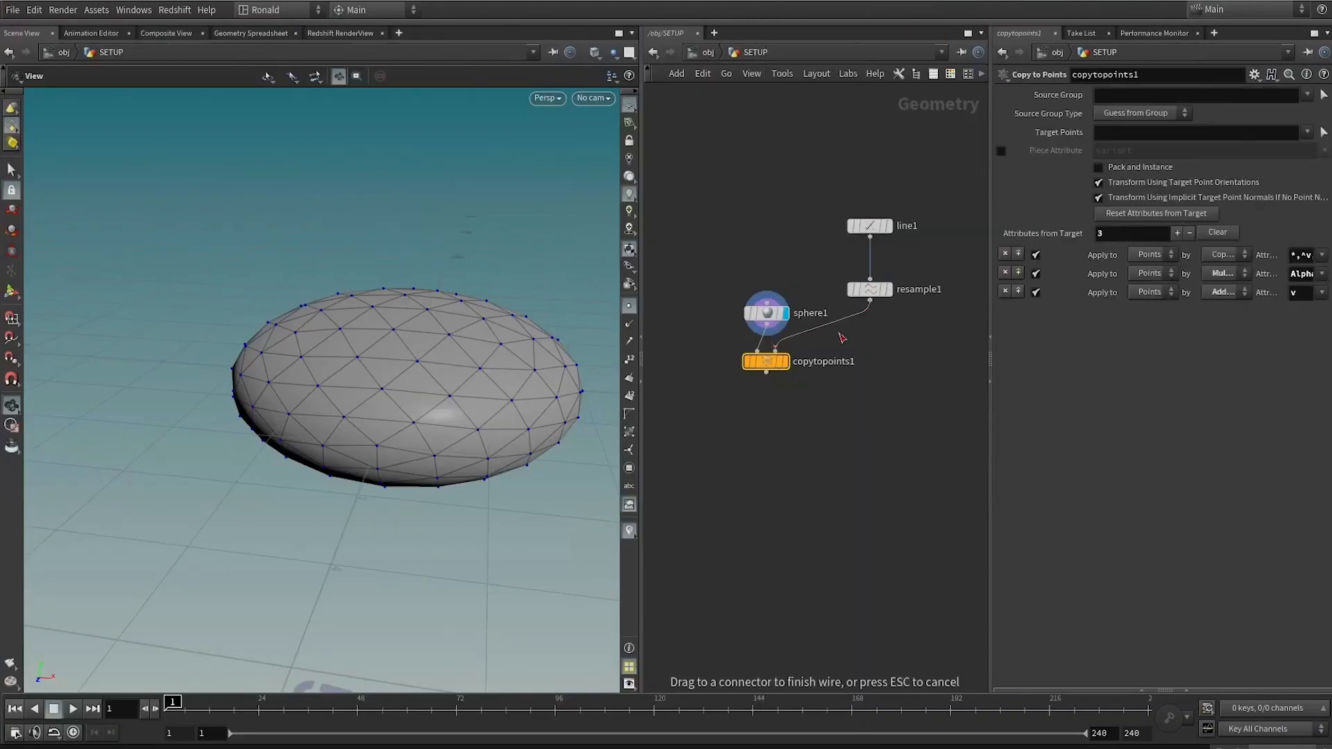
Display the Copy to Points result without point markers and place its node well below resample1
left_click(785, 362)
left_click_drag(767, 366, 865, 369)
left_click(629, 306)
mouse_move(592, 368)
left_mouse_down()
mouse_move(476, 315)
mouse_move(317, 296)
mouse_move(601, 360)
left_mouse_up()
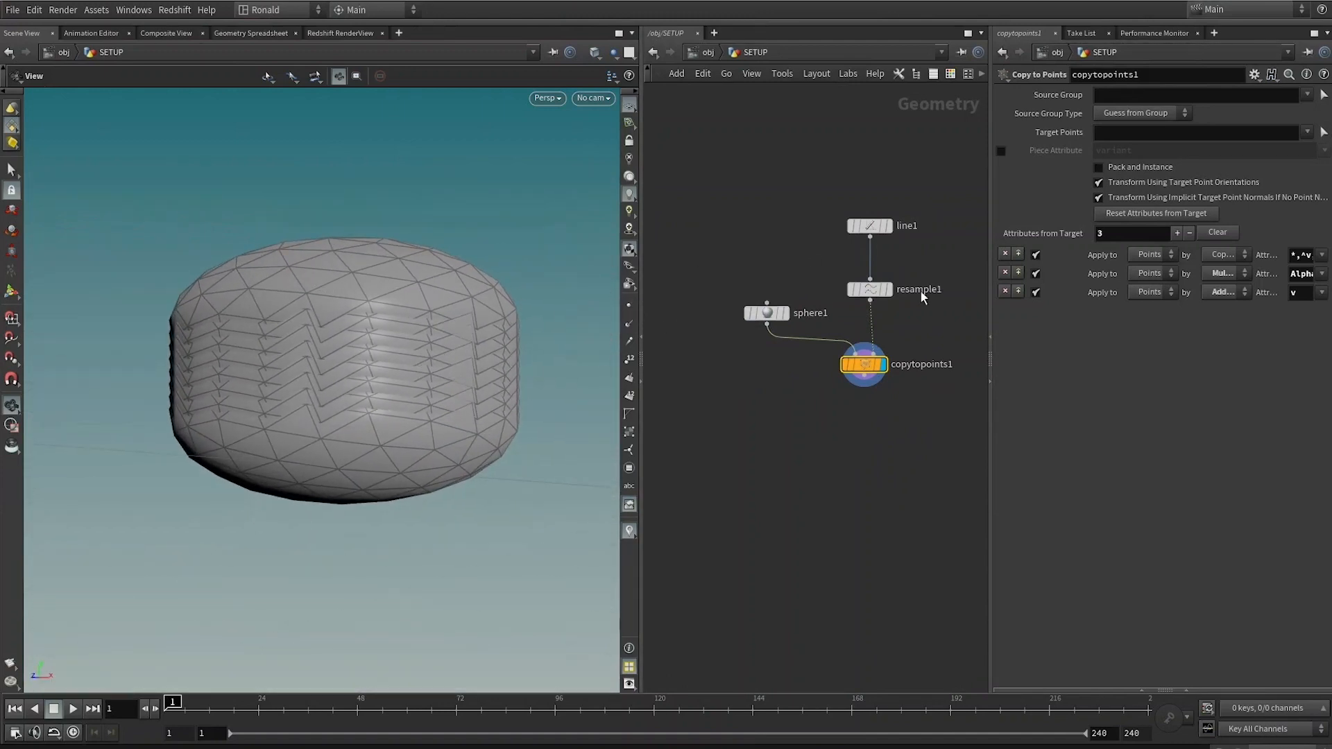
left_click_drag(863, 370, 869, 452)
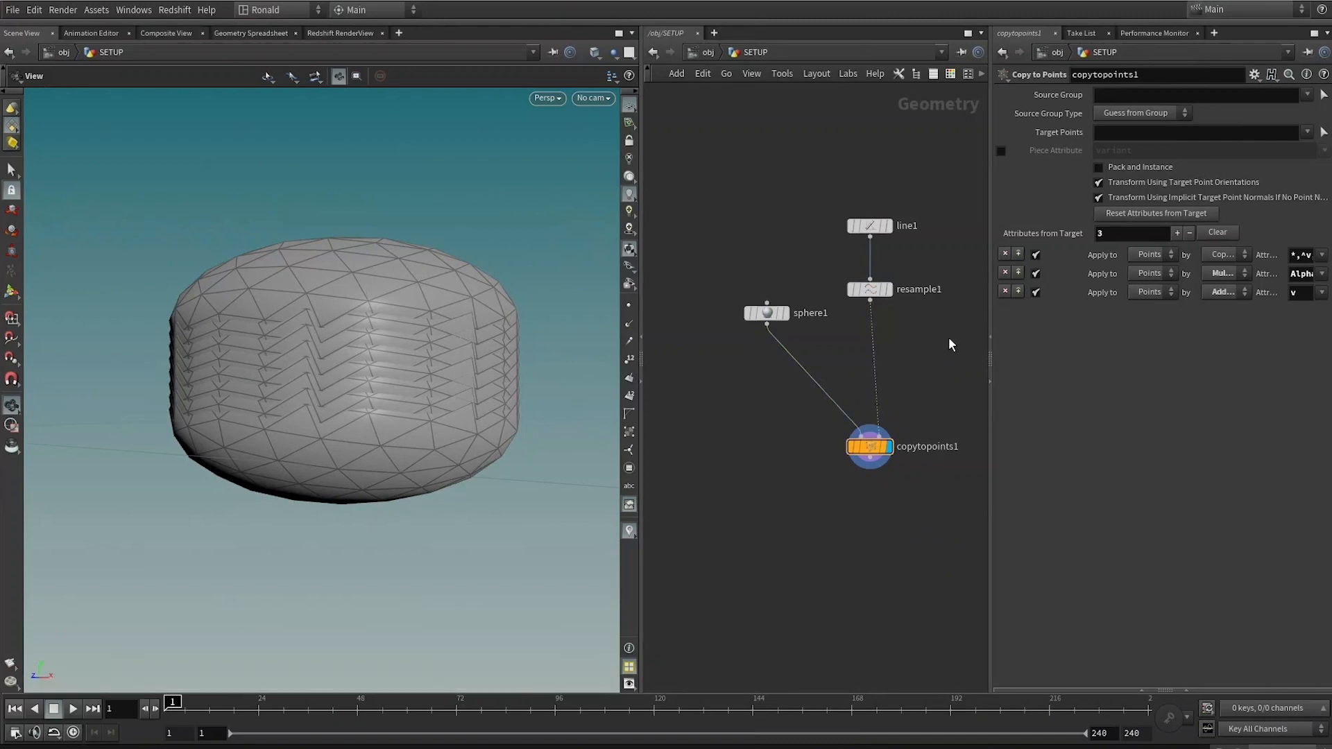
Insert an Attribute Randomize node between resample1 and copytopoints1 and set its attribute name to pscale
key("Tab")
type("ara")
key("Return")
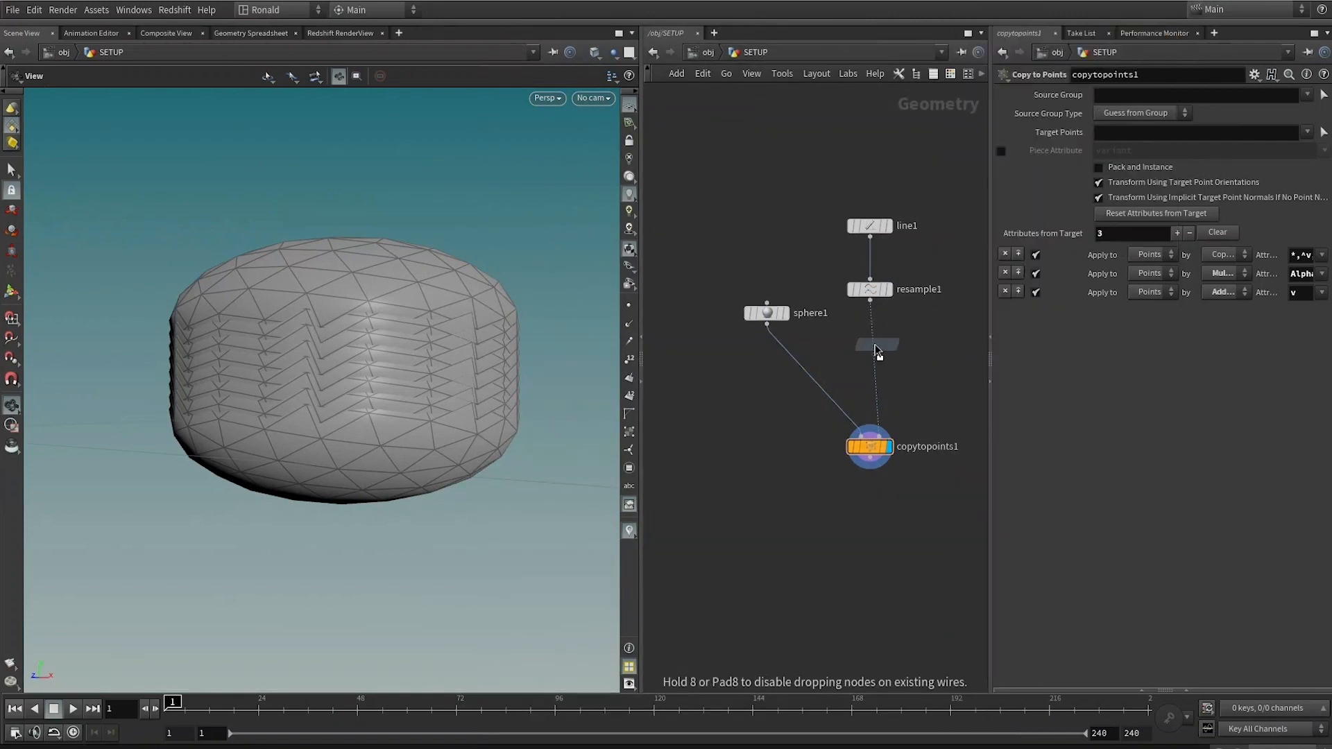
left_click(873, 342)
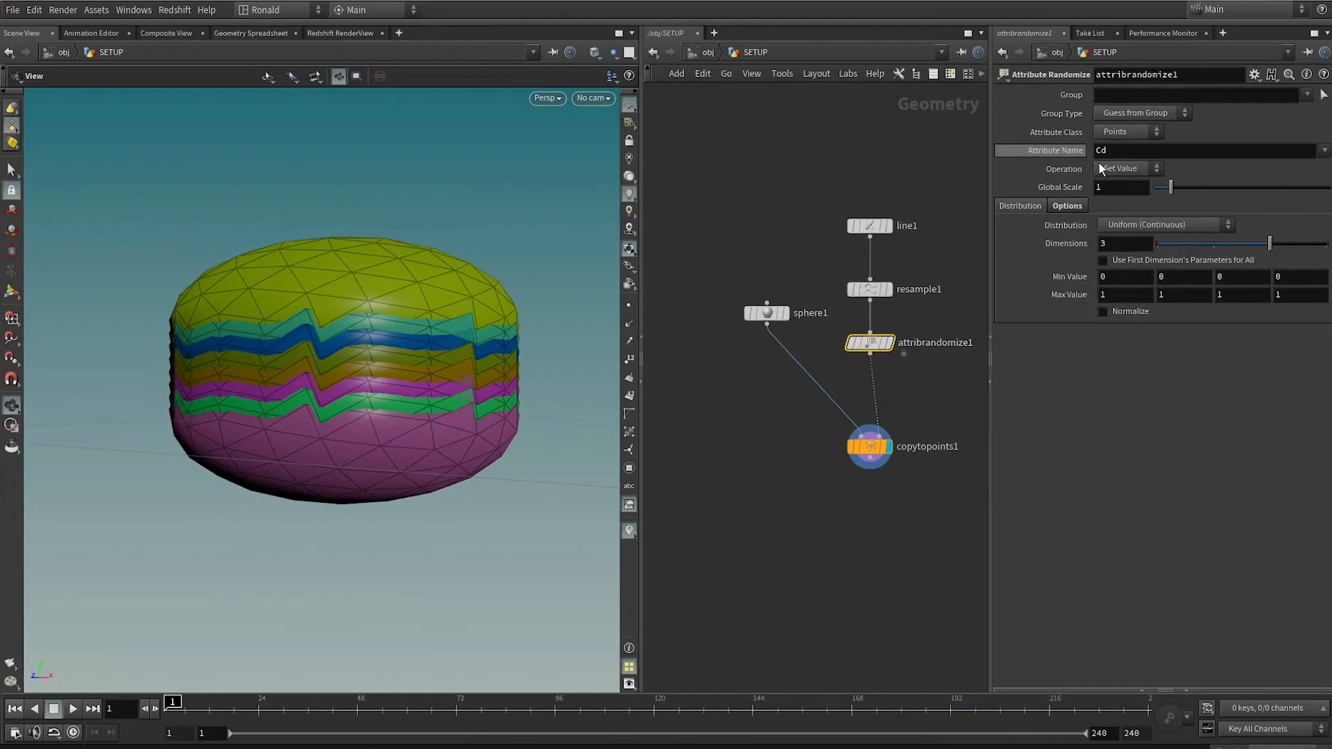
left_click_drag(1118, 154, 1032, 146)
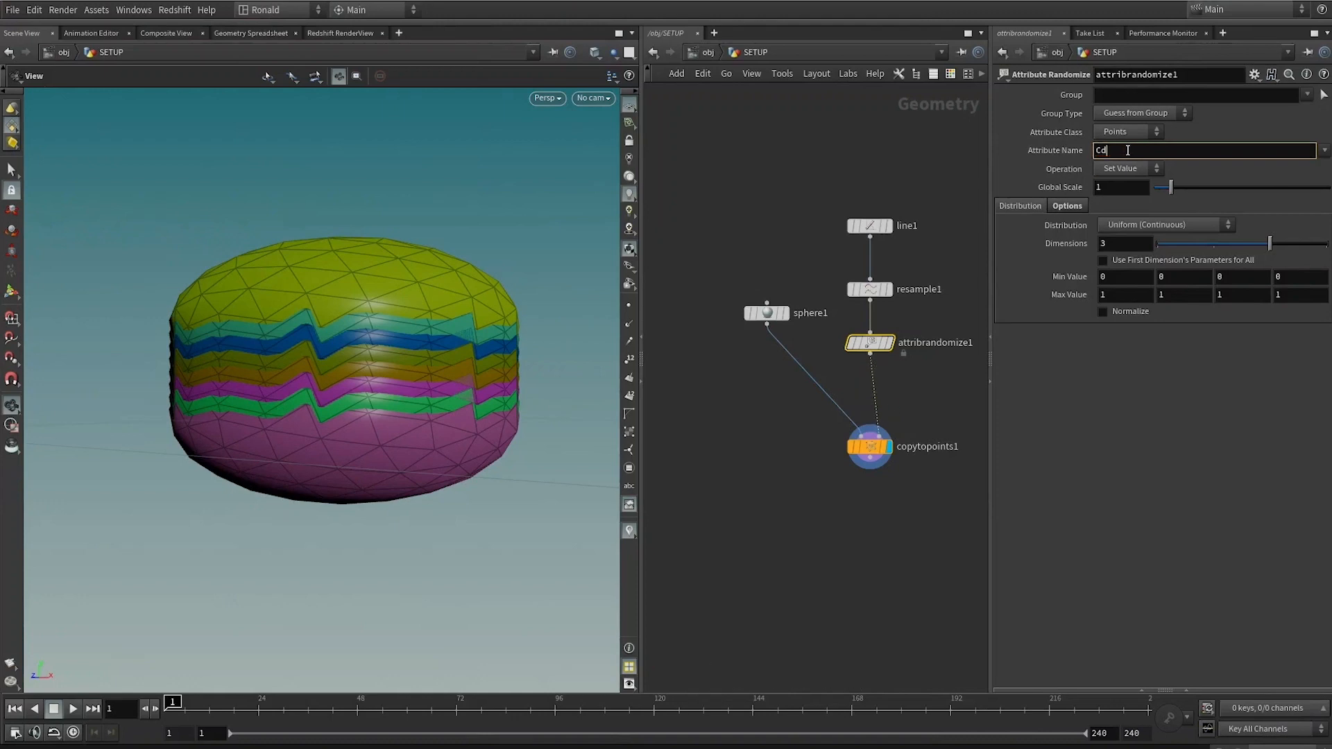
type("pscale")
key("Return")
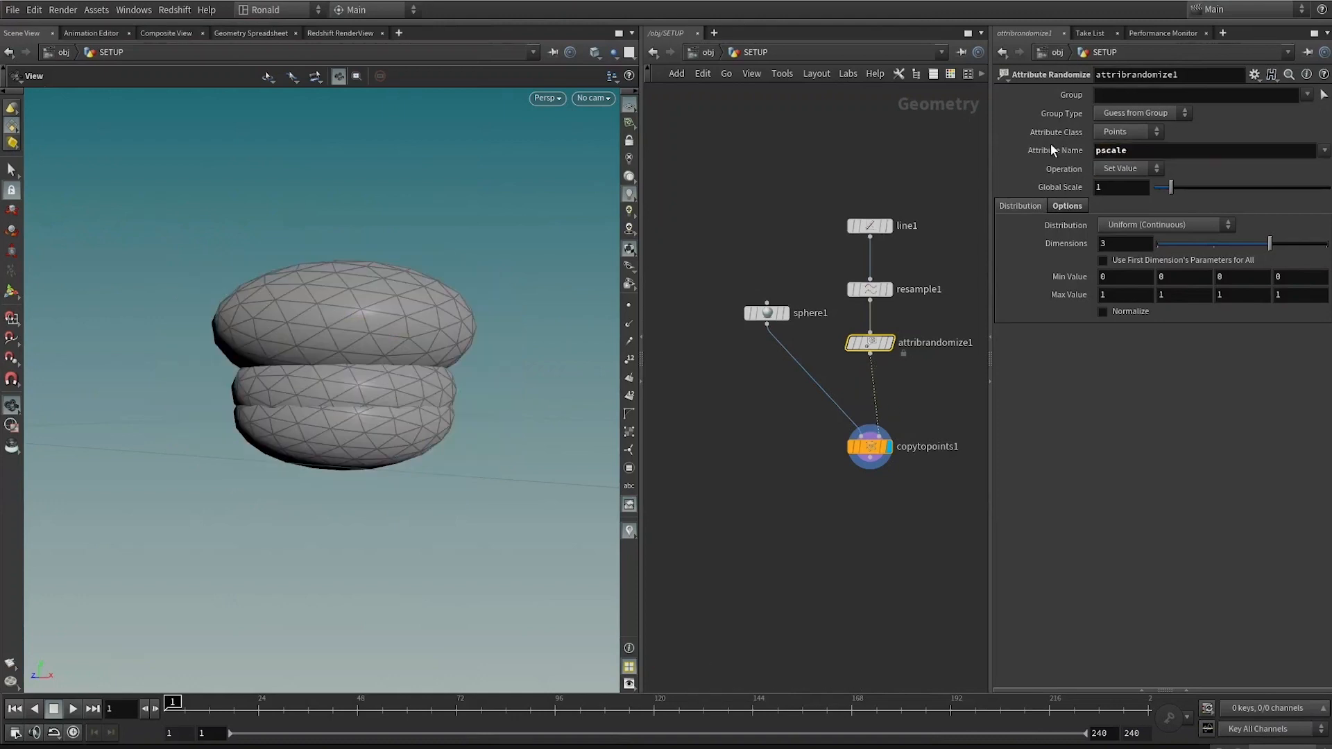
Set the pscale randomization to 1 dimension with a minimum of 0.01 and a maximum of 0.1
double_click(1118, 244)
type("1")
left_click(1129, 277)
double_click(1115, 264)
type(".01")
double_click(1131, 280)
type(".1")
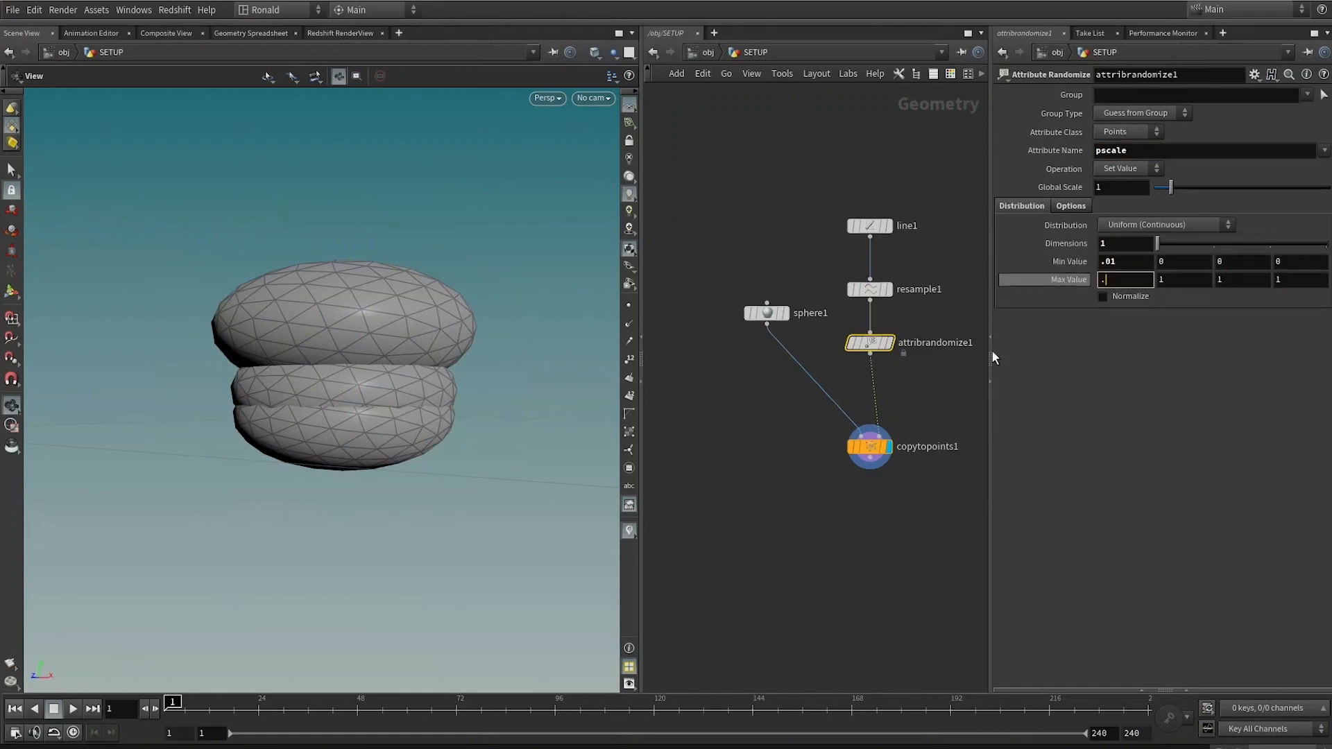
type("f")
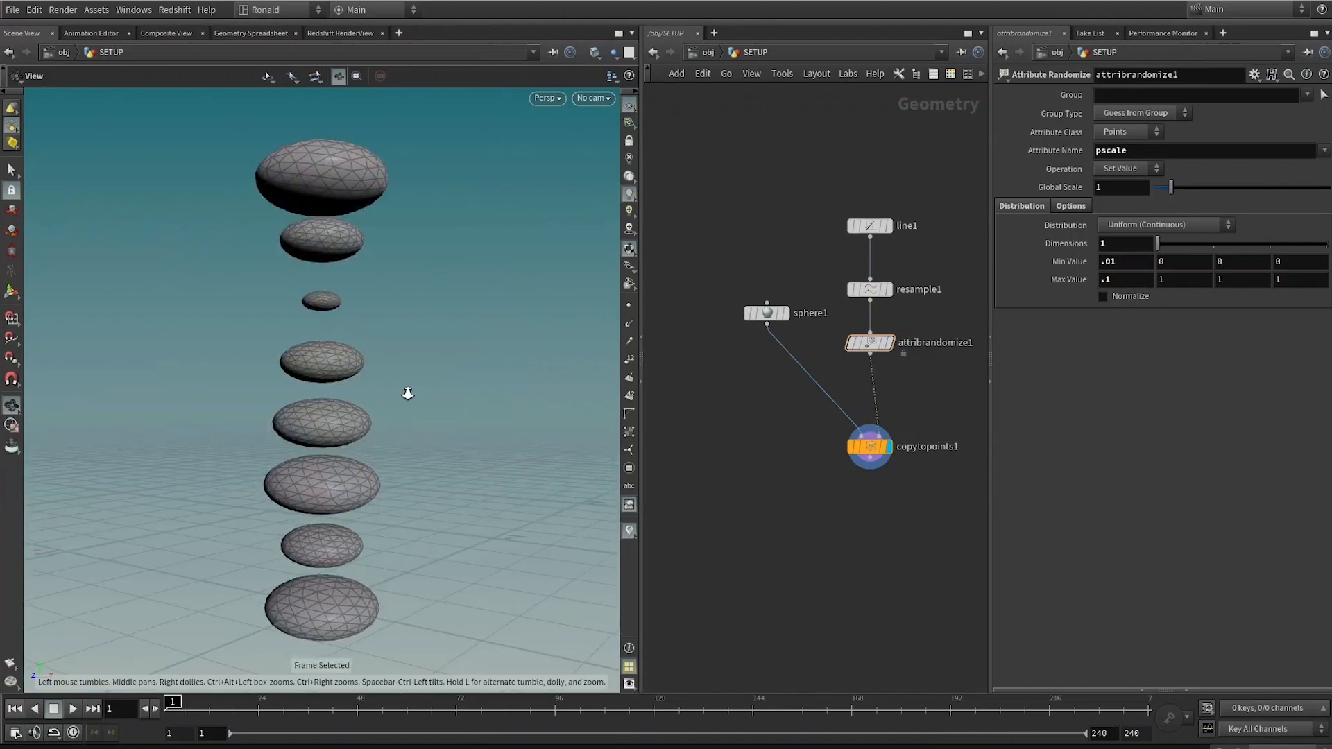
Insert a second Attribute Randomize node for Cd between attribrandomize1 and copytopoints1
right_click_drag(425, 387, 366, 384)
left_click_drag(365, 384, 404, 351)
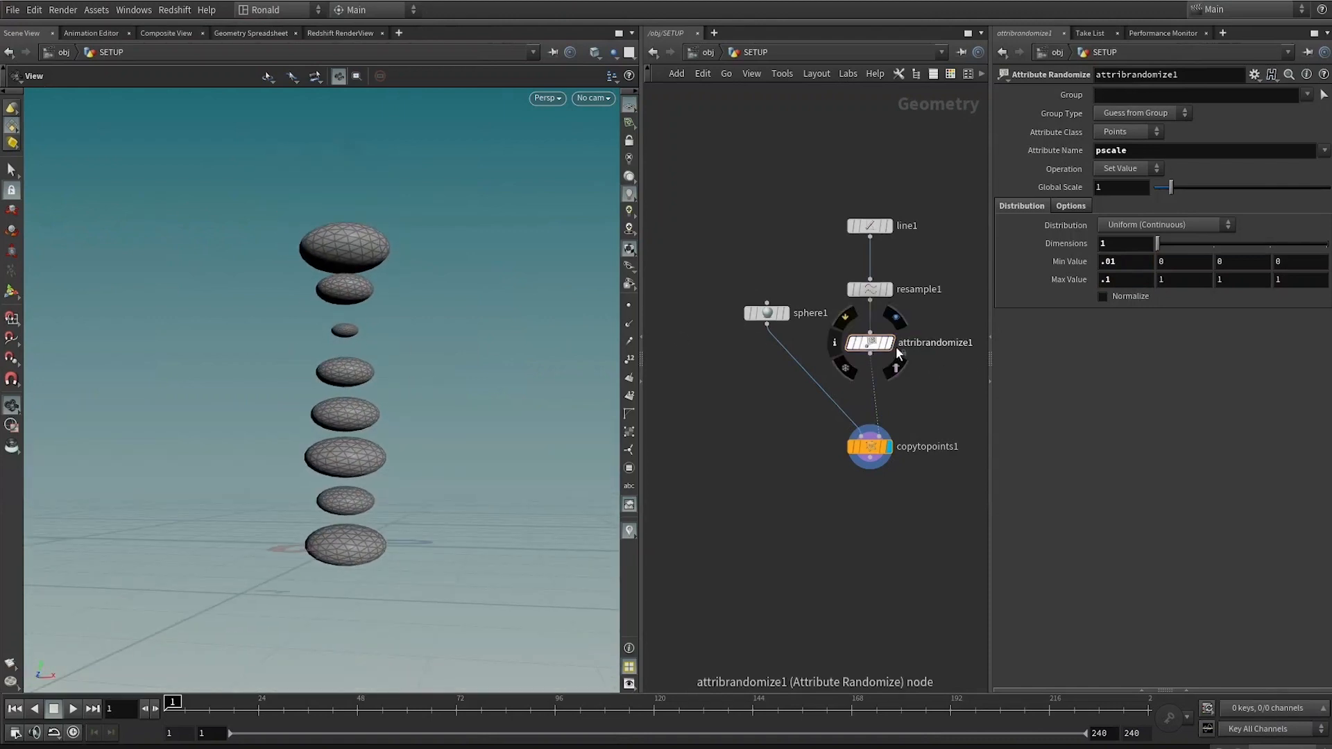
key("Tab")
type("ara")
left_click(1064, 31)
left_click(901, 375)
left_click_drag(901, 376, 866, 401)
Change the Global Seed of the color randomization to 1.92
left_click_drag(339, 417, 310, 432)
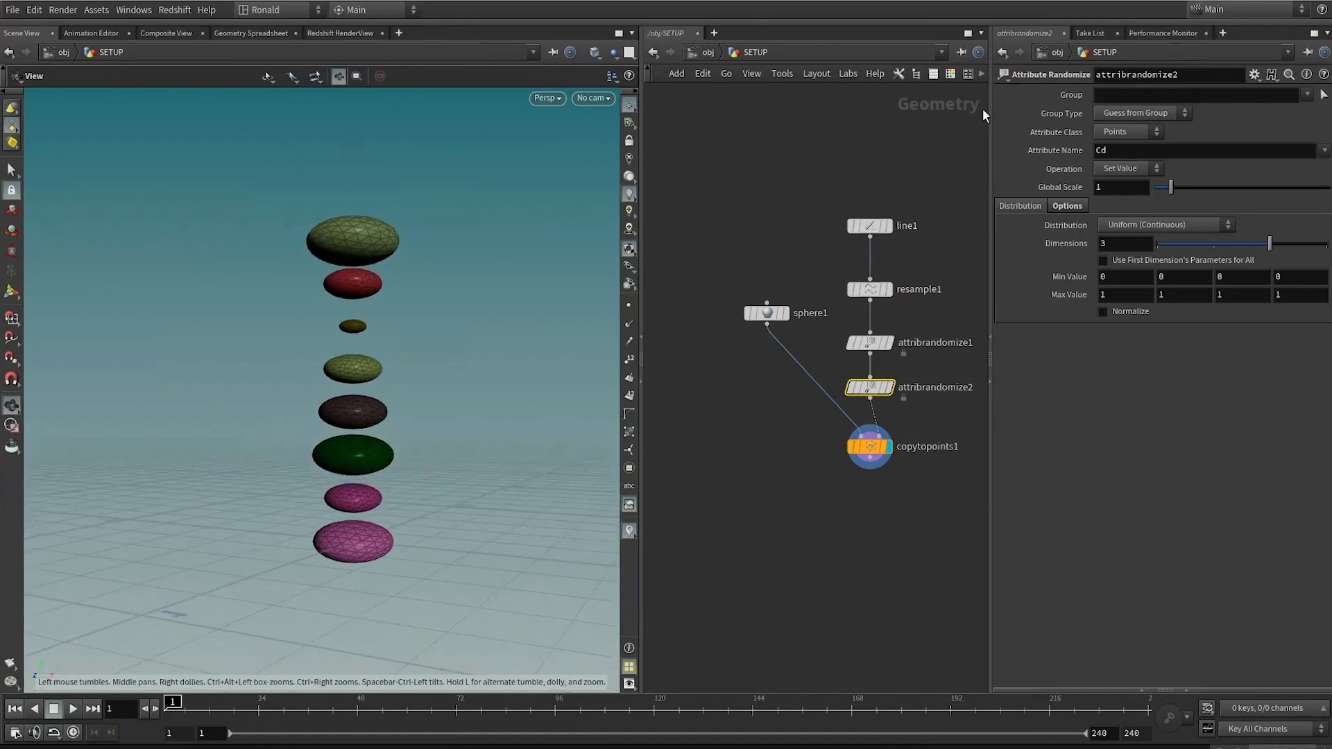
left_click(1068, 207)
left_click_drag(1201, 264, 1188, 261)
left_click_drag(337, 279, 358, 303)
Make room above copytopoints1 and insert a Point Wrangle between it and attribrandomize2
mouse_move(868, 448)
left_click_drag(868, 448, 868, 497)
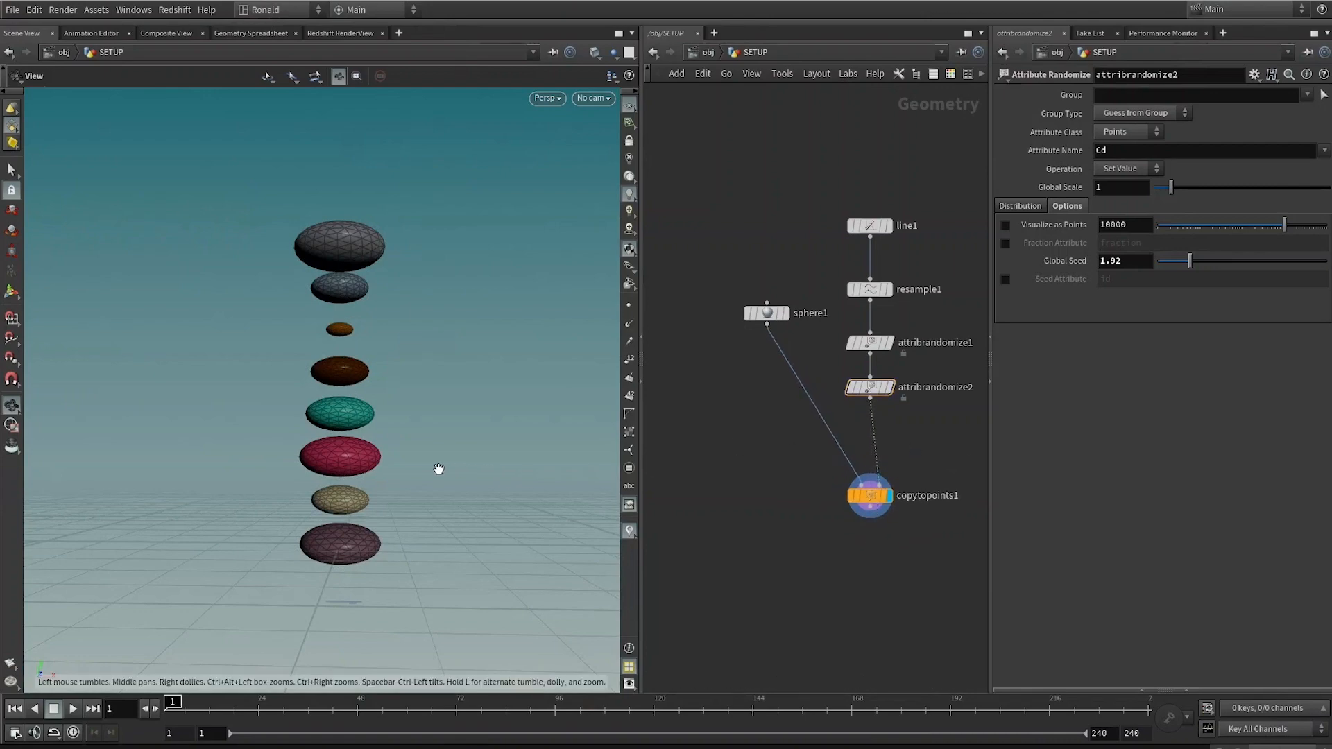
middle_click_drag(450, 470, 472, 466)
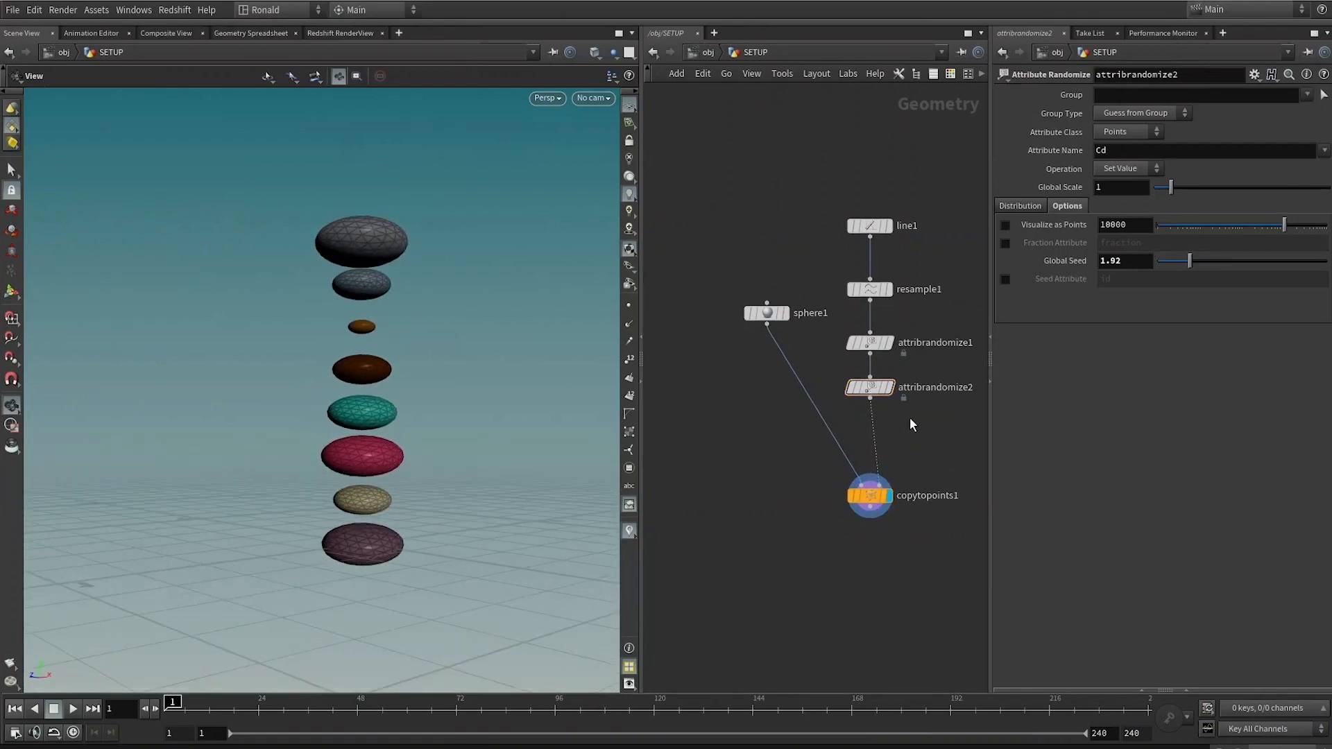
key("Tab")
type("peak")
key("Return")
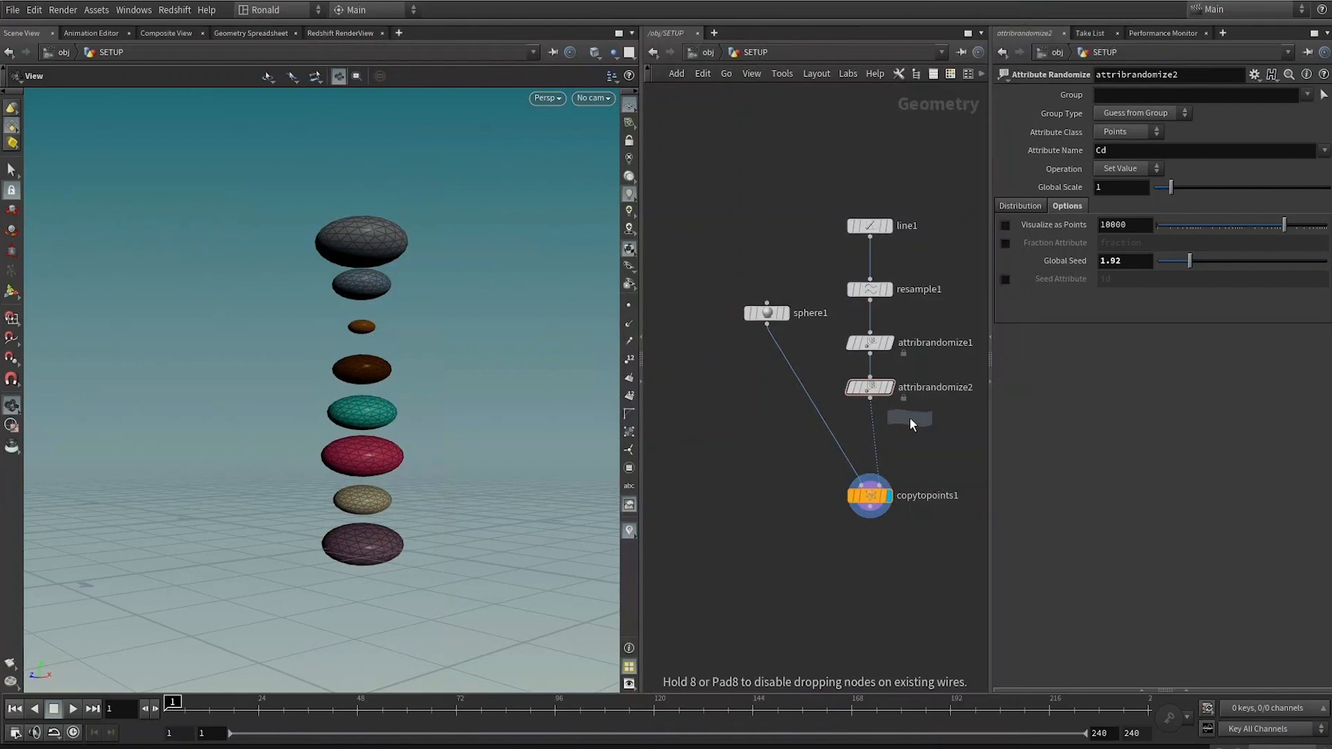
left_click(913, 436)
left_click_drag(913, 436, 872, 446)
Switch the viewport to the Front view to see the stacked spheres straight on
left_click_drag(410, 532, 384, 510)
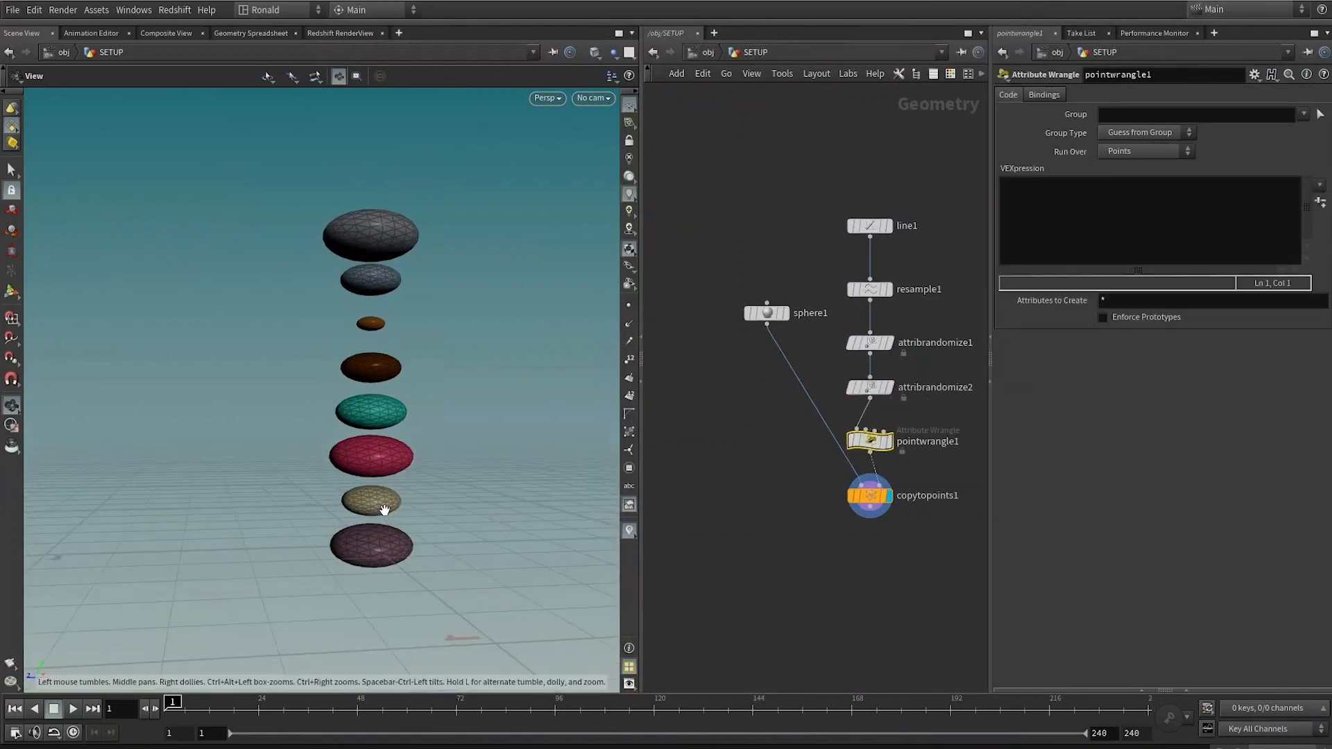
key("space+2")
key("space+3")
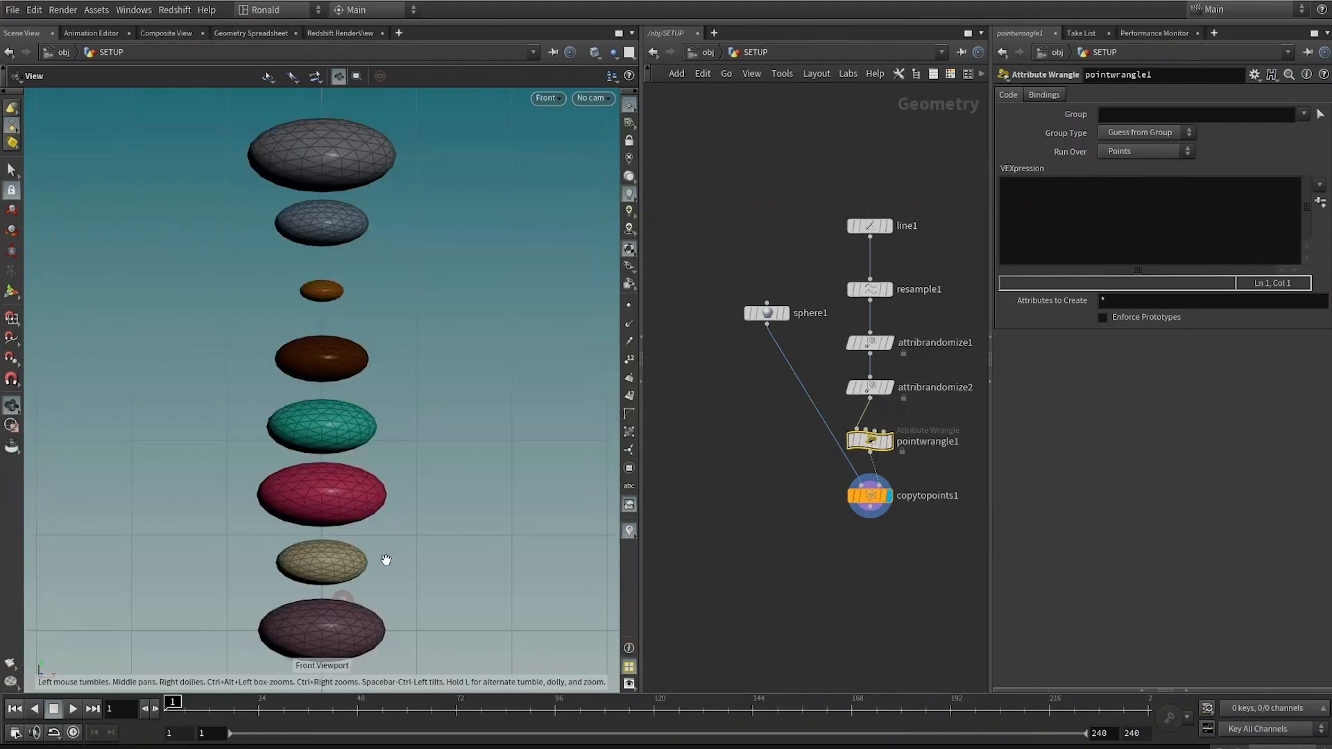
middle_click_drag(385, 559, 416, 504)
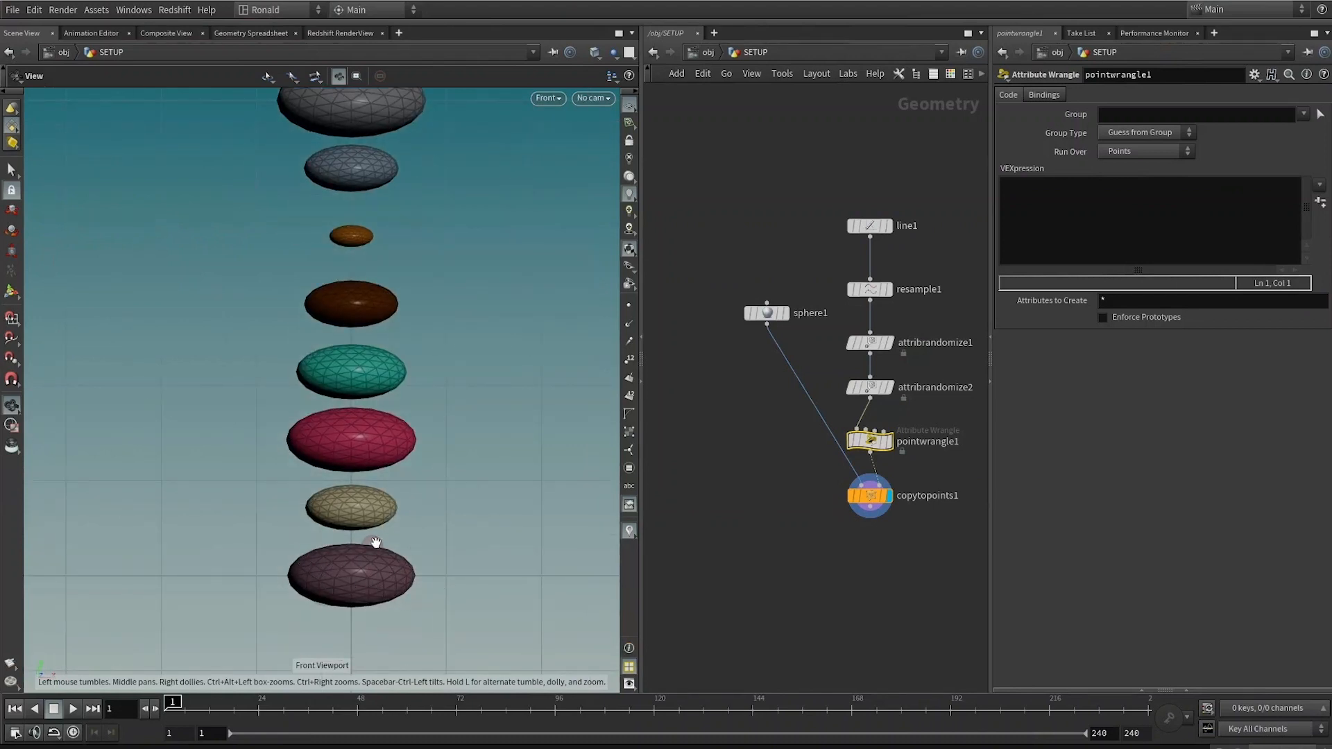
left_click(1062, 214)
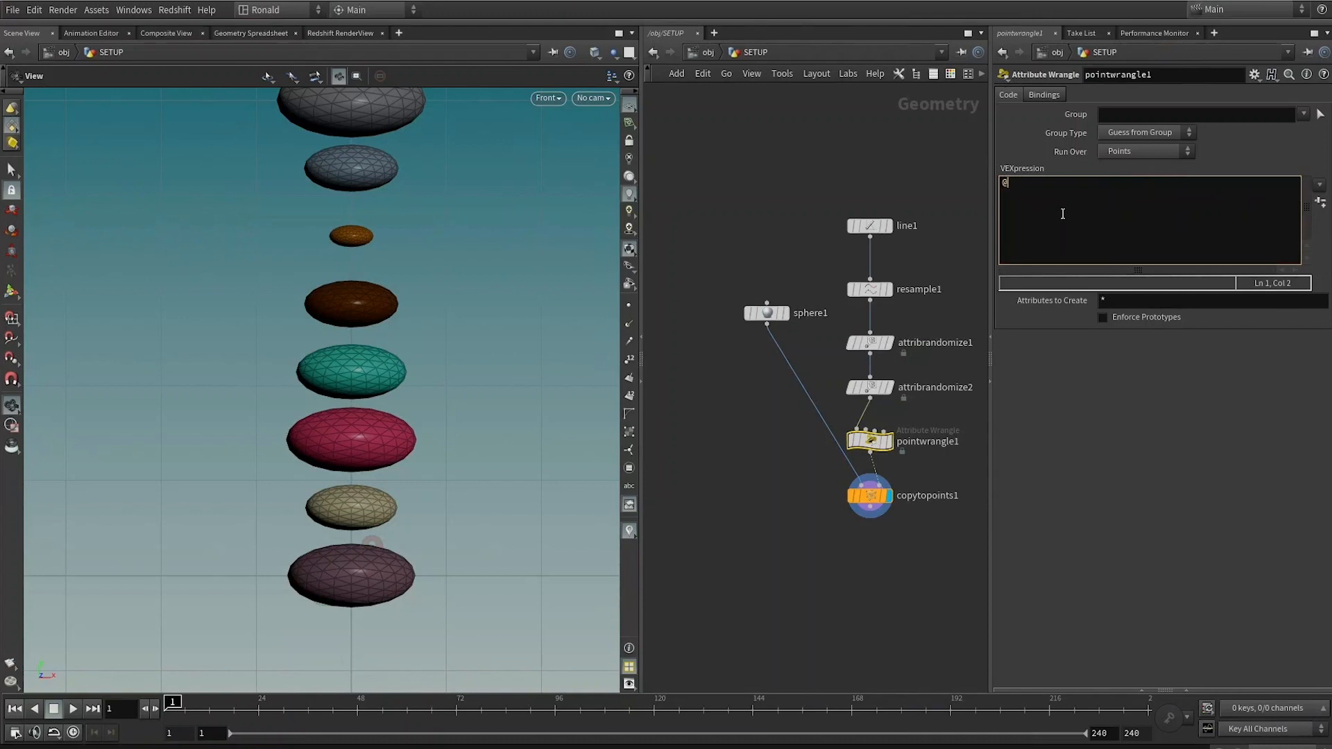
type("@P.y += @pscale;")
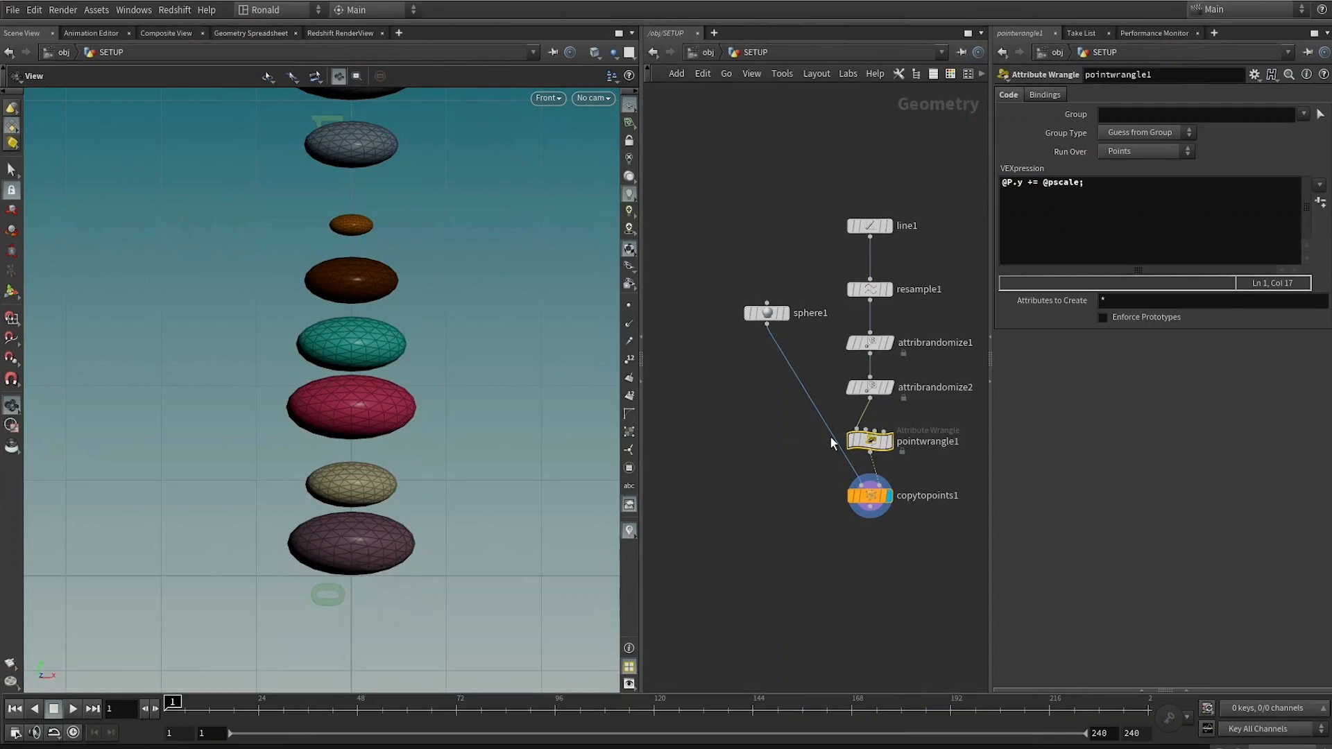
left_click_drag(860, 486, 862, 493)
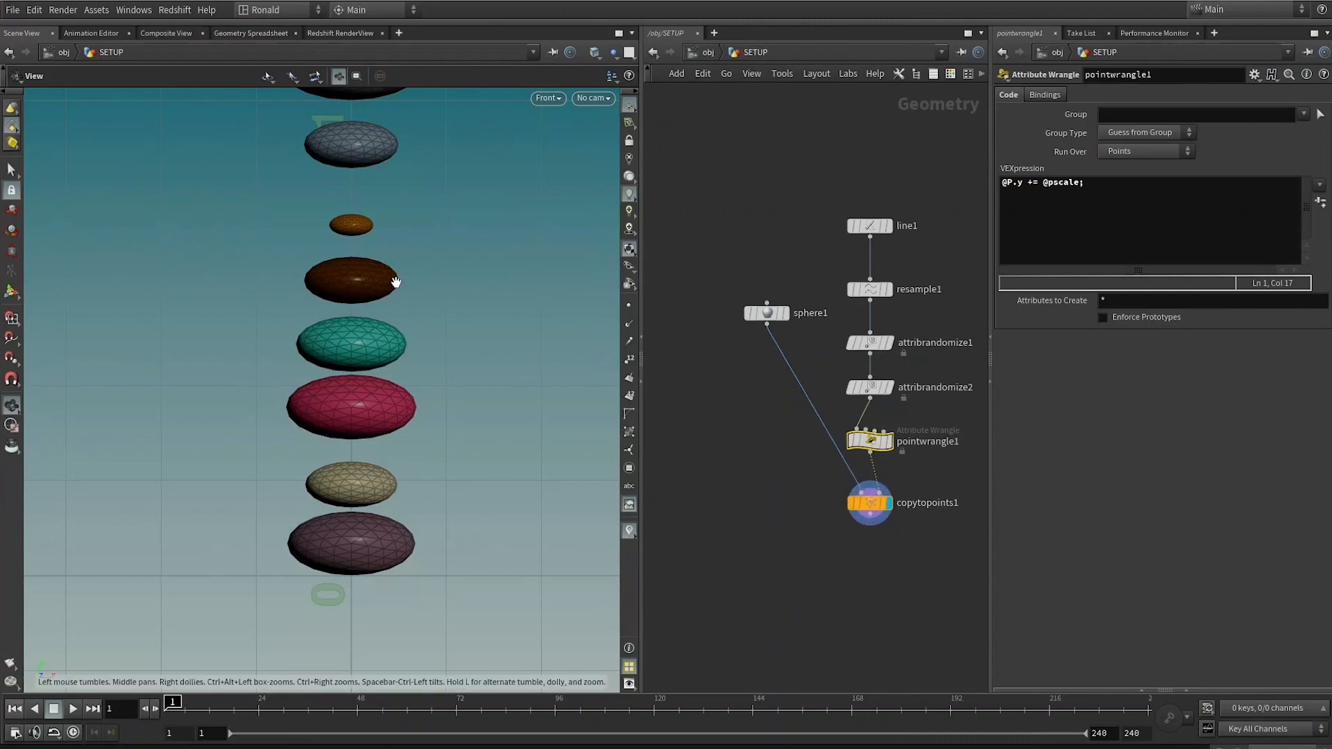
Return to the perspective view and append an Assemble node after copytopoints1 as the displayed node
key("space+g")
key("space+1")
left_click_drag(412, 389, 537, 424)
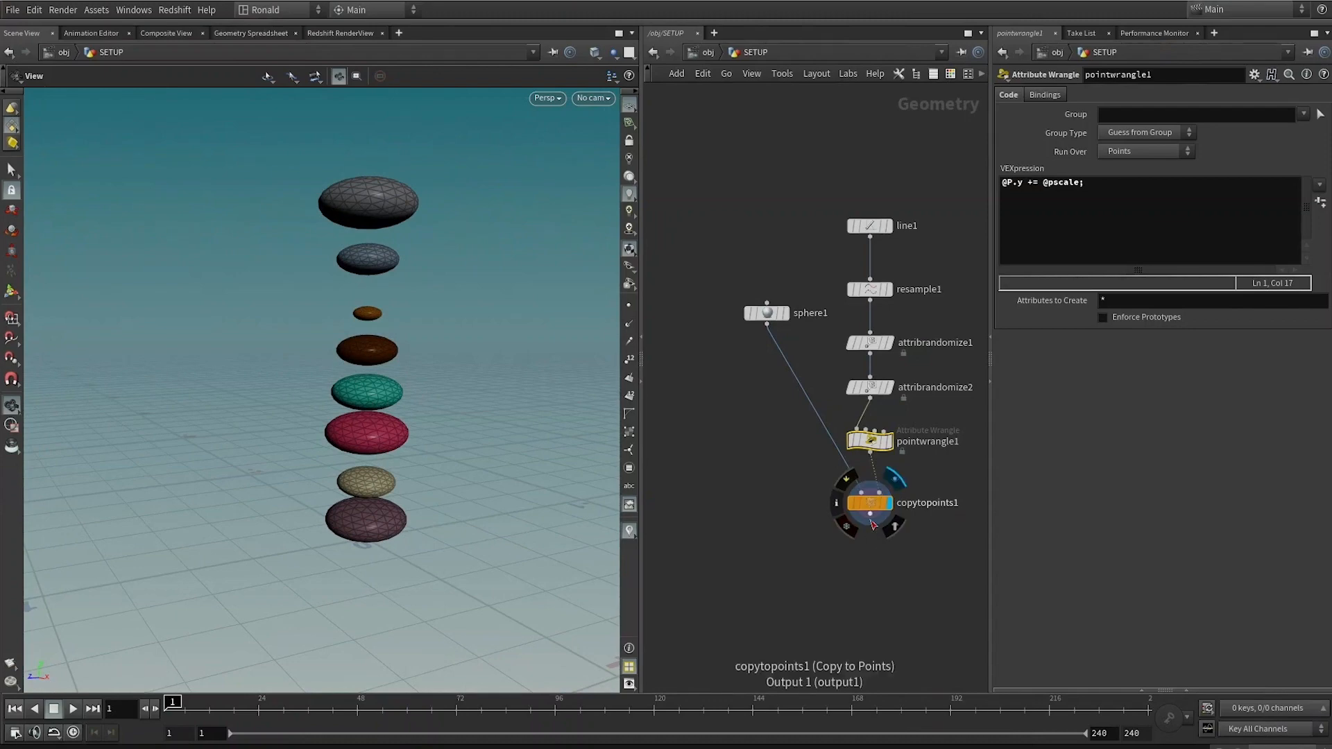
left_click(871, 516)
key("Tab")
type("ass")
key("Return")
left_click(873, 554)
scroll(727, 500, "down", 1)
mouse_move(727, 500)
middle_mouse_down()
mouse_move(695, 372)
mouse_move(672, 430)
middle_mouse_up()
left_click_drag(876, 133, 750, 552)
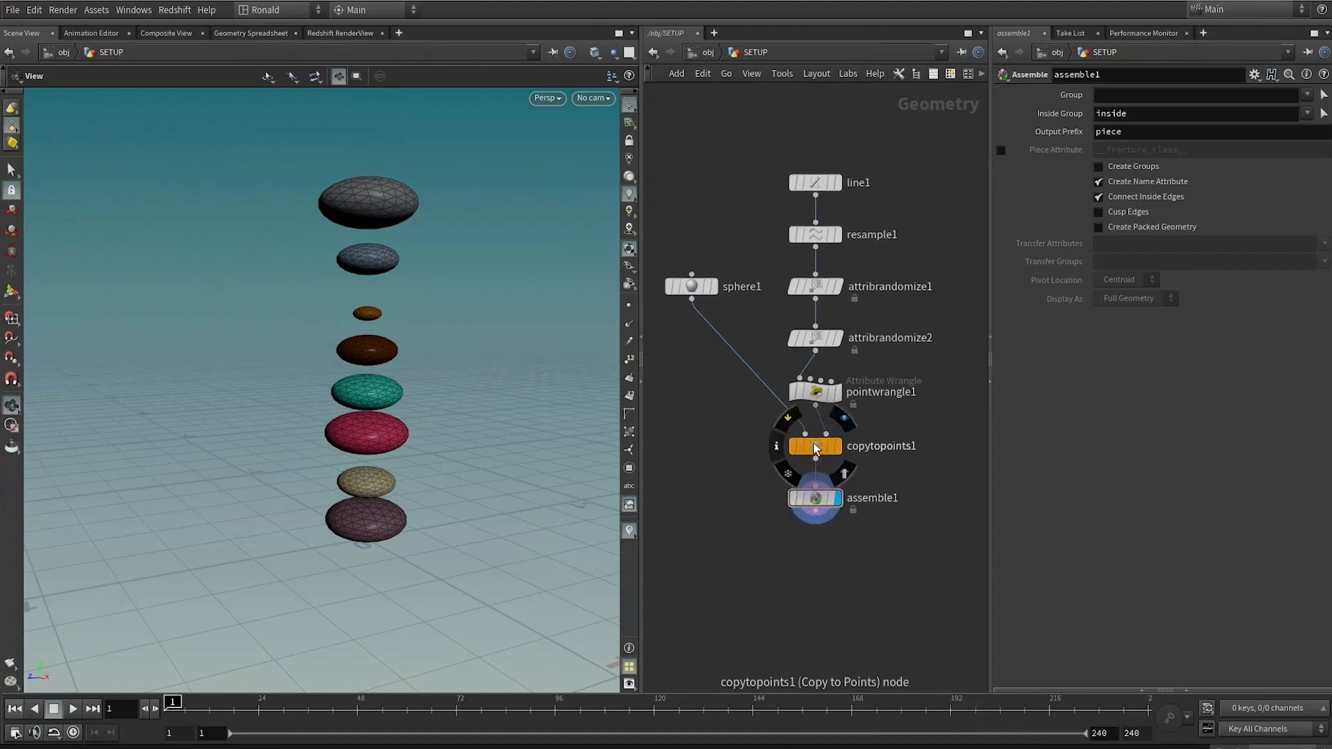
Enable Create Packed Geometry on assemble1 and compare the node info of copytopoints1 and assemble1
middle_click(812, 443)
middle_click(810, 448)
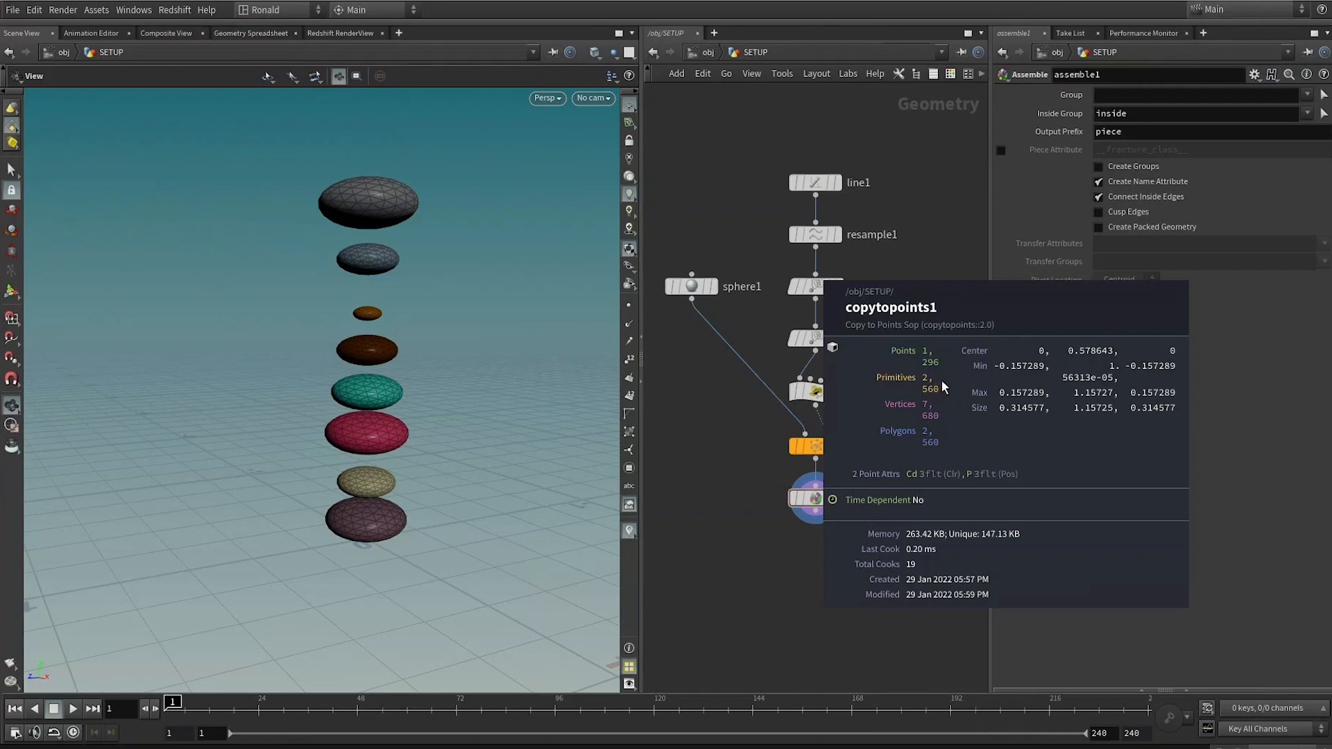
left_click(1098, 227)
middle_click(815, 499)
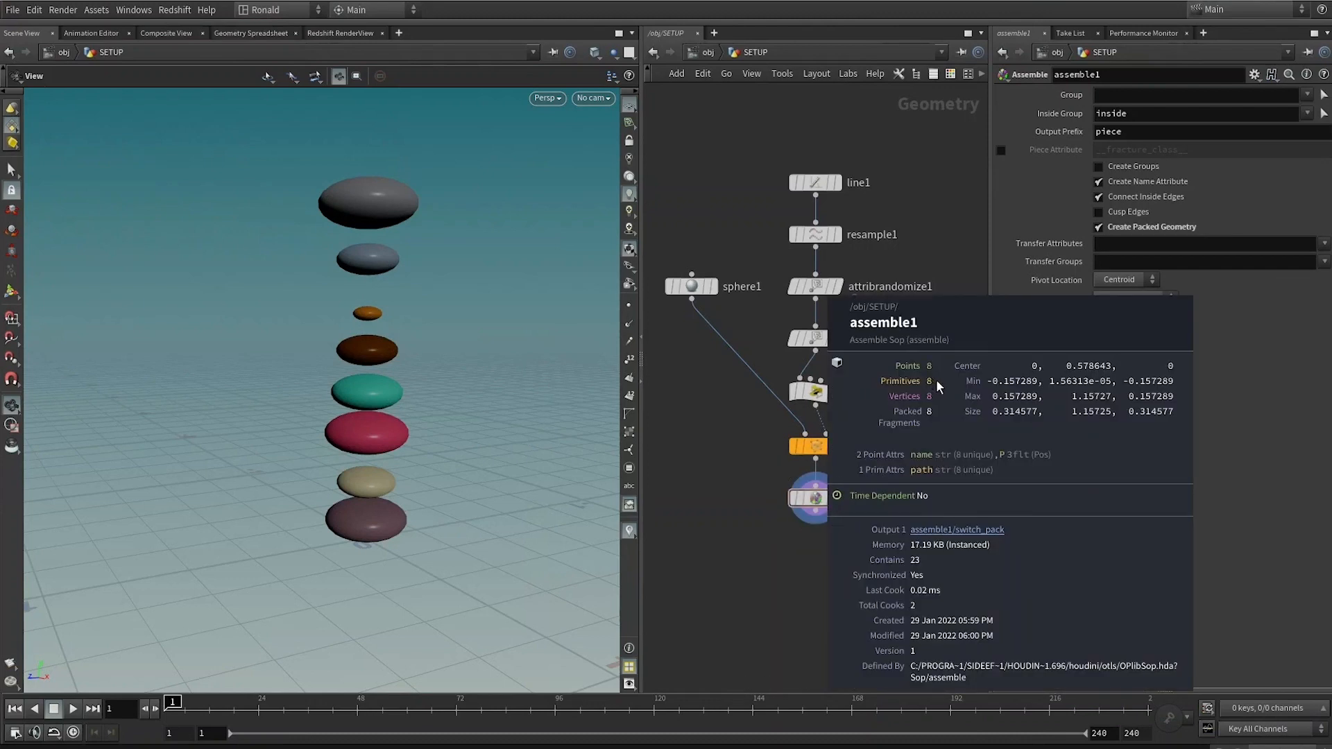
Append an RBD Bullet Solver node after assemble1
middle_click_drag(823, 524, 804, 481)
left_click(797, 479)
key("Tab")
type("rbd")
key("Return")
left_click(798, 519)
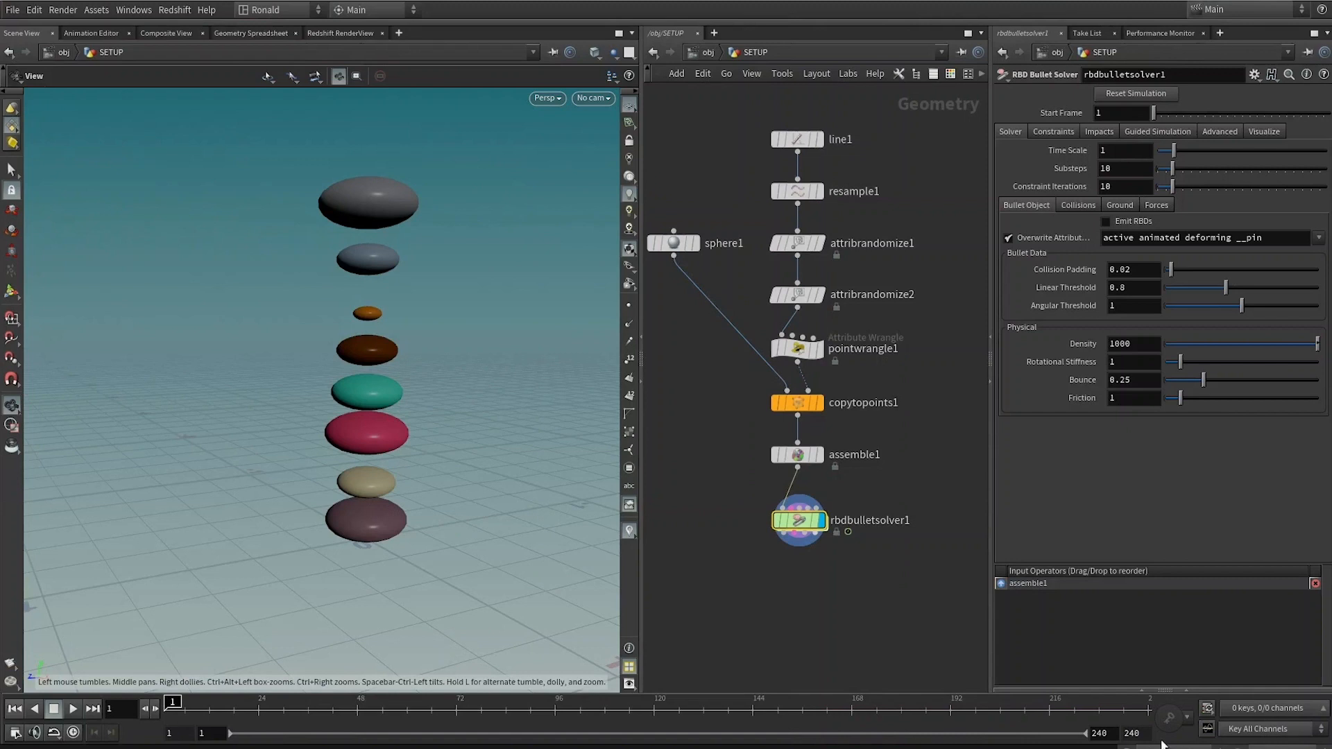
Set the timeline's end frame to 100 and turn on real-time playback
left_click(1148, 736)
type("100")
key("Return")
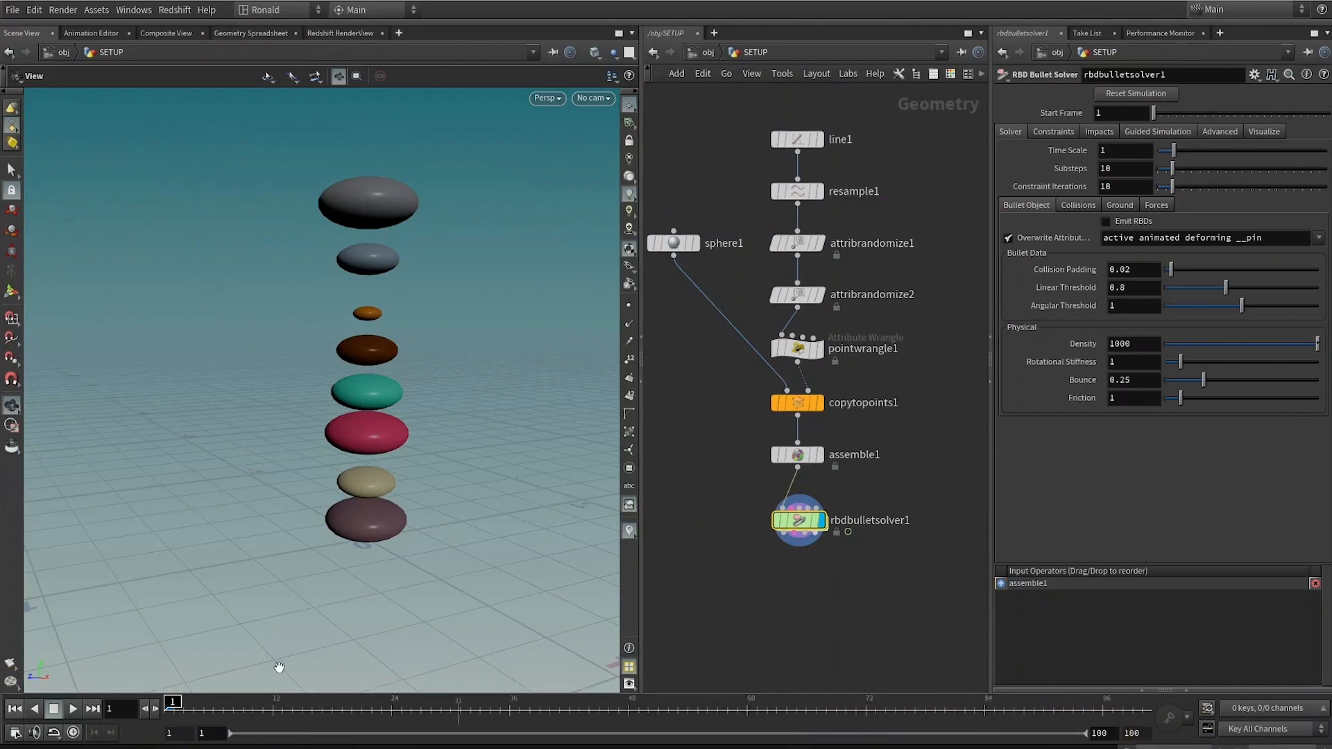
left_click(71, 739)
Play the simulation to check how the stacked spheres fall
left_click_drag(324, 447, 309, 485)
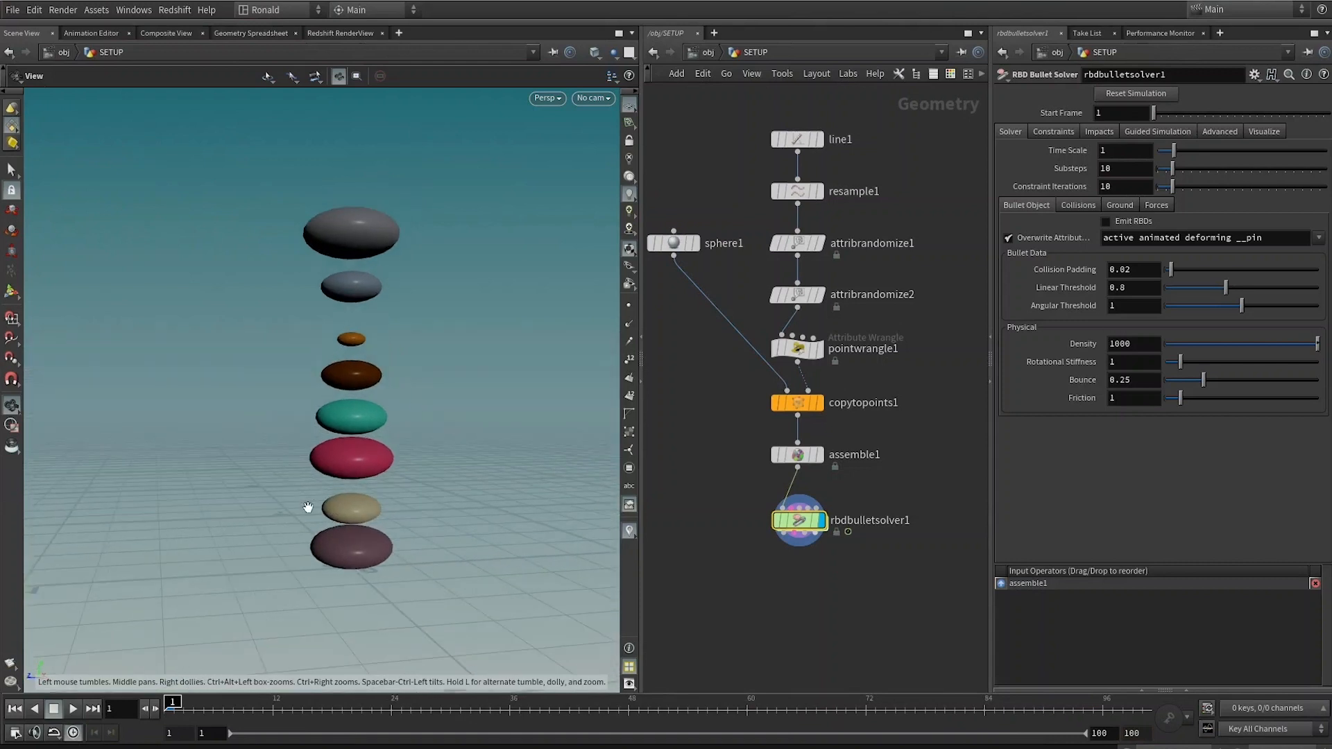
left_click(72, 708)
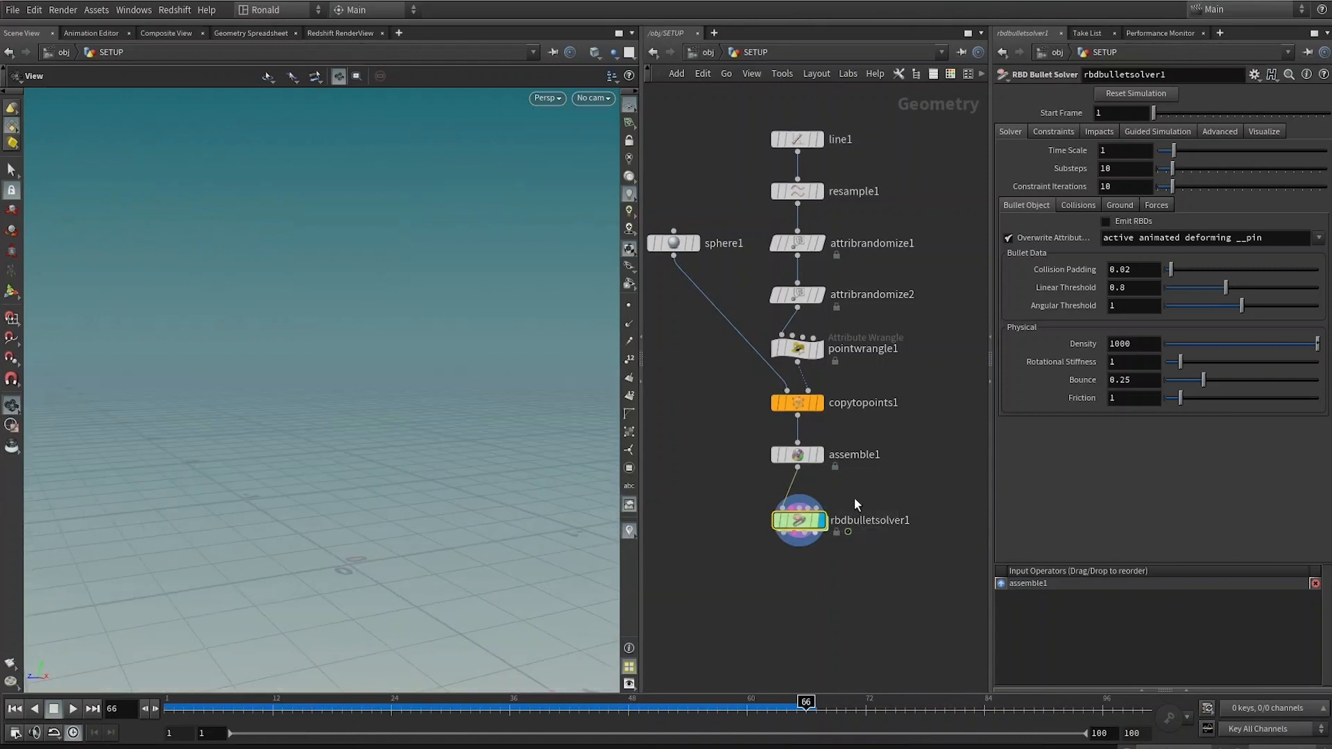
left_click_drag(906, 489, 717, 582)
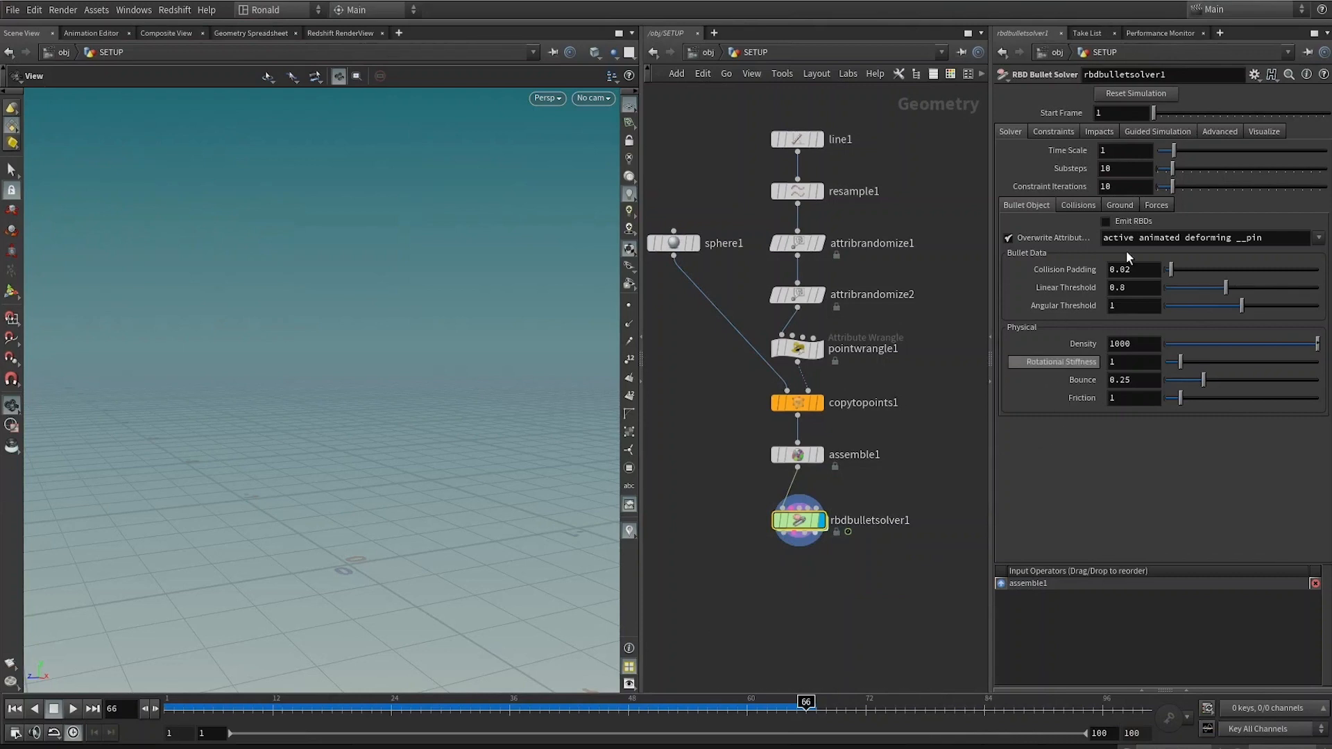
Add a Ground Plane to rbdbulletsolver1 and set the ground's Bounce to 0
left_click(1125, 206)
left_click(1125, 222)
left_click(1140, 252)
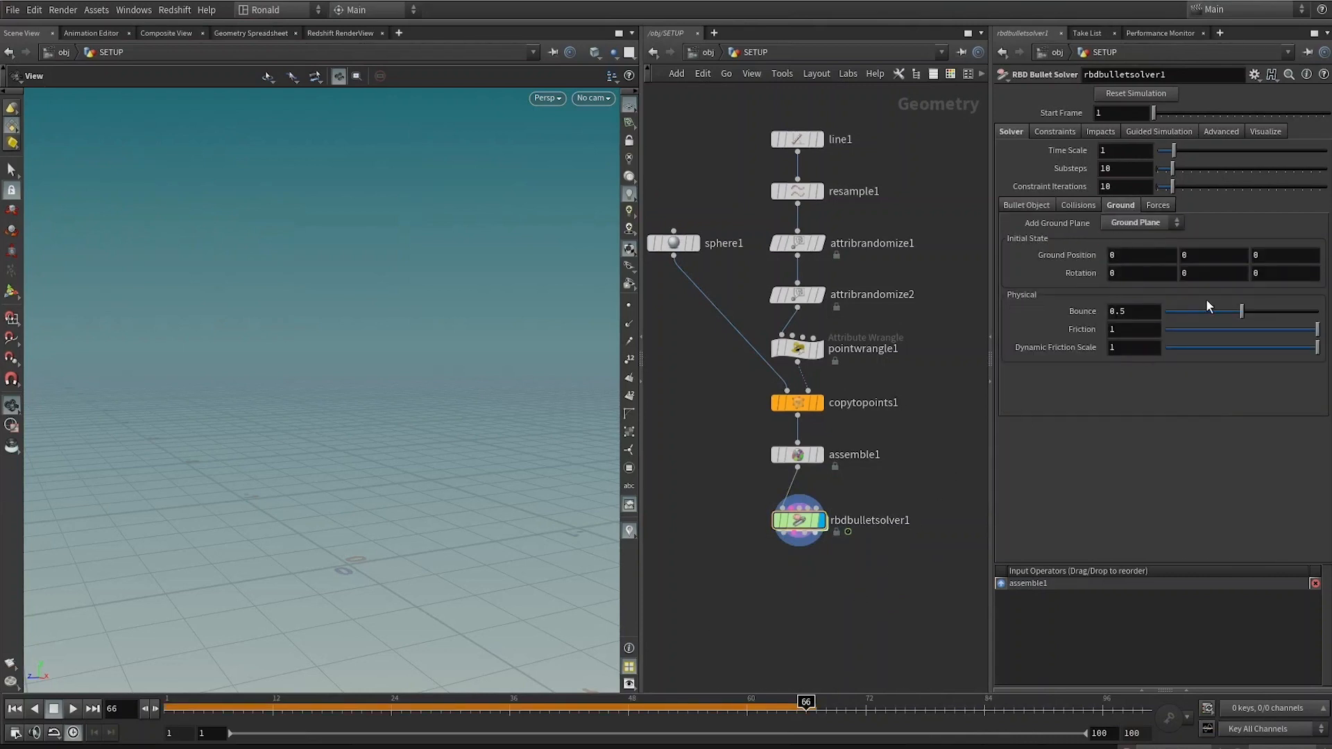
left_click_drag(1238, 312, 1193, 312)
Play the simulation with the ground plane from the start, and return to frame 1
key("ctrl+Up")
key("Up")
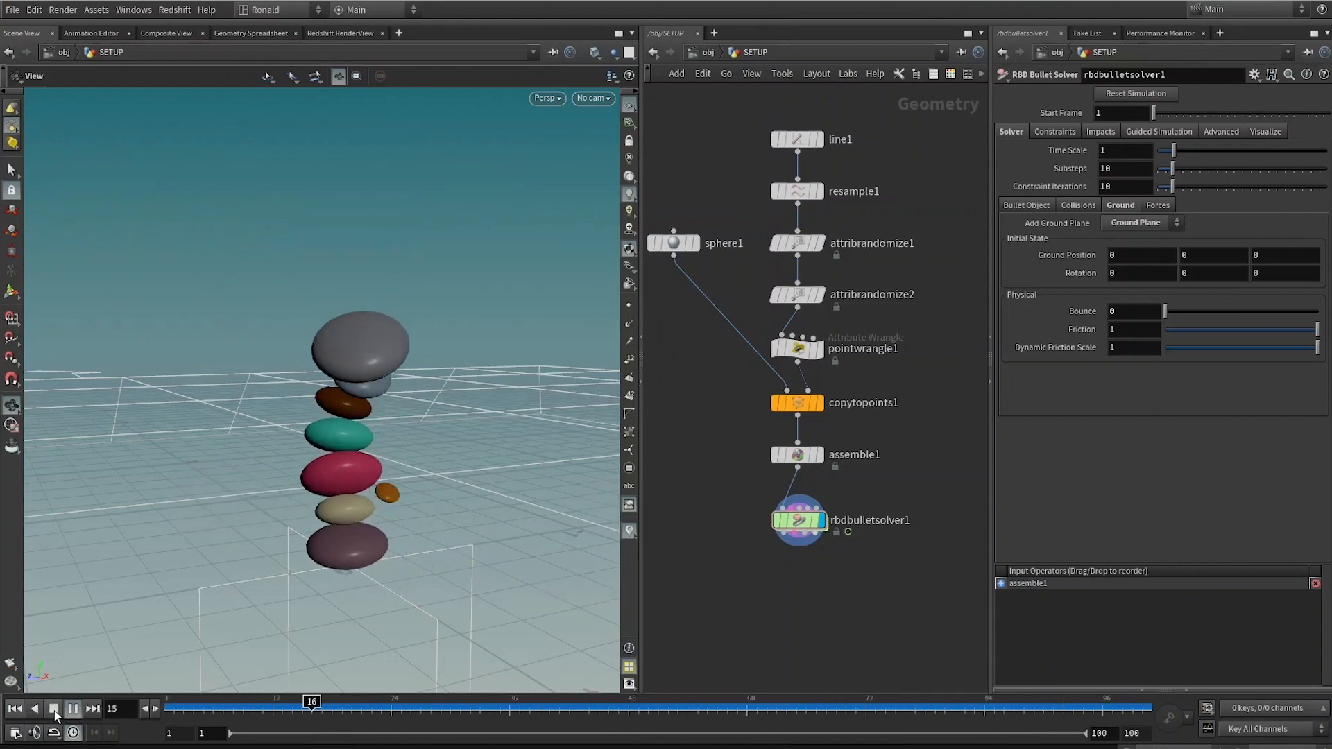
left_click_drag(519, 721, 165, 725)
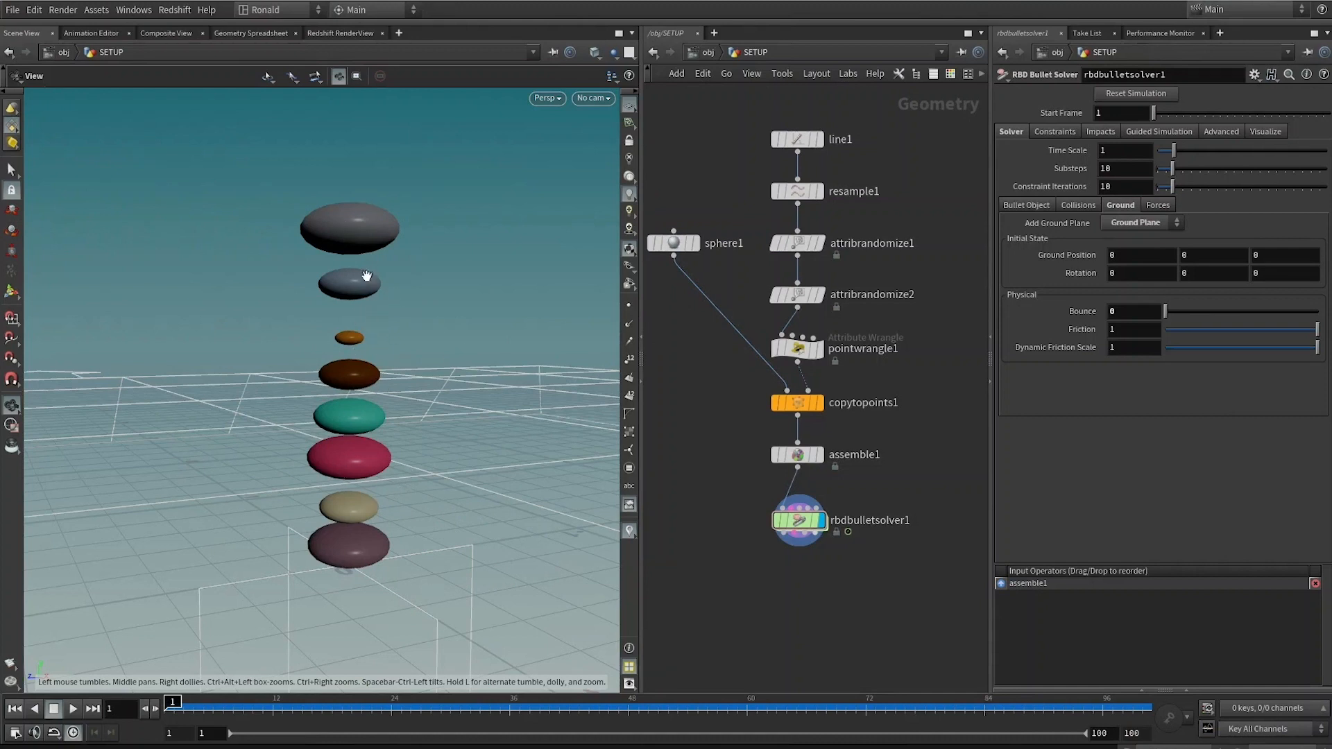
Rename the attribrandomize1 node as attribrandomize_pscale
left_click_drag(941, 273, 784, 309)
left_click_drag(926, 227, 756, 257)
left_click_drag(922, 214, 742, 263)
left_click(787, 290)
left_click_drag(841, 231, 869, 313)
left_click_drag(760, 207, 860, 260)
double_click(902, 251)
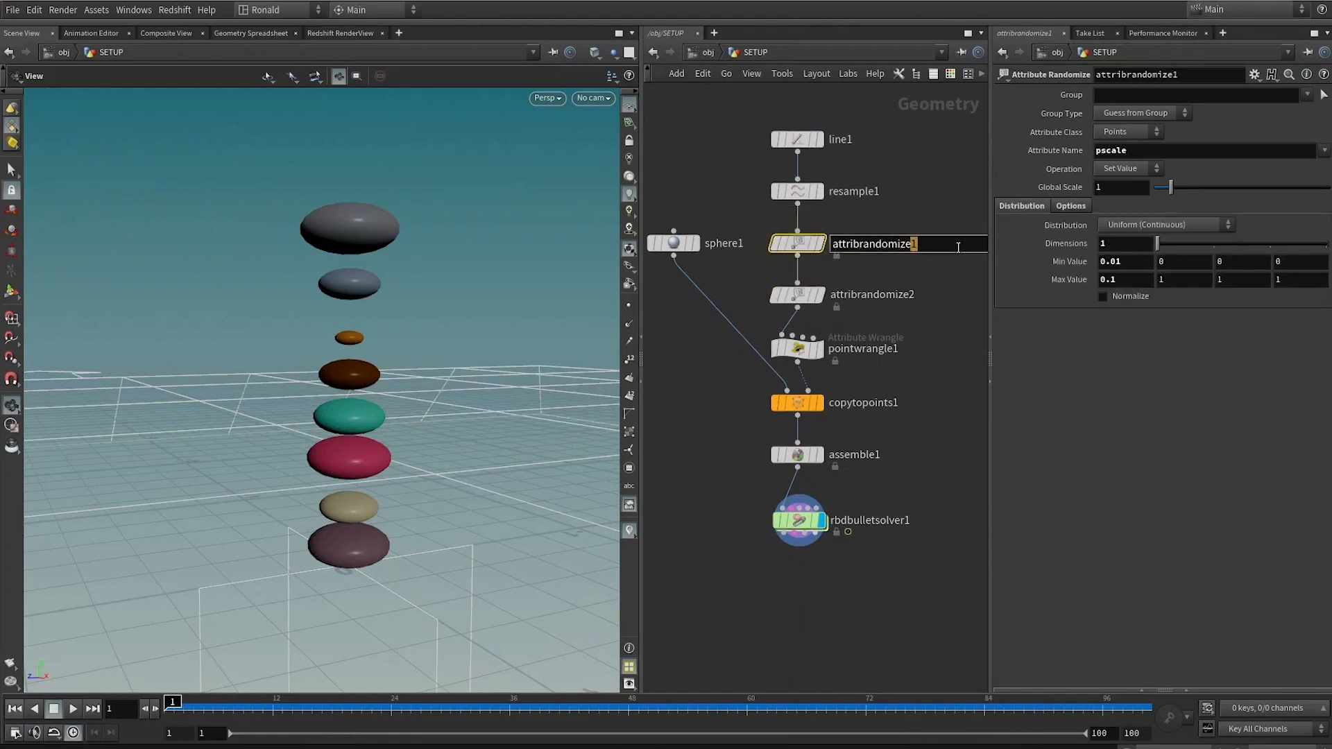
type("_pscale")
key("Return")
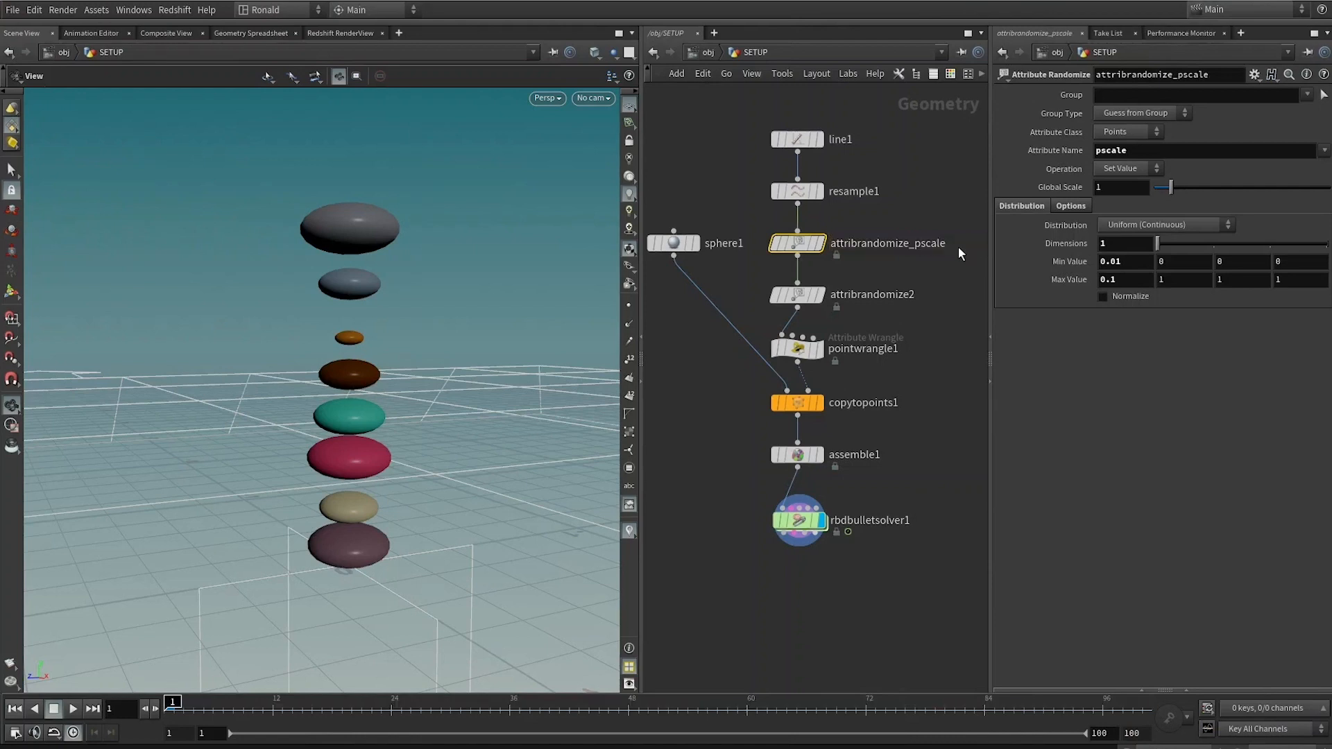
Rename the attribrandomize2 node as attribrandomize_Cd
double_click(908, 296)
left_click_drag(910, 294, 963, 292)
type("_Cd")
key("Return")
left_click(797, 294)
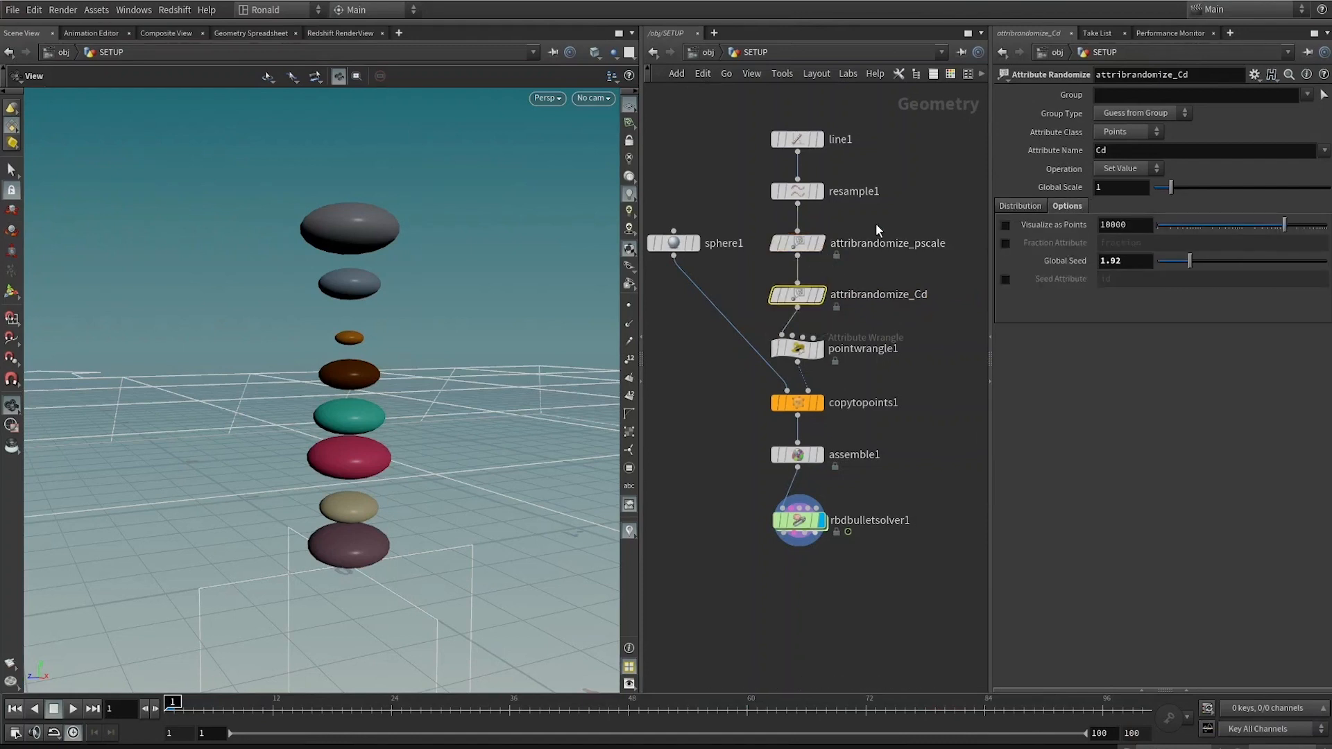
Display copytopoints1 and set the Global Seed of attribrandomize_pscale to 4.57 for a different size distribution
left_click(798, 244)
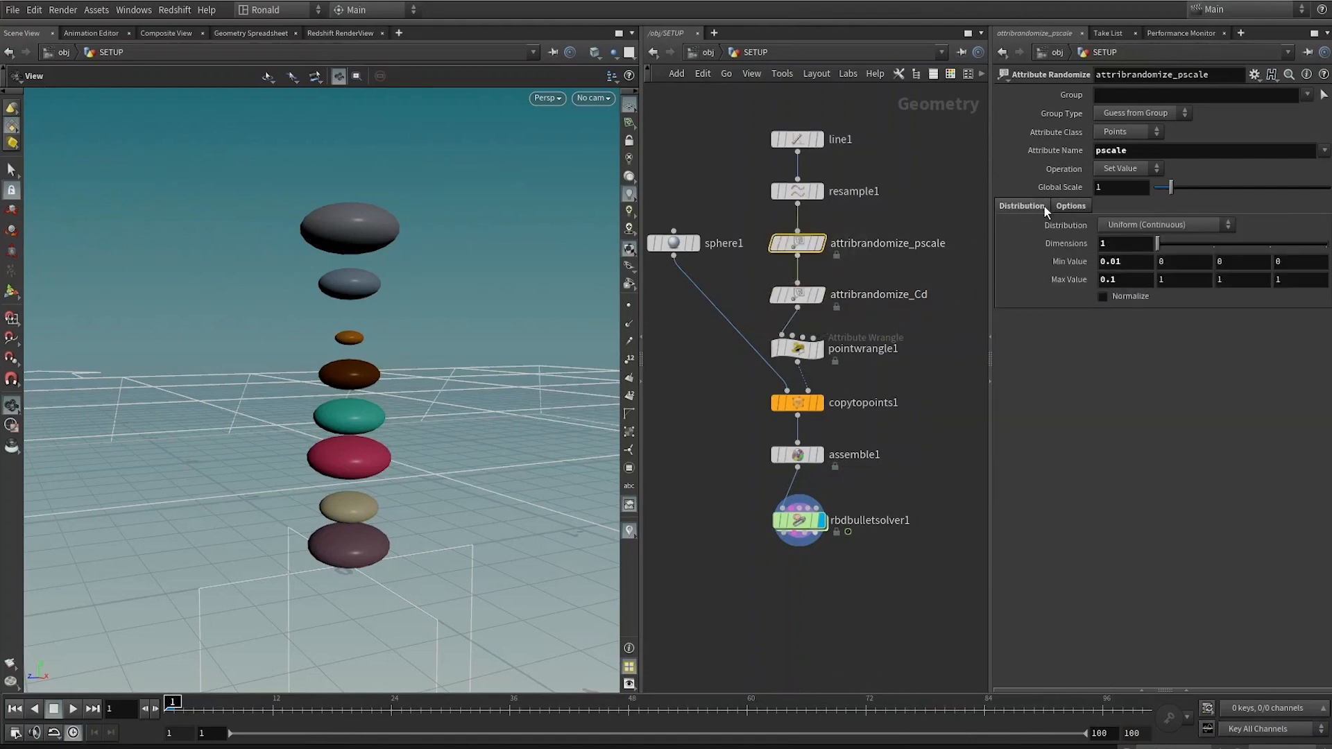
left_click(1069, 207)
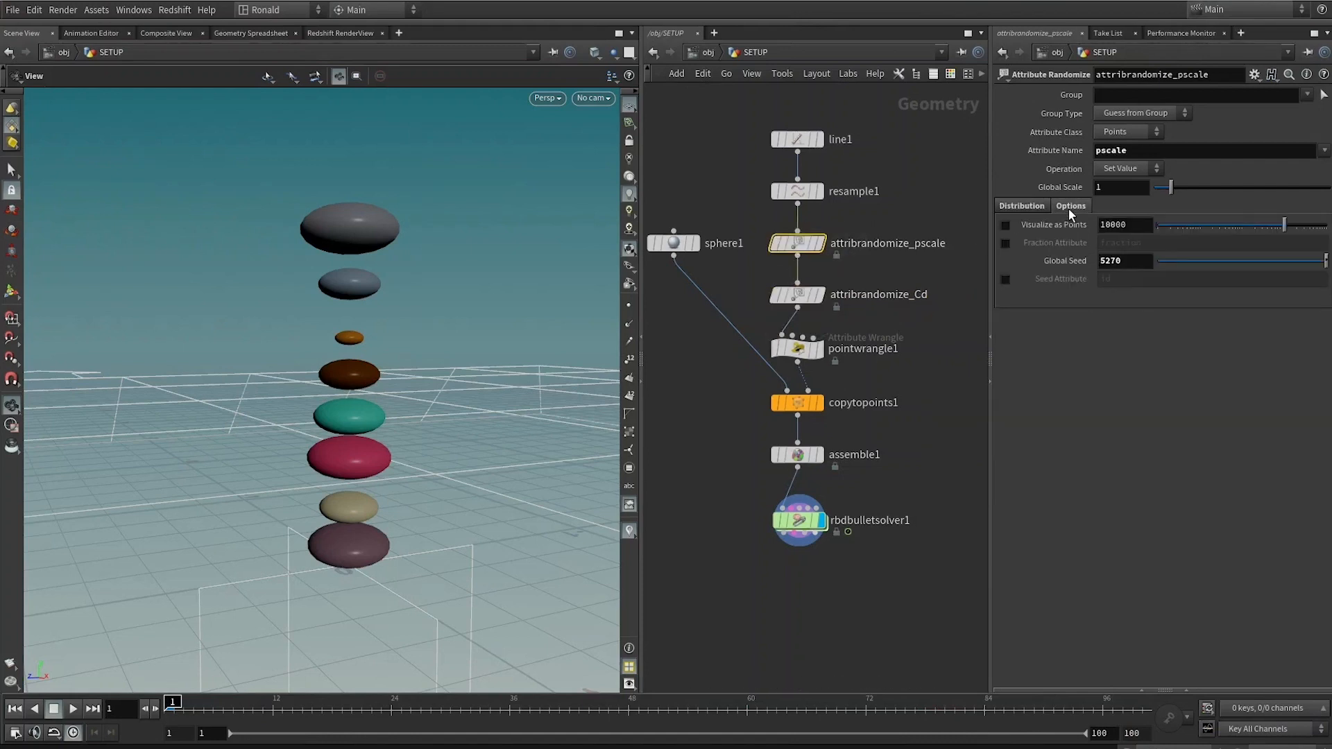
left_click(1256, 260)
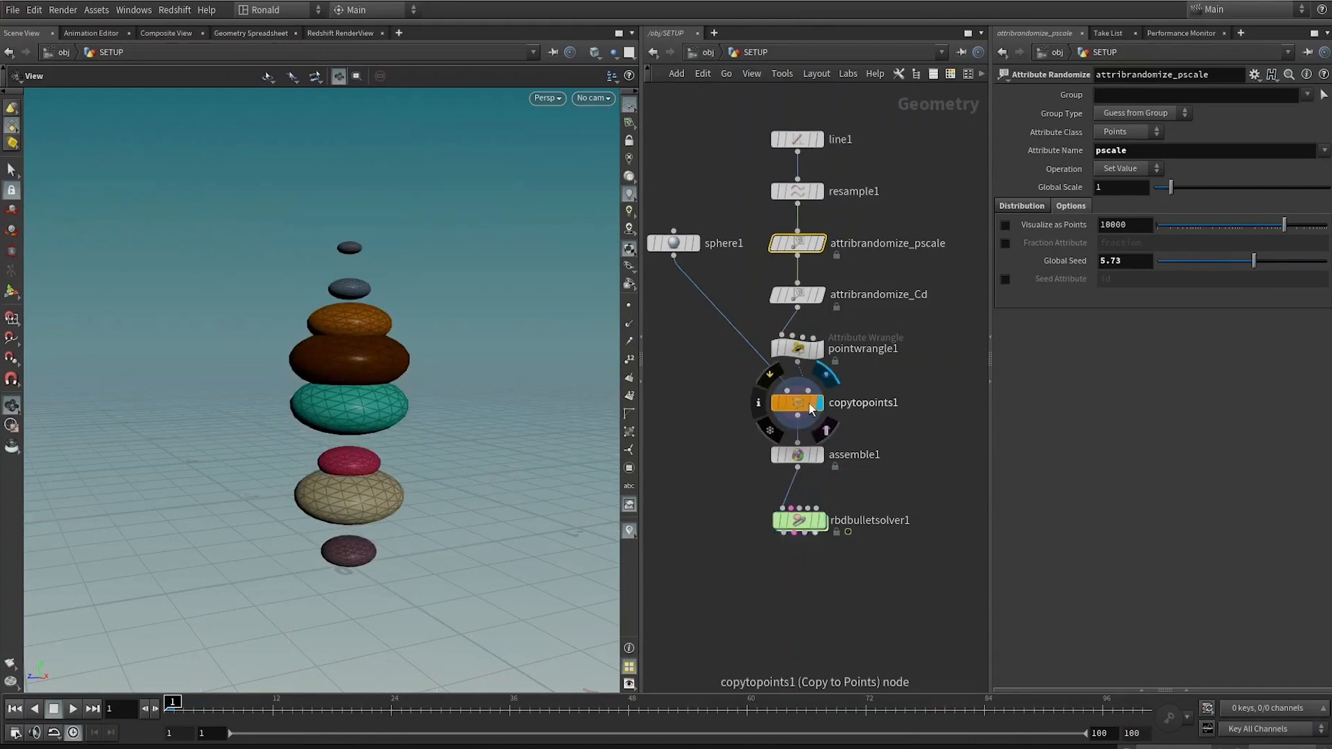
left_click(808, 403)
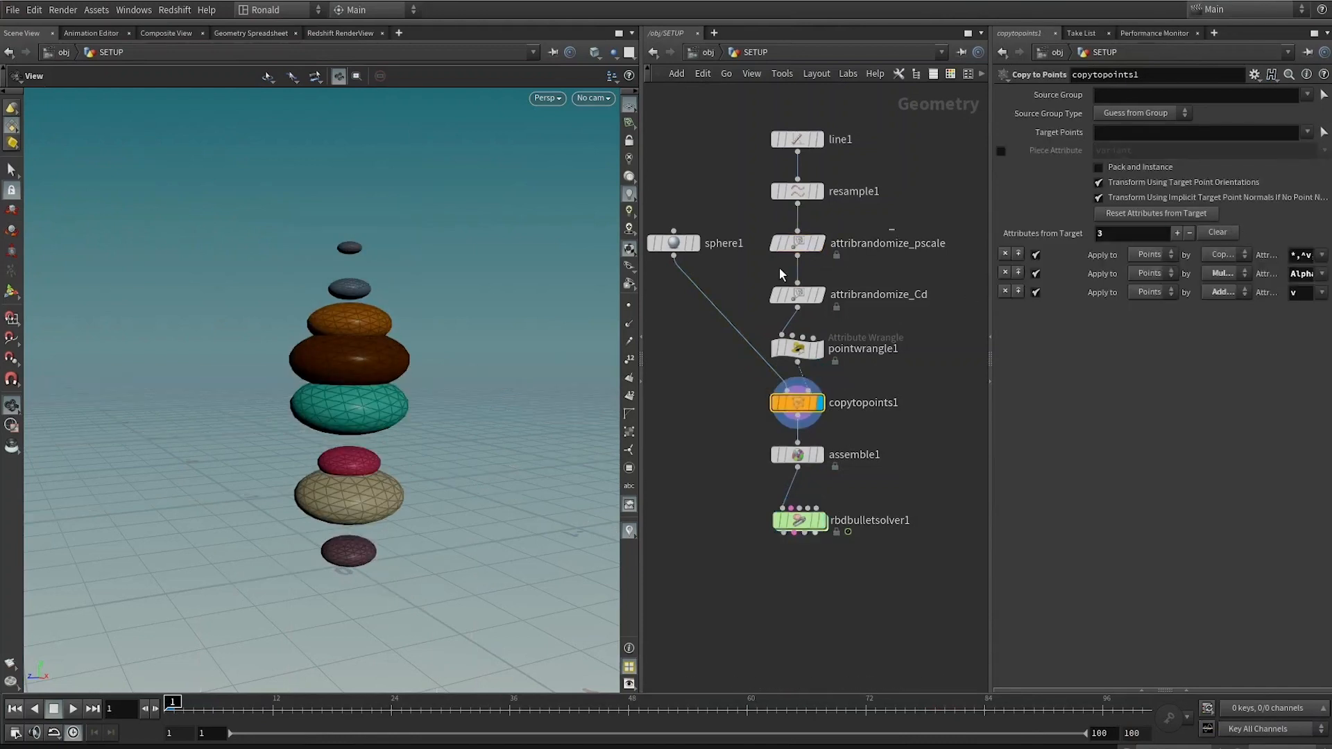
left_click(797, 242)
left_click(1234, 261)
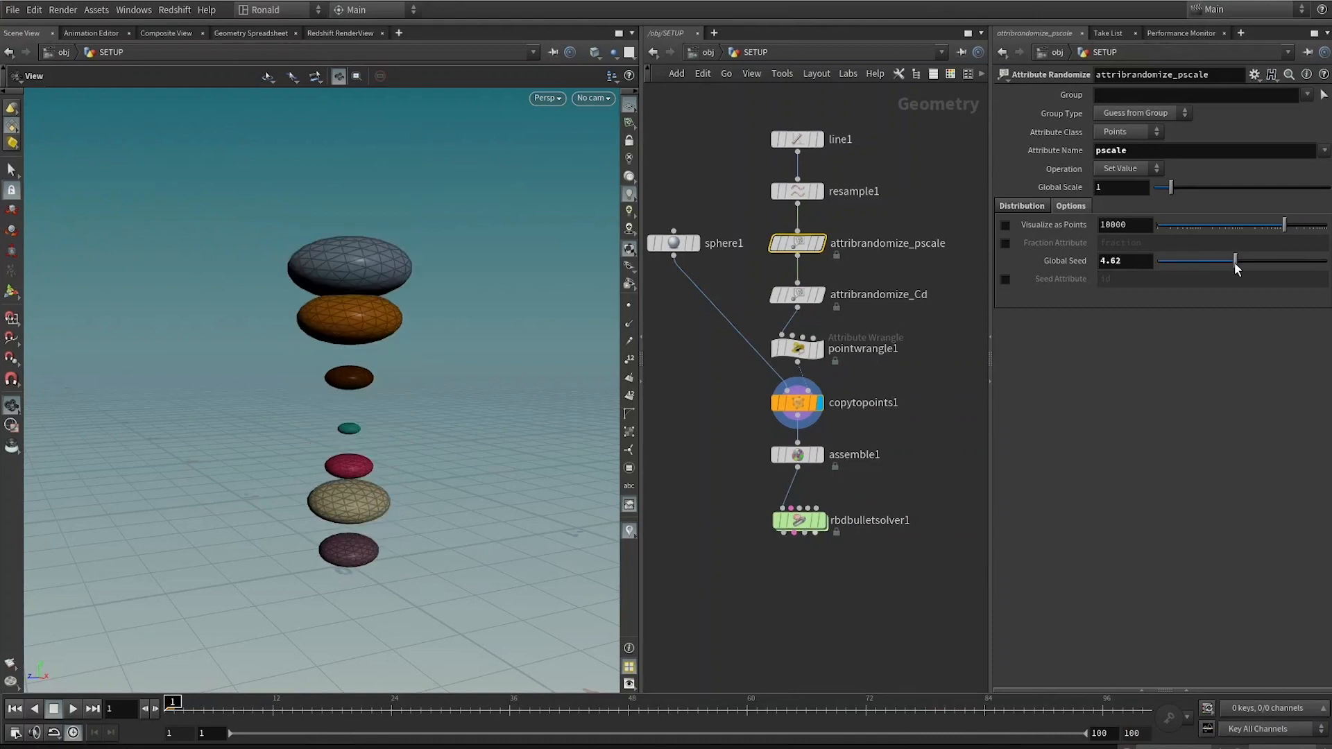
left_click_drag(1235, 264, 1235, 265)
mouse_move(351, 238)
left_mouse_down()
mouse_move(268, 243)
mouse_move(349, 246)
left_mouse_up()
left_click_drag(341, 291, 339, 260)
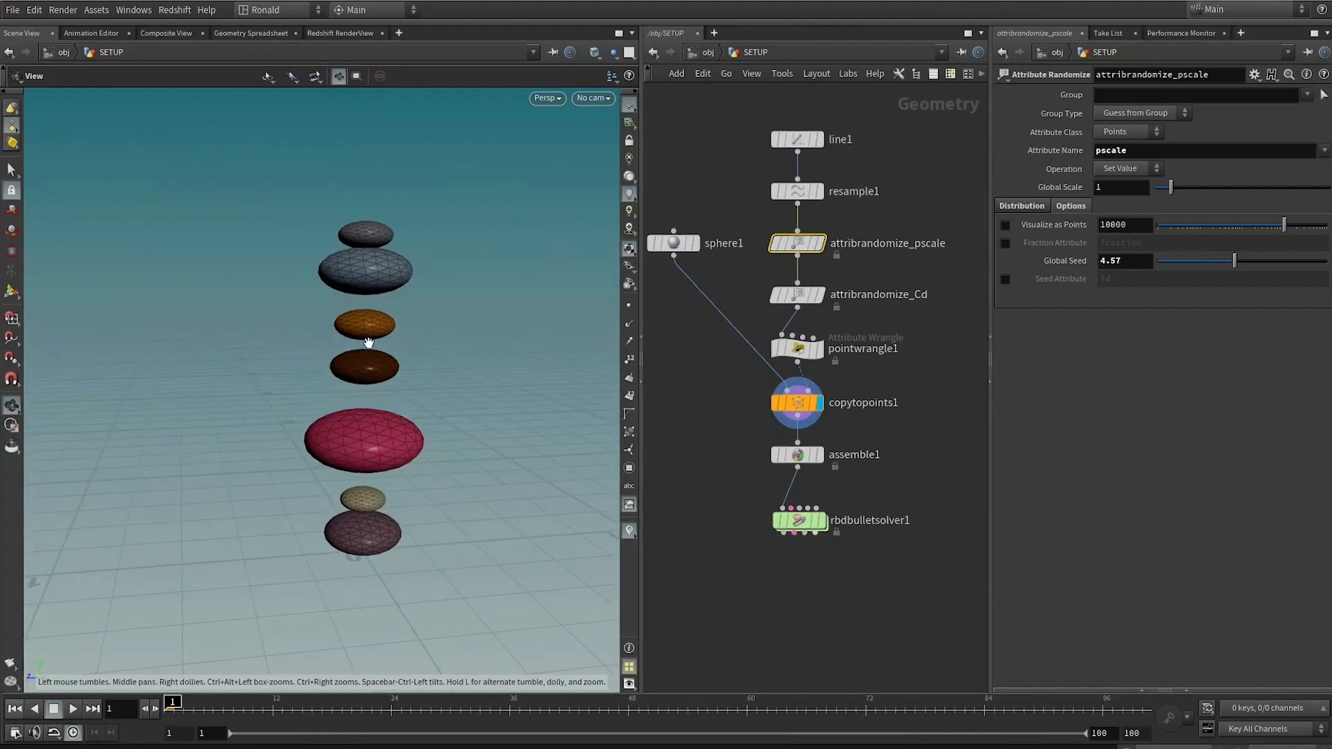
left_click_drag(371, 356, 357, 201)
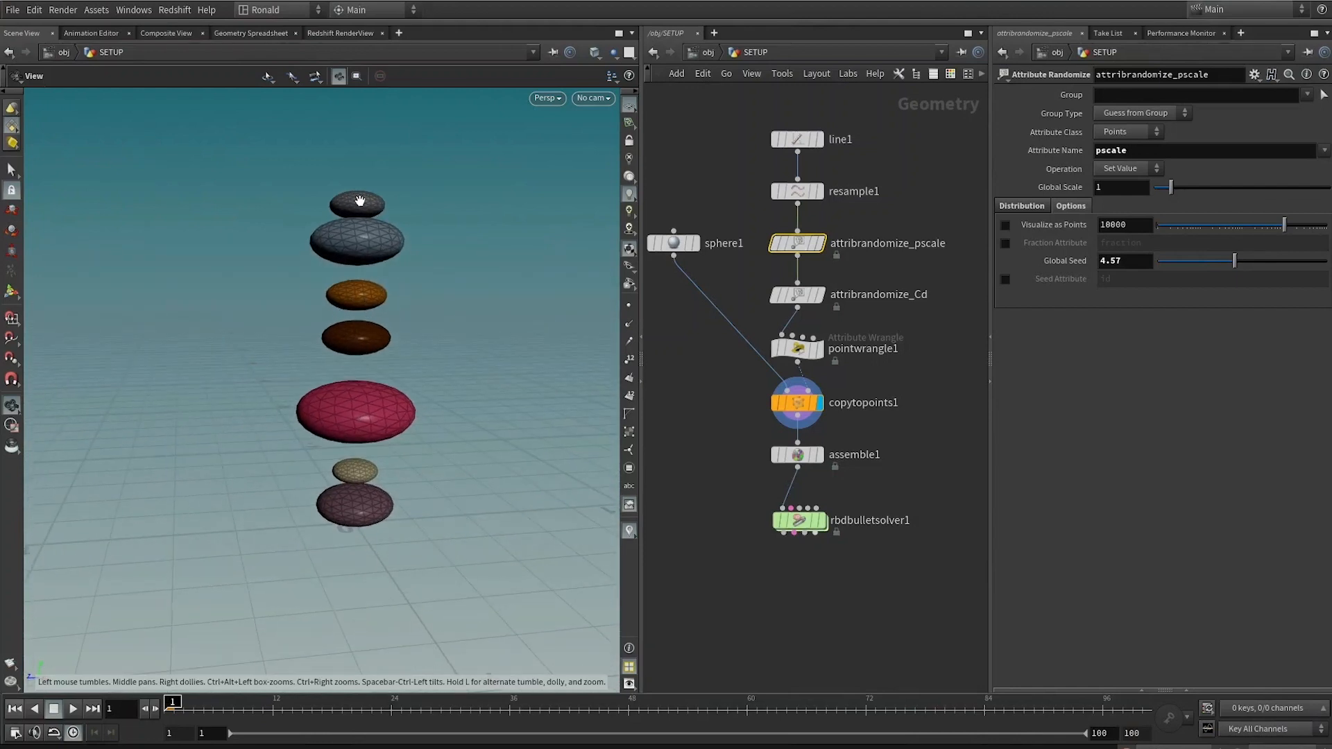
Display rbdbulletsolver1 again, then play and stop the simulation with the new sphere sizes
left_click(822, 520)
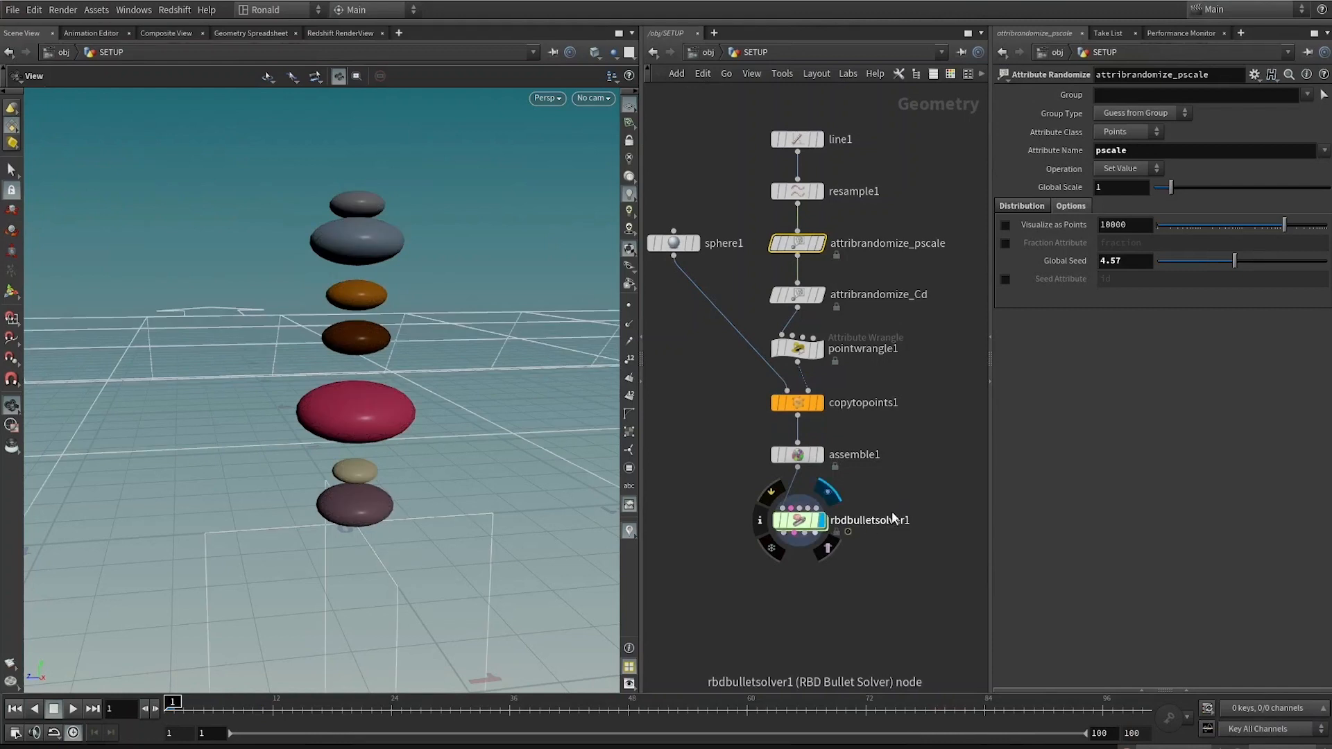
middle_click_drag(901, 461, 878, 433)
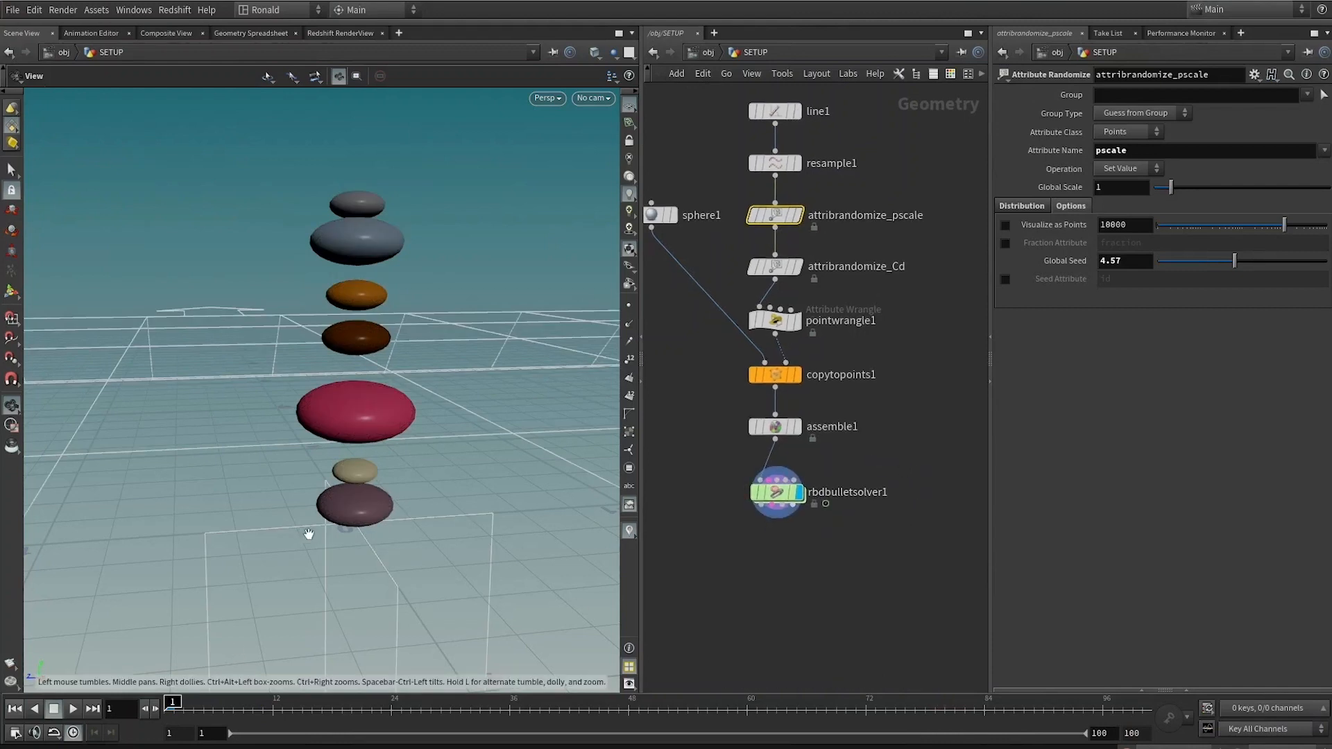
left_click(73, 710)
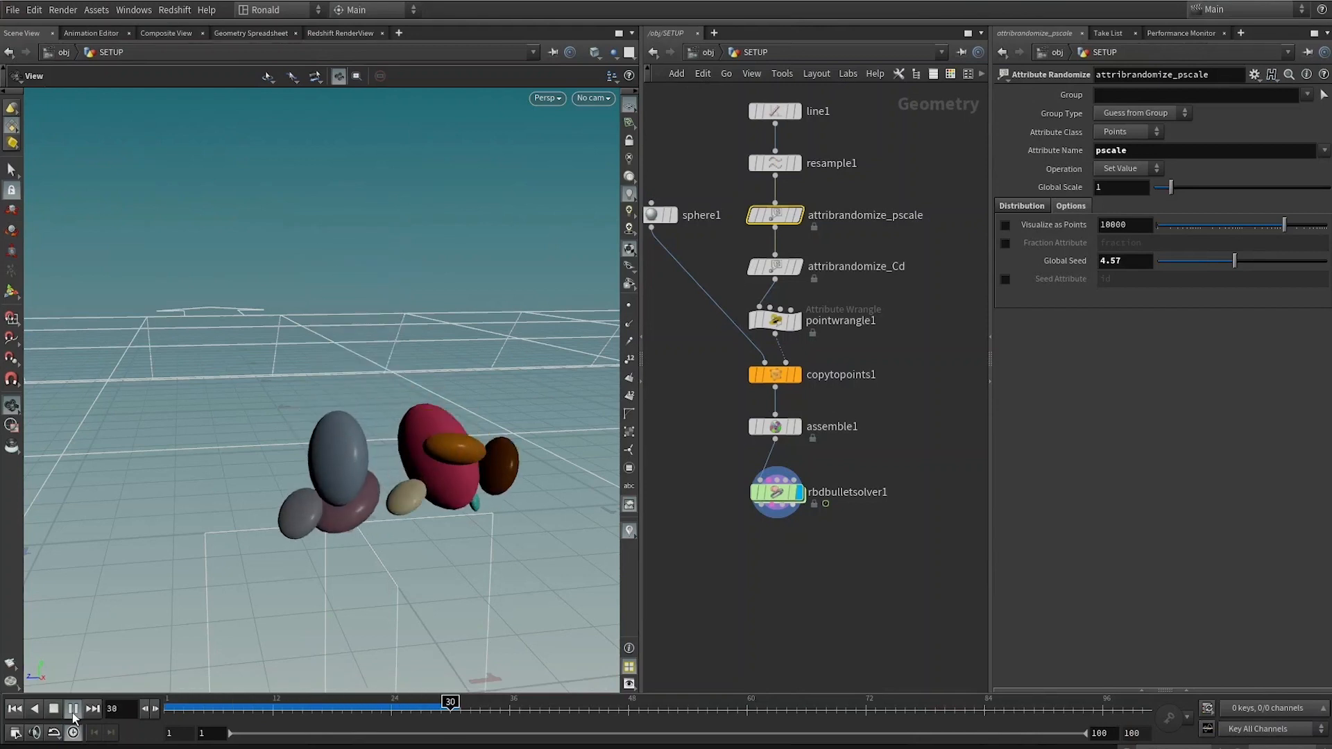
left_click(52, 710)
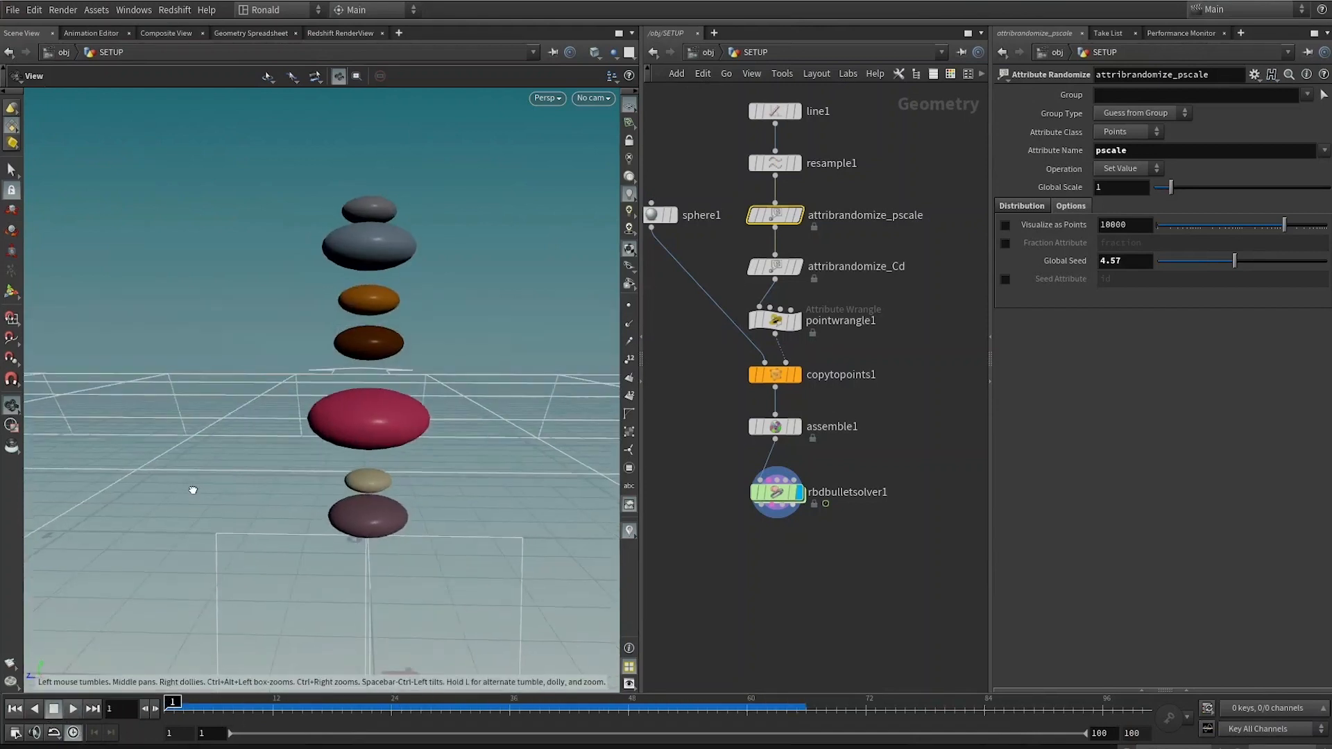
Step through the simulation's first frames to frame 7 and examine the sphere contacts in the framed Back view
left_click_drag(193, 489, 195, 489)
key("Right")
key("Right")
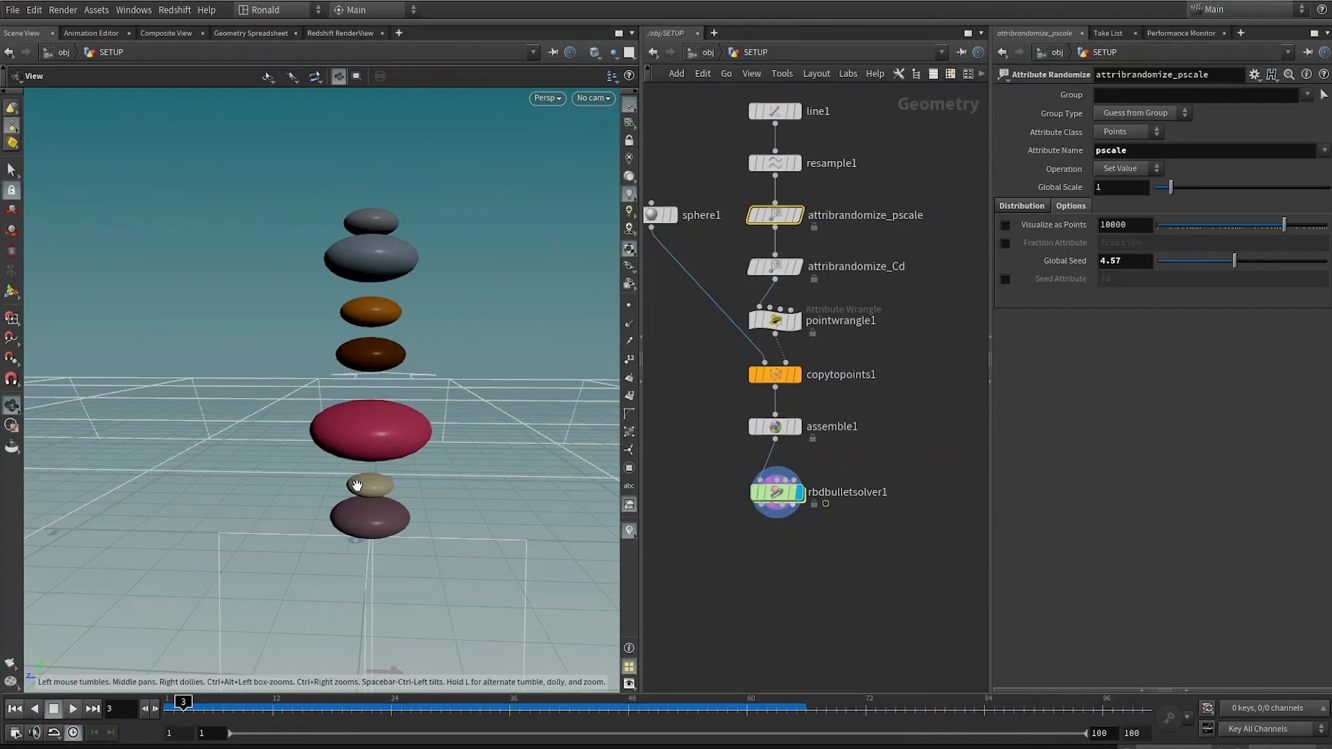
key("Right")
key("Right")
key("Right")
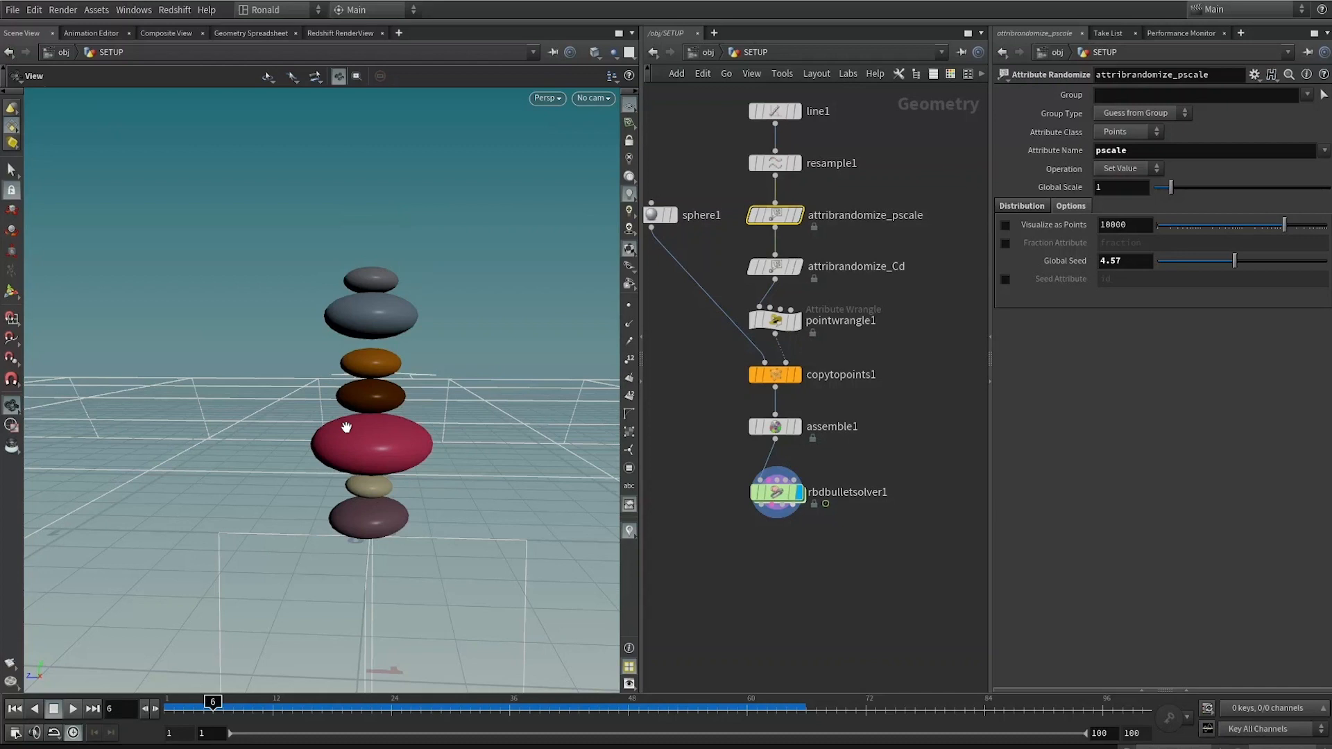
key("space+3")
key("space+f")
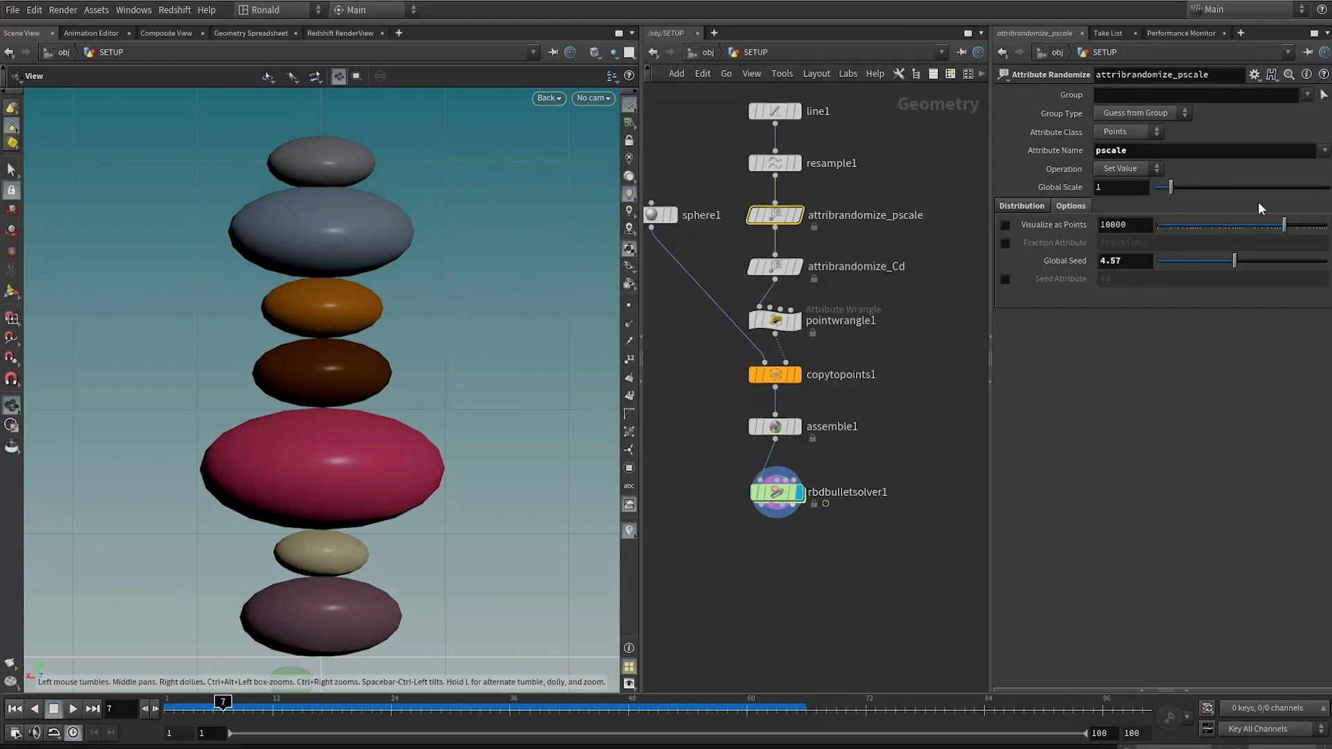
Set the Substeps of rbdbulletsolver1 to 100
left_click(825, 491)
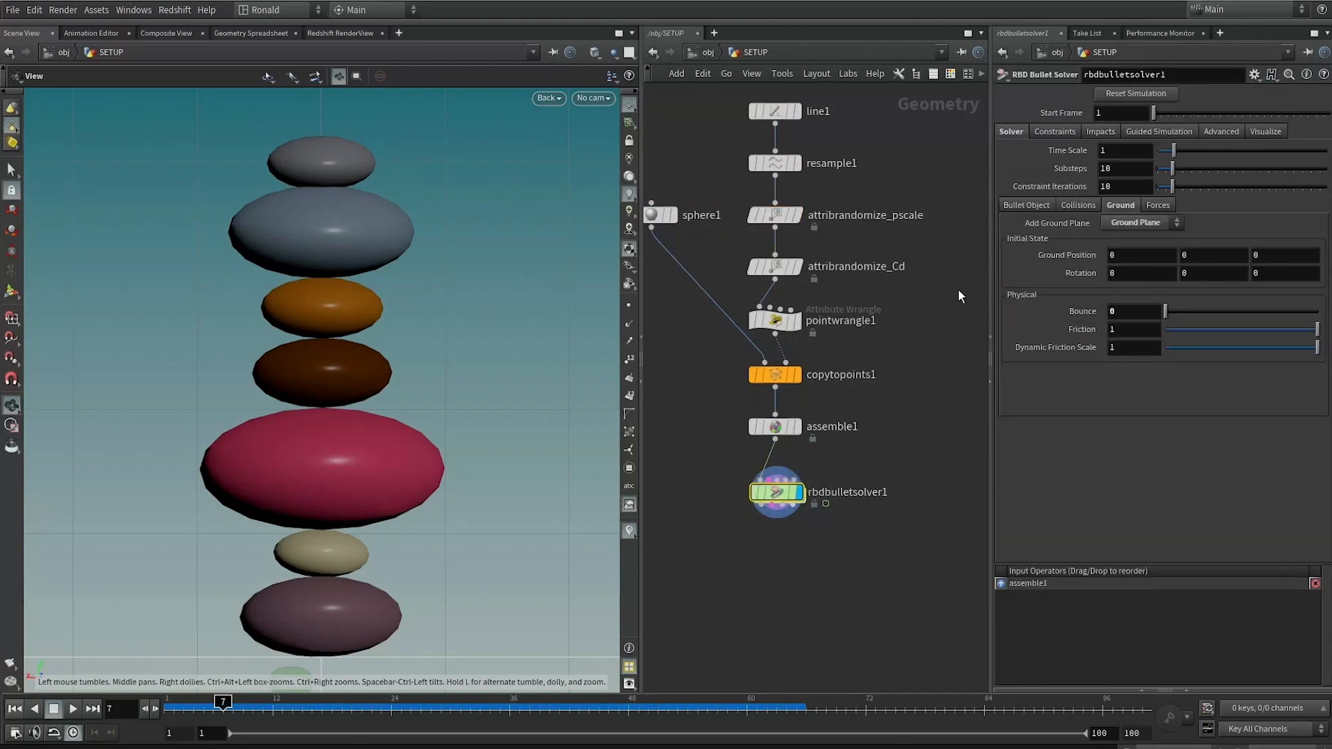
type("0")
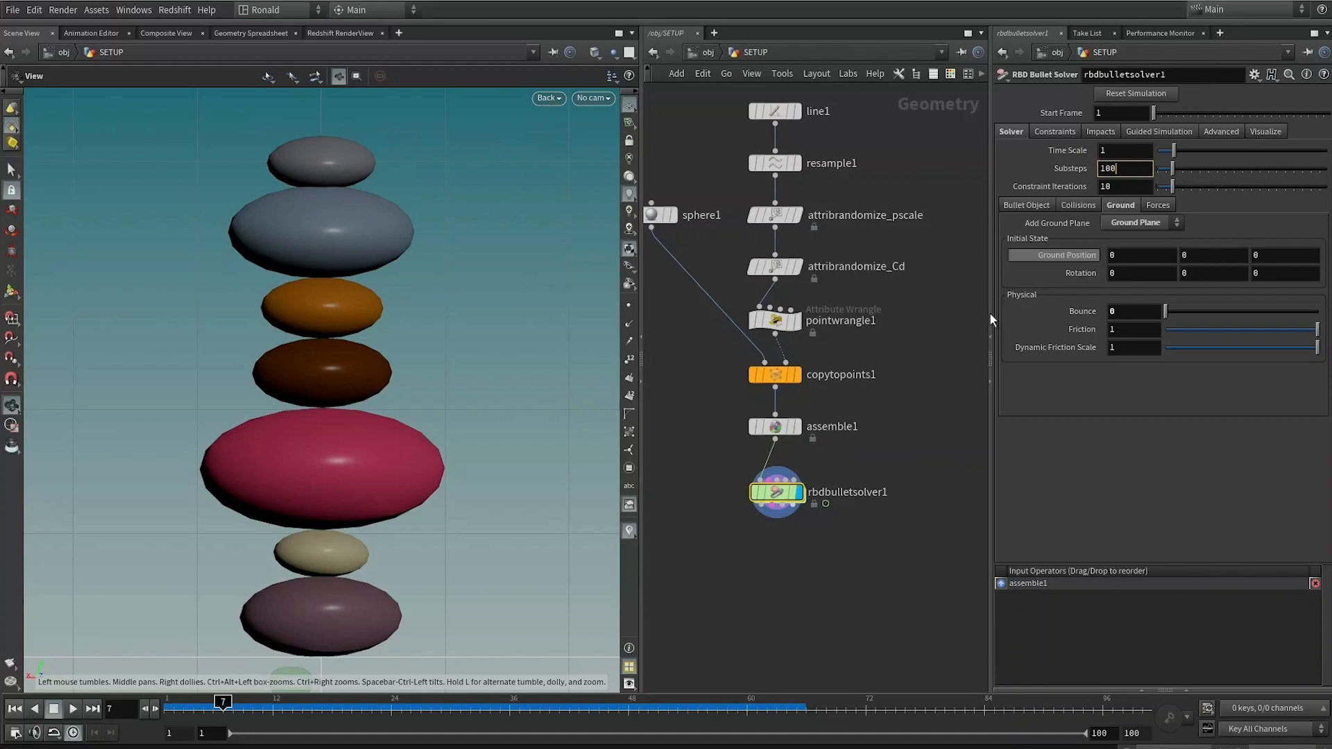
key("Return")
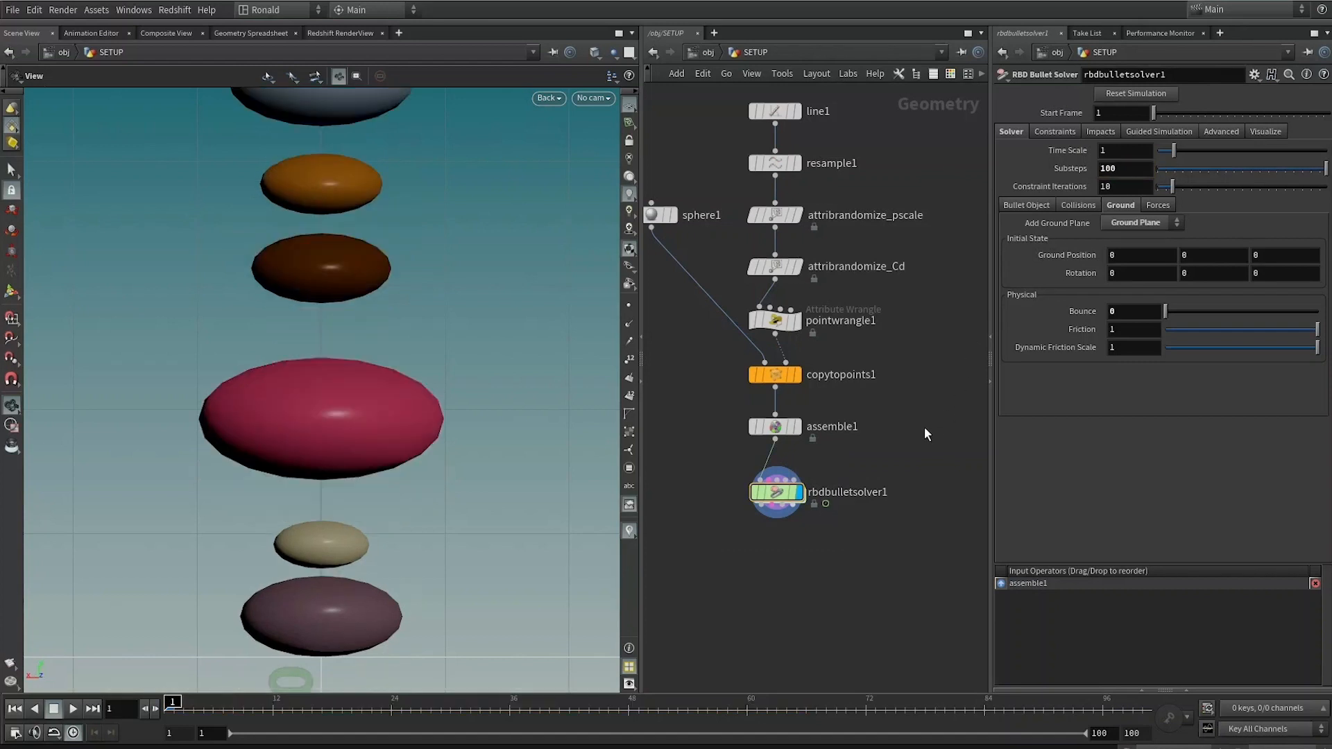
Rerun the simulation, return to the first frame and step through to frame 7 to examine the contacts between the spheres
left_click(54, 708)
left_click_drag(279, 711, 174, 707)
key("Right")
key("Right")
key("Right")
key("Right")
key("Right")
key("Right")
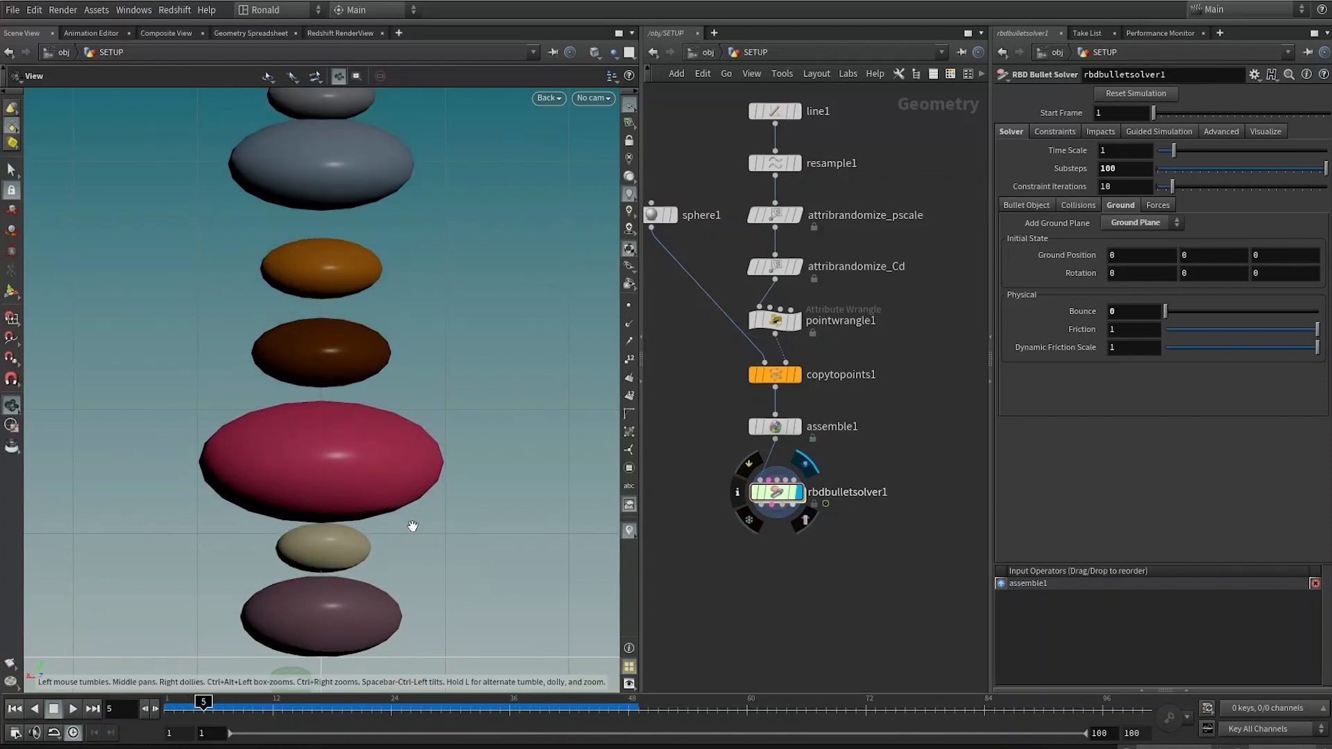
key("Left")
key("Left")
key("Right")
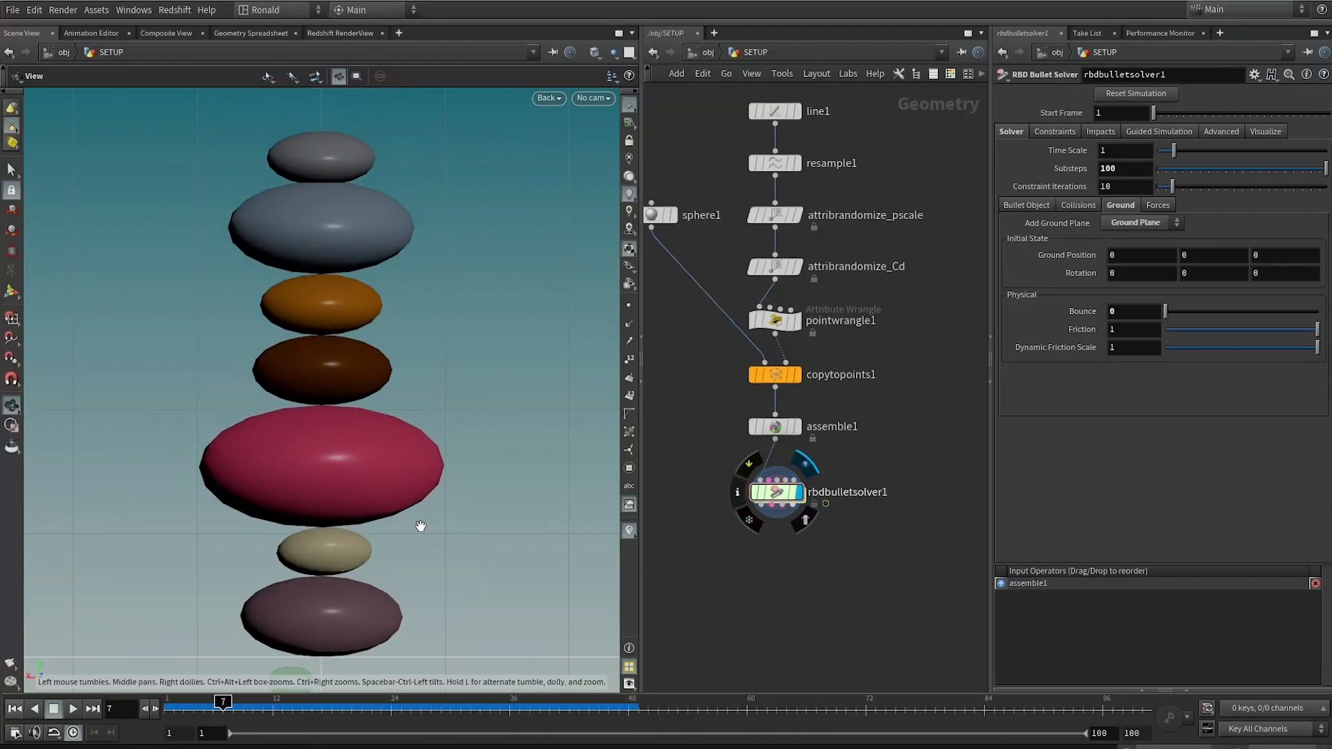
Add a Time Shift node below rbdbulletsolver1 and fix its Frame at a constant 7
left_click(764, 529)
key("Tab")
type("time")
key("Return")
key("Return")
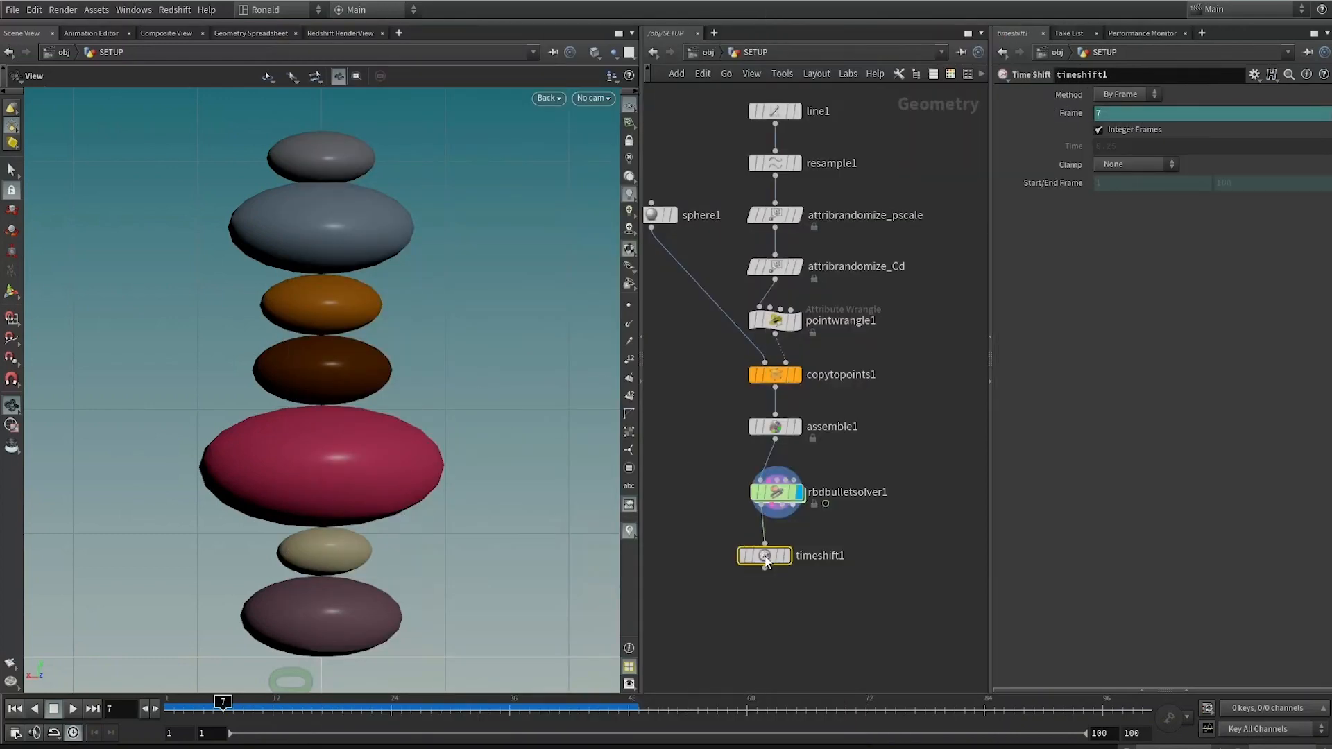
left_click_drag(765, 560, 778, 561)
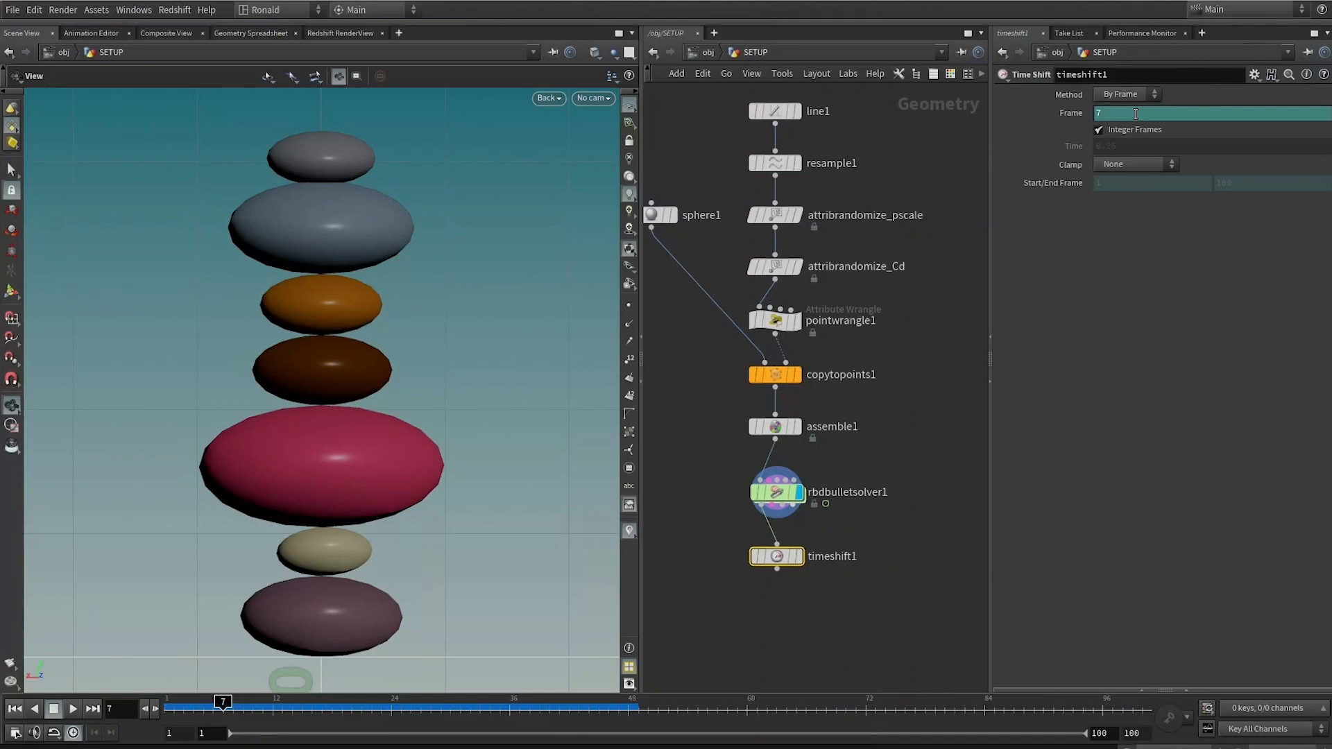
key("Return")
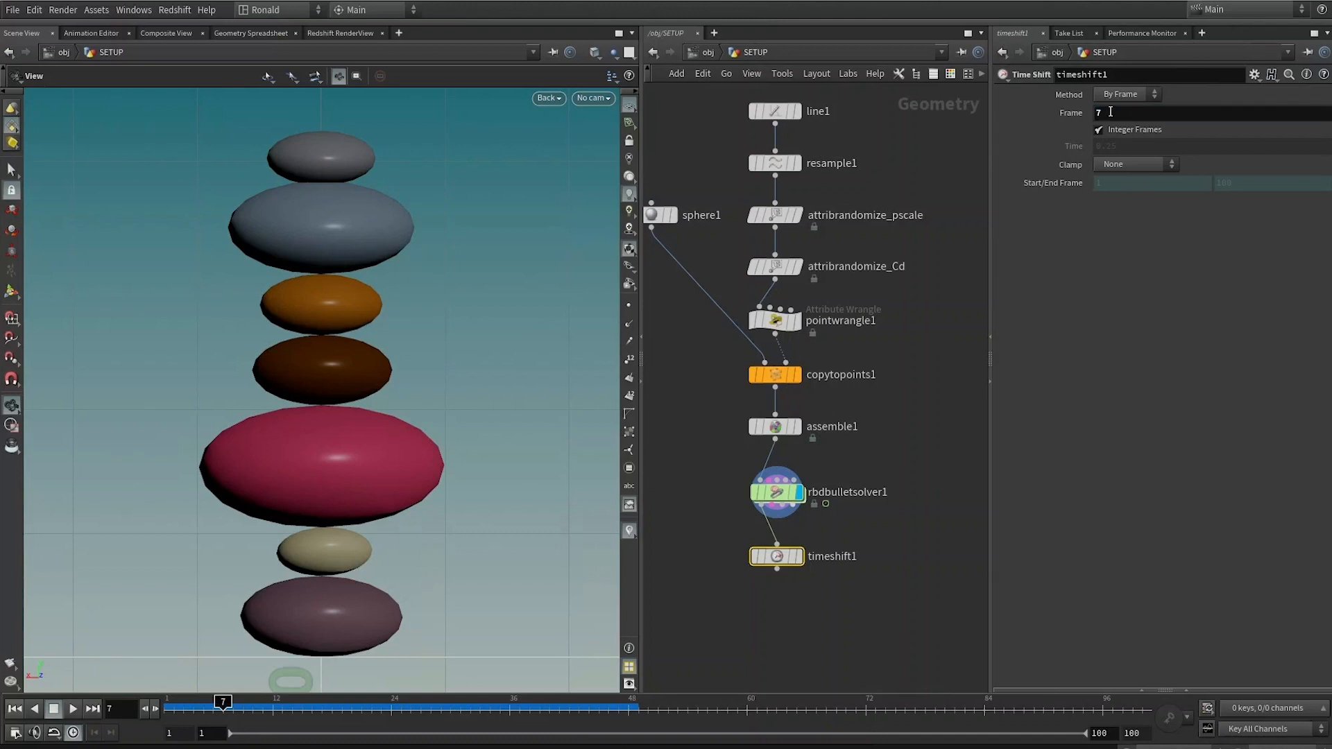
Display timeshift1, scrub through the timeline and examine the frozen stack in the framed perspective view
left_click(797, 557)
left_click_drag(419, 712, 217, 738)
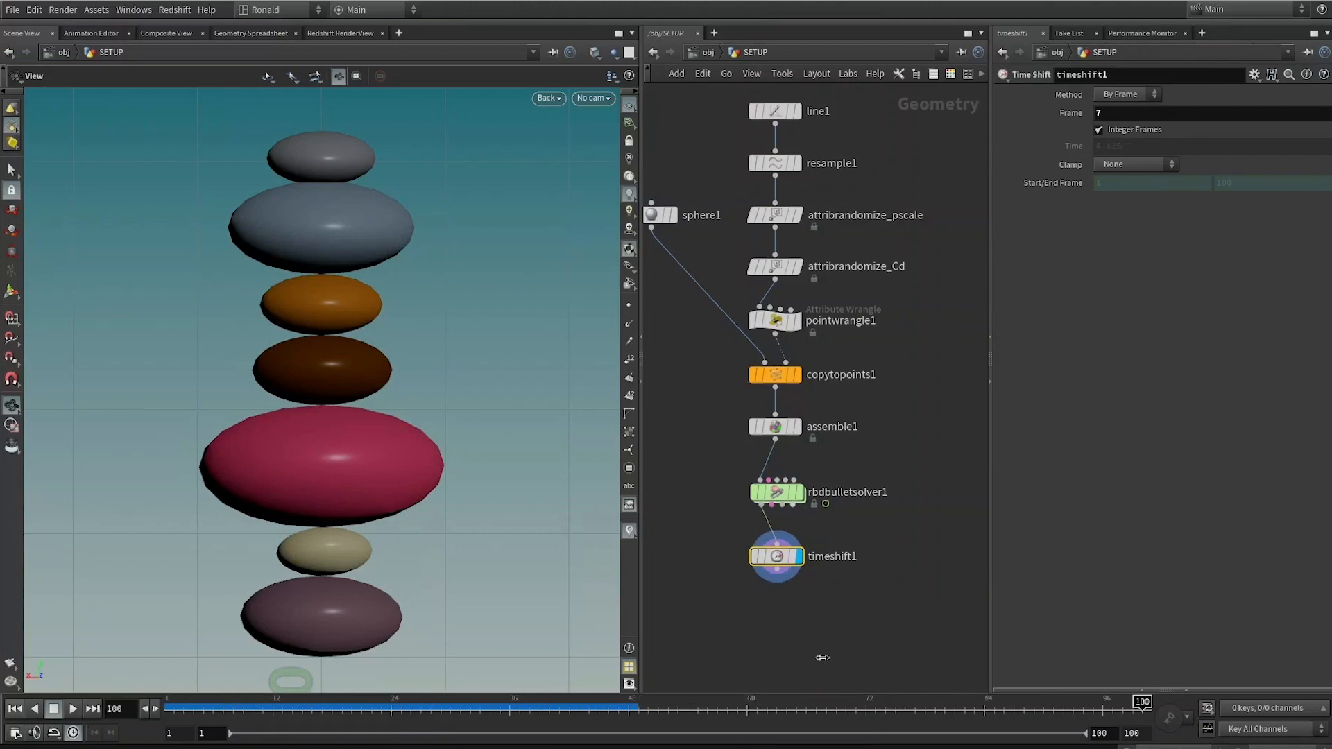
key("space+1")
key("space+f")
left_click_drag(243, 351, 425, 363)
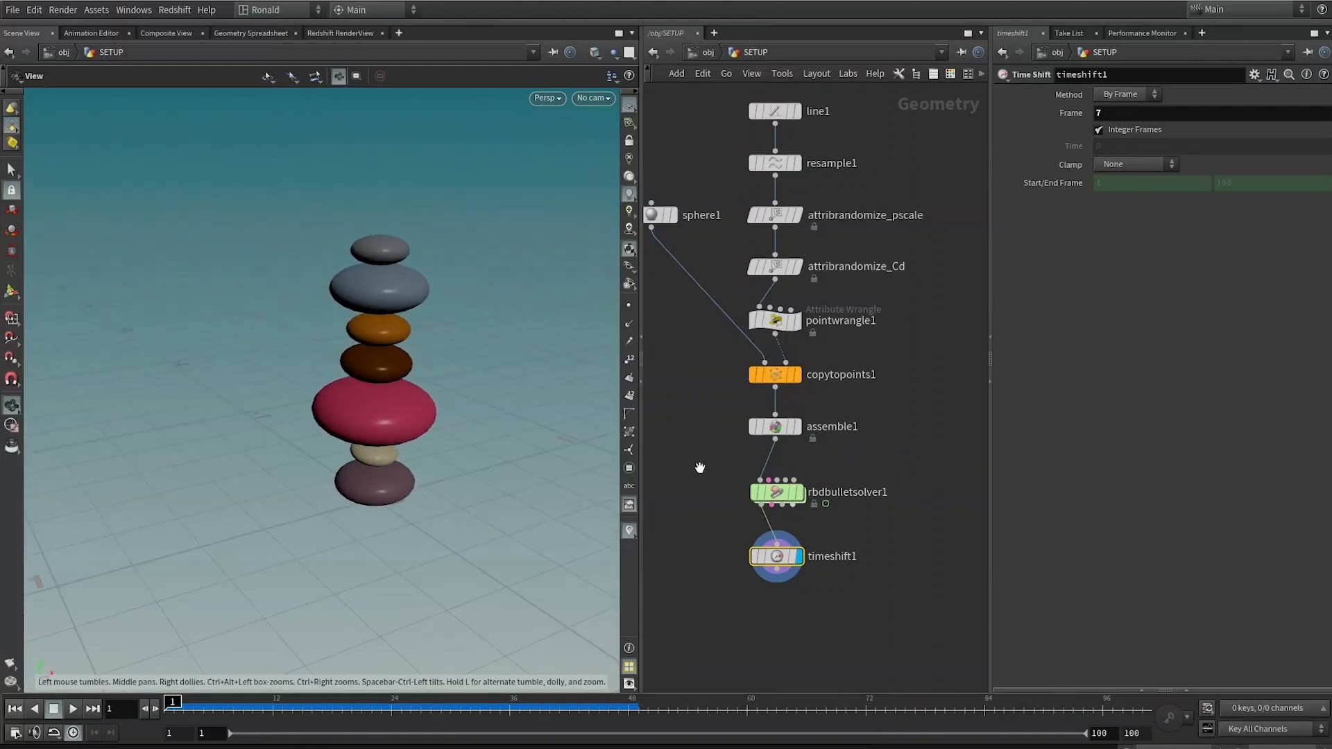
Append a Clean node to timeshift1 with Remove Attribs and Remove Groups enabled
scroll(899, 580, "up", 2)
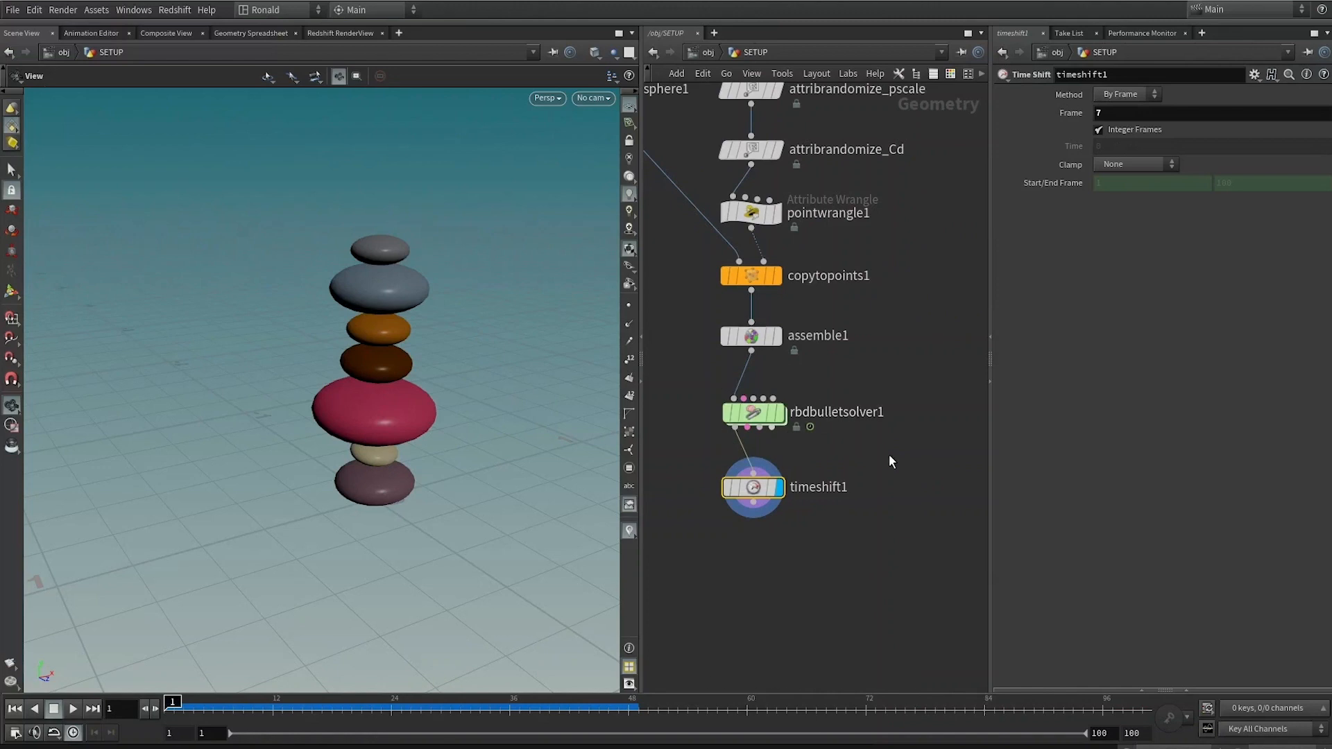
left_click_drag(882, 387, 706, 435)
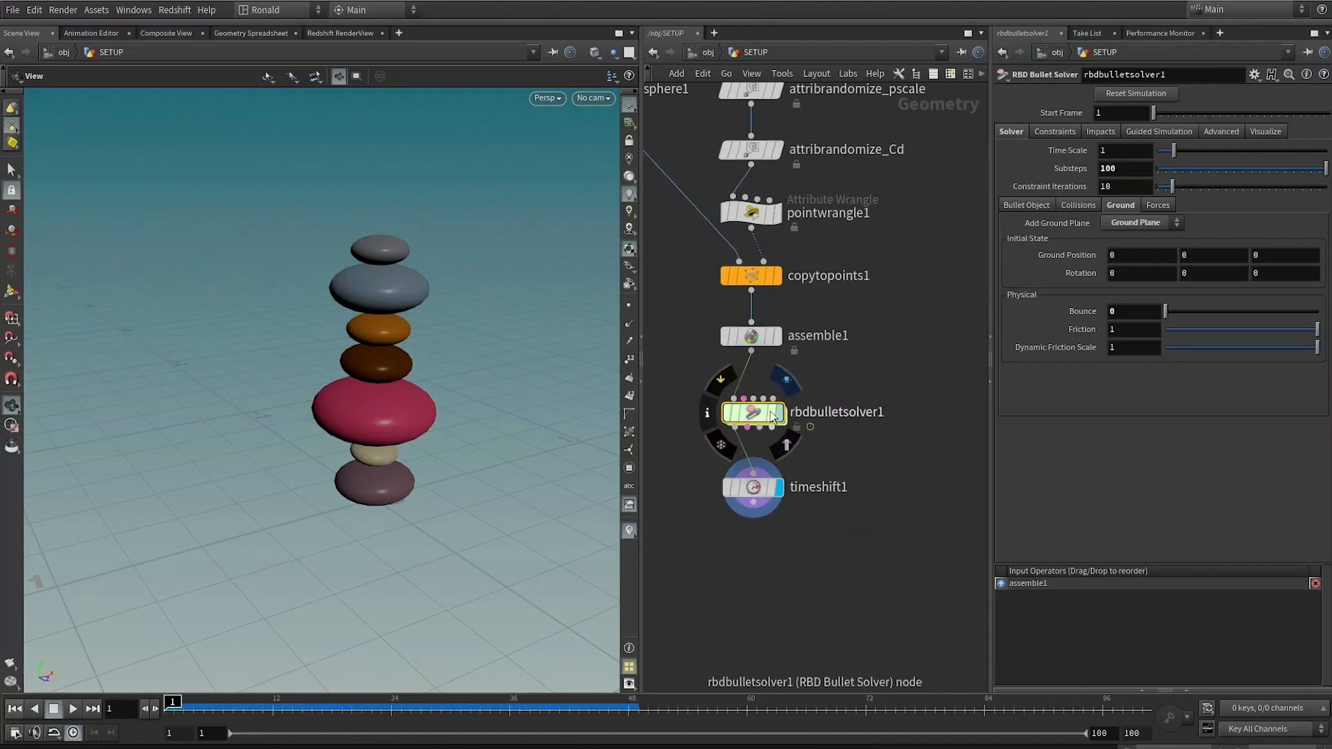
left_click_drag(757, 510, 757, 537)
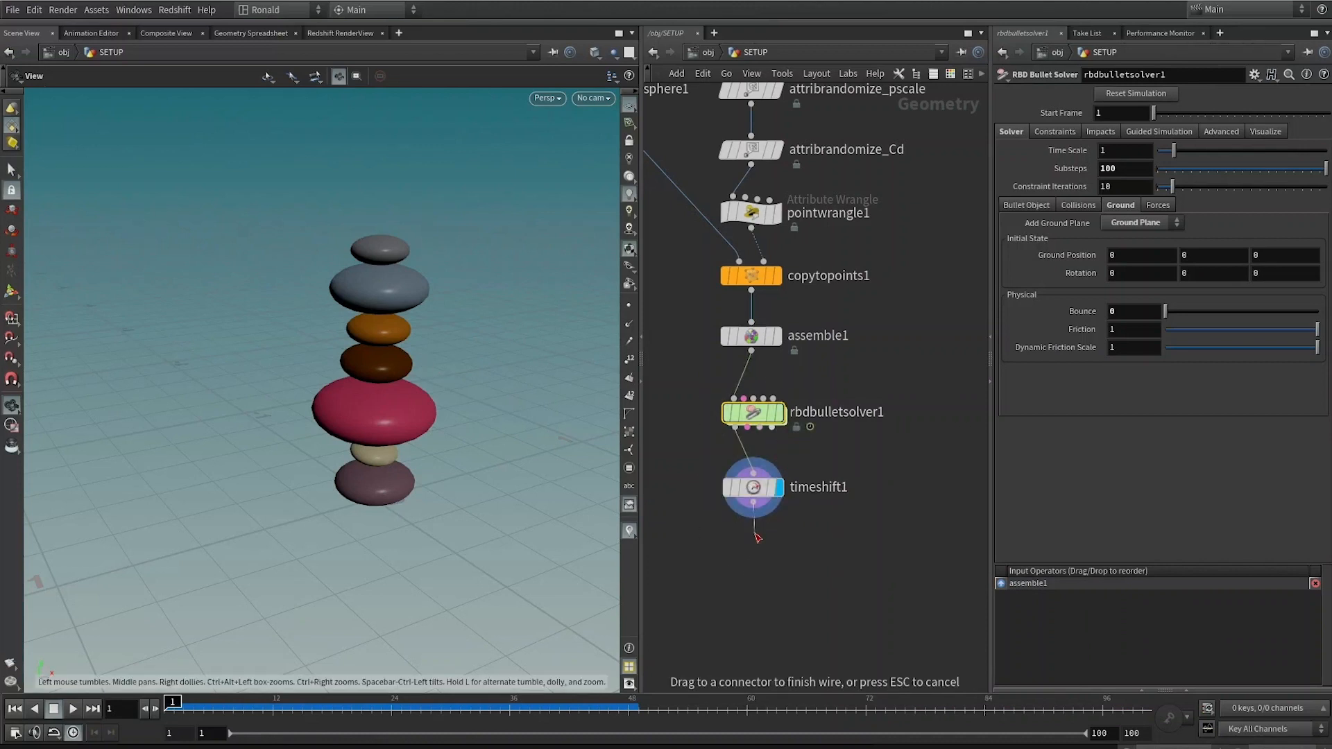
key("Tab")
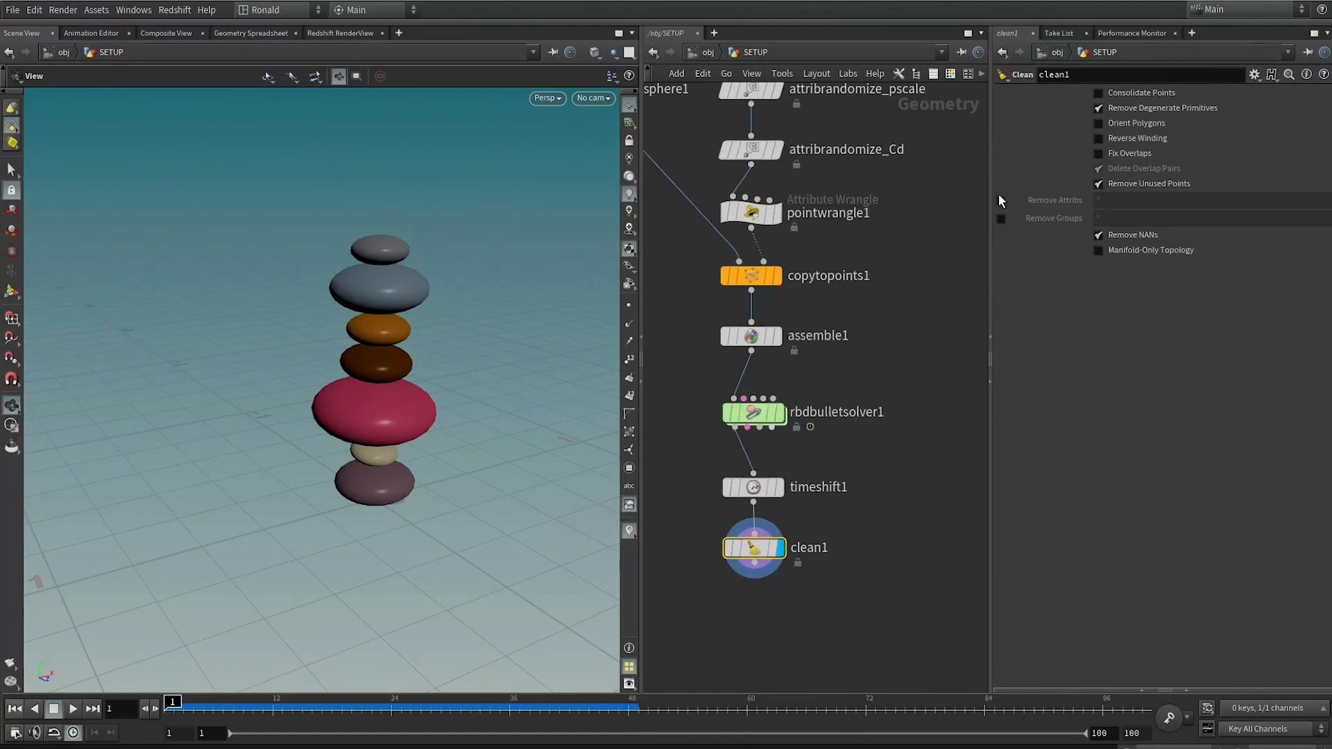
left_click(1000, 202)
left_click(1000, 219)
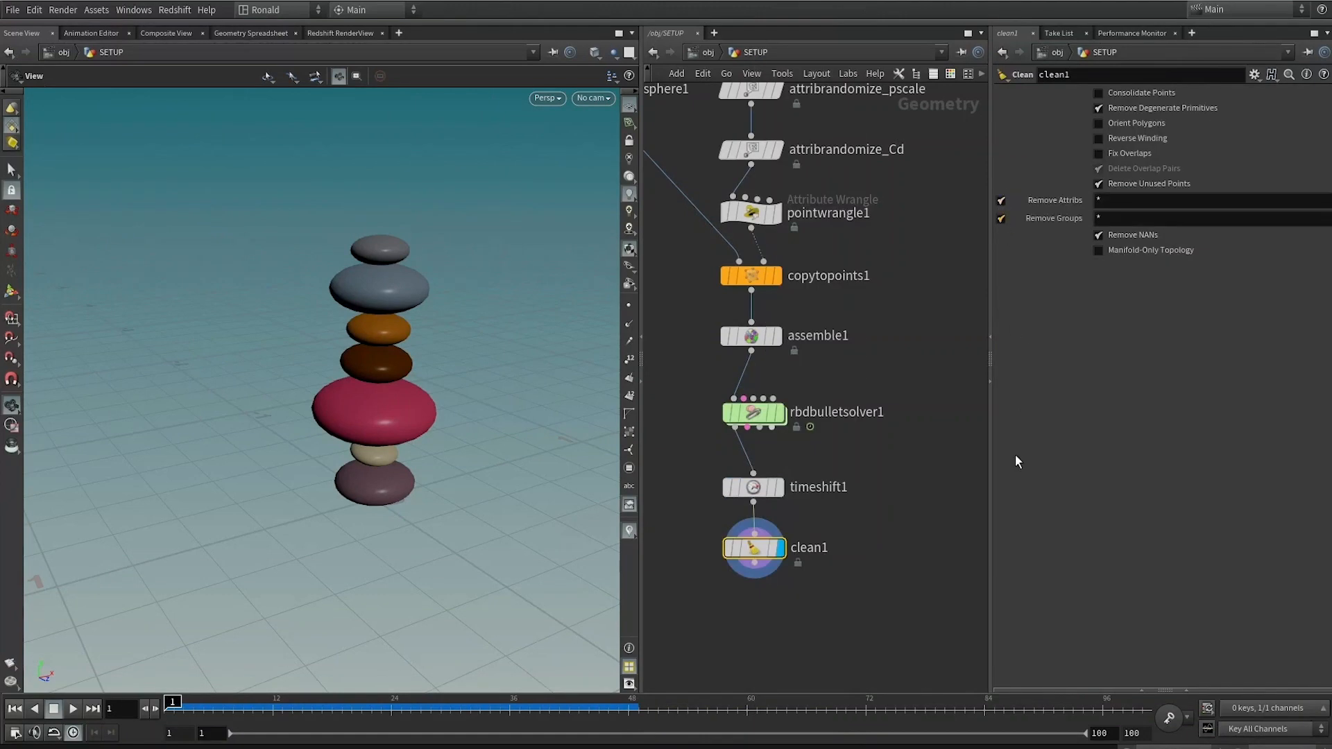
Inspect the point attributes of timeshift1 and set Remove Attribs of clean1 to "v w"
middle_click_drag(871, 545, 873, 439)
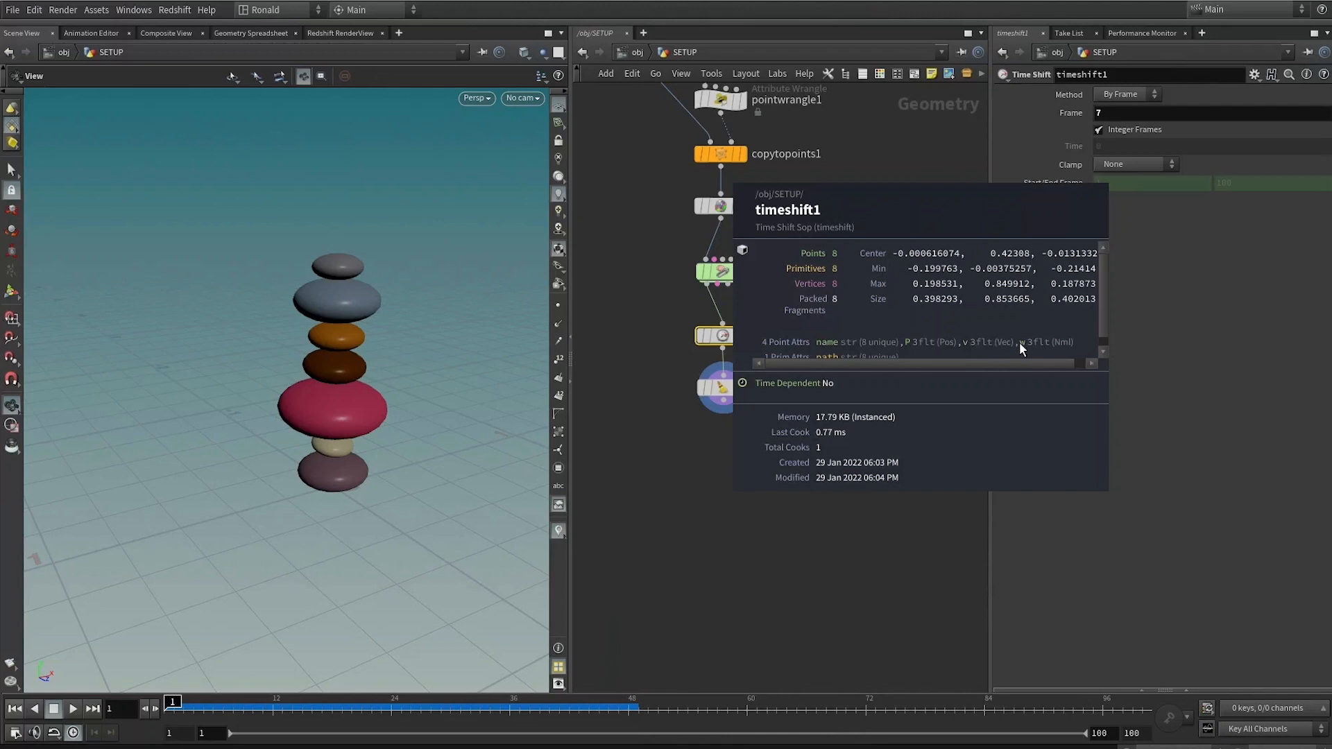
left_click_drag(764, 459, 701, 370)
left_click(1132, 201)
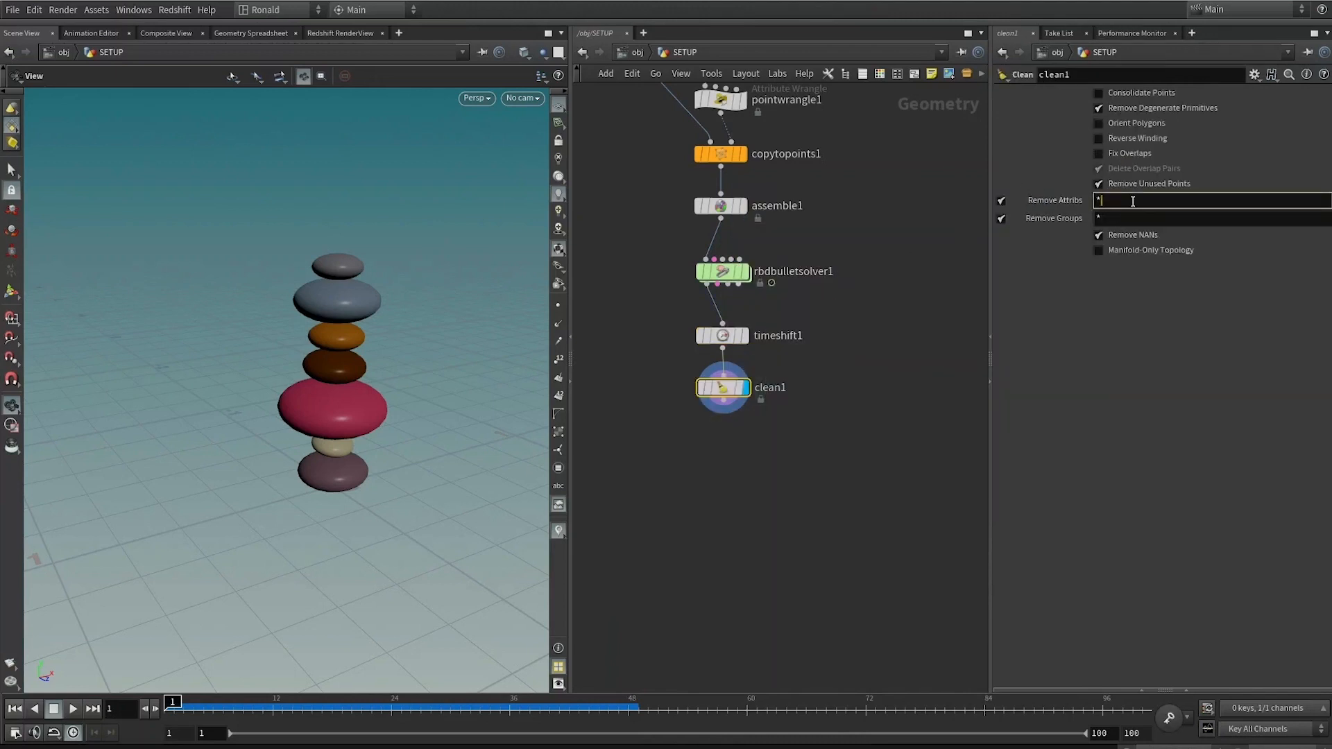
type("v w")
middle_click(727, 389)
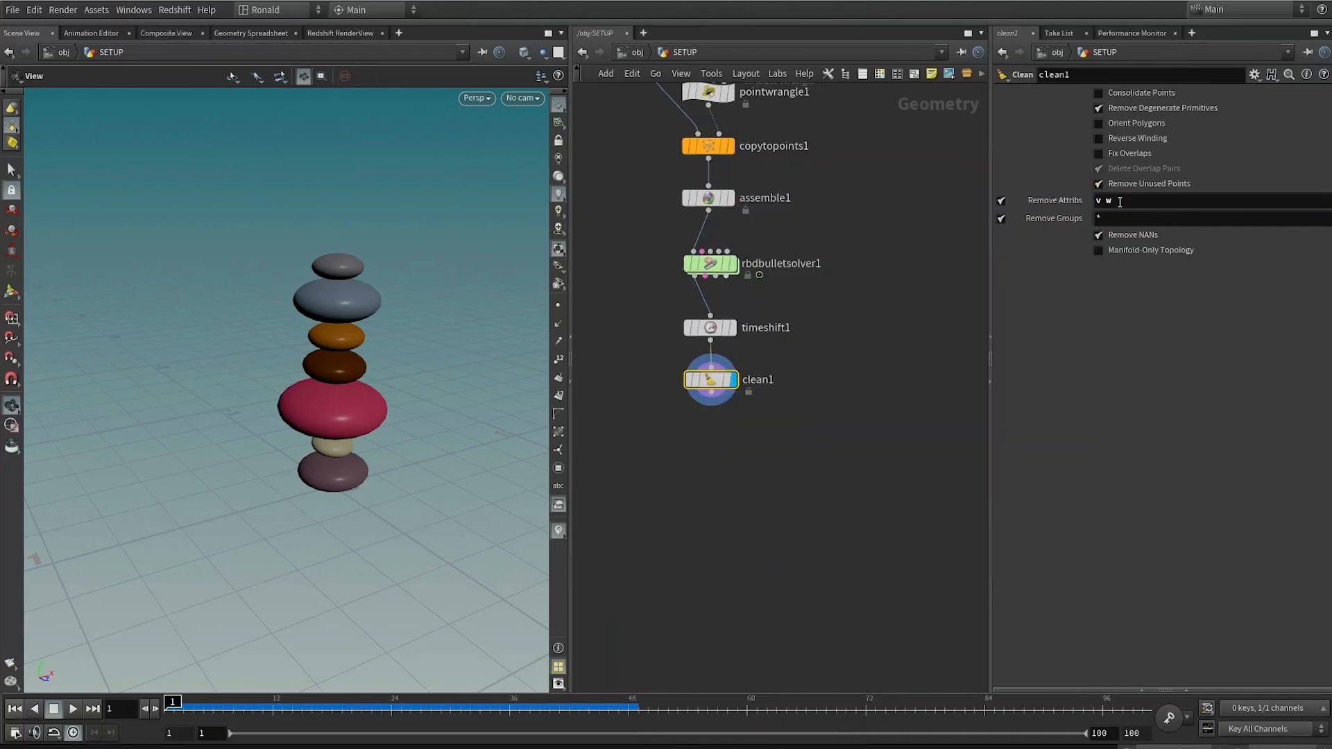
Append a second RBD Bullet Solver to clean1 and add a Ground Plane with a Bounce of 0
middle_click_drag(613, 484, 718, 613)
scroll(717, 583, "down", 1)
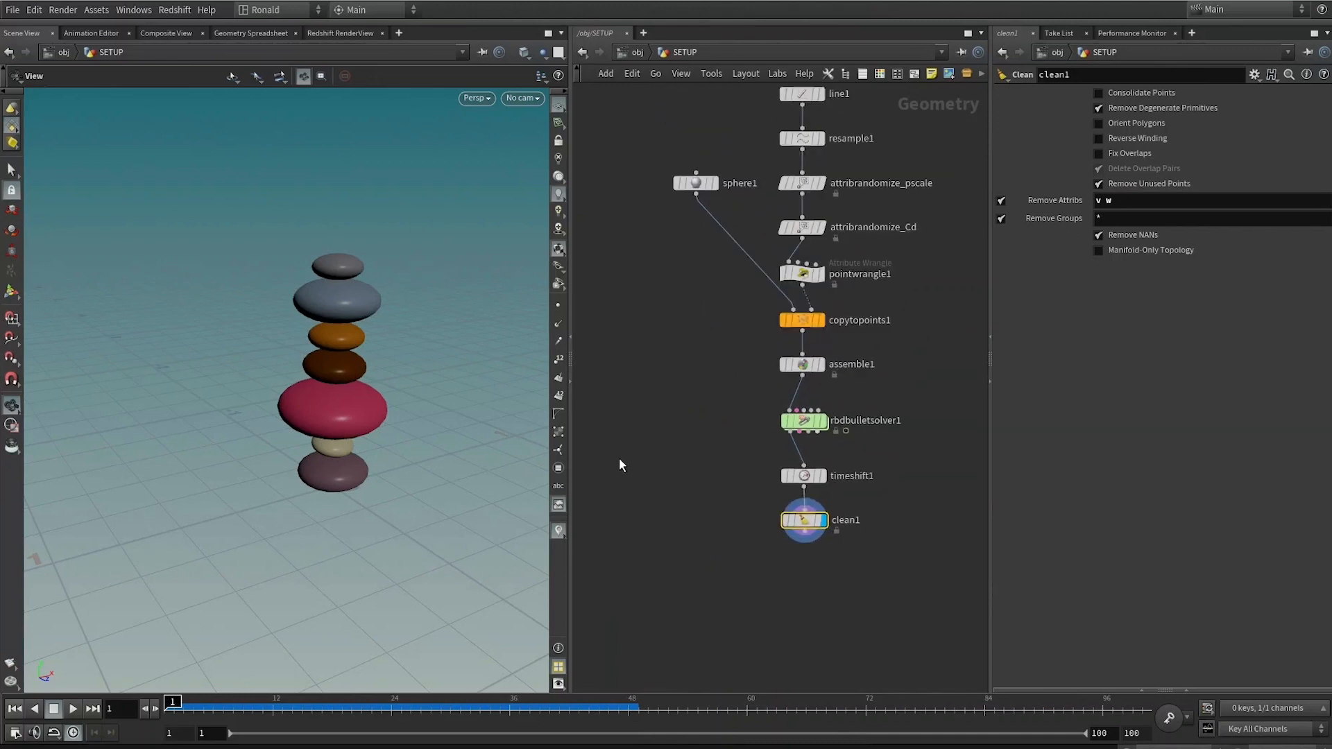
middle_click_drag(621, 463, 631, 402)
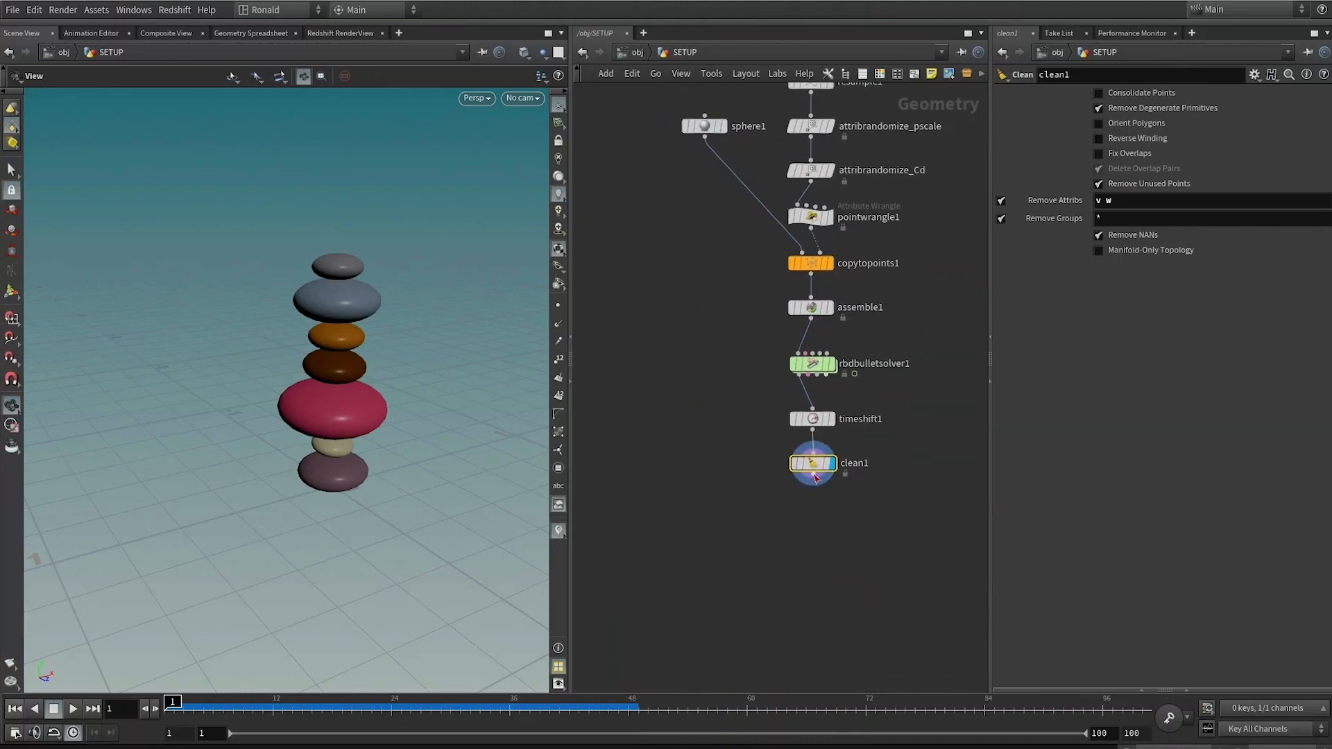
left_click_drag(814, 481, 812, 518)
type("rbdb")
key("Return")
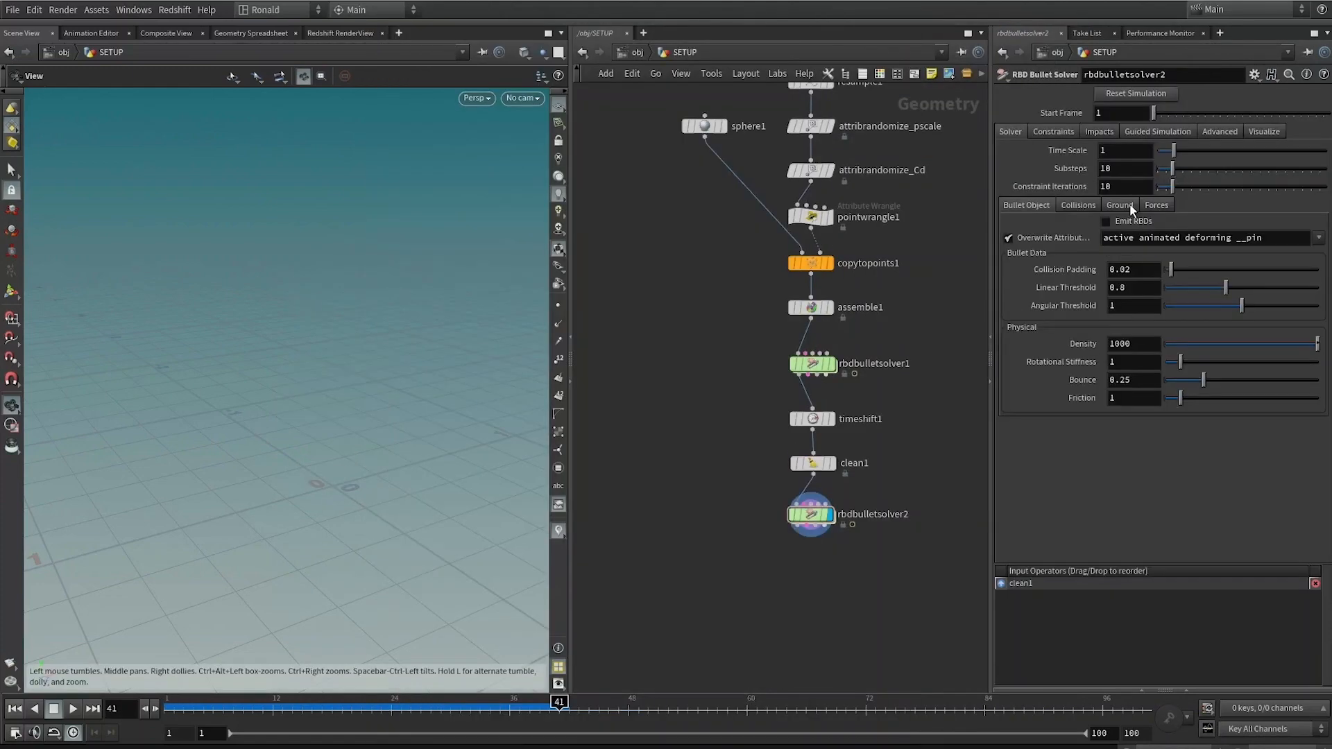
left_click(1120, 206)
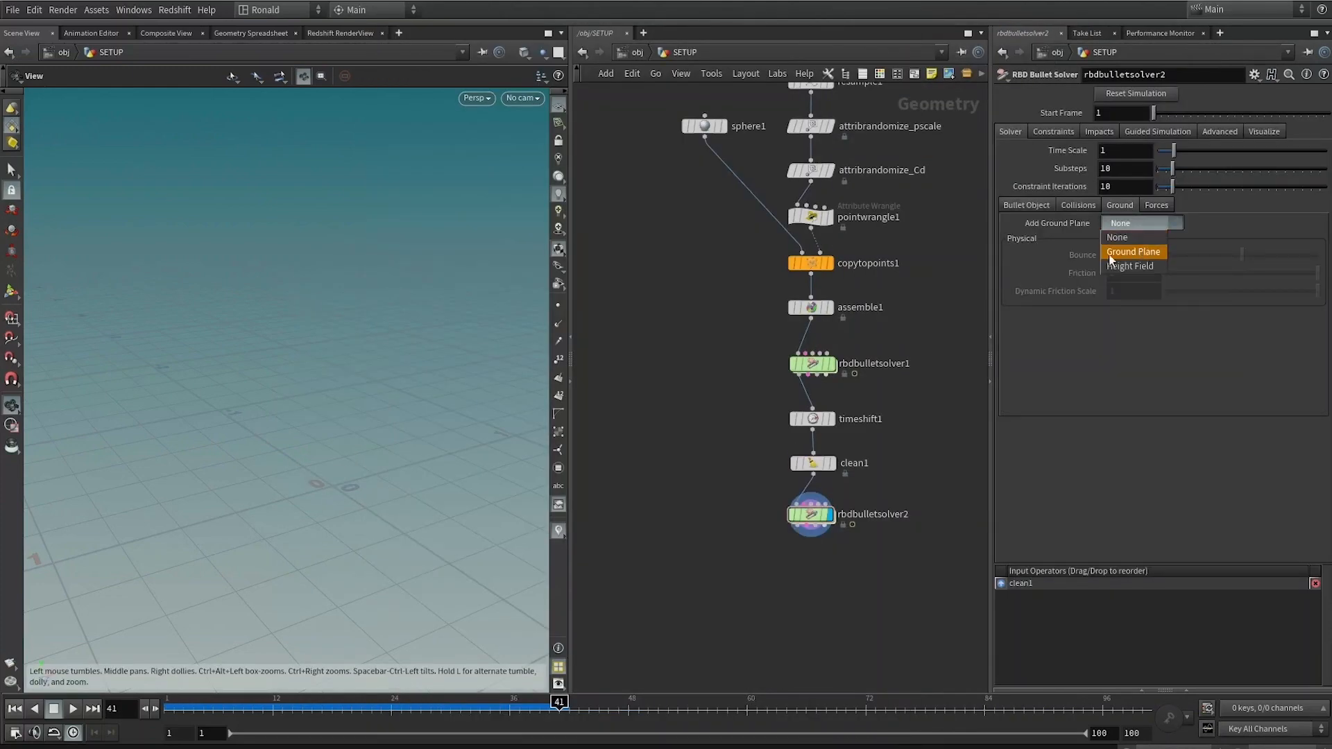
left_click(1143, 251)
Play the rbdbulletsolver2 simulation from frame 1 and stop it after watching the stack collapse
key("ctrl+Up")
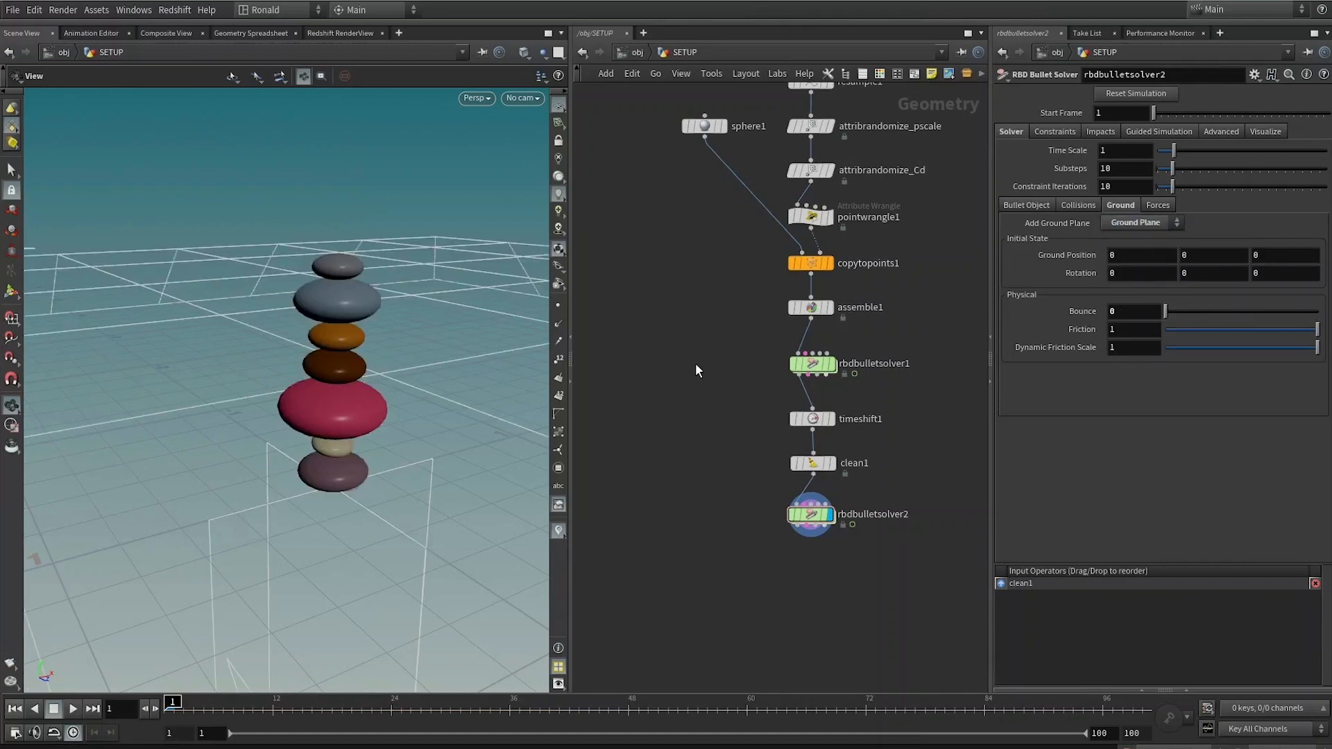
key("Up")
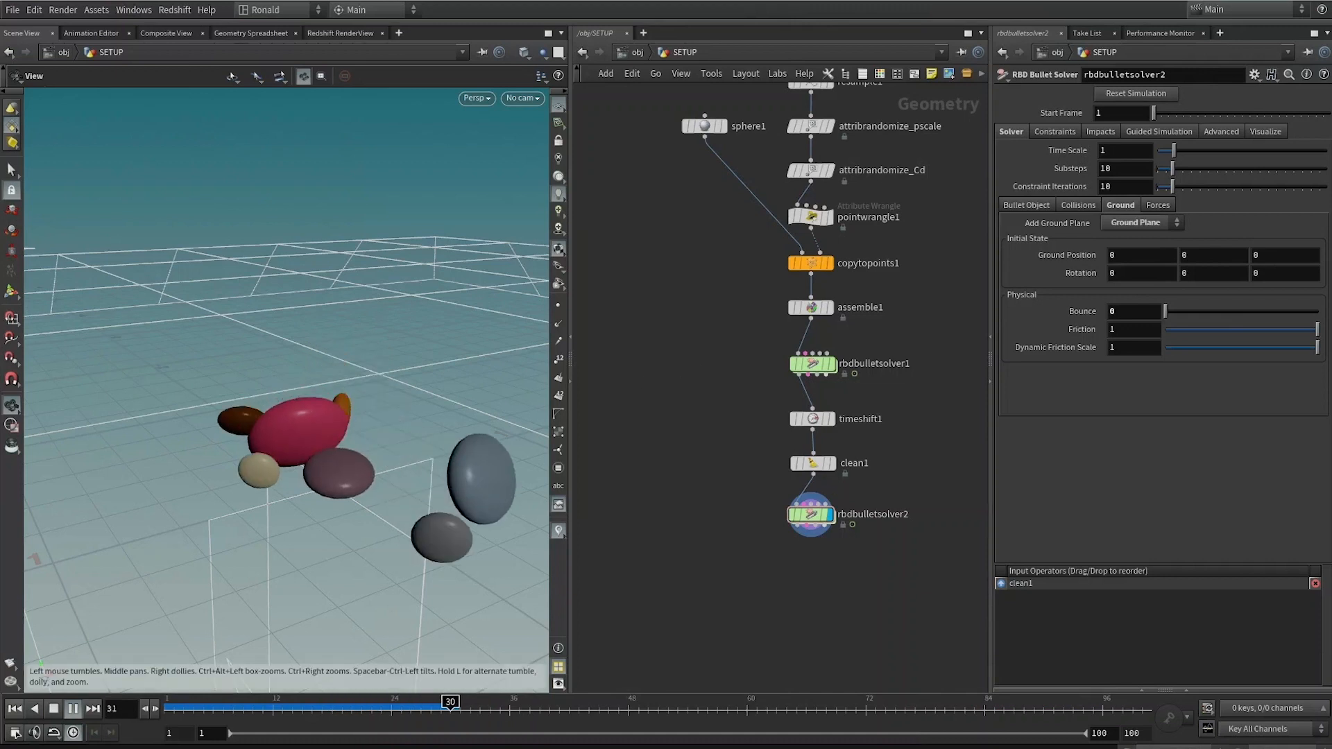
left_click(56, 710)
middle_click_drag(718, 543, 649, 533)
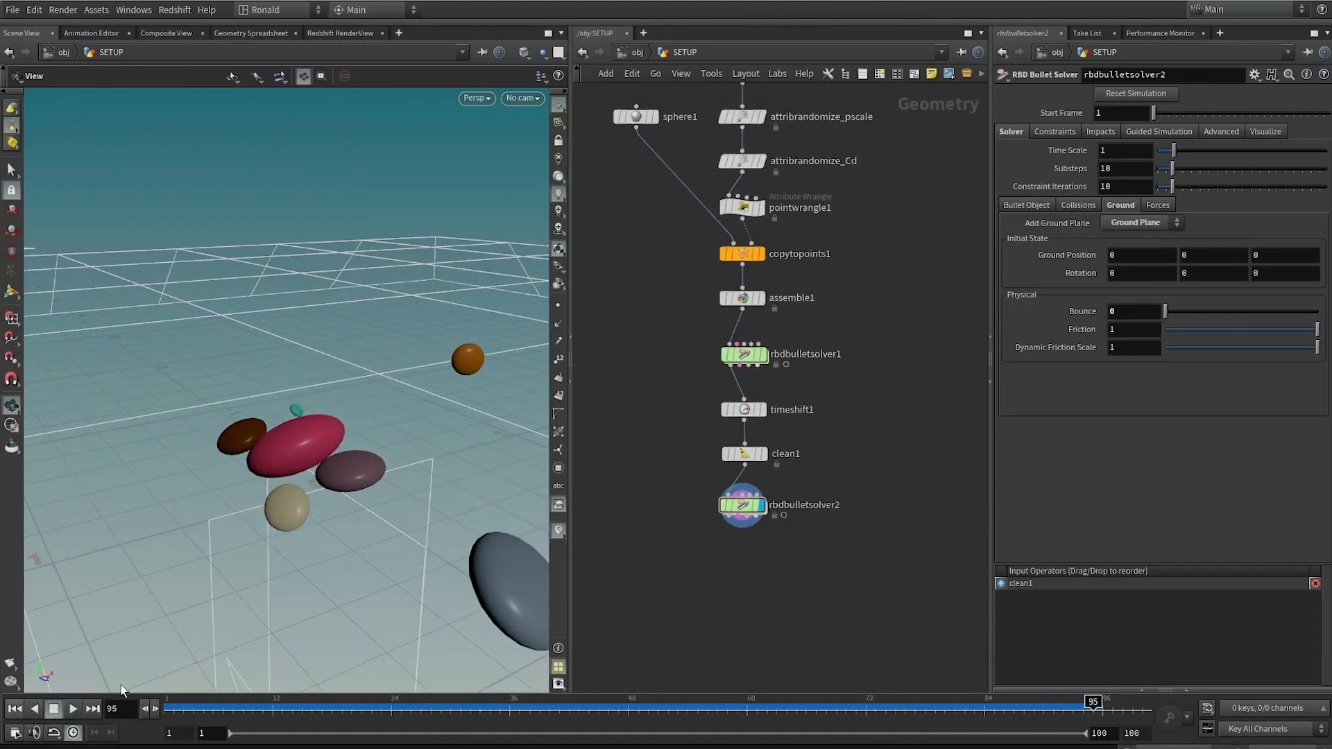
Display clean1 and branch off a Null named REF_target, placed beside rbdbulletsolver2
left_click(763, 454)
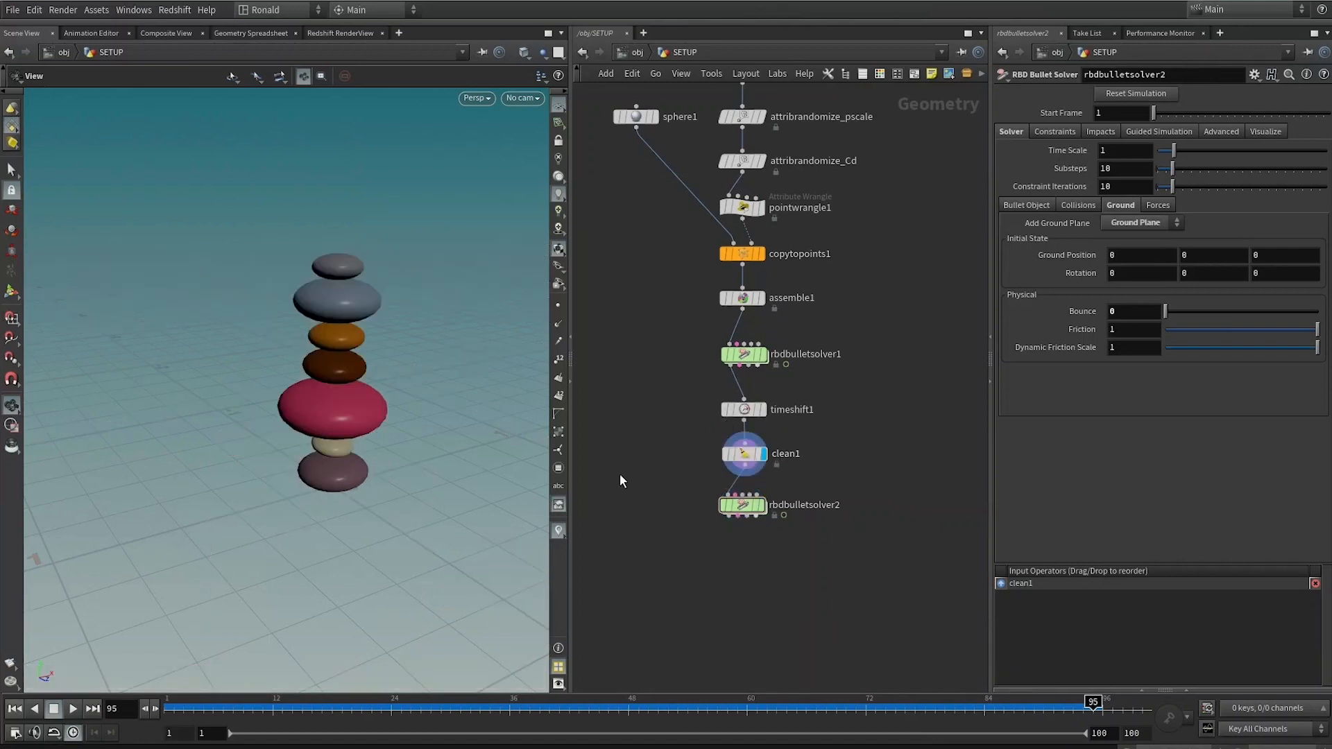
left_click_drag(744, 473, 756, 494)
left_click_drag(842, 475, 843, 475)
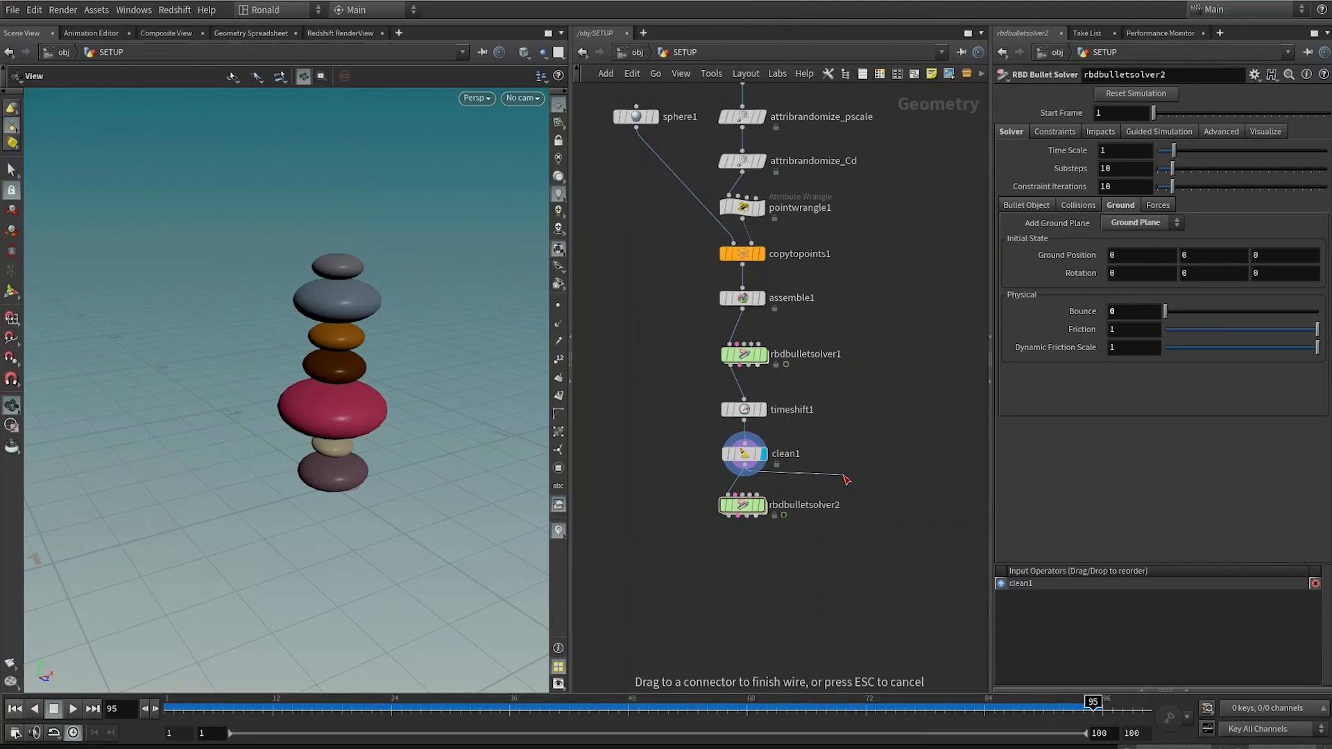
key("Tab")
type("null")
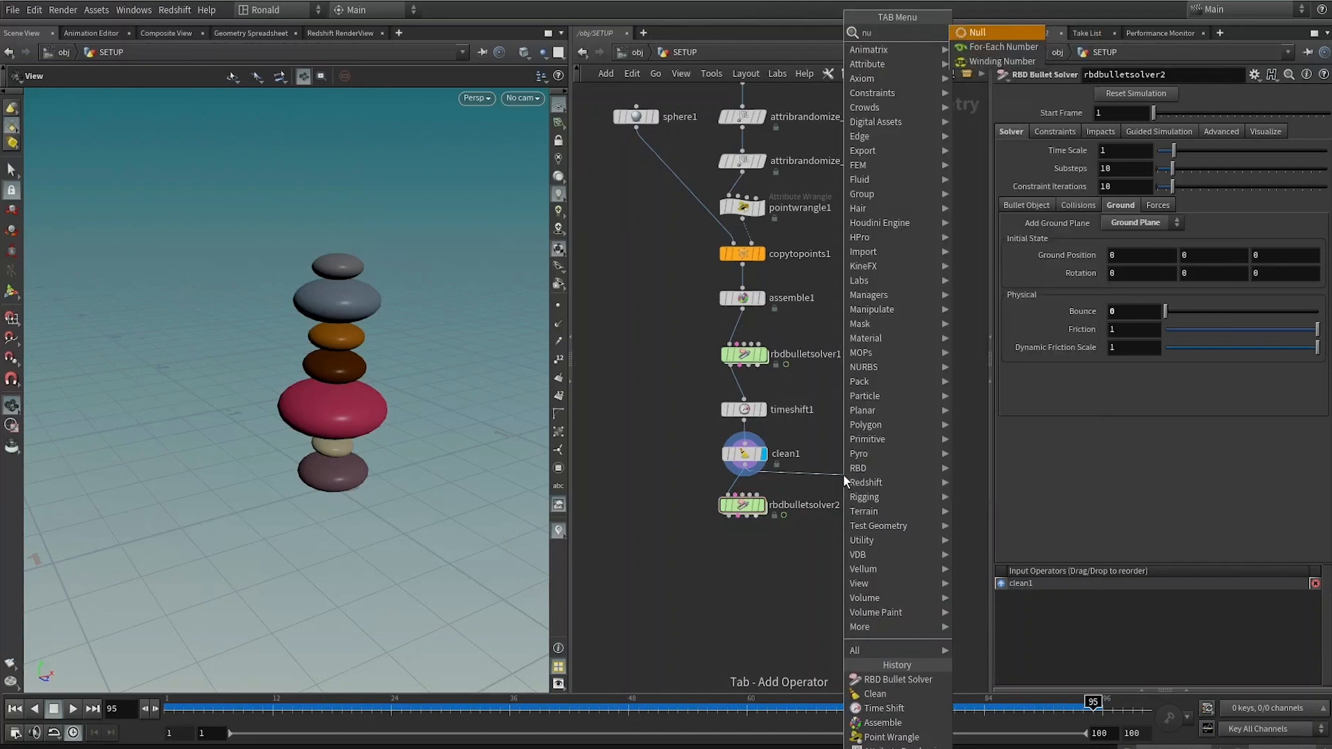
key("Return")
double_click(872, 504)
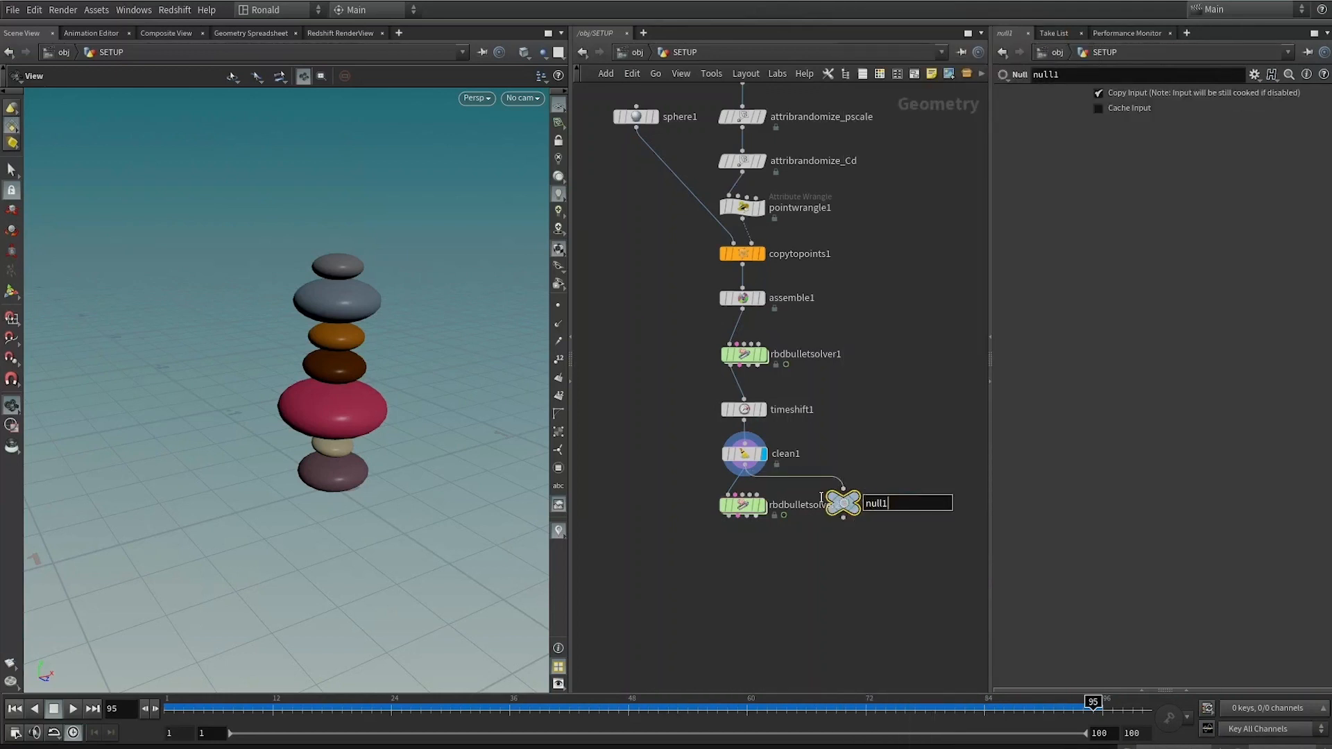
type("REF_ta")
type("rget")
key("Return")
middle_click_drag(894, 520, 883, 441)
left_click_drag(837, 427, 896, 421)
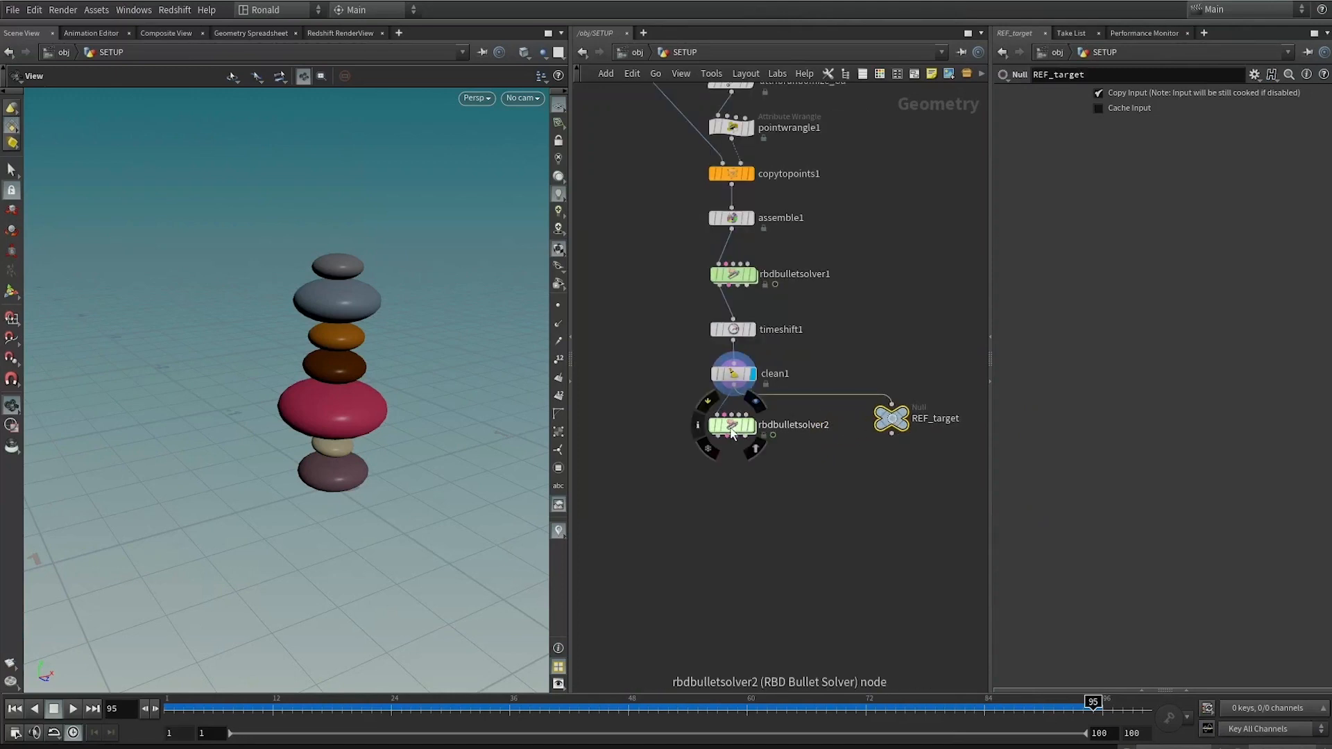
Open the forces network inside rbdbulletsolver2 and return the timeline to frame 1
double_click(732, 427)
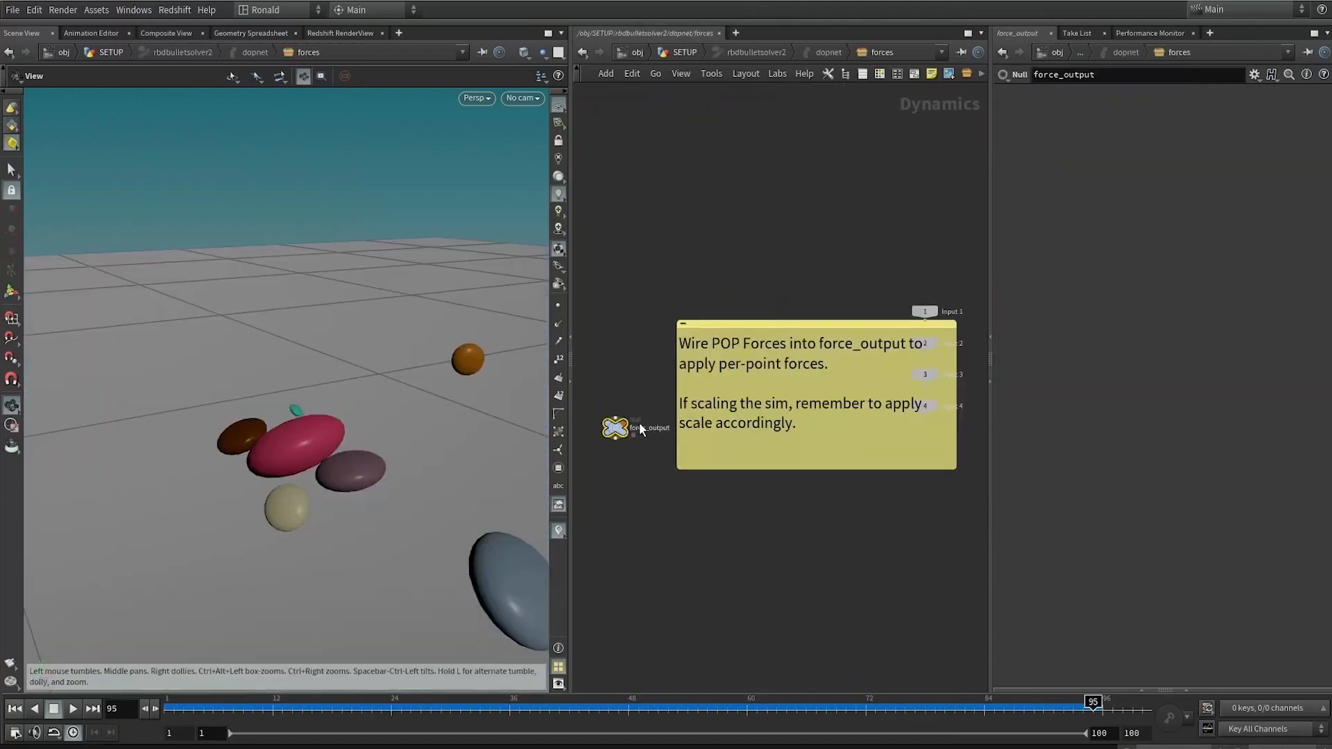
scroll(643, 427, "up", 5)
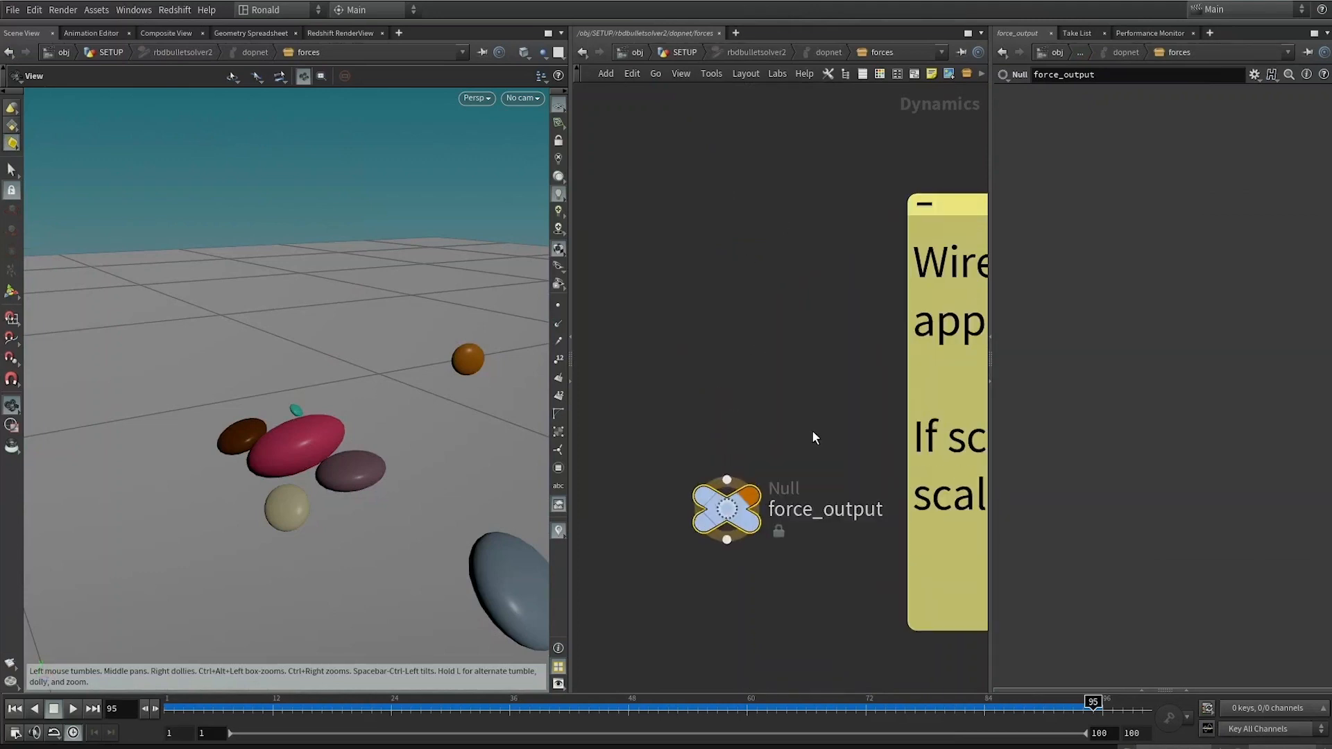
left_click_drag(402, 714, 166, 713)
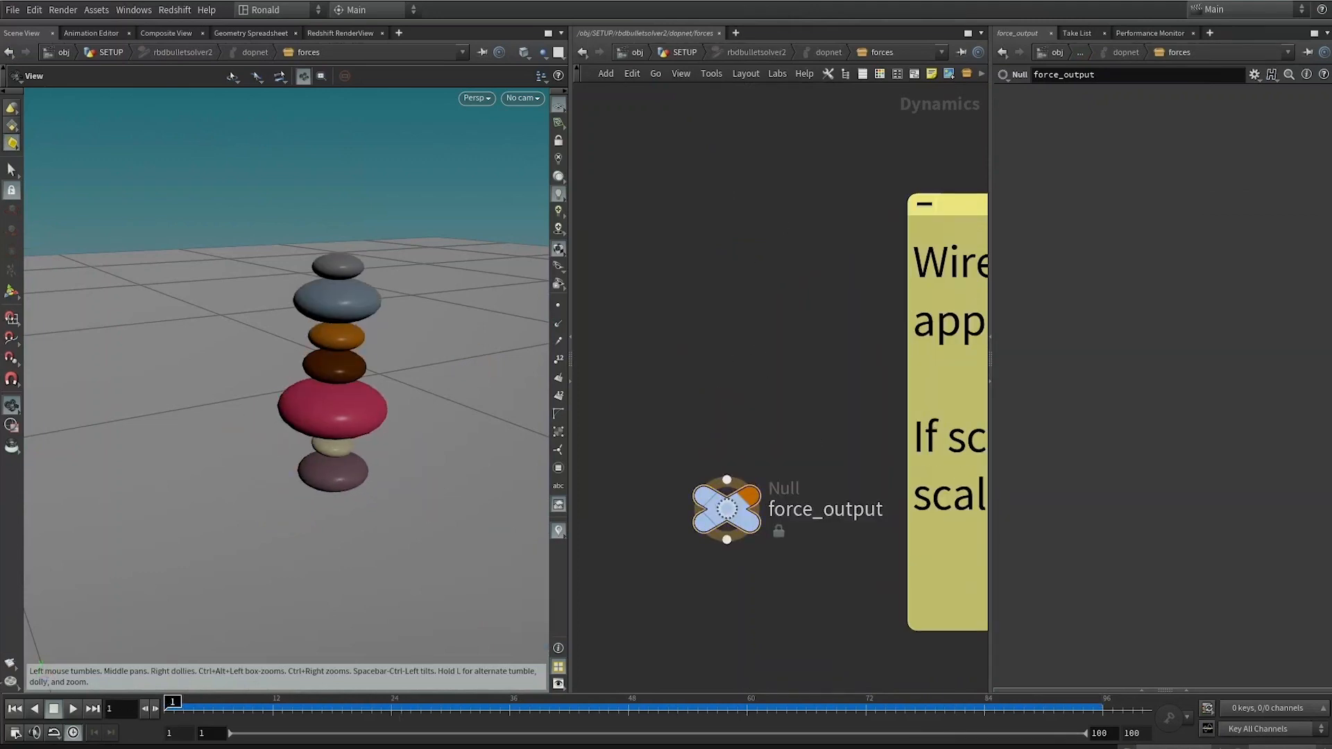
Create a POP Attract node wired into the input of force_output
left_click(726, 479)
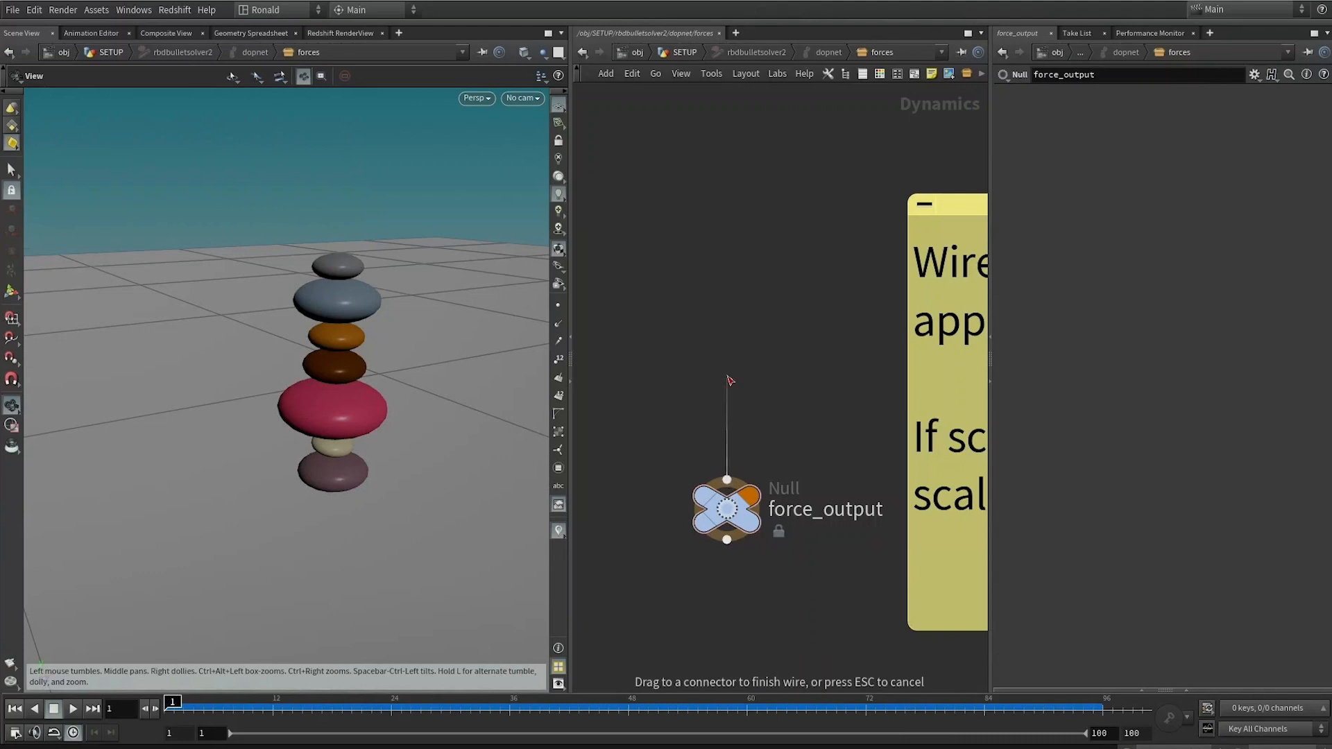
key("Tab")
type("p")
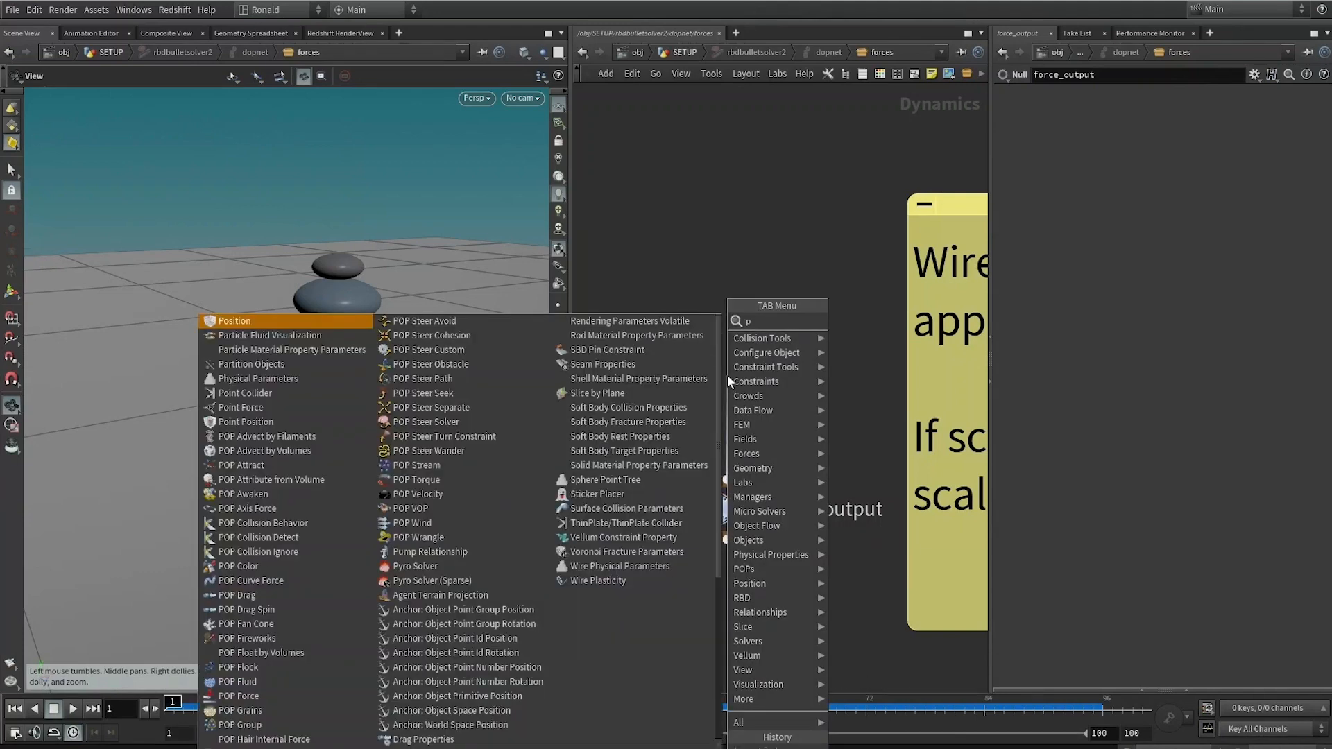
type("opatt")
key("Return")
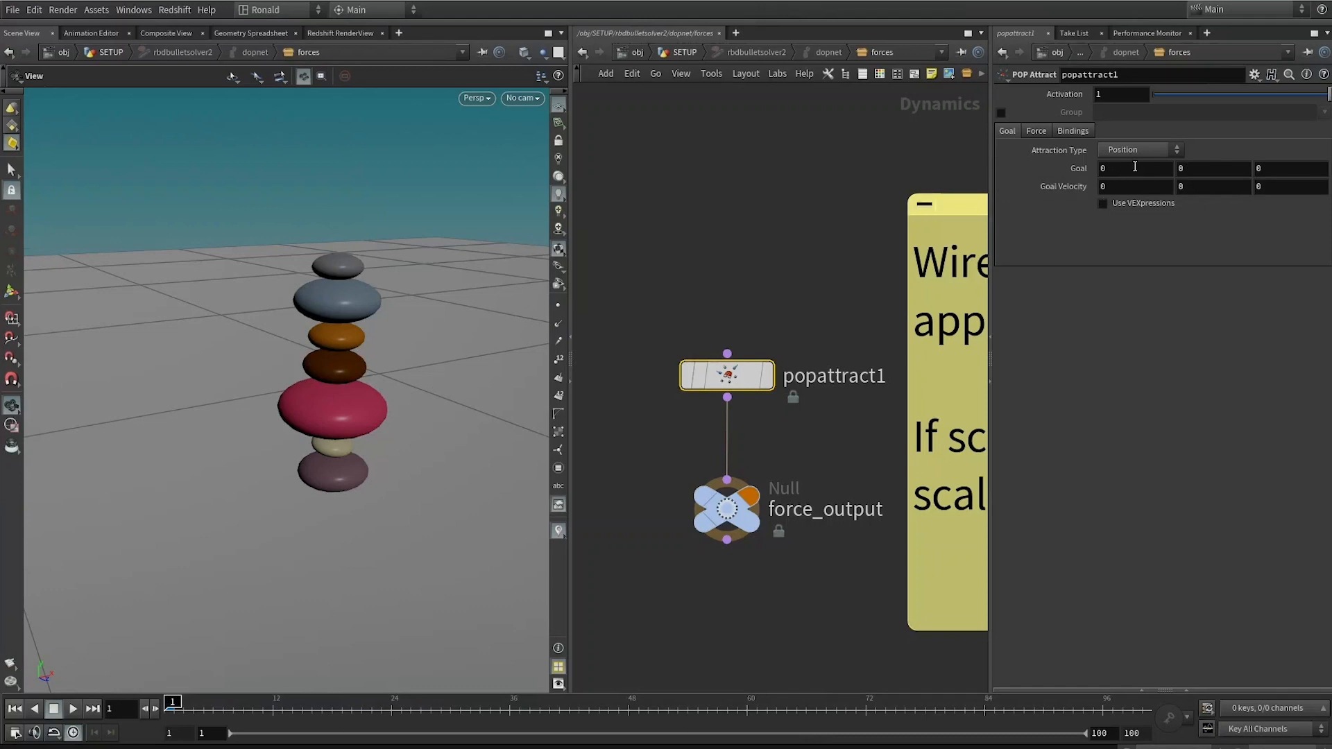
Configure popattract1 to attract toward the points of /obj/SETUP/REF_target, using the Point per Particle match method
scroll(390, 458, "down", 4)
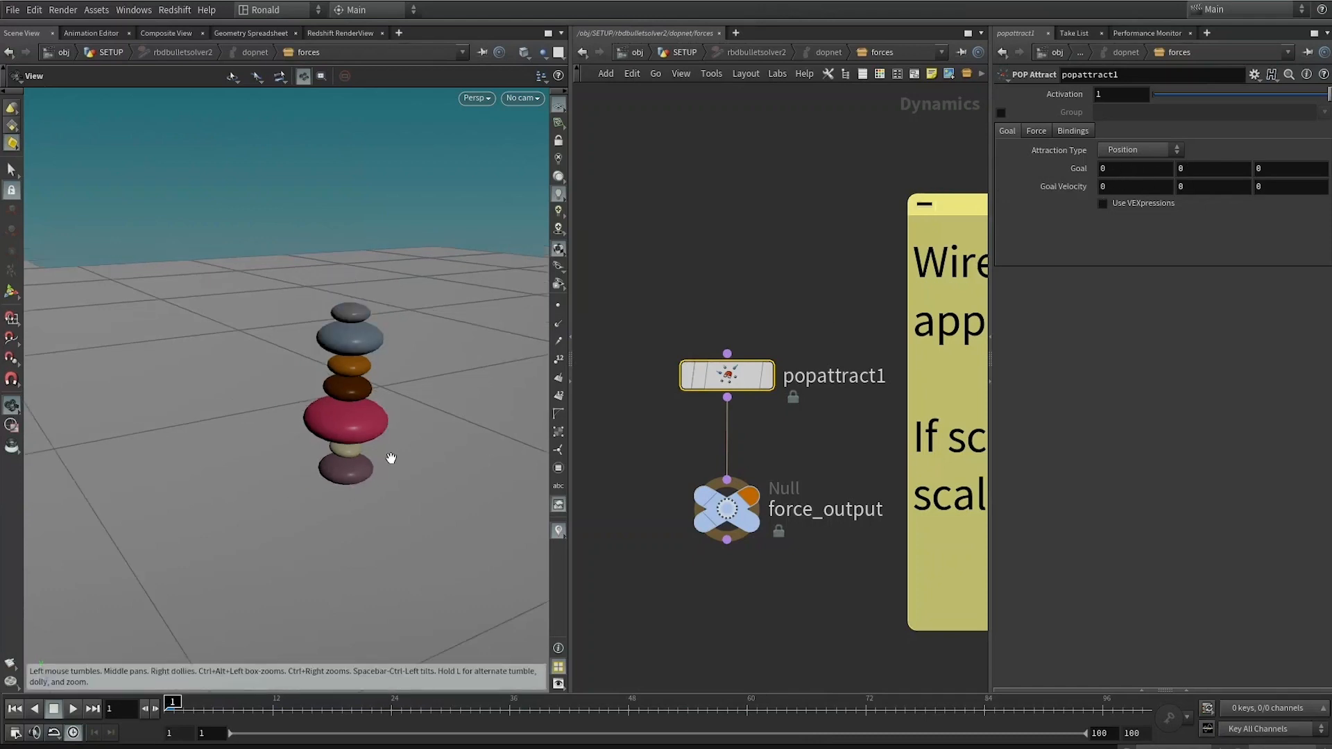
scroll(366, 443, "down", 3)
scroll(365, 368, "up", 2)
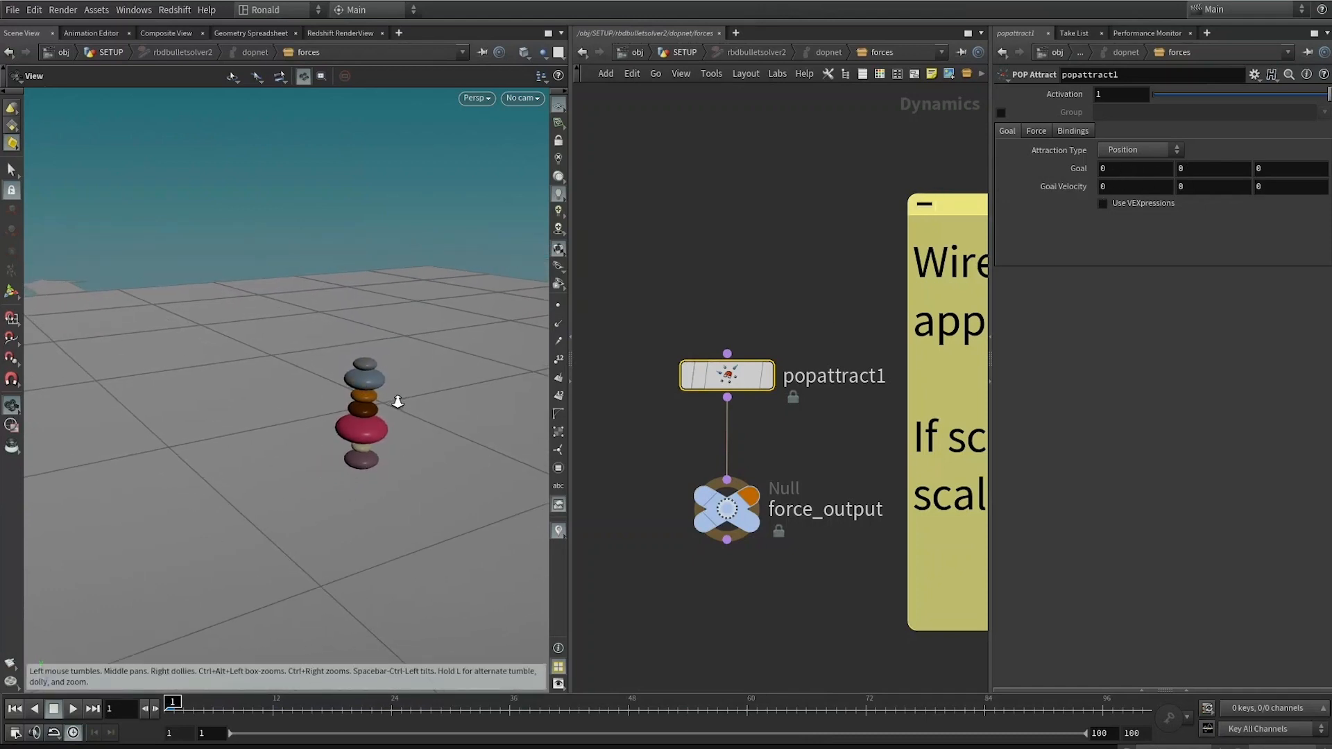
left_click(1154, 150)
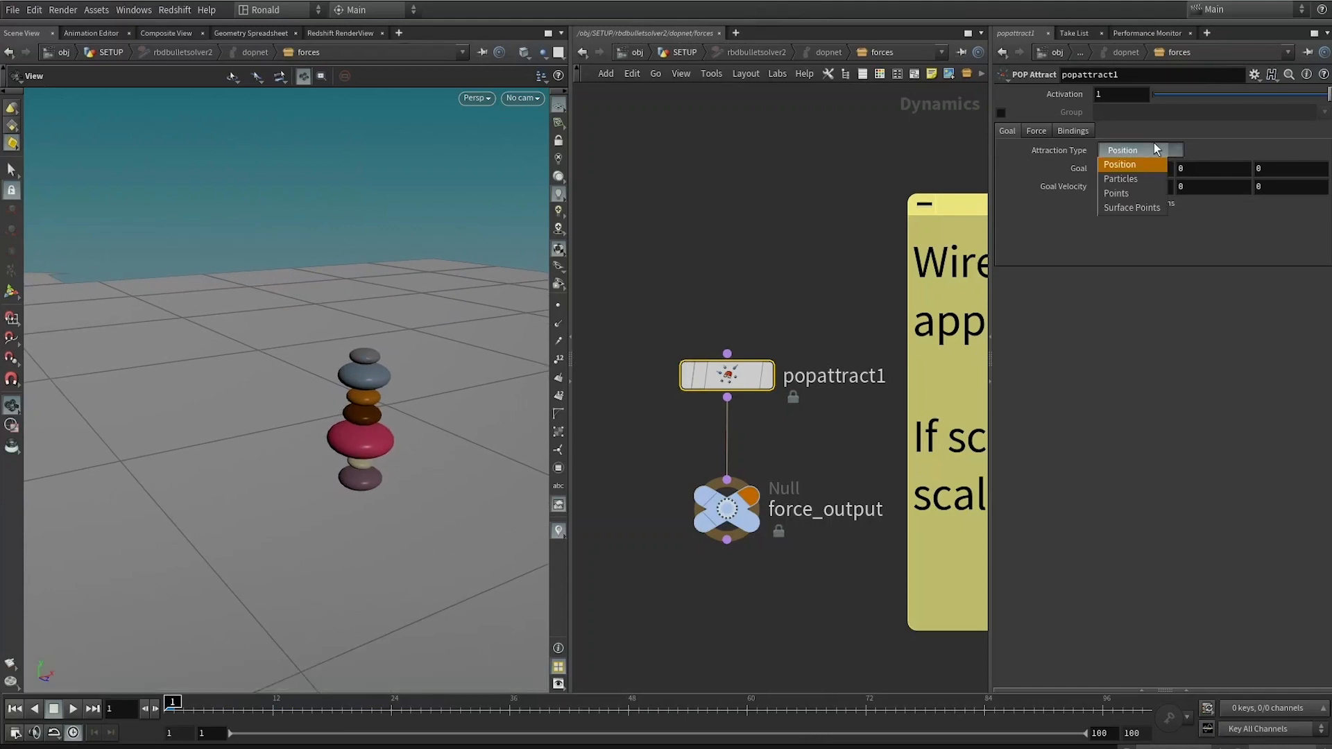
left_click(1125, 192)
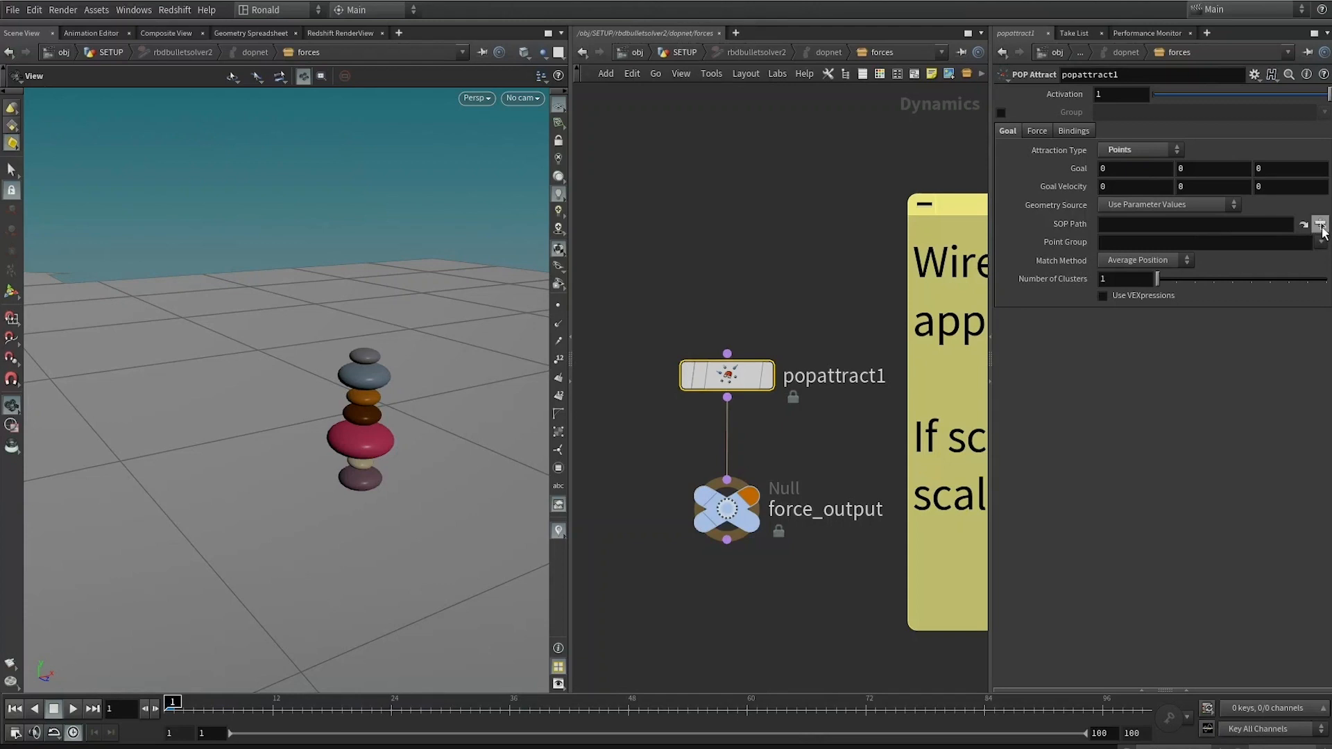
left_click(1320, 225)
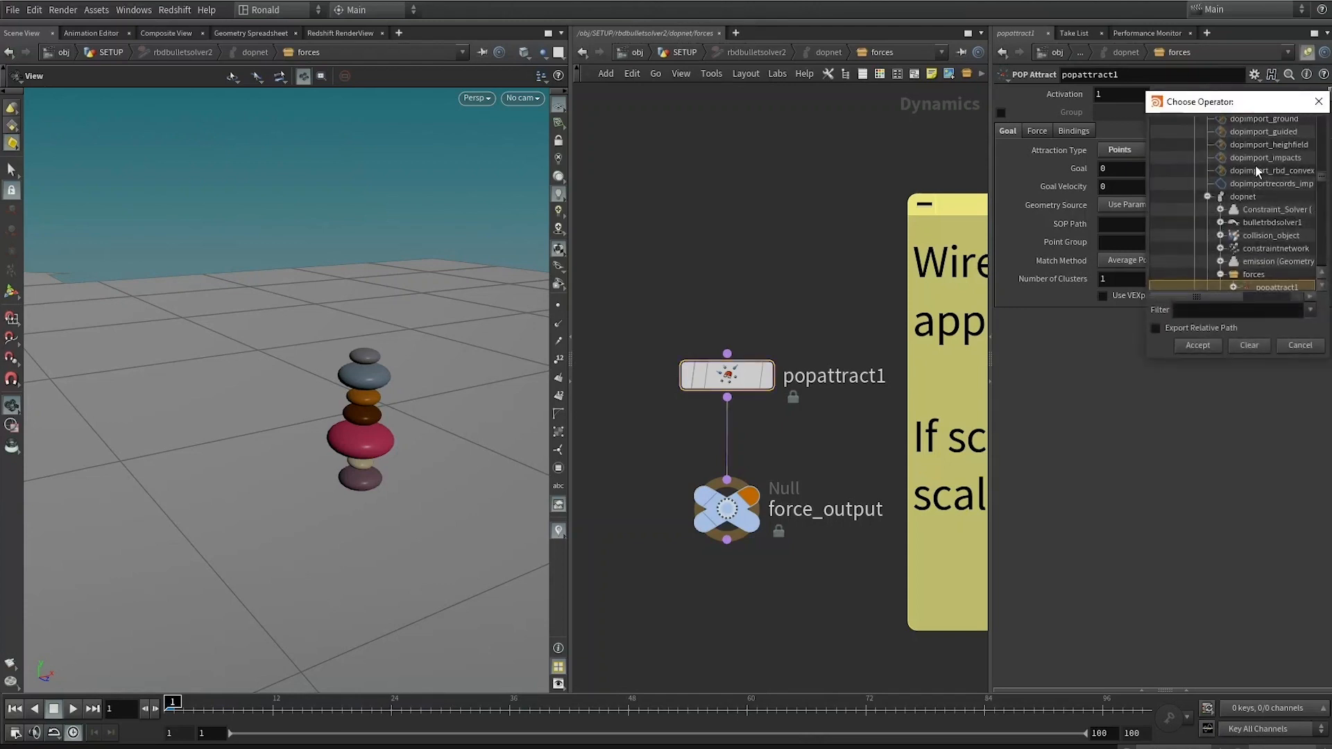
left_click_drag(1321, 181, 1286, 123)
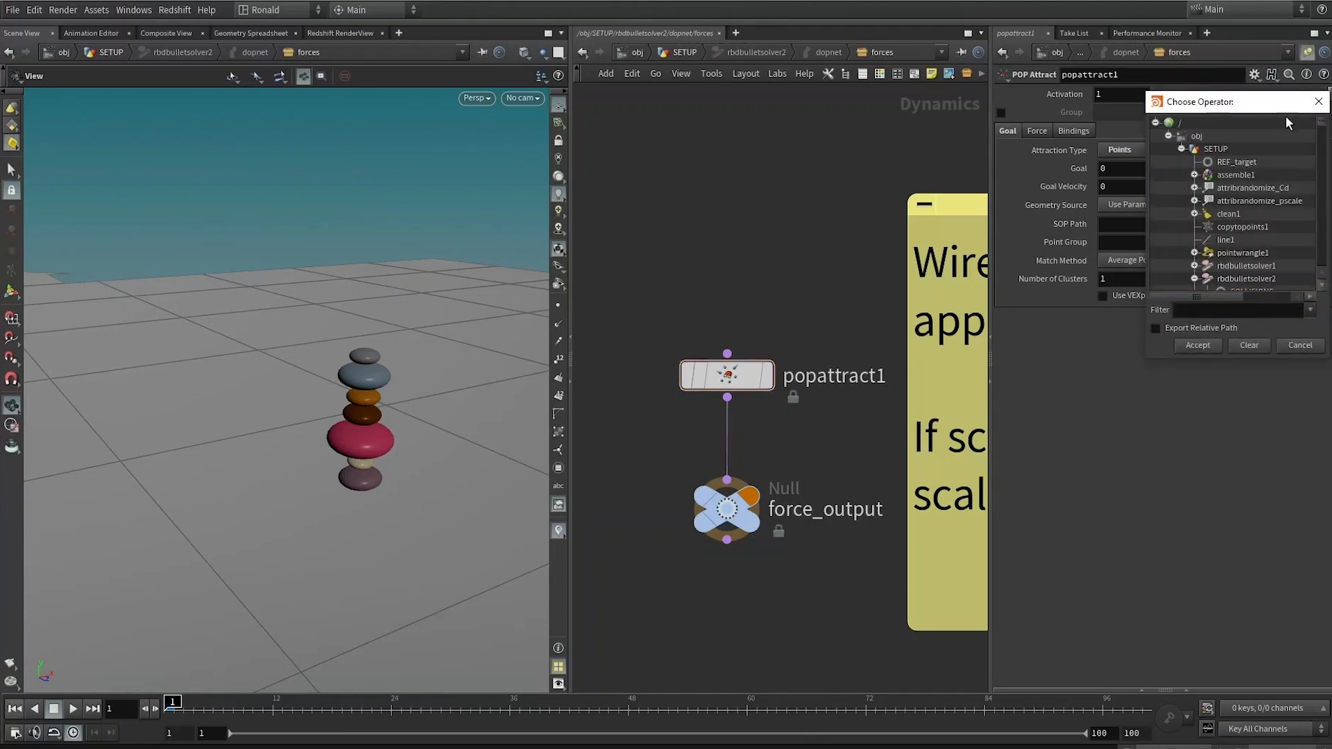
left_click(1181, 144)
double_click(1242, 162)
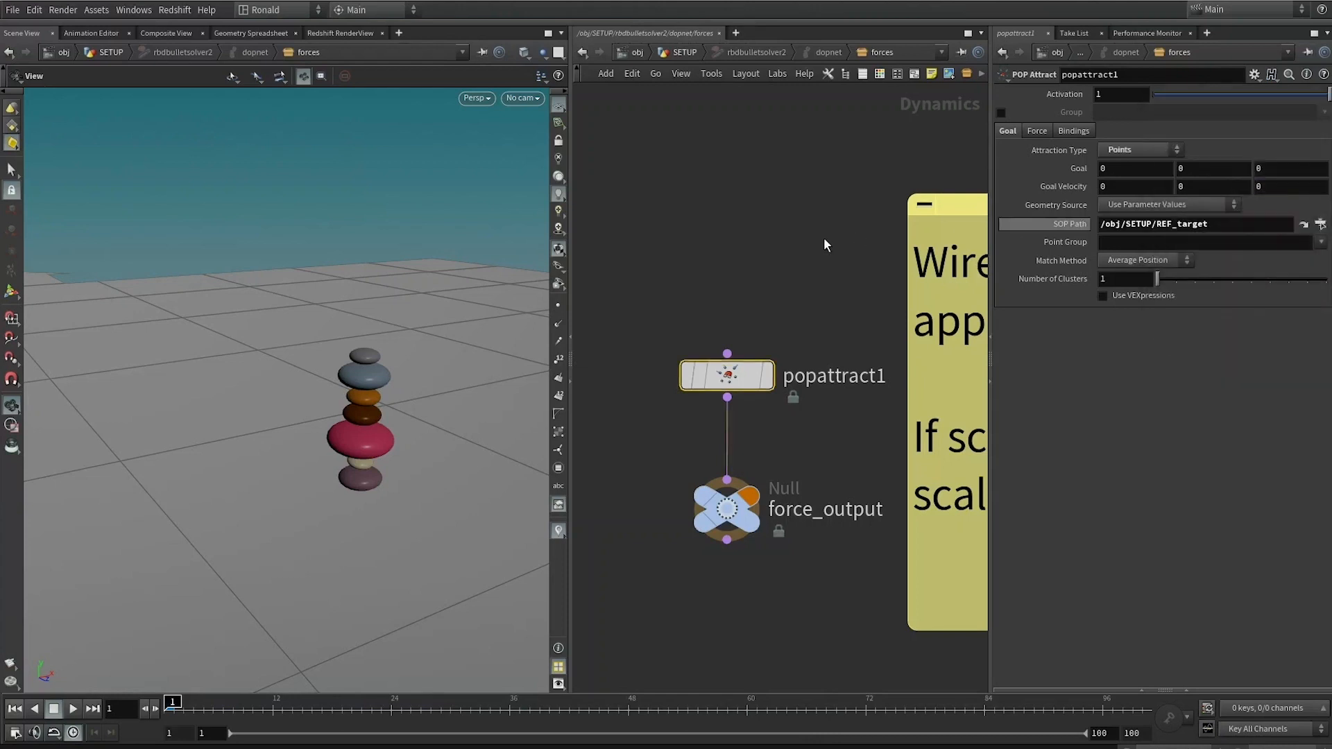
left_click(1146, 263)
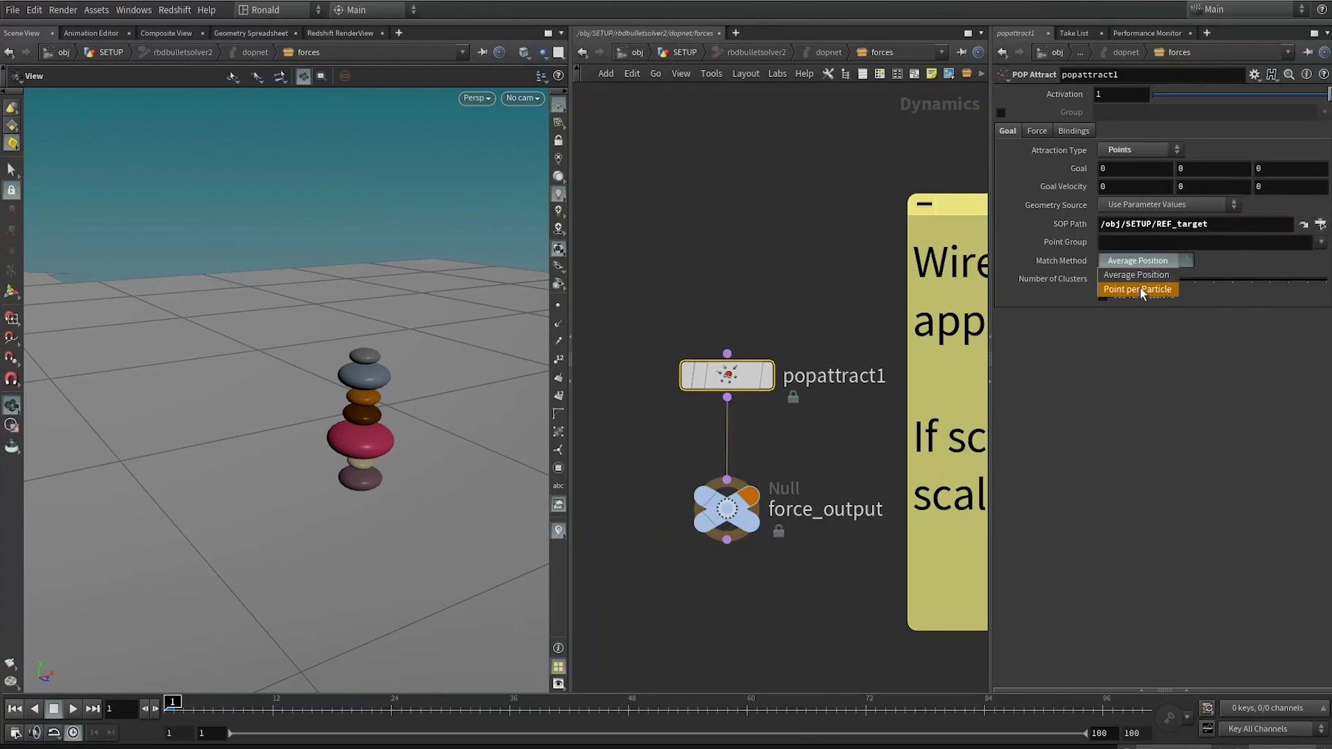
left_click(1139, 288)
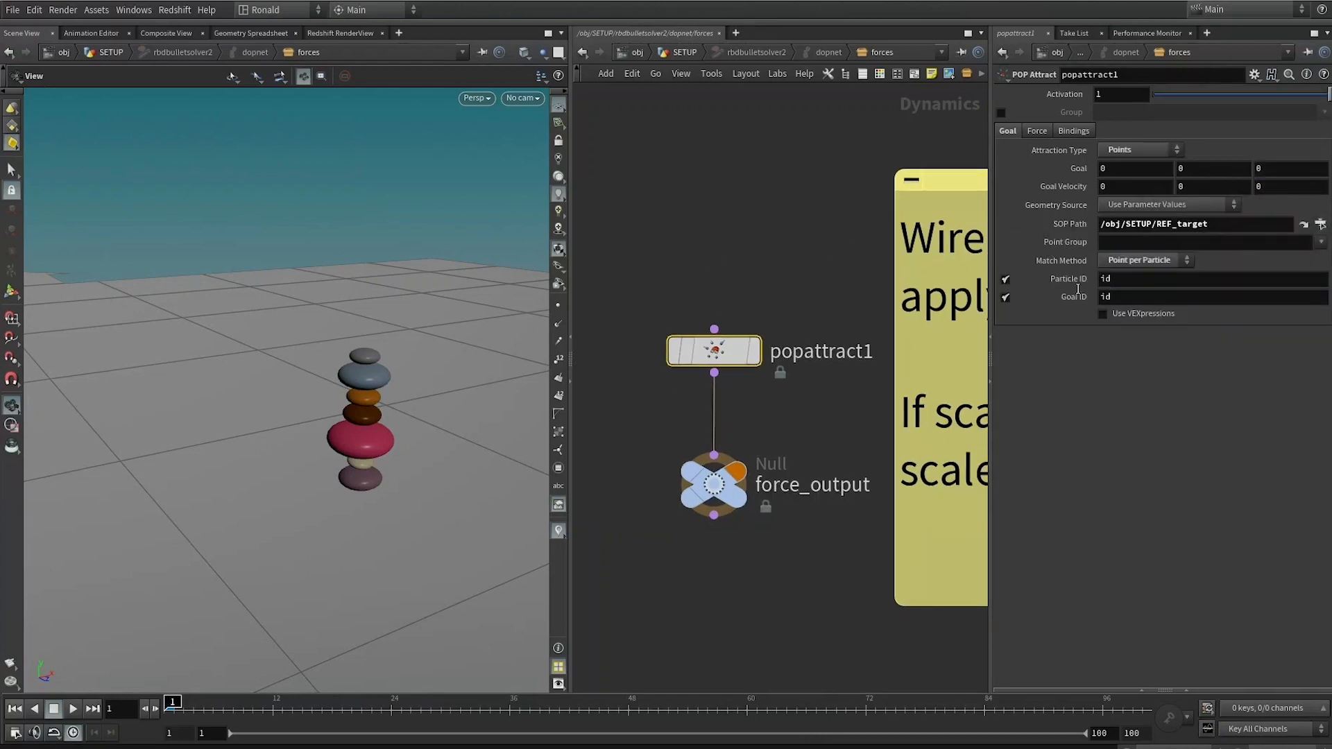
Return to the SETUP network, display rbdbulletsolver2 and play its simulation
key("u")
key("u")
key("u")
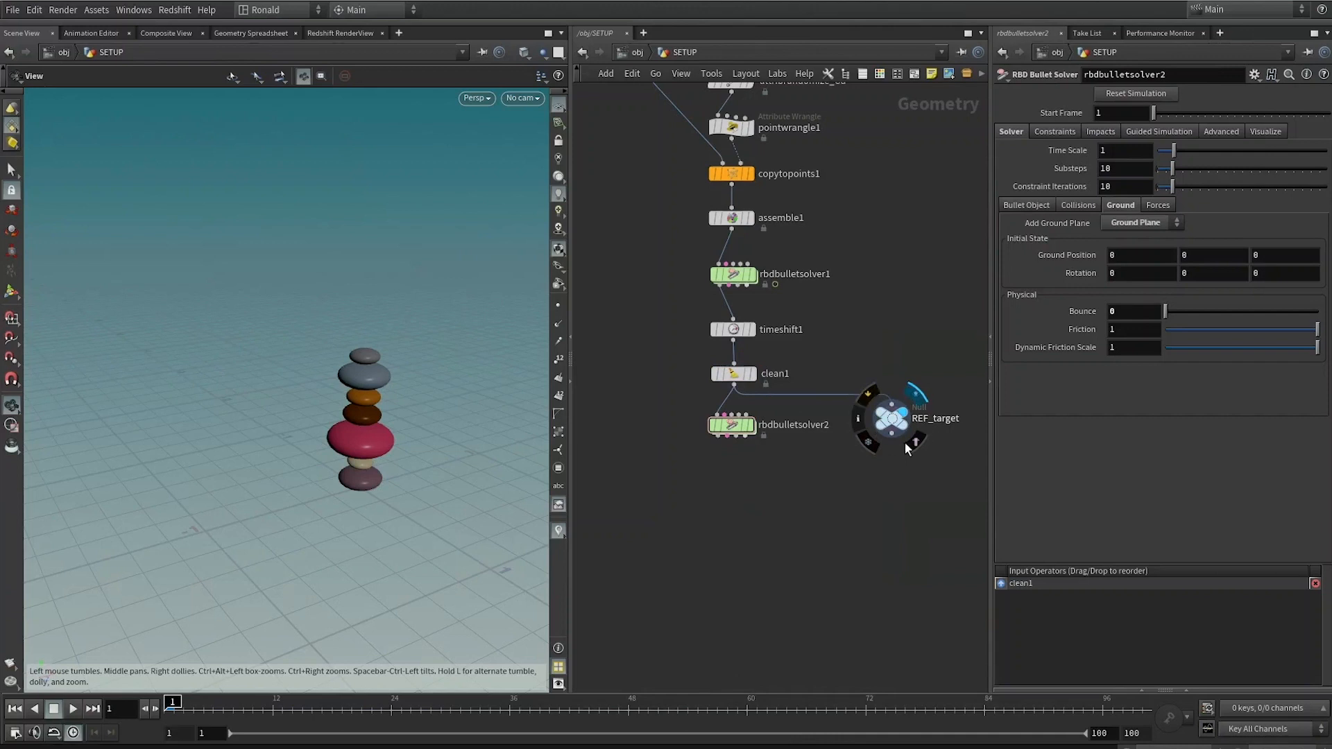
left_click(750, 425)
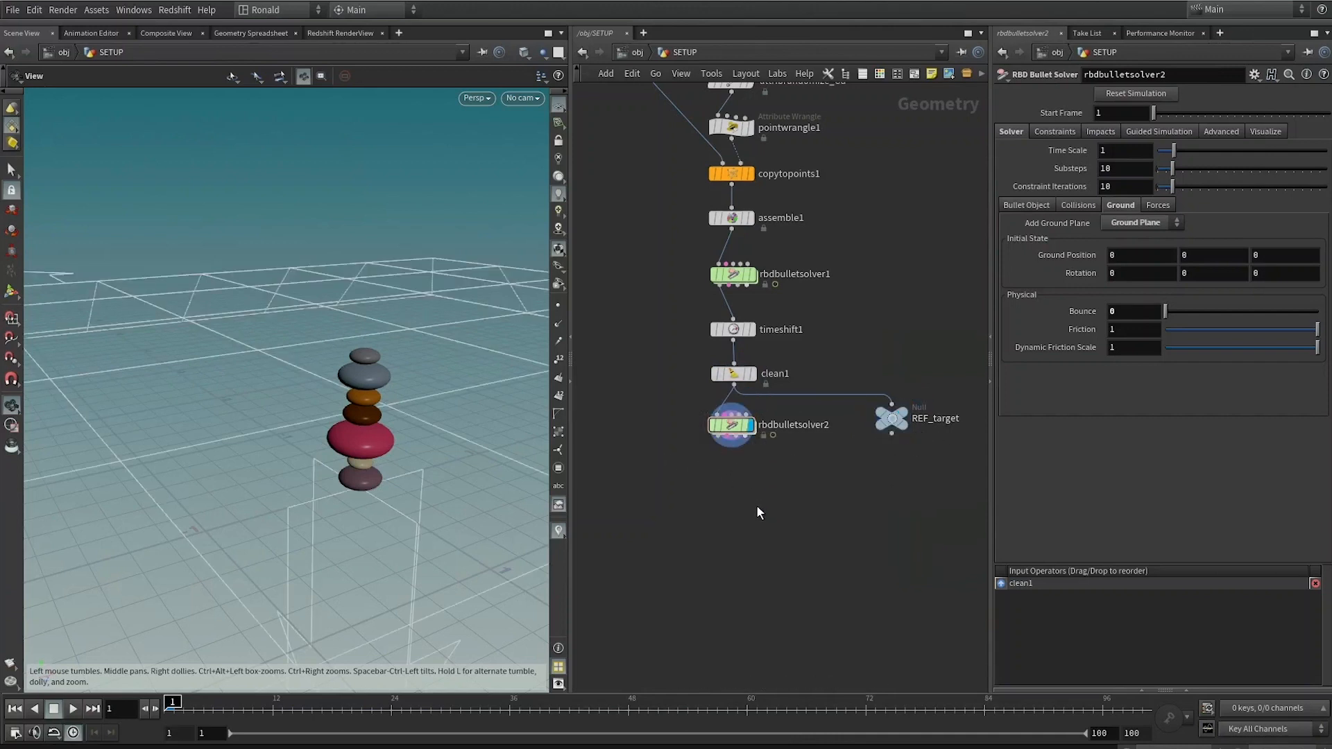
key("Up")
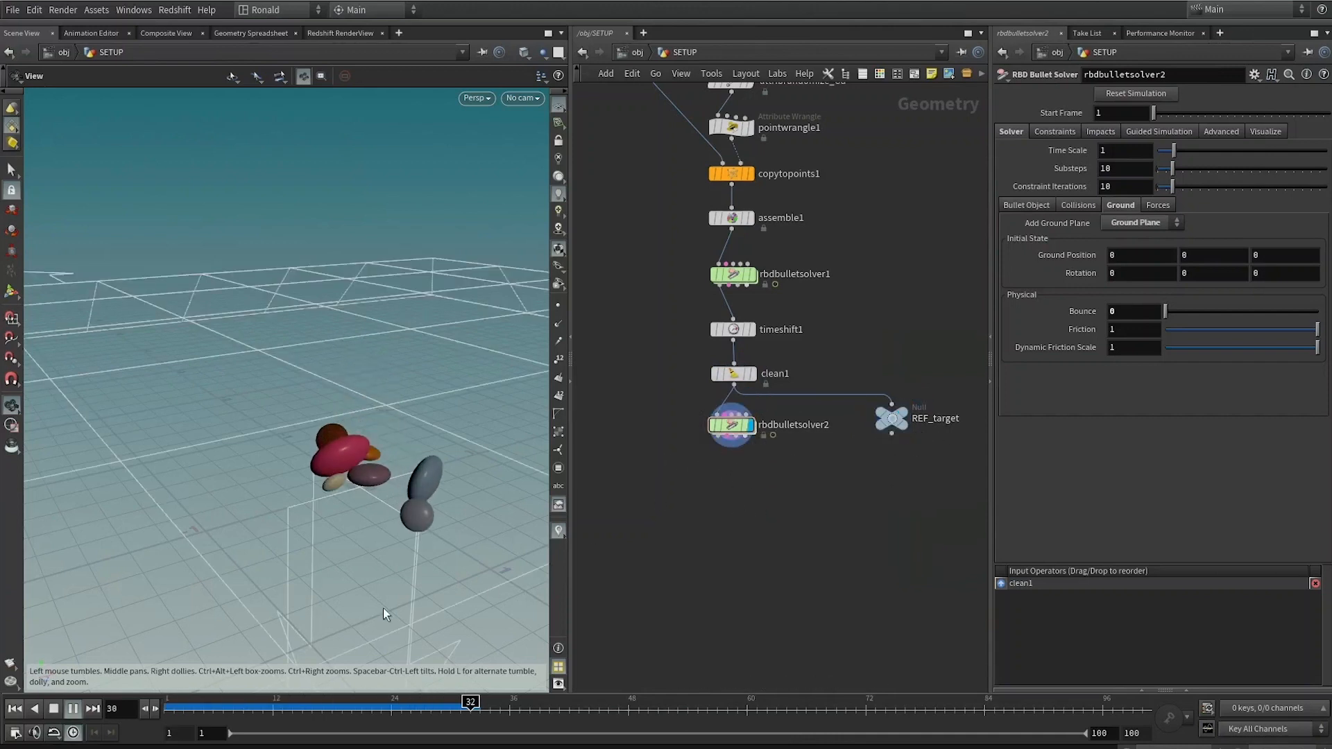
key("Up")
key("space+f")
left_click_drag(389, 470, 377, 472)
Reopen the forces network inside rbdbulletsolver2 and set the Force Scale of popattract1 to 20
double_click(735, 425)
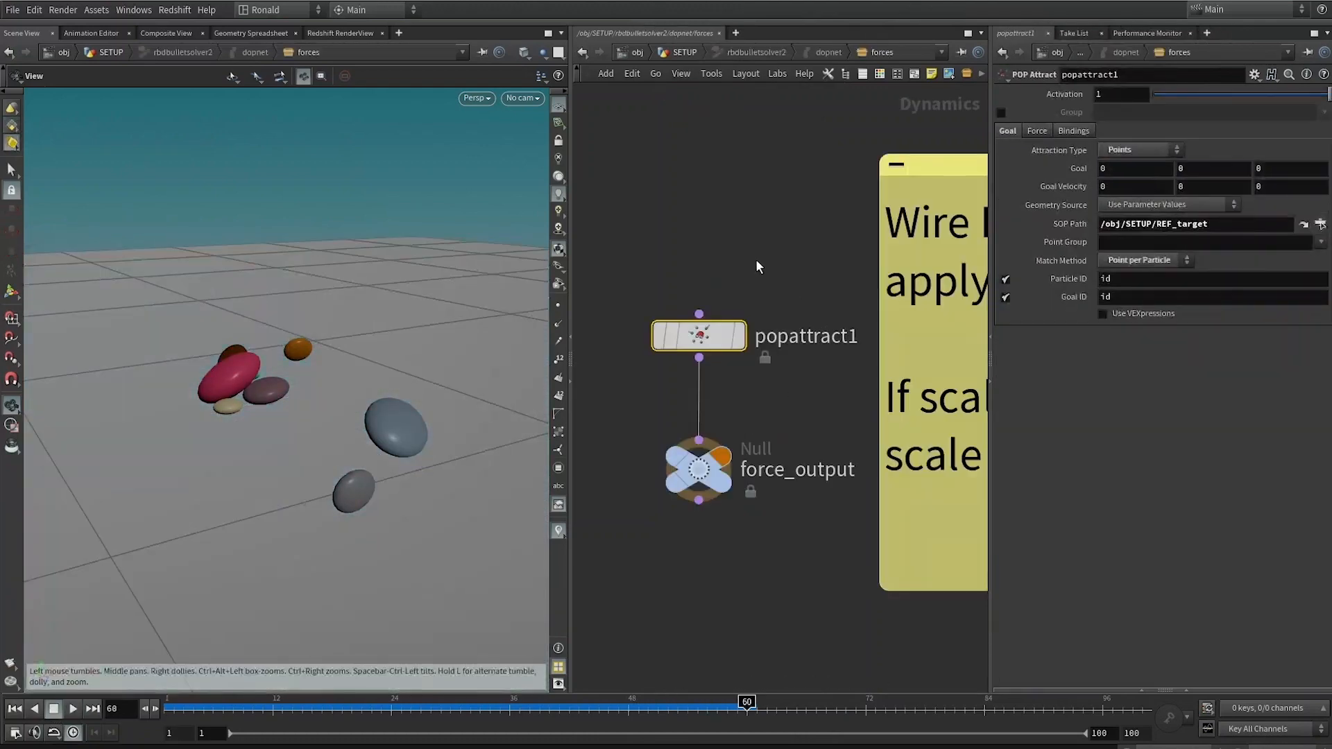
left_click(1036, 132)
type("20")
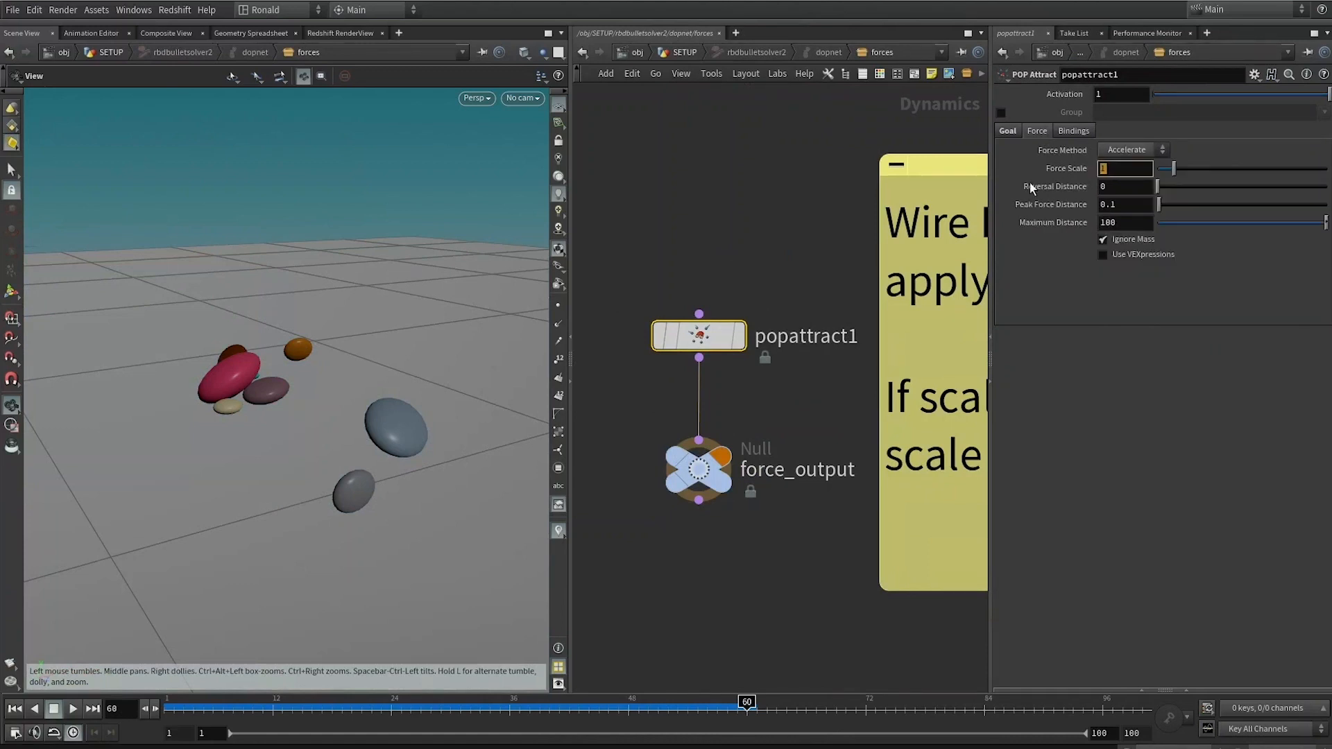
key("Return")
Replay the simulation from frame 1 and examine how the attraction force moves the stacked shapes
key("ctrl+Up")
key("Up")
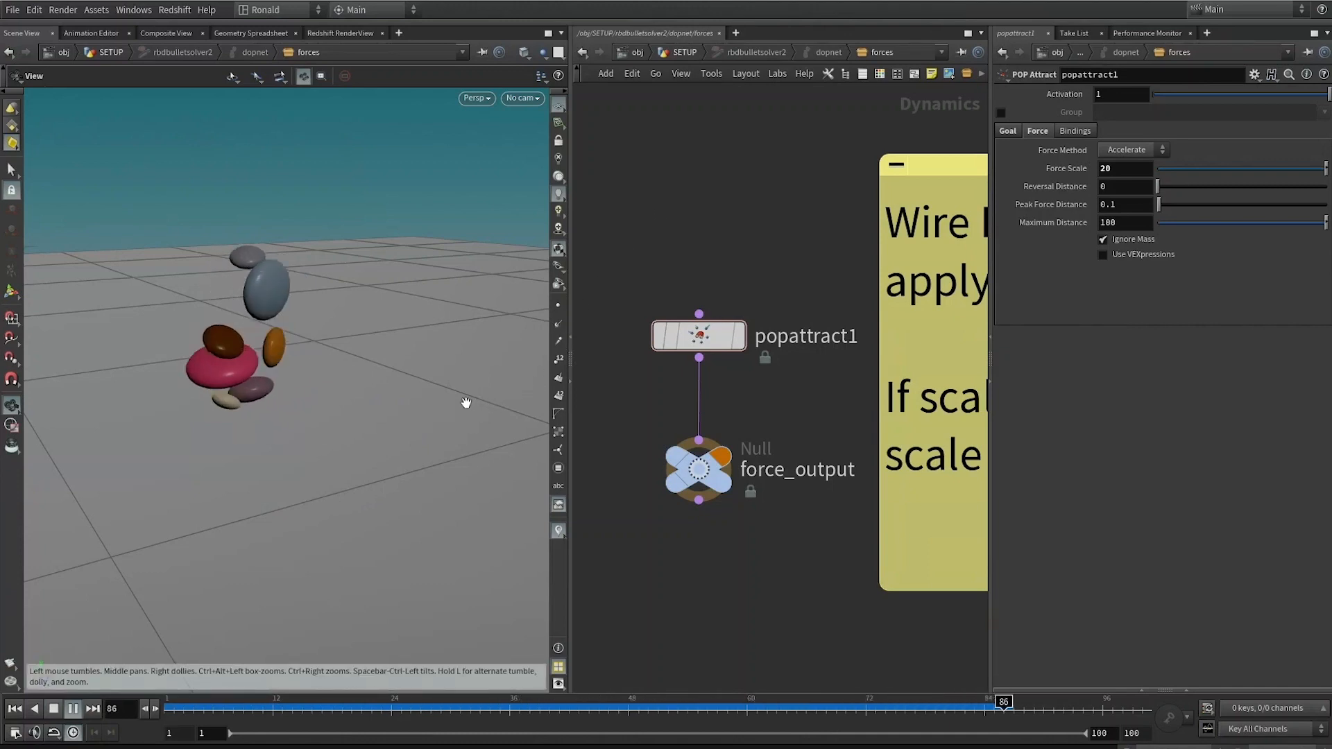
left_click_drag(333, 357, 368, 305)
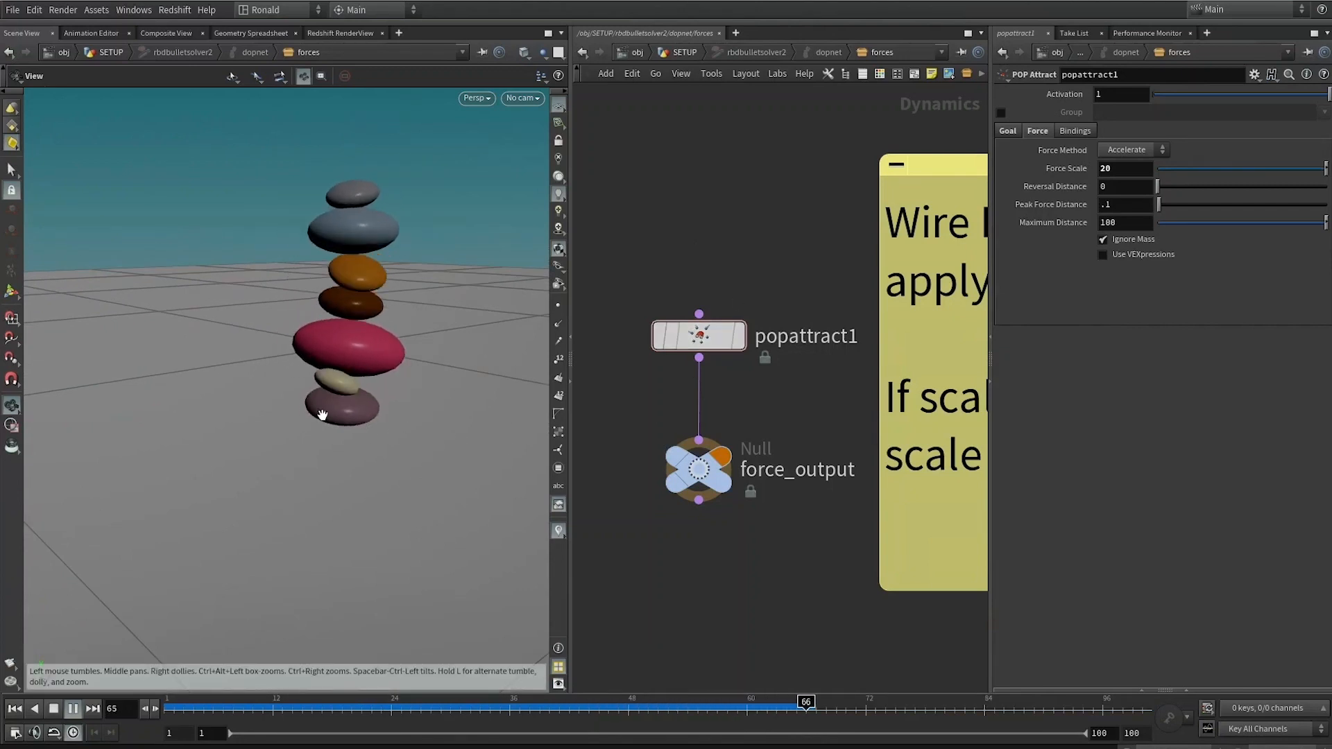
left_click(71, 707)
Insert a POP Drag node between popattract1 and force_output and play the simulation to check the damping
left_click_drag(699, 481, 699, 523)
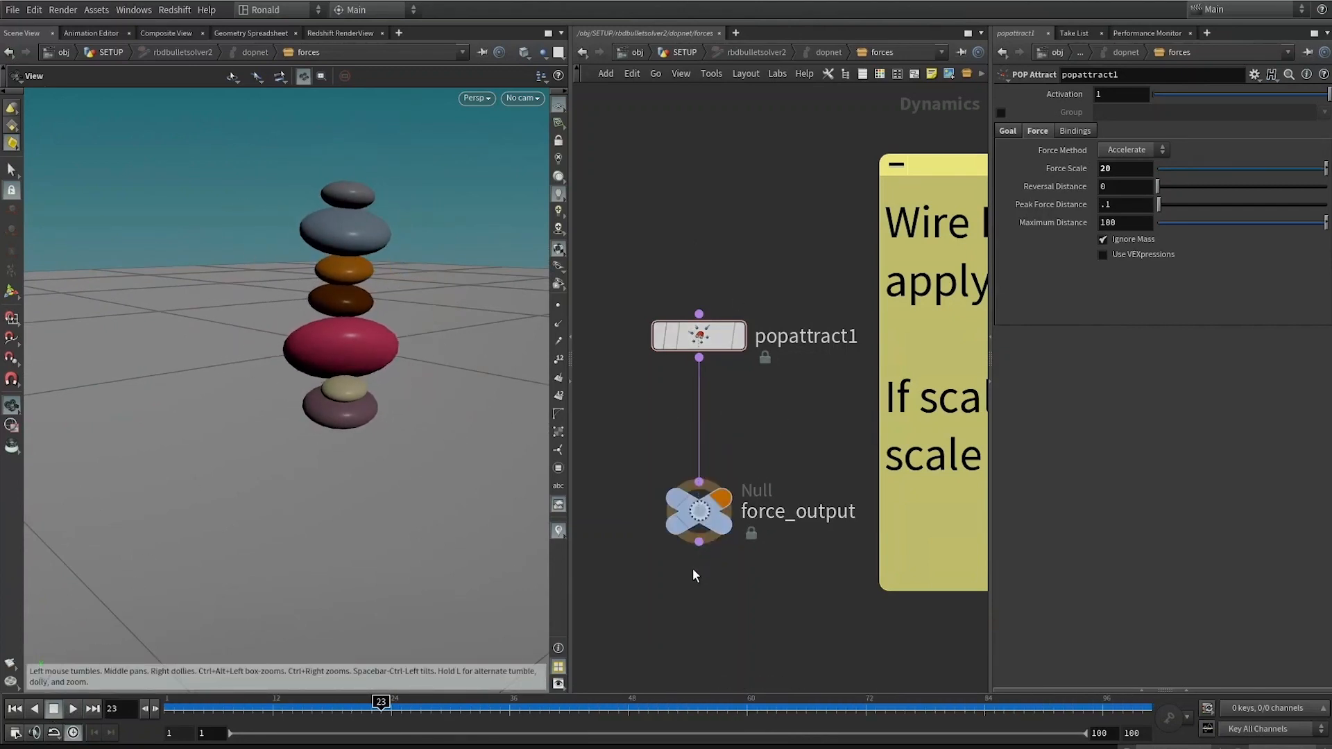
left_click_drag(696, 571, 696, 576)
left_click_drag(305, 709, 1073, 707)
key("Tab")
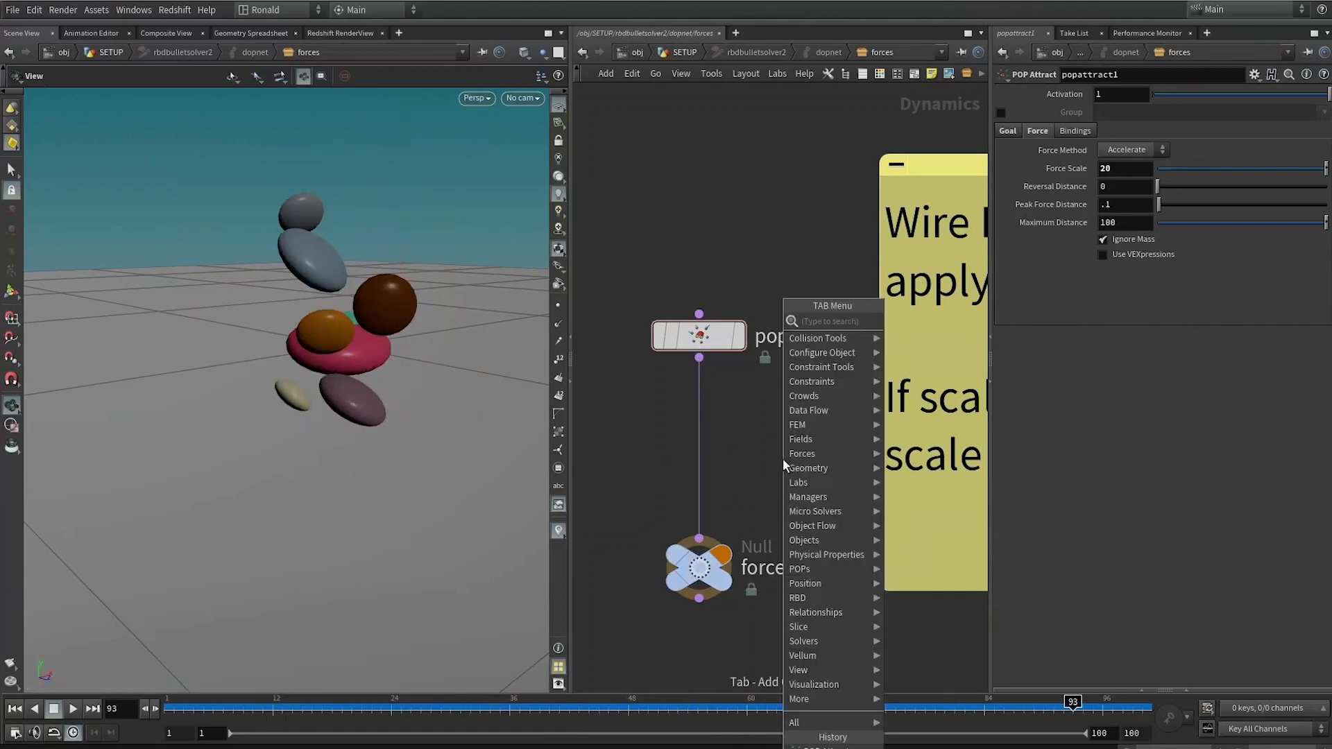
type("pop")
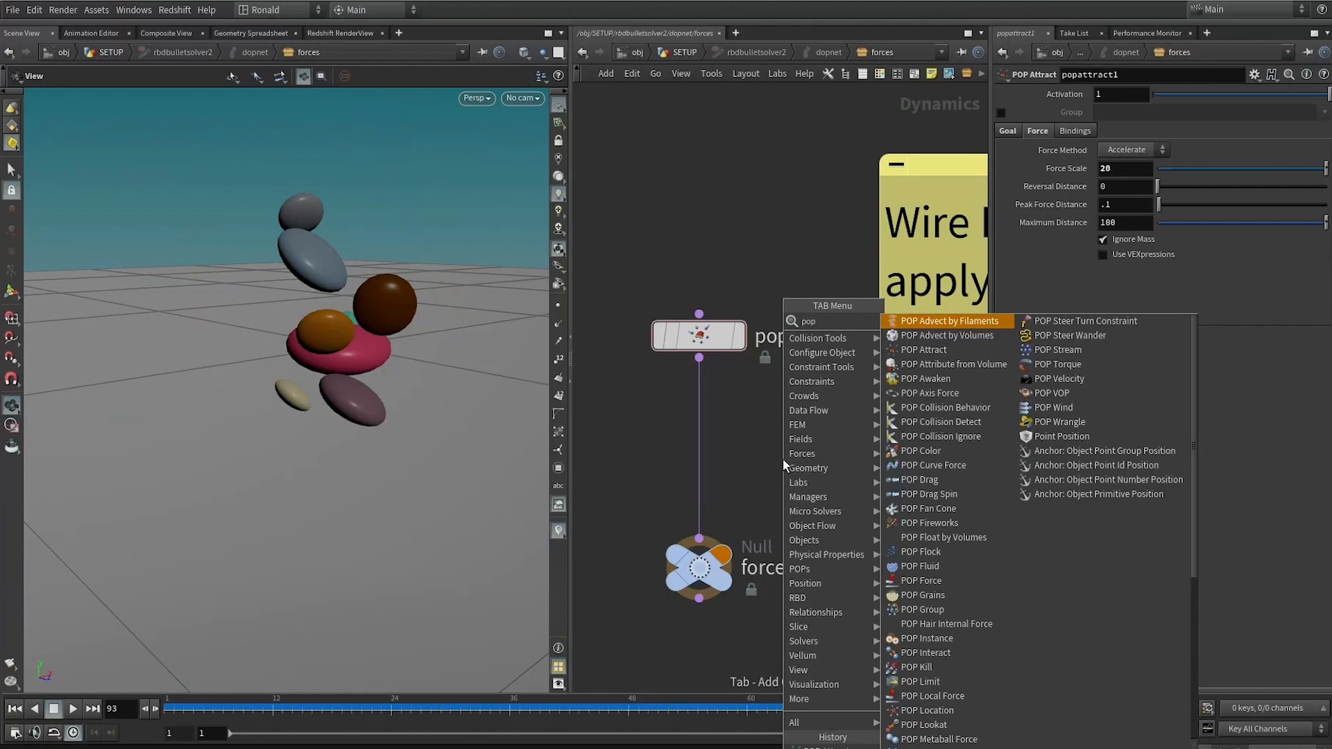
type("drag")
key("Return")
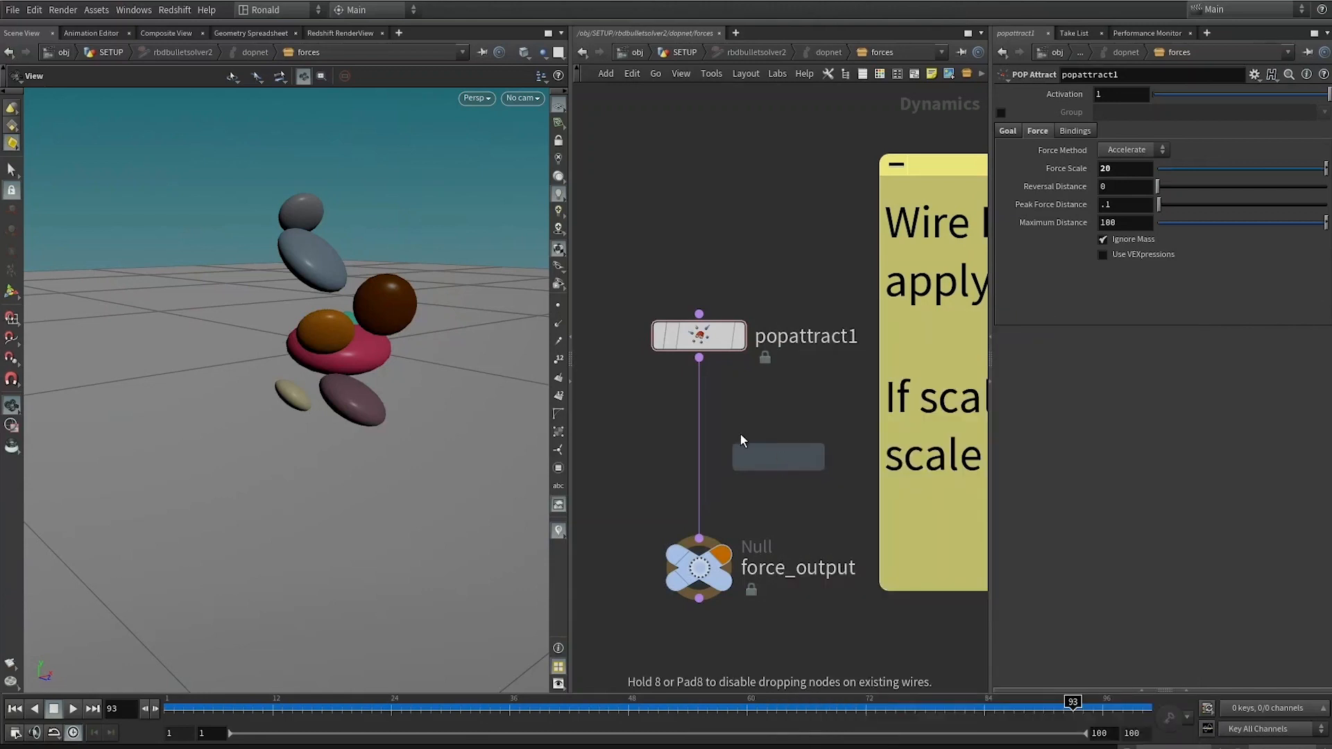
left_click(741, 435)
left_click_drag(731, 434, 686, 425)
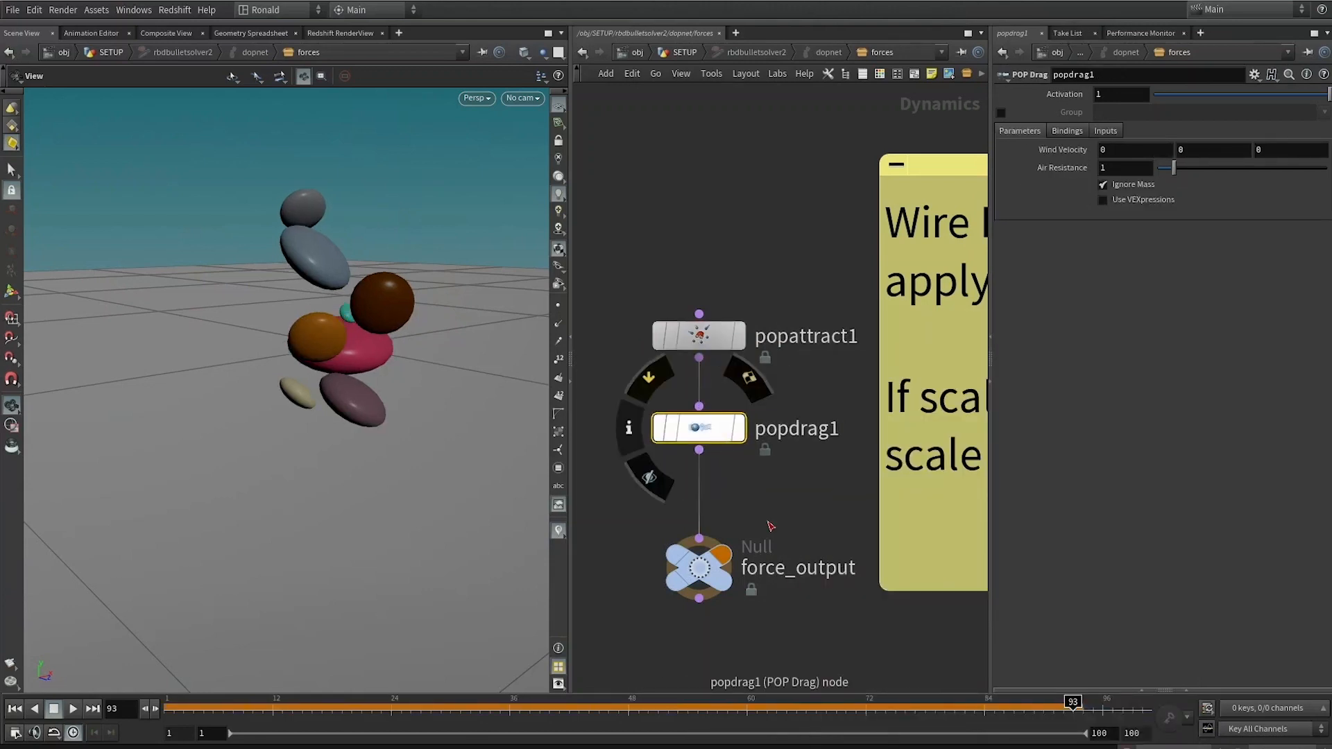
key("Up")
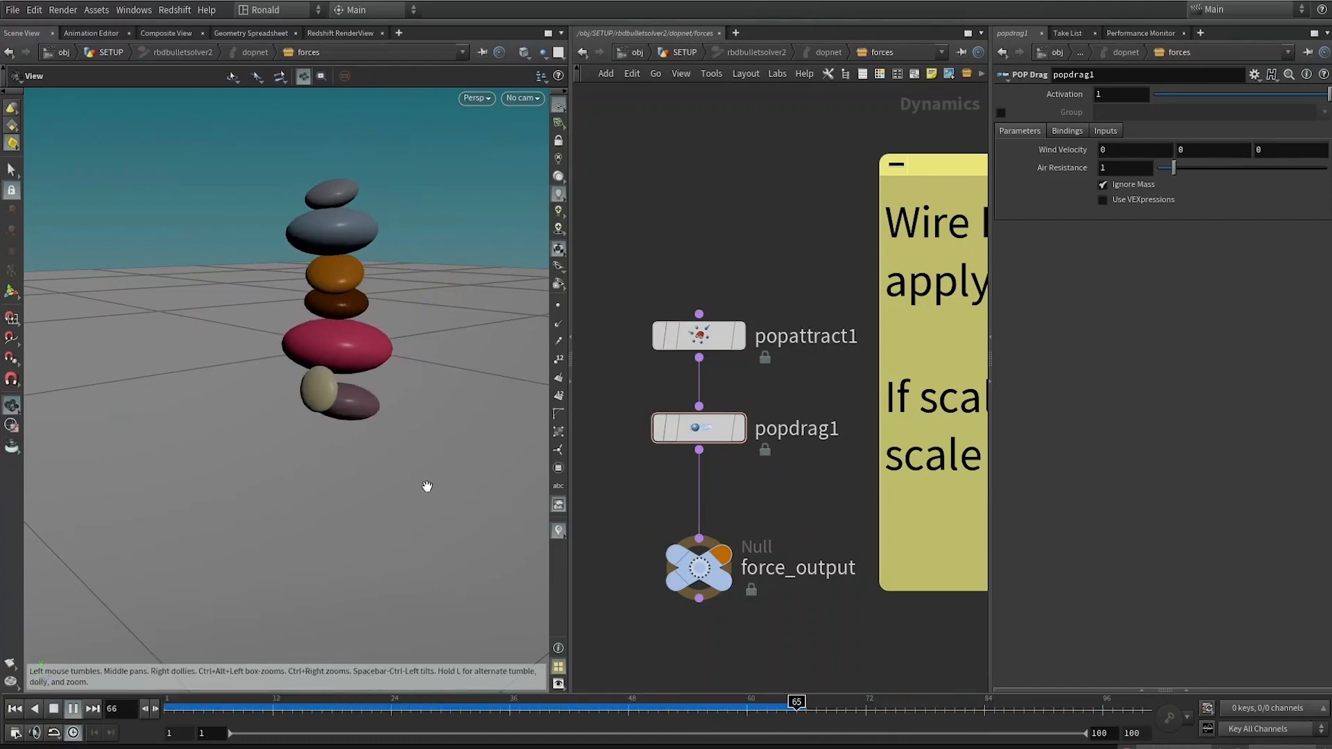
left_click(57, 710)
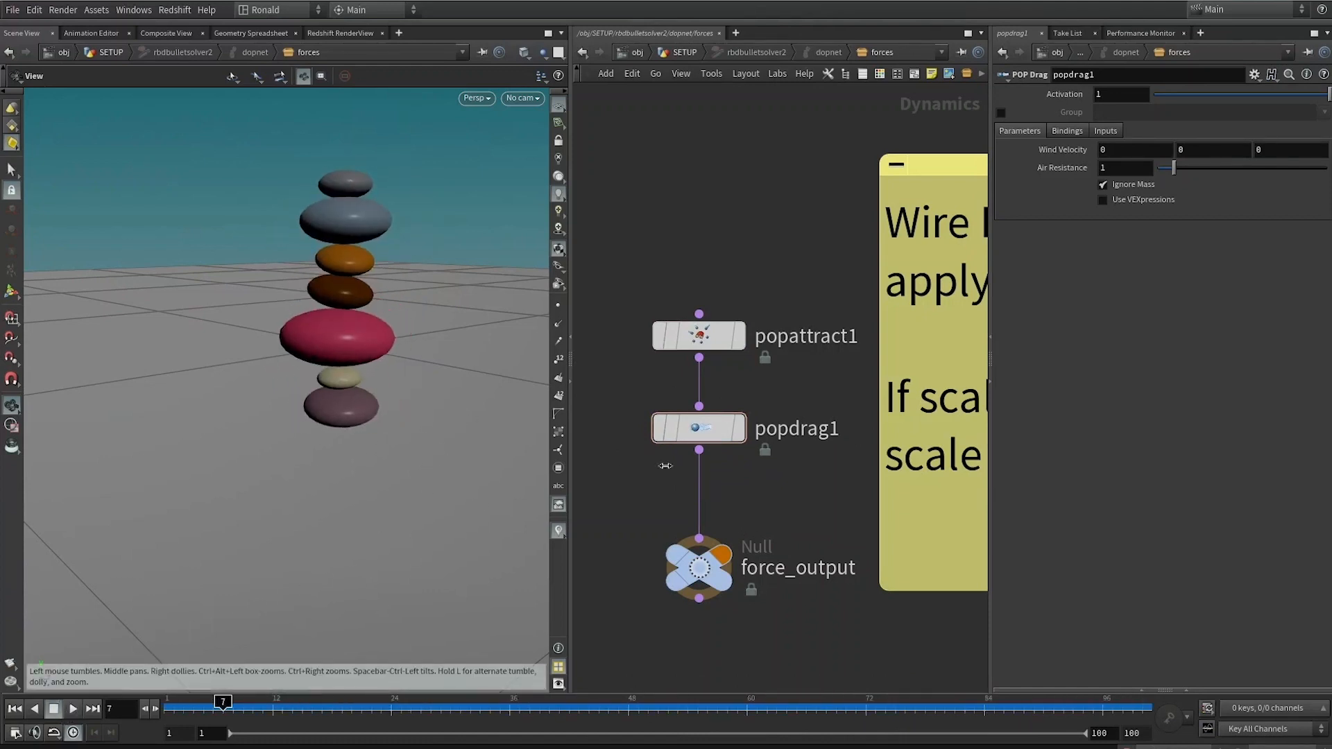
Insert a POP Drag Spin node between popdrag1 and force_output and replay the simulation from frame 1
key("Tab")
type("popspin")
key("Return")
left_click(738, 485)
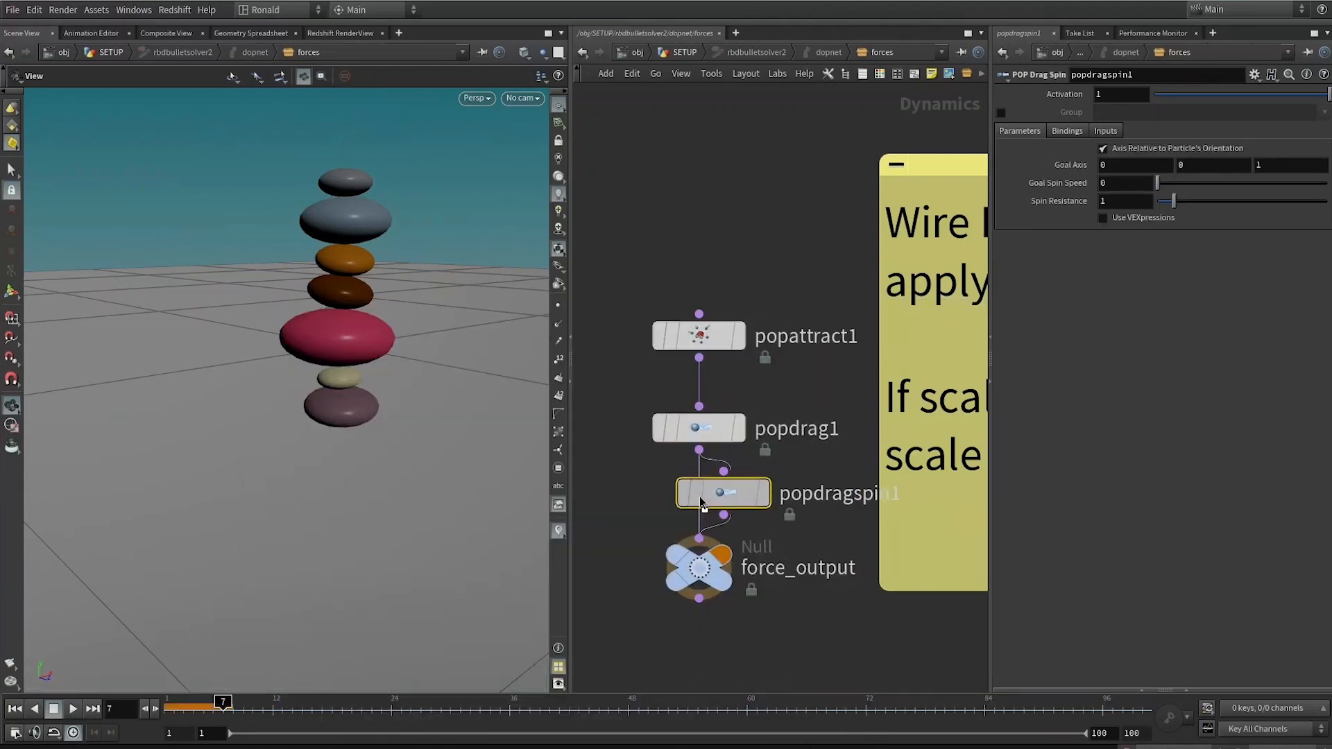
mouse_move(668, 430)
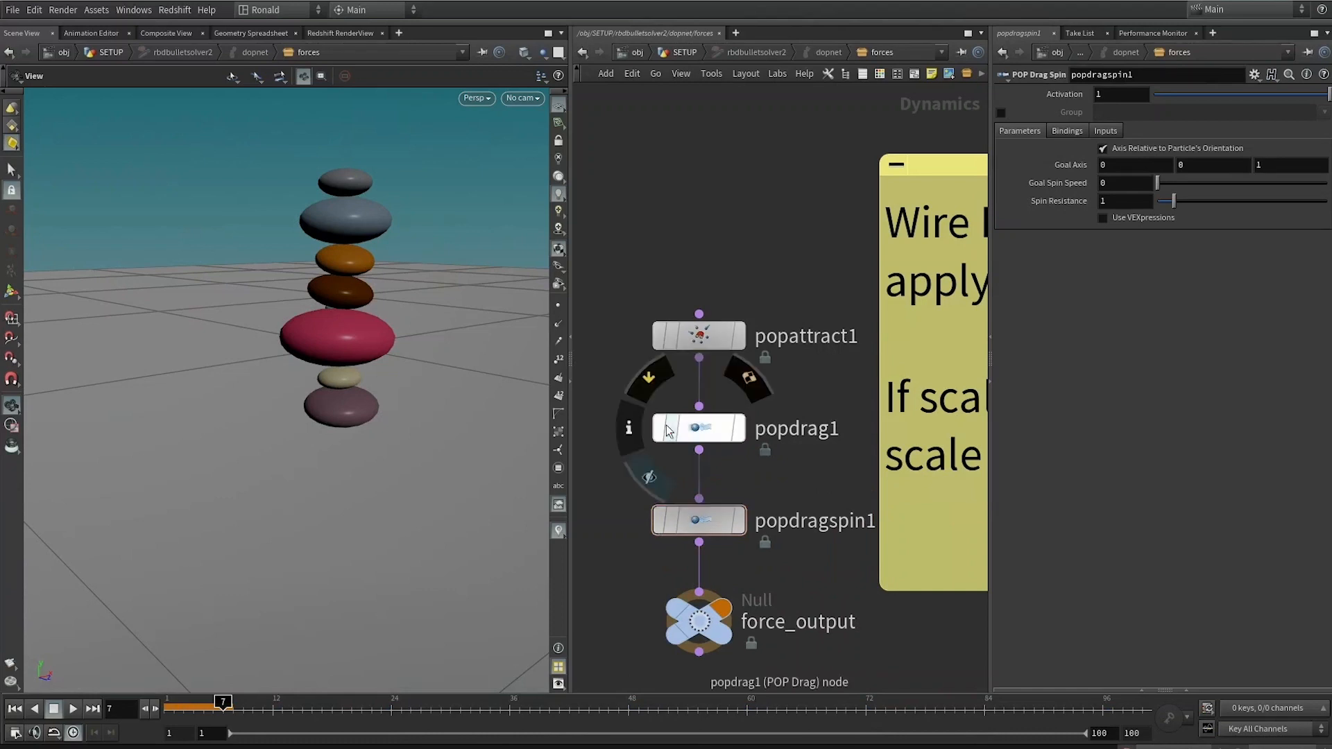
key("ctrl+Up")
key("Up")
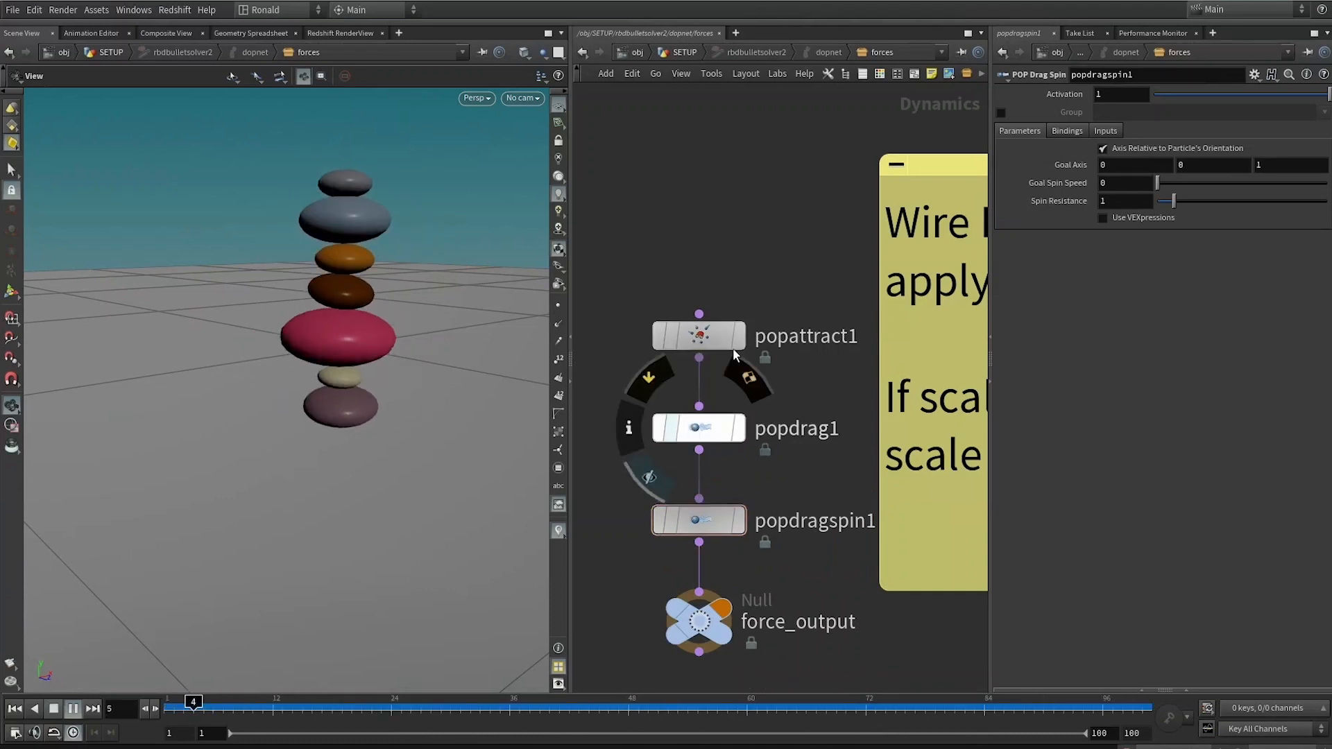
left_click(72, 708)
Set the Peak Force Distance of popattract1 to 0.2
left_click_drag(723, 231, 674, 361)
left_click_drag(1121, 207, 1045, 203)
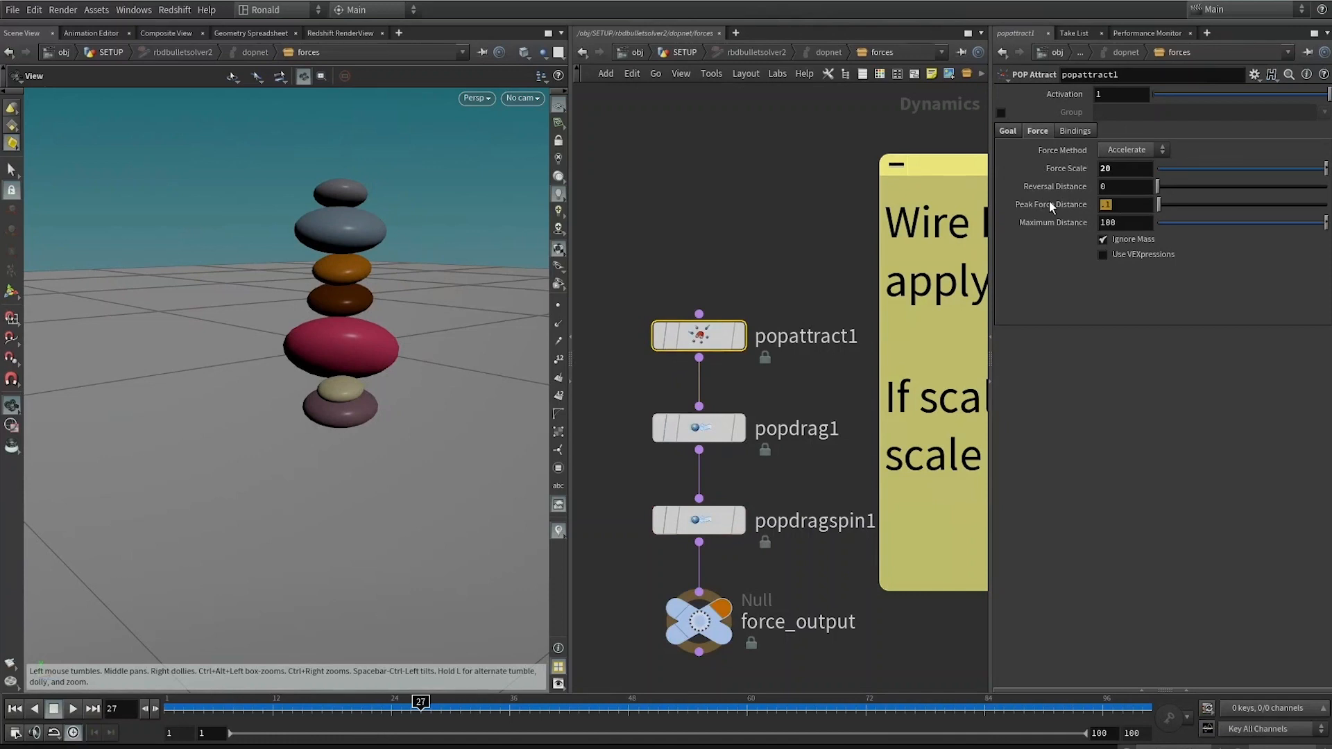
type(".2")
key("Return")
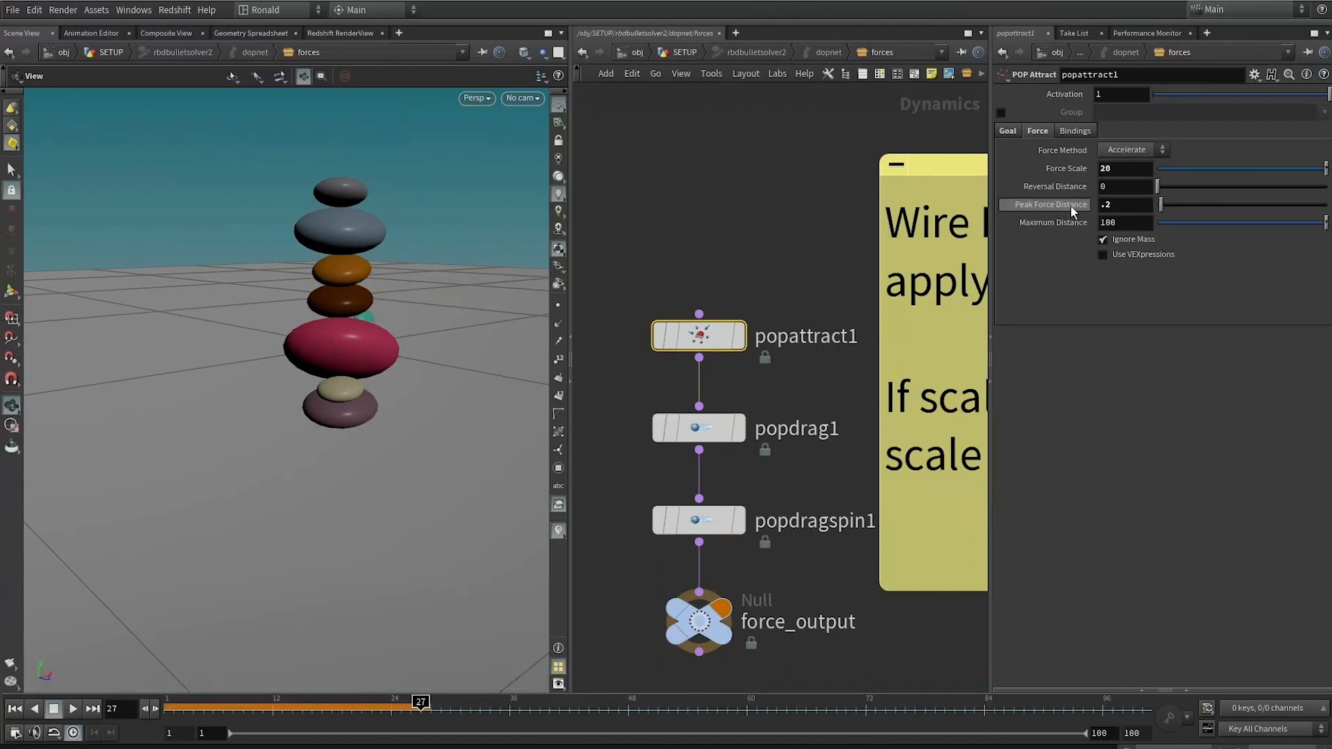
Replay the simulation to examine the stack's motion with the adjusted attraction, and return the timeline to frame 1
mouse_move(1071, 205)
left_click(813, 219)
key("ctrl+Up")
key("Up")
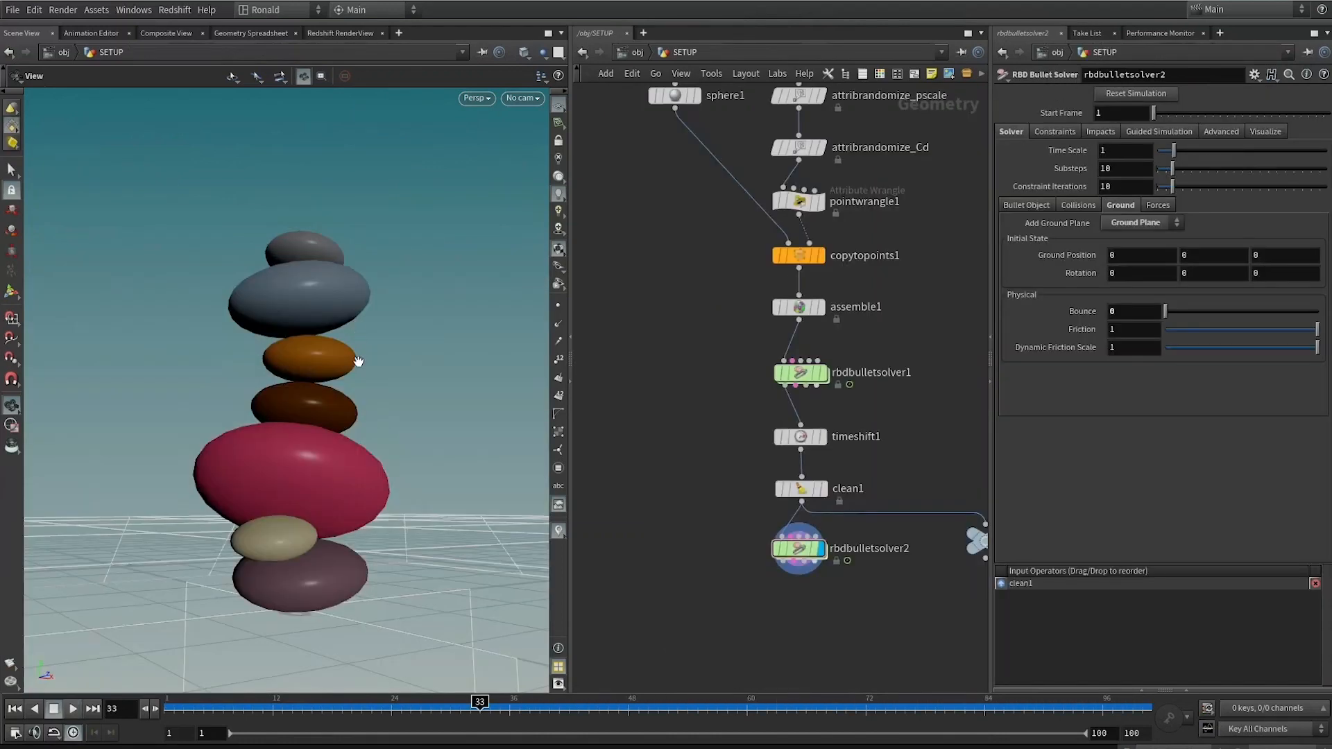
left_click(183, 706)
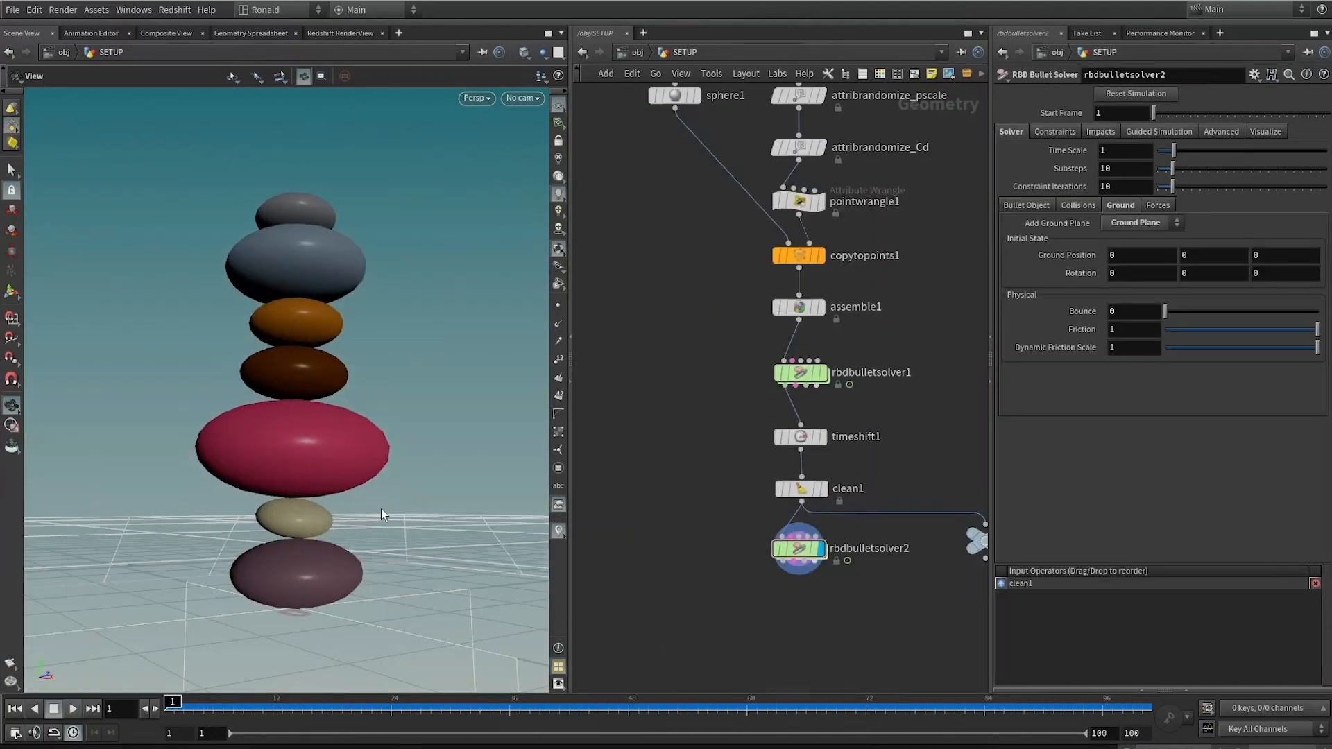
left_click(173, 704)
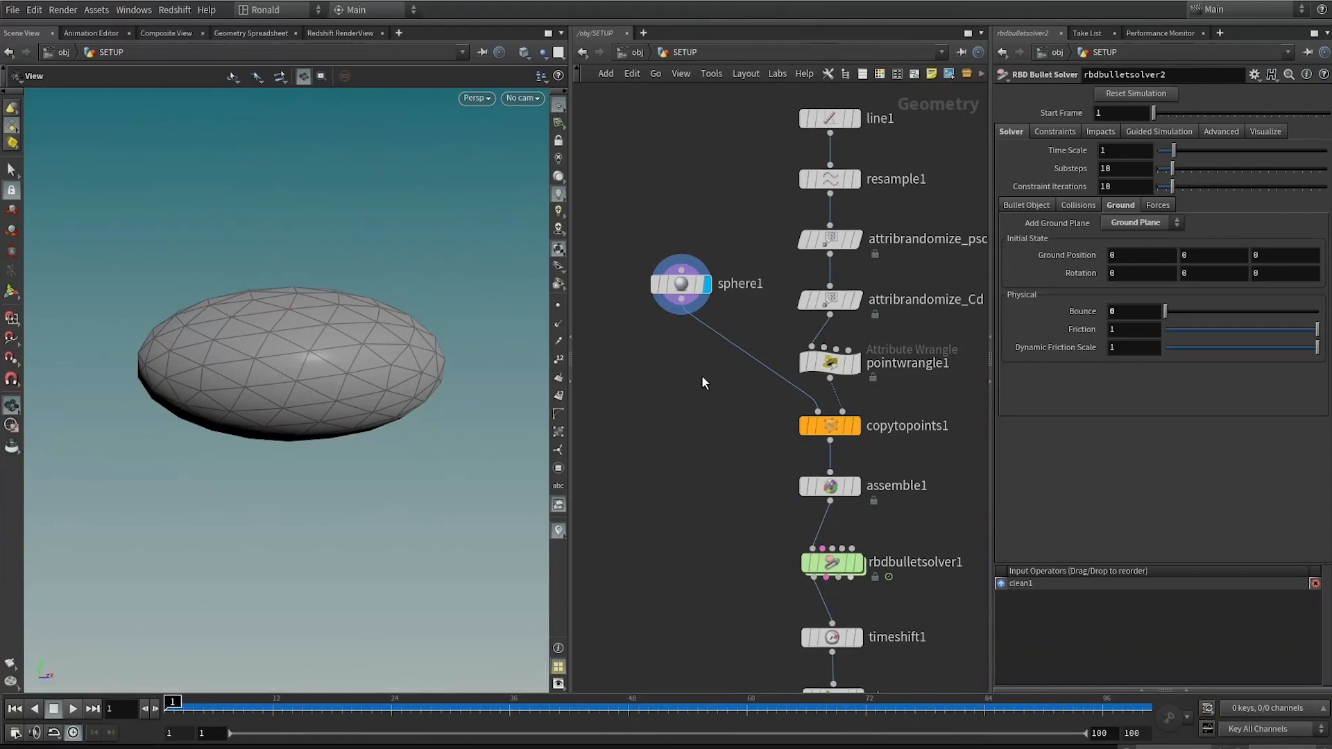
Insert a Mountain node between sphere1 and copytopoints1 to deform the stone shape
key("Tab")
type("mounta")
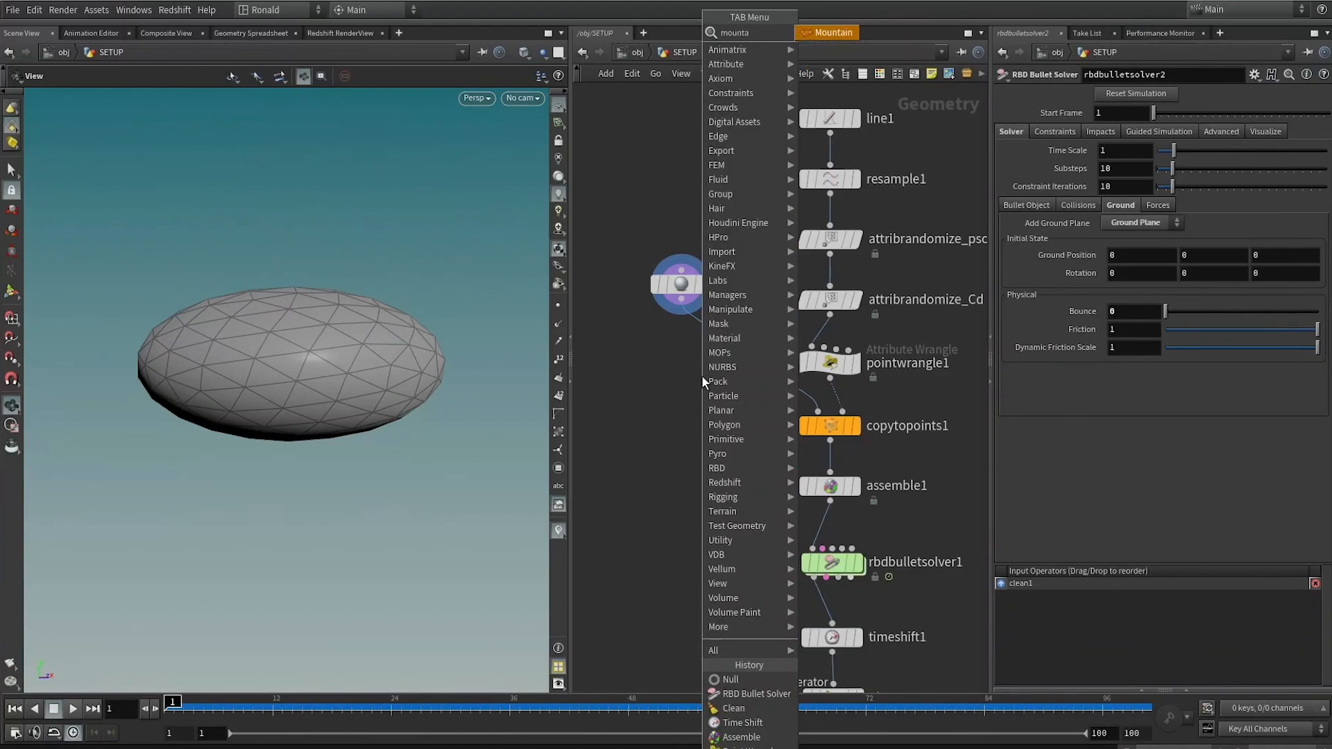
key("Return")
left_click(718, 376)
Insert a Subdivide node with a depth of 2 between mountain1 and copytopoints1 and display its result
key("Tab")
type("subdiv")
key("Return")
left_click(657, 407)
mouse_move(657, 407)
left_mouse_down()
mouse_move(679, 374)
mouse_move(682, 402)
left_mouse_up()
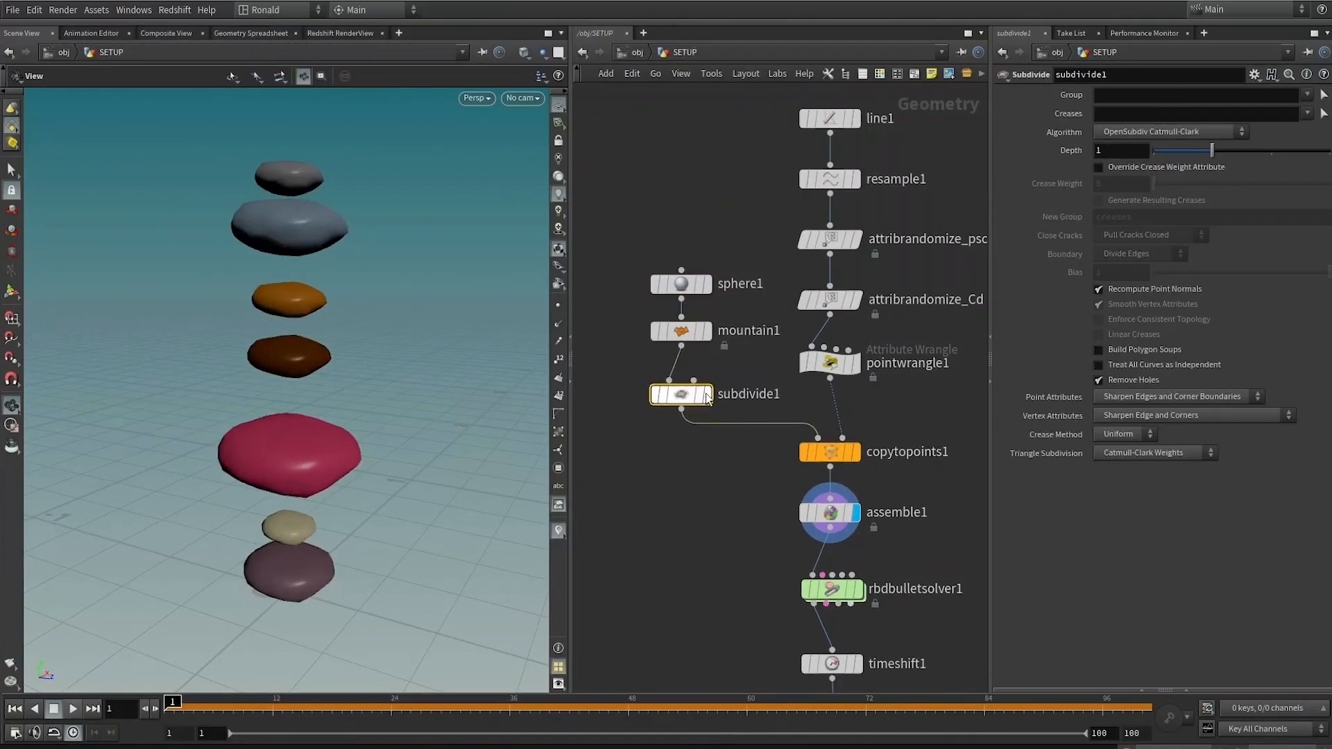
left_click(708, 396)
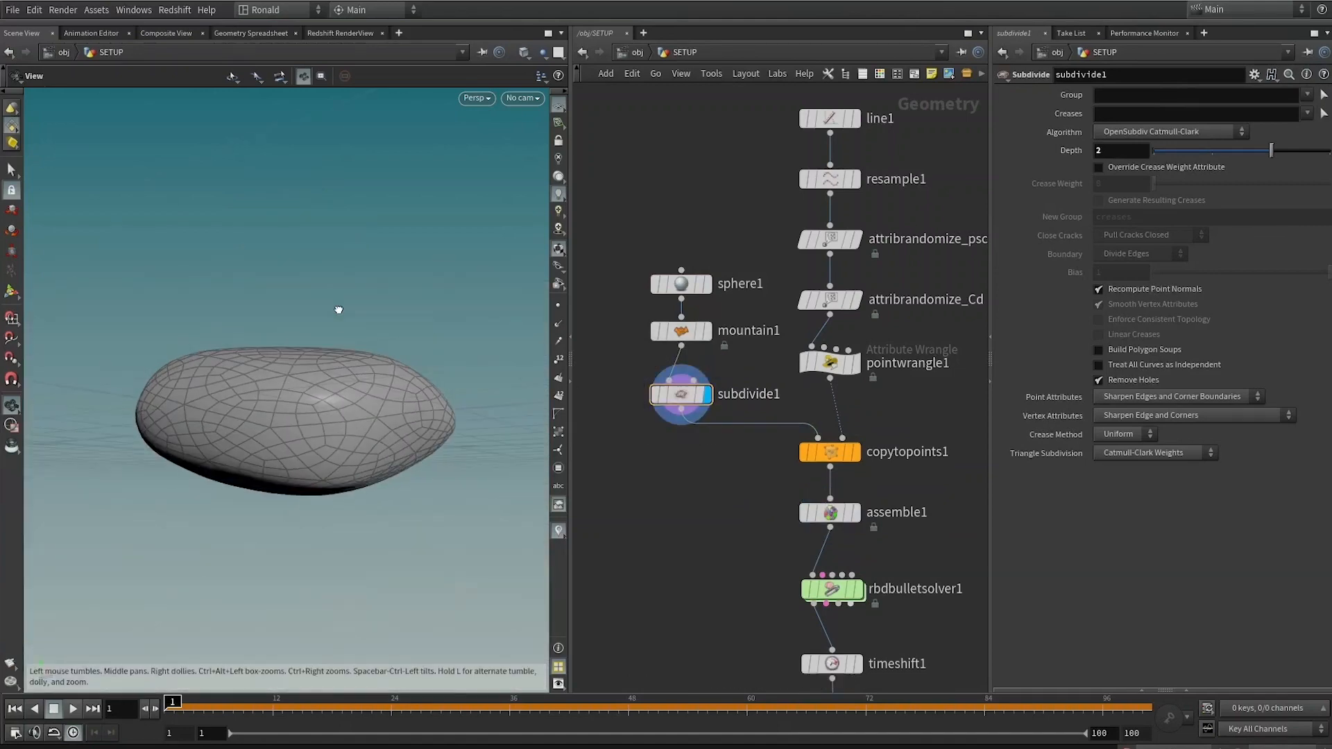
Make room below sphere1 and insert a UV Unwrap node between sphere1 and mountain1
left_click_drag(702, 289, 686, 252)
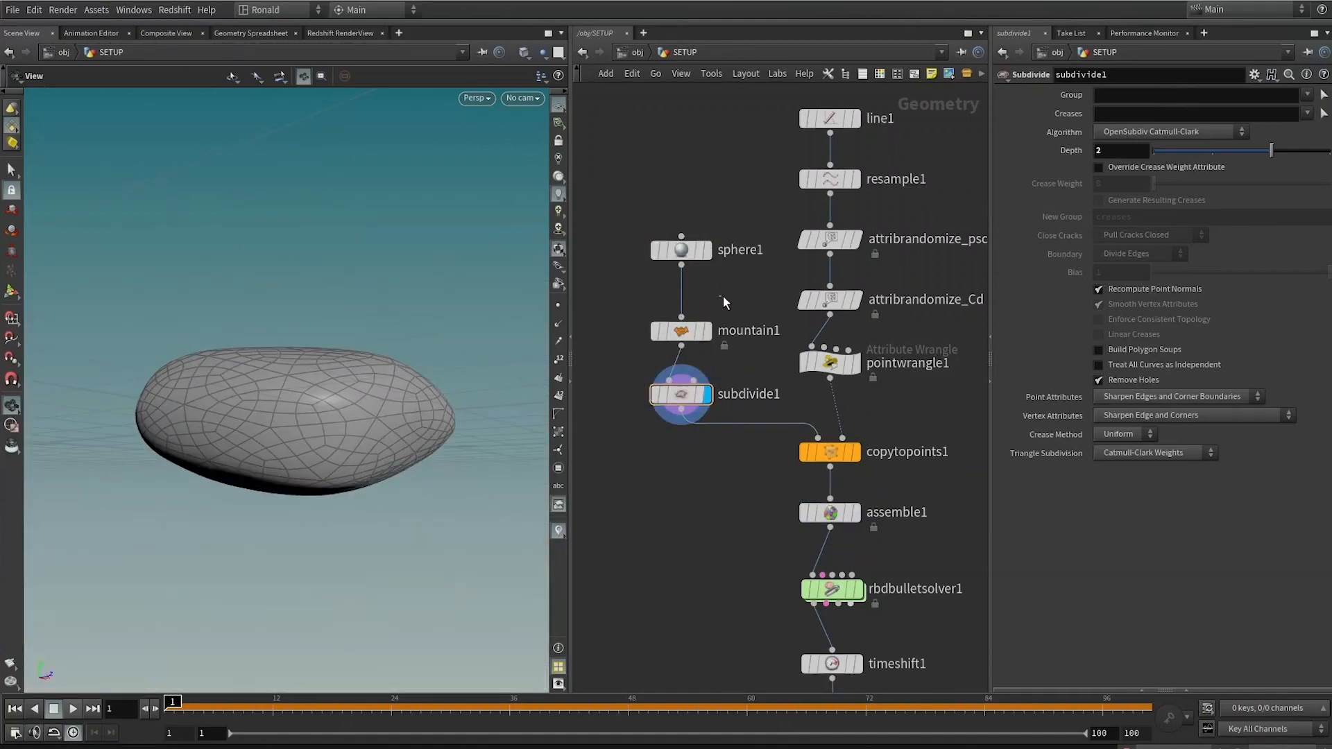
key("Tab")
type("uv")
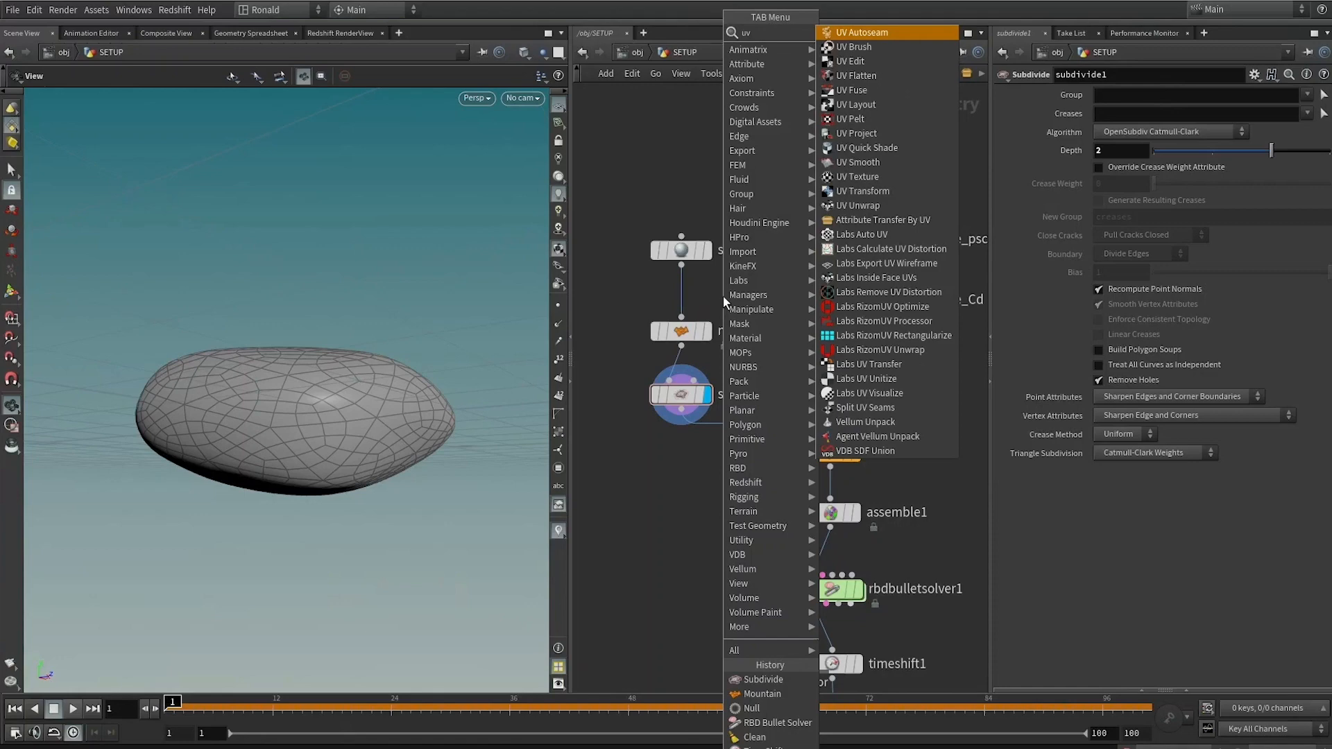
key("Return")
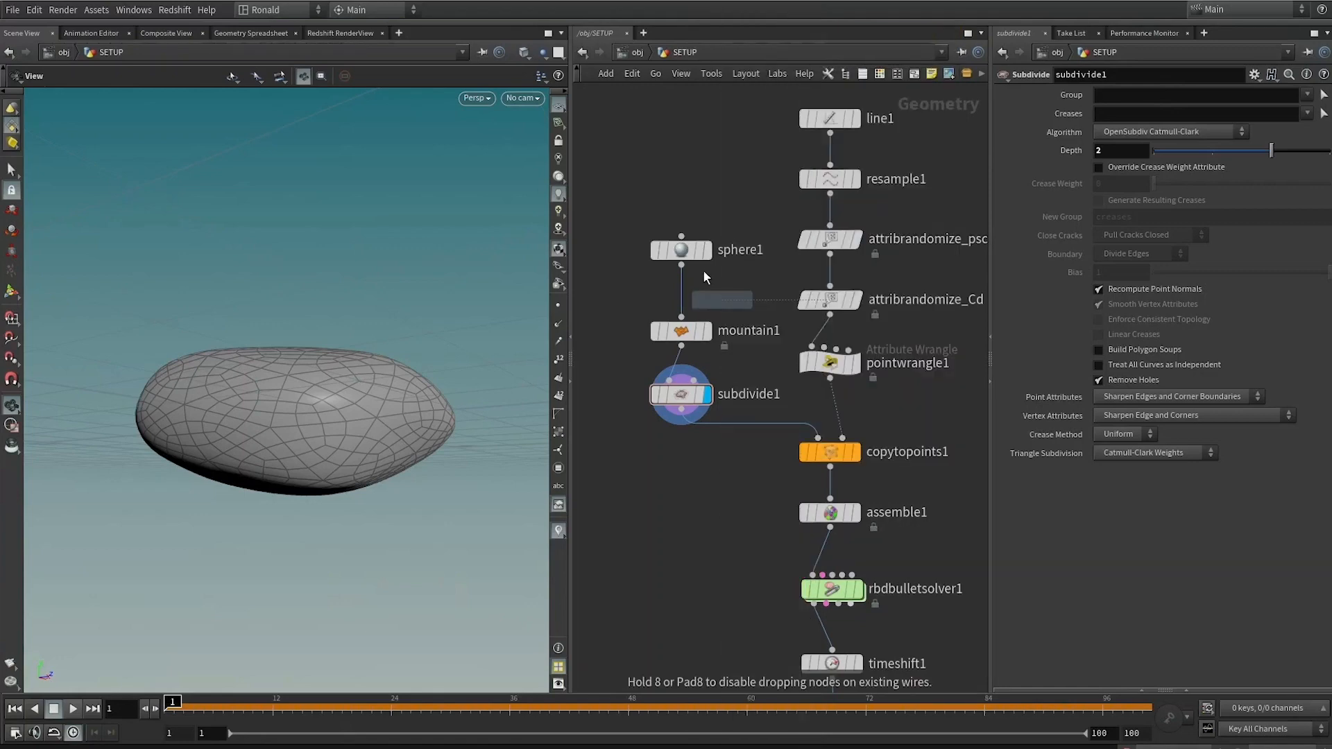
left_click(675, 309)
left_click_drag(675, 310, 681, 311)
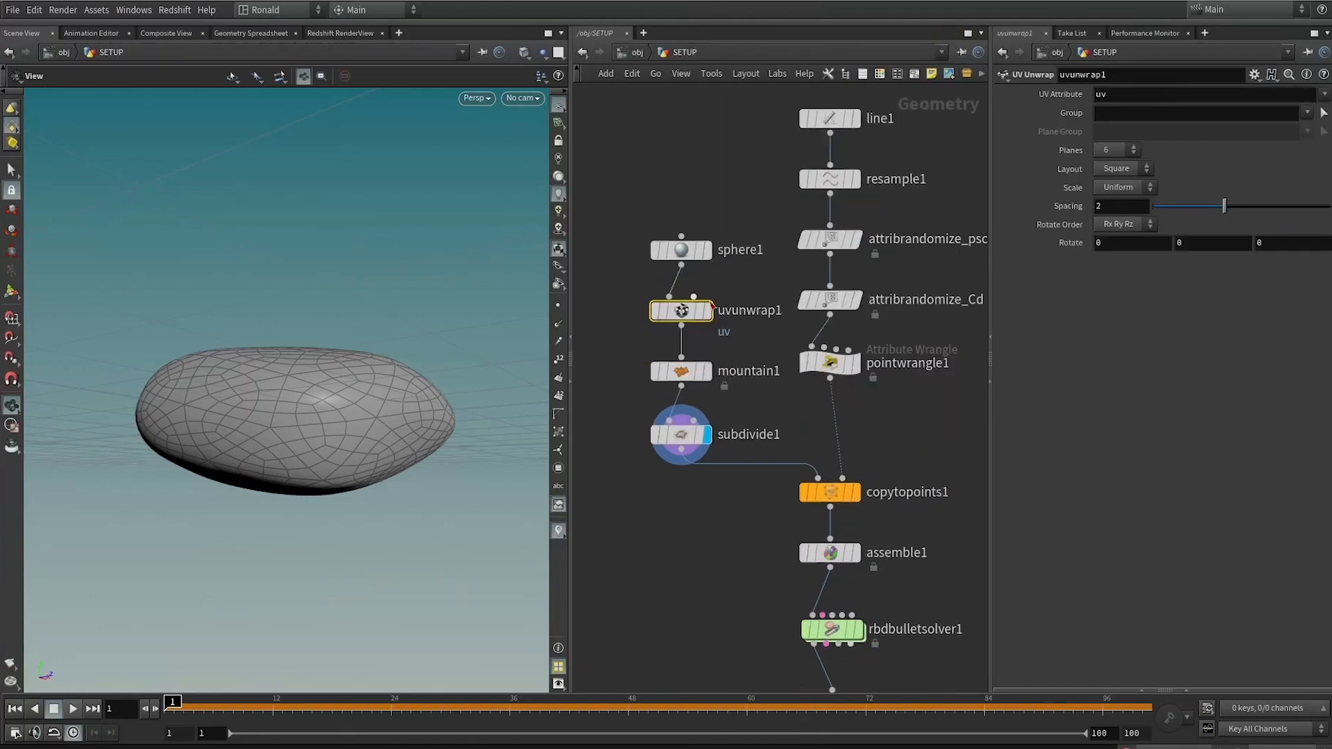
Display copytopoints1, frame the stones in the viewport and turn off the wireframe overlay
left_click(855, 491)
key("space+f")
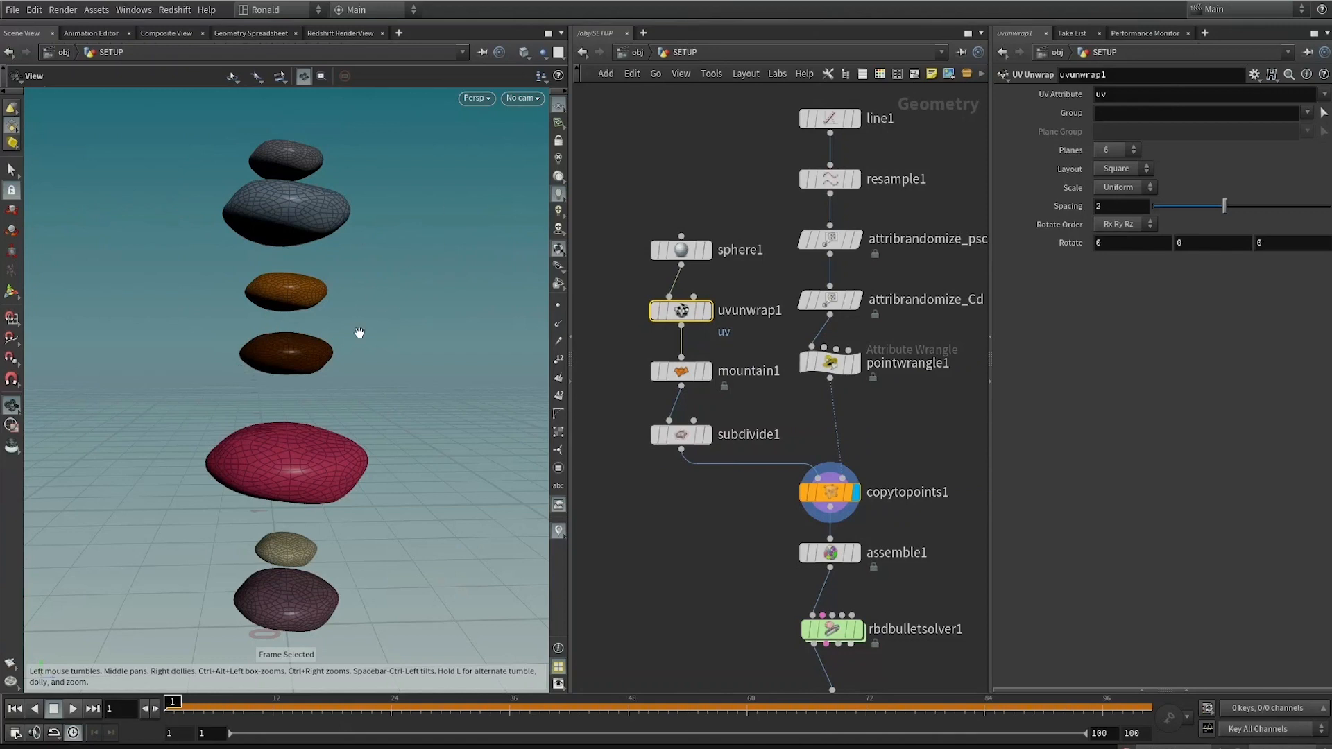
key("shift+w")
scroll(347, 306, "down", 2)
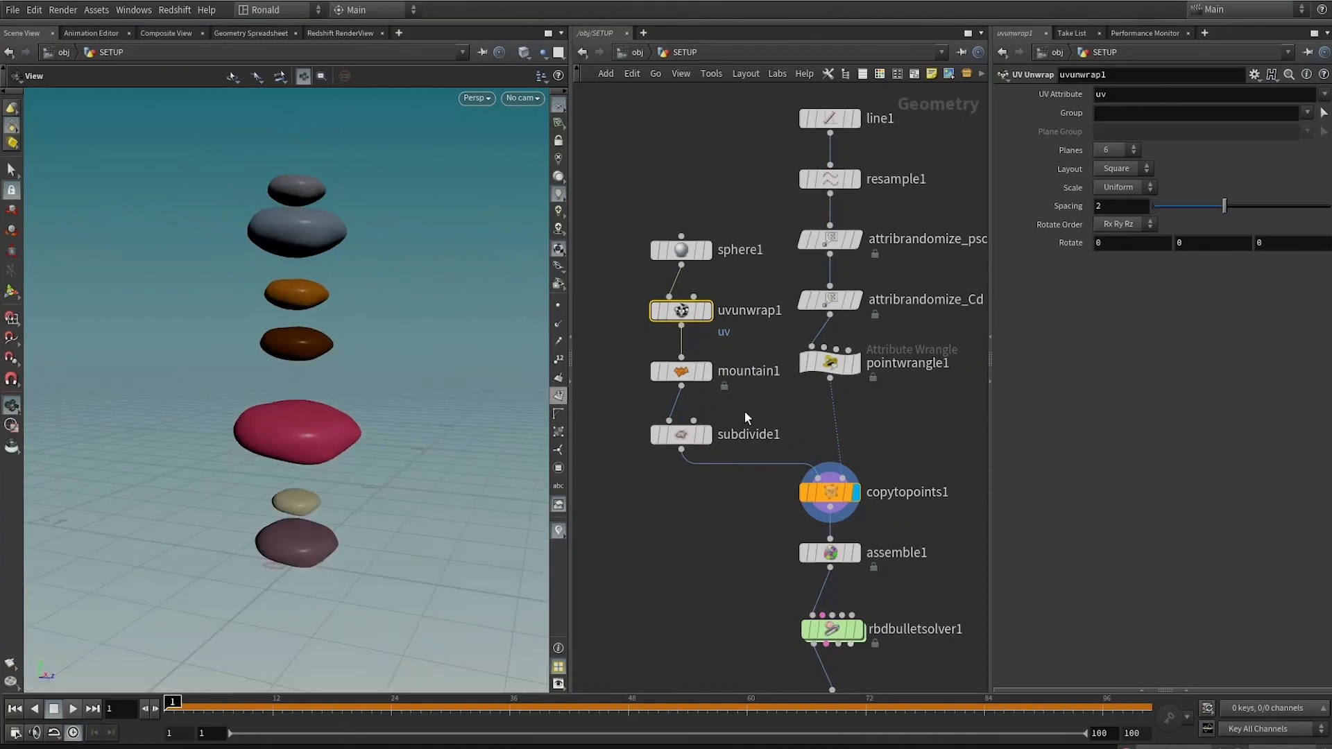
left_click_drag(411, 319, 192, 318)
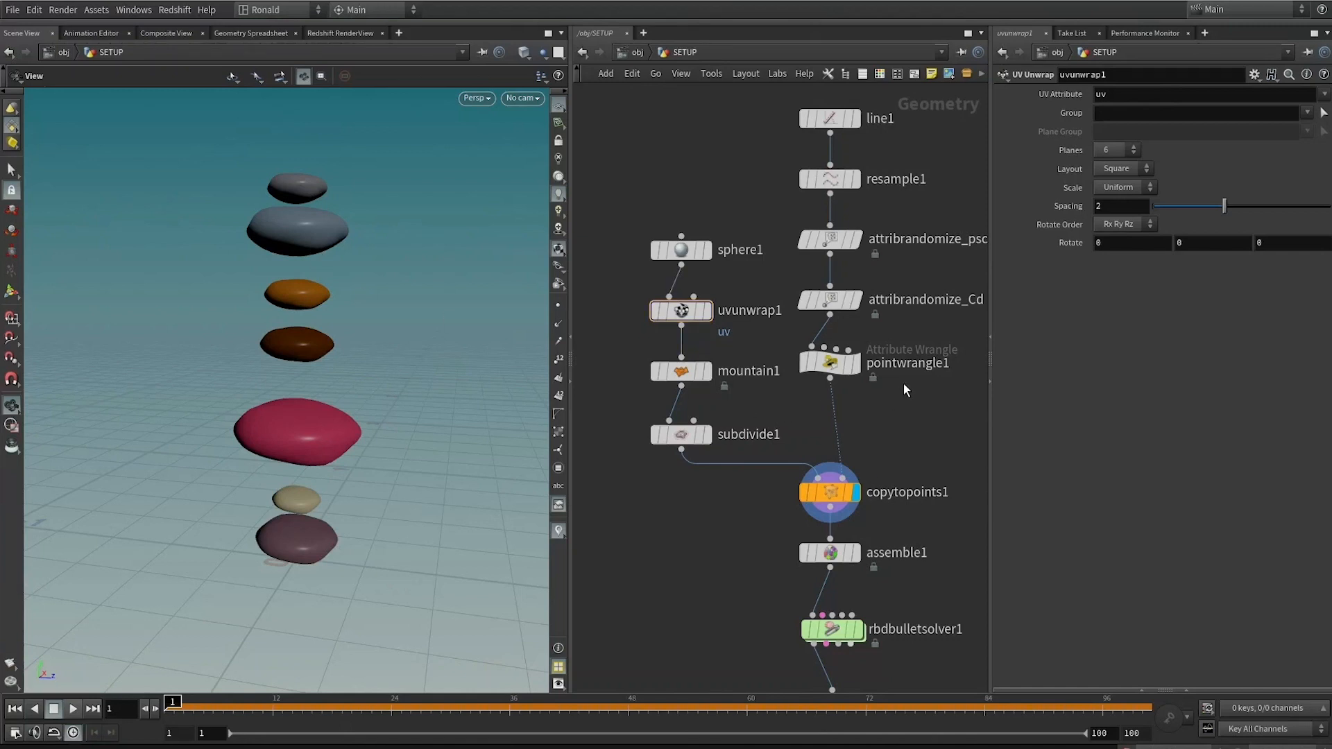
Insert an Attribute Randomize node between attribrandomize_Cd and pointwrangle1 and set its attribute name to orient
key("Tab")
type("ara")
key("Return")
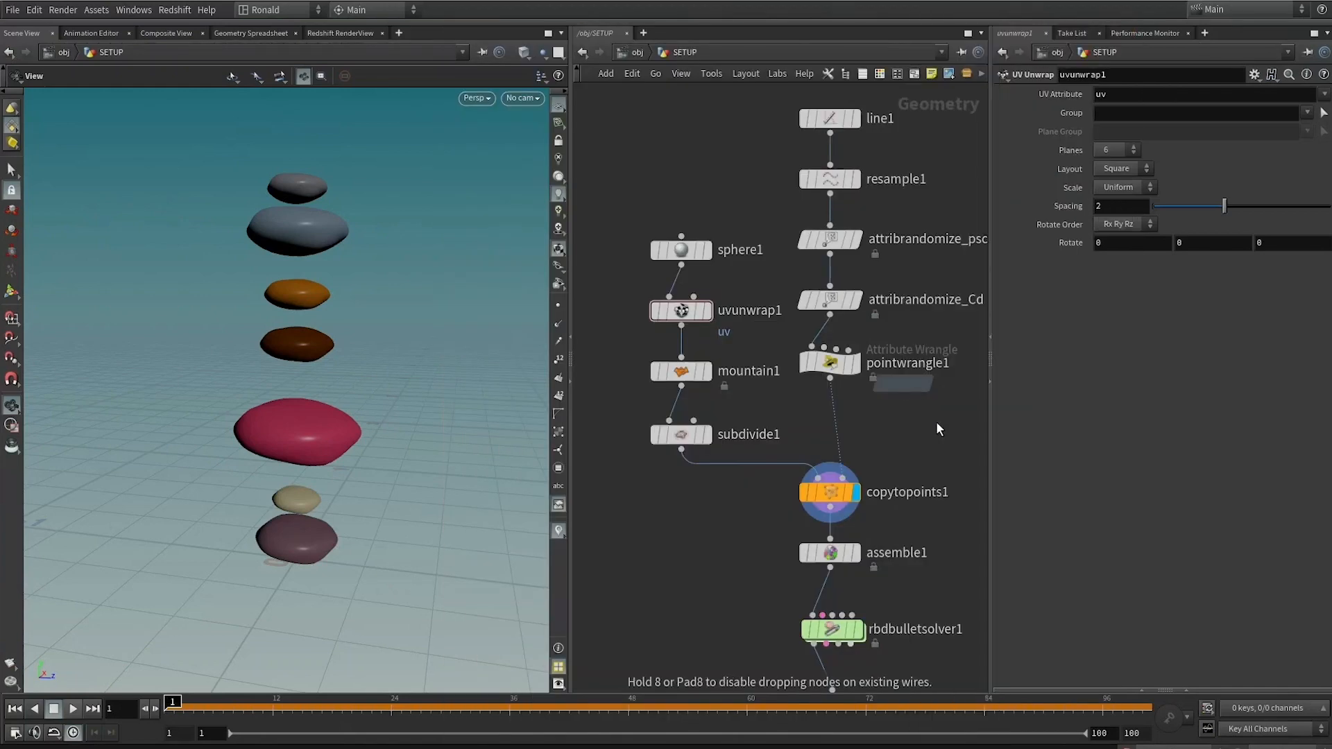
left_click(935, 422)
left_click_drag(831, 364, 832, 420)
left_click_drag(952, 429, 846, 372)
left_click(1102, 150)
type("orient")
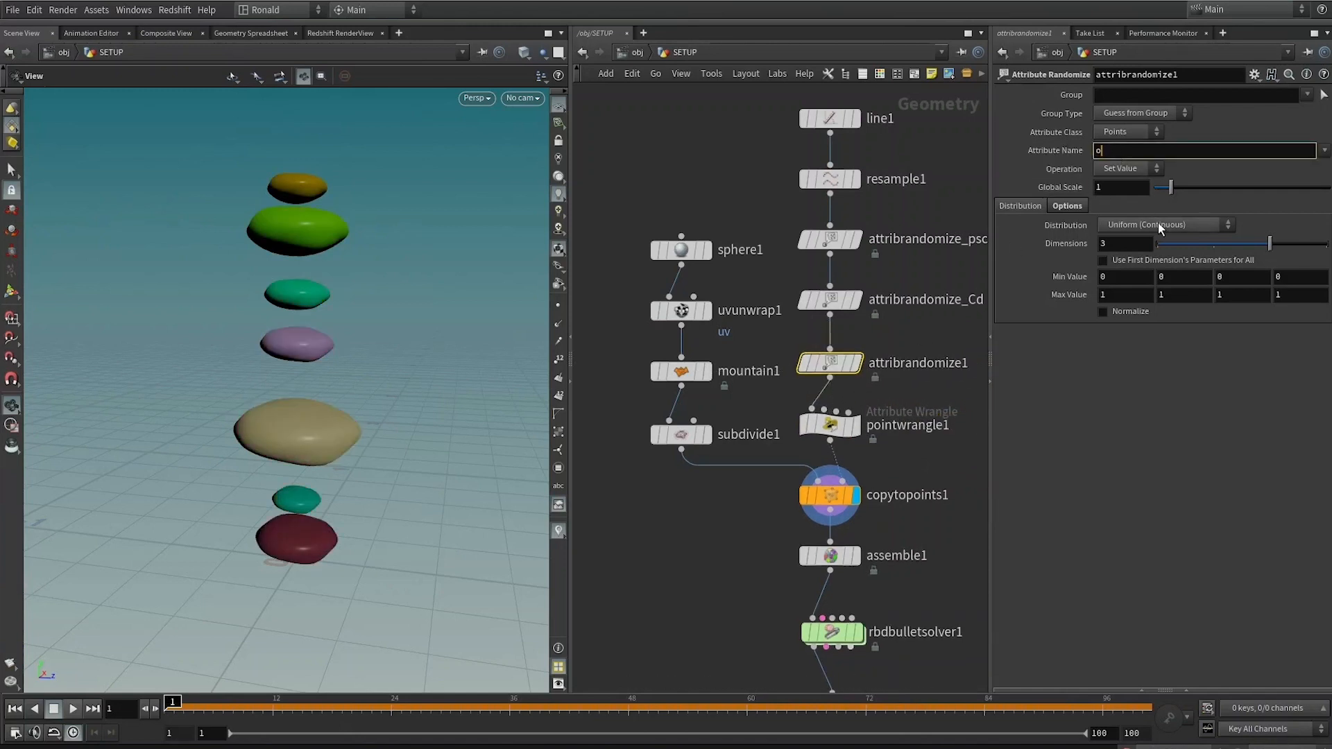
key("Return")
Give the orient randomization 4 dimensions and set the first and third Max Value components to 0
middle_click_drag(926, 418, 834, 380)
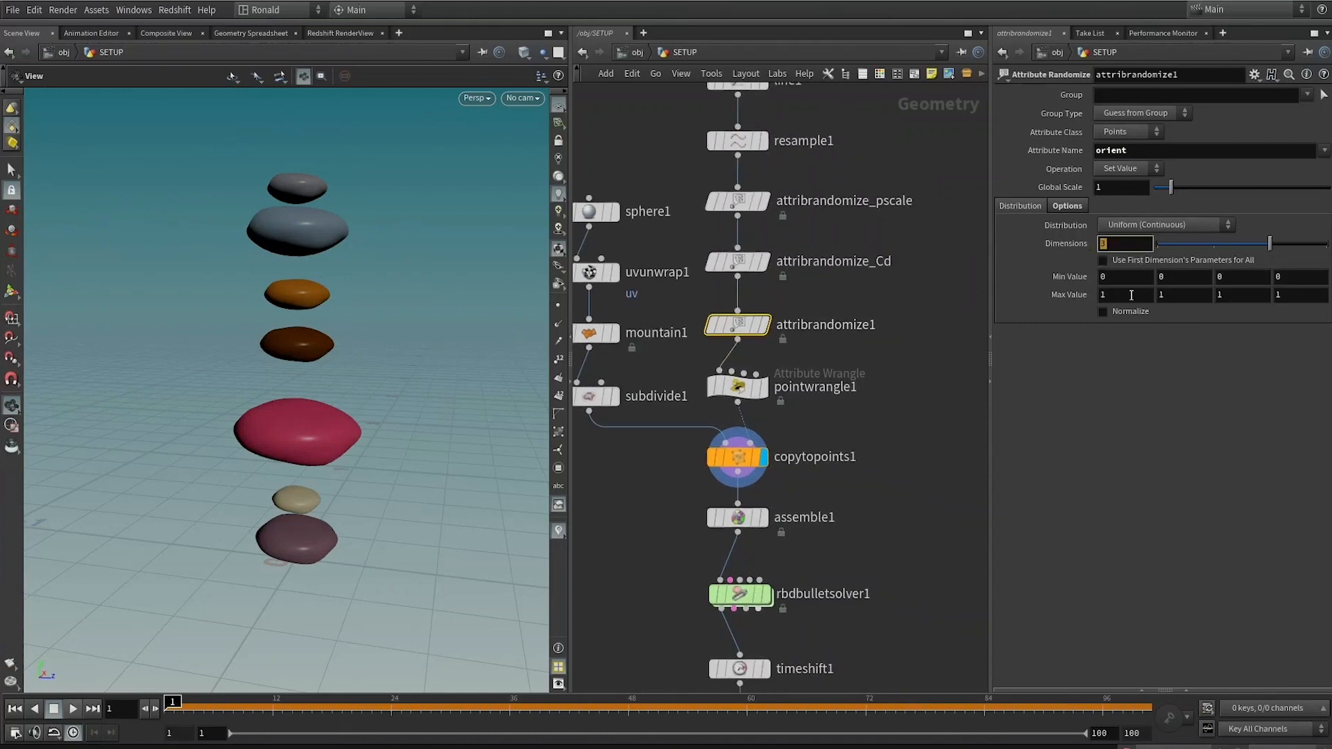
type("4")
key("Return")
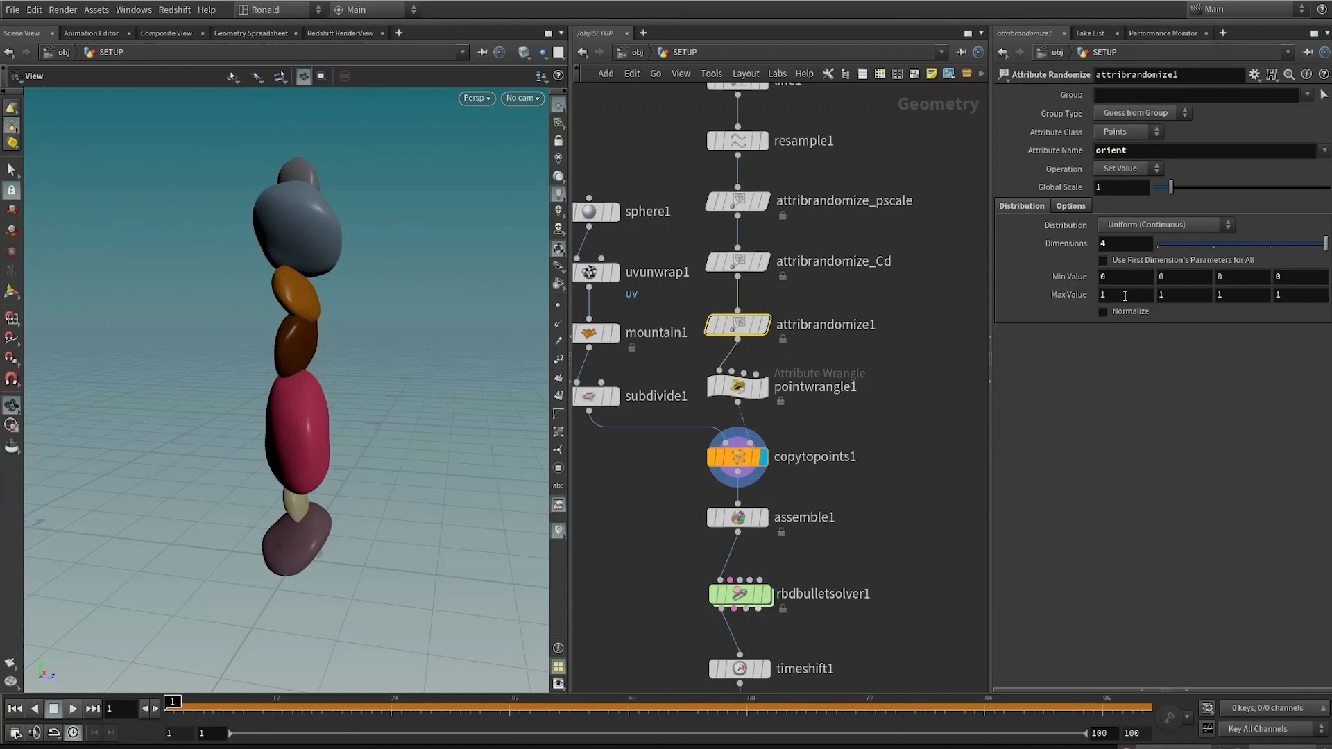
type("0")
key("Return")
left_click_drag(1251, 300, 1124, 298)
type("0")
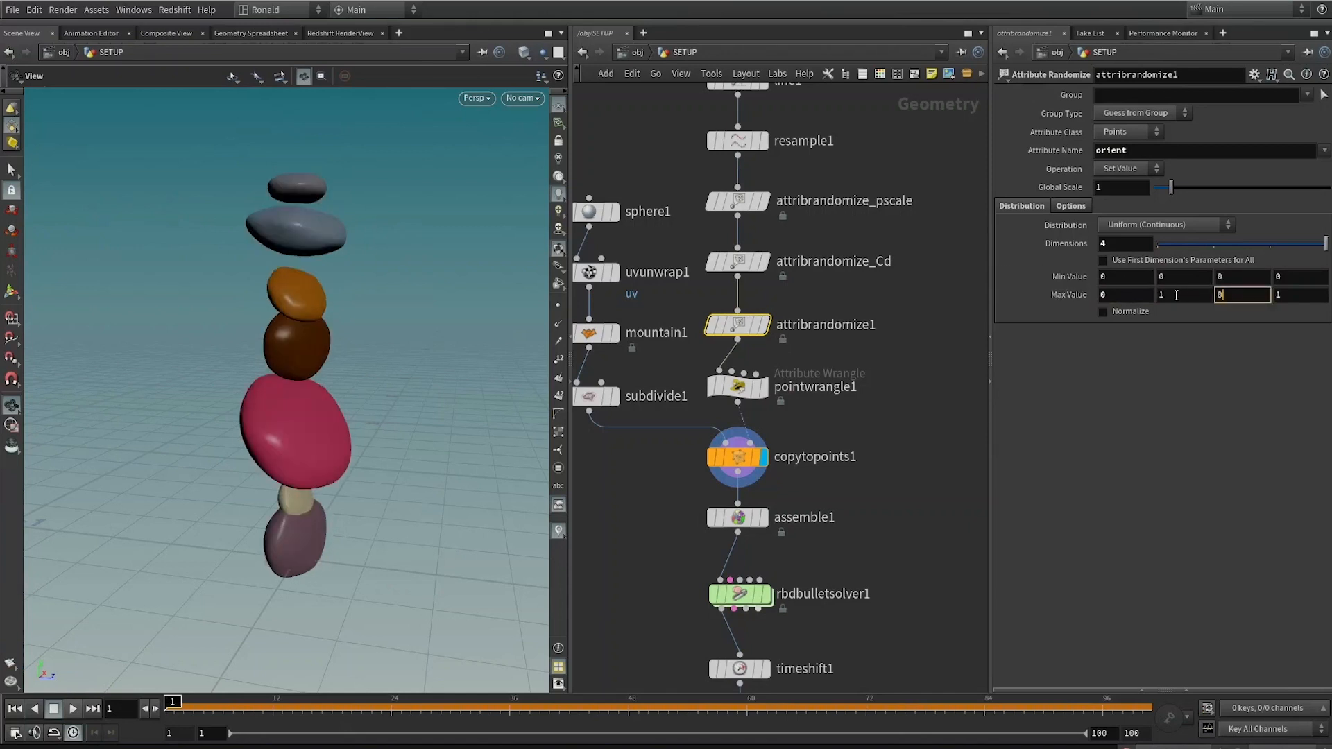
key("Return")
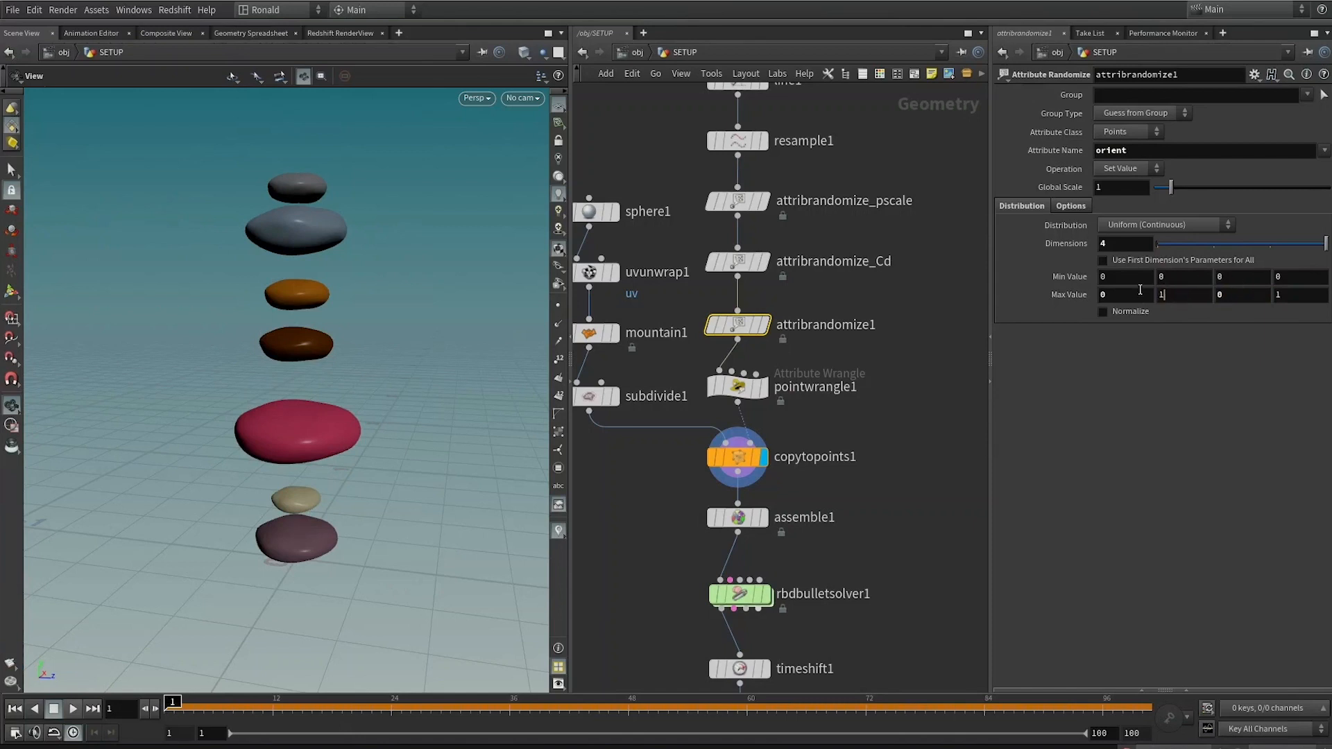
Set the Global Seed of the orient randomization to 9259 and inspect the rotated stones
left_click_drag(1158, 296, 1157, 305)
key("Tab")
left_click(1103, 312)
left_click(1249, 292)
left_click(1278, 278)
left_click(1070, 206)
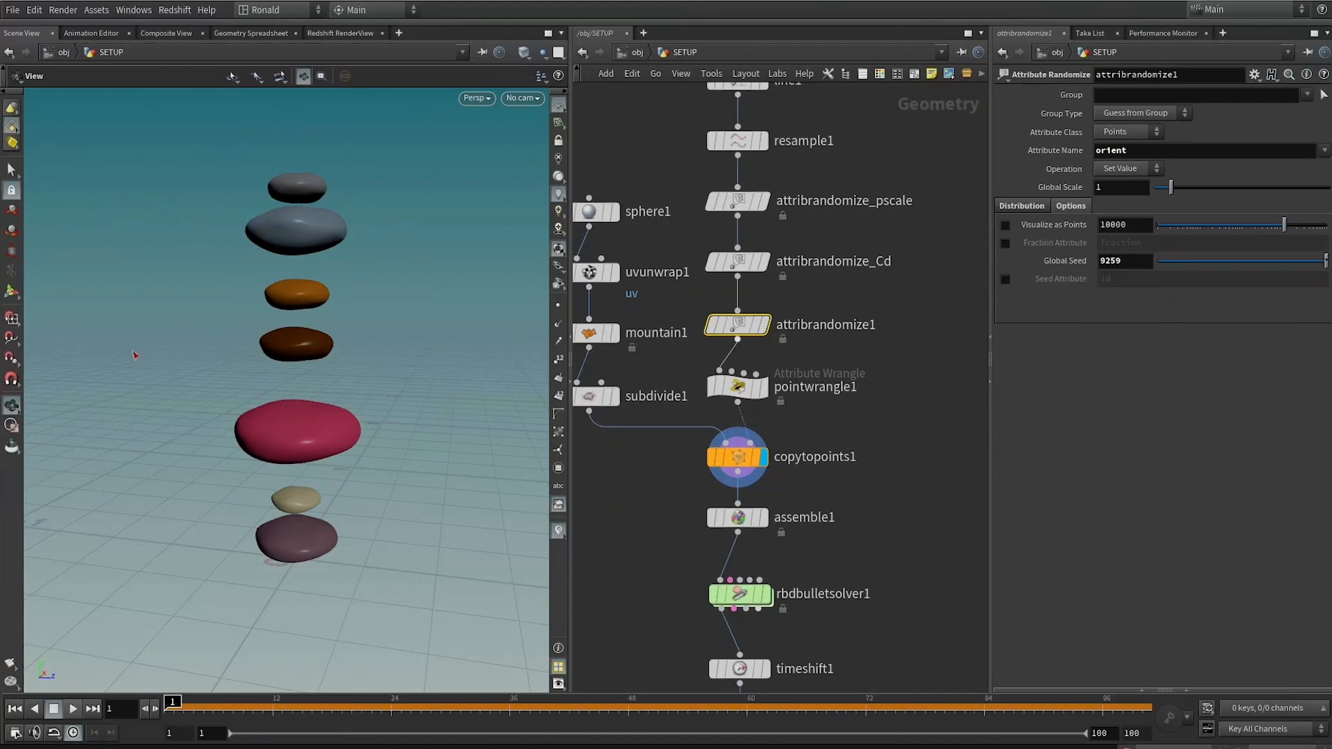
mouse_move(157, 312)
left_mouse_down()
mouse_move(102, 321)
mouse_move(146, 305)
left_mouse_up()
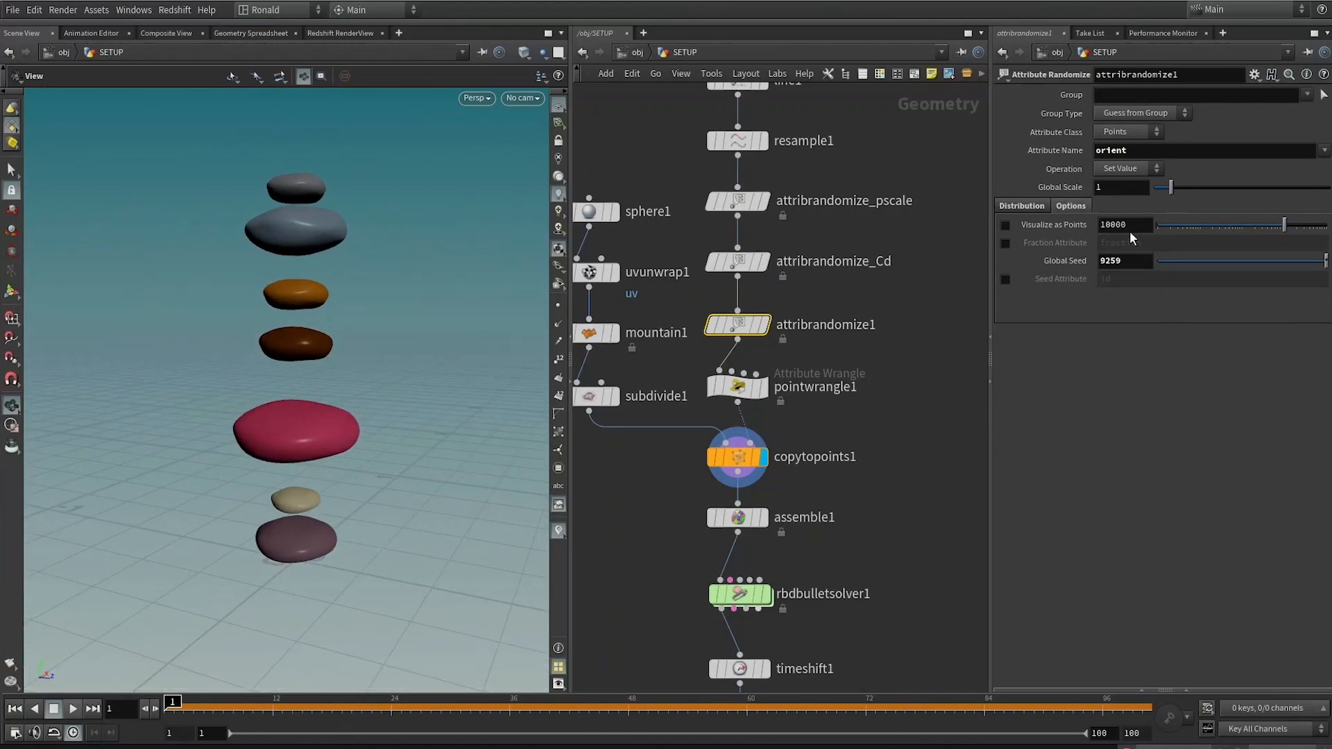
Set the Global Seed of attribrandomize_pscale to 4.32 and scrub the rbdbulletsolver1 simulation to frame 8
left_click_drag(1290, 260, 1252, 262)
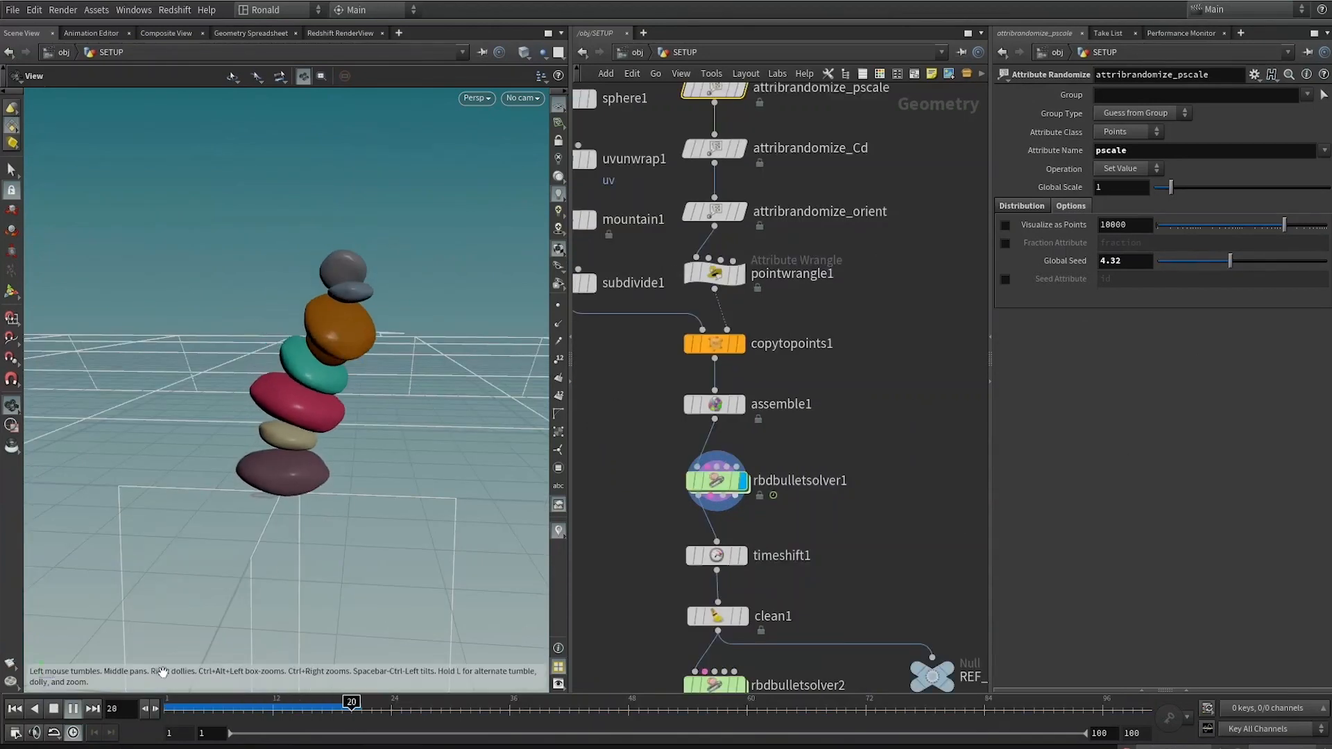
left_click_drag(179, 702, 246, 711)
Set the Frame of timeshift1 to 8 to freeze the stack at that frame
left_click(758, 557)
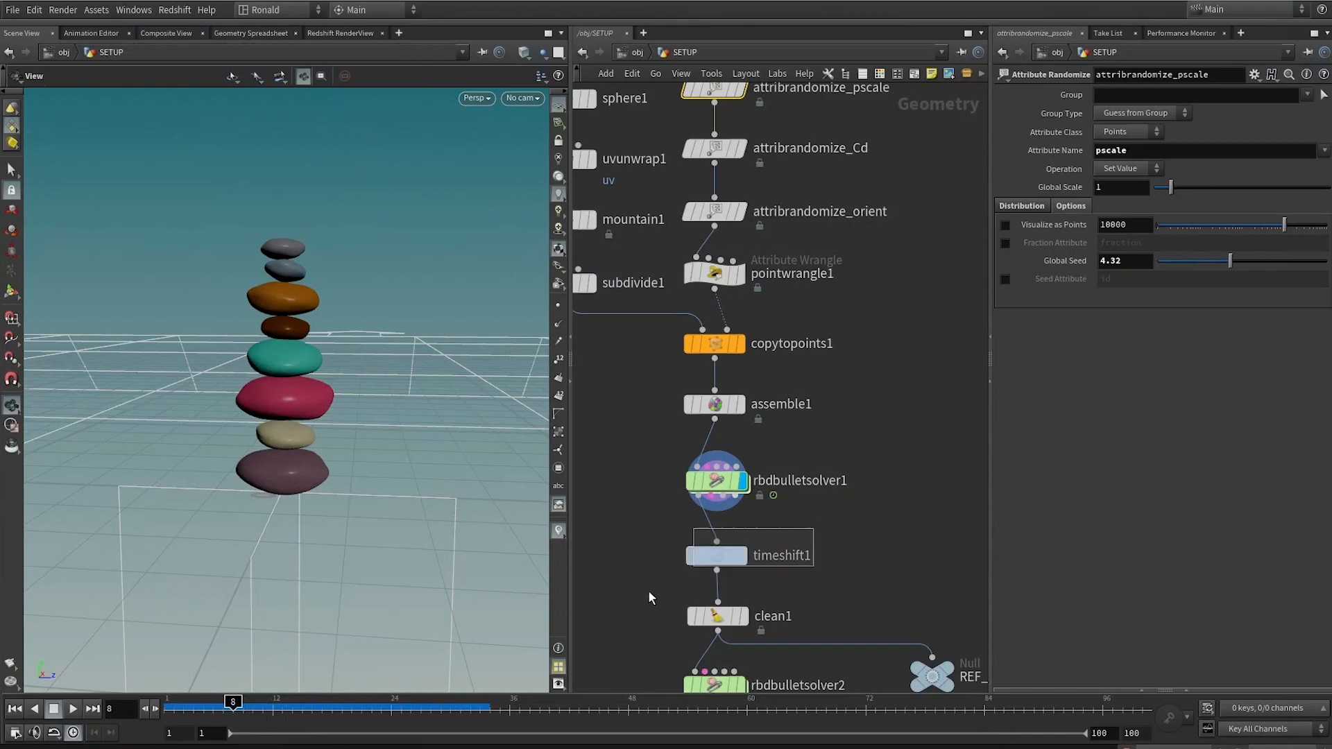
key("BackSpace")
type("8")
key("Return")
middle_click_drag(877, 498, 889, 305)
Display rbdbulletsolver2, play its simulation and scrub from frame 1 to frame 92 to examine the stack's motion
mouse_move(761, 370)
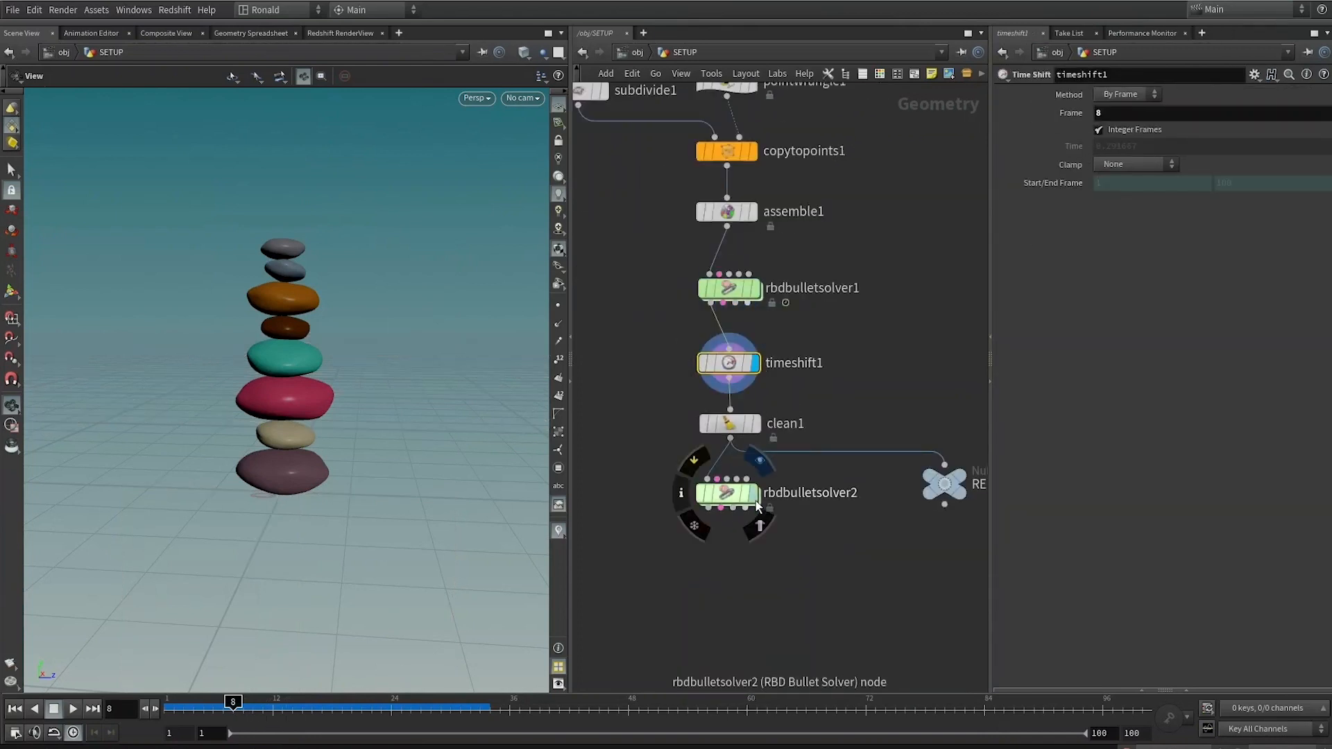
left_click(763, 463)
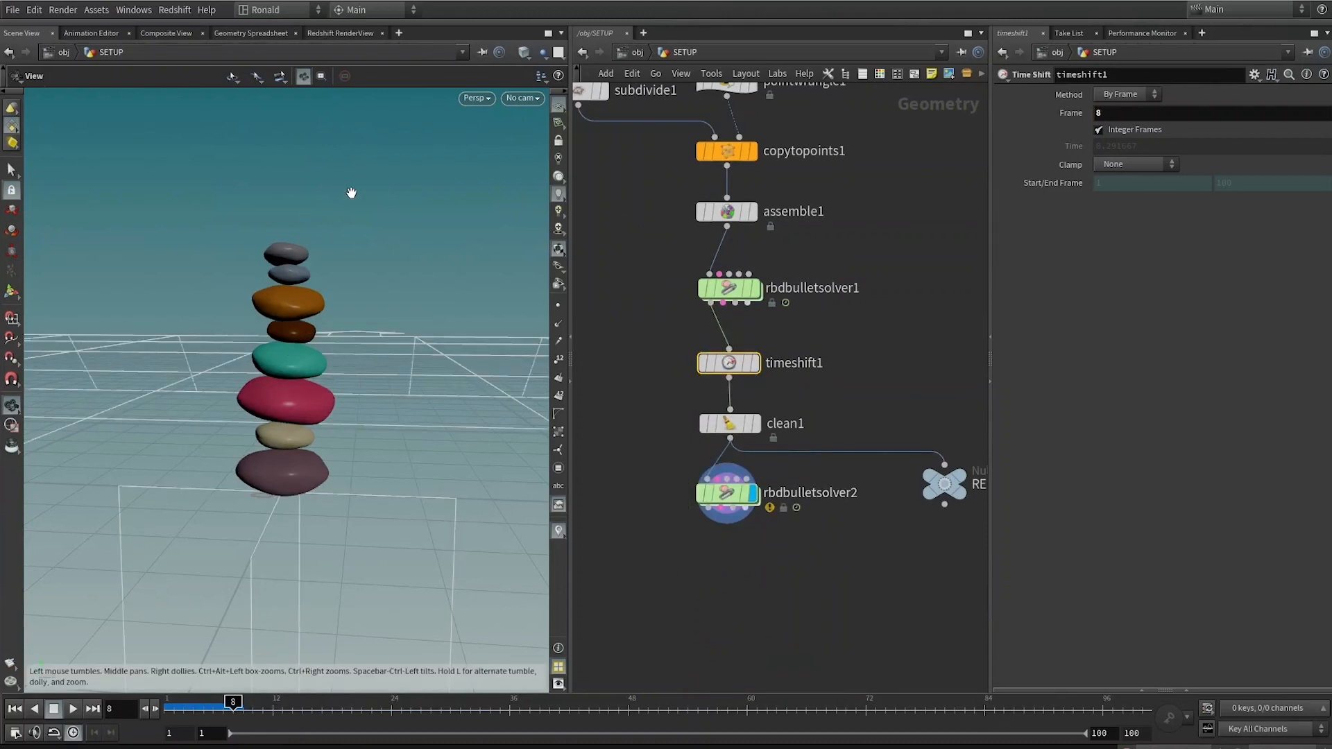
key("Up")
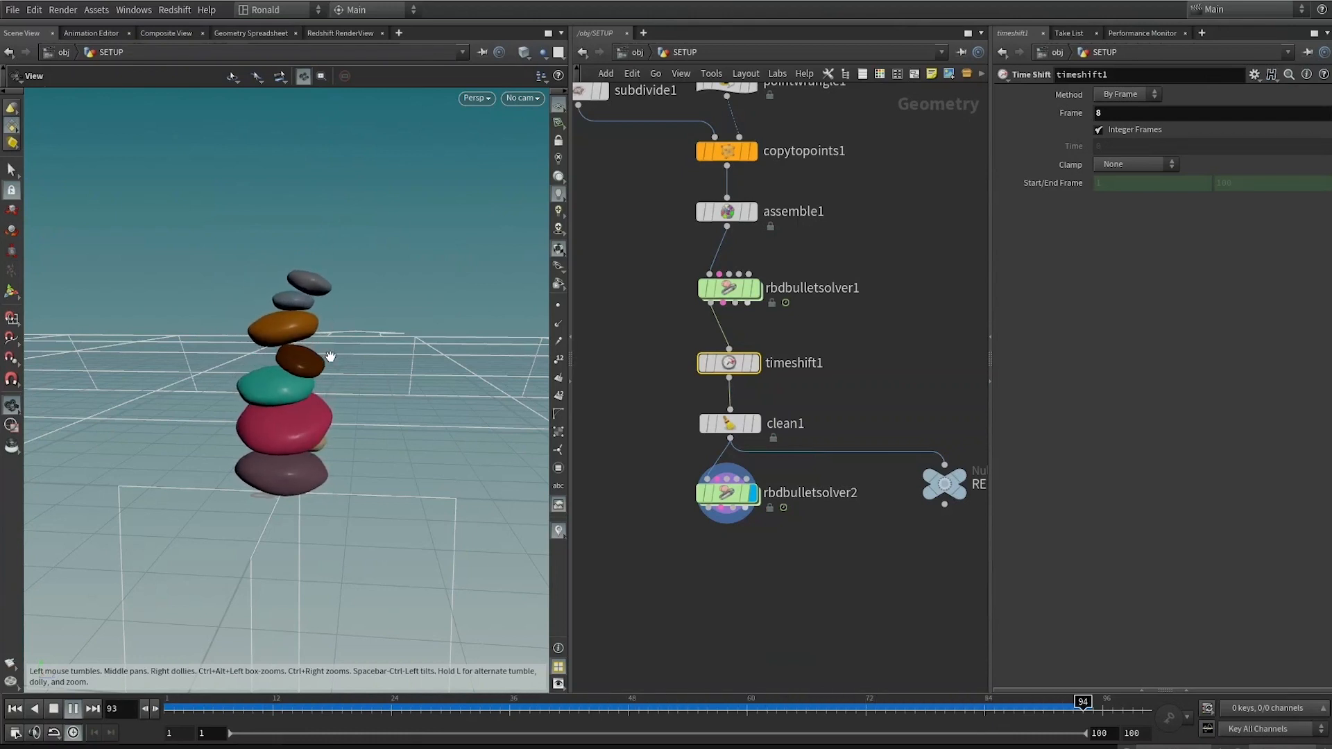
left_click(68, 708)
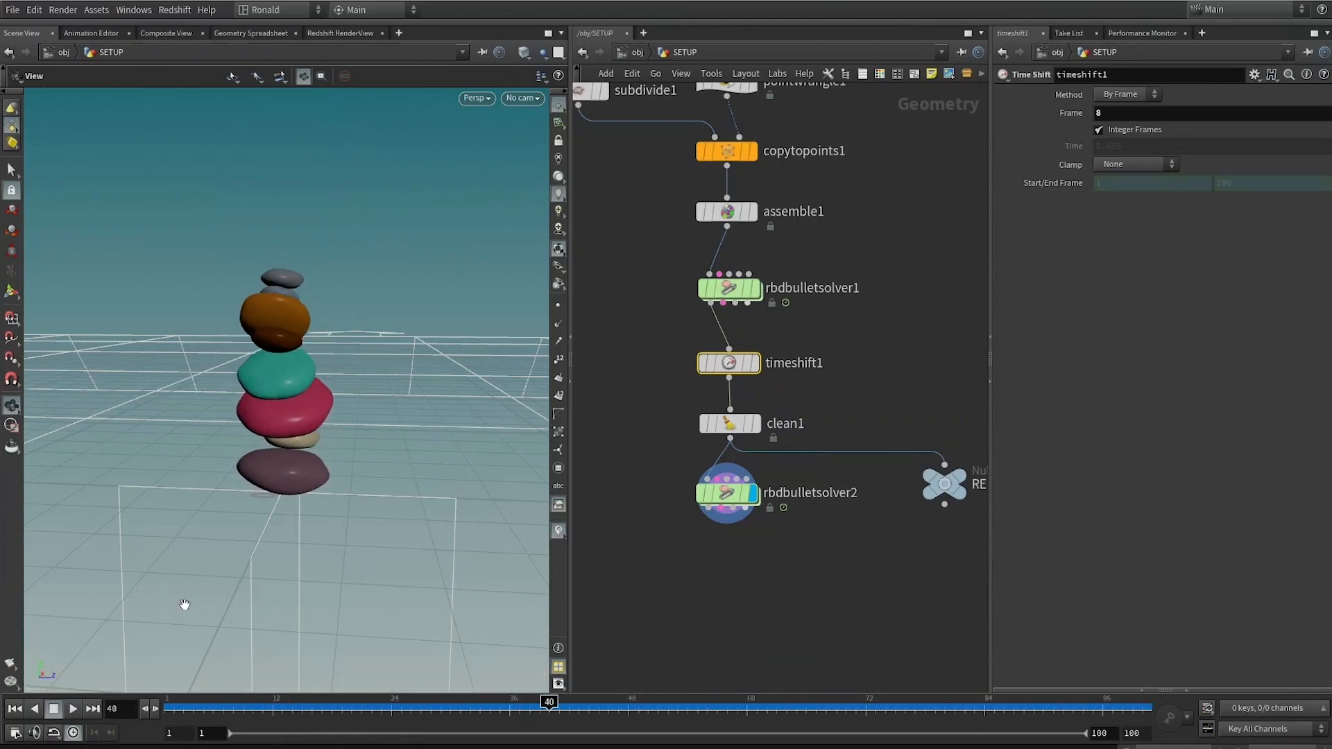
left_click_drag(254, 711, 164, 710)
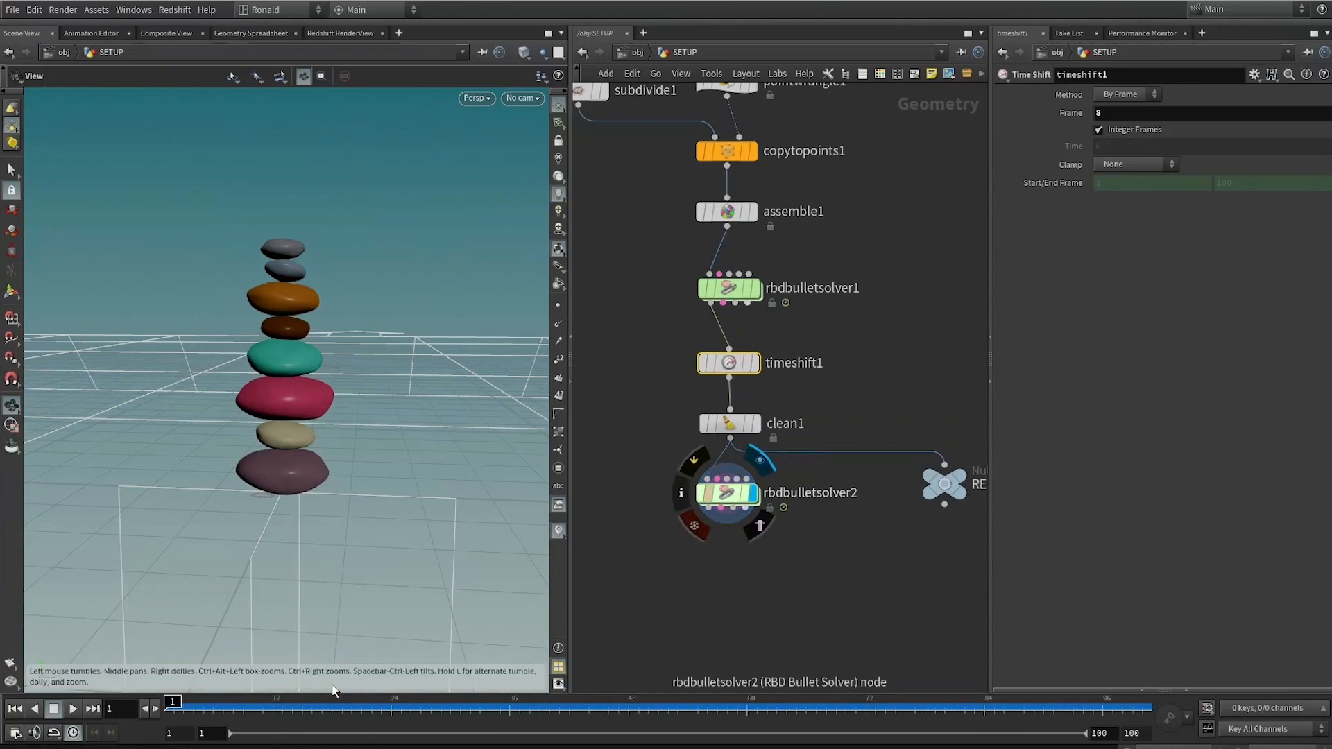
left_click_drag(402, 711, 1061, 661)
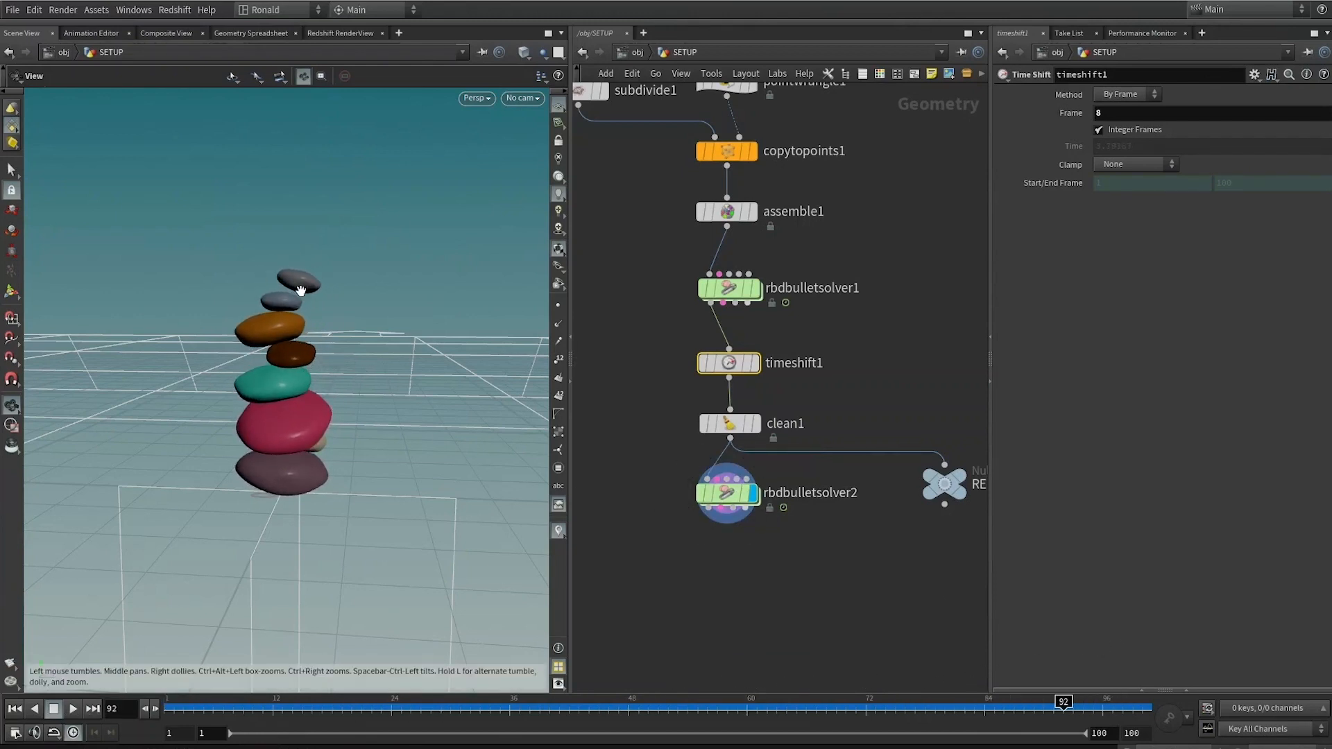
Set the drag of popdrag1 in rbdbulletsolver2's forces network to 2, replay the simulation and return to frame 1
double_click(728, 489)
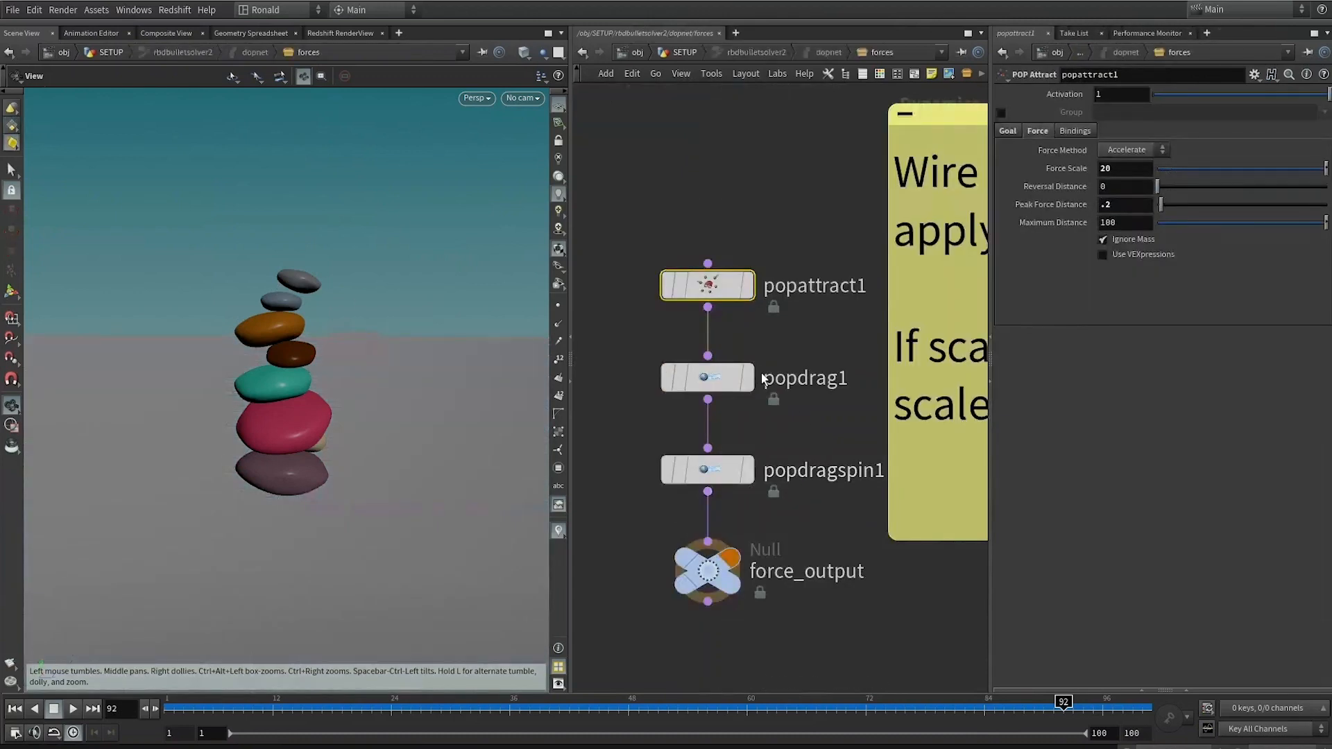
left_click(708, 377)
type("2")
key("Return")
key("ctrl+Up")
key("Up")
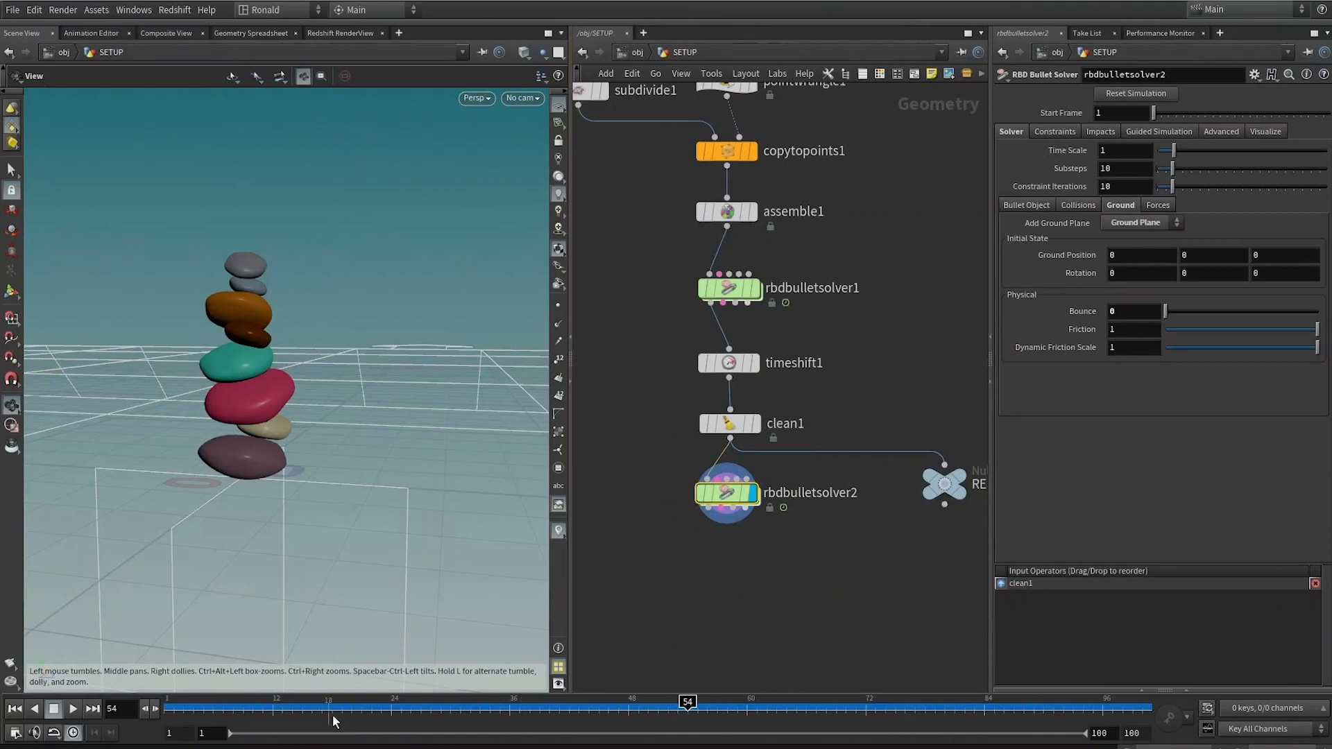
key("ctrl+Up")
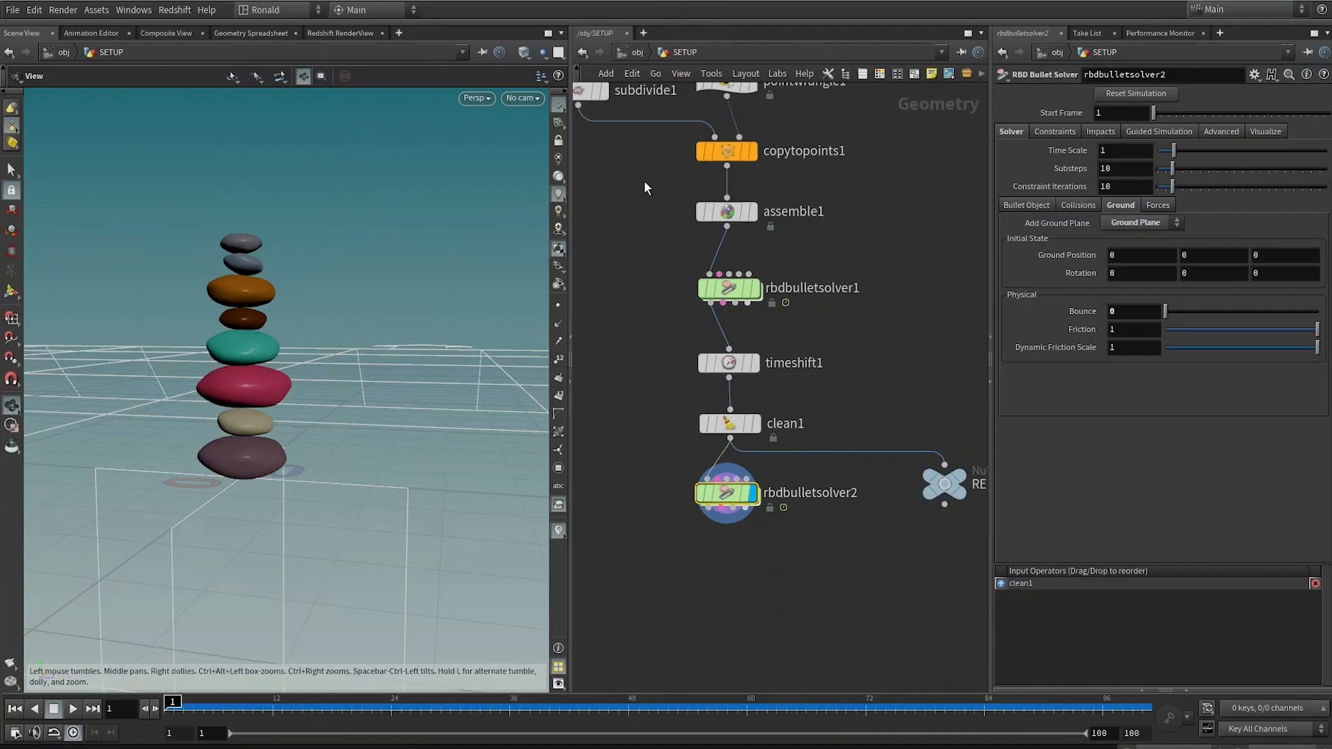
left_click_drag(446, 211, 327, 343)
key("f")
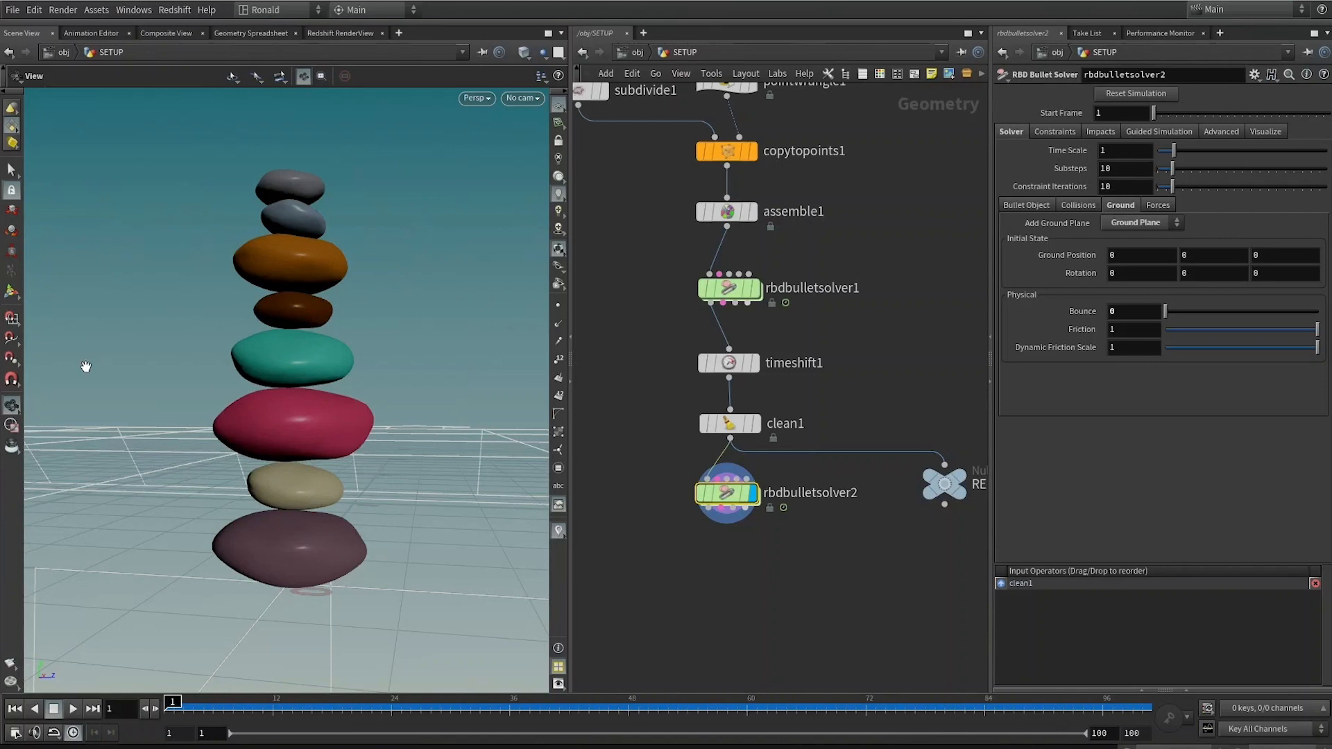
left_click_drag(218, 714, 81, 627)
Move REF_target down, insert a Bend node between clean1 and REF_target, and display the Bend node
middle_click_drag(952, 486, 832, 470)
left_click_drag(832, 469, 834, 488)
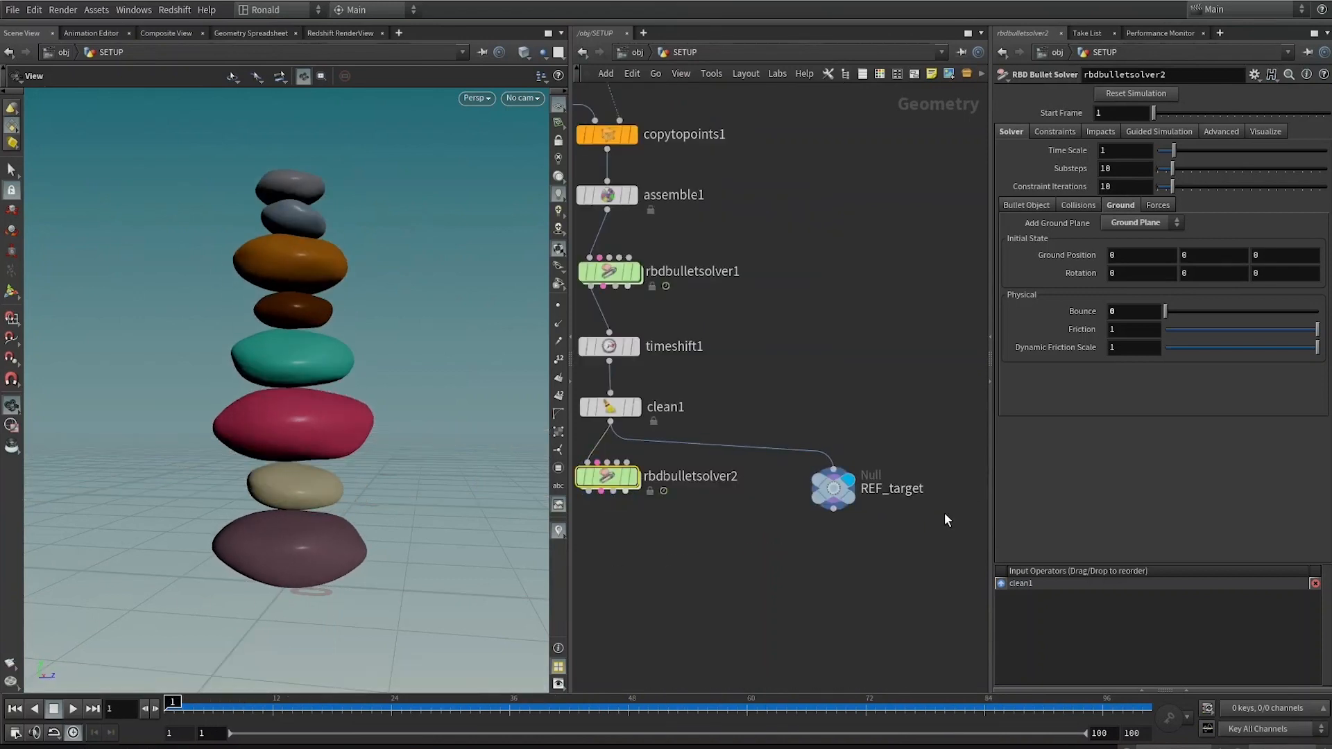
left_click_drag(832, 488, 832, 537)
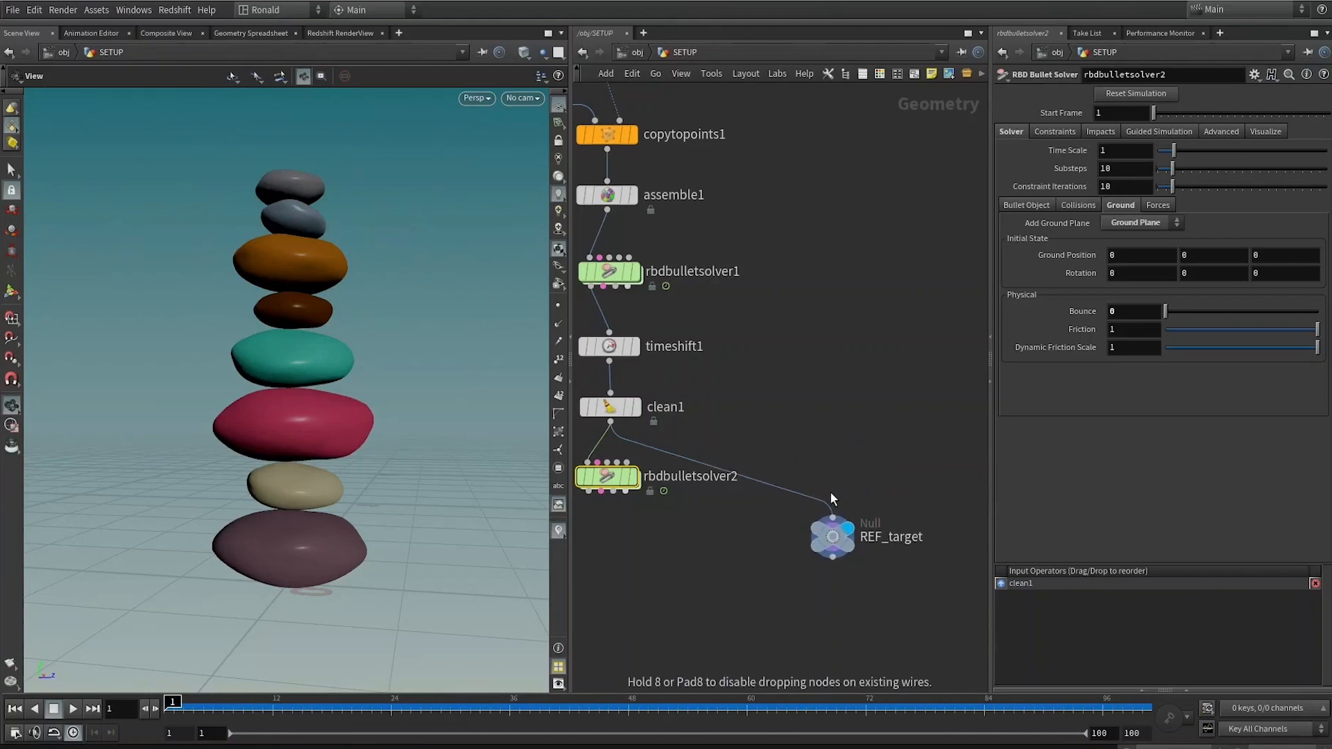
key("Tab")
type("blast")
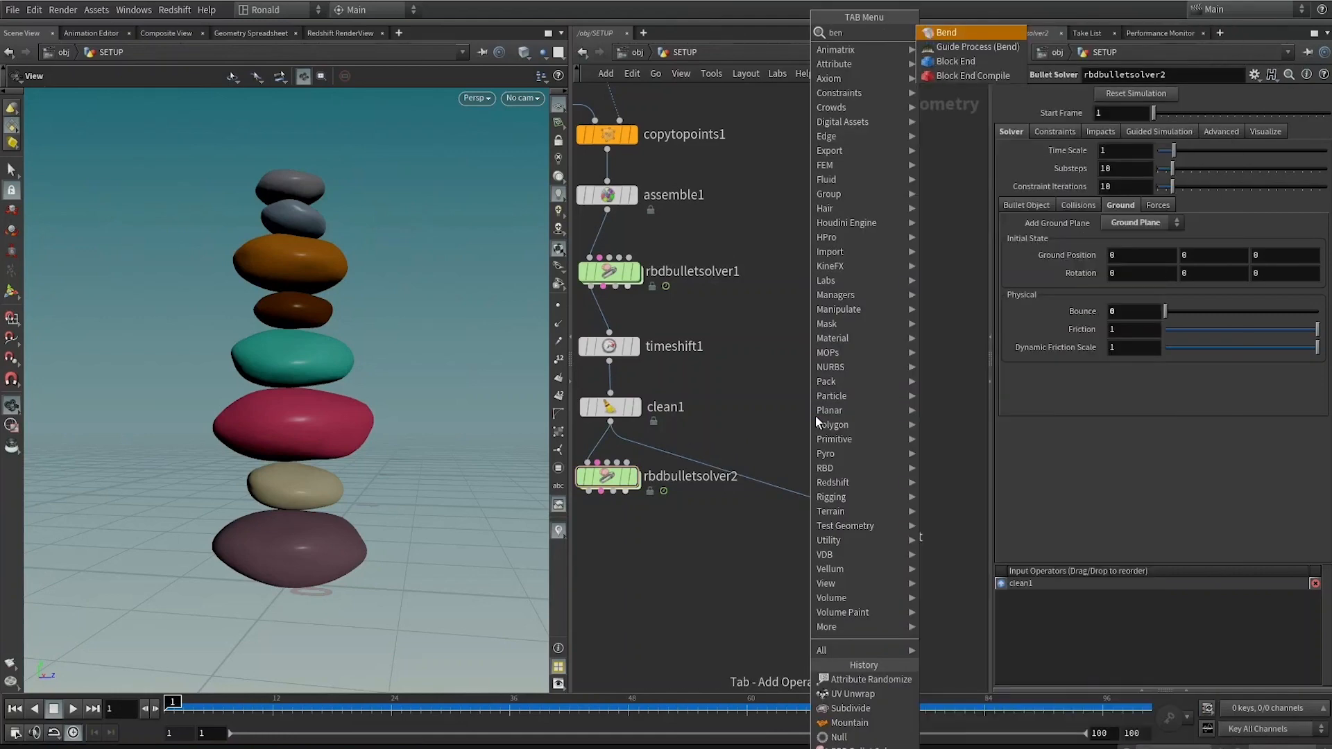
key("Return")
left_click(832, 476)
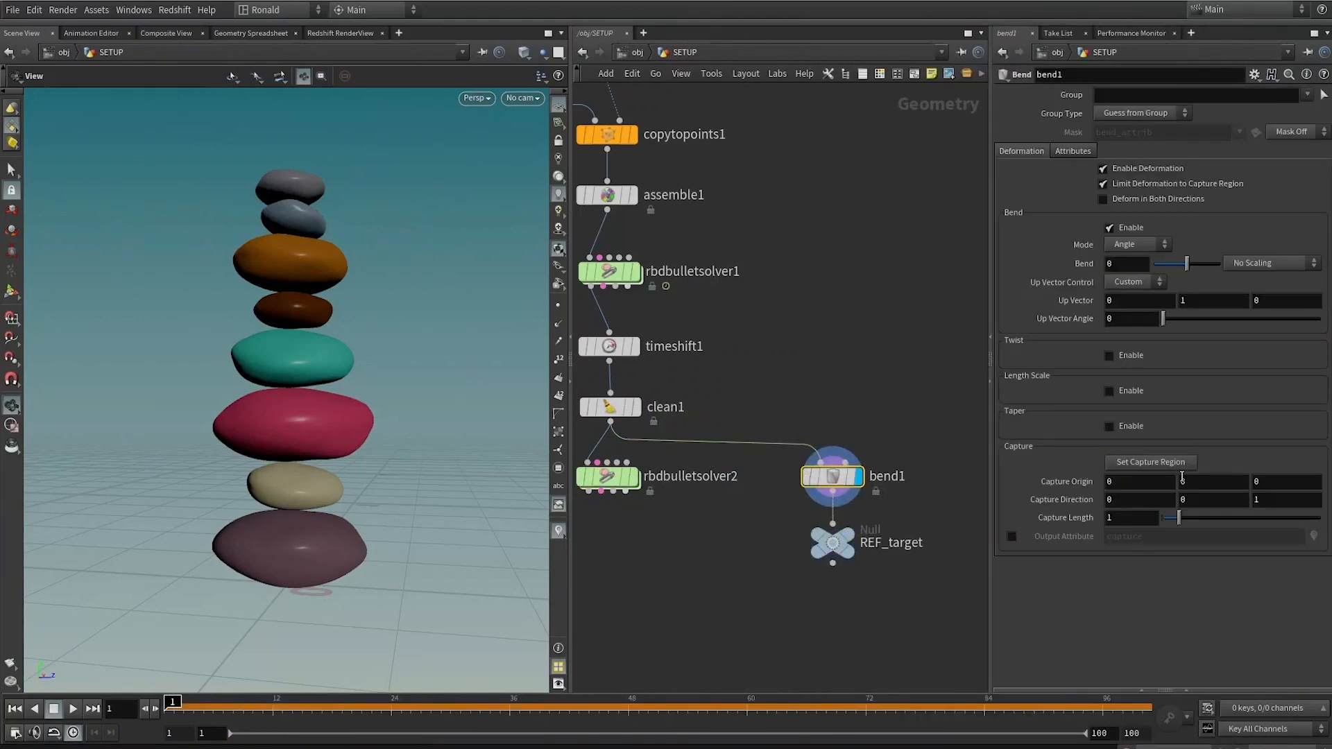
Set the Capture Direction of bend1 to 0, 1, 0
double_click(1184, 500)
type("1")
left_click_drag(1278, 506, 1248, 502)
left_click_drag(1247, 502, 1186, 498)
type("0")
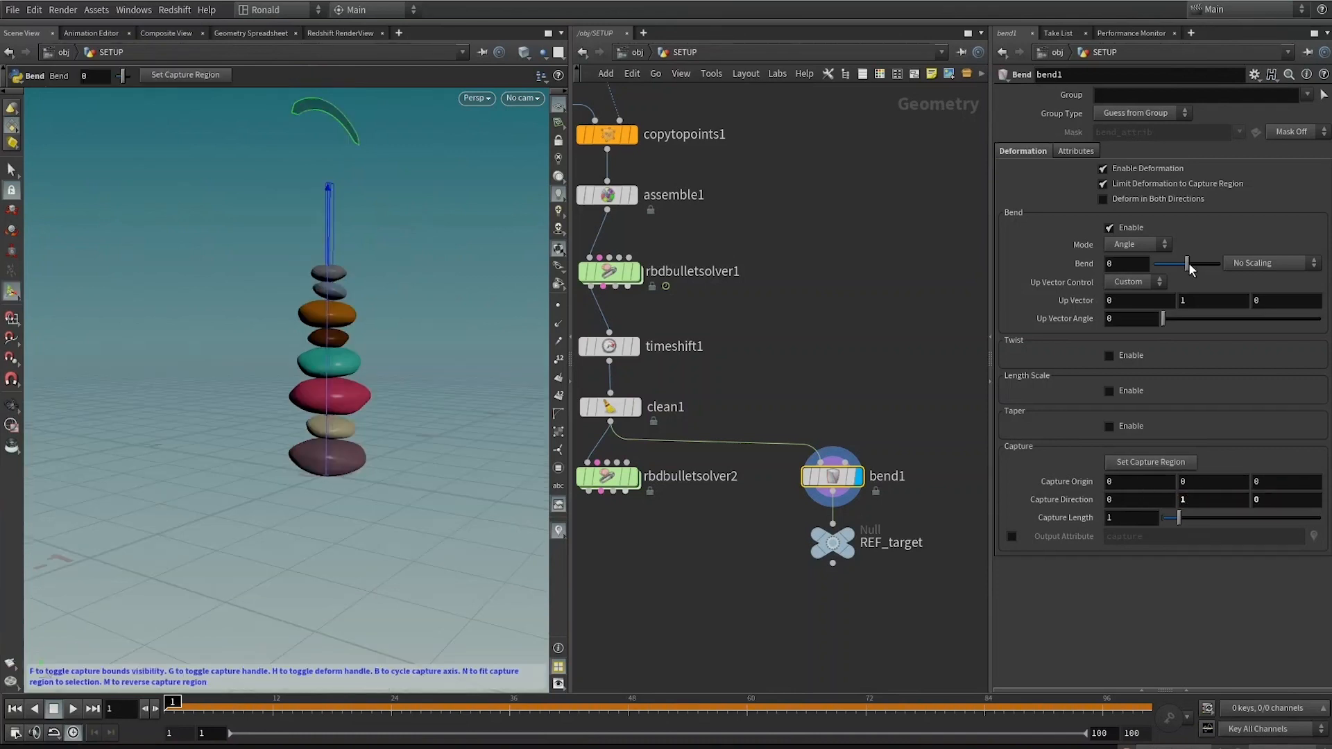
Test the Bend angle of bend1, set it to the expression sin($FF), and play the animation
mouse_move(1187, 265)
left_mouse_down()
mouse_move(1221, 262)
mouse_move(1146, 279)
mouse_move(1252, 271)
mouse_move(1147, 297)
mouse_move(1233, 280)
mouse_move(1079, 281)
mouse_move(1121, 291)
mouse_move(1262, 266)
mouse_move(1164, 268)
mouse_move(1175, 261)
left_mouse_up()
left_click(1129, 267)
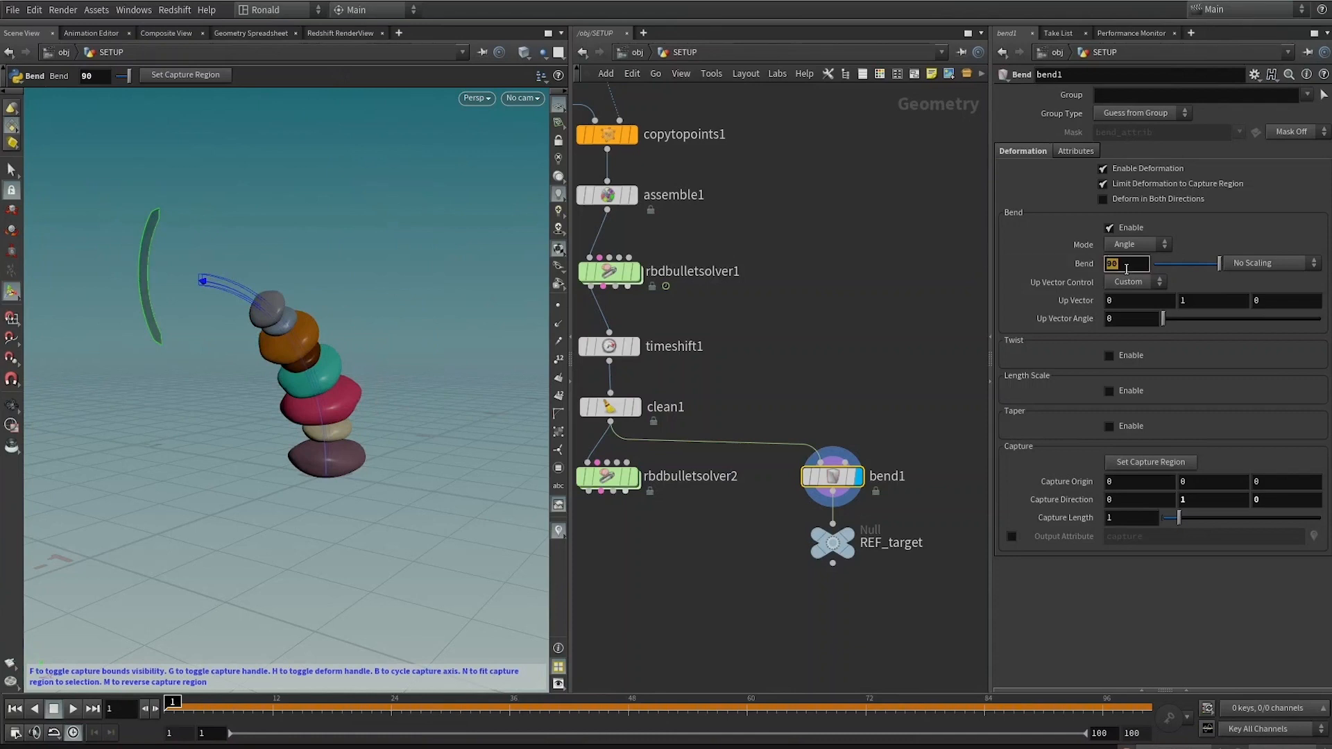
type("sin")
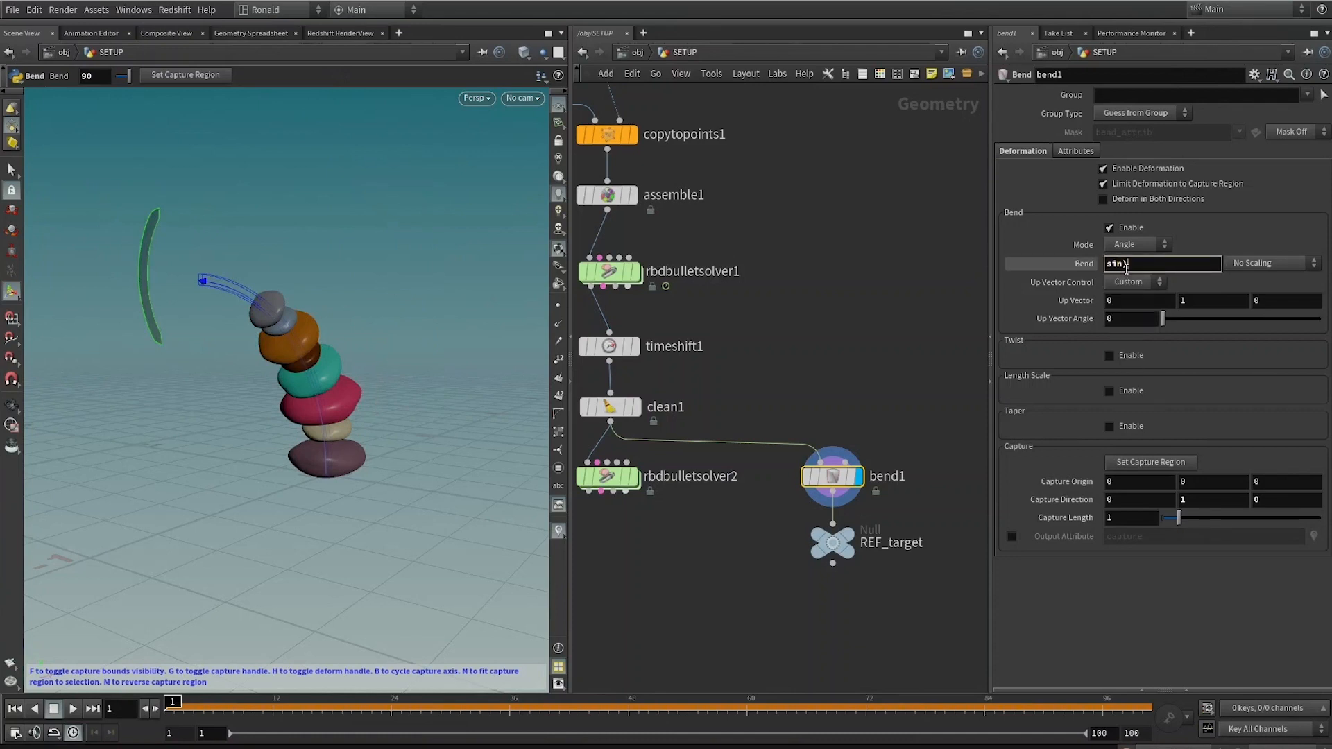
type("($FF)")
key("Return")
key("Up")
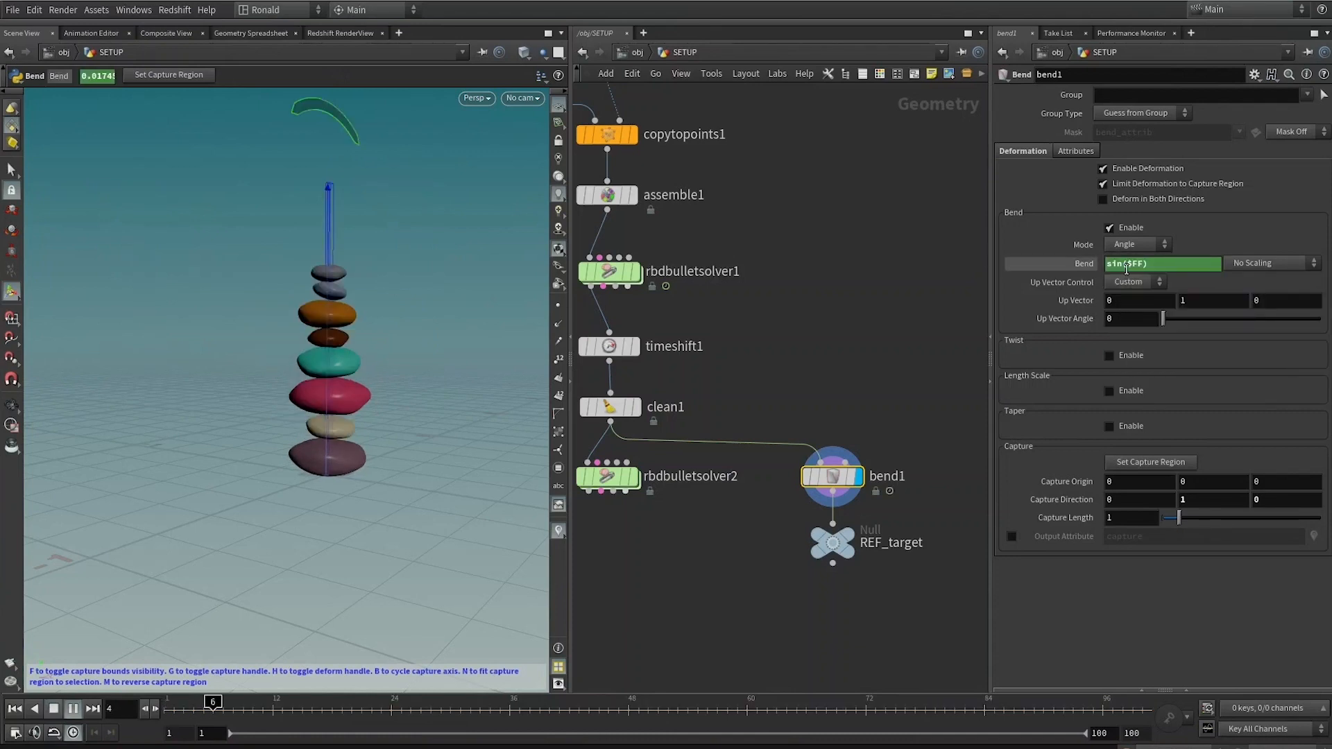
Increase the bending amplitude by changing bend1's Bend expression to sin($FF)*60
left_click(1180, 262)
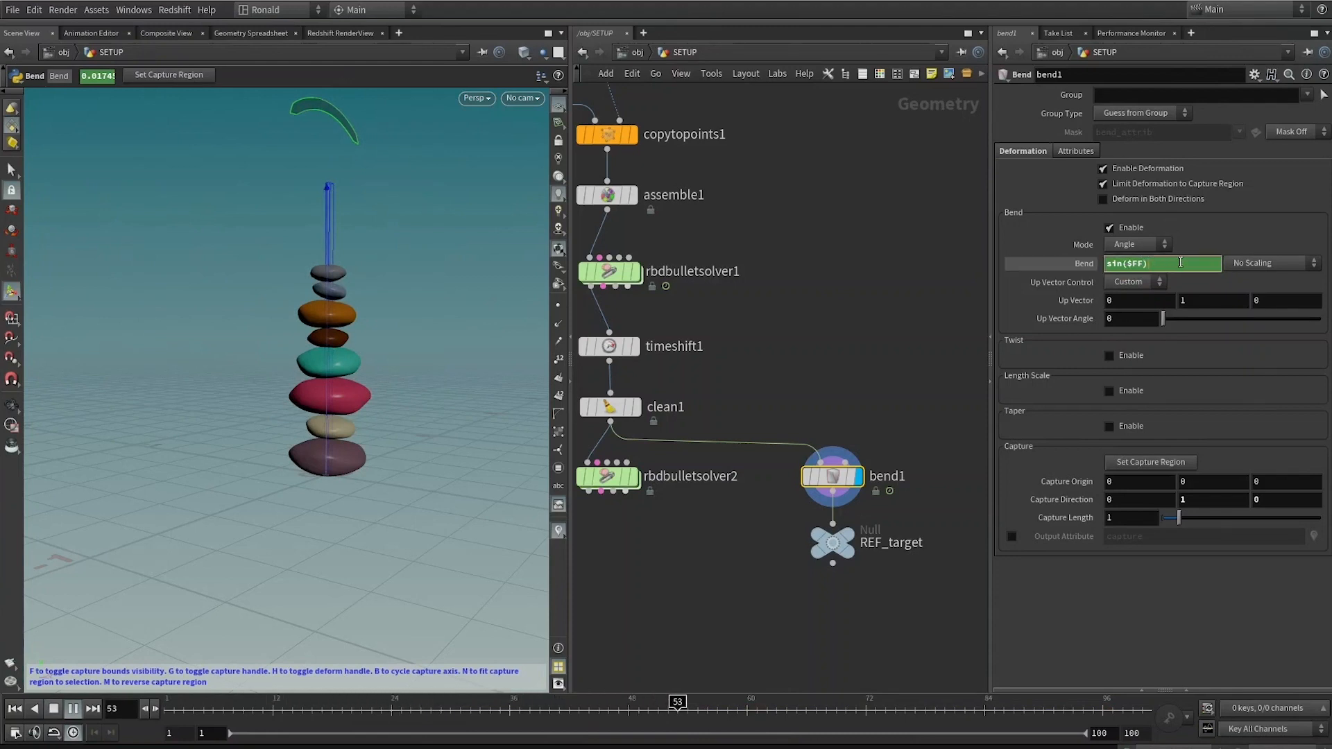
type("*60")
key("Return")
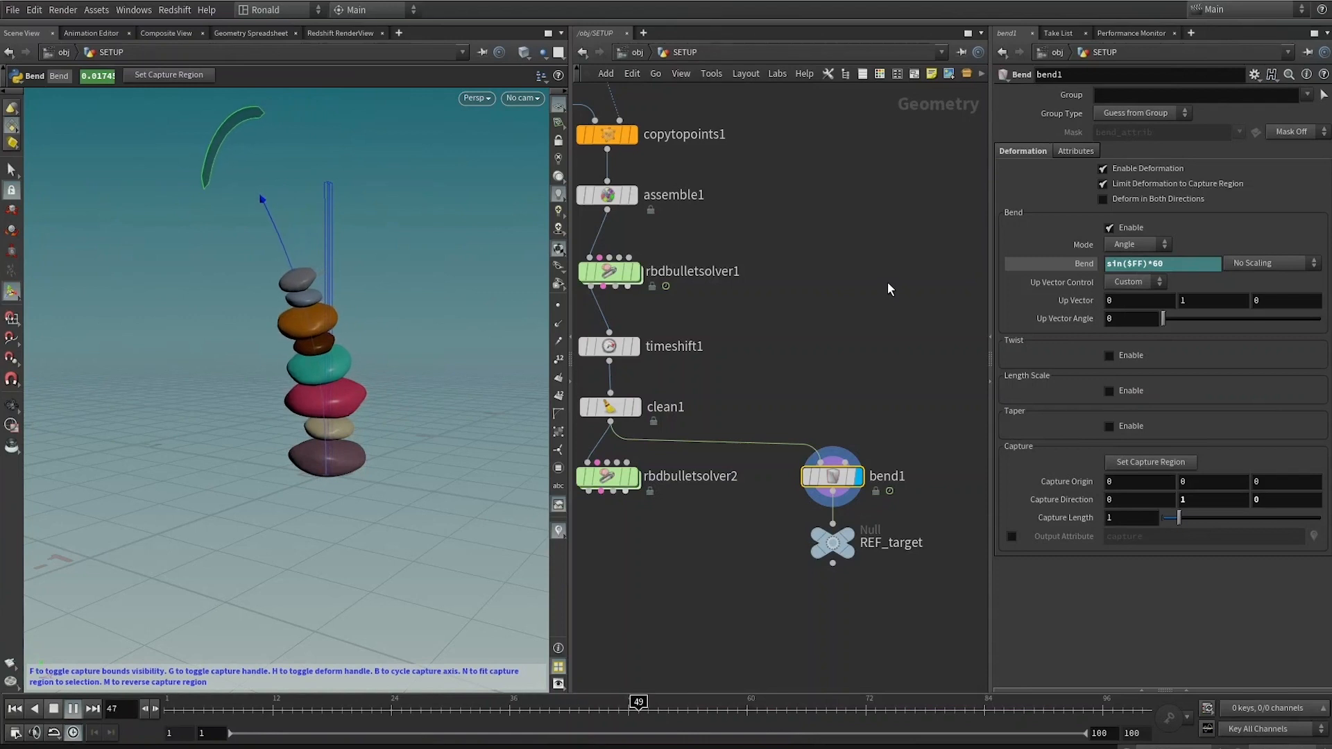
Change bend1's Bend expression to sin($FF*30)*60, reduce the frame multiplier to 10, and stop playback at frame 1
left_click(1148, 266)
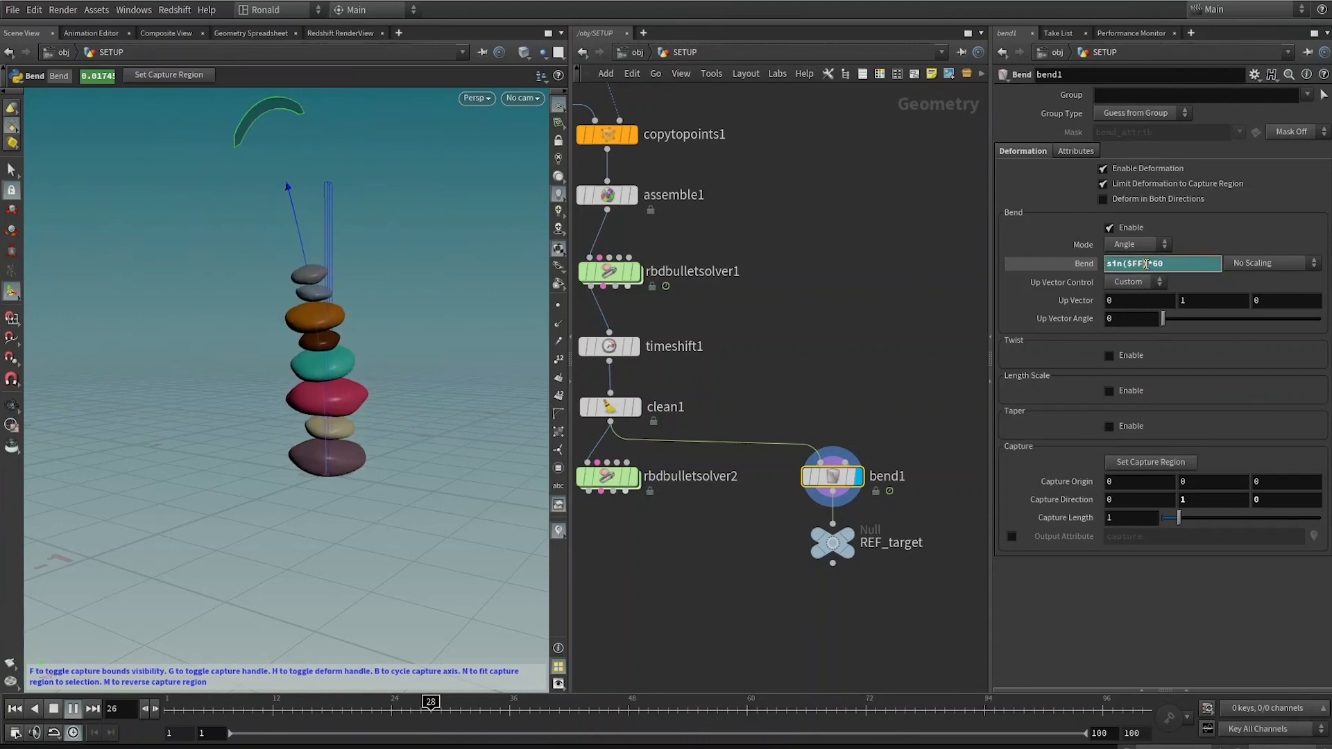
type("*")
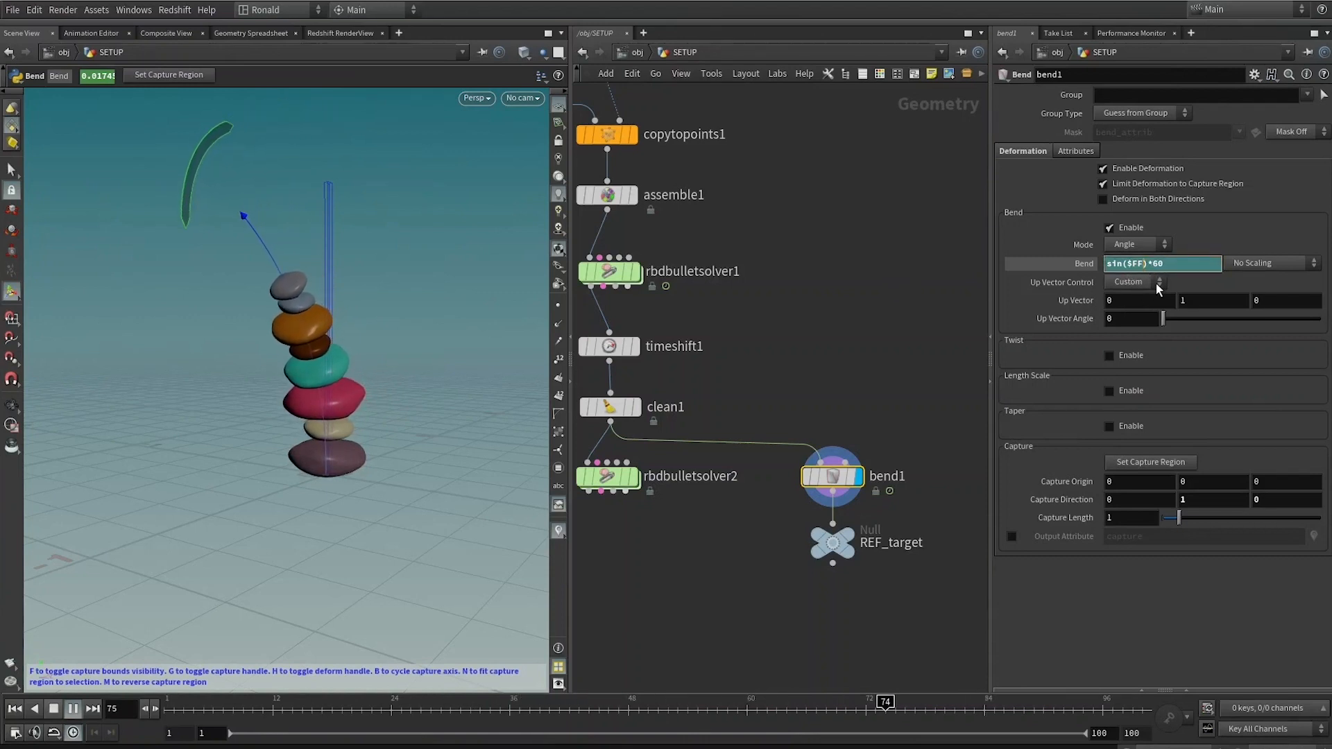
type("30")
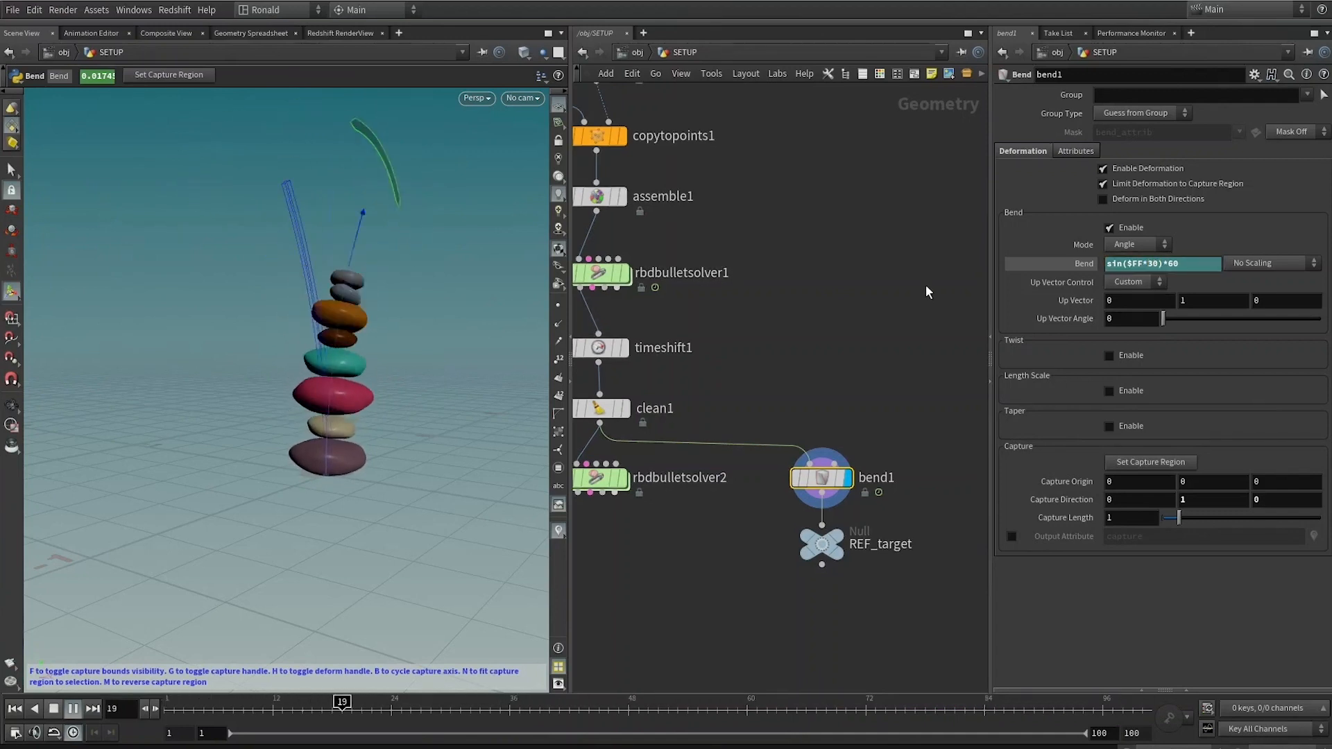
key("BackSpace")
key("BackSpace")
type("1")
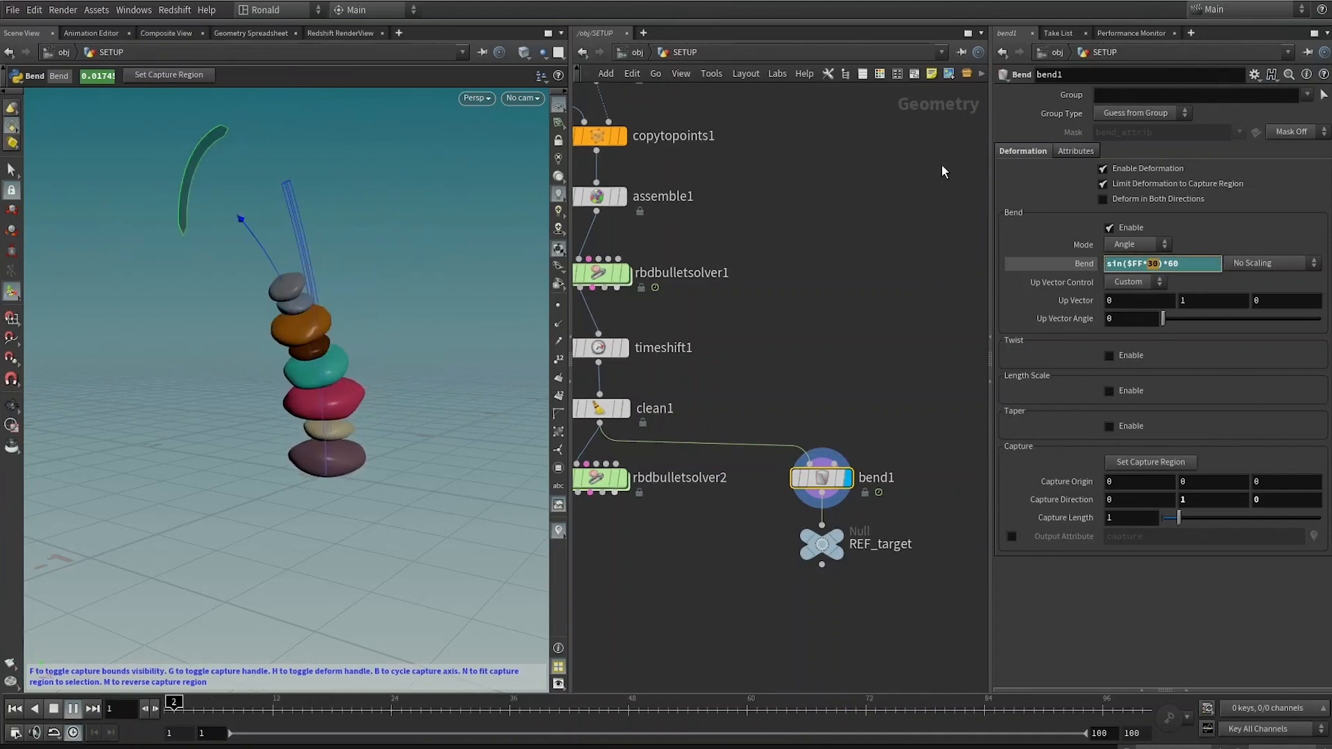
type("0")
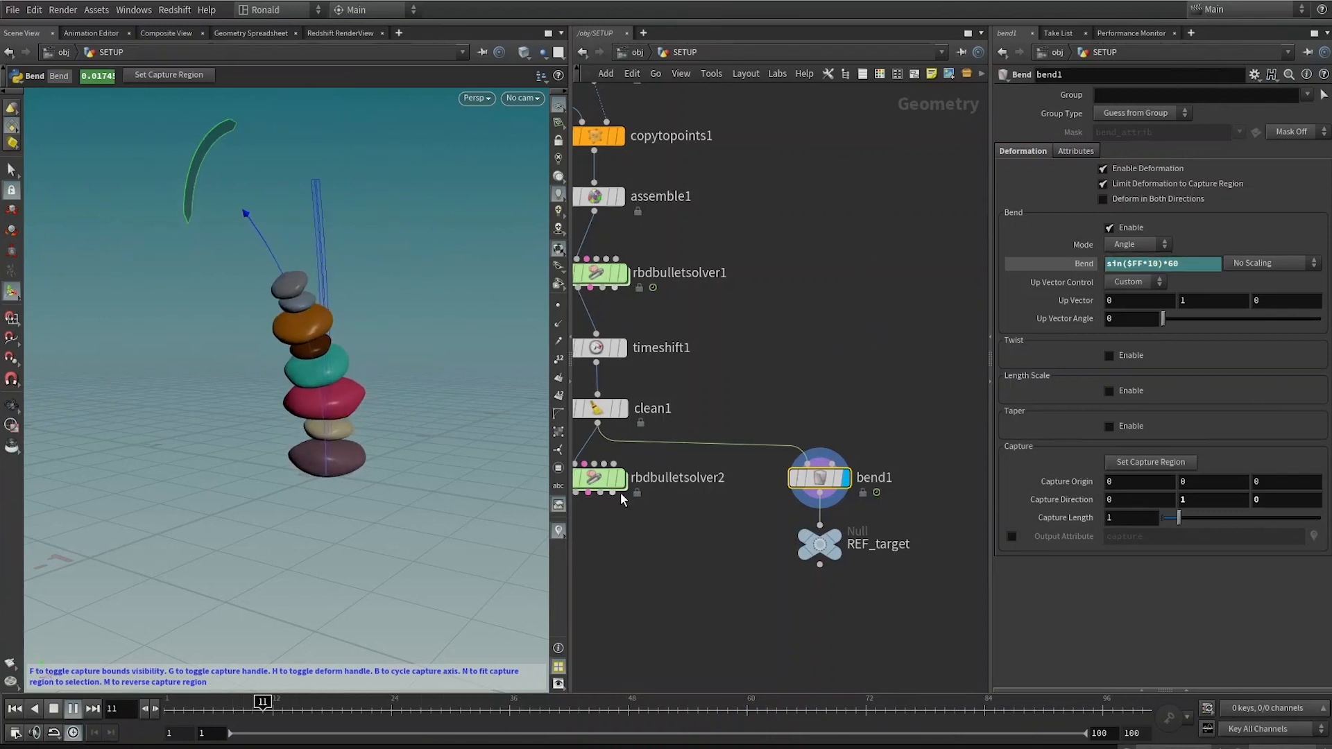
left_click(71, 707)
mouse_move(170, 710)
left_mouse_down()
mouse_move(601, 707)
mouse_move(172, 708)
left_mouse_up()
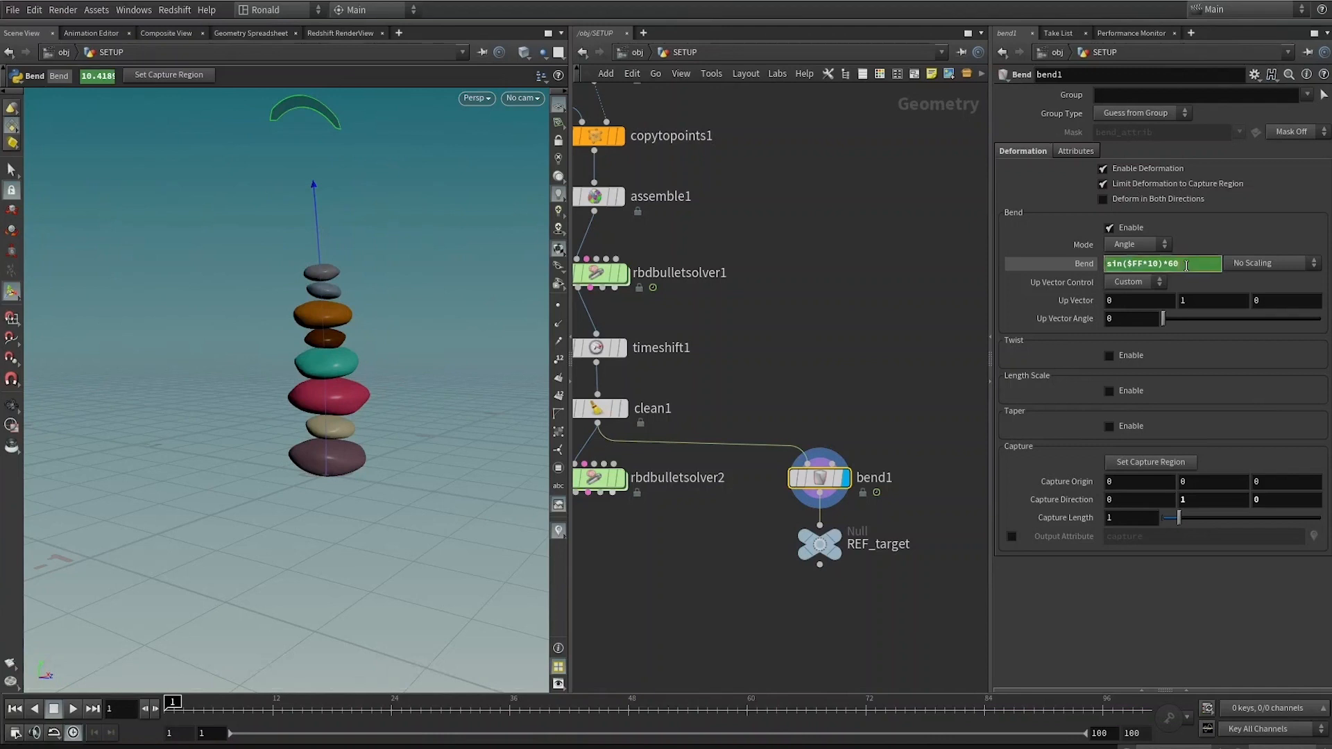
Multiply bend1's Bend expression by ($FF/$FEND) and scrub from frame 1 to frame 100 to check the motion
type("*")
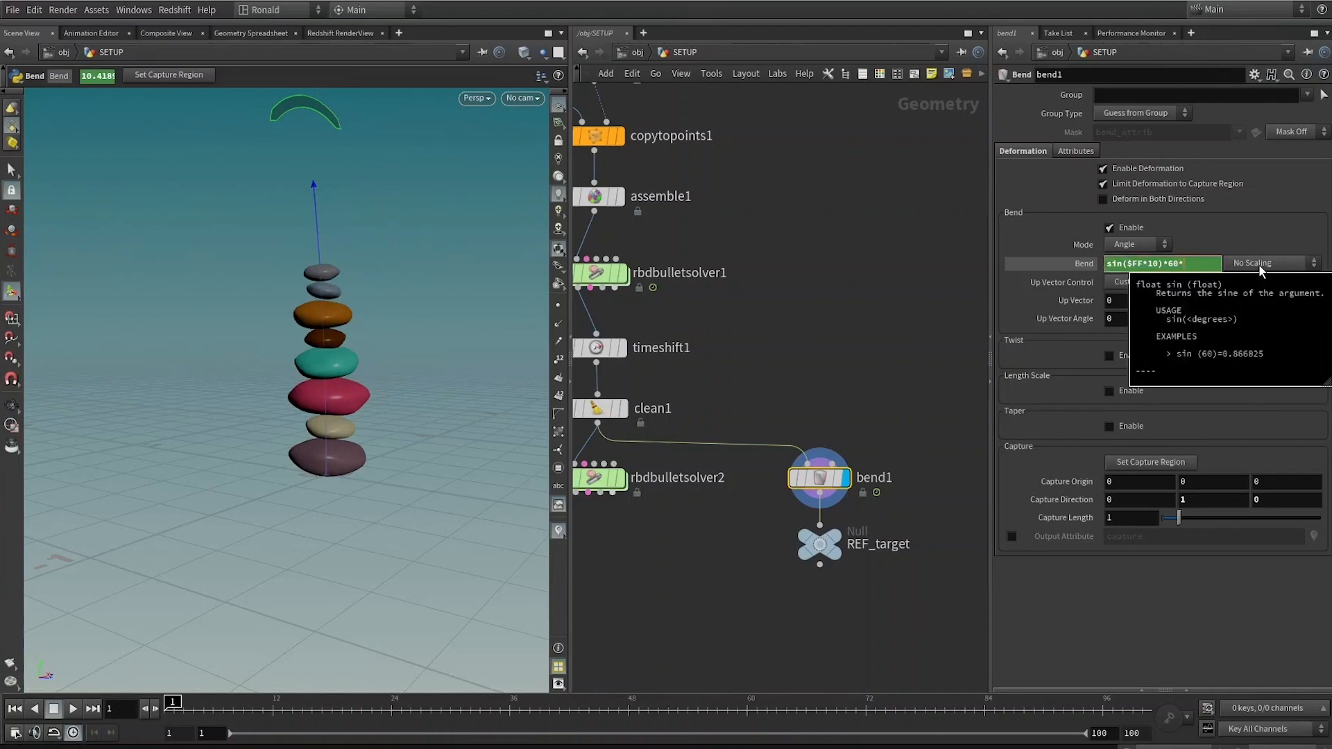
type("($FF/$FF")
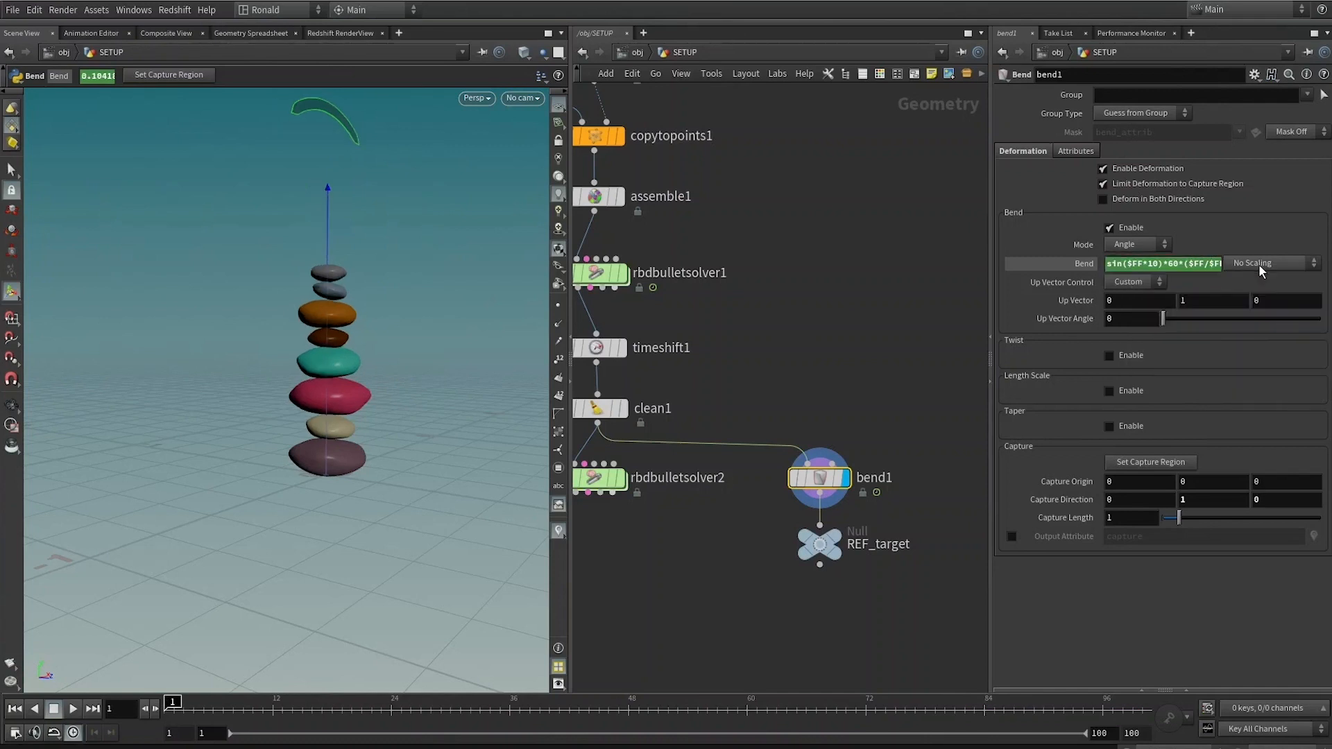
left_click_drag(172, 706, 1144, 697)
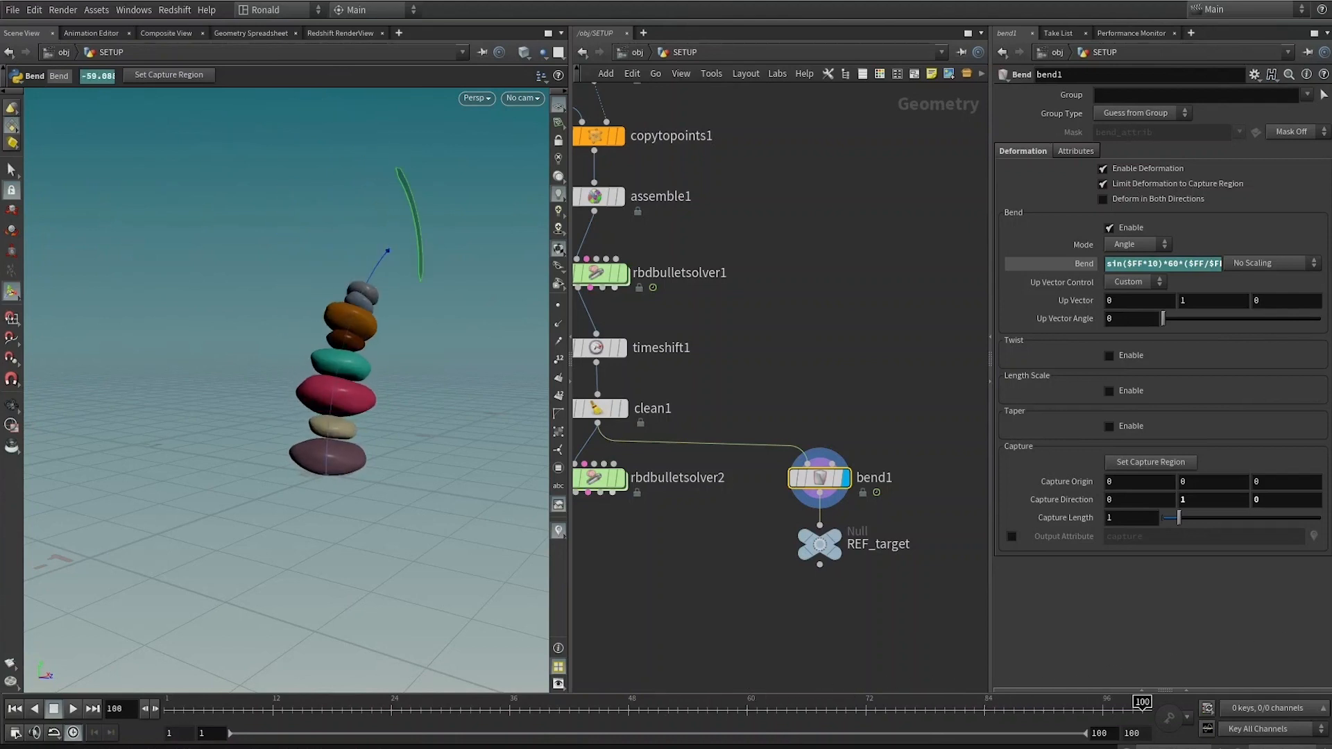
Replace the multiplier in bend1's Bend expression with fit01($FF/$FEND,1,0), play the fading sway, and return to frame 1
left_click_drag(1201, 265, 1243, 253)
left_click(1175, 267)
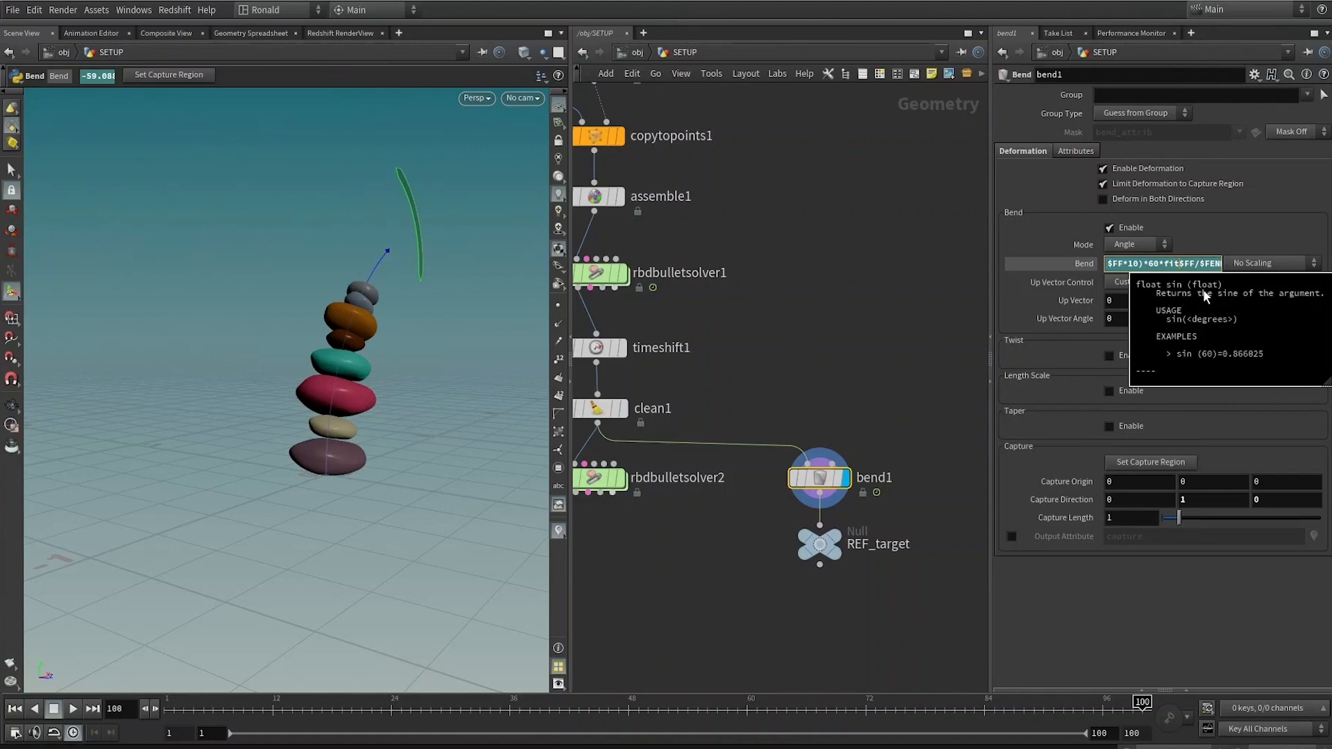
type("(")
key("End")
type(",")
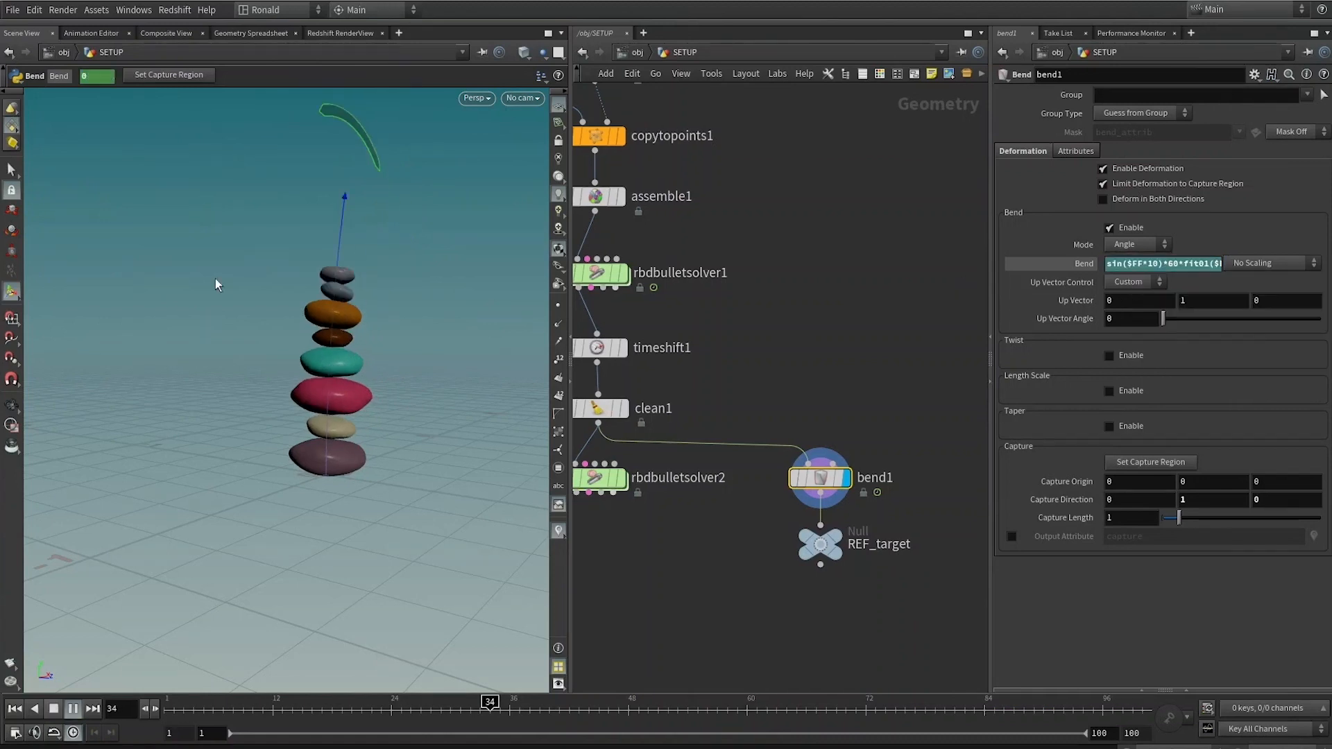
left_click_drag(174, 709, 157, 733)
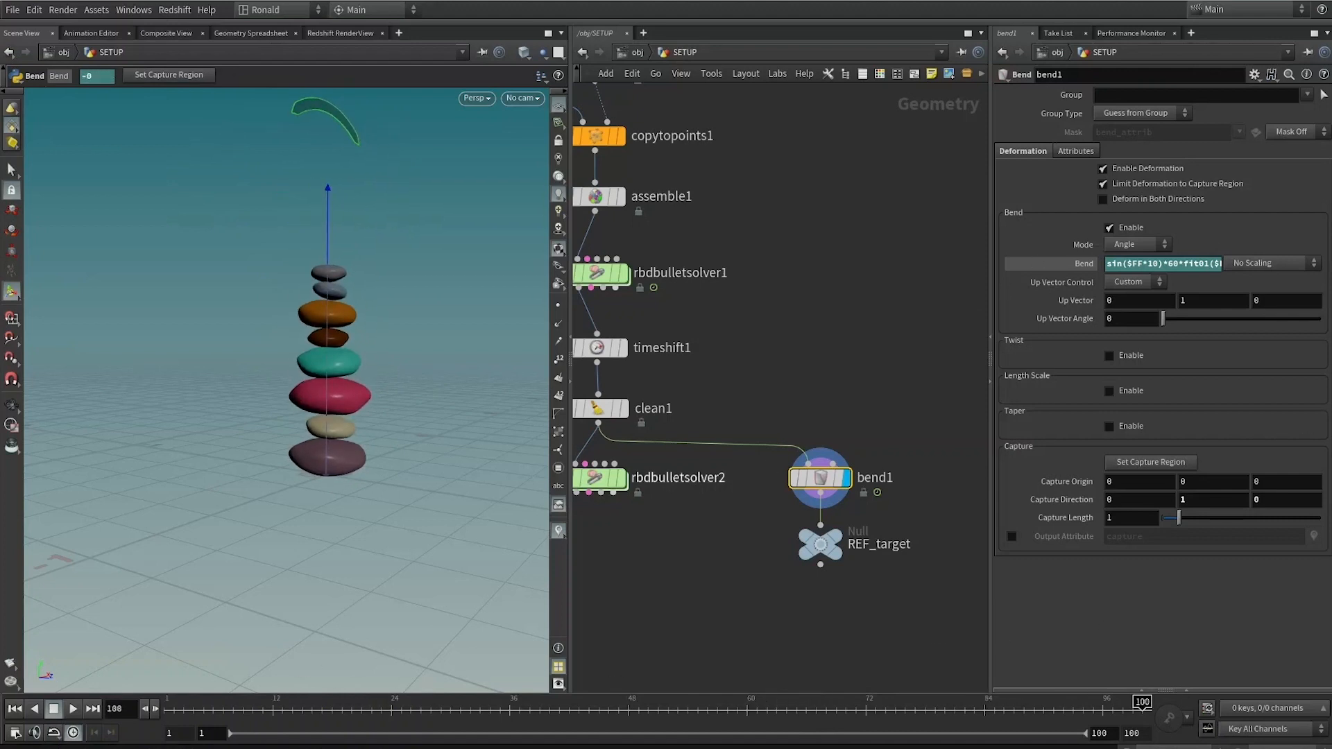
mouse_move(175, 711)
left_mouse_down()
mouse_move(515, 710)
mouse_move(167, 710)
left_mouse_up()
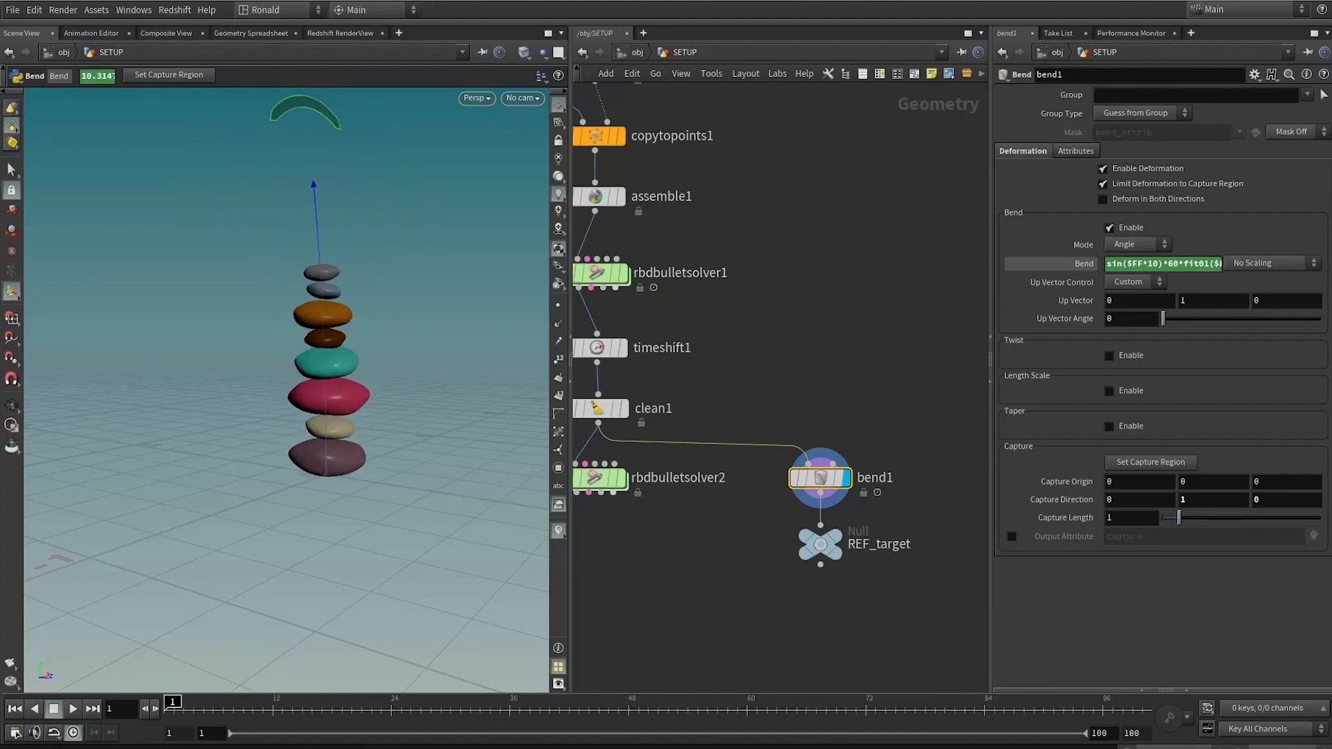
Subtract the frame 1 result of about 10.3147 from bend1's Bend expression and scrub to frame 55
left_click_drag(282, 398, 241, 350, "alt")
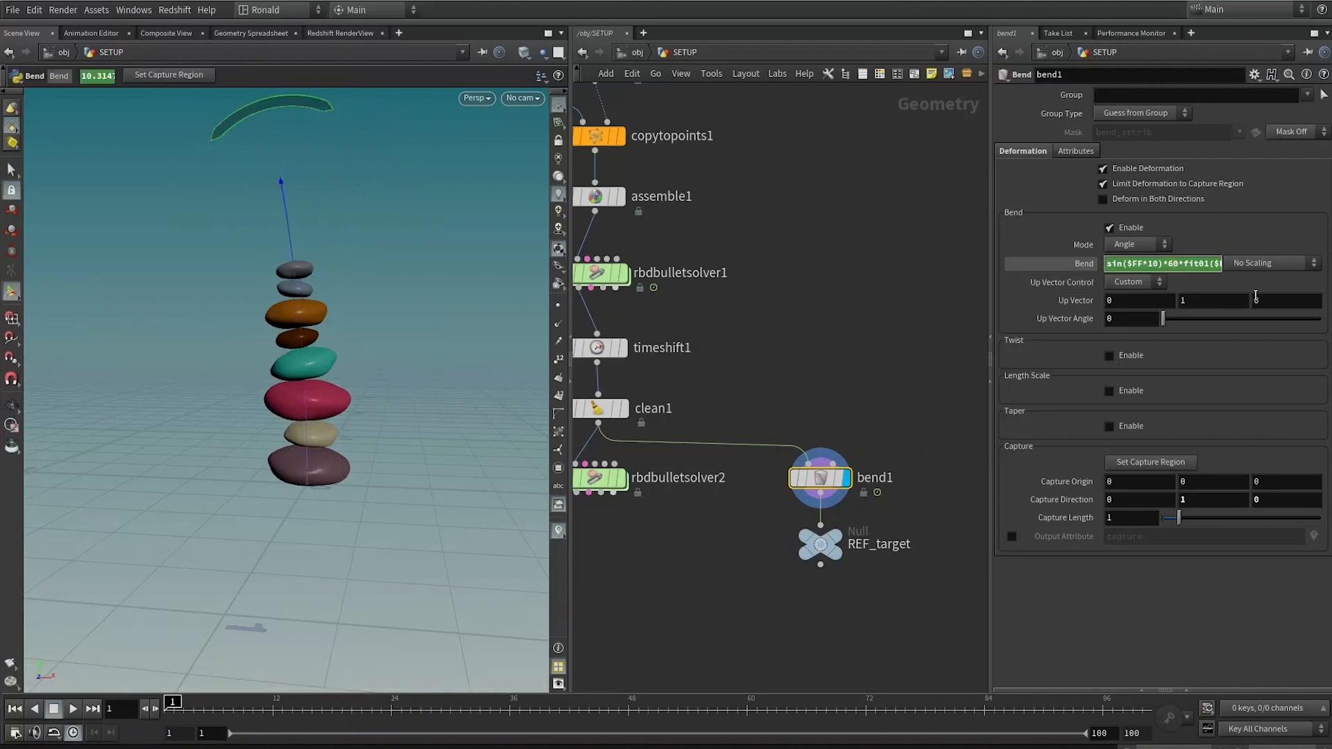
left_click(1083, 264)
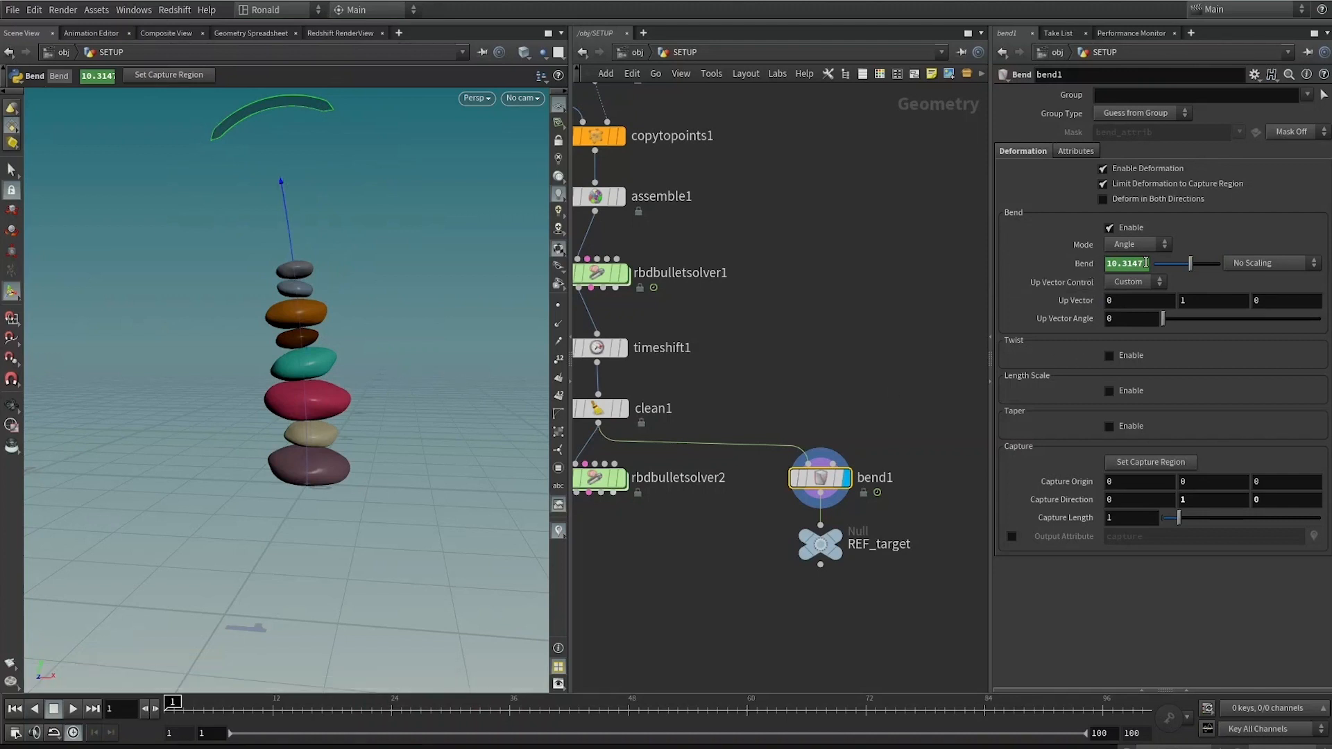
left_click(1090, 263)
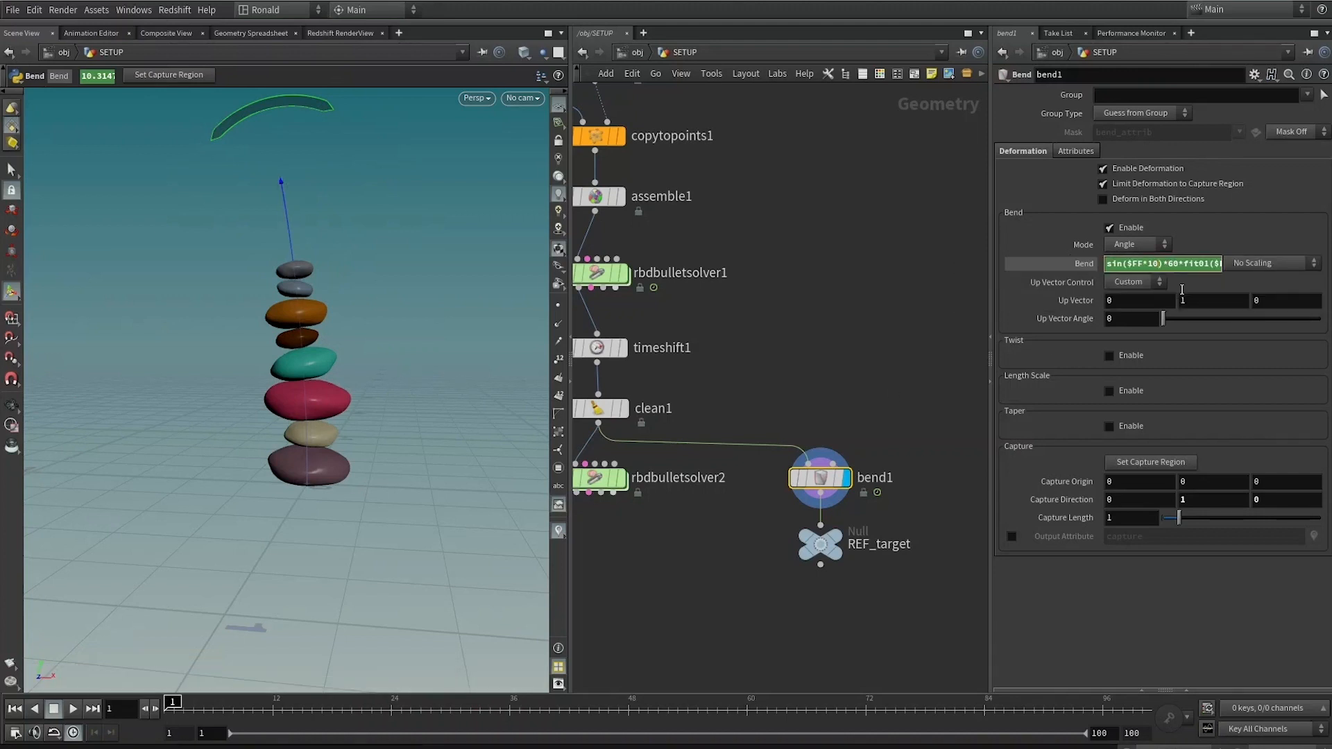
type("*rand($FF)")
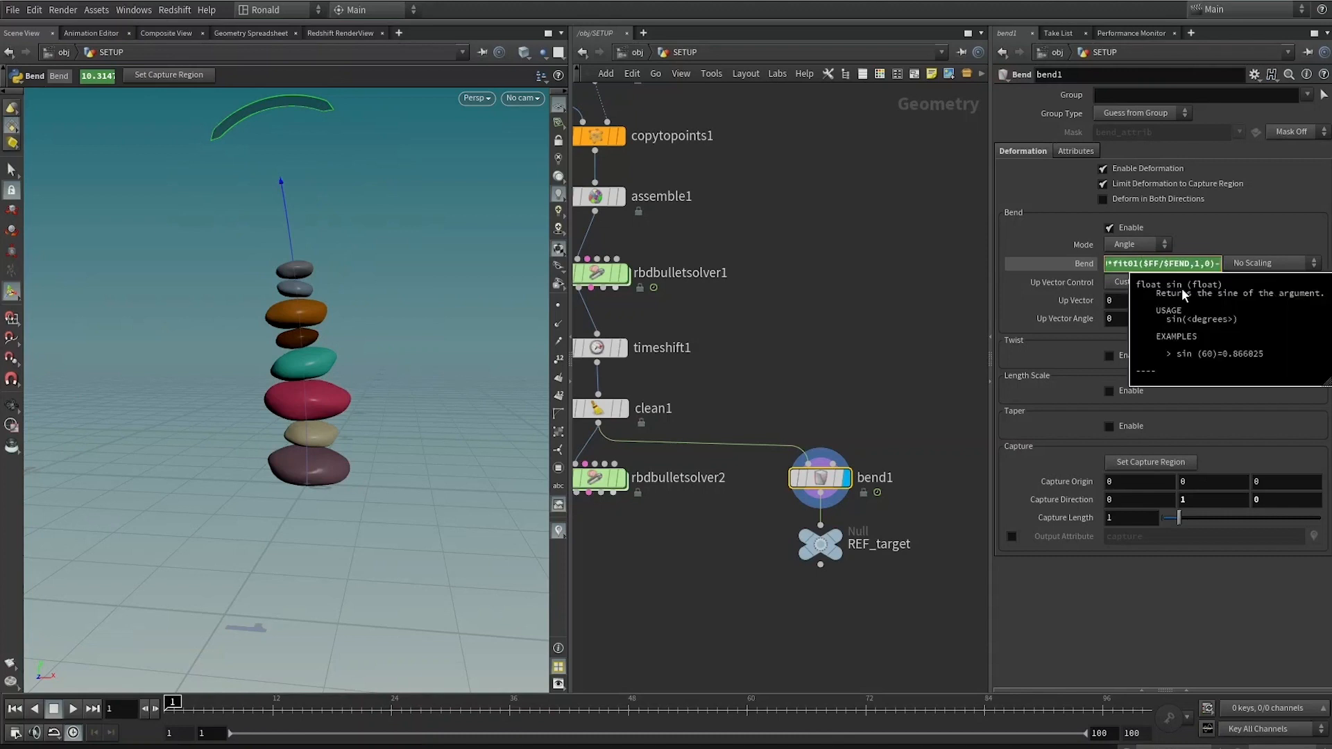
key("Return")
left_click(1027, 269)
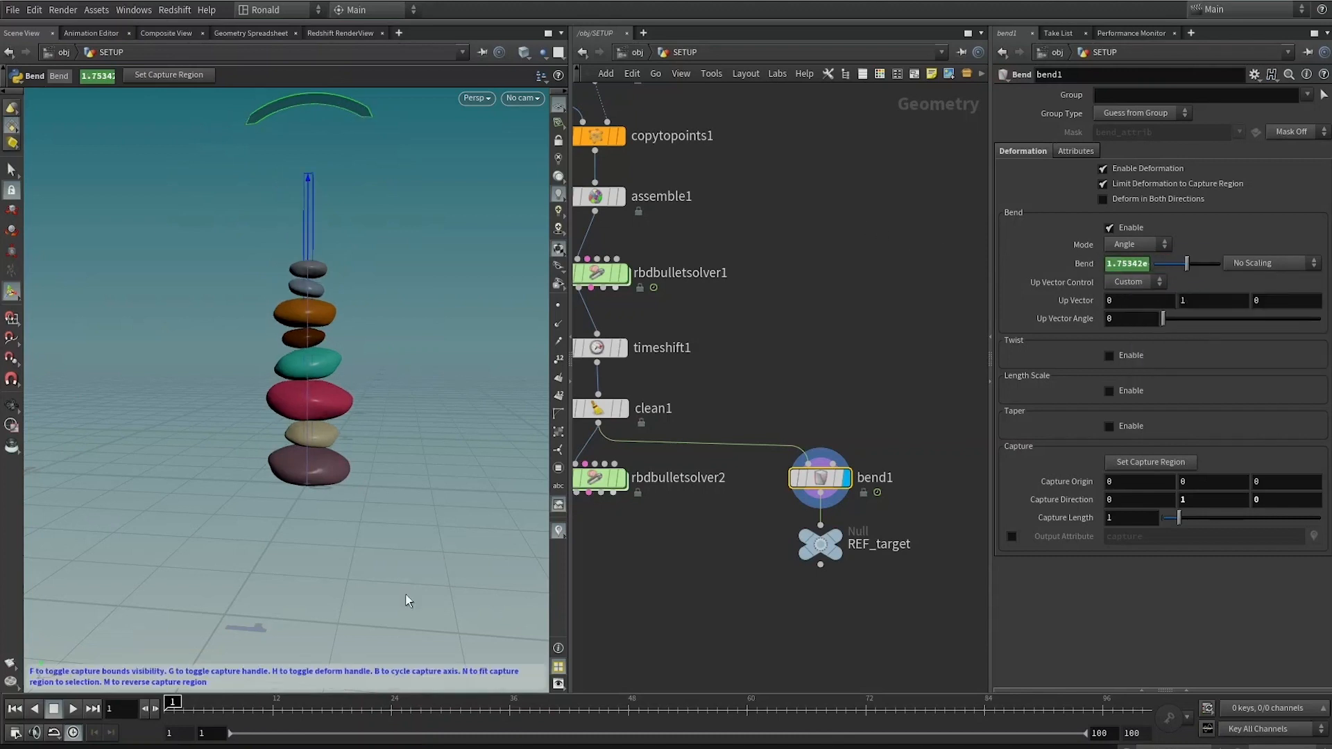
left_click_drag(172, 702, 698, 649)
Display REF_target and rbdbulletsolver2, play the simulation, and display bend1 to play its target motion for comparison
middle_click_drag(632, 507, 688, 491)
left_click(893, 529)
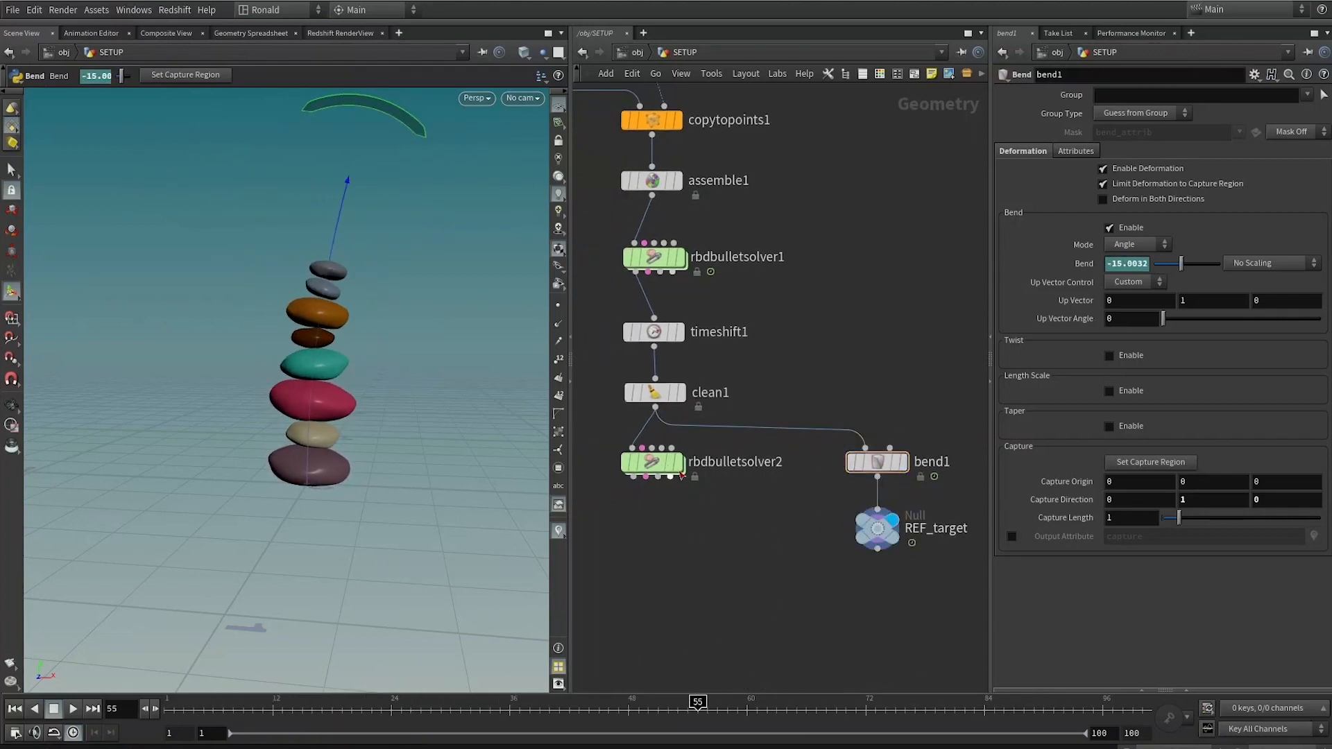
left_click(653, 460)
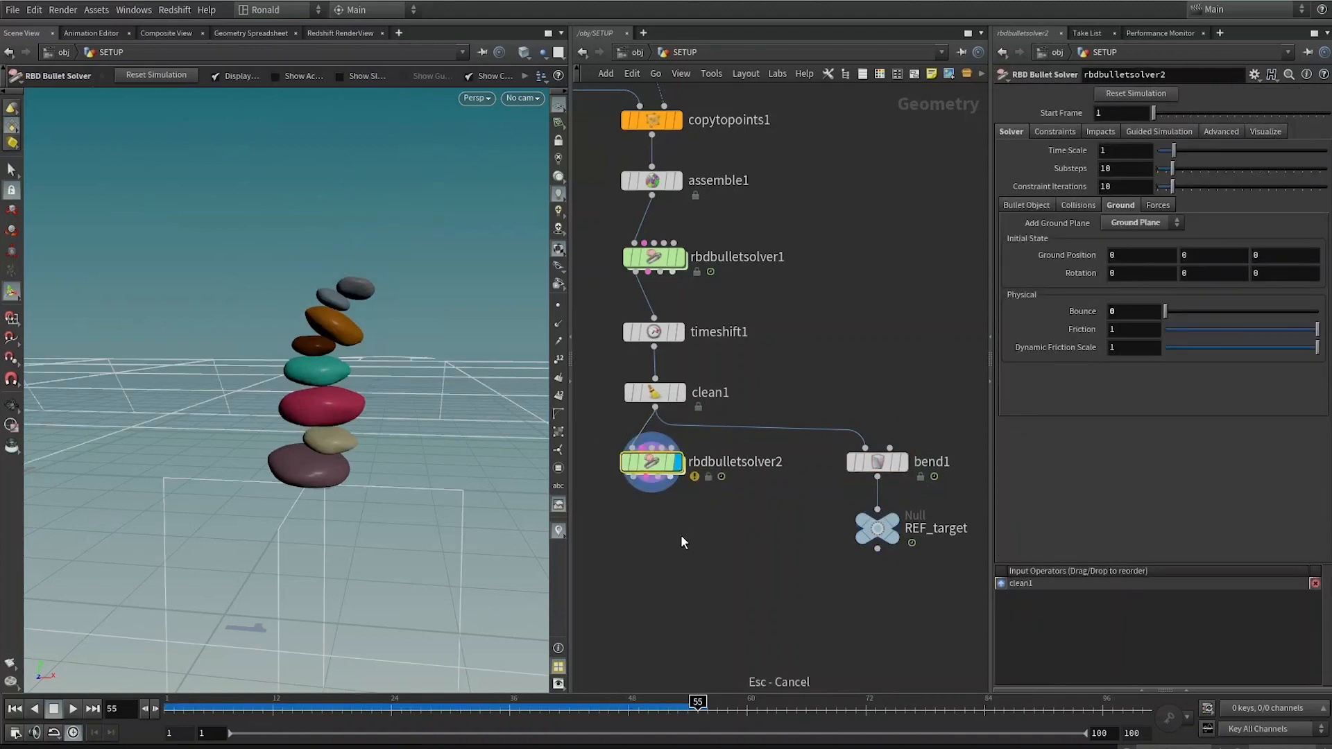
key("Up")
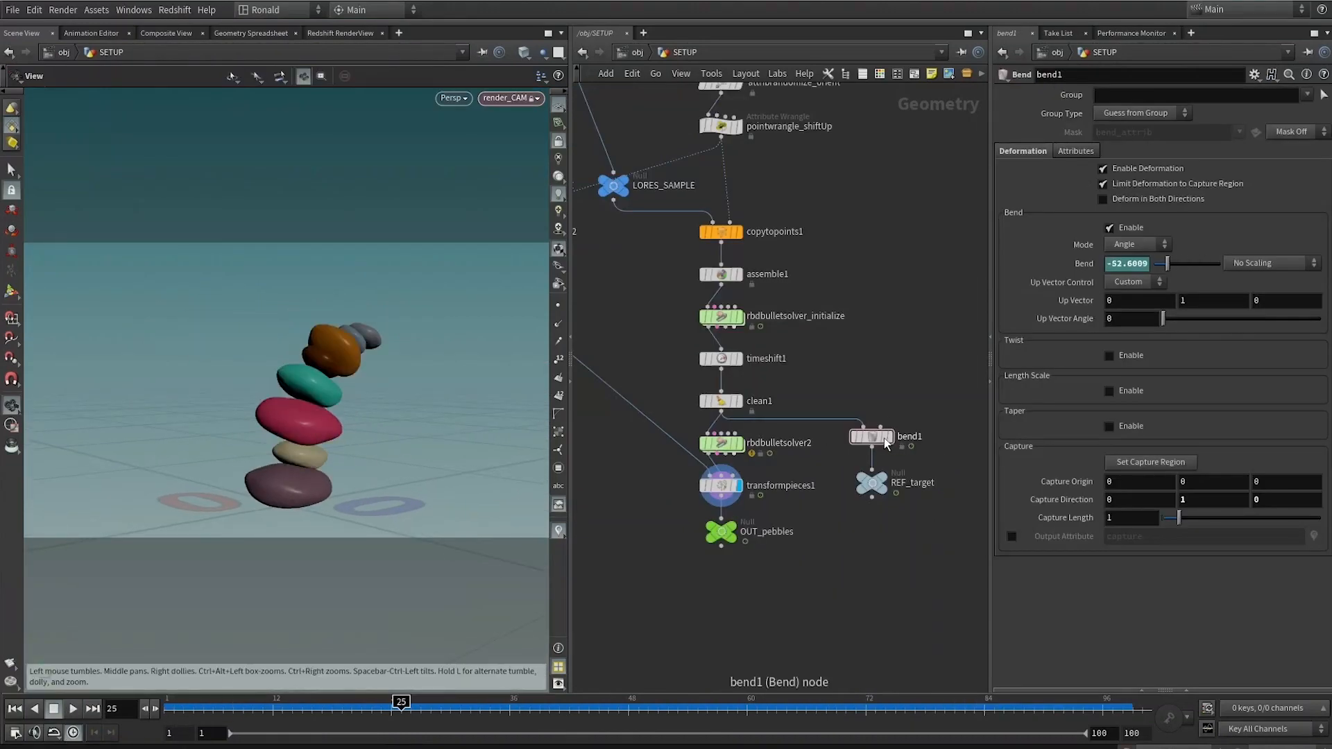
left_click(892, 436)
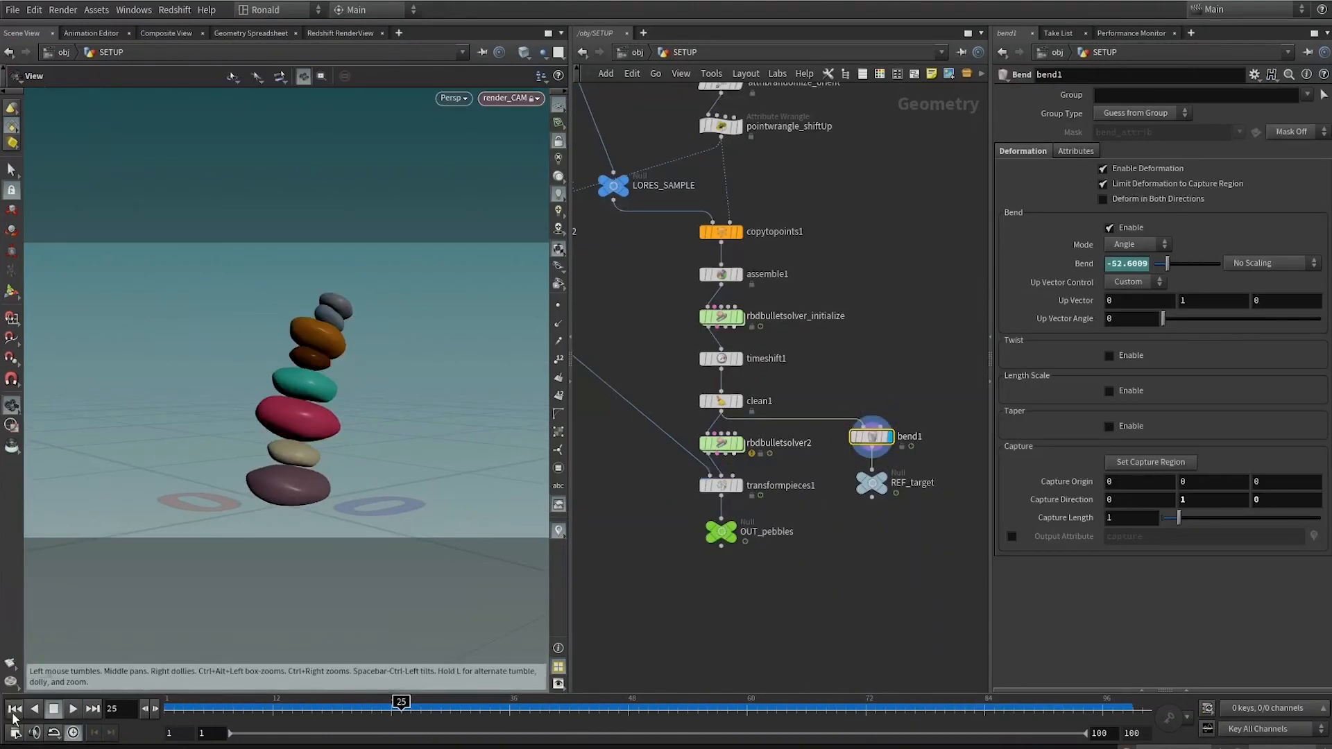
left_click(73, 708)
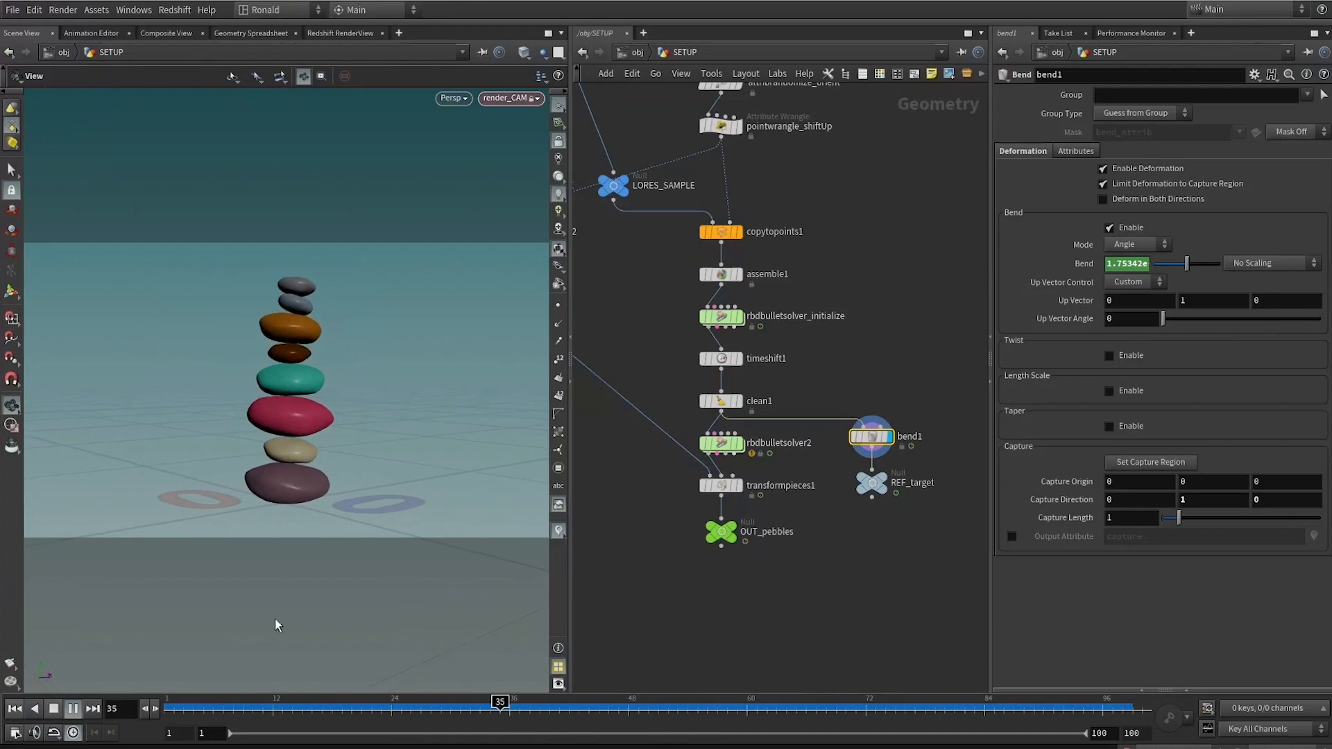
Move REF_target down, insert a Transform node between bend1 and REF_target, and rename it transform_rotate
left_click_drag(872, 516, 872, 518)
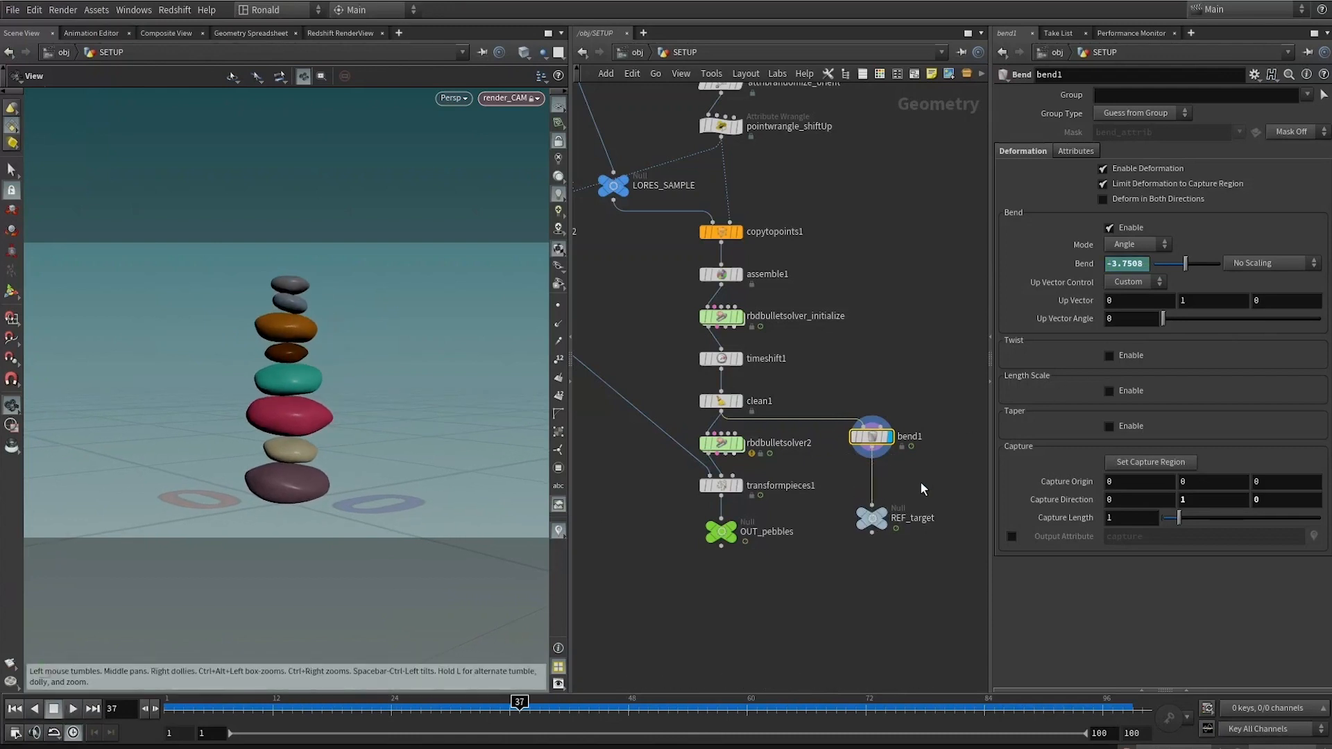
key("Tab")
type("tra")
left_click(1079, 60)
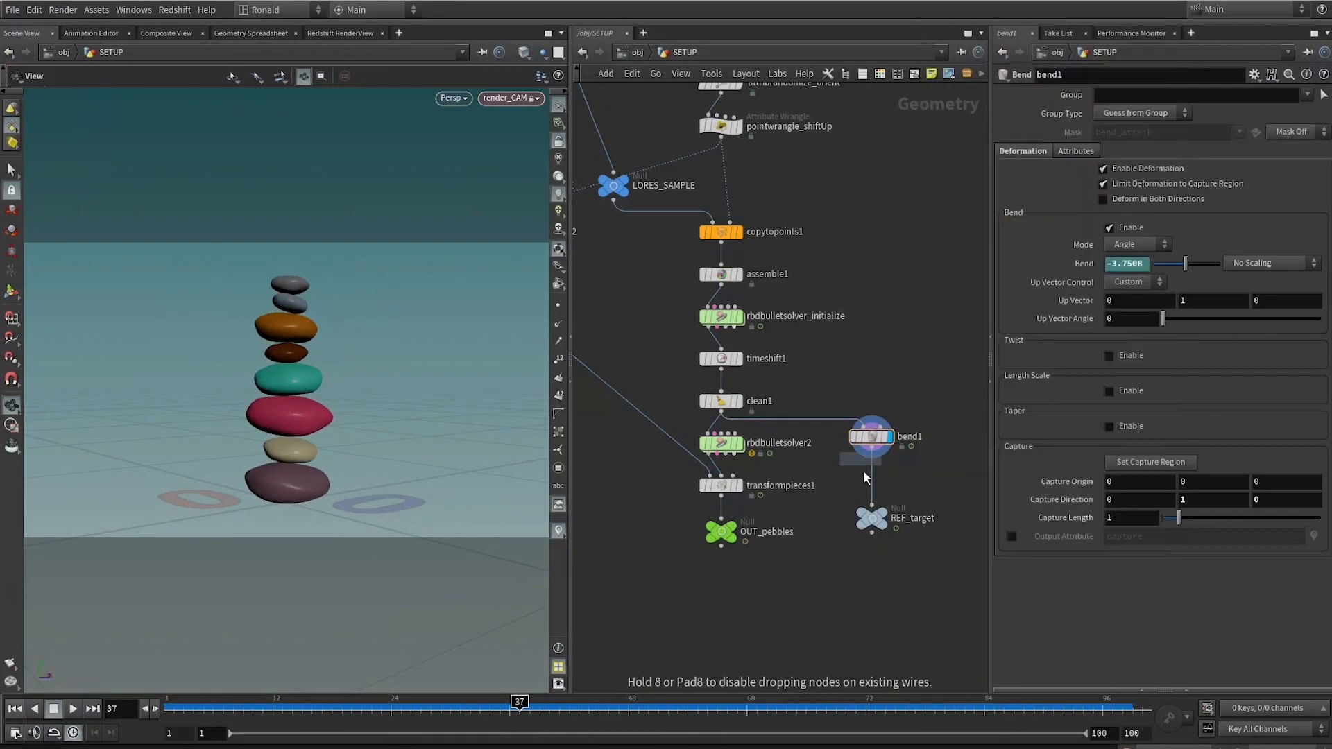
left_click(878, 469)
double_click(922, 478)
key("BackSpace")
type("_")
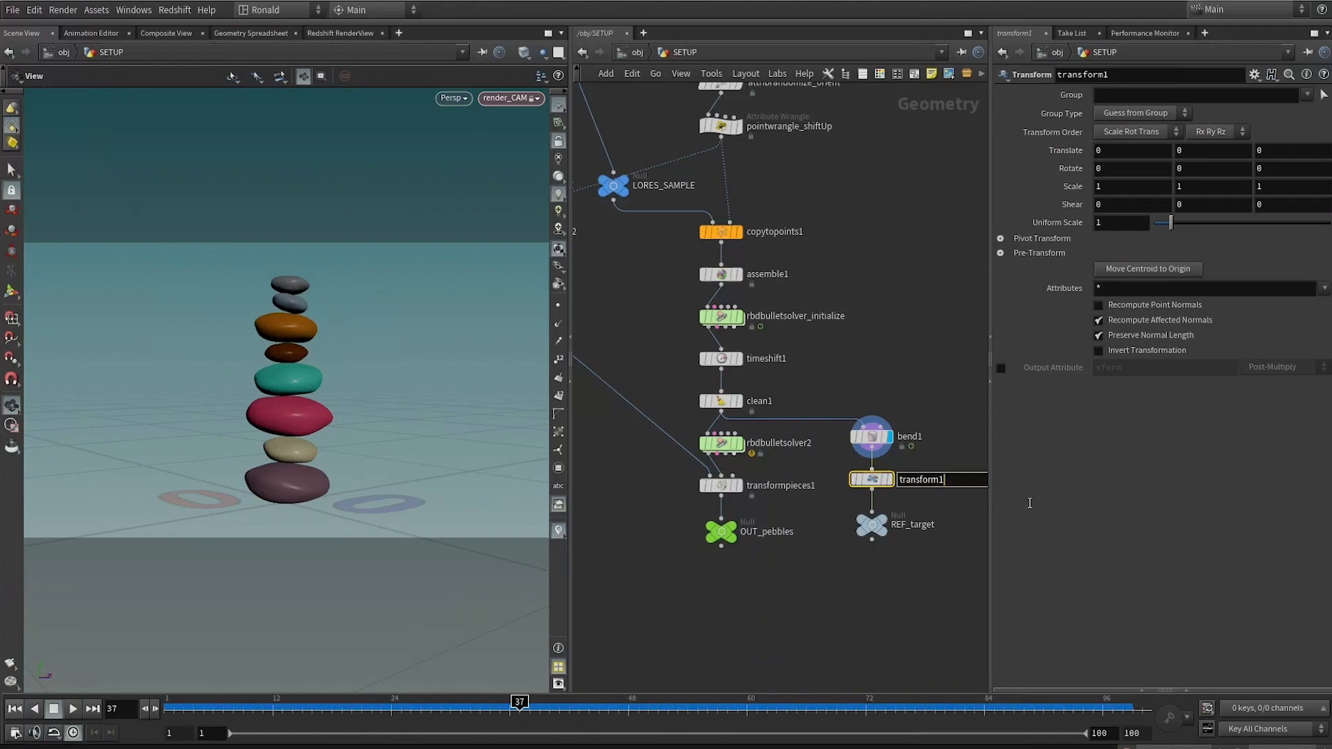
type("rotate")
Set the Y rotation of transform_rotate to $FF, play the animation, and extend the expression to $FF*10
left_click(1215, 171)
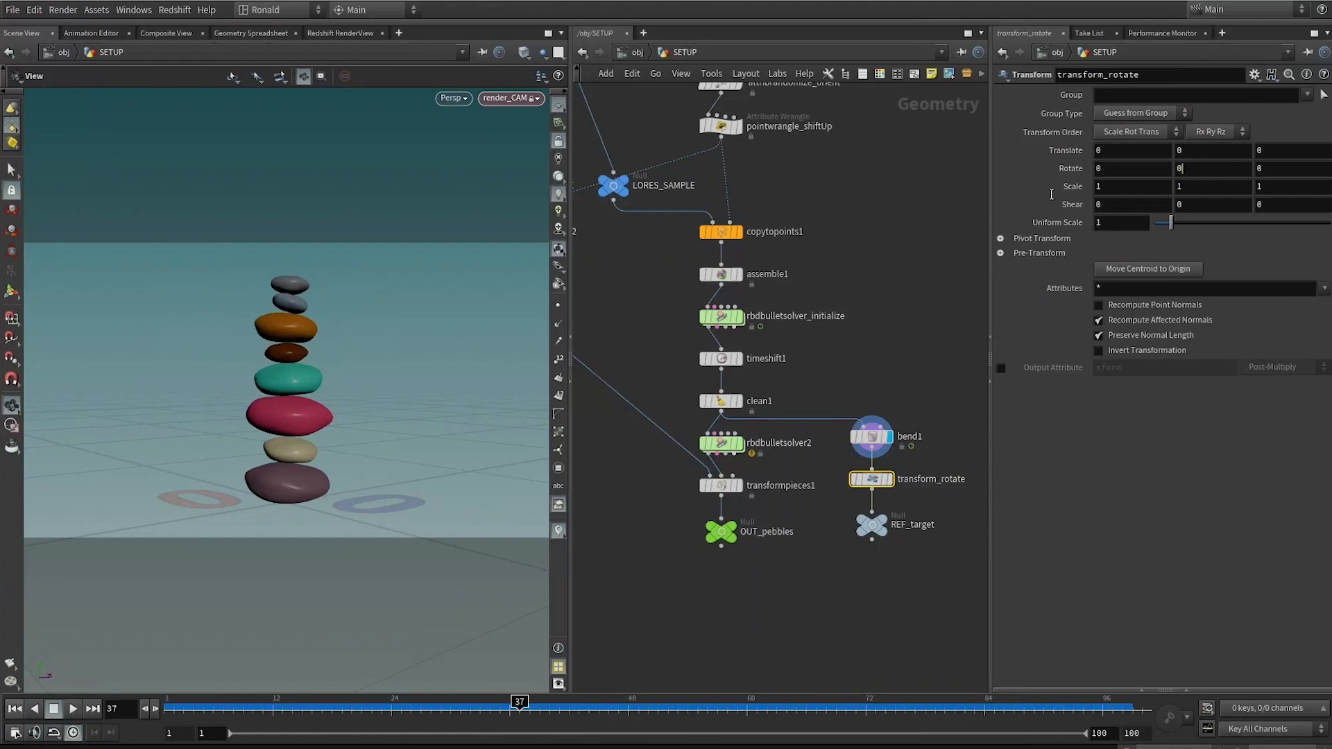
type("$FF")
key("Return")
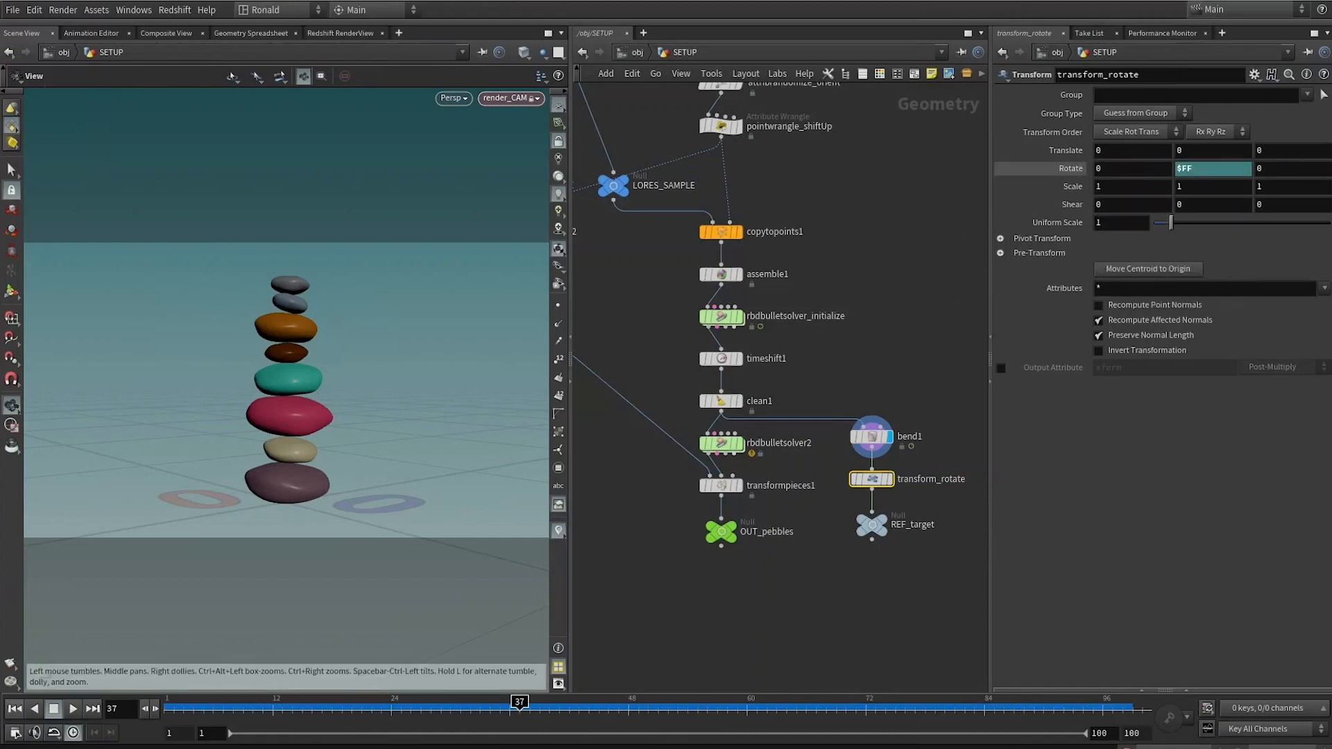
left_click(72, 708)
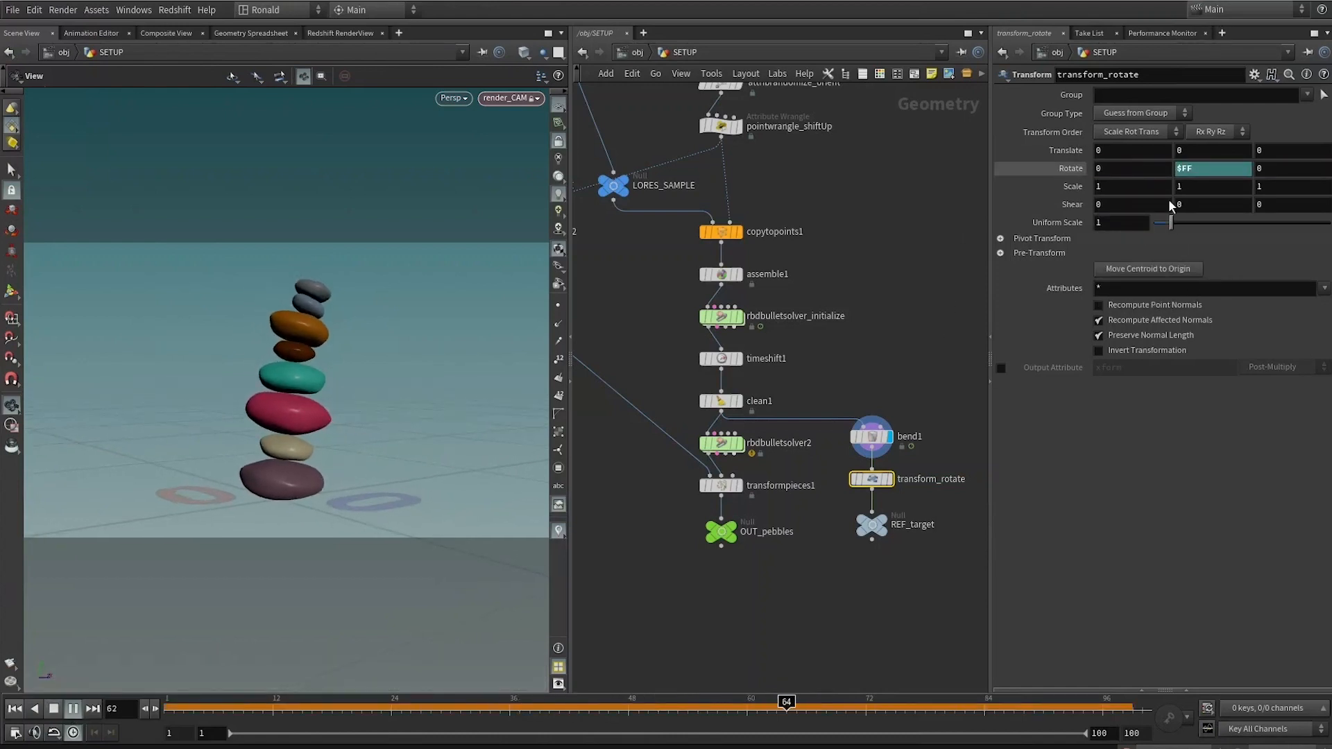
left_click(1217, 172)
type("*10")
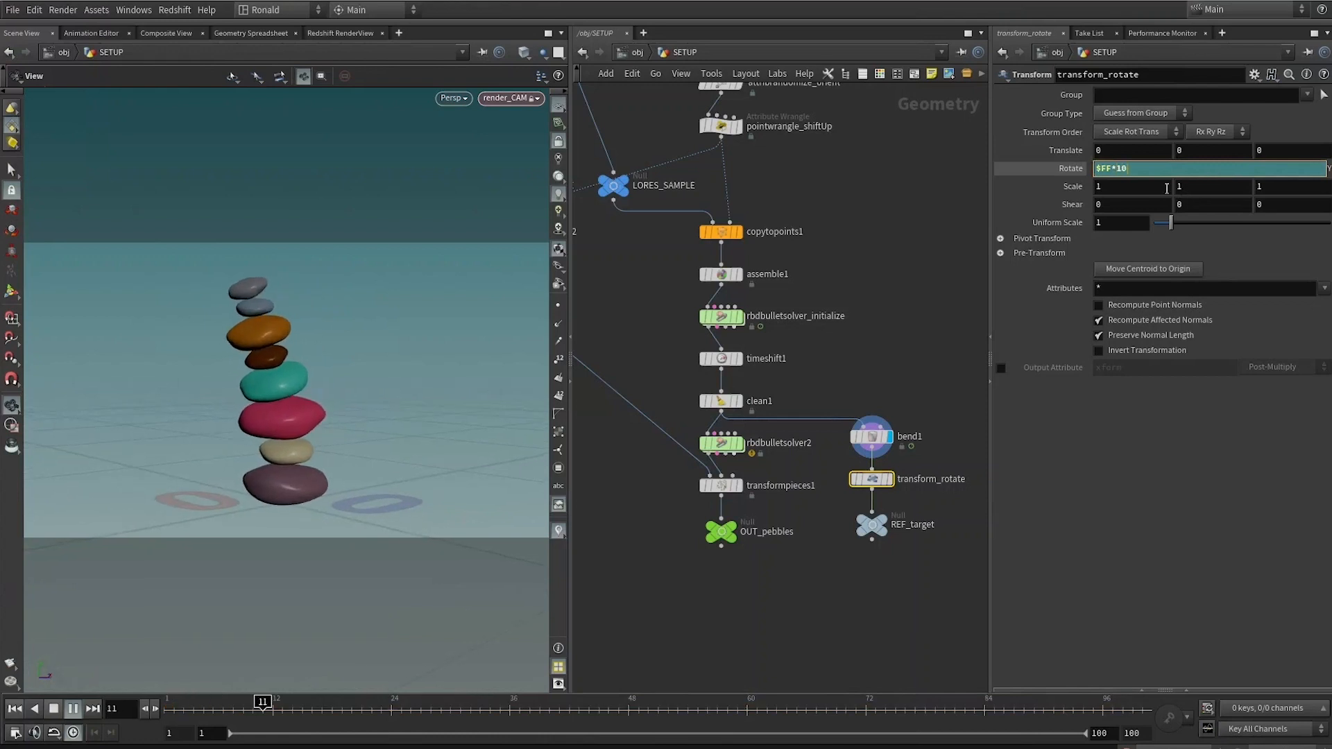
Display transform_rotate, set its Y rotation expression to $FF*3, and play the rotating target
key("Return")
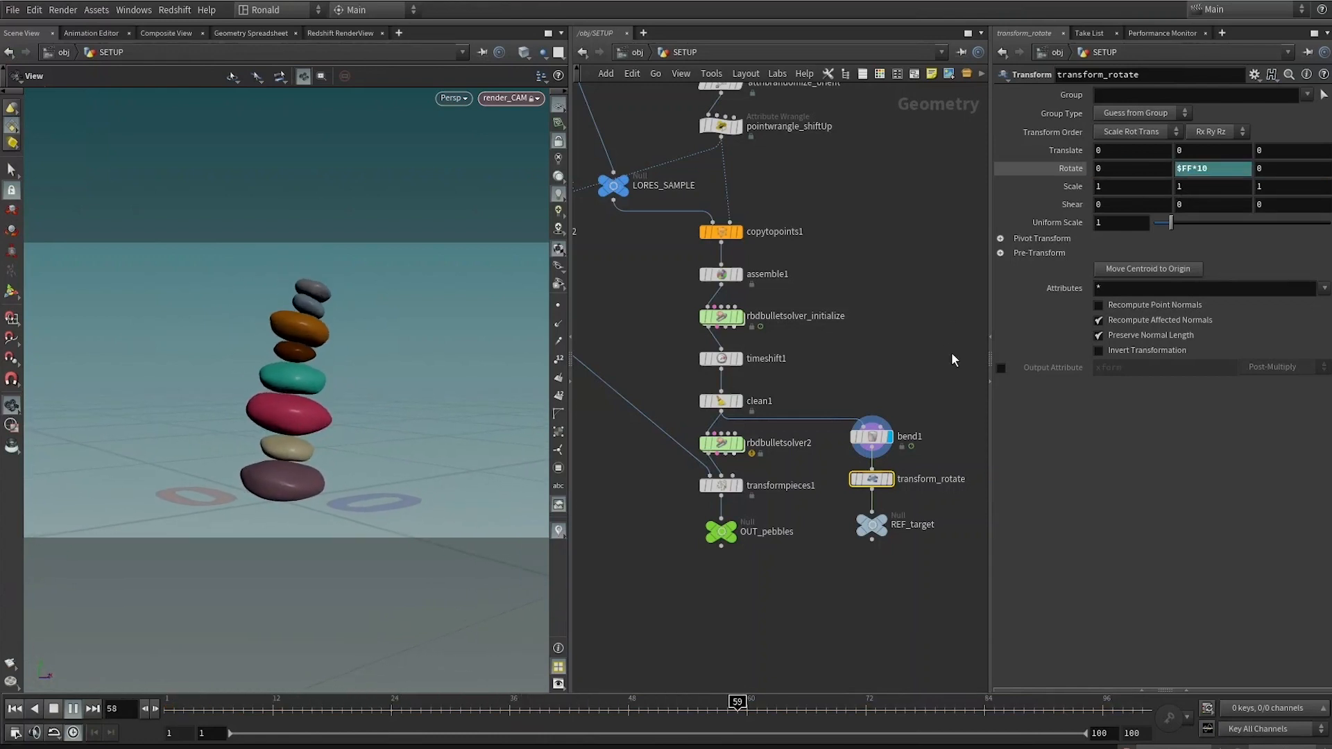
left_click(891, 479)
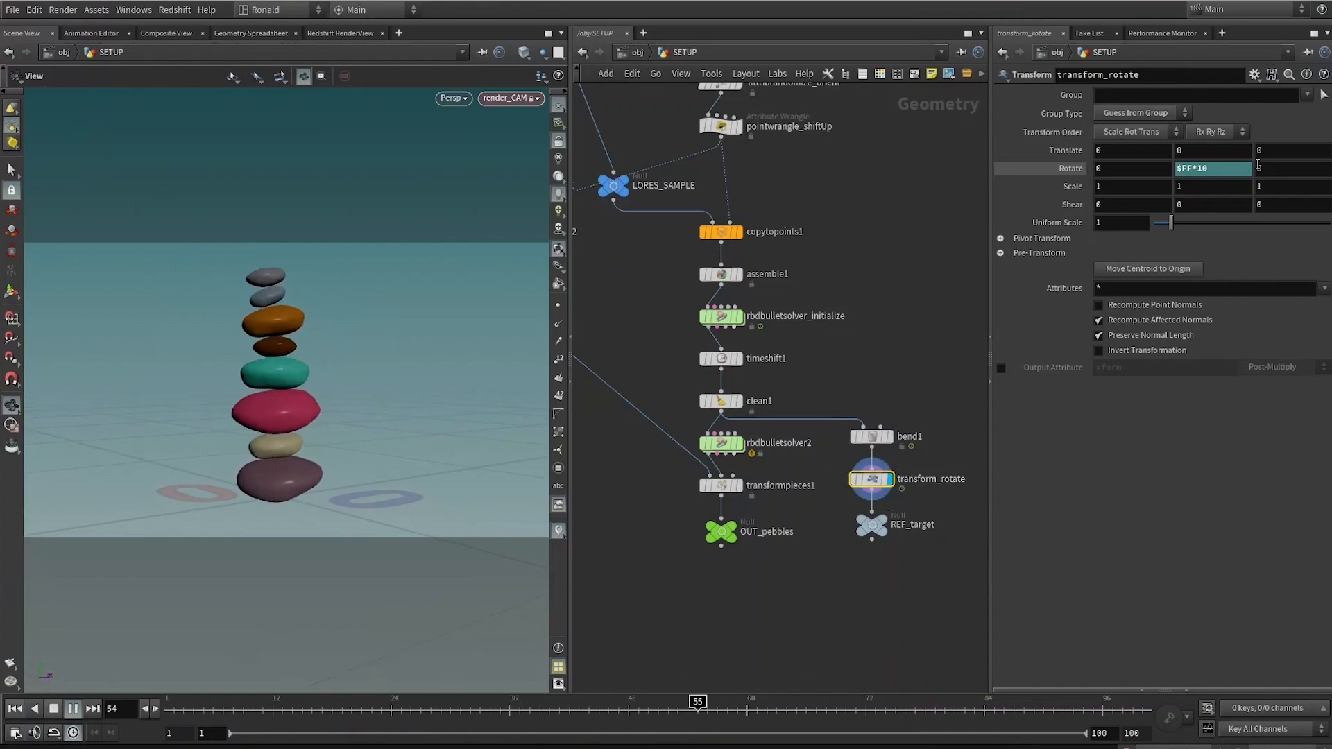
left_click(1222, 168)
key("BackSpace")
key("BackSpace")
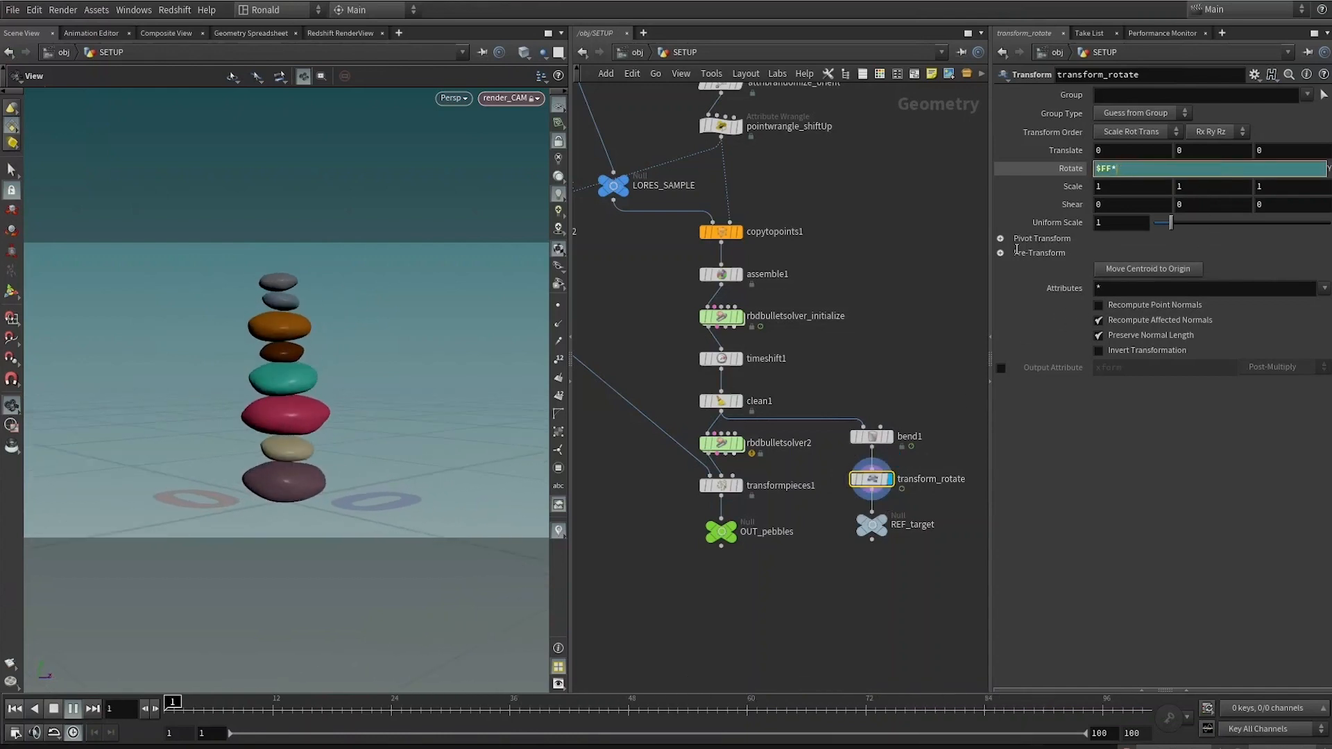
type("3")
key("Return")
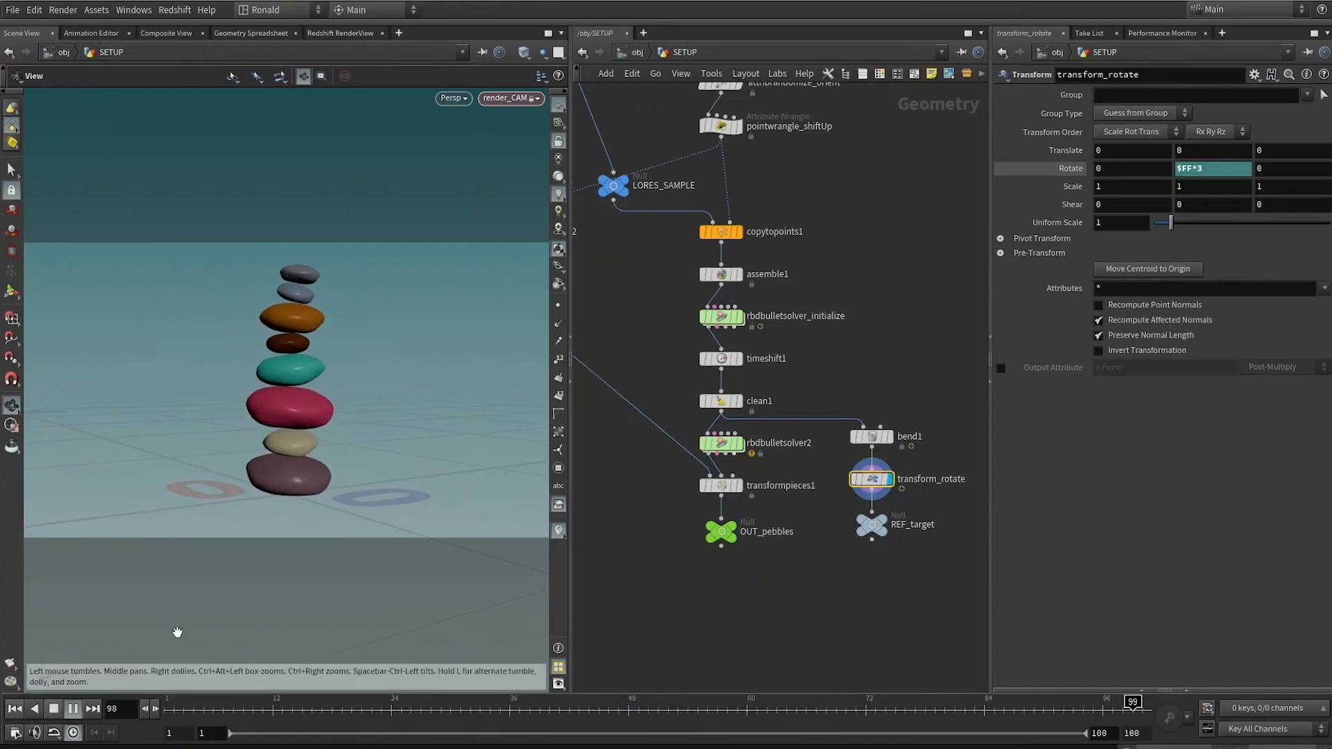
left_click(54, 708)
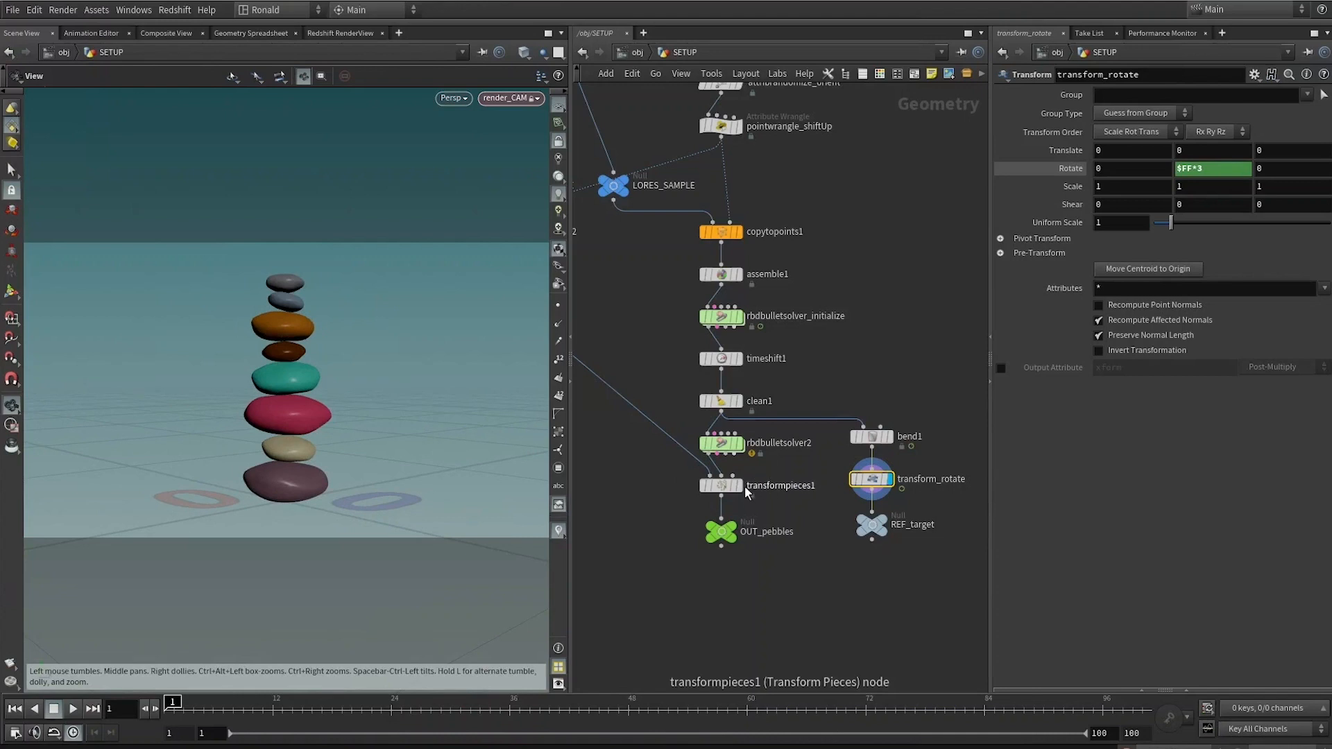
left_click(72, 709)
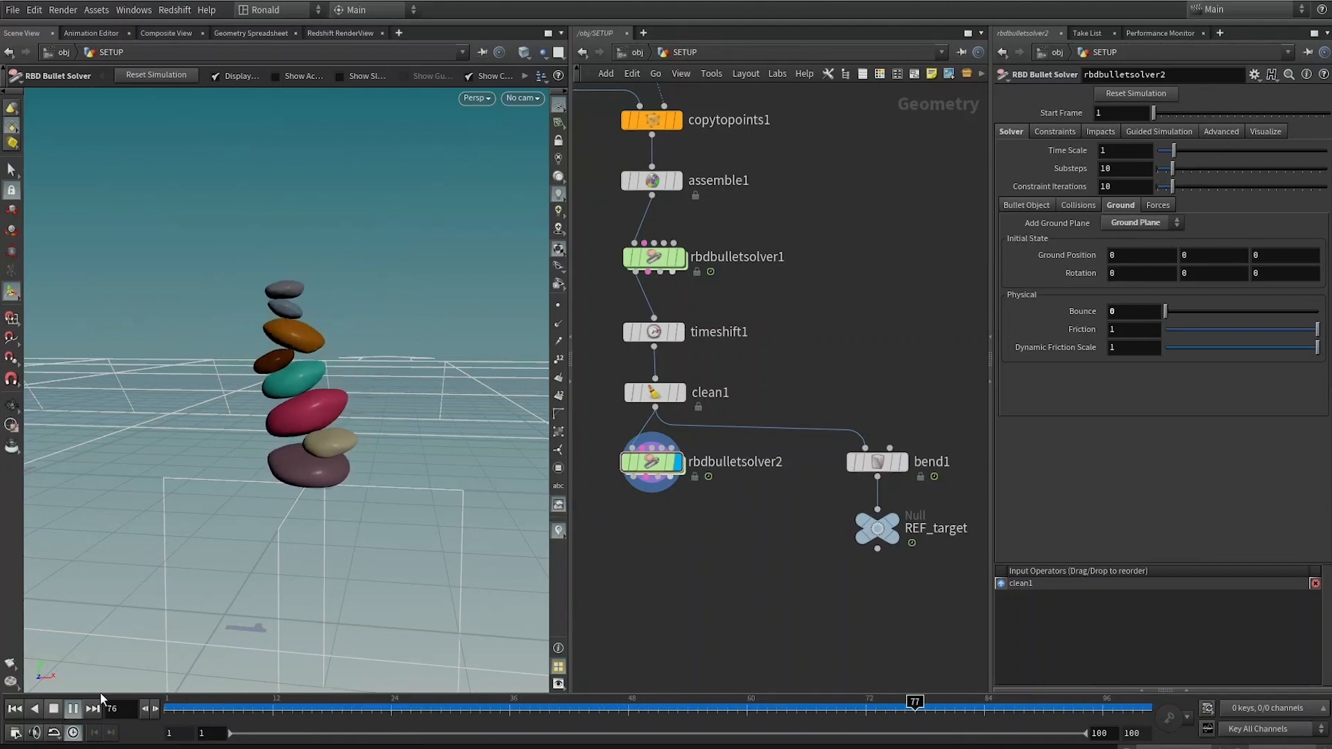
Examine the gaps between the simulated stones up close and scrub the simulation to frame 29
left_click_drag(243, 472, 282, 430, "alt")
right_click_drag(282, 430, 395, 446, "alt")
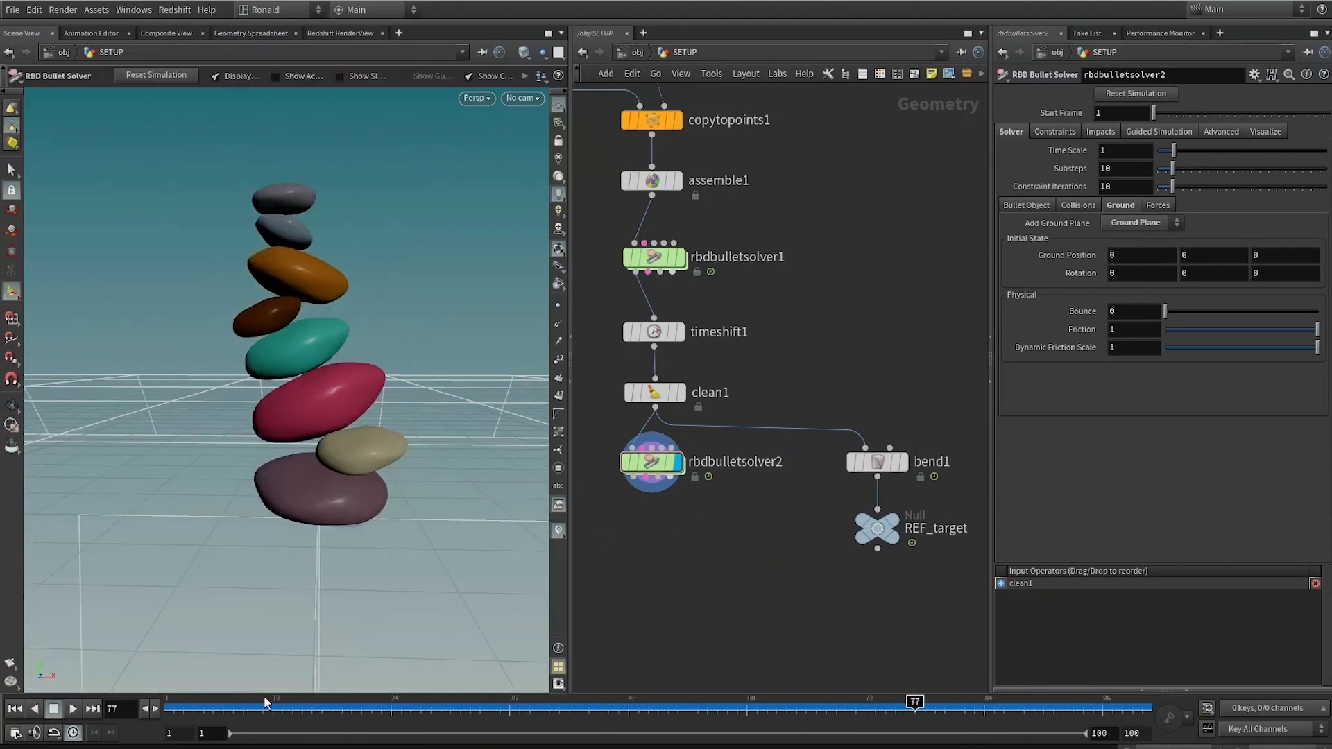
left_click_drag(281, 706, 444, 661)
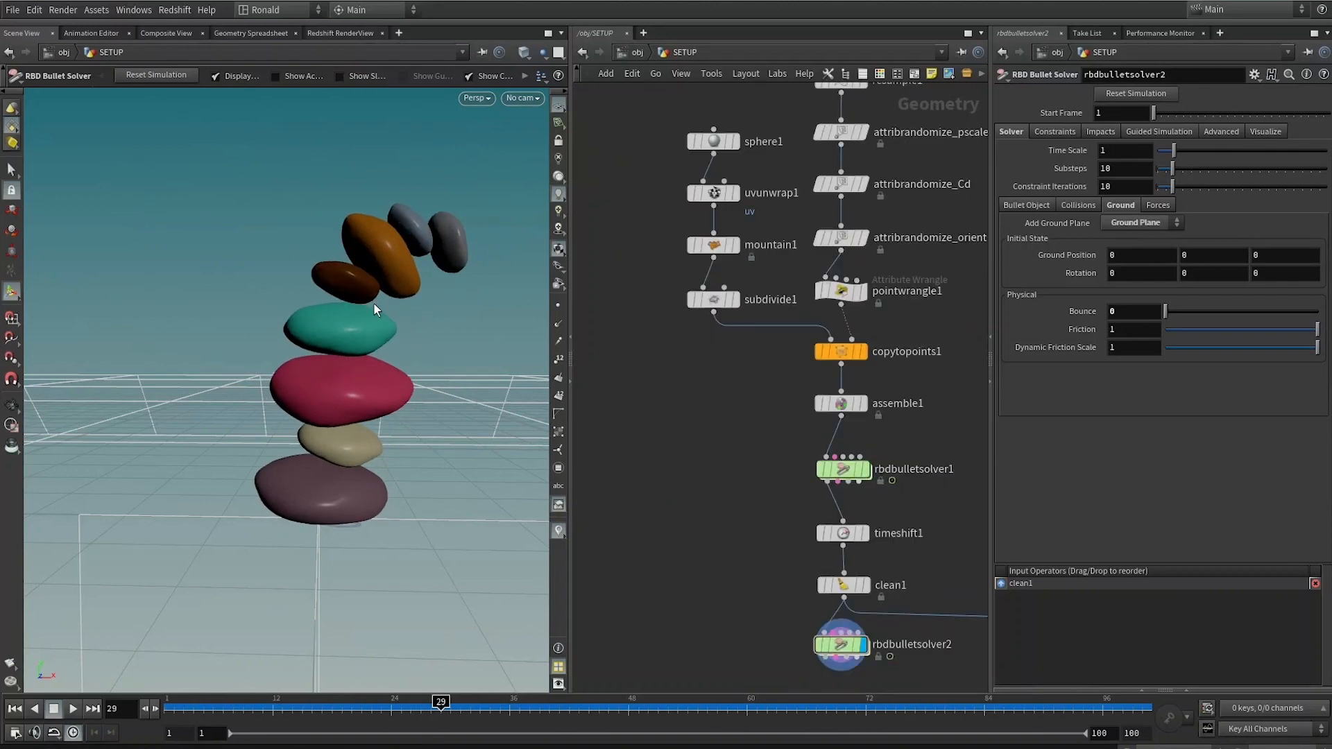
middle_click_drag(662, 459, 685, 289)
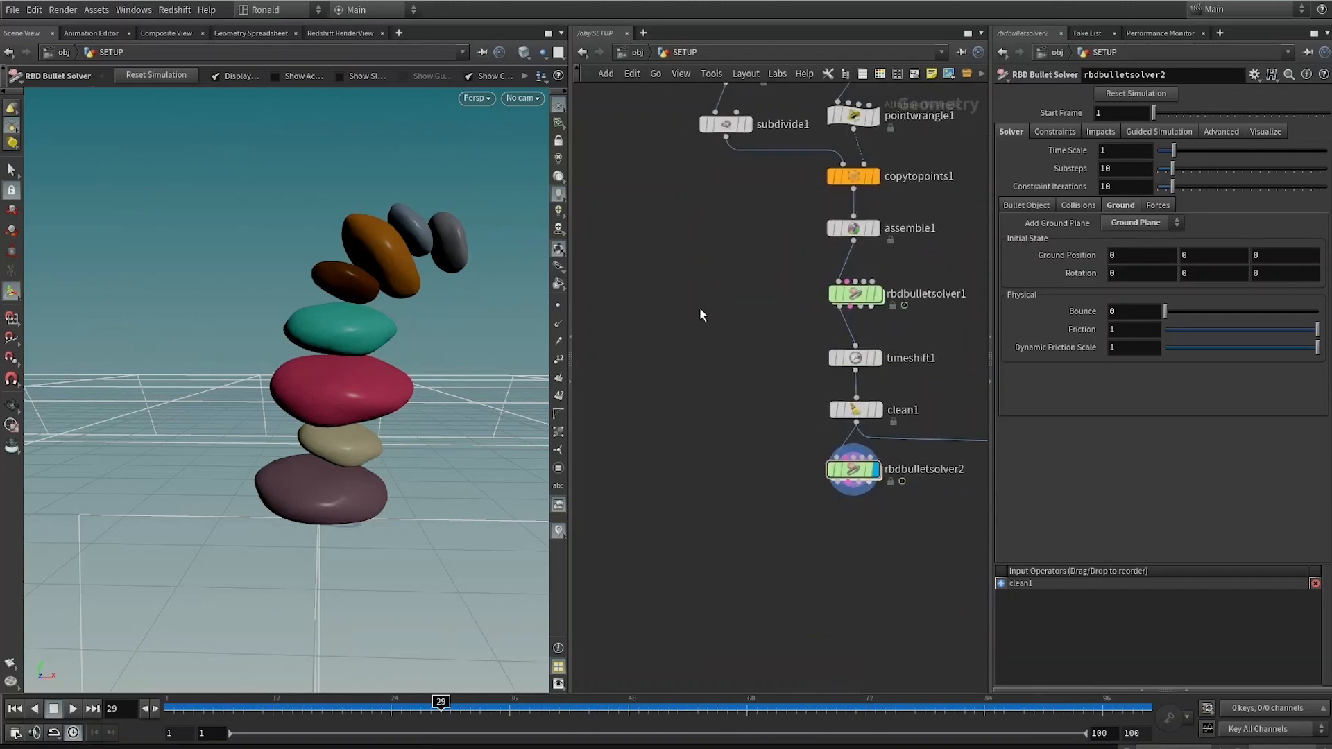
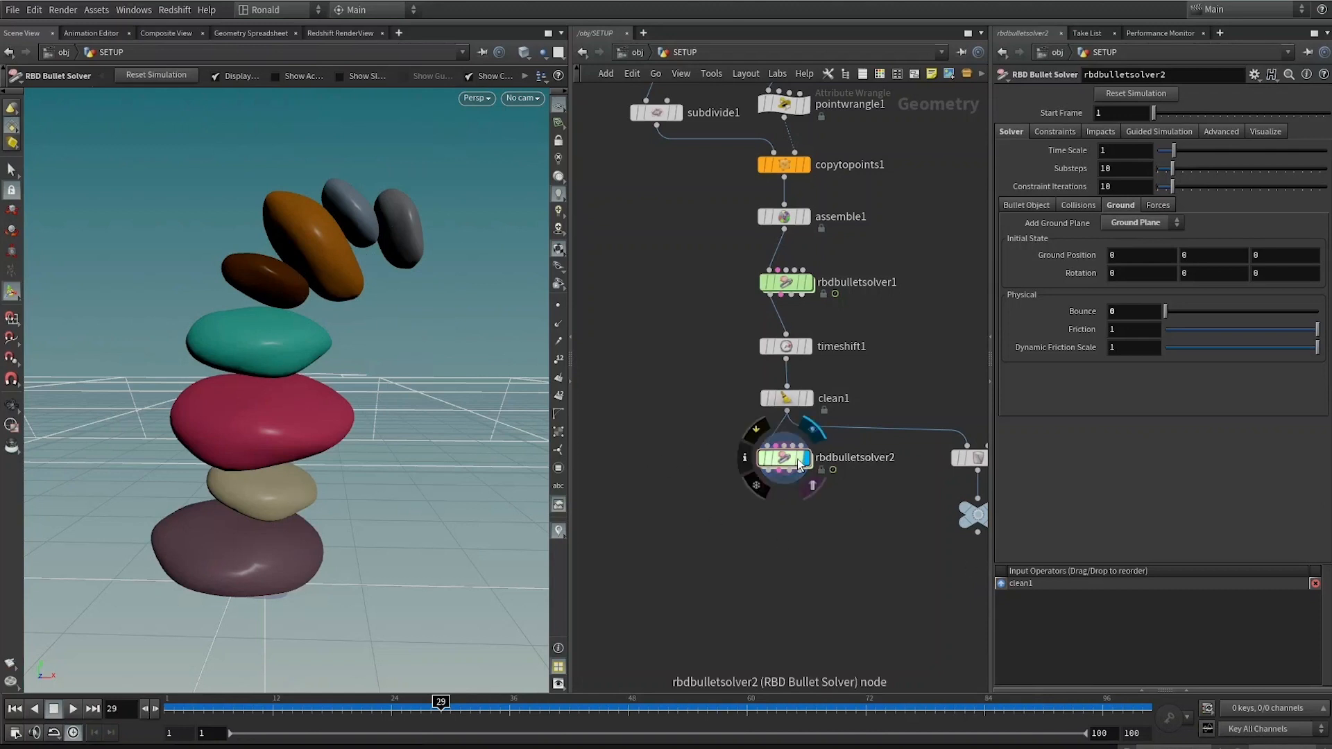
Display subdivide1 and branch a Peak node off it with a distance of 0.08
middle_click_drag(752, 289, 792, 348)
middle_click_drag(701, 274, 712, 341)
left_click(728, 240)
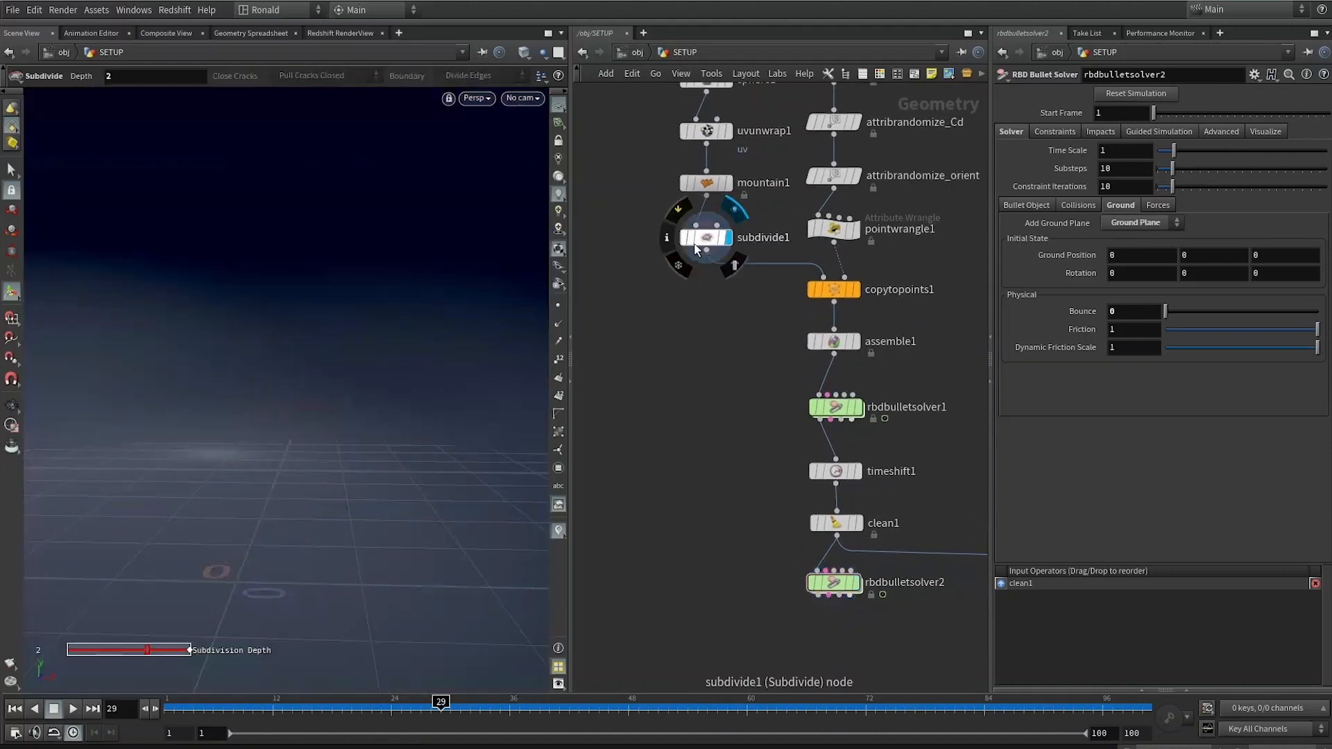
left_click_drag(707, 257, 696, 322)
type("peak")
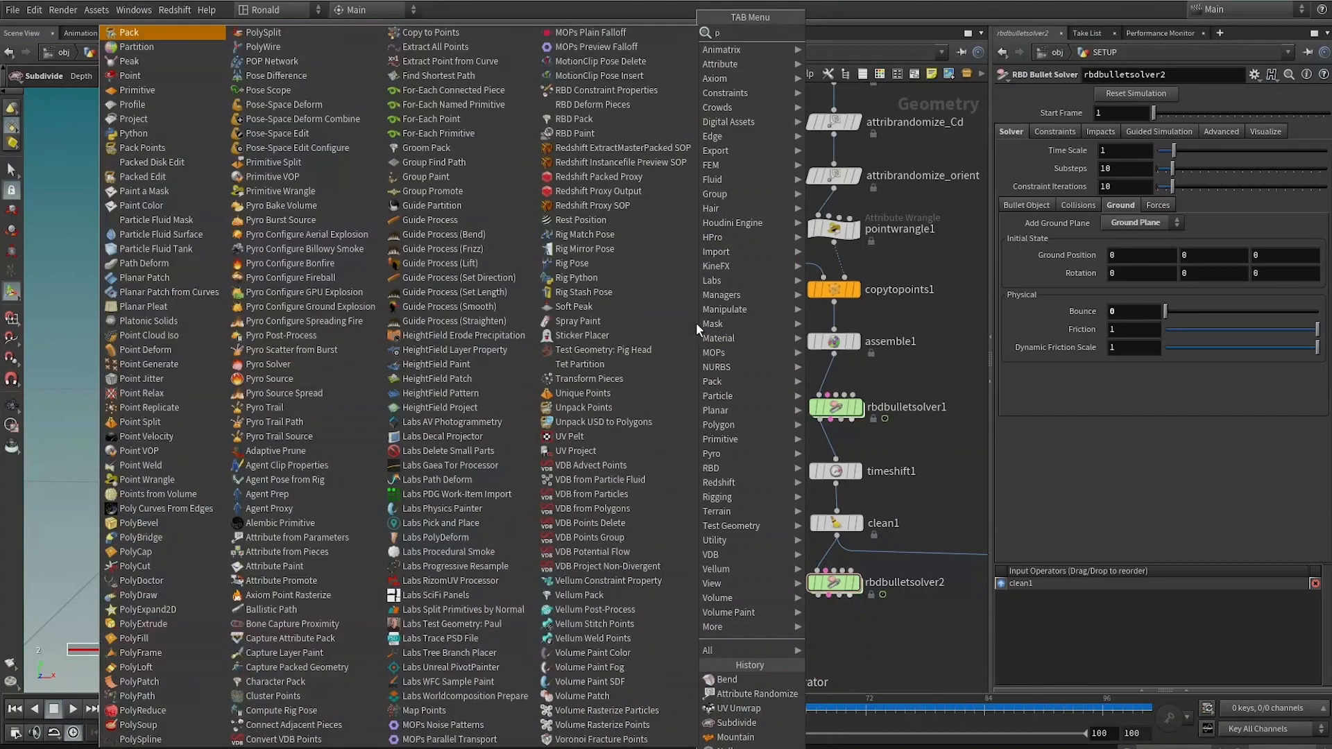
key("Return")
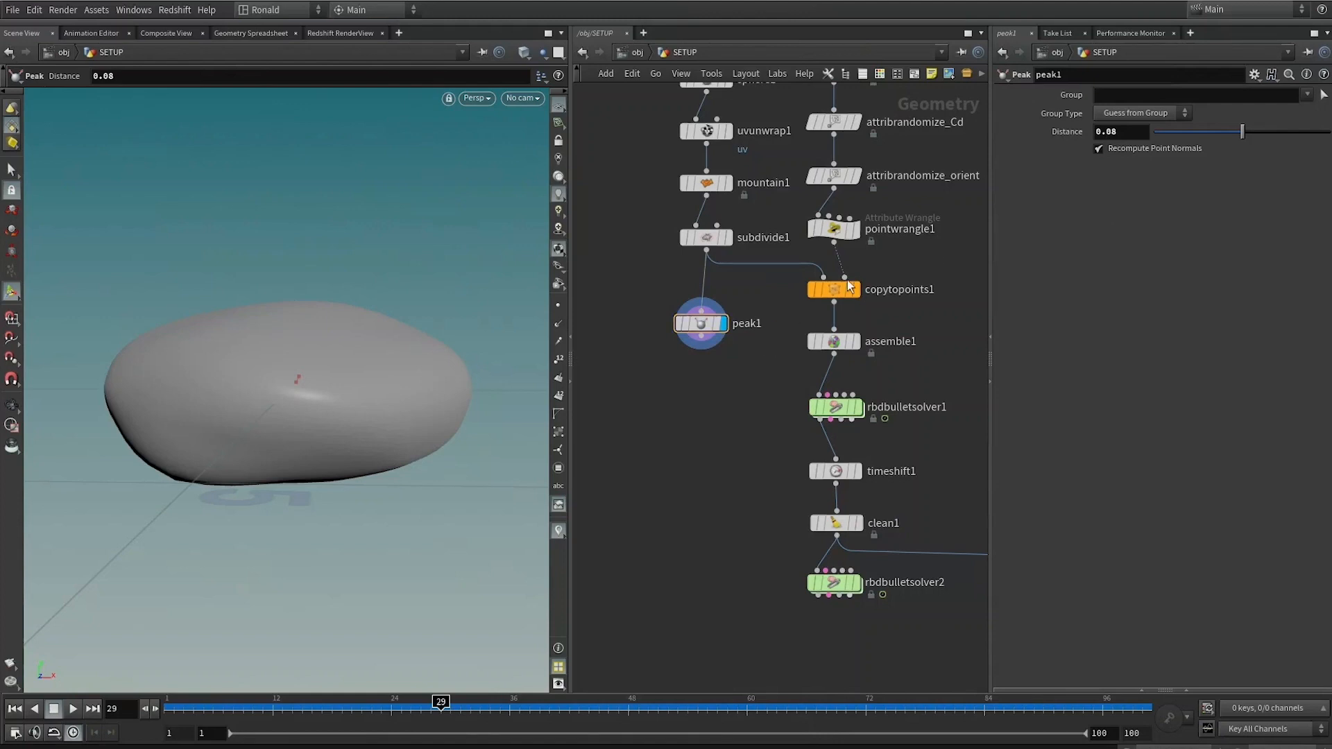
Chain copies of copytopoints1 and assemble1 below peak1, and check the name attribute on assemble1
left_click_drag(826, 293, 690, 385)
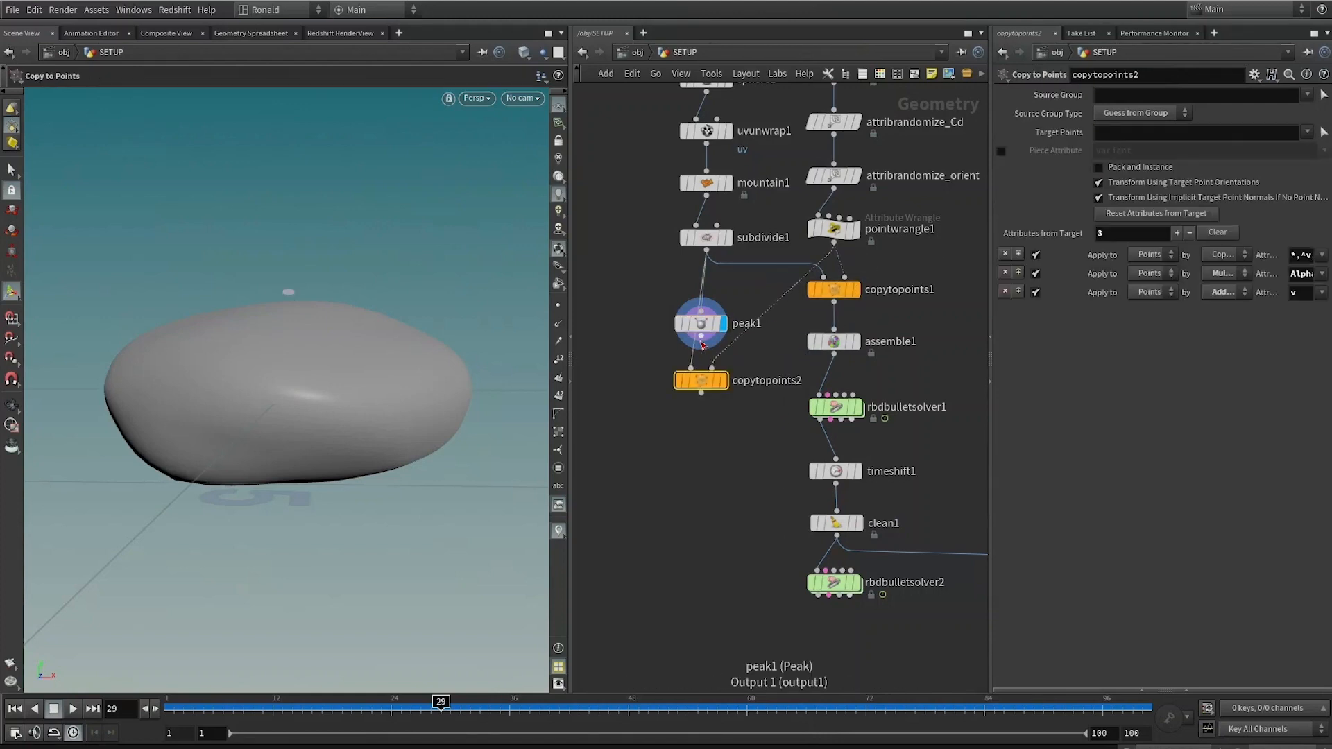
left_click(723, 381)
left_click_drag(824, 344, 700, 433, "alt")
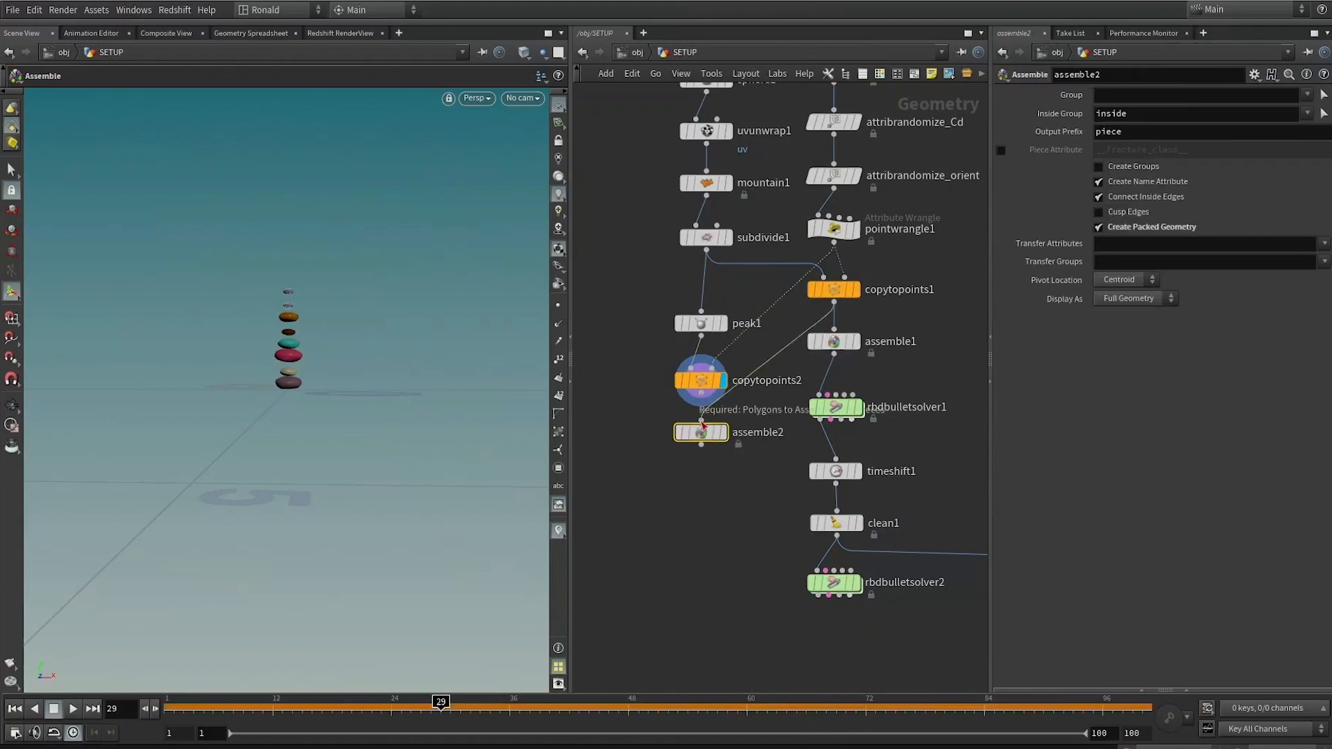
middle_click(834, 342)
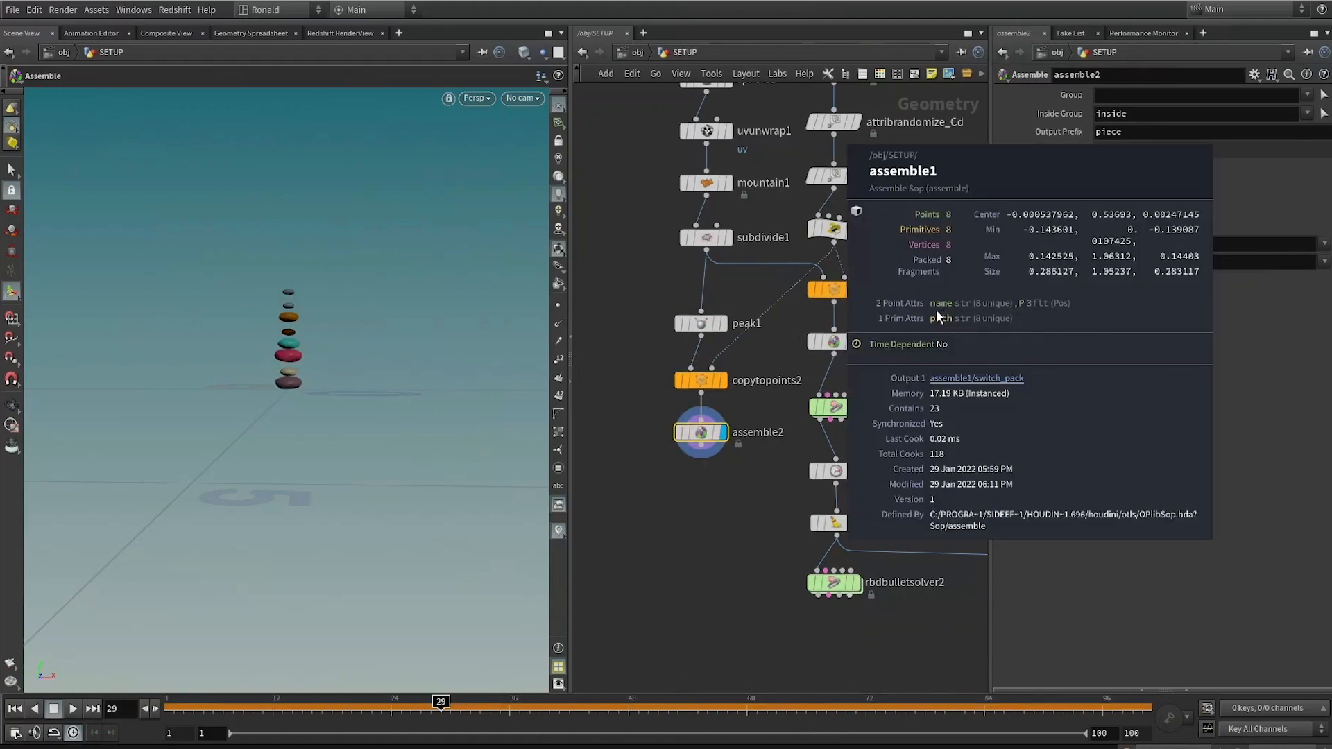
Add a Transform Pieces node fed by assemble2 and the geometry output of rbdbulletsolver2, and display it
scroll(714, 310, "up", 2)
left_click(673, 299)
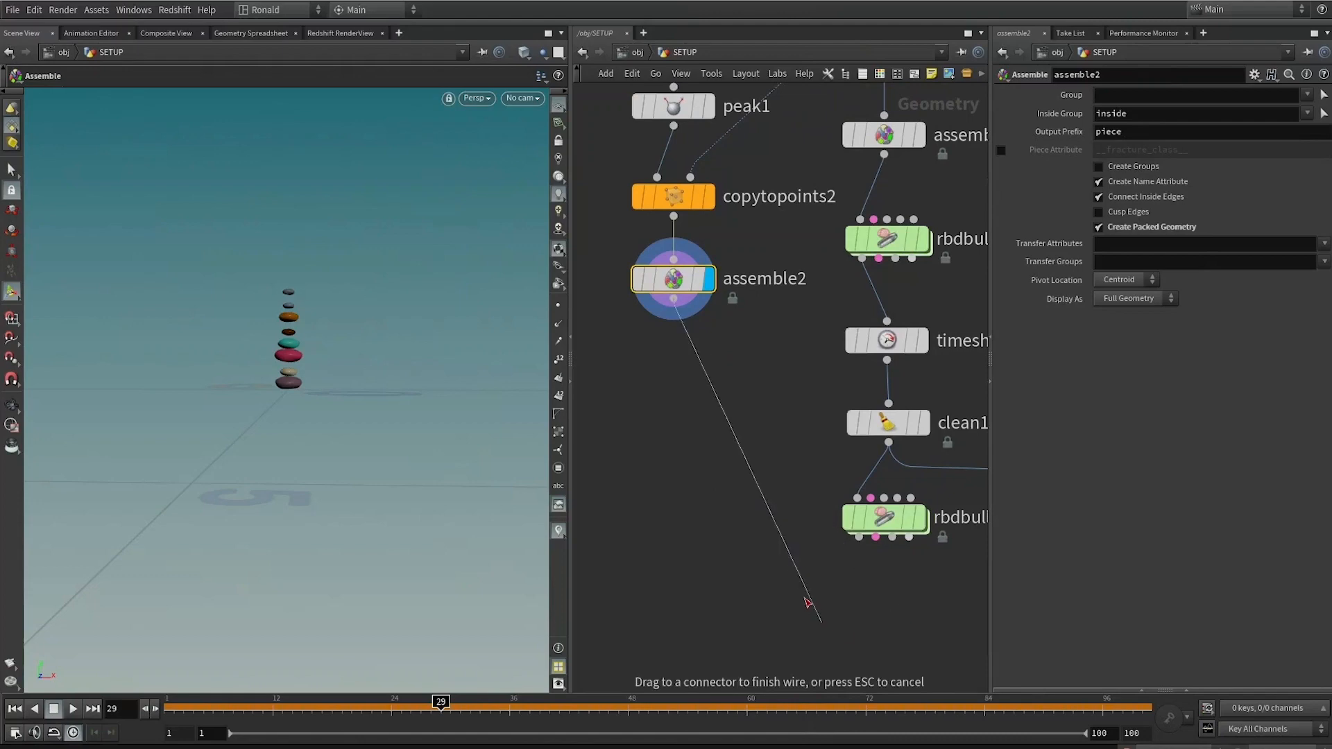
key("Tab")
type("tran")
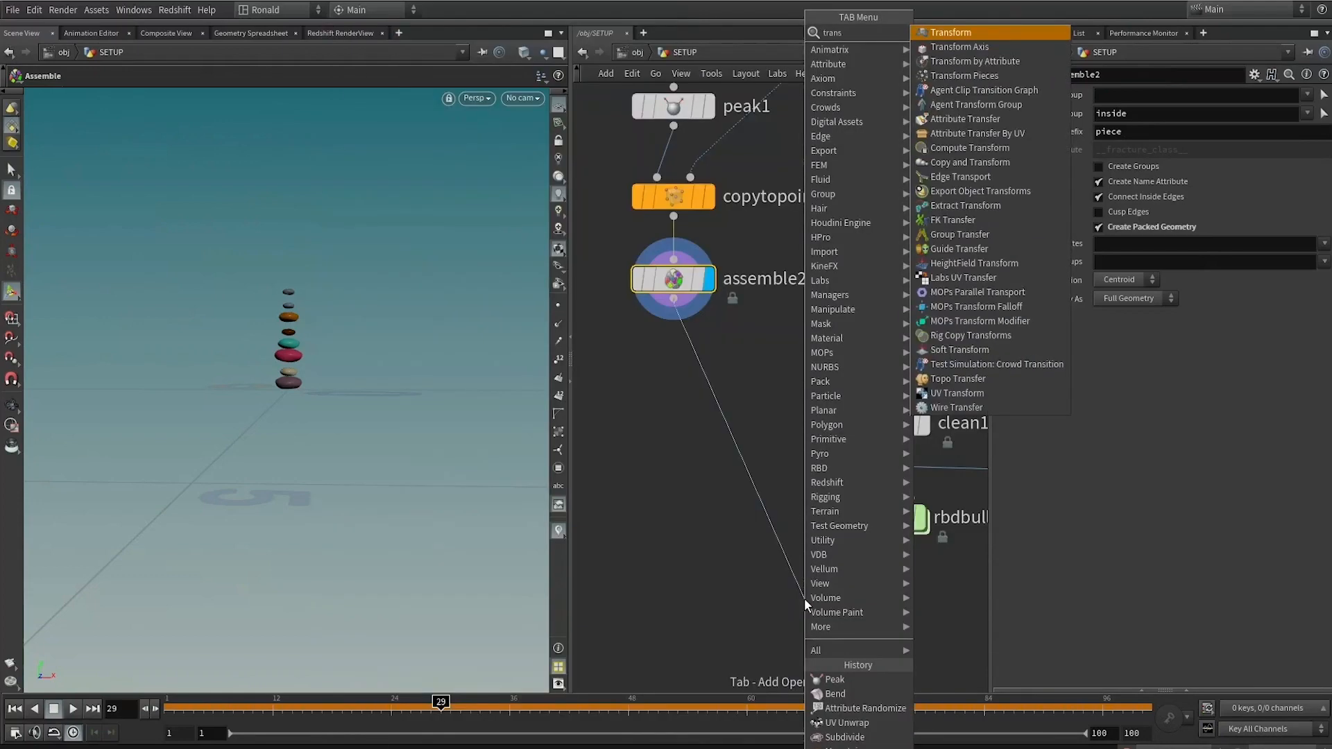
key("Down")
key("Down")
key("Down")
key("Return")
left_click_drag(805, 580, 845, 550)
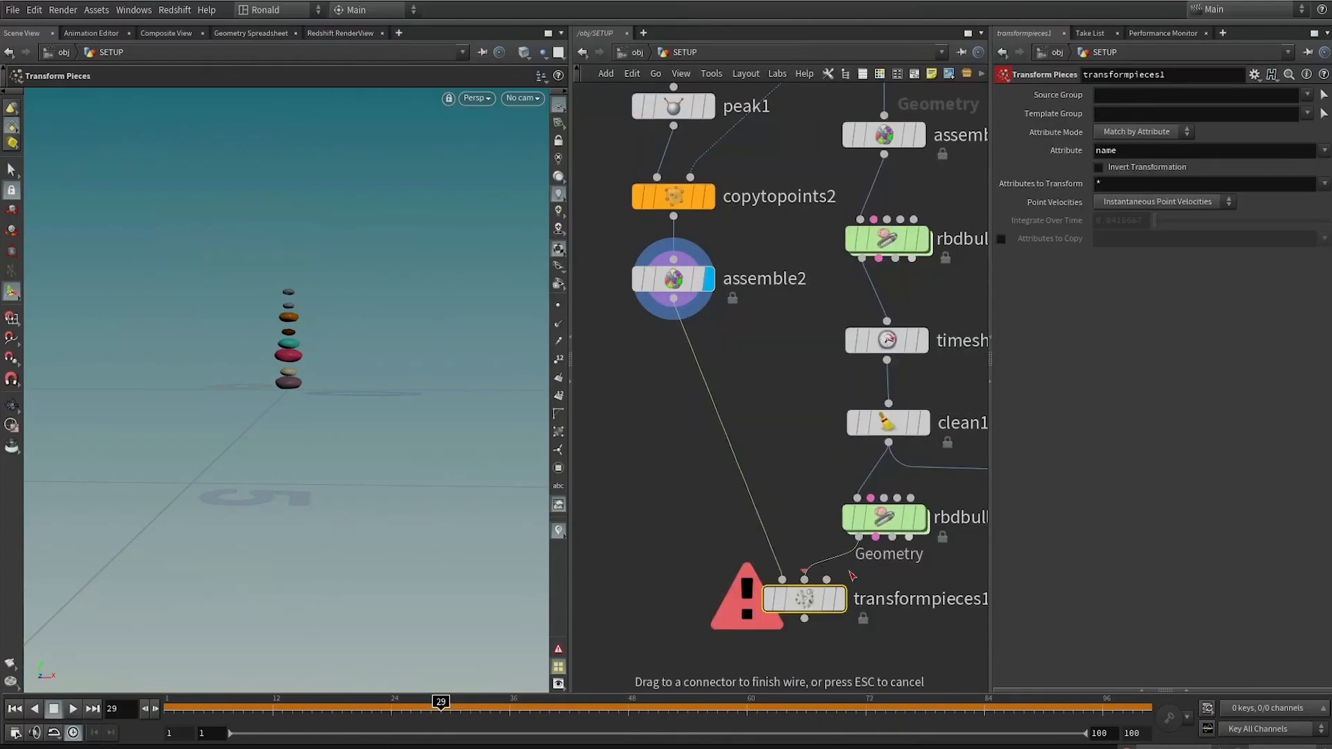
left_click(840, 606)
left_click_drag(808, 603, 873, 602)
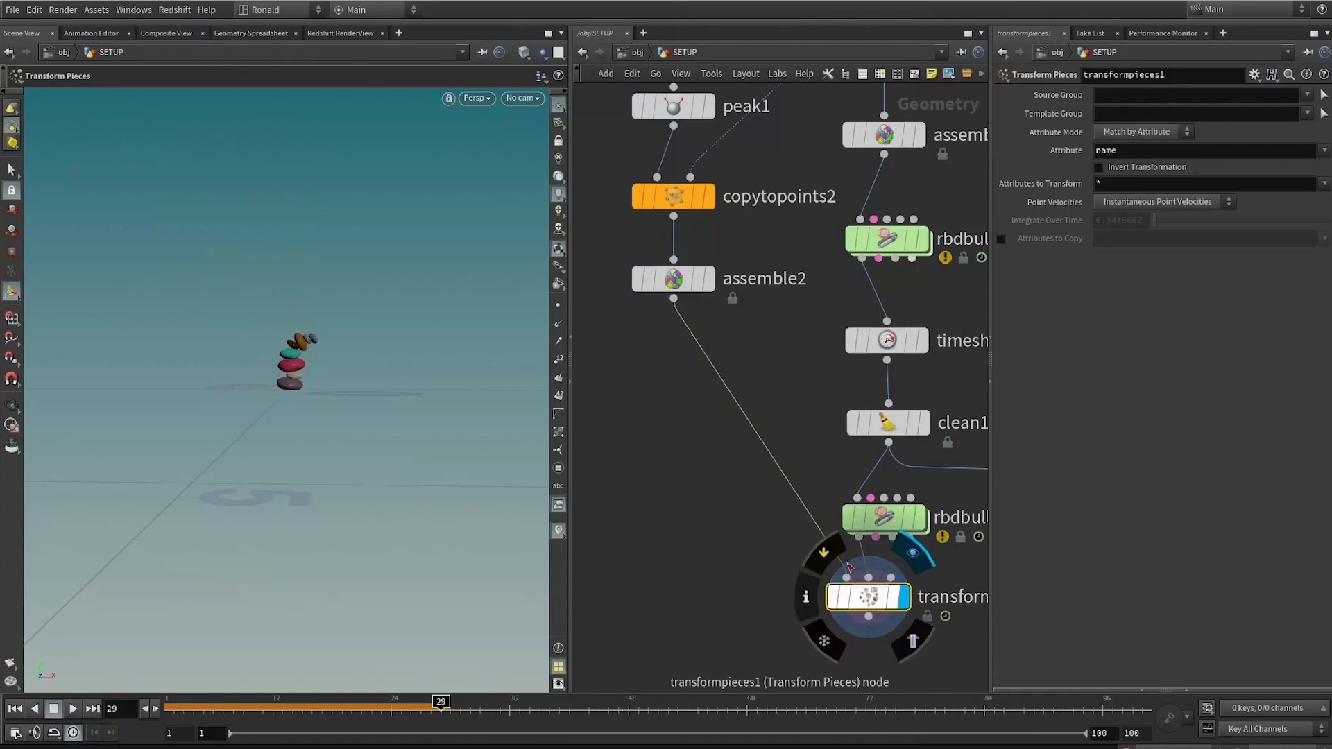
Try a distance of 0 on peak1 for comparison and set it to 0.025
middle_click_drag(737, 543, 667, 417)
scroll(837, 409, "up", 2)
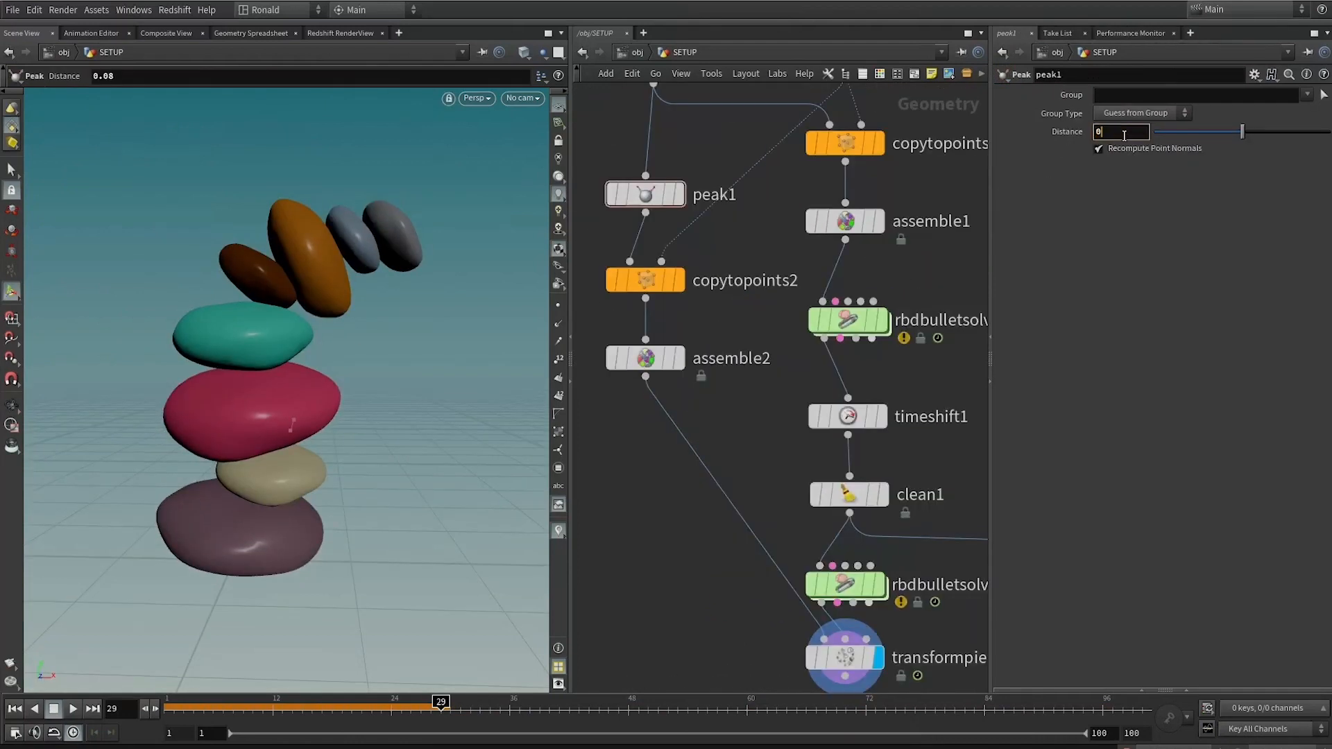
key("Return")
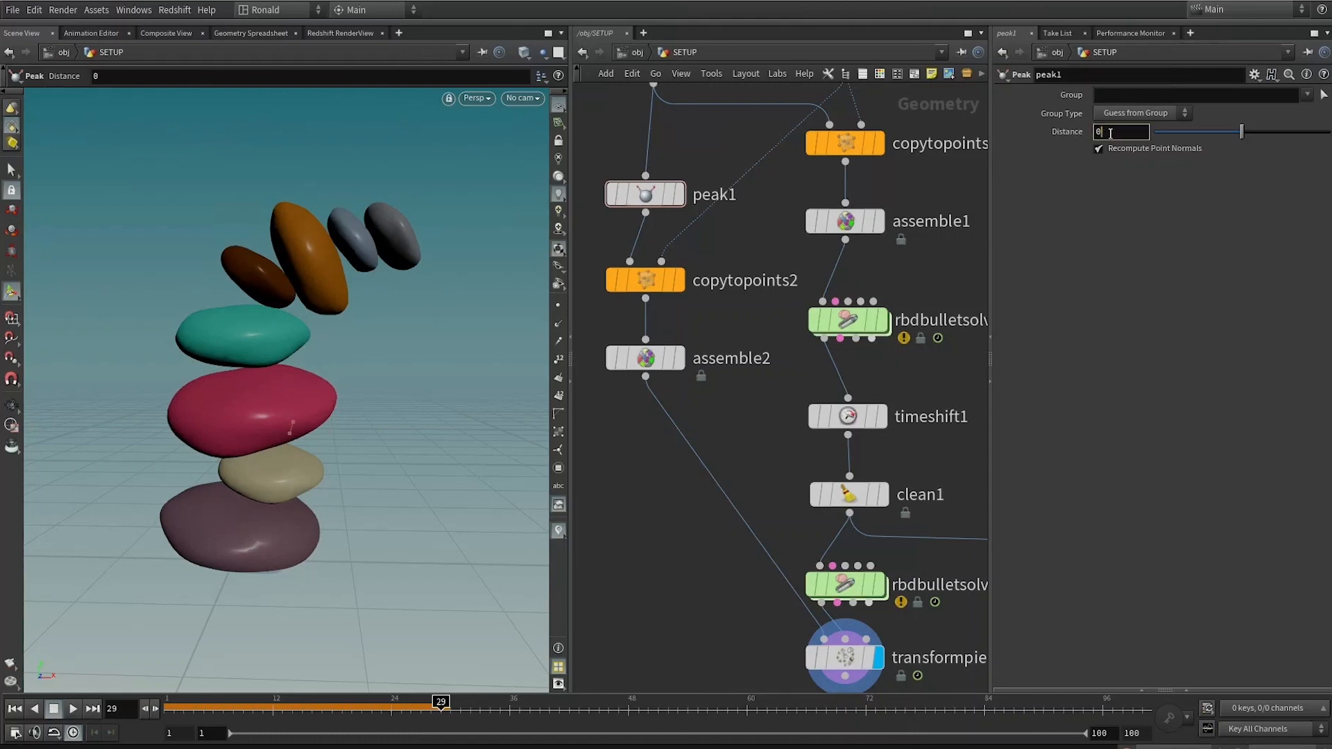
key("Return")
type("25")
key("Return")
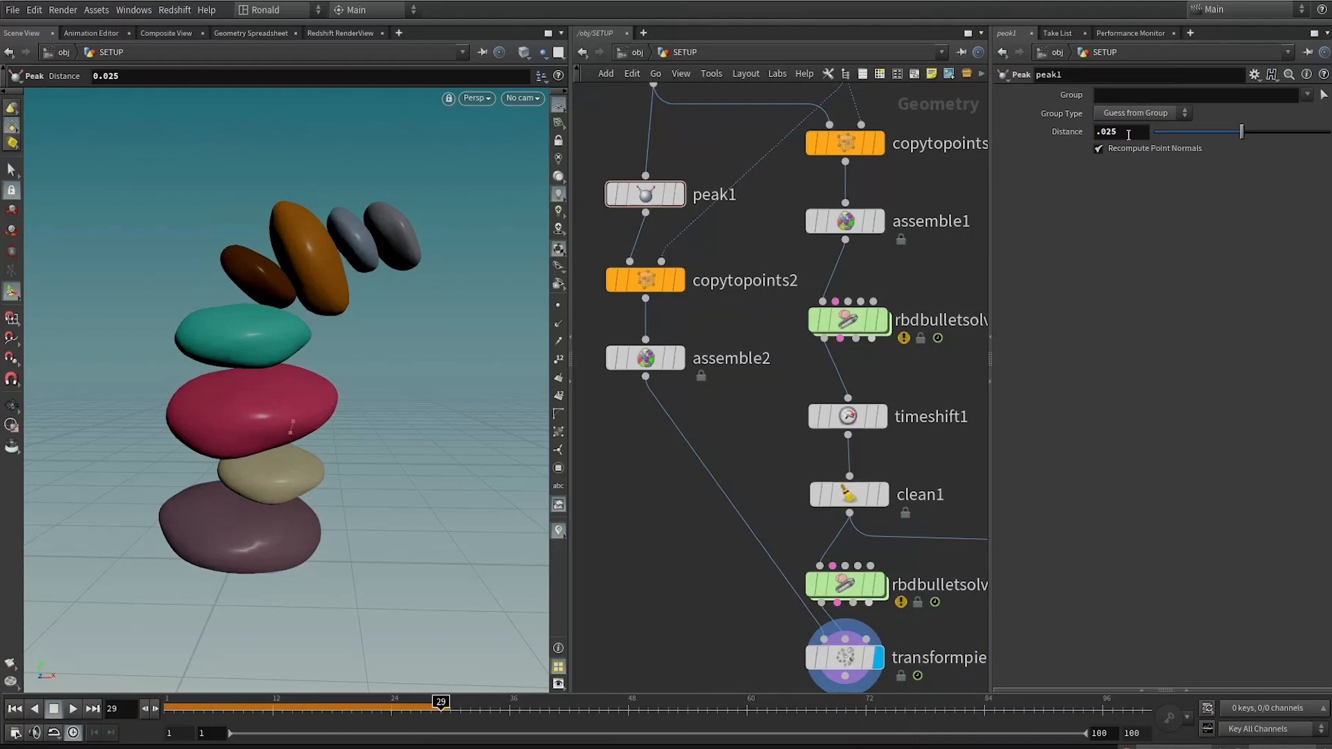
Scrub the transformed pieces through to frame 100 and frame the whole stone stack
left_click_drag(296, 510, 288, 468, "alt")
left_click_drag(224, 705, 829, 721)
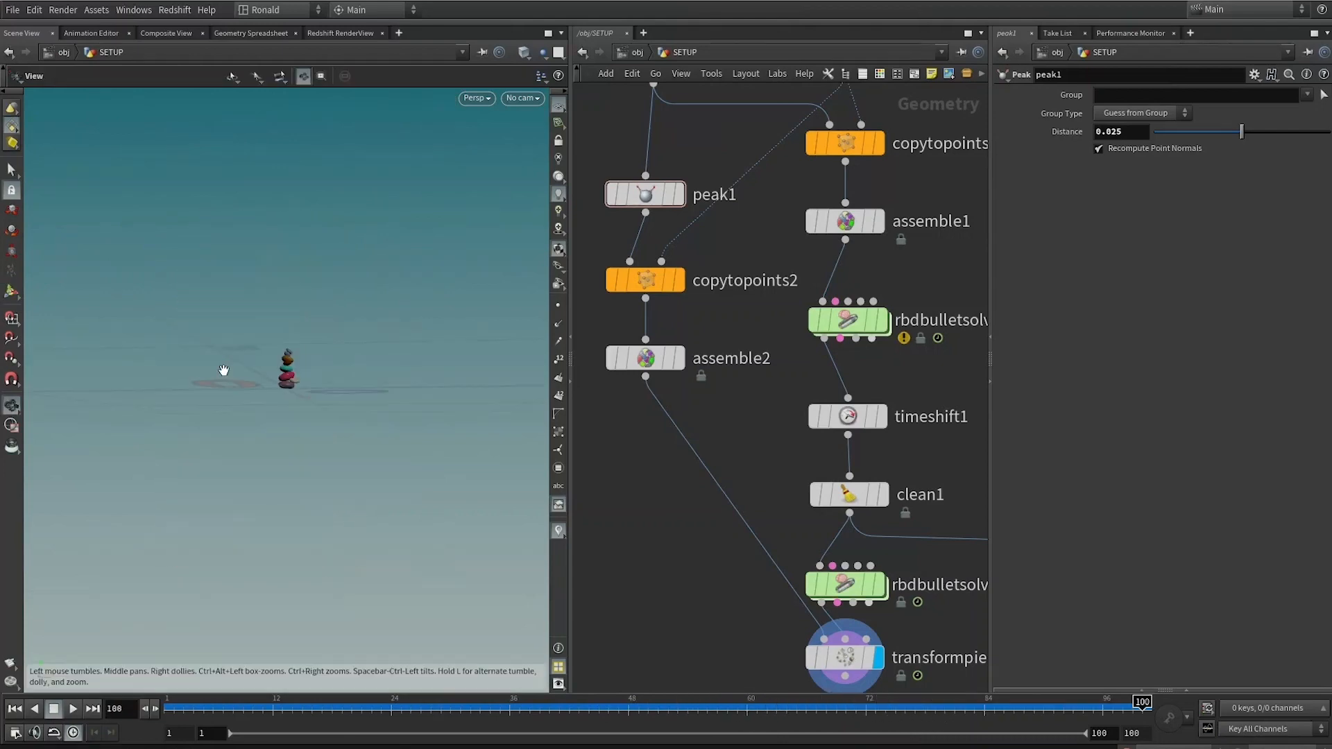
key("space+g")
left_click_drag(460, 444, 438, 525, "alt")
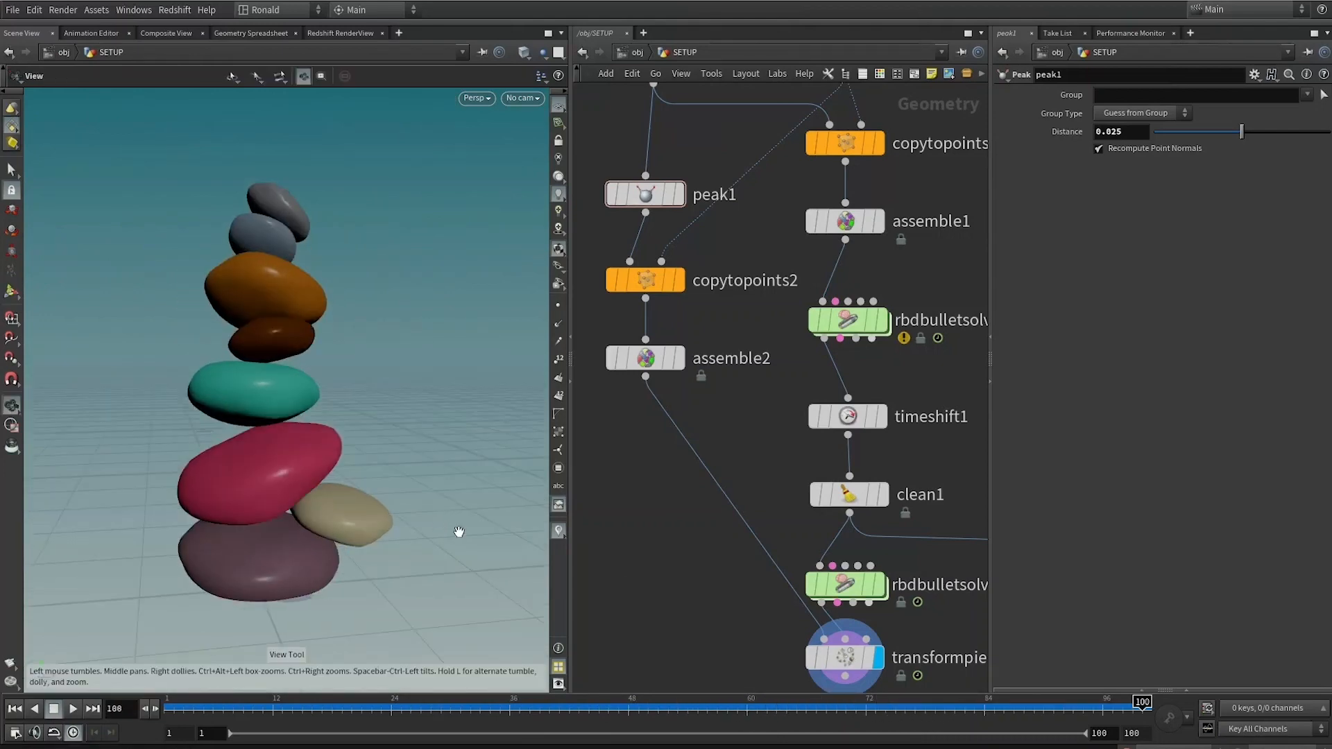
Lay out the node chain from copytopoints1 down to rbdbulletsolver2 in an even column
middle_click_drag(736, 586, 713, 567)
scroll(669, 438, "down", 3)
scroll(630, 436, "up", 2)
middle_click_drag(626, 504, 629, 582)
scroll(629, 581, "down", 4)
middle_click_drag(624, 536, 633, 442)
scroll(633, 442, "up", 2)
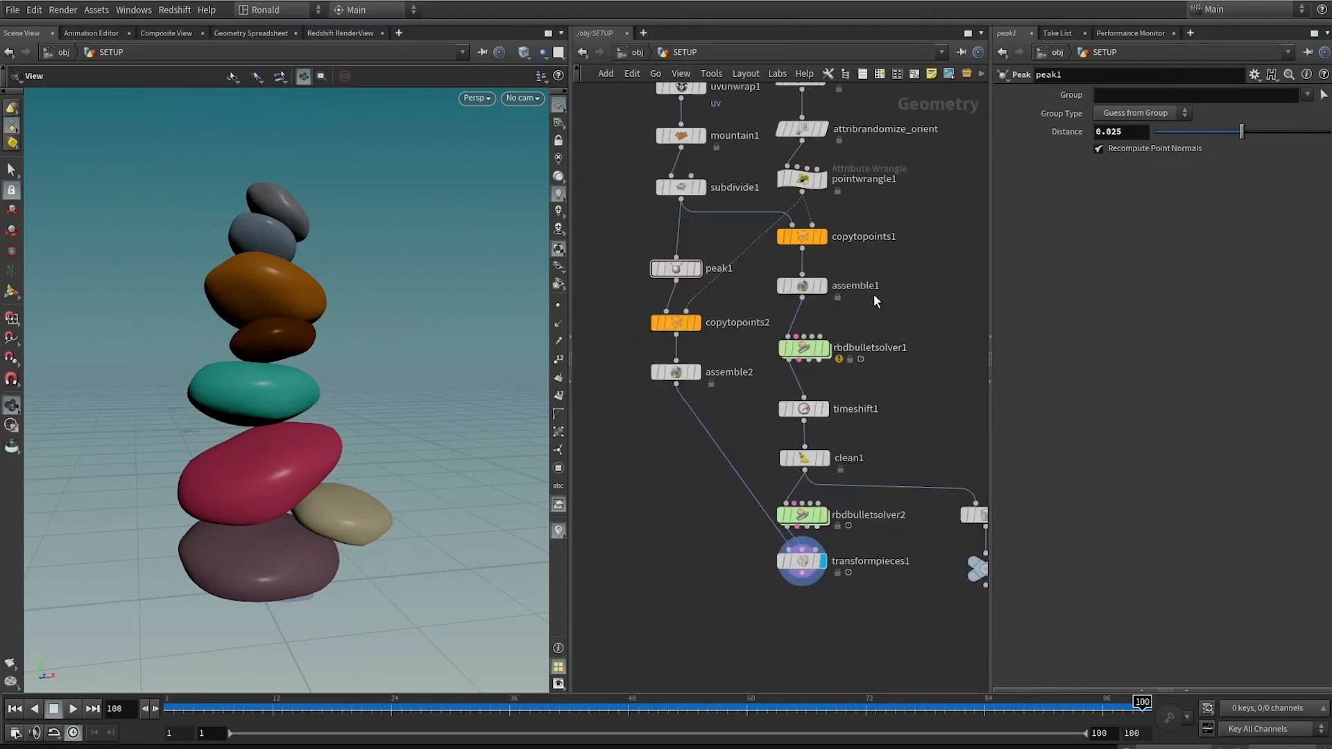
left_click_drag(897, 197, 778, 498)
key("l")
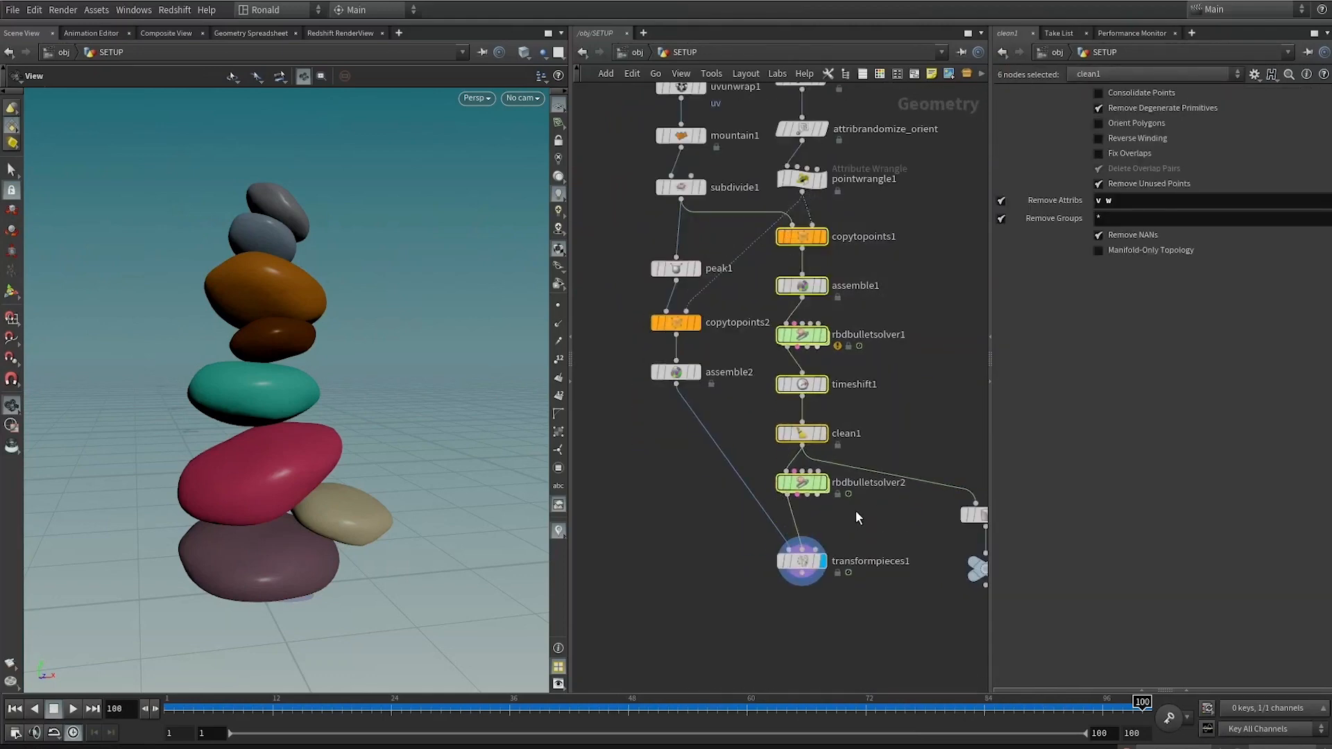
left_click(857, 511)
Display assemble2 to examine the inflated stones that feed transformpieces1
middle_click_drag(857, 512, 845, 610)
left_click(685, 470)
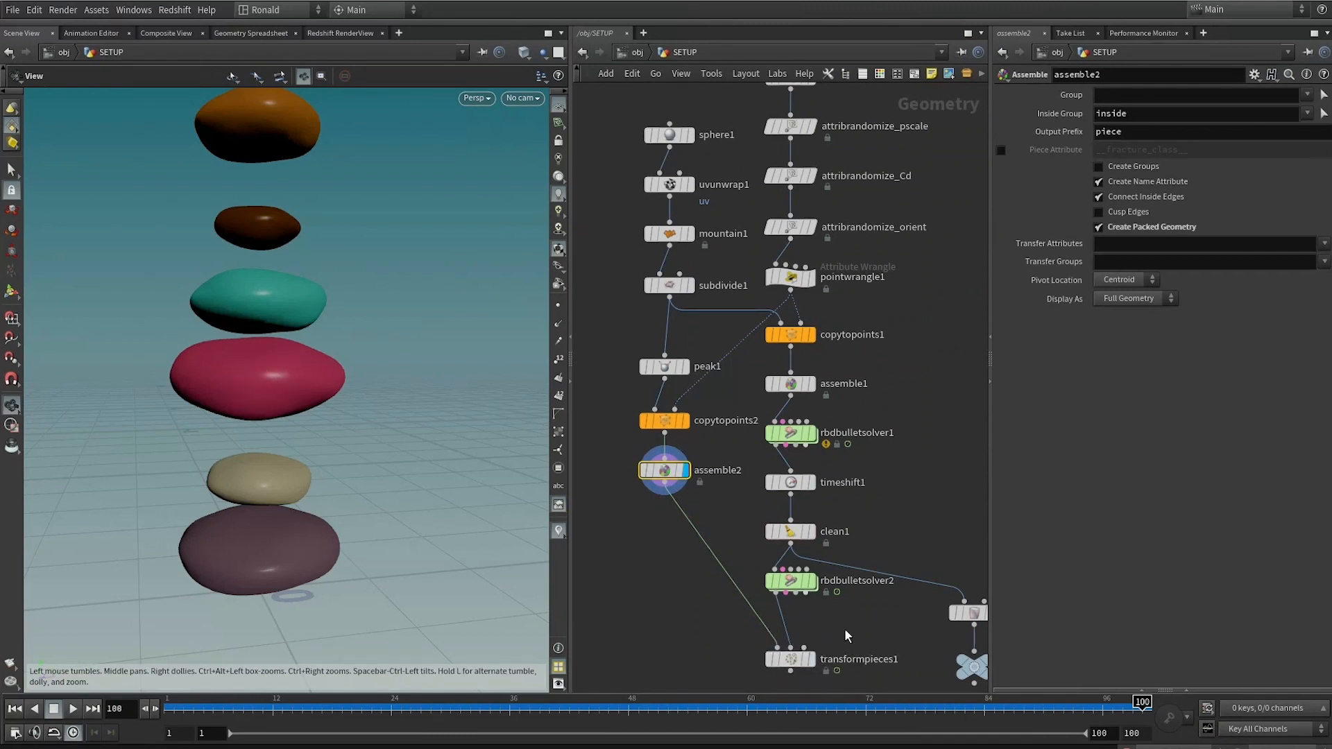
scroll(842, 646, "up", 1)
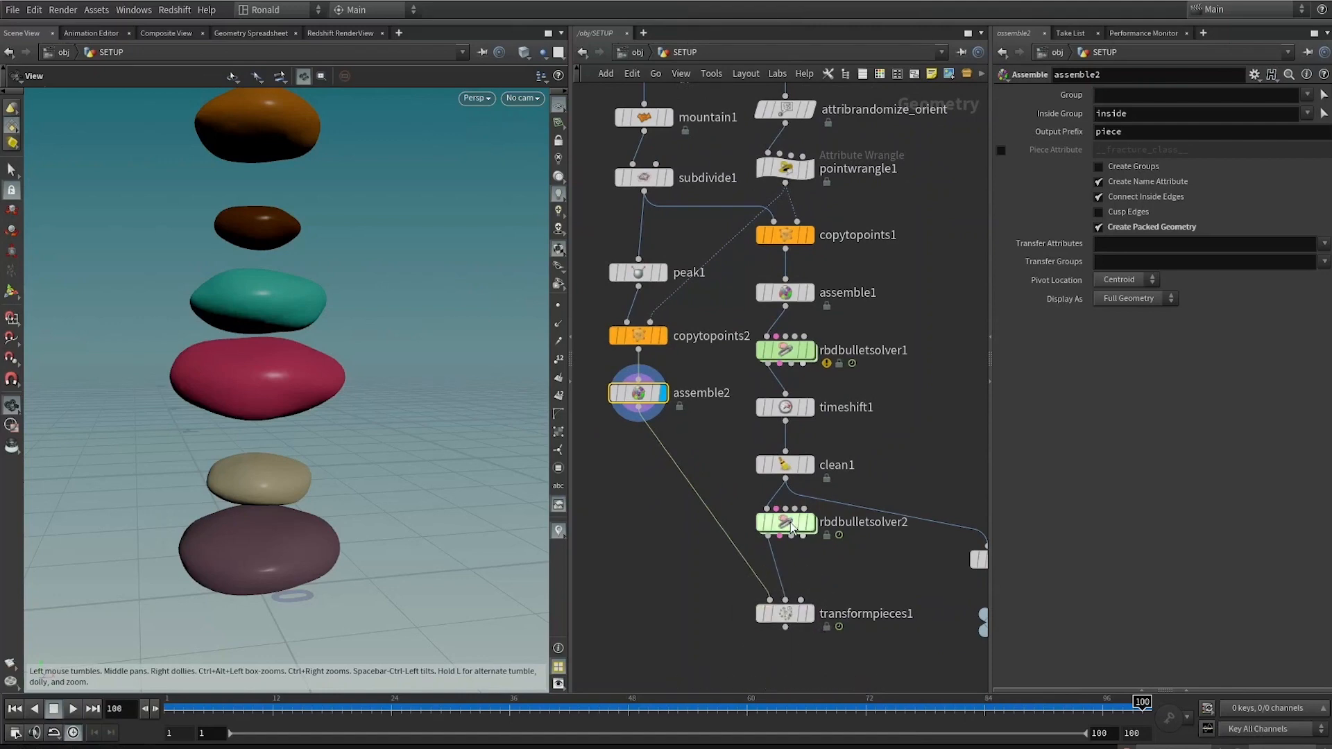
middle_click_drag(854, 579, 843, 513)
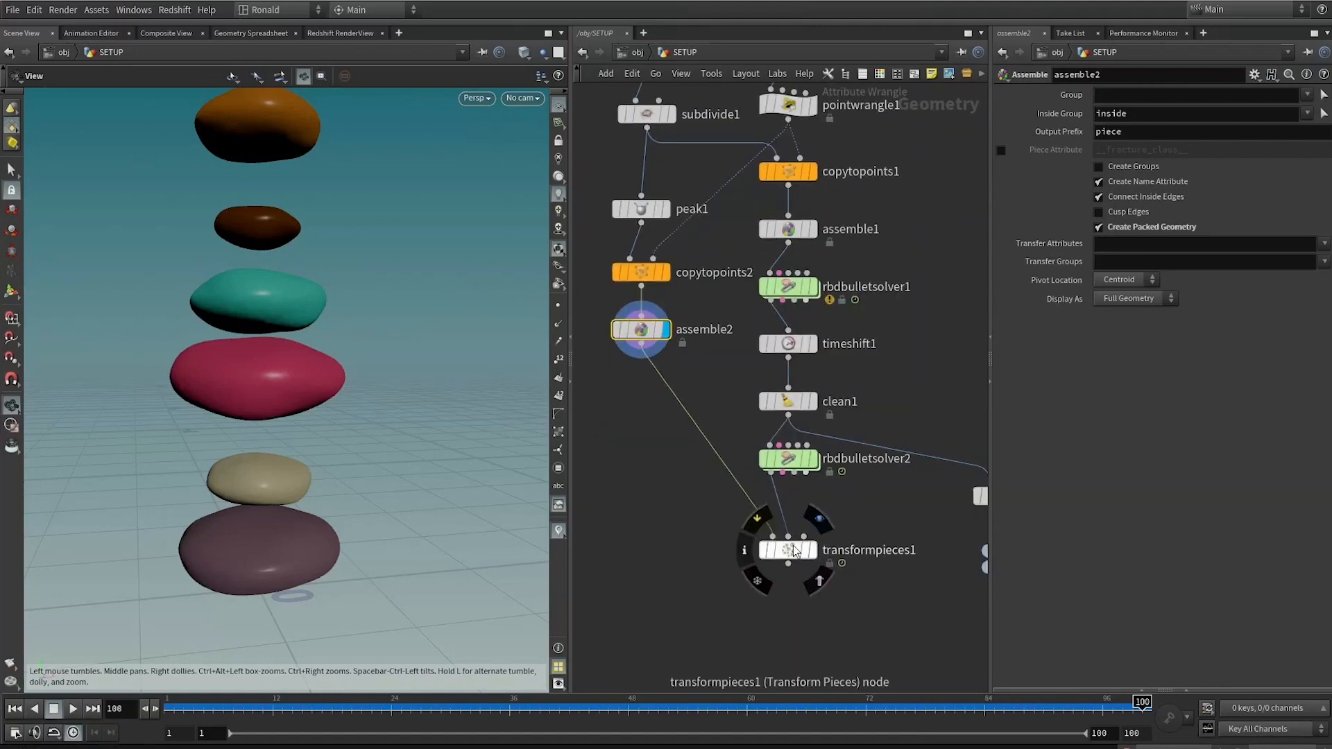
Move transformpieces1 down, place an unconnected Null node beside it, and rename the null LORES_SAMPLE
key("Tab")
mouse_move(858, 529)
type("null")
key("Return")
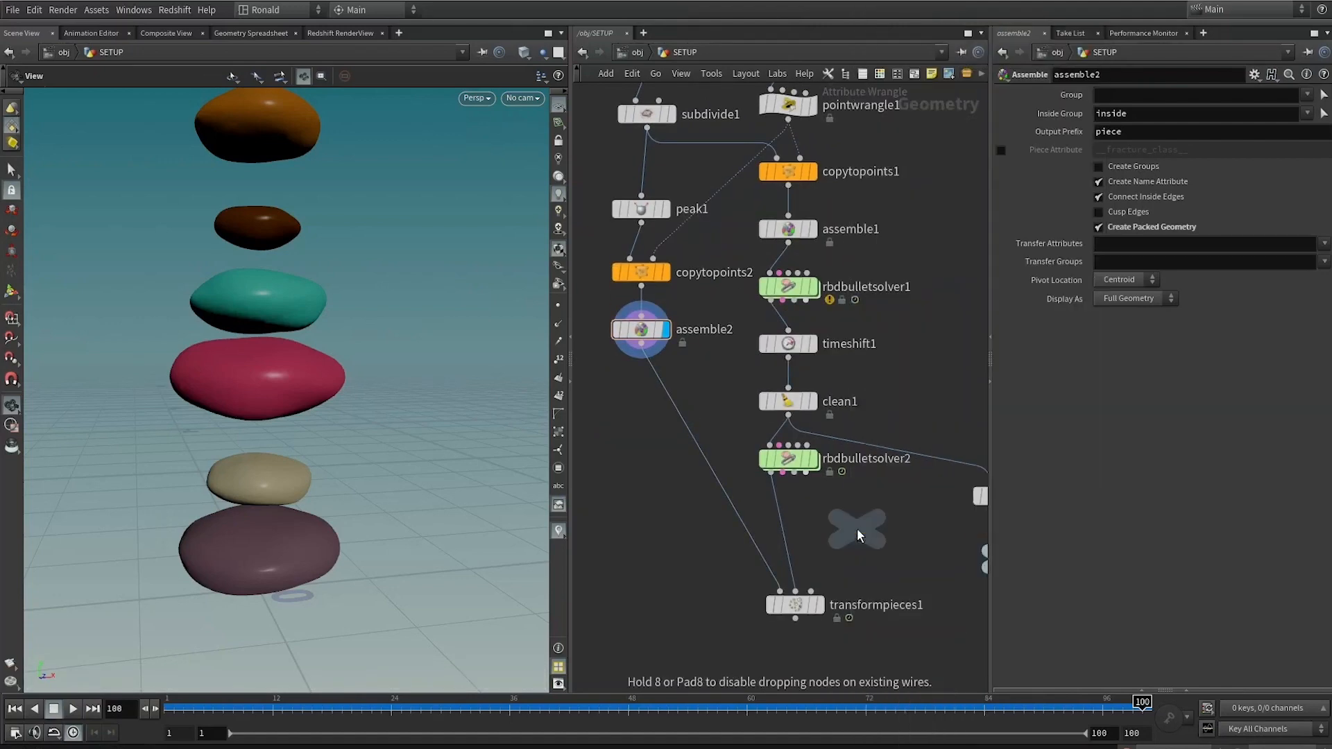
left_click(641, 570)
left_click_drag(684, 569, 706, 568)
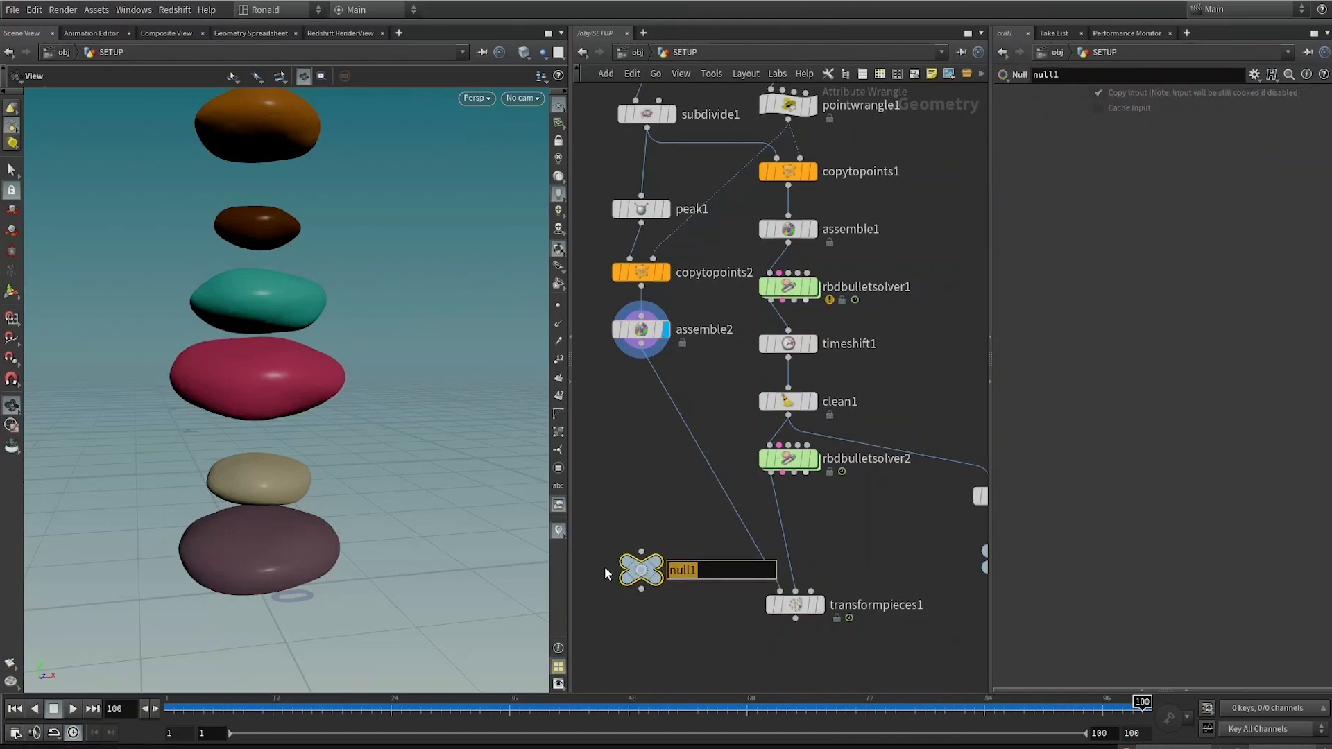
type("LORES_SAMPLE")
key("Return")
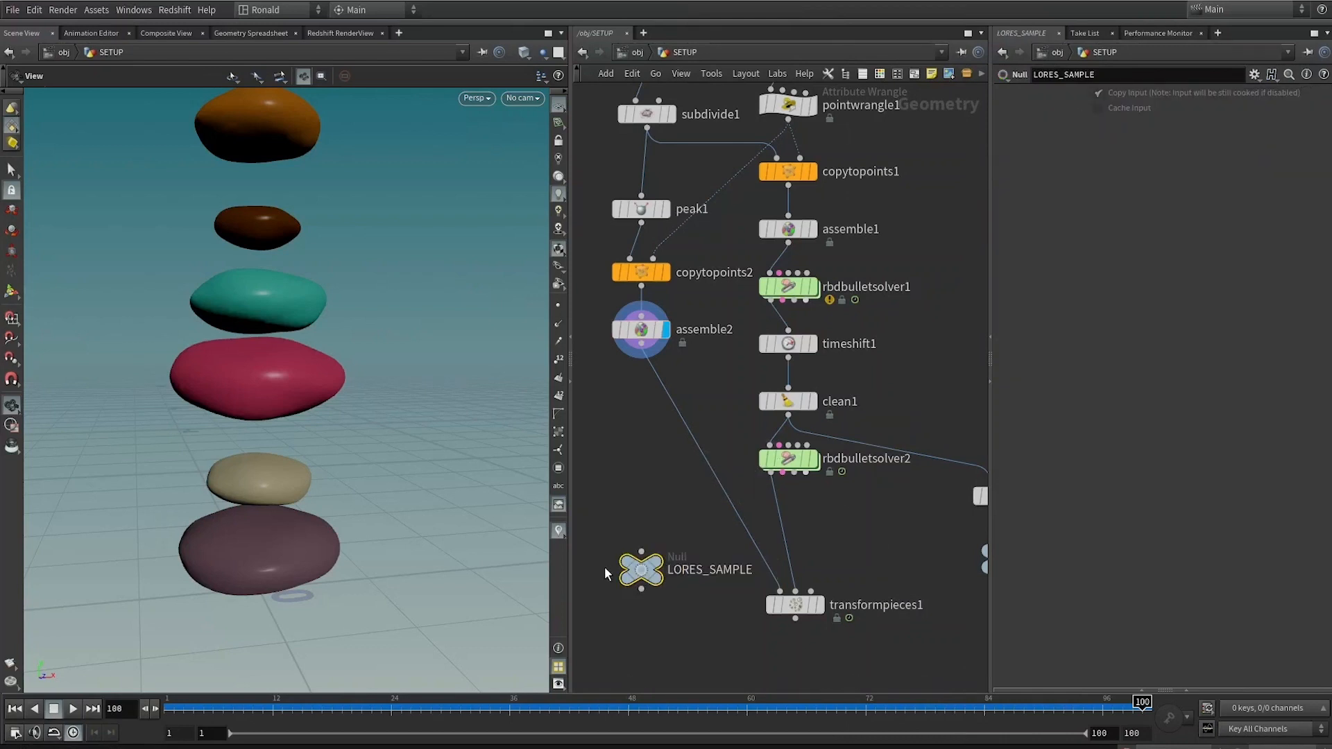
Duplicate the LORES_SAMPLE null below itself as HIRES_SAMPLE and colour both nulls blue
left_click_drag(649, 563, 653, 640, "alt")
left_click(685, 650)
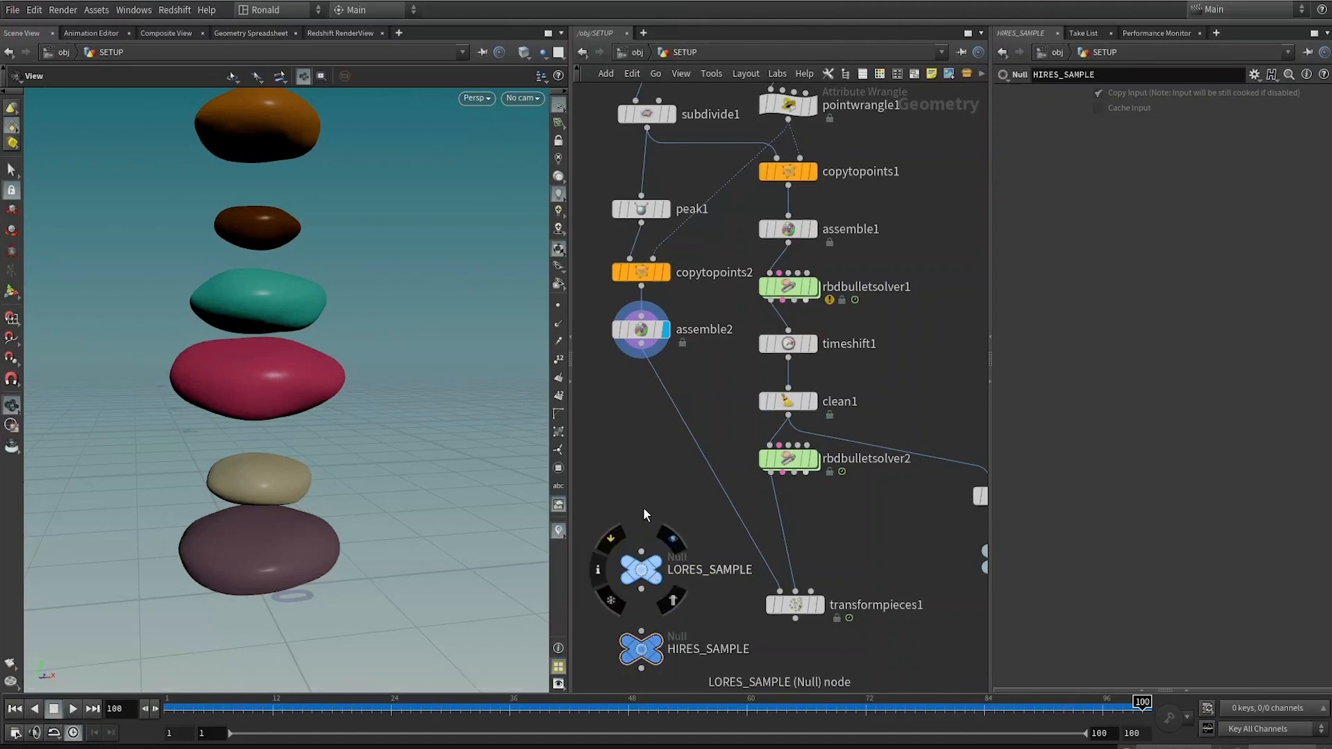
middle_click_drag(651, 506, 646, 577)
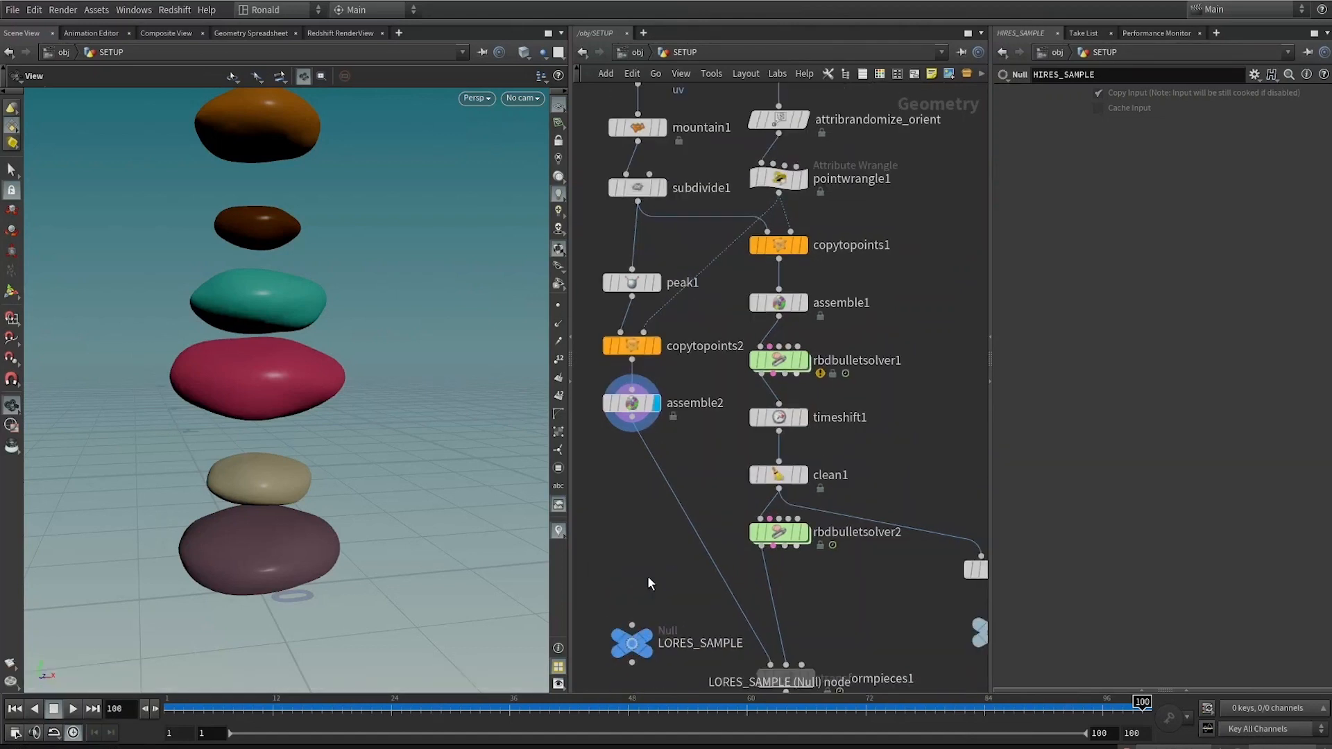
Insert LORES_SAMPLE between subdivide1 and copytopoints1, and display its single stone framed in the viewport
scroll(645, 581, "down", 3)
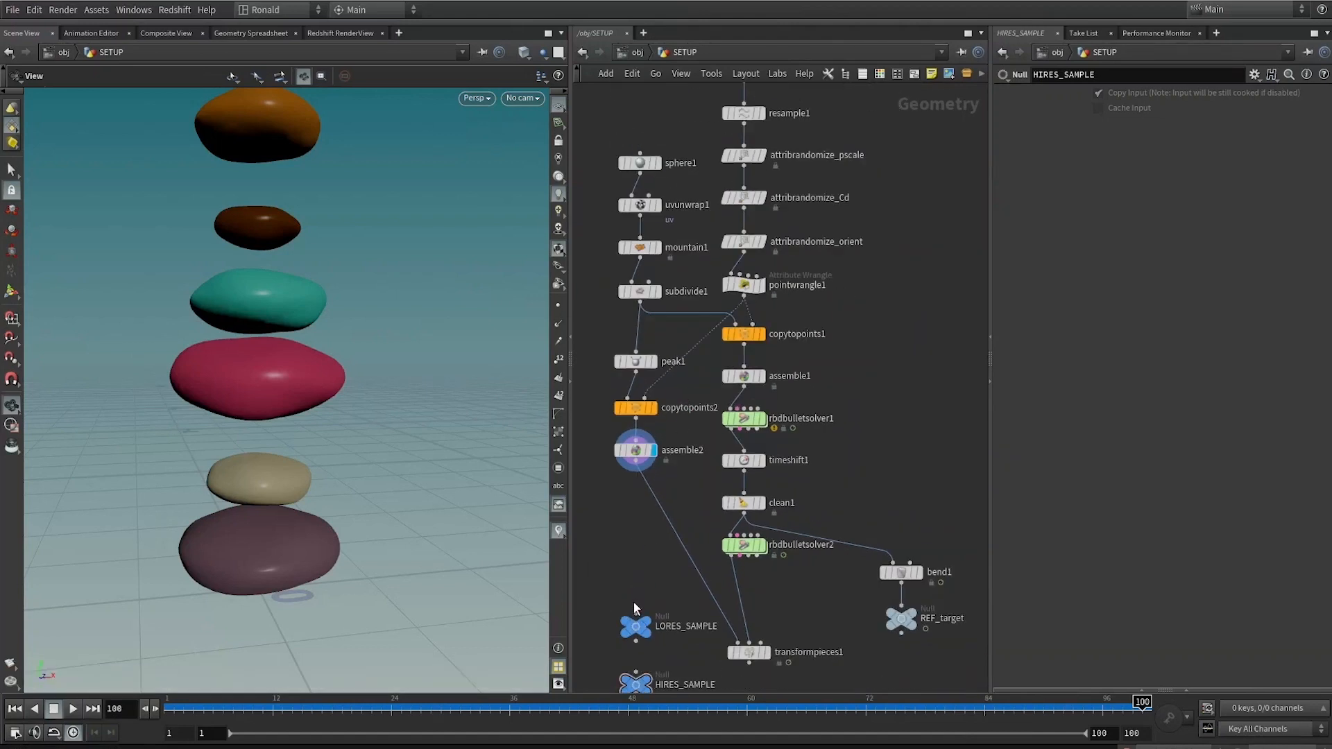
left_click_drag(645, 607, 711, 320)
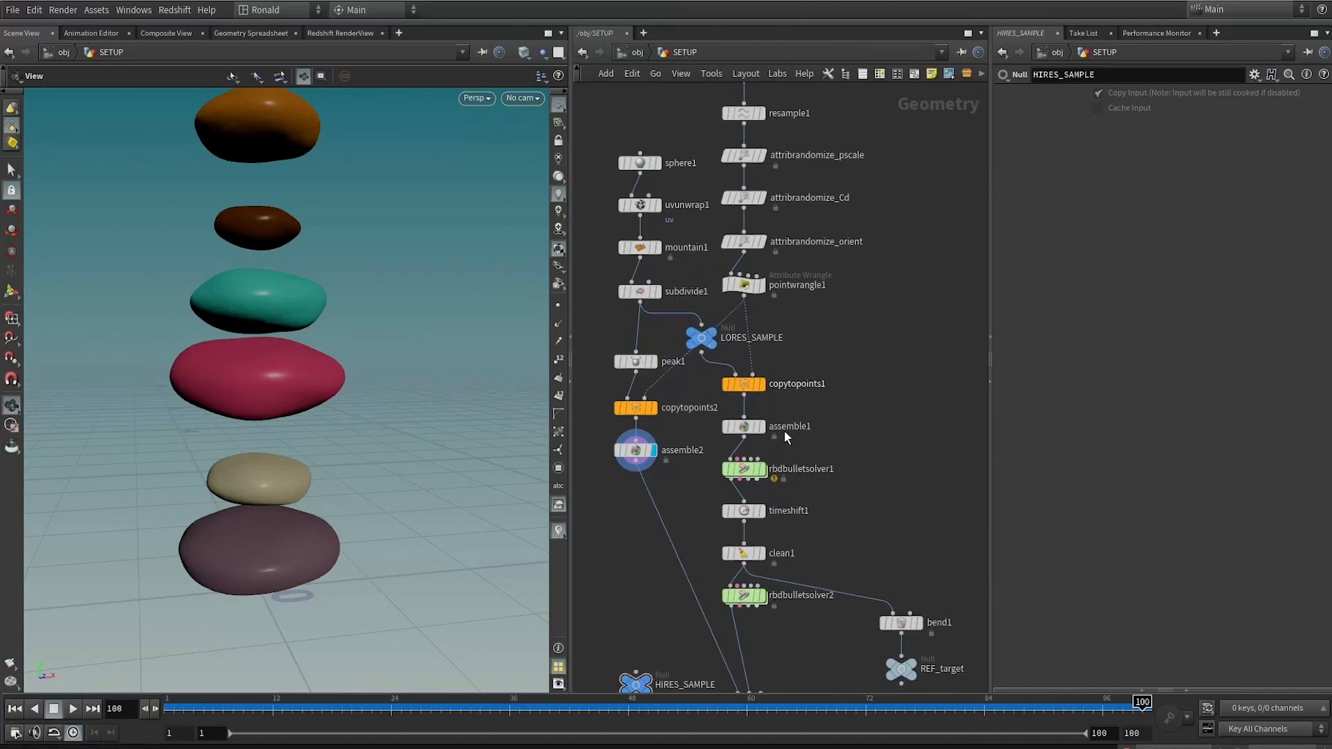
middle_click_drag(841, 384, 840, 328)
left_click_drag(705, 280, 724, 293)
left_click(741, 273)
key("space+g")
key("shift+w")
left_click_drag(342, 393, 296, 409)
Insert HIRES_SAMPLE between peak1 and copytopoints2, and align it beneath peak1
mouse_move(634, 628)
left_mouse_down()
mouse_move(634, 337)
mouse_move(631, 358)
mouse_move(642, 358)
left_mouse_up()
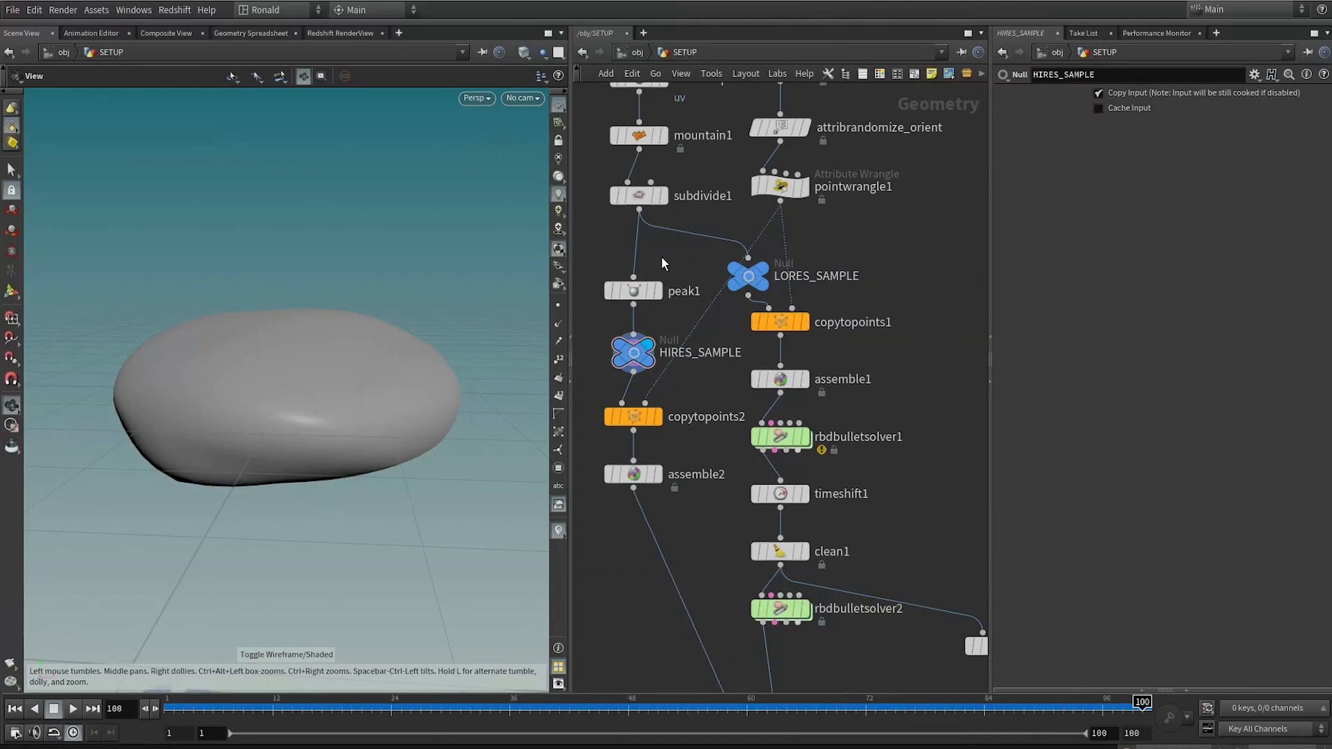
middle_click_drag(659, 256, 683, 314)
left_click_drag(641, 405, 644, 374)
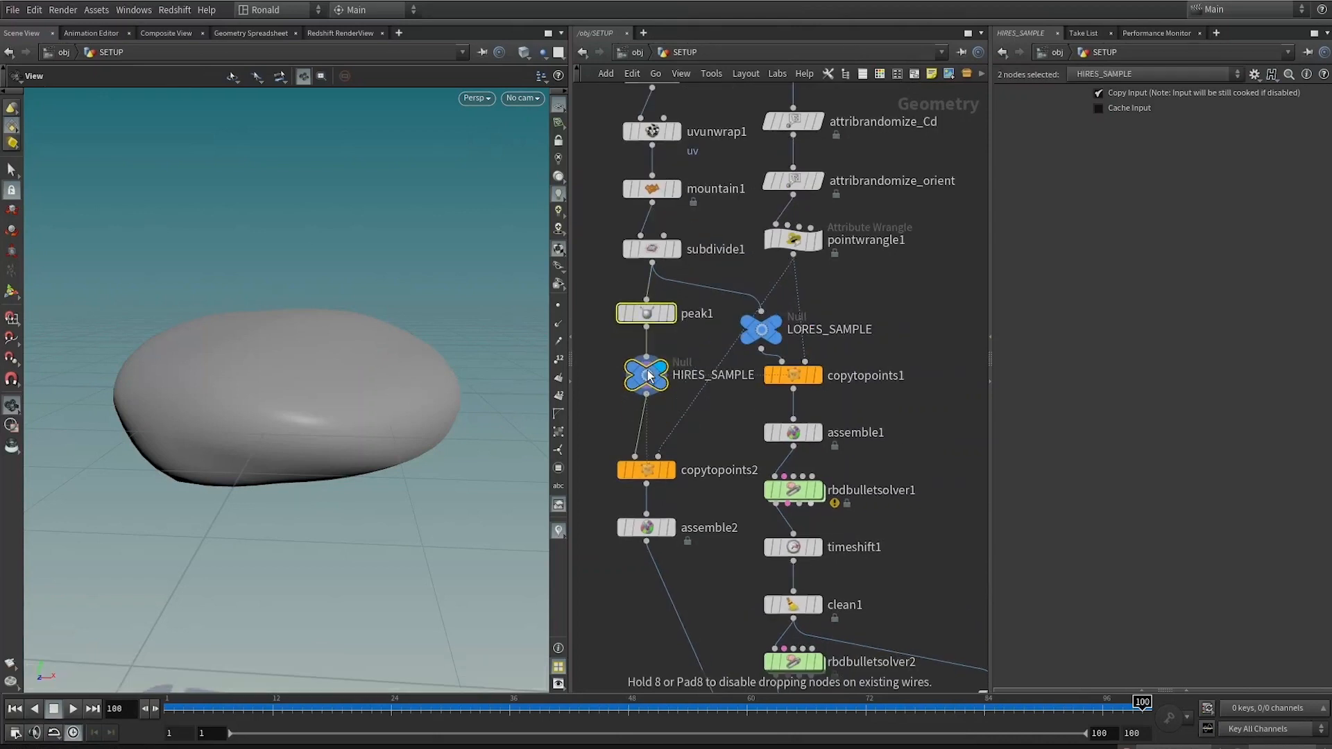
Duplicate subdivide1 into the connection between peak1 and HIRES_SAMPLE, and check its mesh density in wireframe
left_click(602, 362)
left_click_drag(654, 254, 649, 363, "alt")
key("shift+w")
Insert a Mountain node between subdivide2 and HIRES_SAMPLE with height 0.085 and element size 0.61, and compare the HIRES_SAMPLE and LORES_SAMPLE stones
key("Tab")
type("mou")
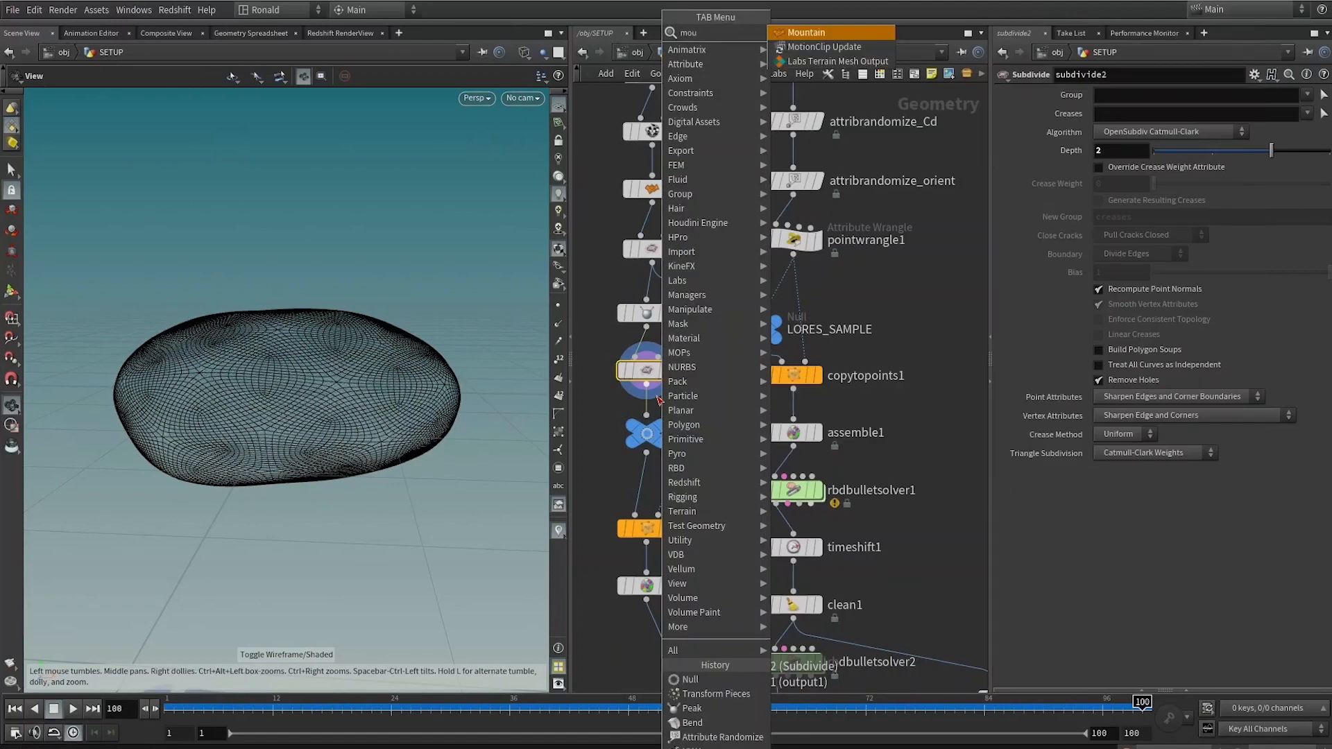
key("Return")
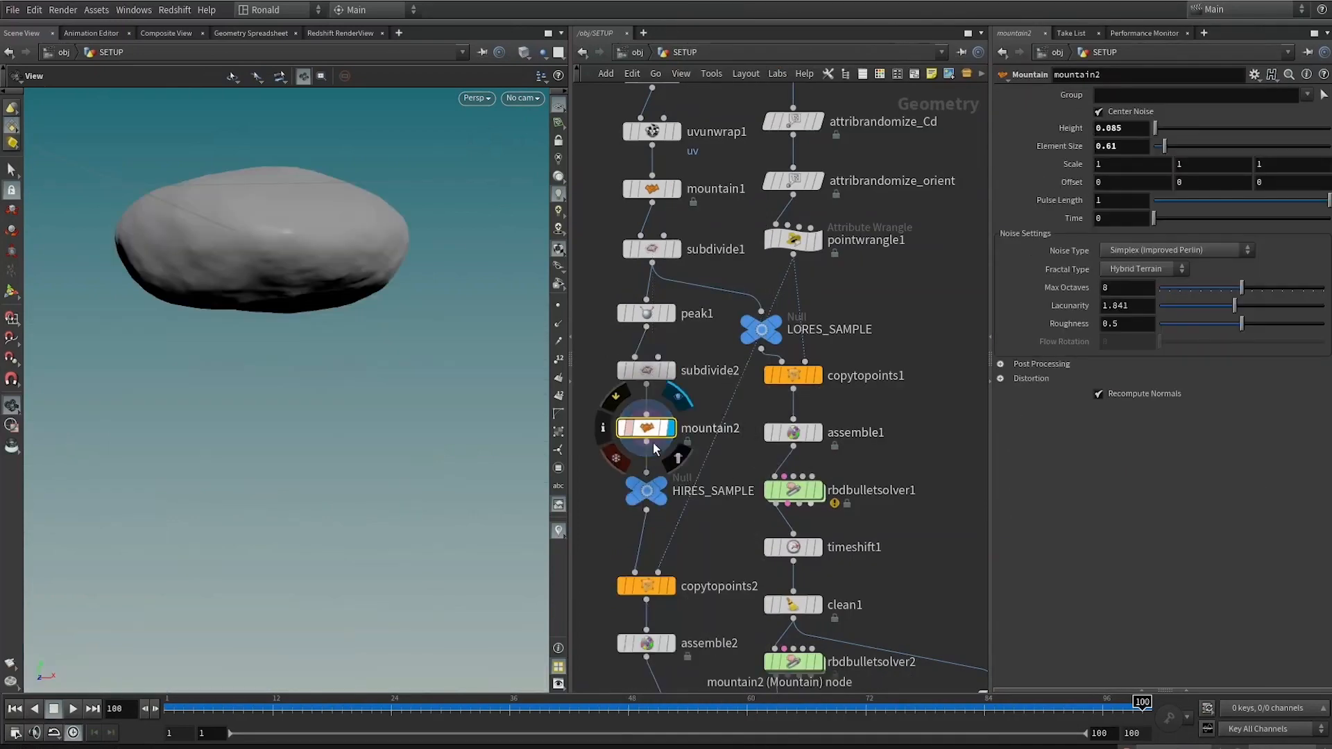
left_click(676, 470)
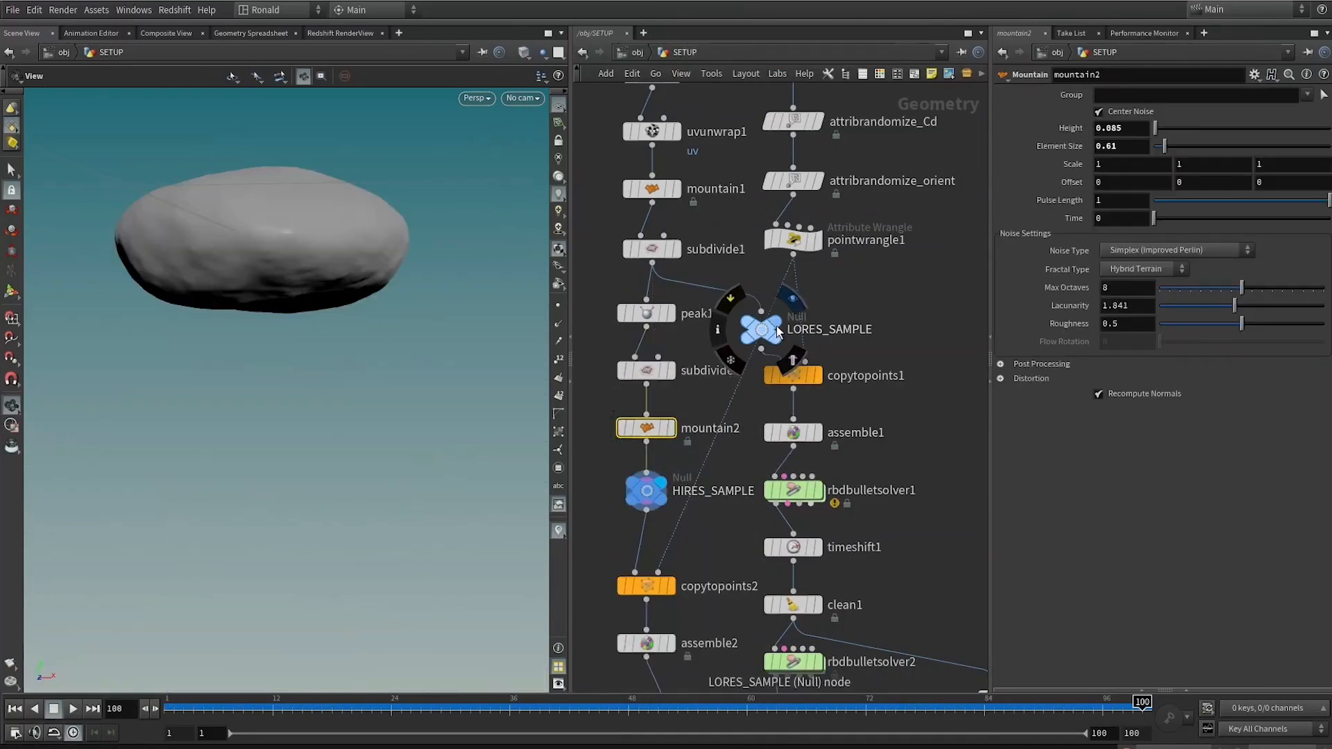
left_click(790, 303)
Move transformpieces1 up so it sits directly beneath rbdbulletsolver2
middle_click_drag(917, 511, 847, 237)
scroll(804, 407, "down", 3)
left_click_drag(755, 564, 756, 388)
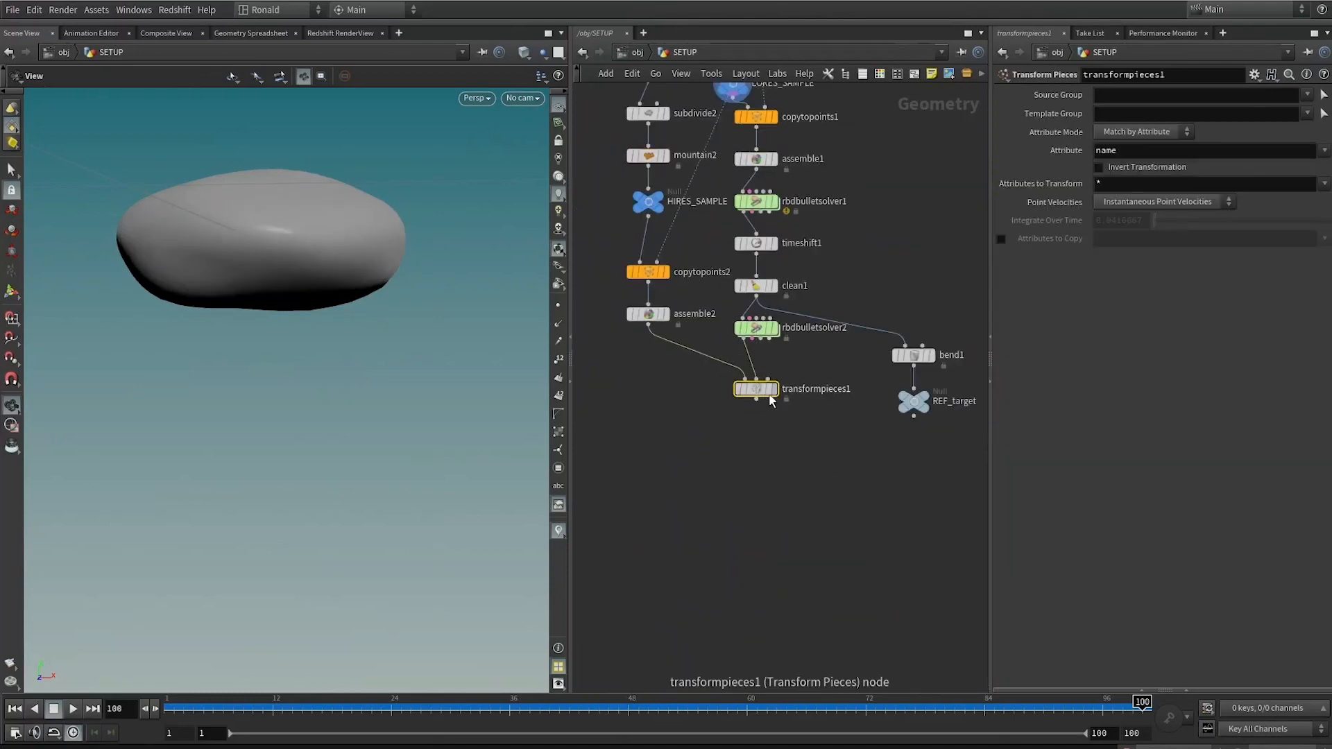
Display transformpieces1 to examine the surface detail on the stacked stones up close, and select mountain2
left_click(774, 388)
key("space+f")
scroll(185, 287, "up", 2)
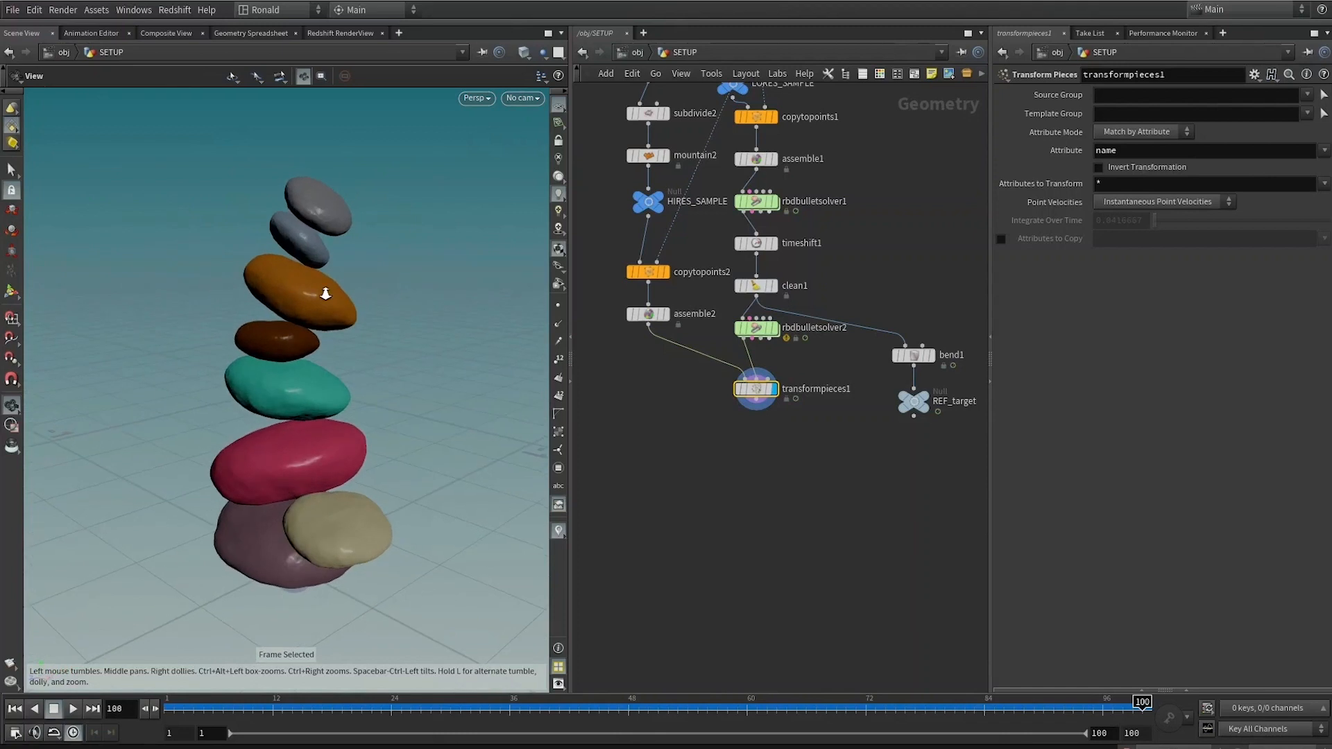
scroll(305, 291, "up", 3)
left_click(645, 156)
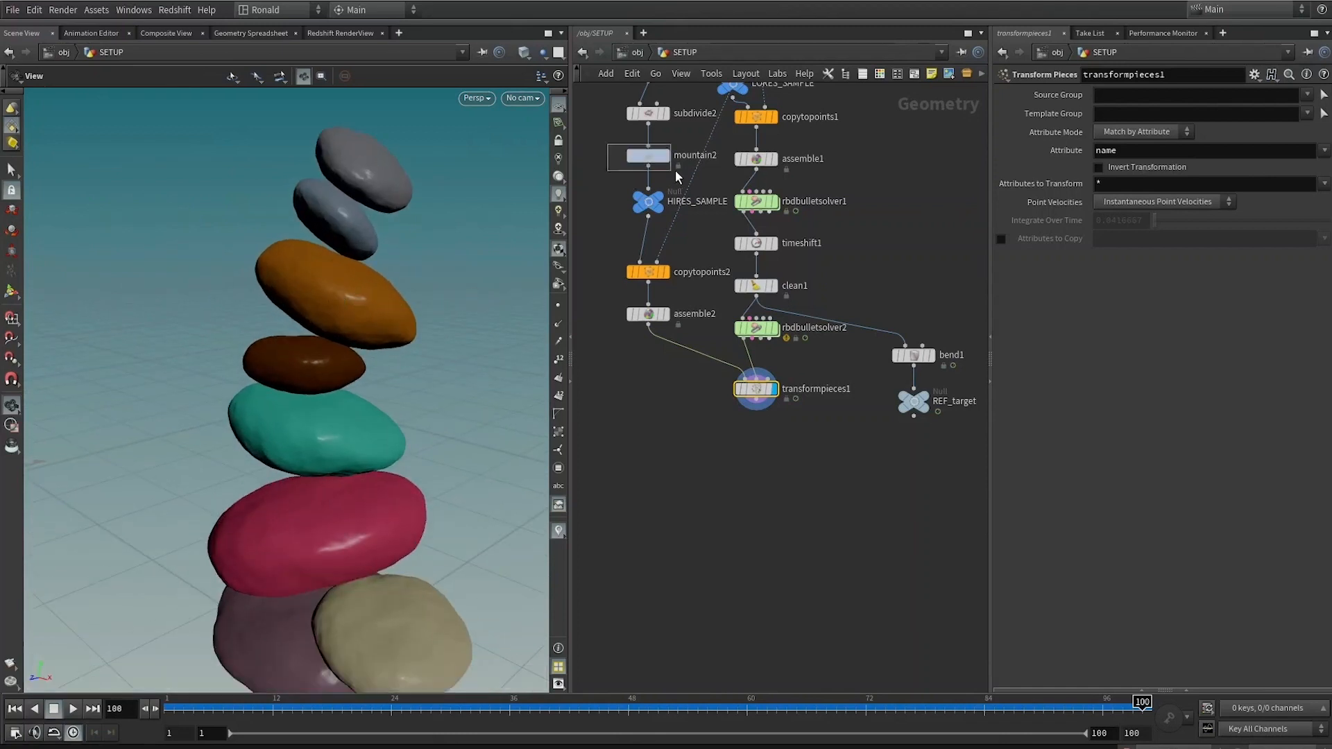
Set the mountain2 node's noise height to 1.02 and its element size to 3.2
left_click_drag(1157, 128, 1221, 144)
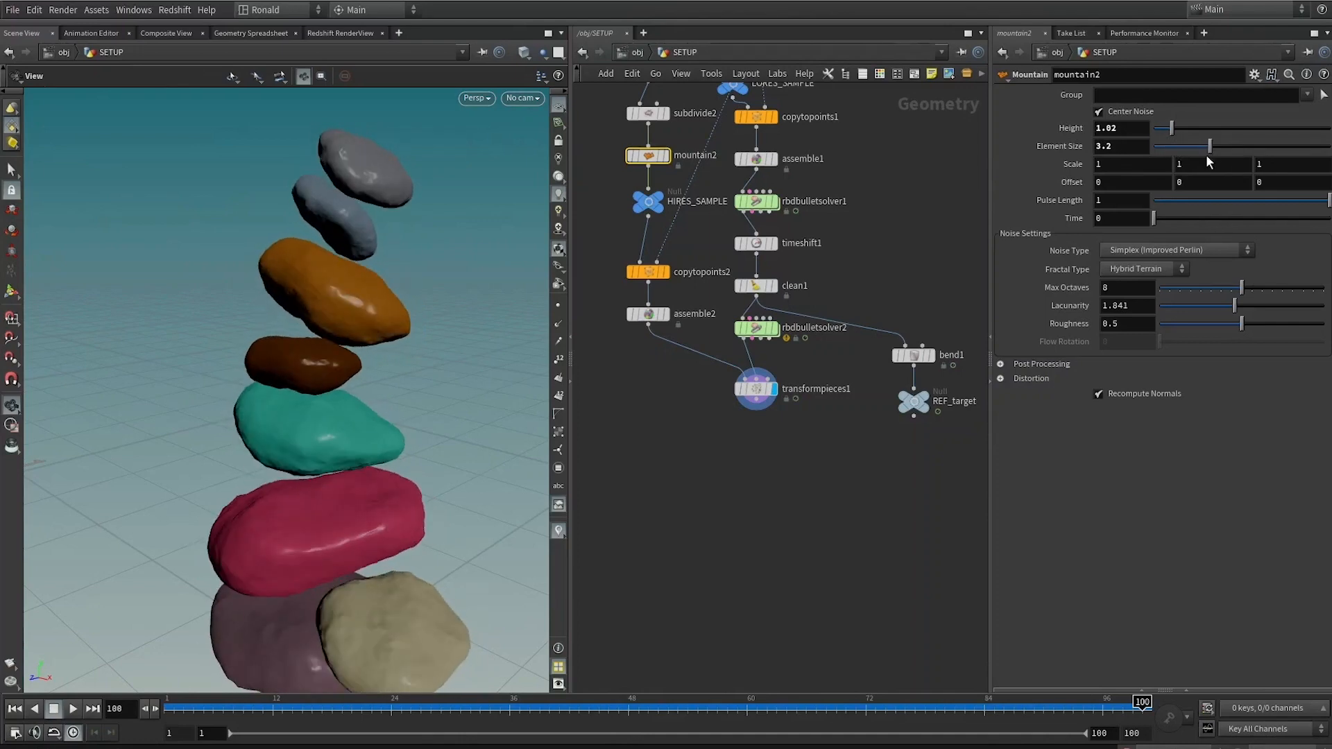
middle_click_drag(602, 123, 622, 204)
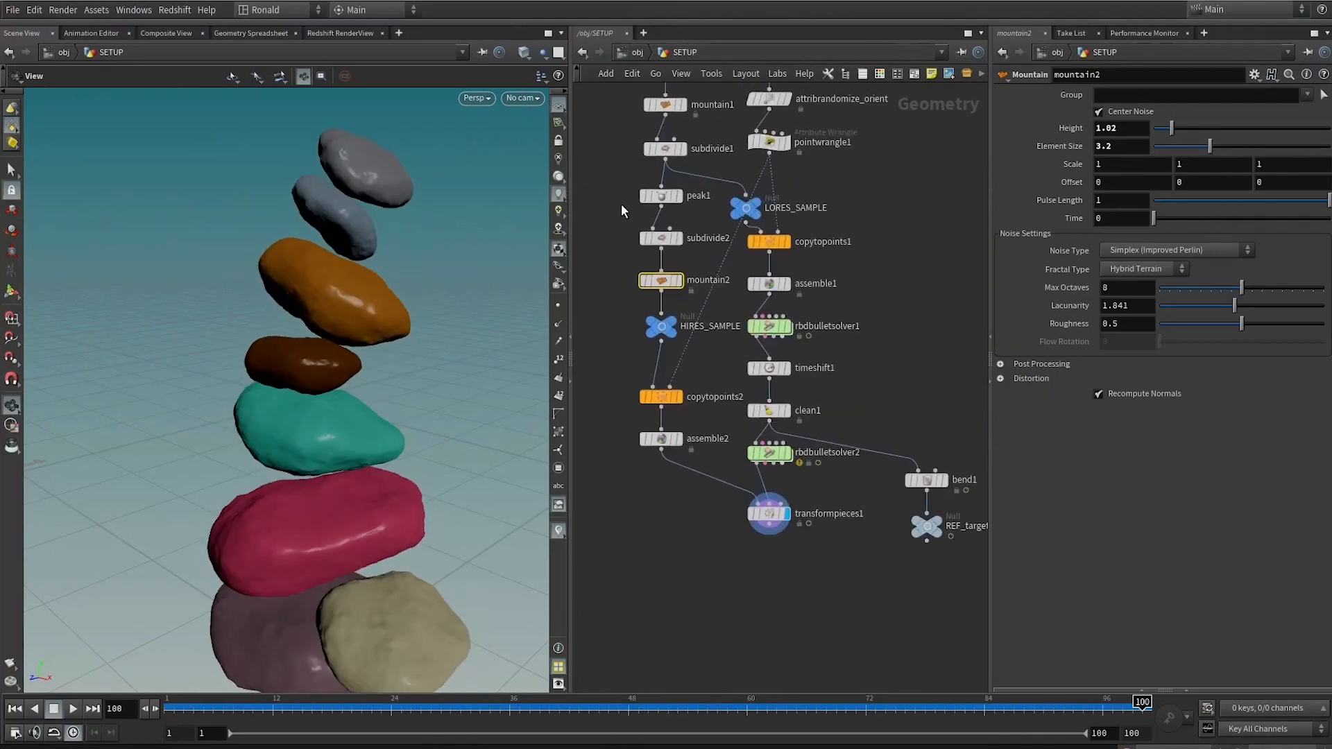
Set the Peak node's distance to 0.055 and check the gaps between the pebbles
left_click(661, 196)
middle_click_drag(1127, 132, 1170, 172)
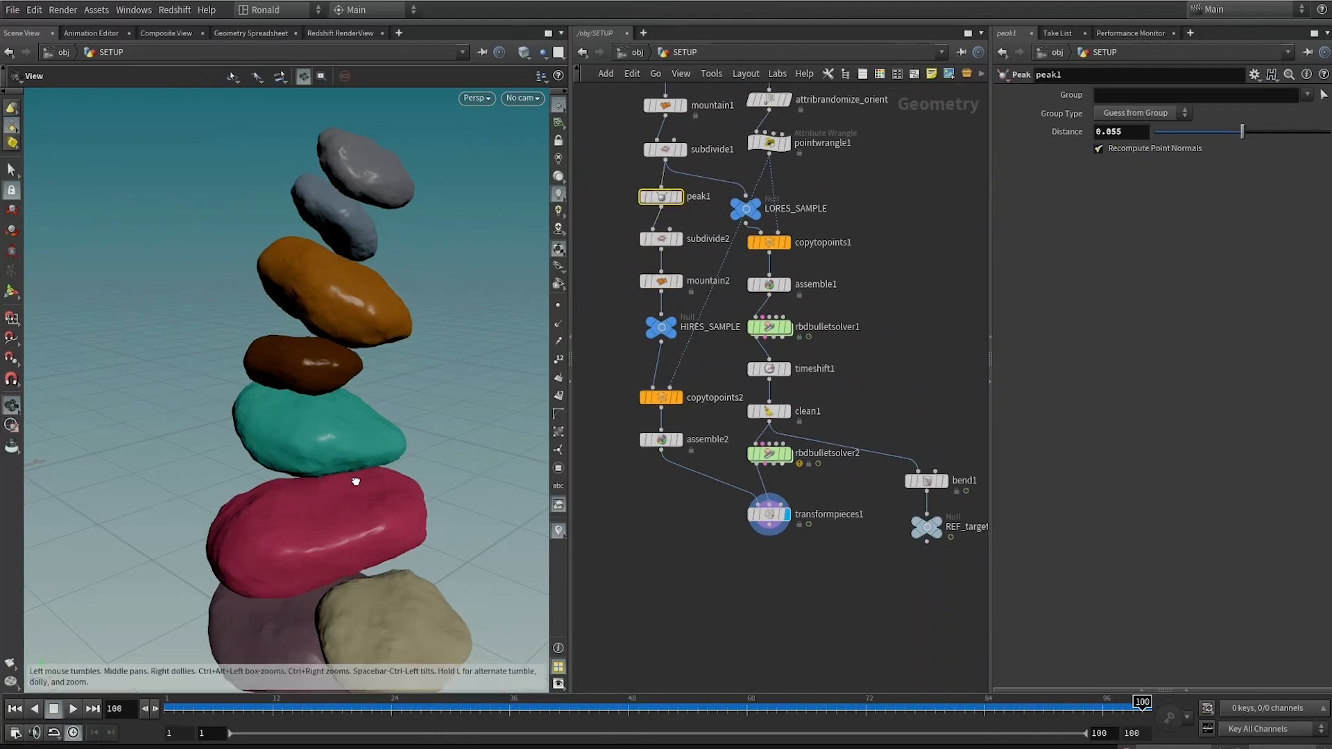
left_click_drag(355, 481, 380, 498)
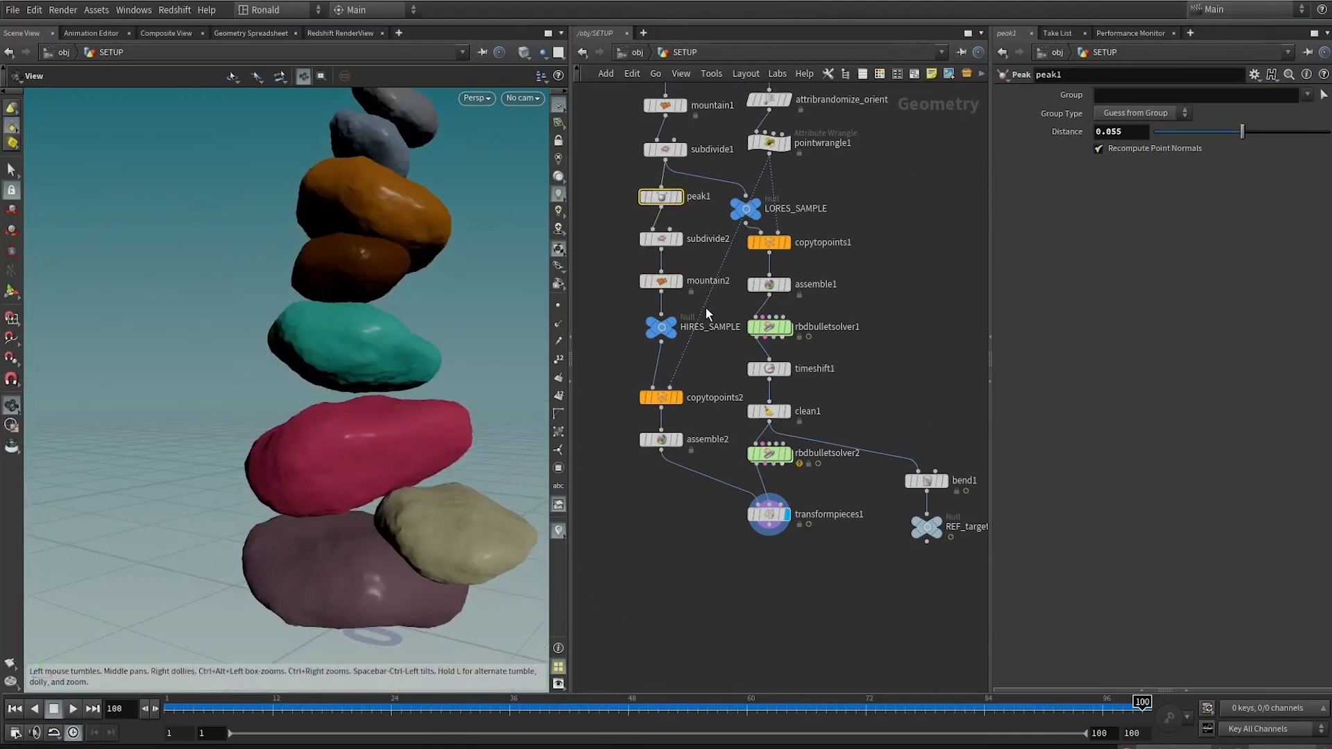
Scrub the simulation back to frame 31 and inspect the noisy pebbles from another angle
left_click(660, 280)
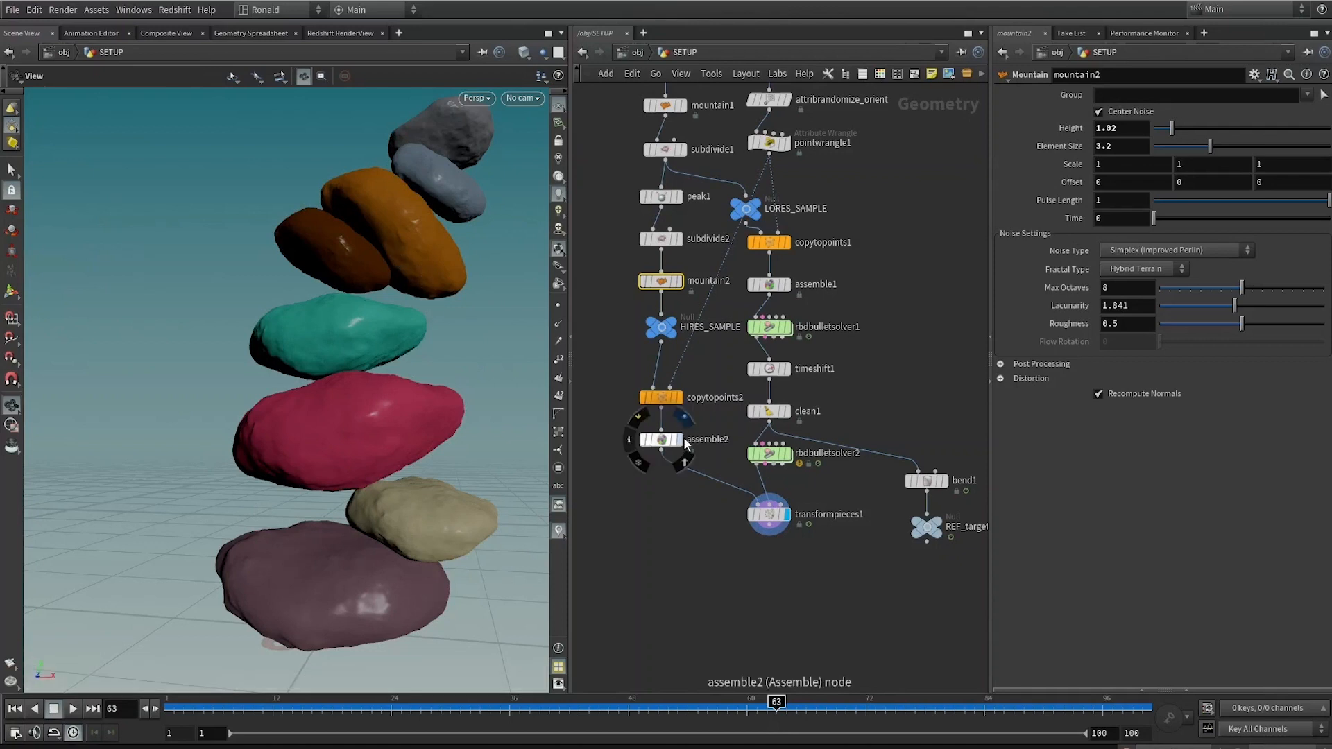
left_click_drag(277, 701, 461, 701)
left_click_drag(334, 307, 423, 274)
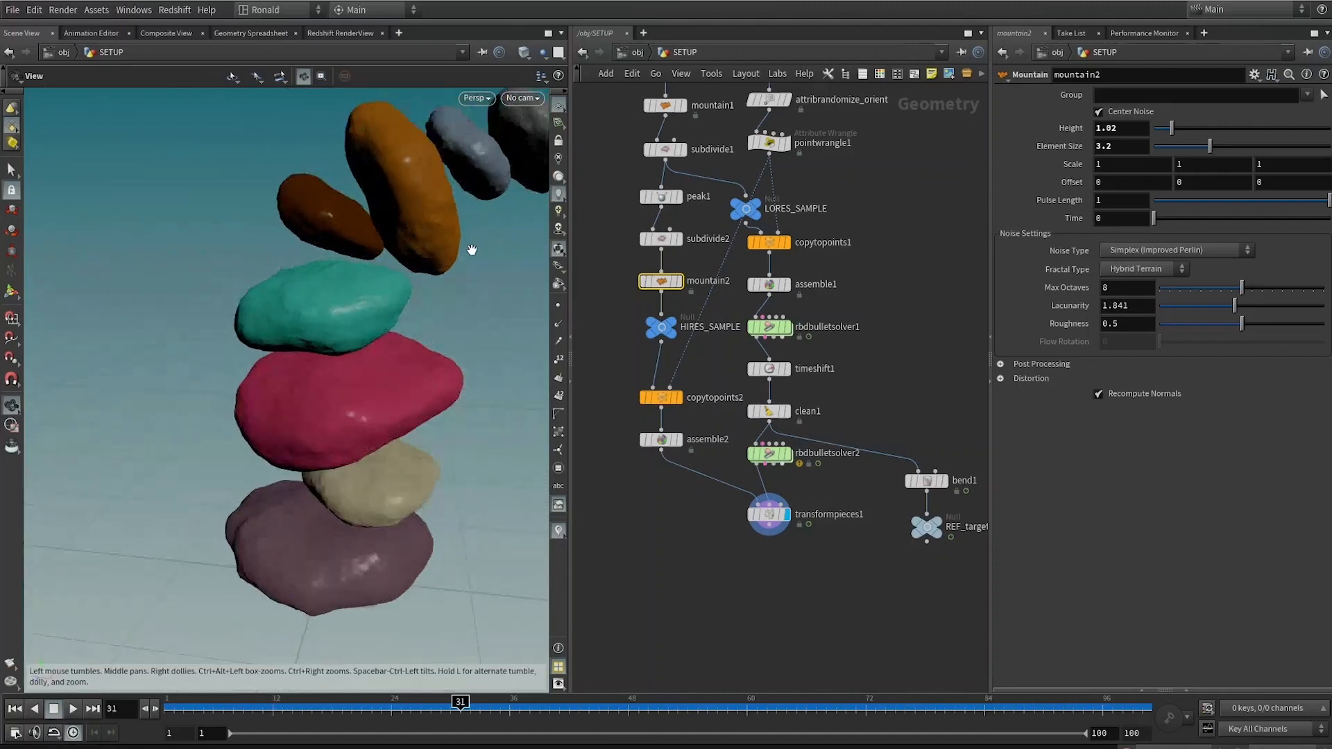
Tidy the layout of the high-resolution node chain and bypass subdivide2 and mountain2
middle_click_drag(620, 138, 629, 275)
scroll(622, 163, "down", 2)
left_click_drag(621, 154, 681, 565)
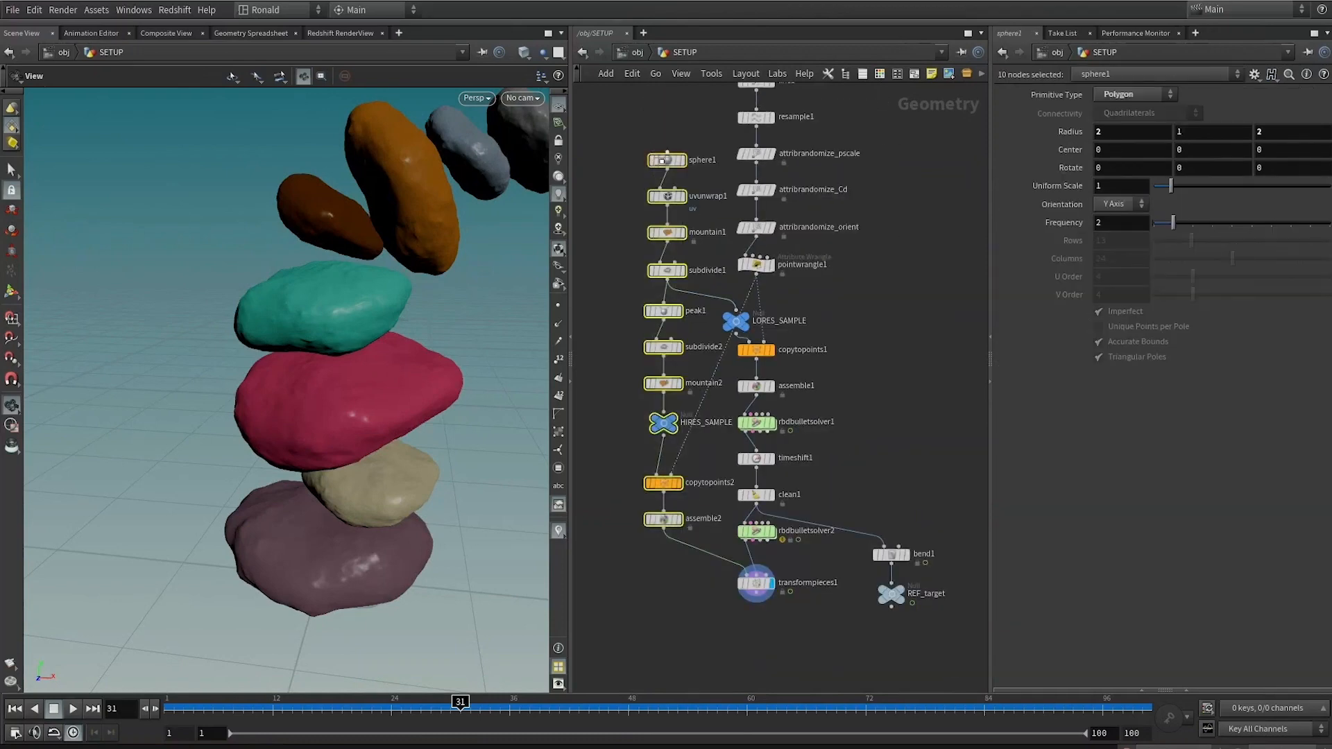
key("l")
left_click_drag(610, 322, 699, 401)
key("b")
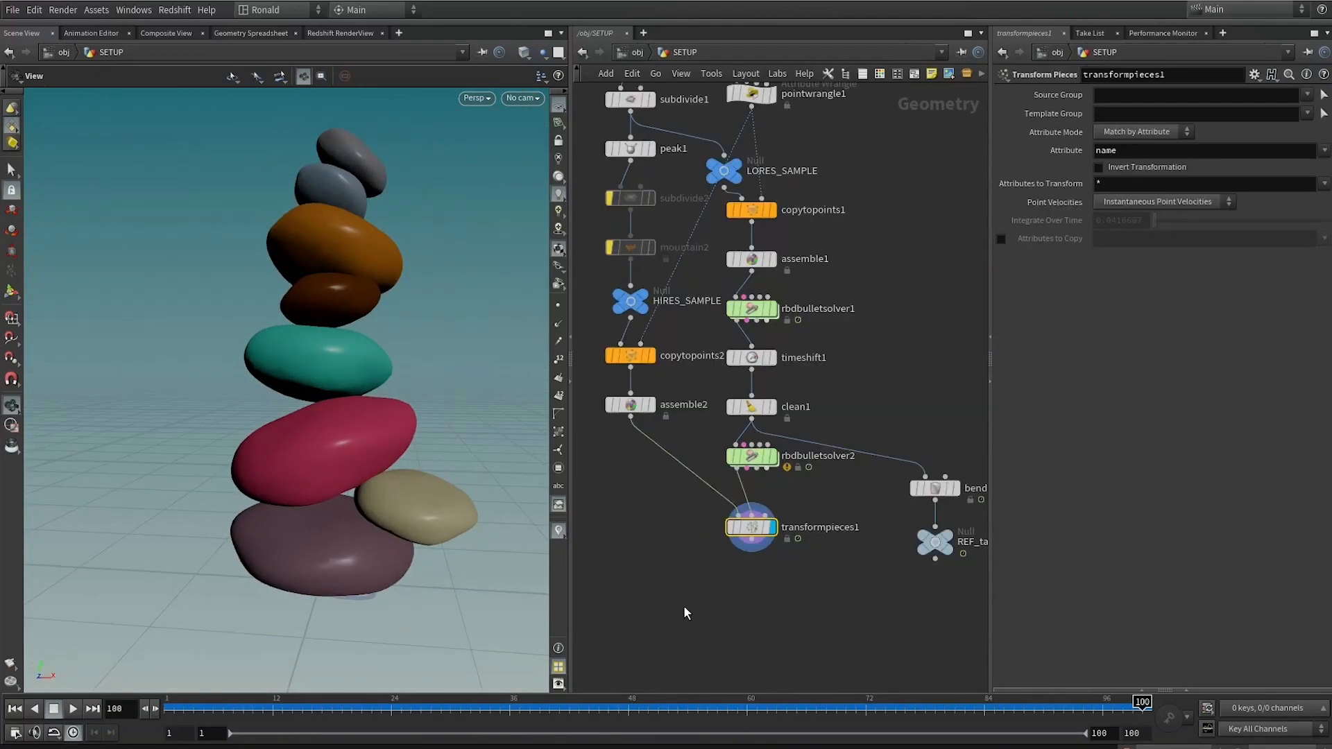
Add a Null after transformpieces1, name it OUT_pebbles and make it the displayed output
middle_click_drag(767, 563, 714, 504)
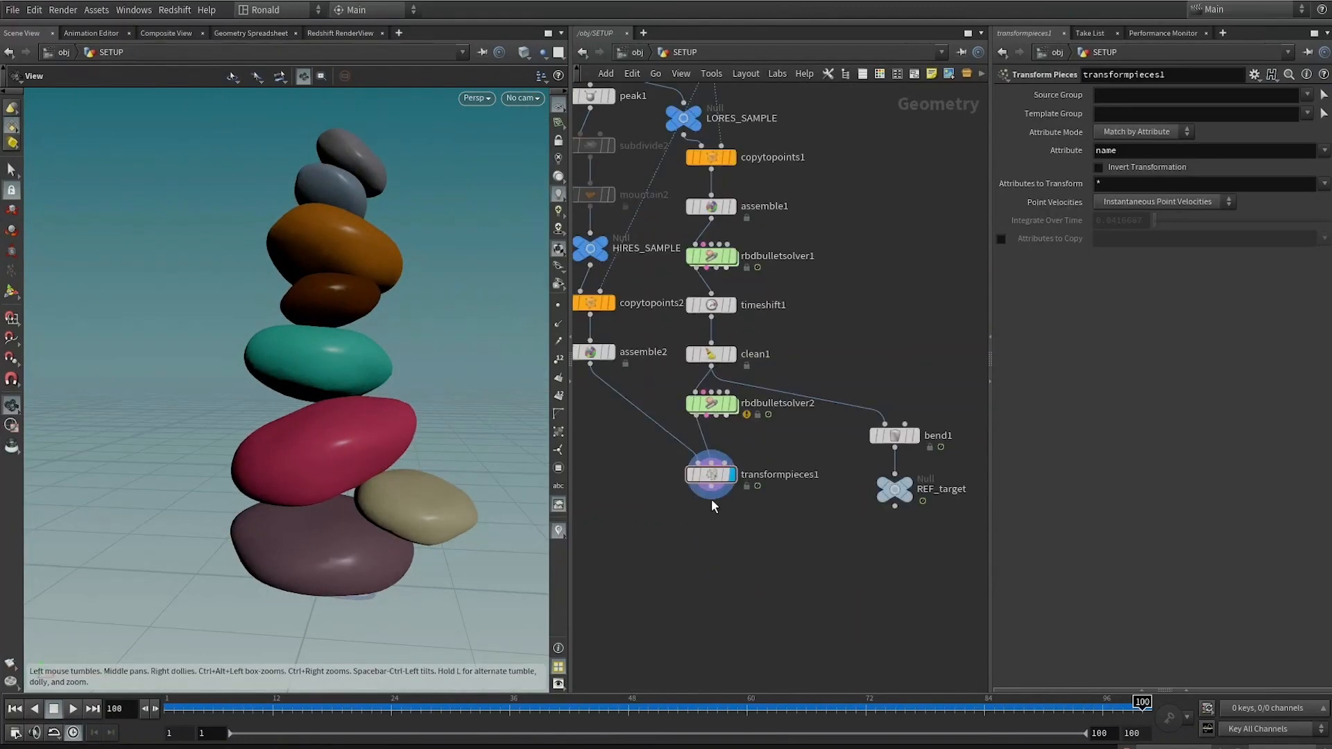
key("Tab")
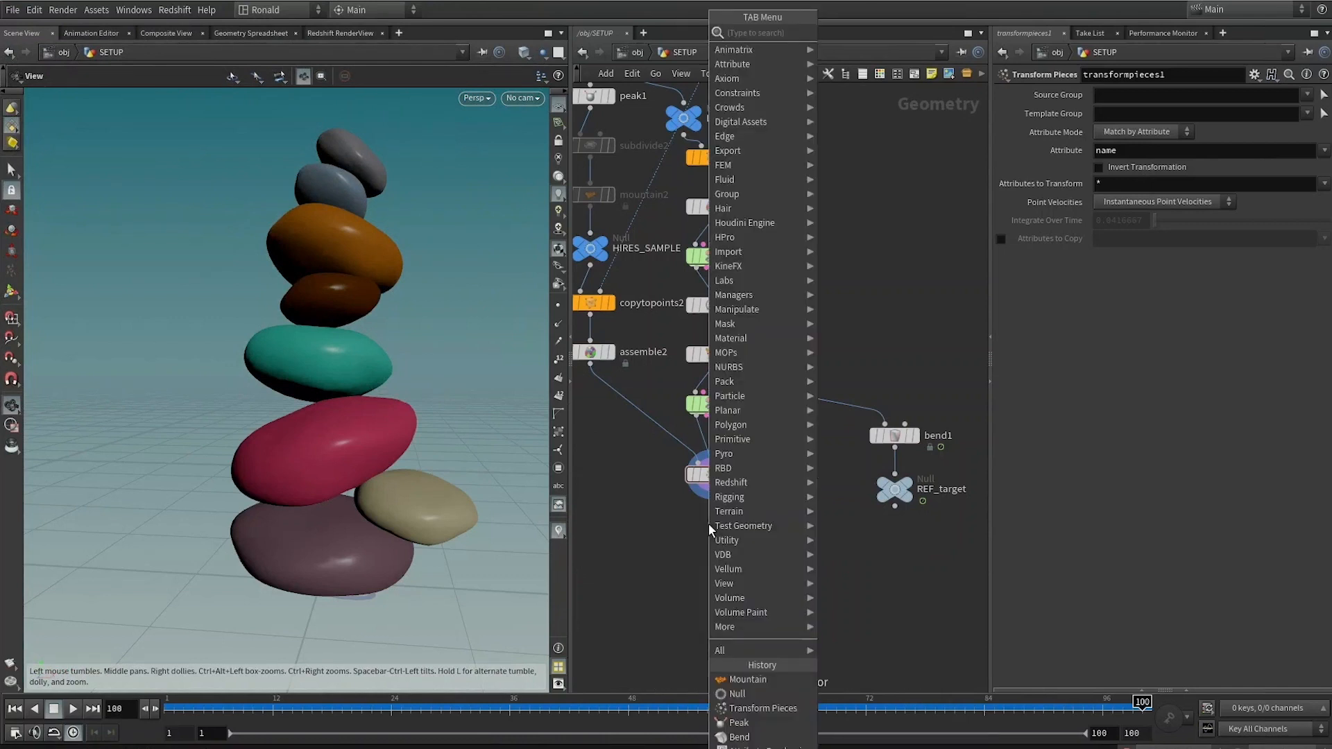
type("null")
key("Return")
key("Return")
left_click(738, 528)
type("OUT_pebbles")
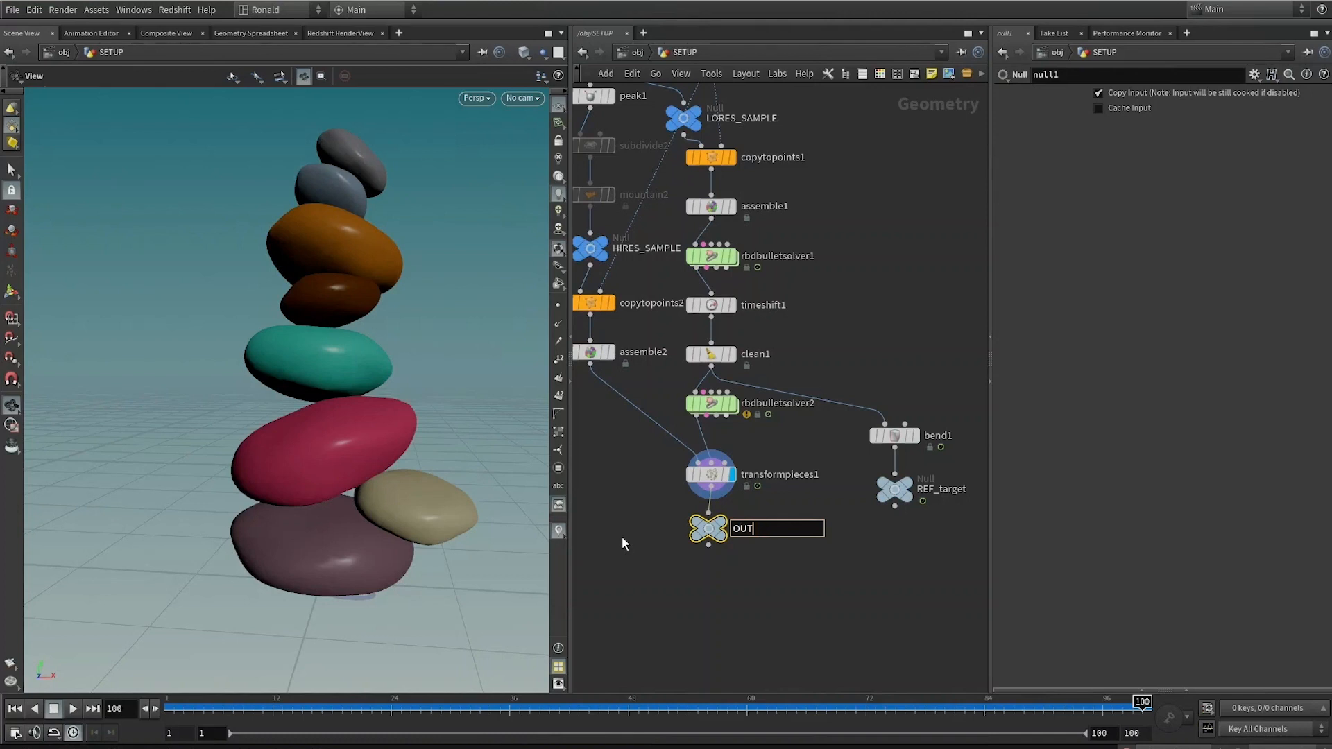
key("Return")
left_click_drag(642, 507, 728, 564)
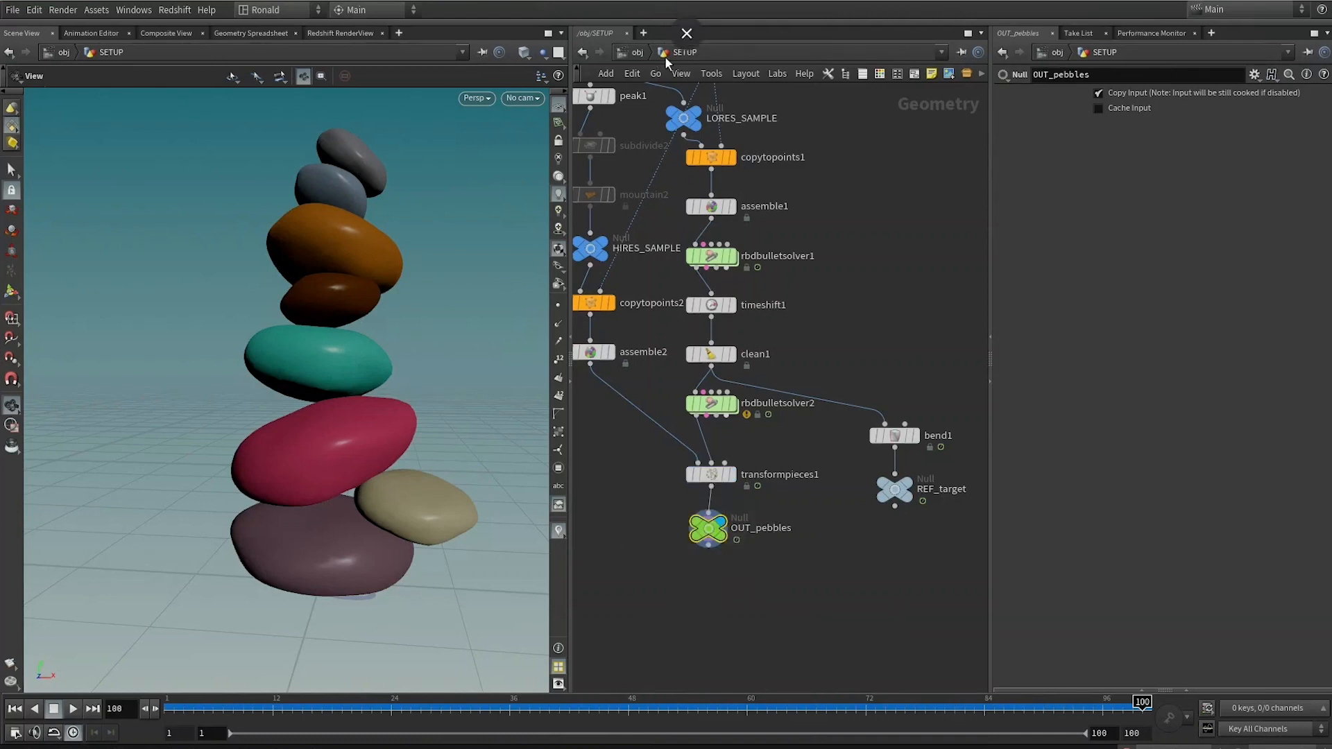
Create a new Geometry object named pebbles at the object level and enter it
key("u")
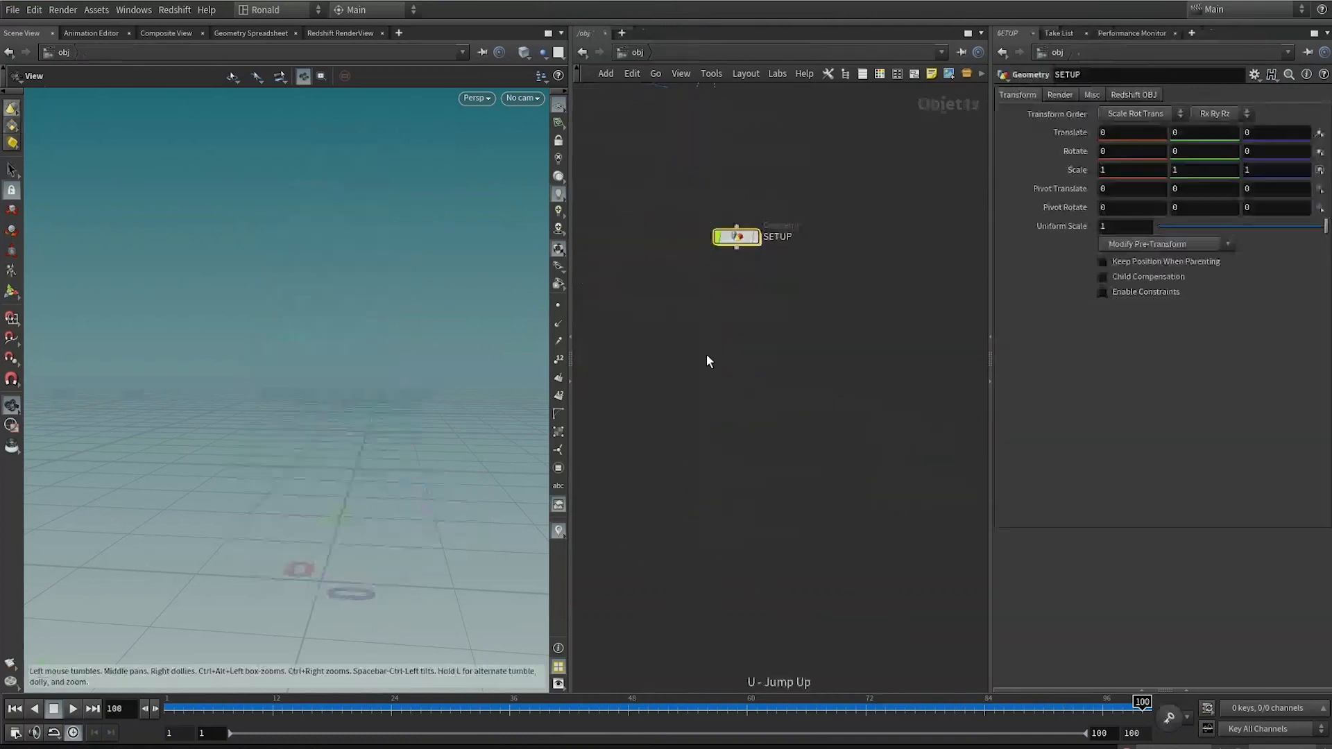
key("Tab")
type("geo")
key("Return")
left_click(742, 276)
left_click(779, 277)
left_click_drag(801, 276, 664, 278)
type("pebbles")
key("Return")
double_click(742, 276)
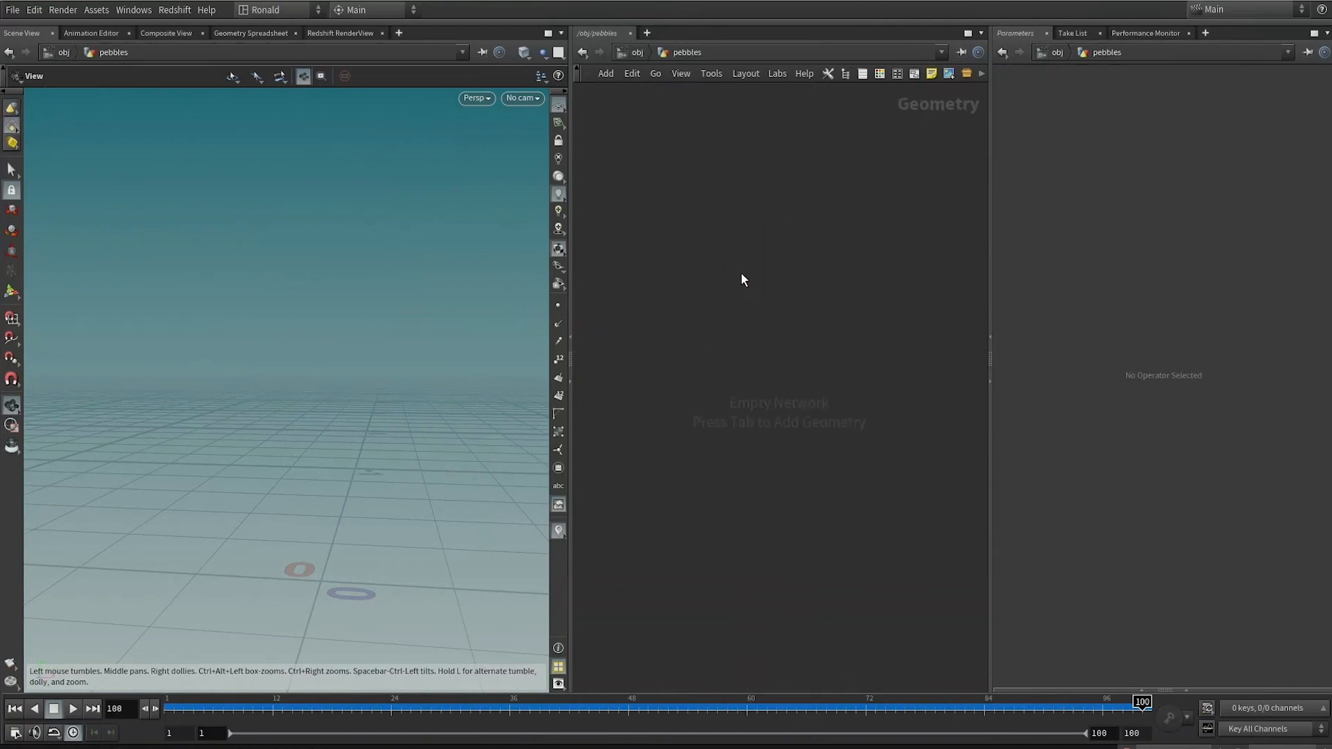
Add an Object Merge that brings in /obj/SETUP/OUT_pebbles
key("Tab")
type("om")
key("Return")
left_click(783, 229)
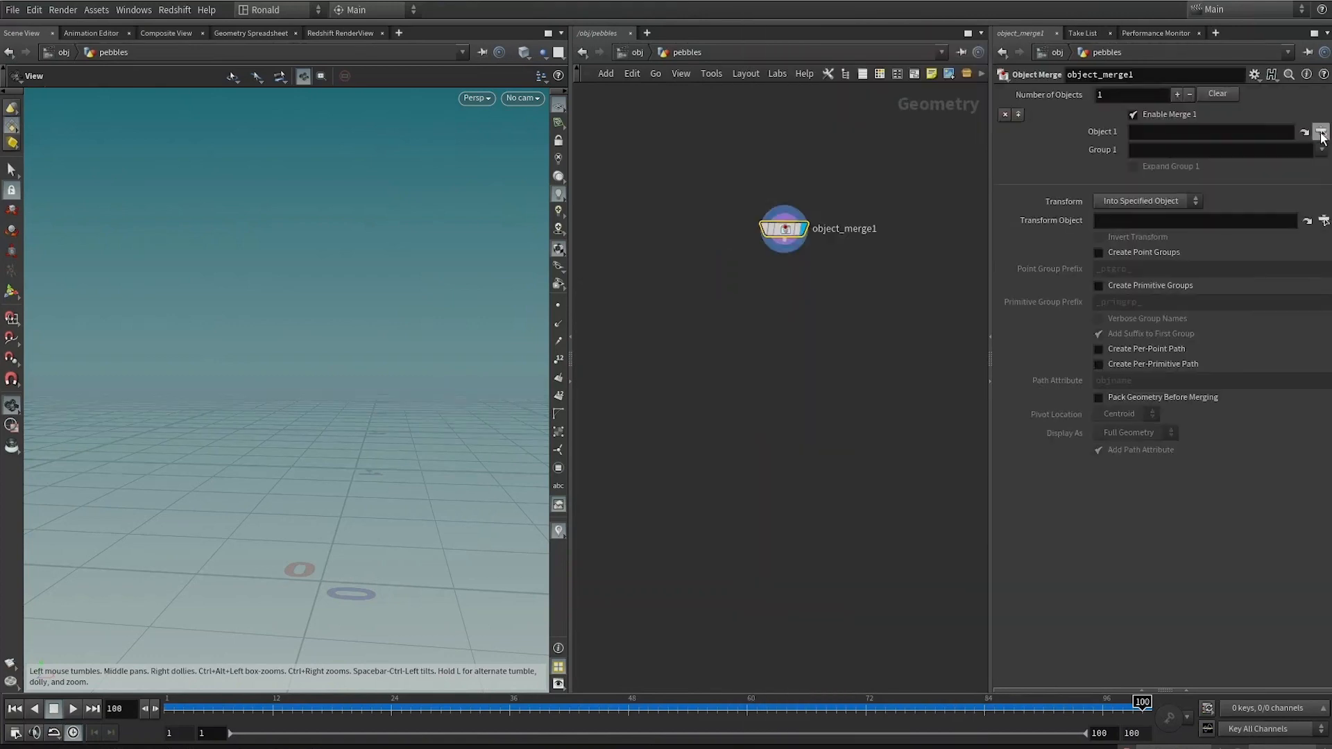
left_click(1319, 132)
scroll(1193, 59, "up", 6)
double_click(1236, 99)
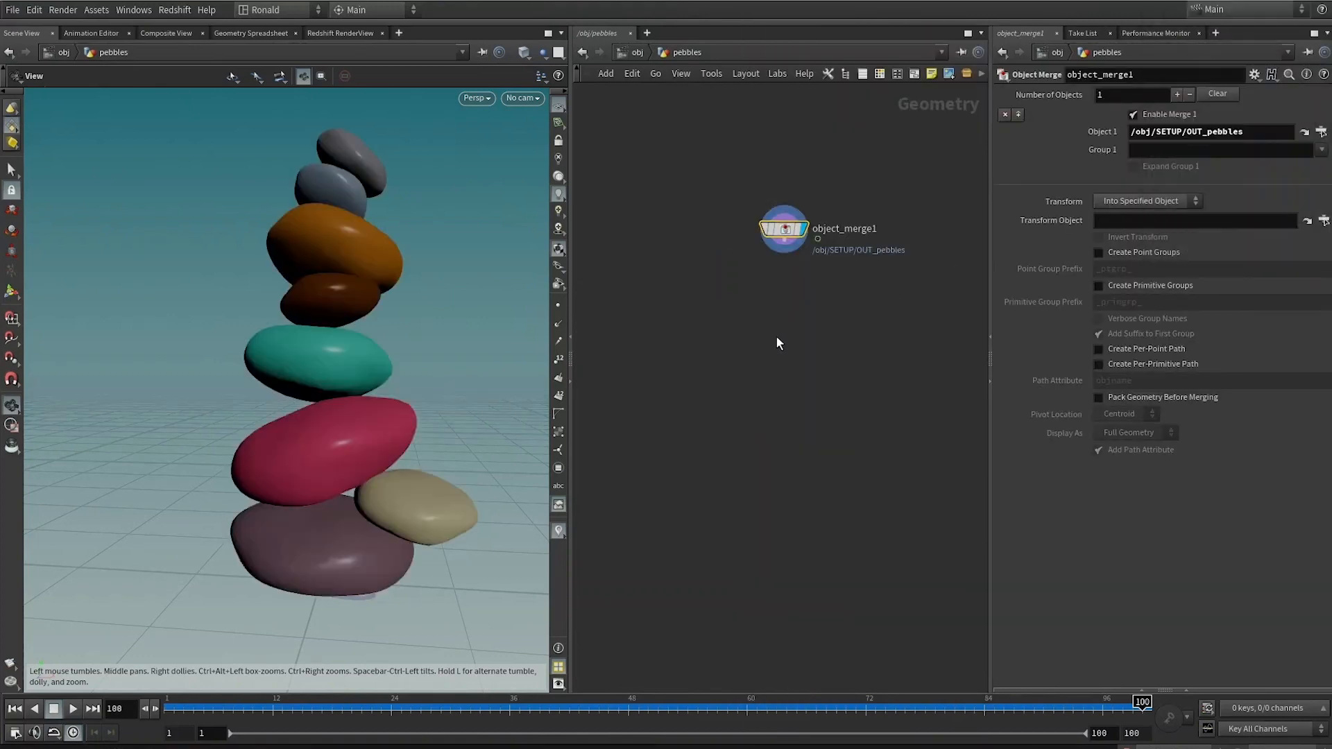
Return to the object level and align the pebbles node beneath SETUP
key("u")
scroll(842, 246, "up", 3)
middle_click_drag(776, 370, 870, 410)
left_click_drag(744, 316, 729, 324)
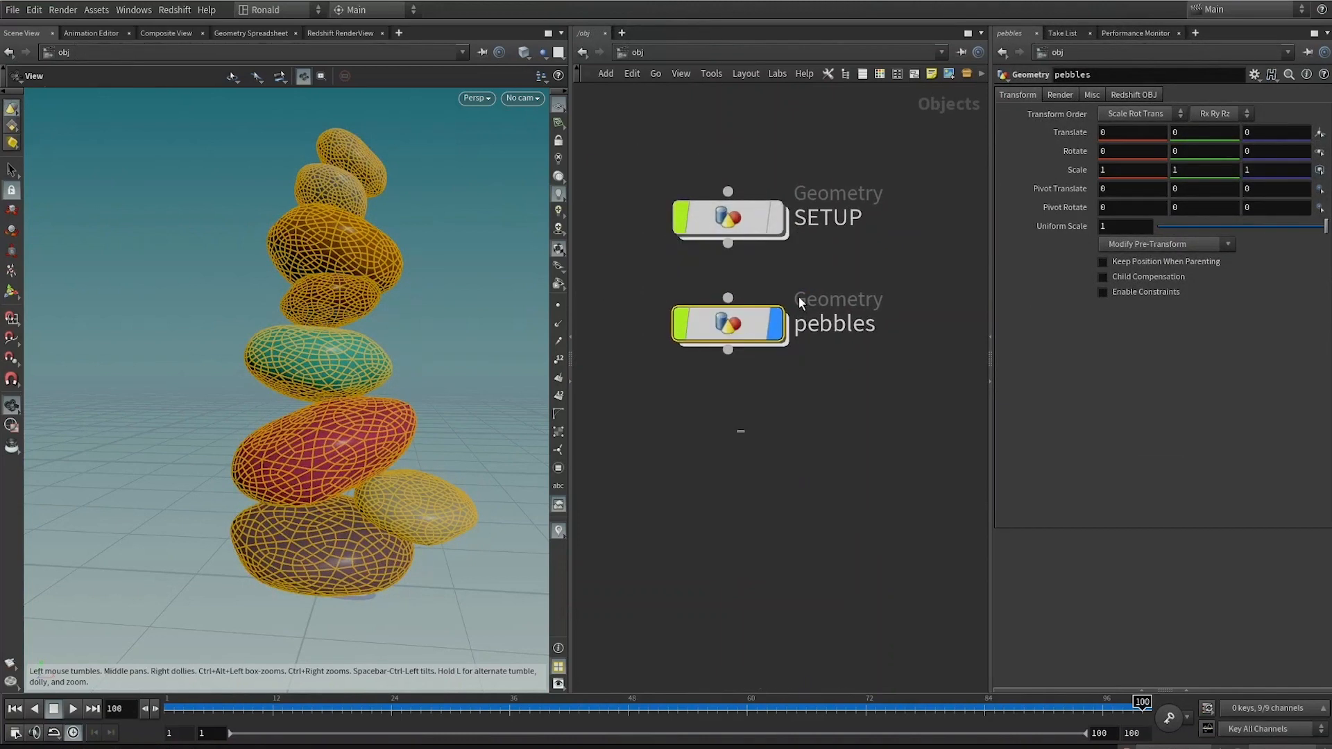
left_click(740, 431)
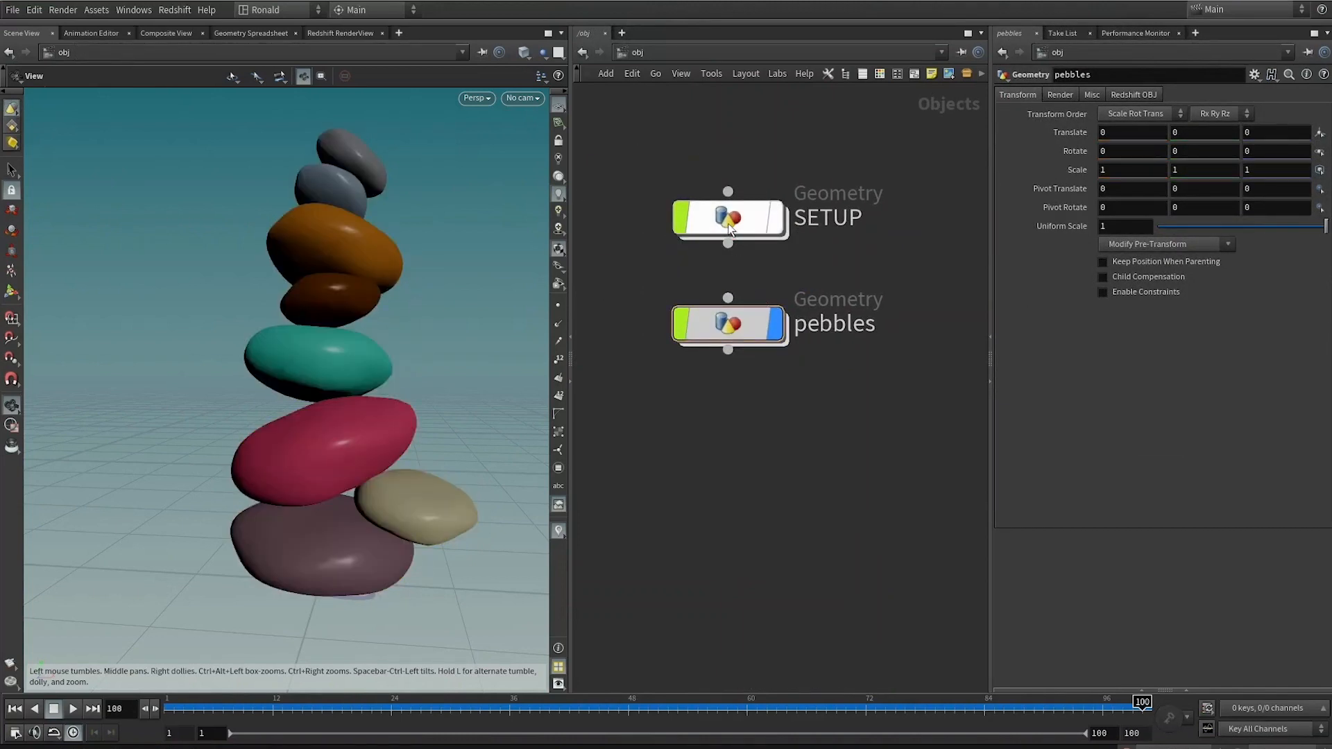
left_click_drag(697, 358, 805, 251)
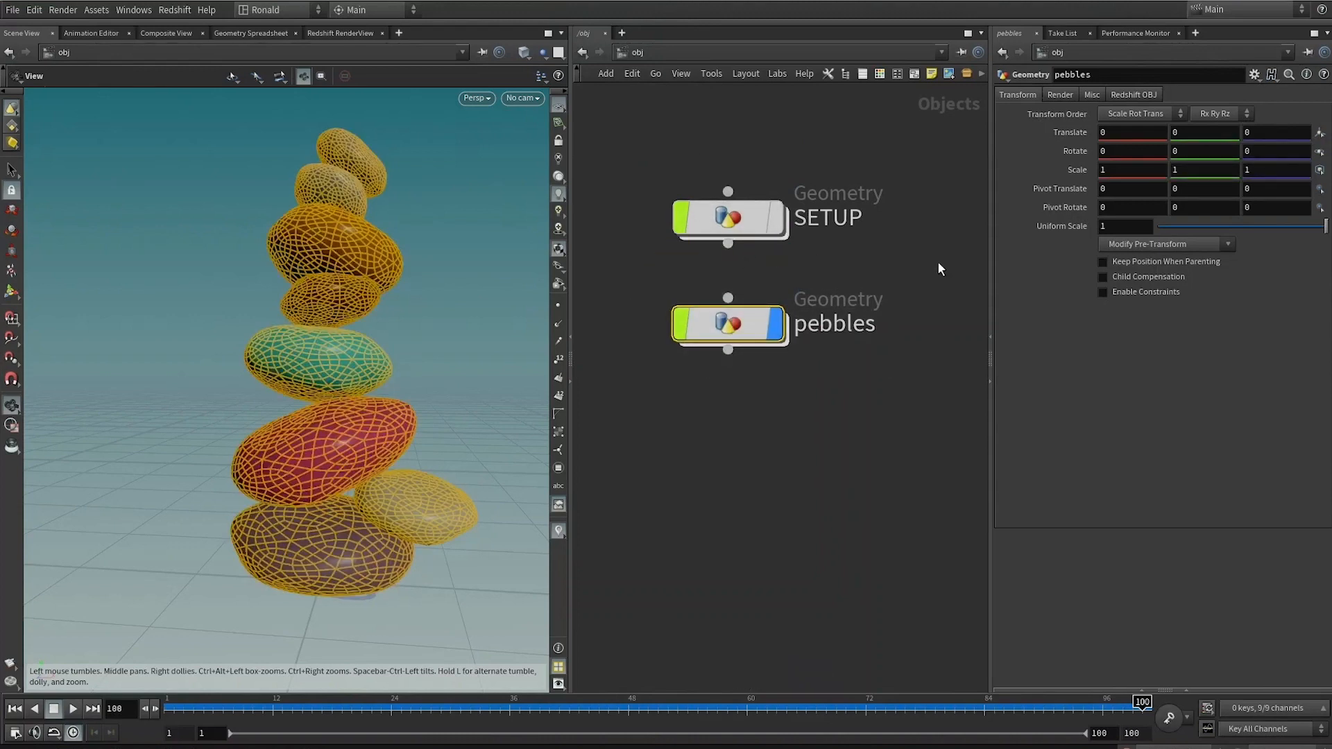
left_click(909, 265)
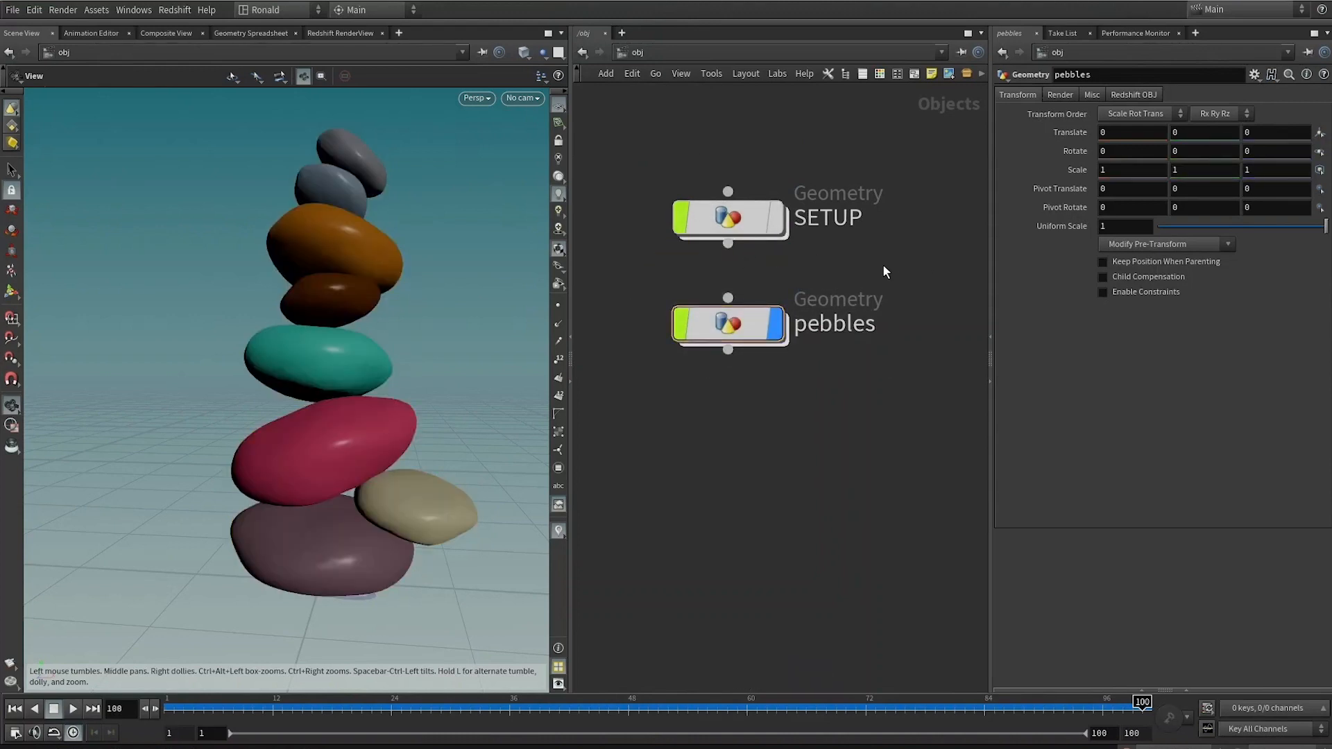
Review the pebbles object's Redshift tessellation and displacement settings
left_click(736, 327)
left_click(1117, 94)
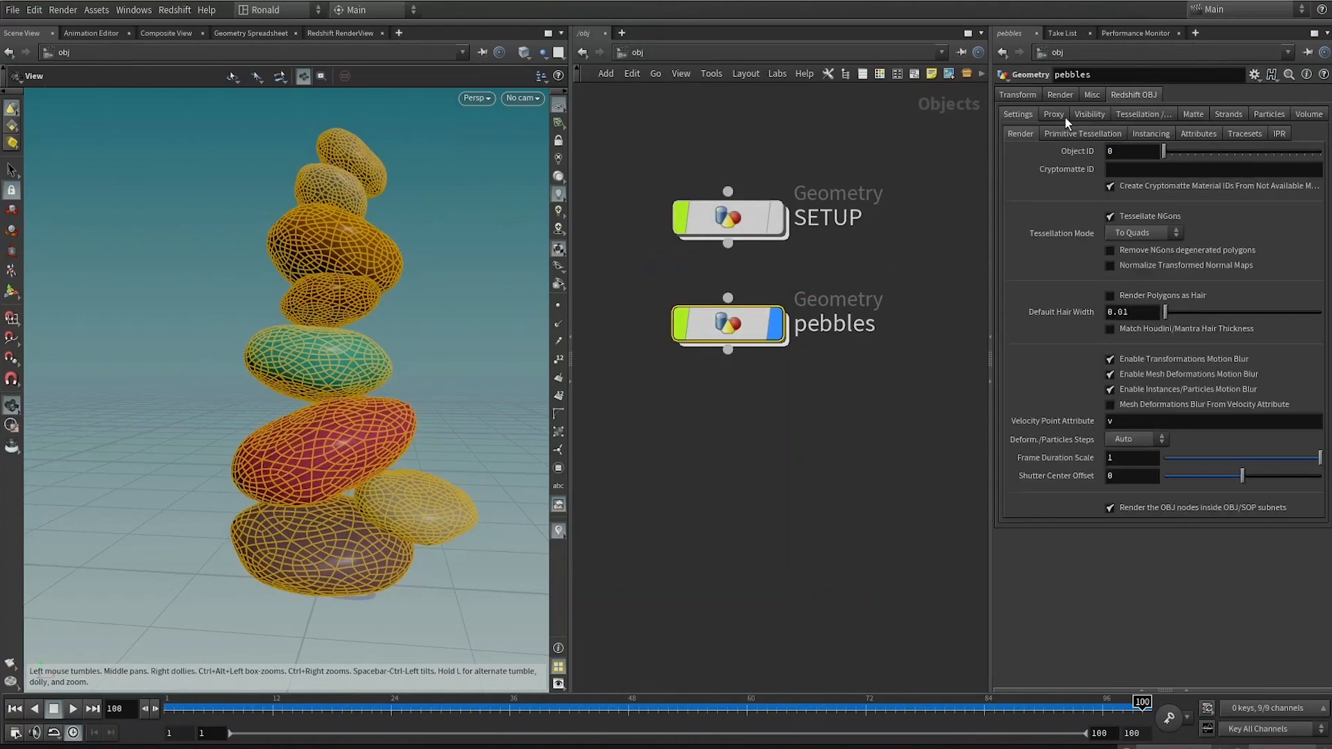
left_click(1147, 114)
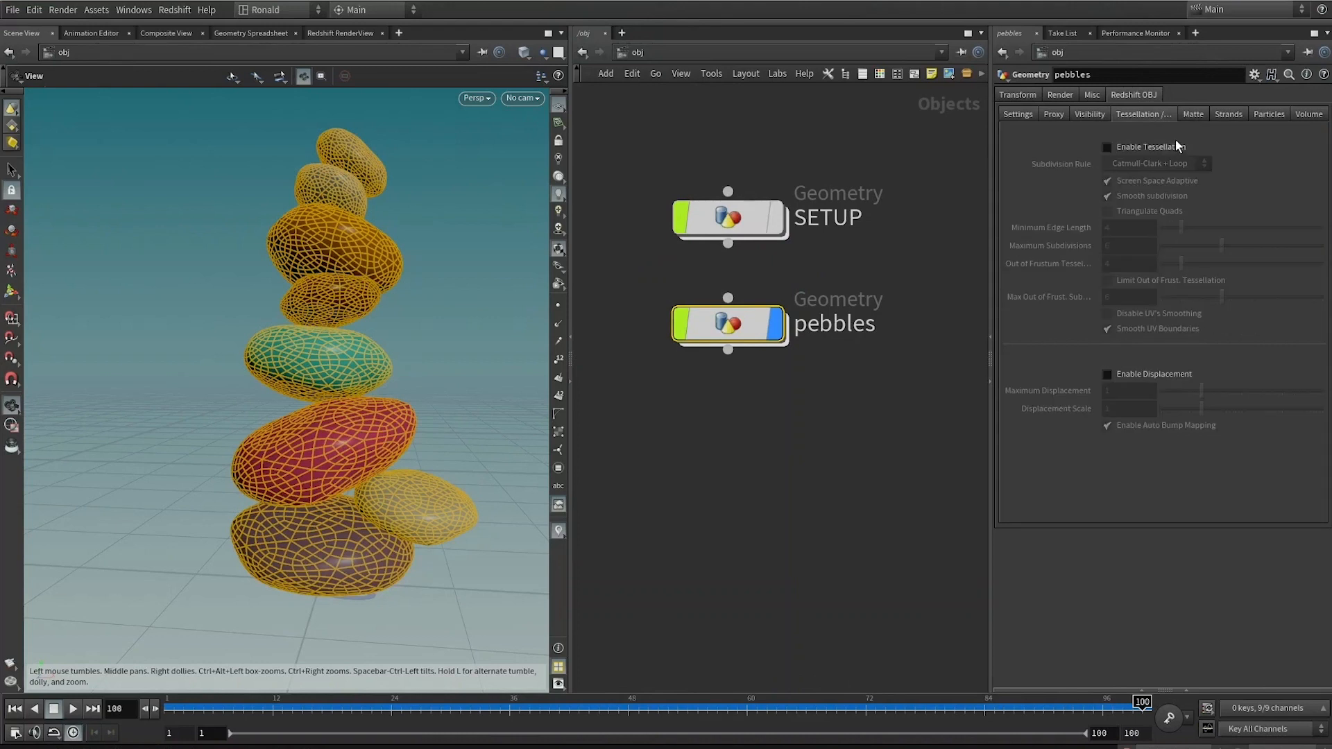
left_click(790, 421)
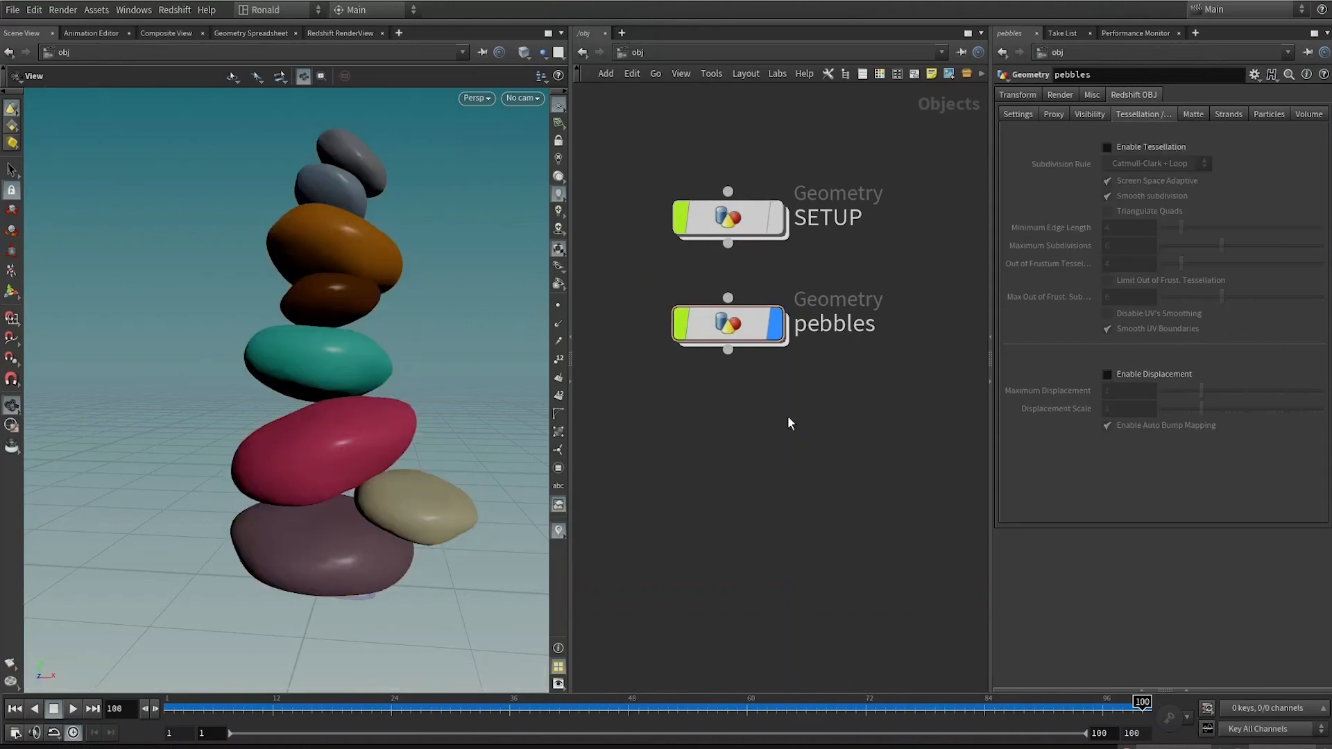
Add a grid object below pebbles as the floor and rename it bg1
left_click_drag(310, 356, 389, 348)
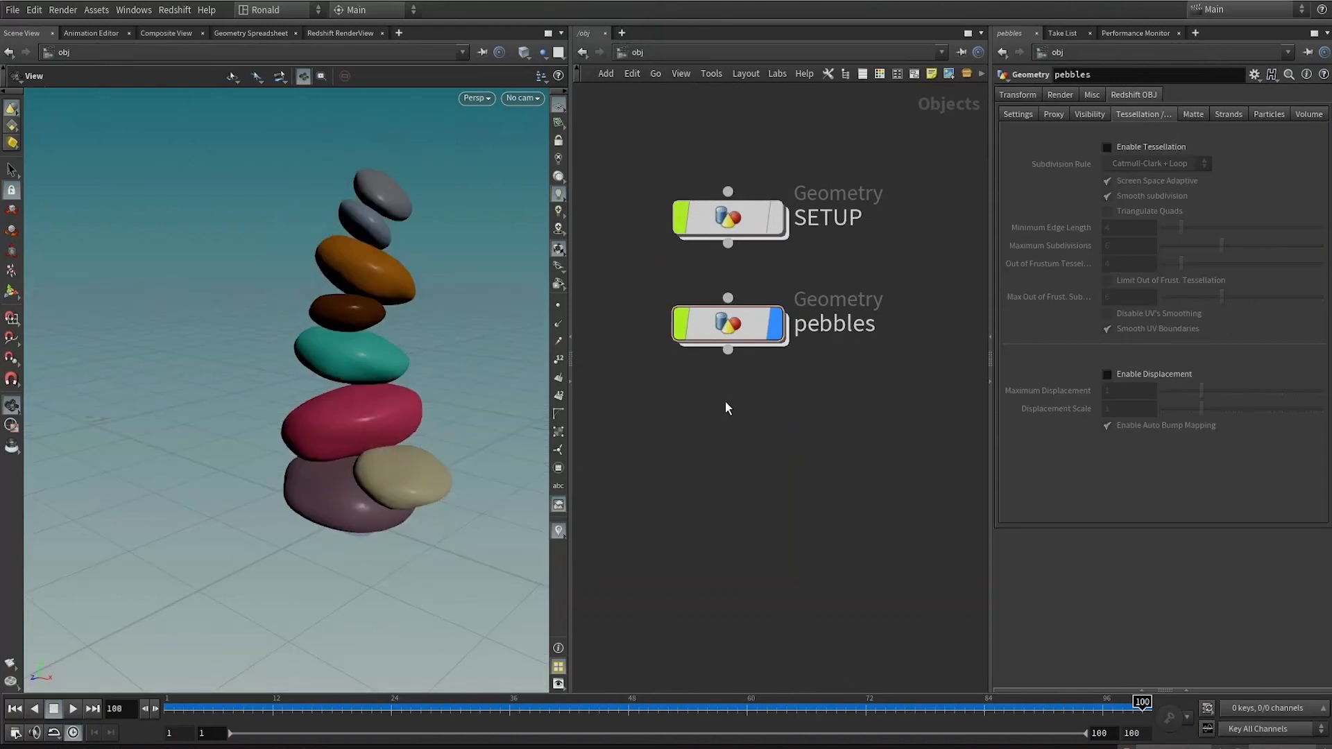
key("Tab")
type("grid")
key("Return")
left_click(728, 438)
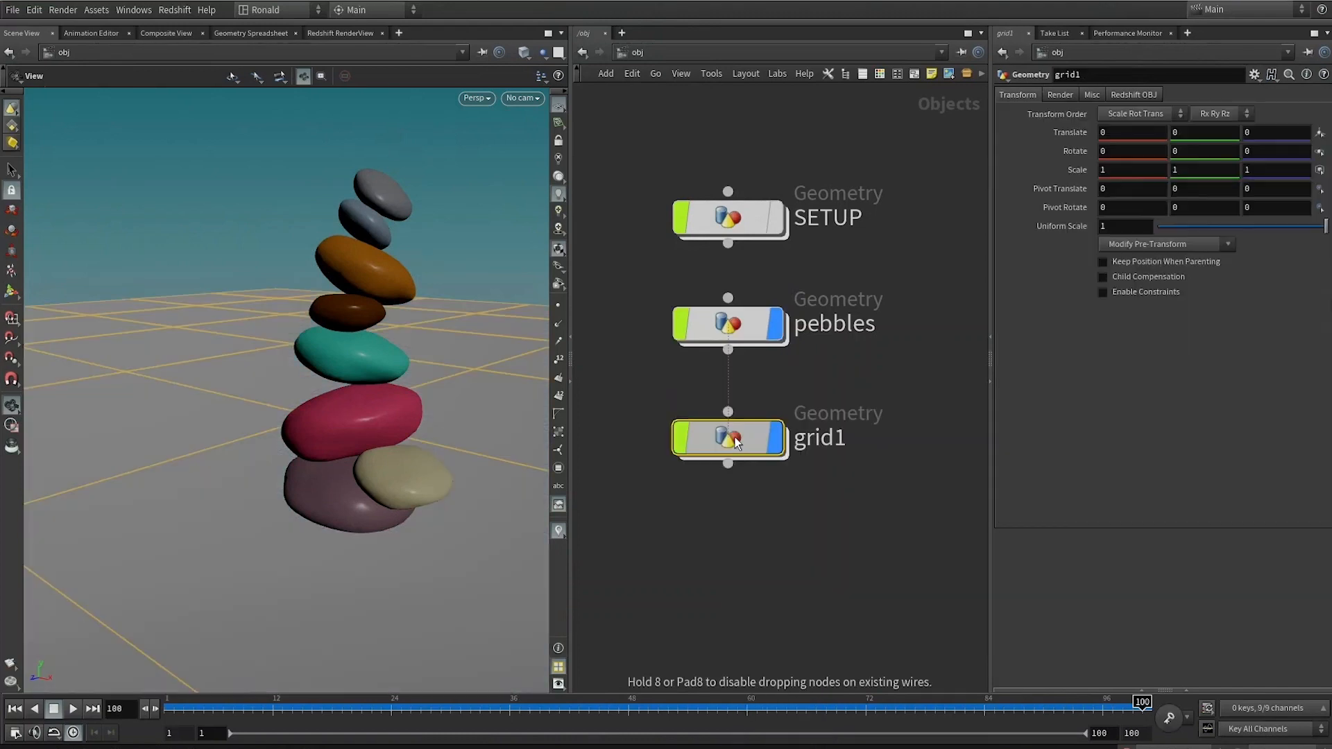
left_click(806, 442)
key("ctrl+a")
type("bg1")
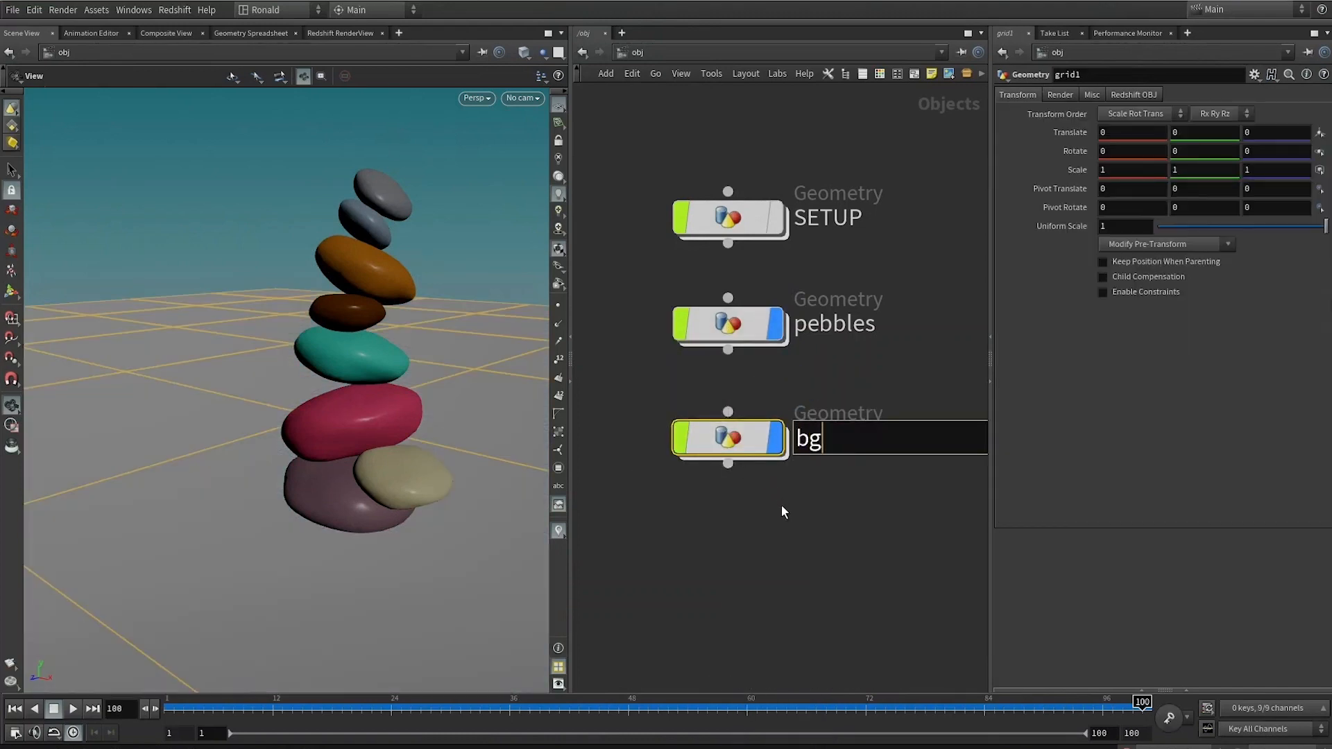
key("Return")
Duplicate bg1 as bg2, rotate it 90 degrees in X and move it behind the pebbles to about -2.21 in Z
left_click_drag(746, 448, 751, 542, "alt")
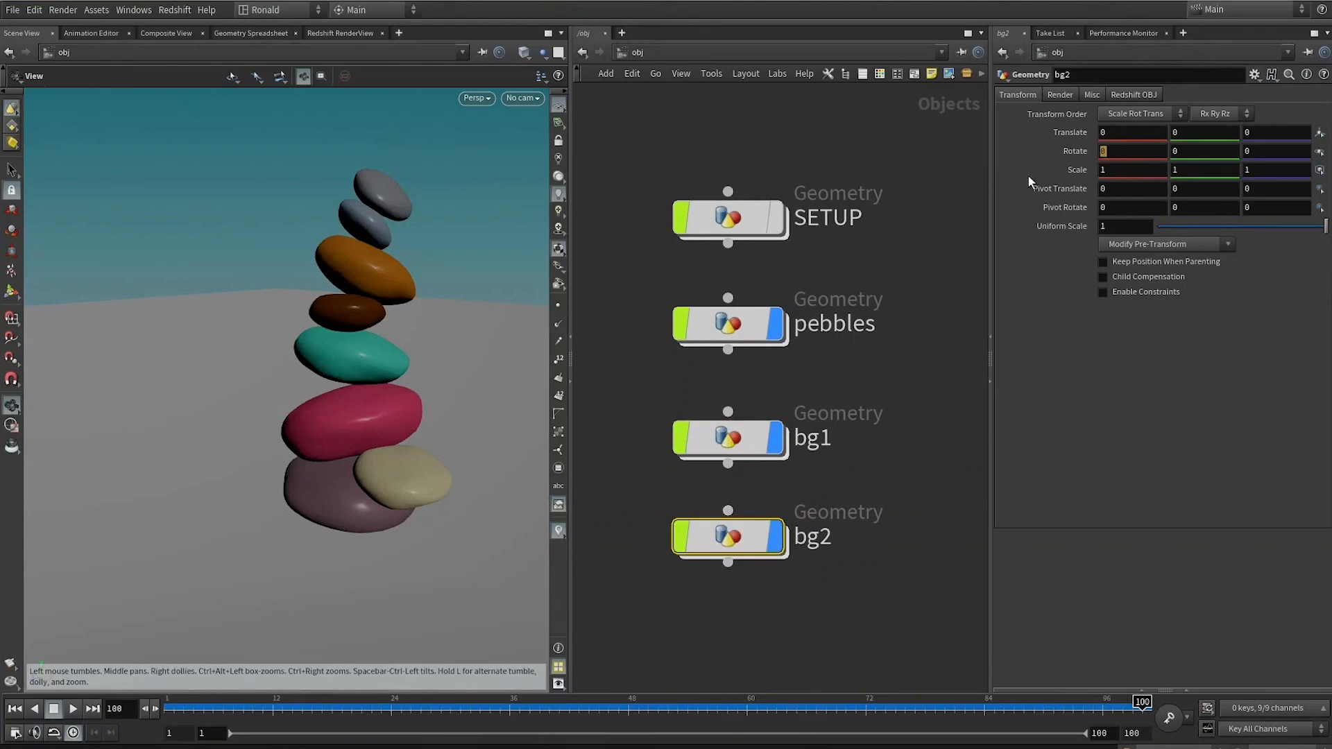
type("90")
key("Return")
right_click_drag(238, 343, 449, 417)
left_click_drag(449, 417, 415, 397)
key("Return")
left_click_drag(410, 392, 465, 369)
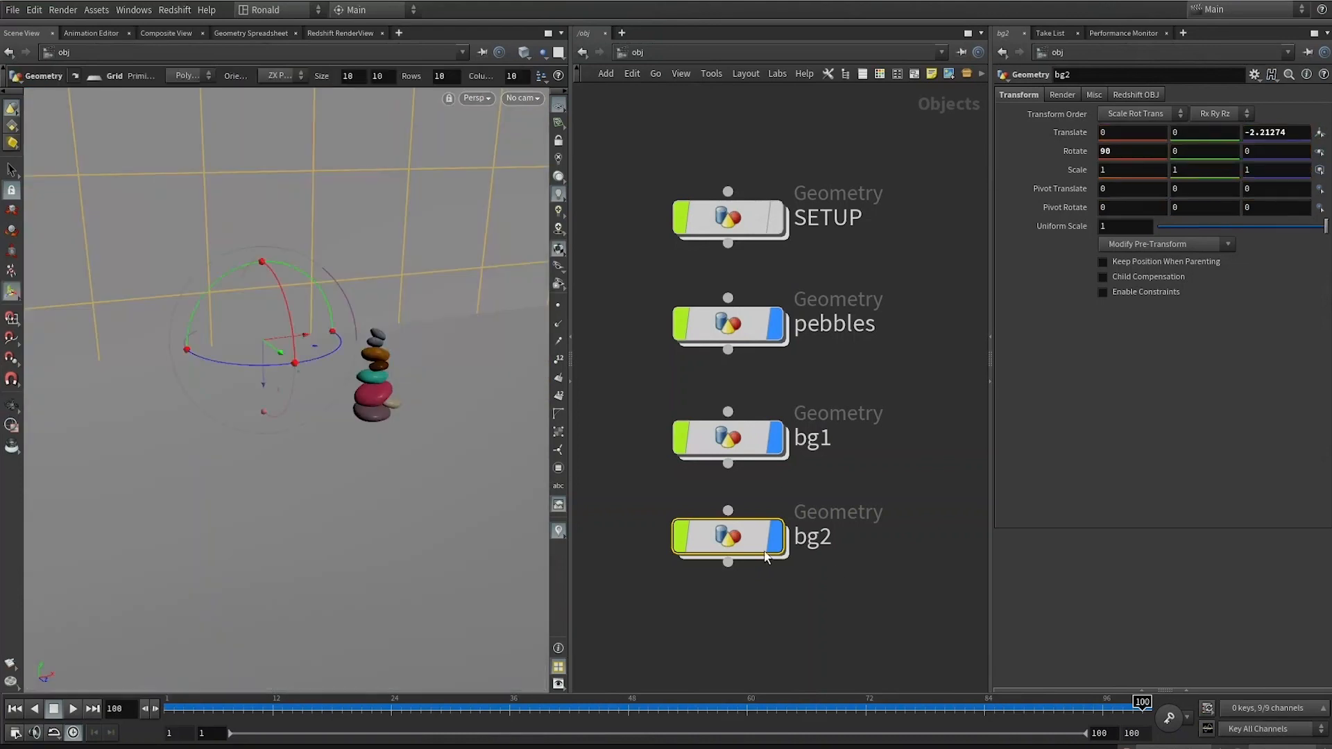
Duplicate bg2 as side wall bg3, rotate it to 0, -90, 90 and move it to about 1.73 in X
left_click_drag(735, 539, 735, 623, "alt")
left_click_drag(322, 348, 299, 352)
key("ctrl+z")
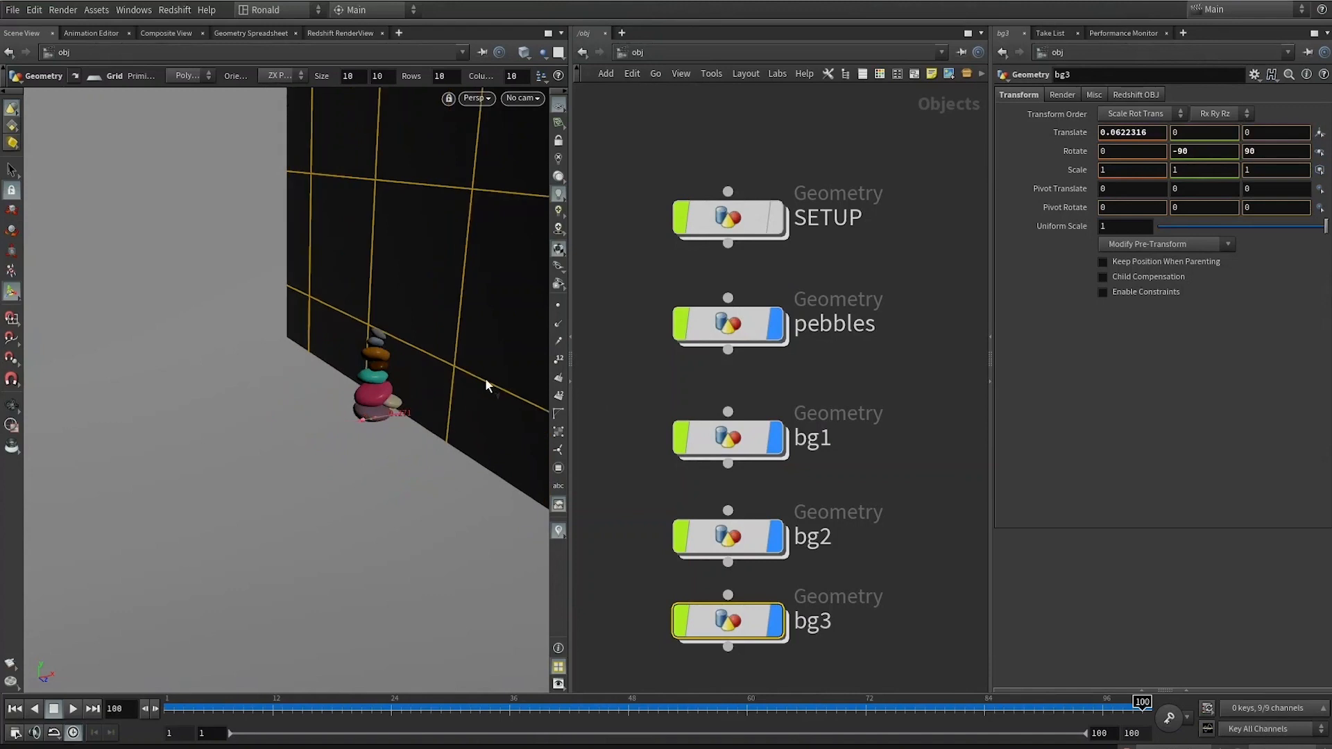
left_click_drag(485, 377, 436, 414)
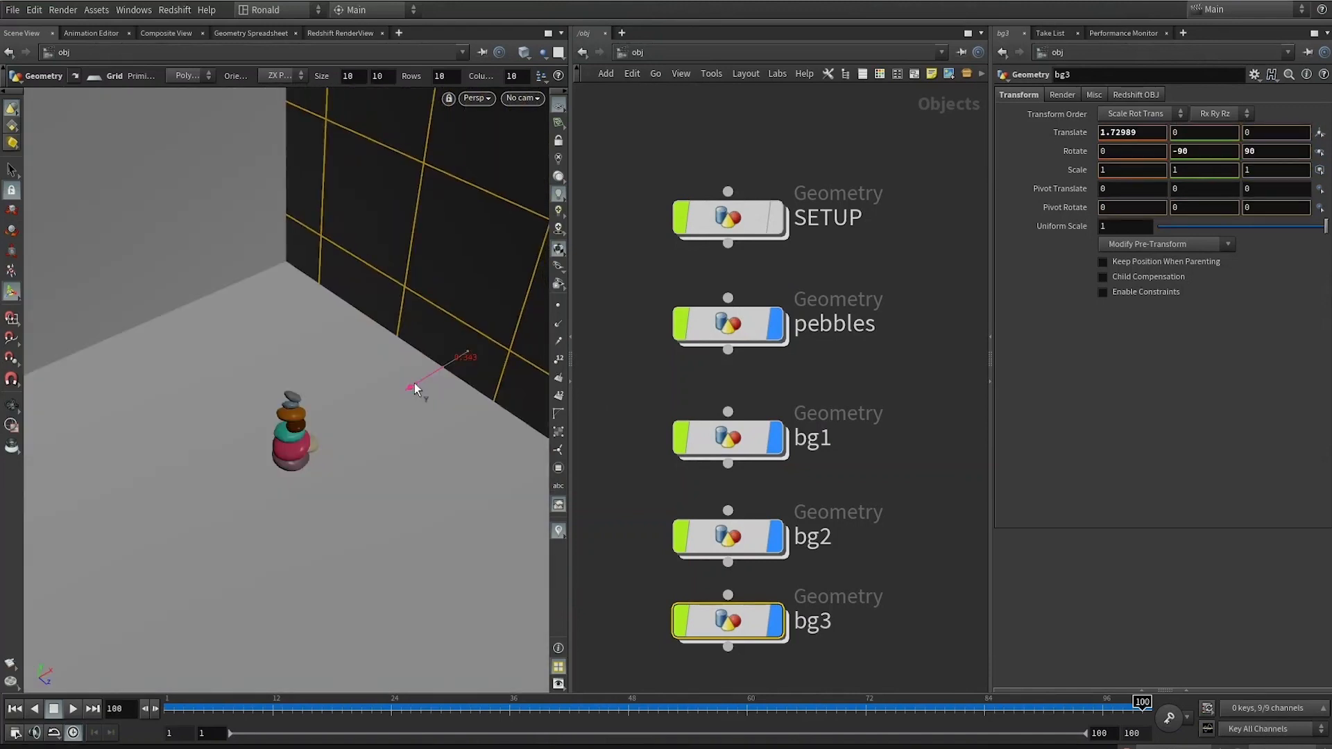
Set the uniform scale of bg1, bg2 and bg3 to 0.5
left_click_drag(897, 350, 731, 603)
left_click(1122, 226)
type(".5")
key("Return")
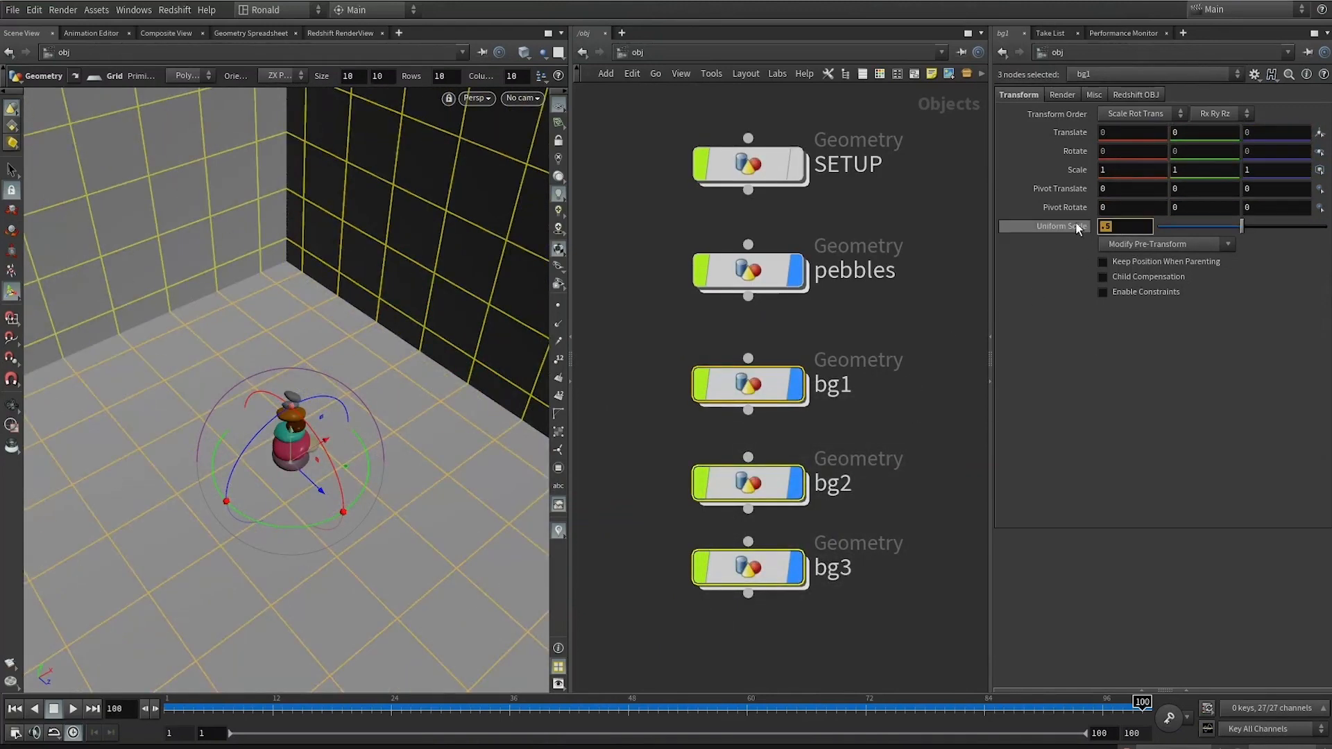
key("Escape")
Scale the walls bg2 and bg3 to 0.5 in Z and raise them to 1 in Y
left_click_drag(389, 252, 398, 224)
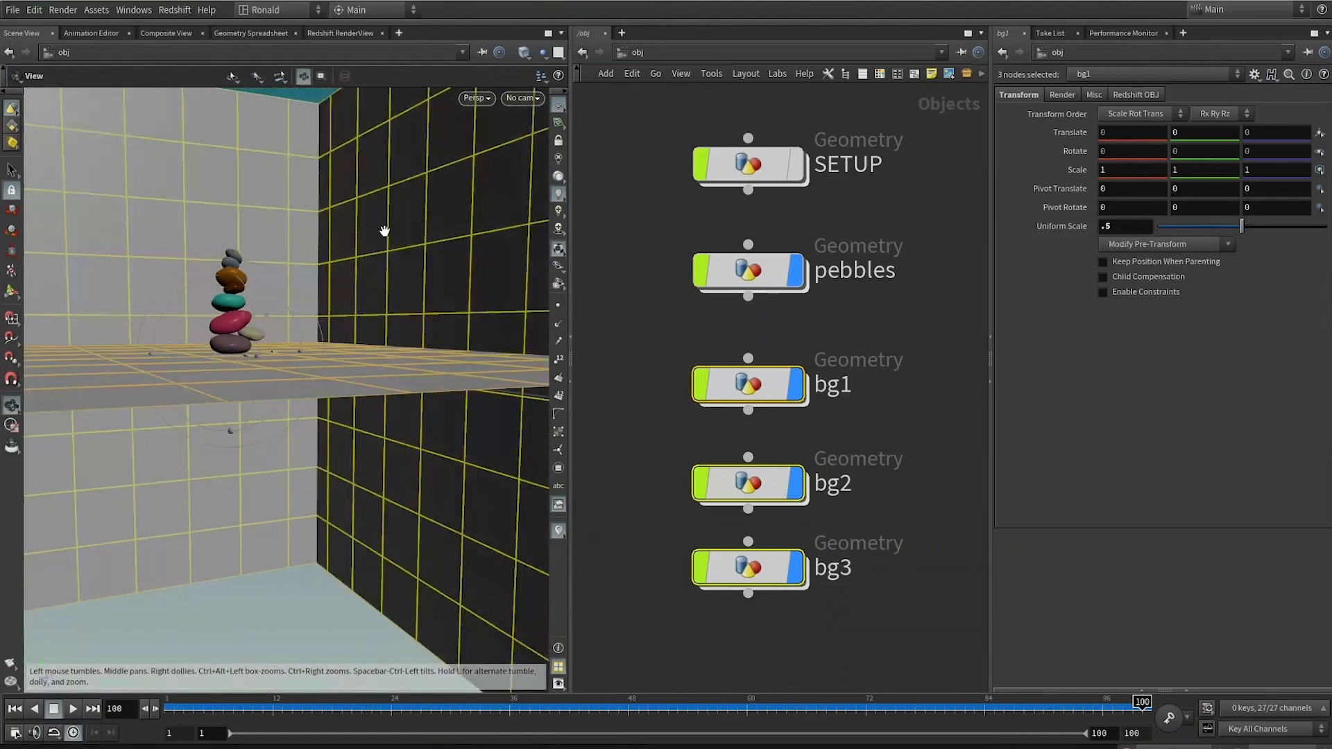
scroll(398, 224, "down", 8)
left_click(943, 499)
left_click_drag(936, 368, 717, 509)
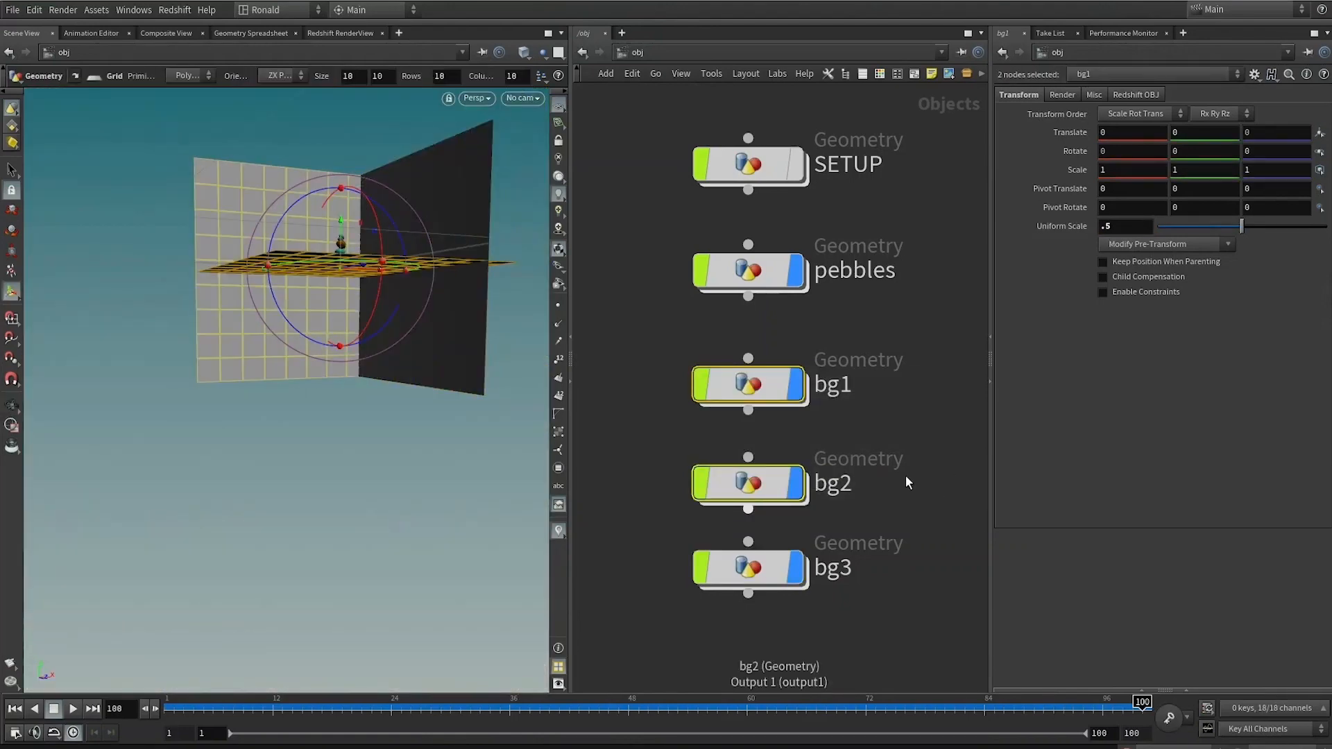
left_click_drag(936, 476, 709, 607)
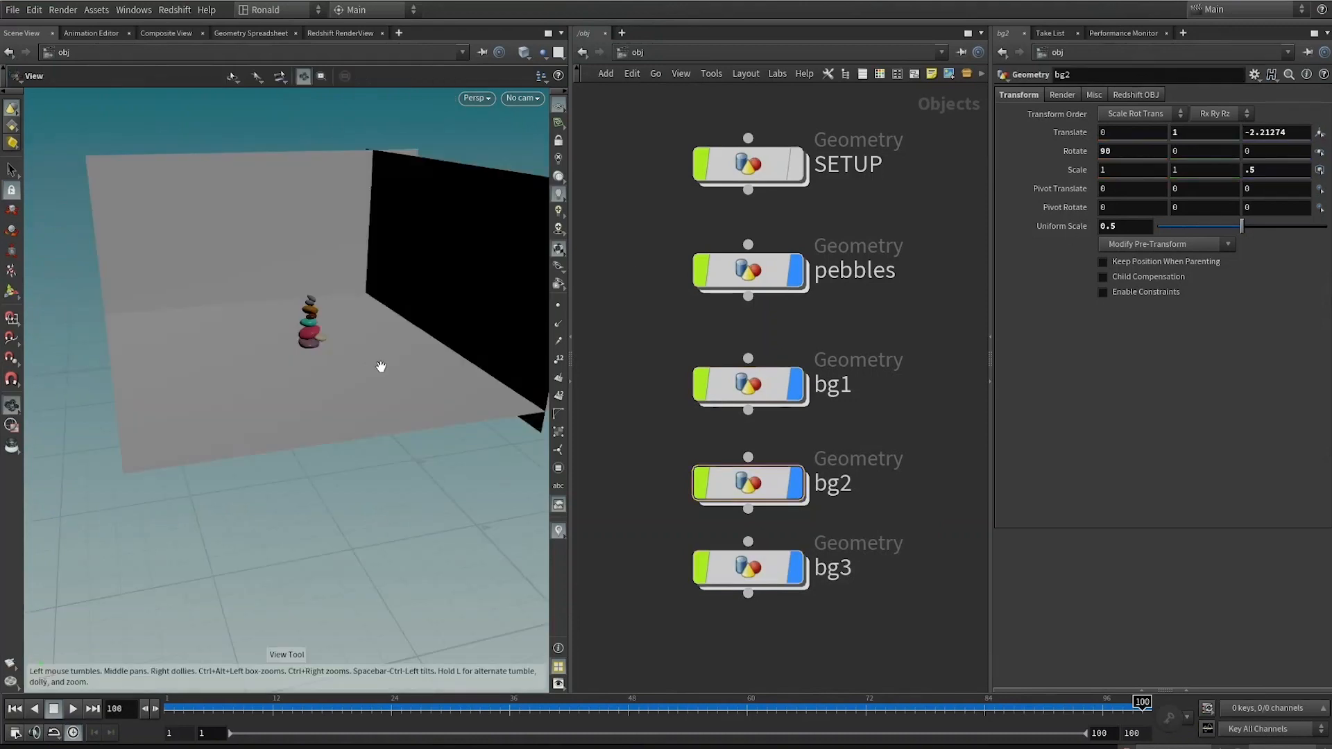
left_click_drag(381, 368, 360, 330)
key("f")
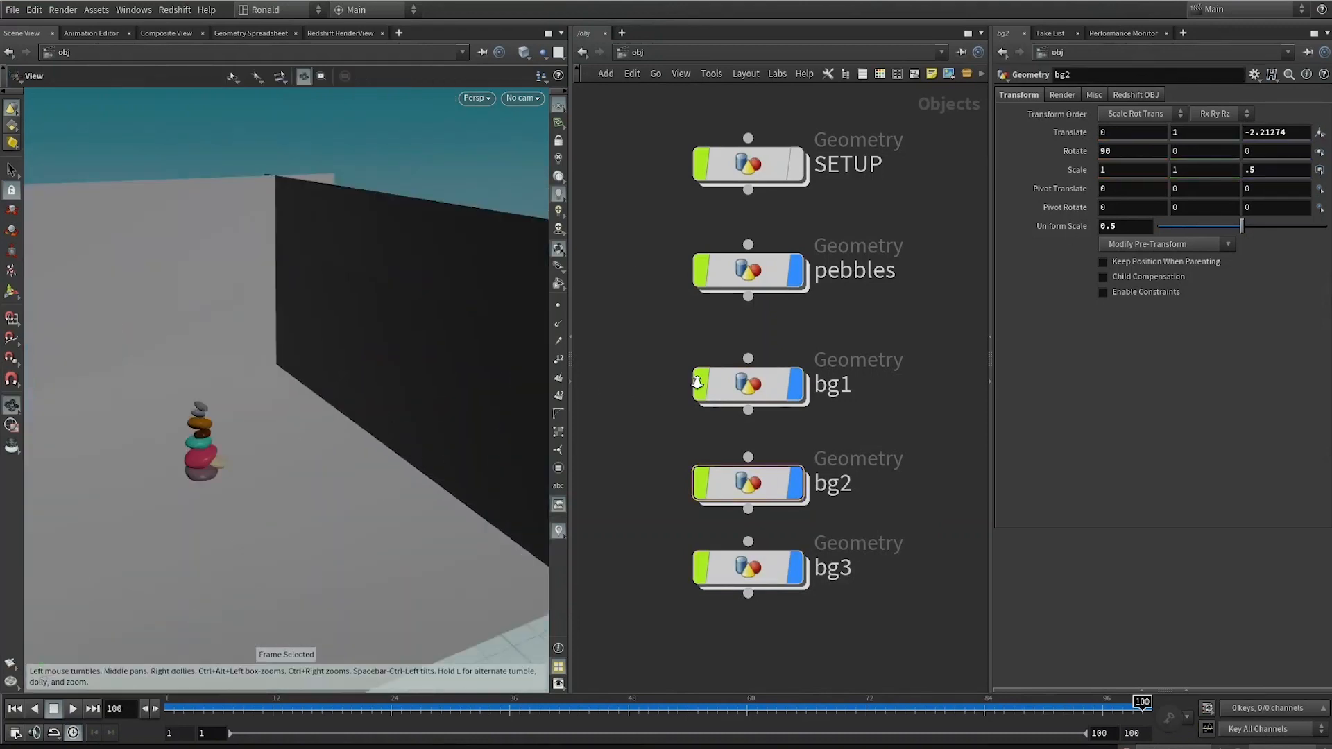
Add a Redshift dome light to the scene and give it the goegap HDRI from the HDRIHaven folder as its texture
left_click_drag(222, 425, 416, 380)
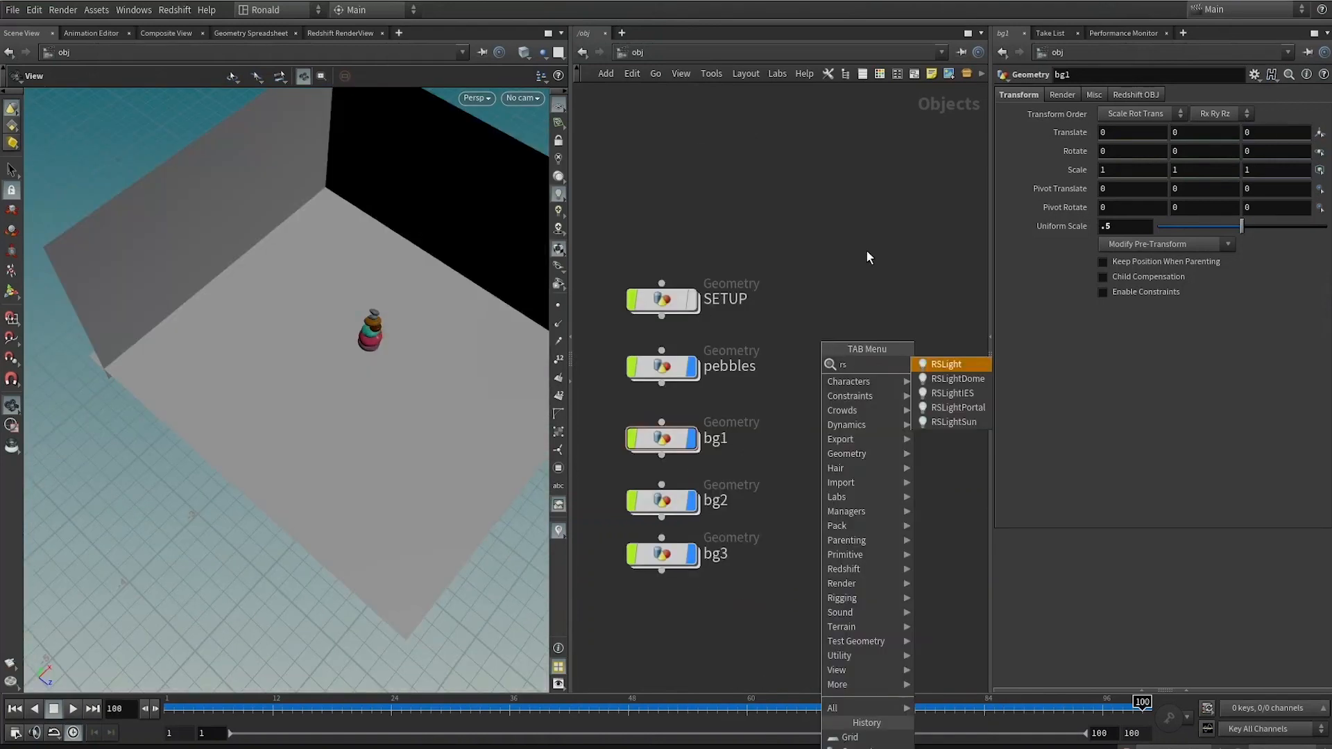
key("Return")
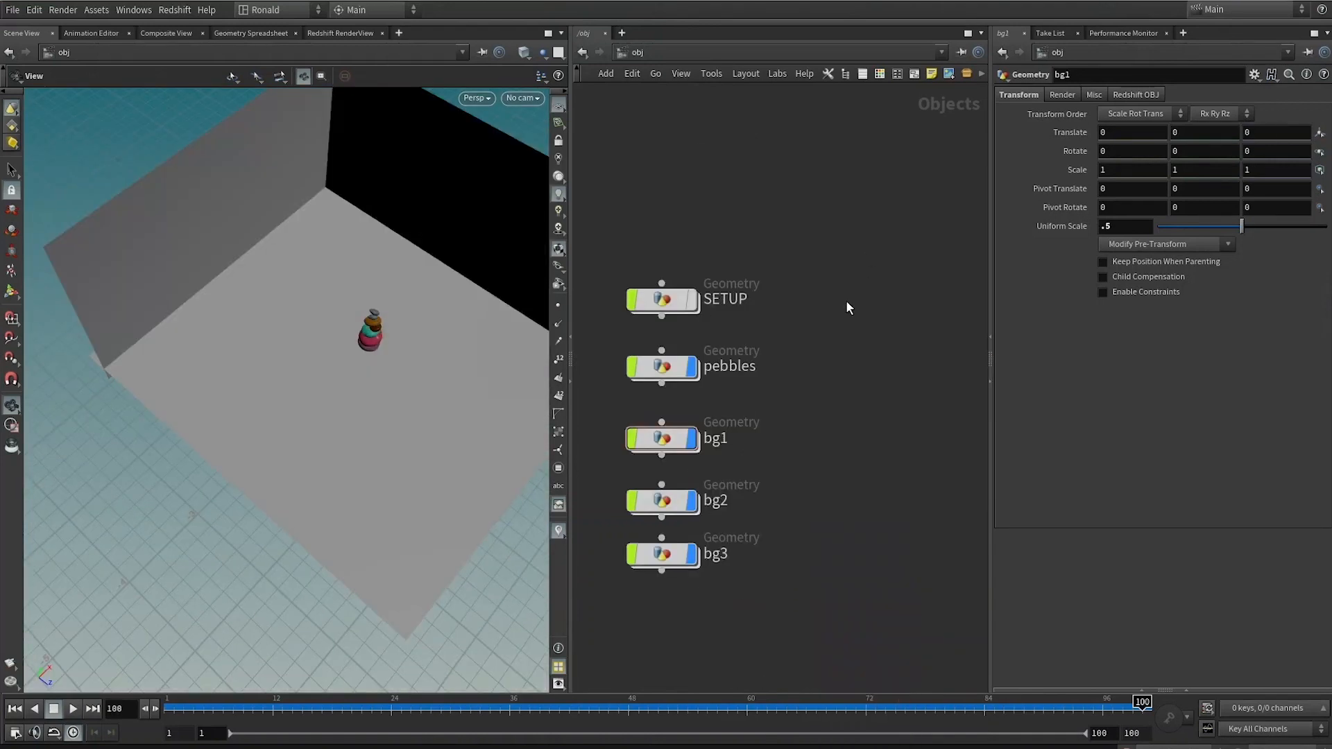
key("Tab")
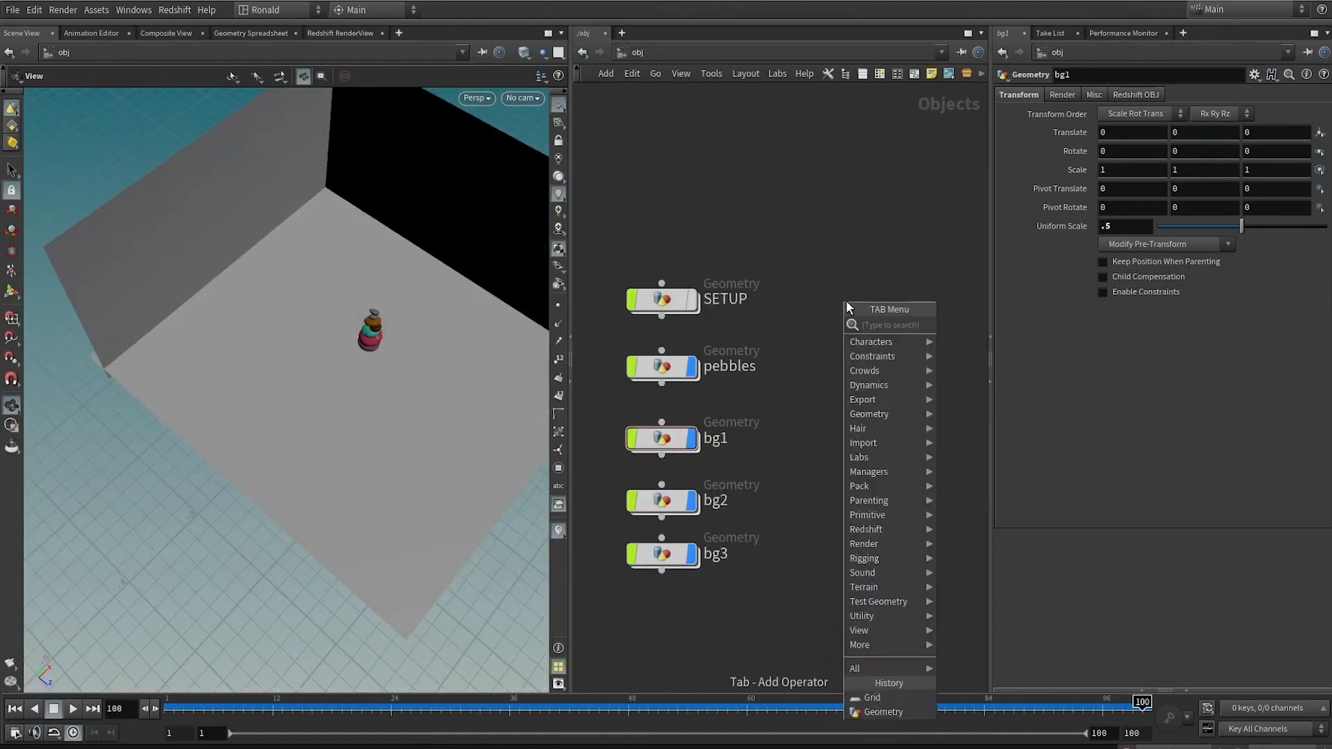
type("rsl")
left_click(979, 338)
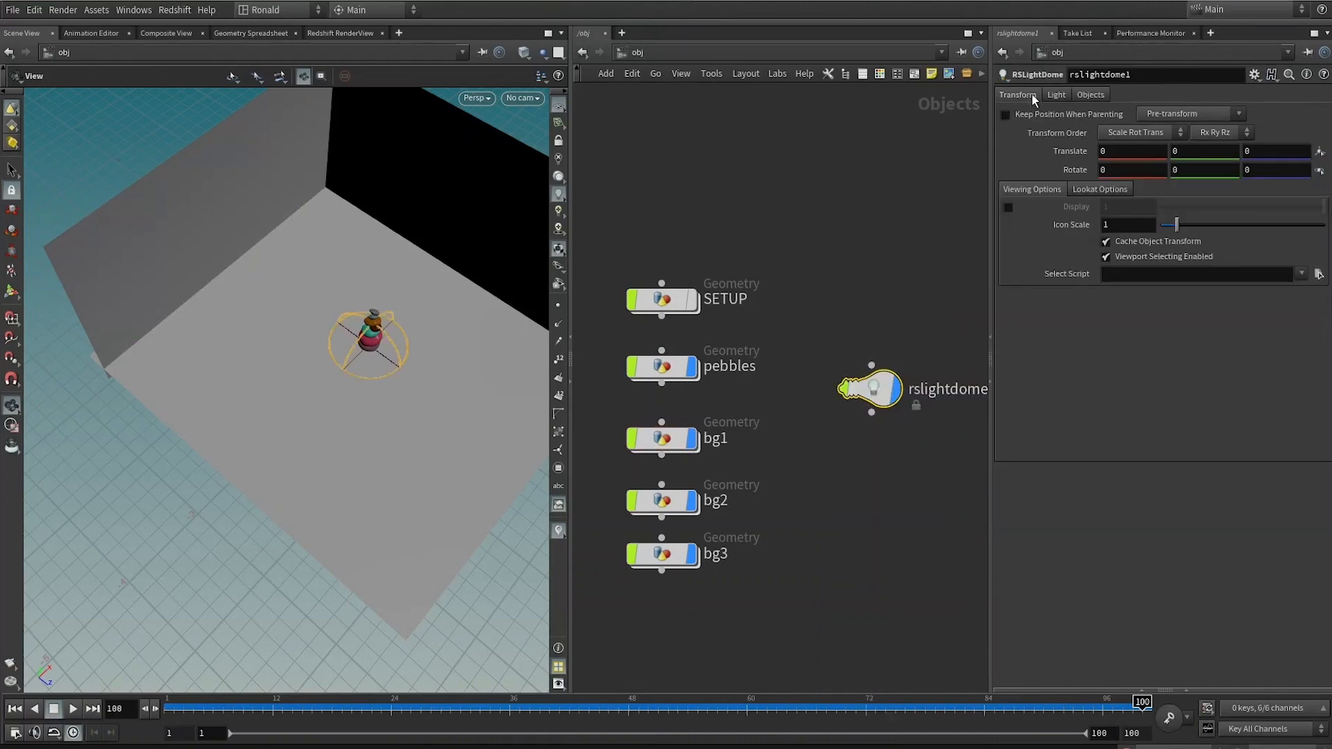
left_click(1056, 95)
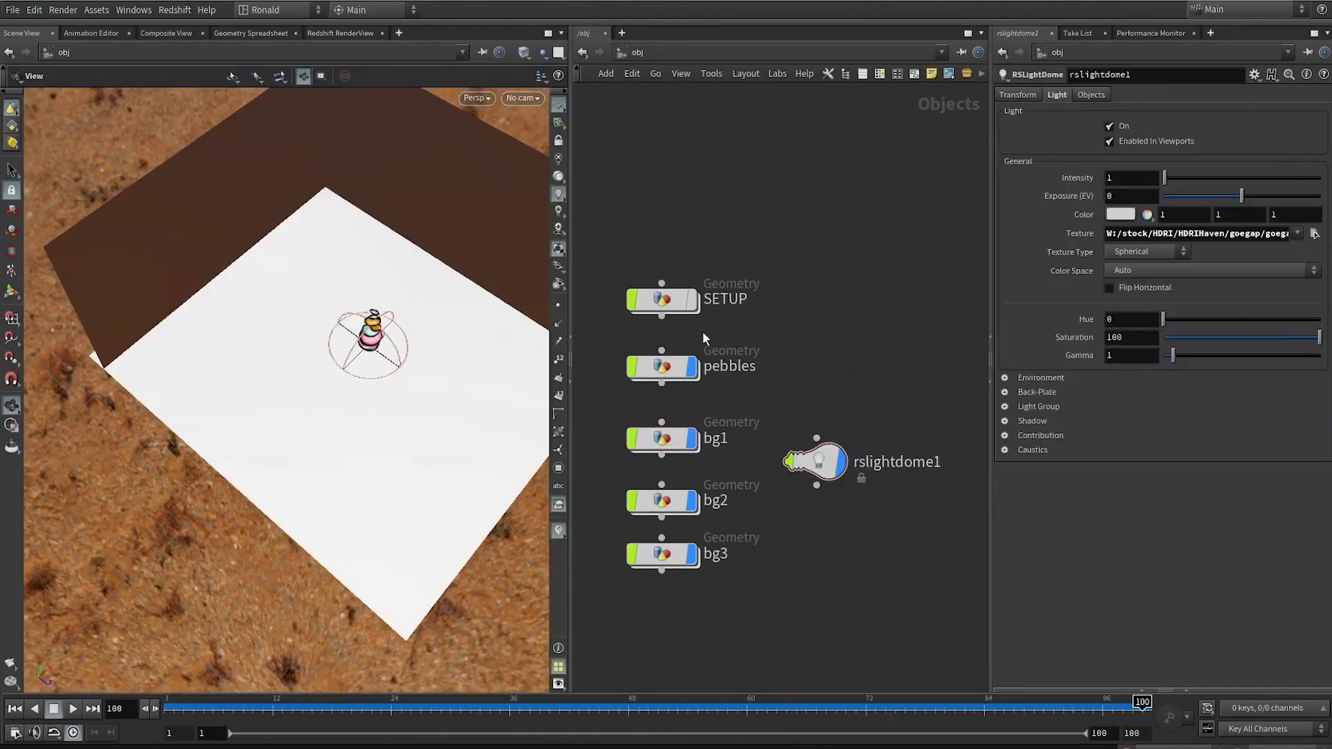
Lay out SETUP, pebbles, bg1, bg2 and bg3 evenly in a column and disable rslightdome1 in viewports
left_click_drag(744, 225, 627, 570)
key("l")
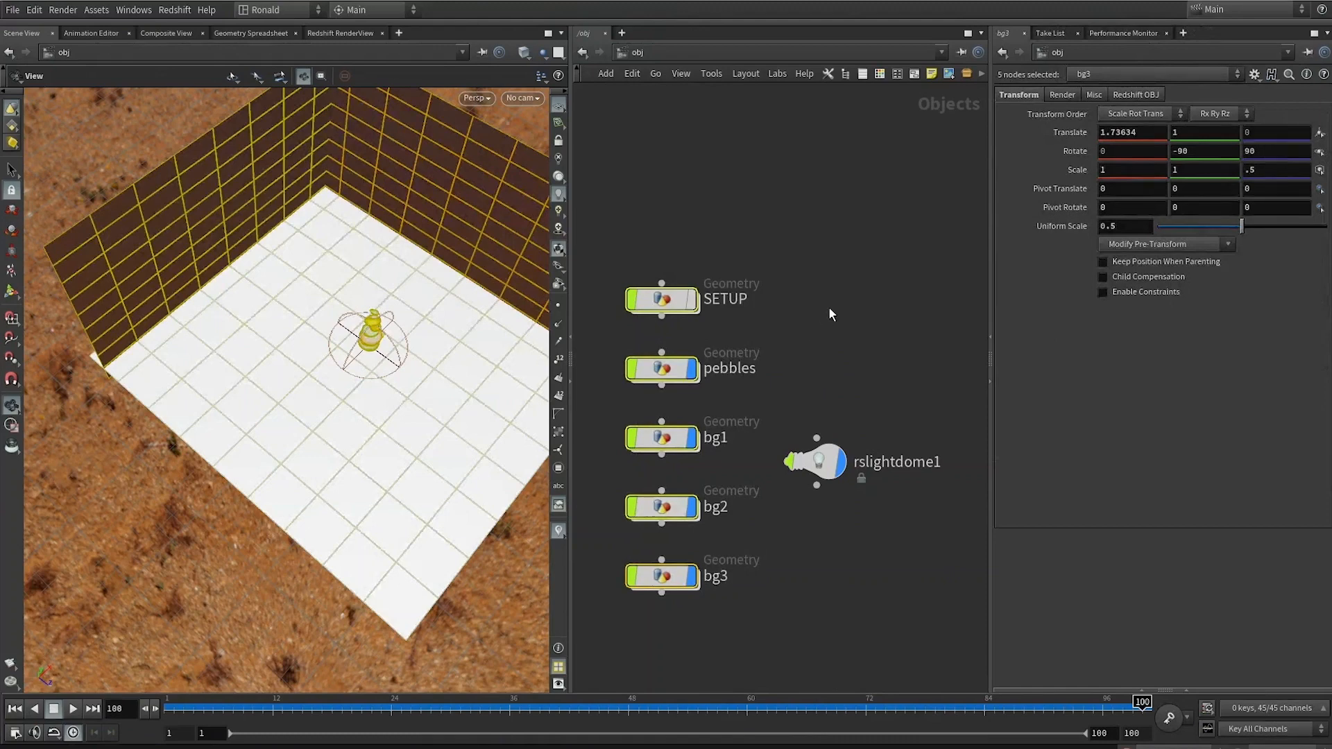
left_click(689, 139)
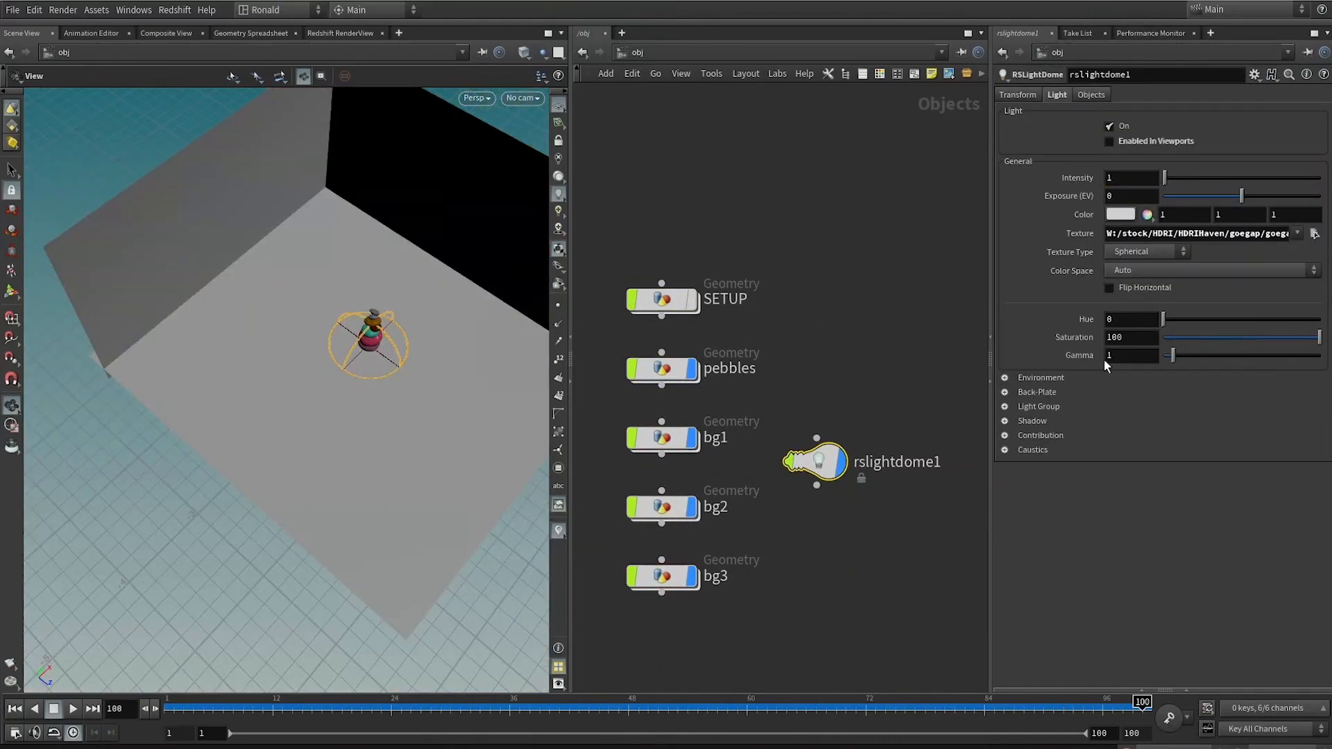
Hide the dome light's viewport display and frame the pebble stack in front of the wall corner
left_click(827, 268)
left_click_drag(389, 289, 382, 266)
left_click(841, 462)
key("space+a")
right_click_drag(290, 406, 601, 464)
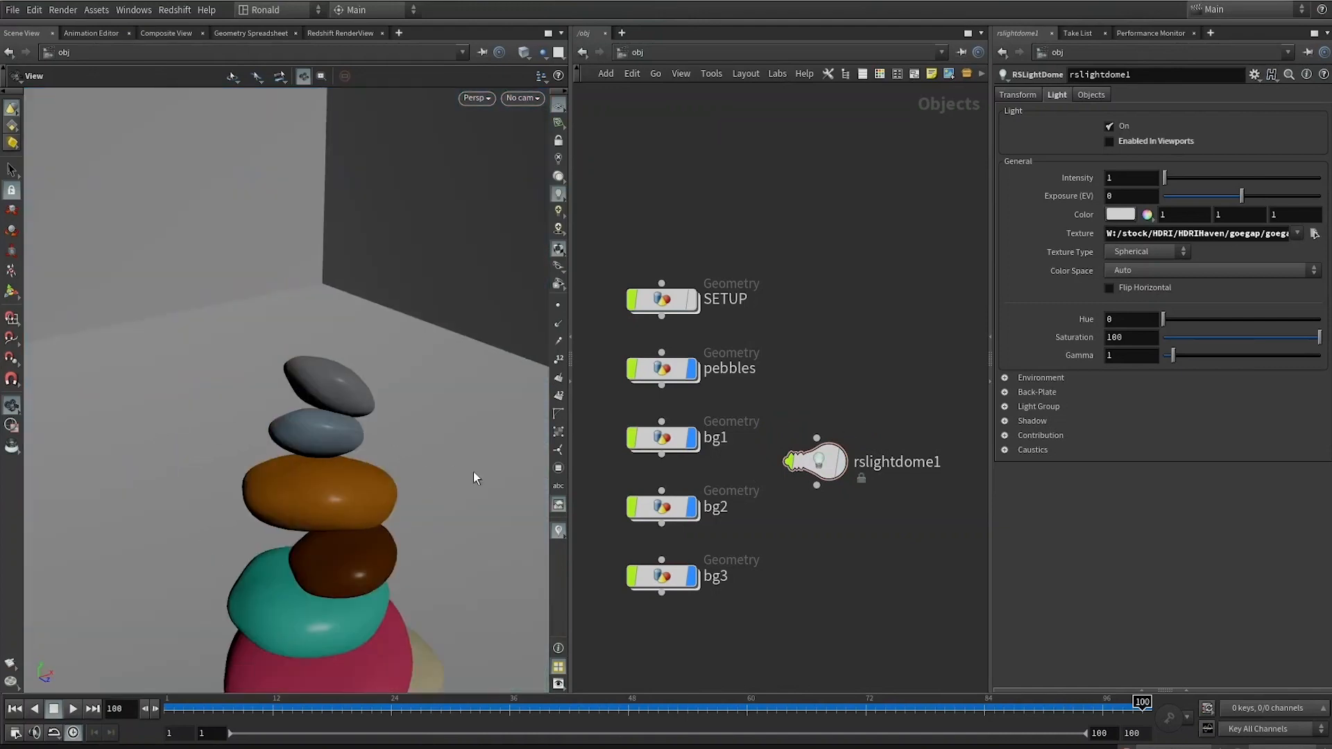
right_click_drag(47, 480, 270, 398)
left_click_drag(270, 398, 276, 392)
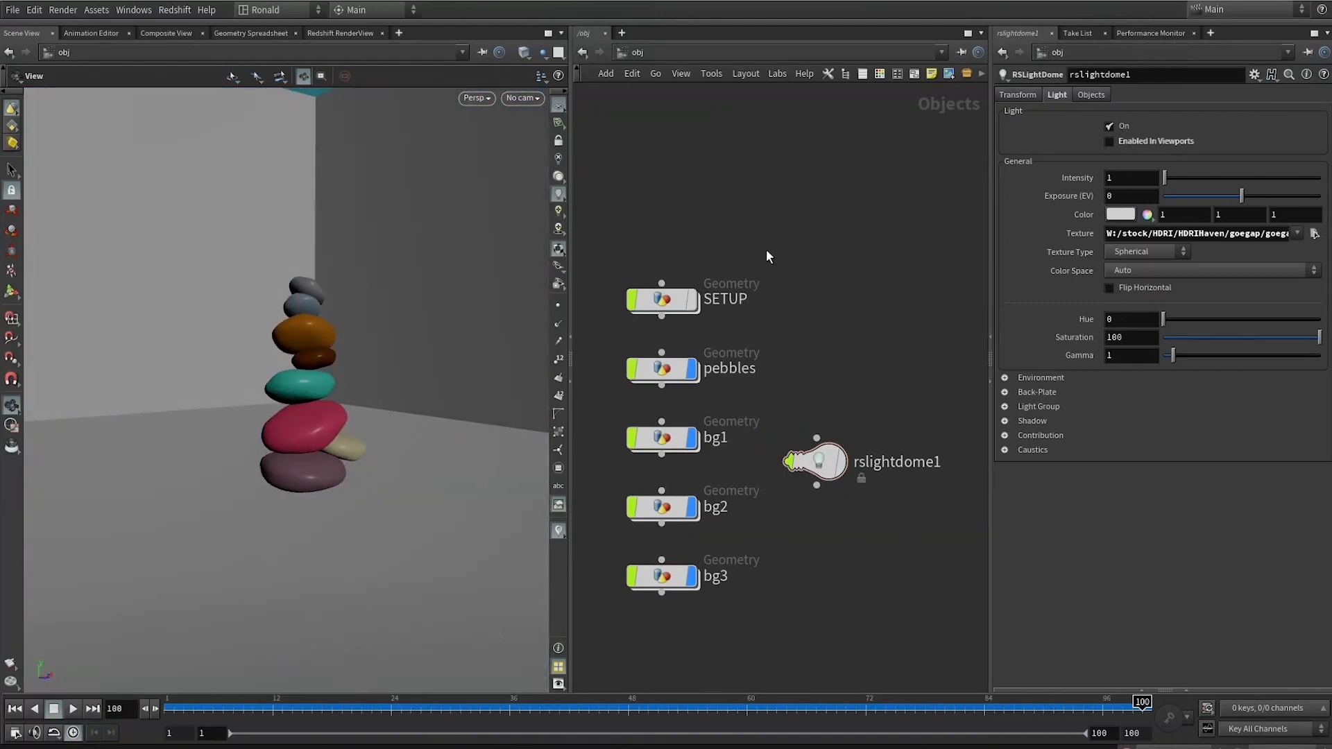
Start a Redshift test render and rename the default camera cam1 as render_CAM
left_click(344, 34)
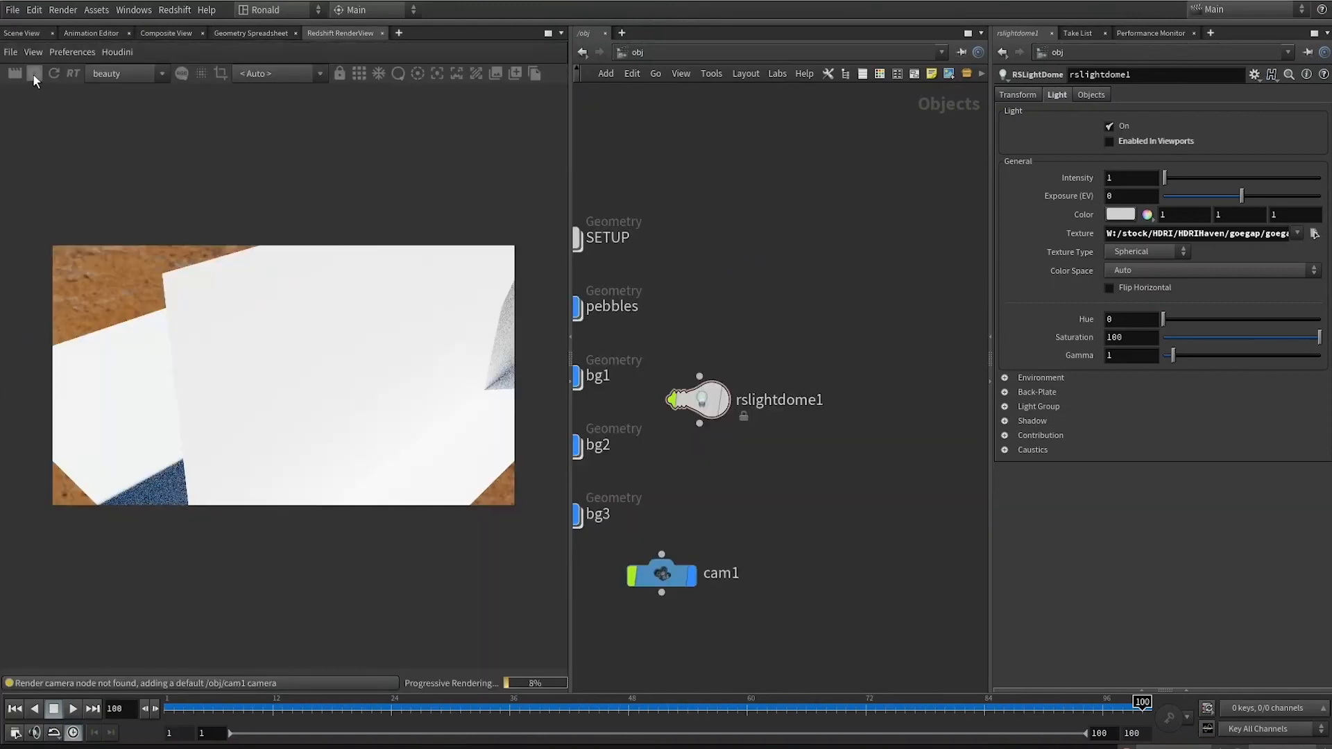
left_click_drag(668, 573, 697, 480)
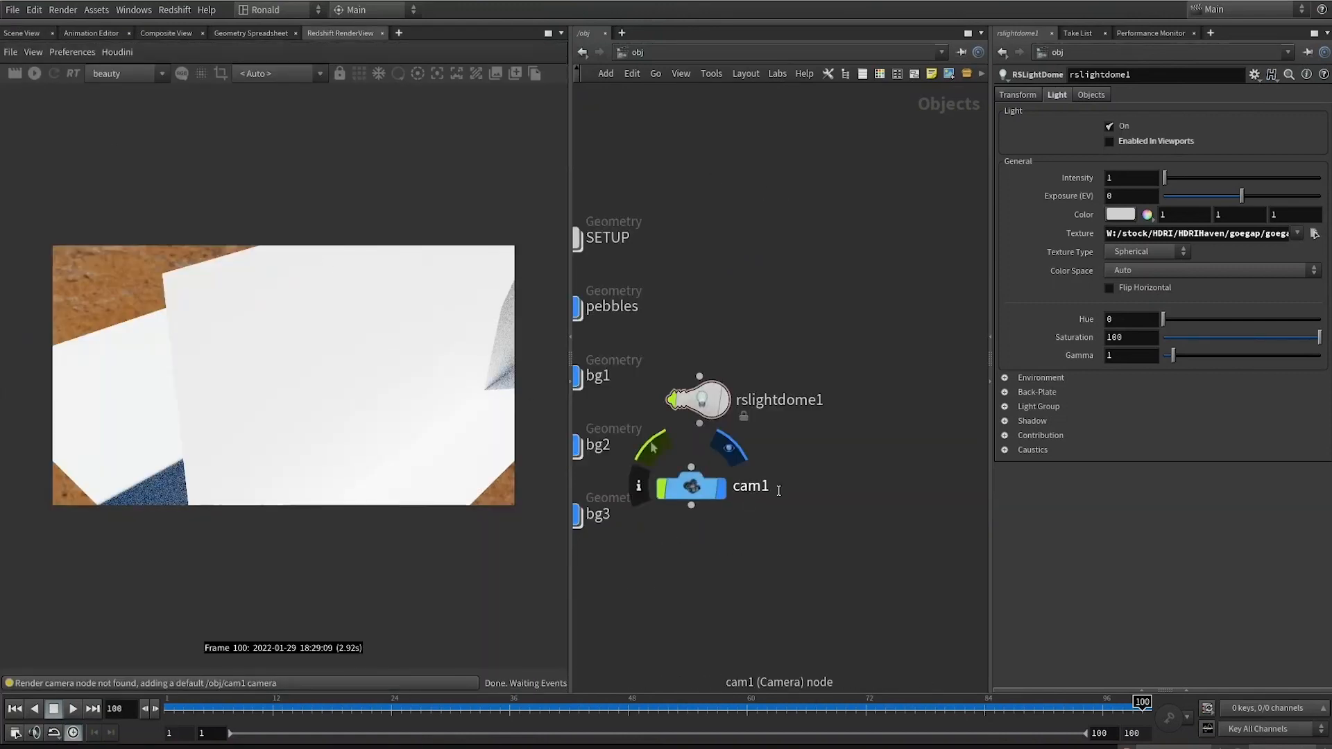
key("F2")
type("render_CAM")
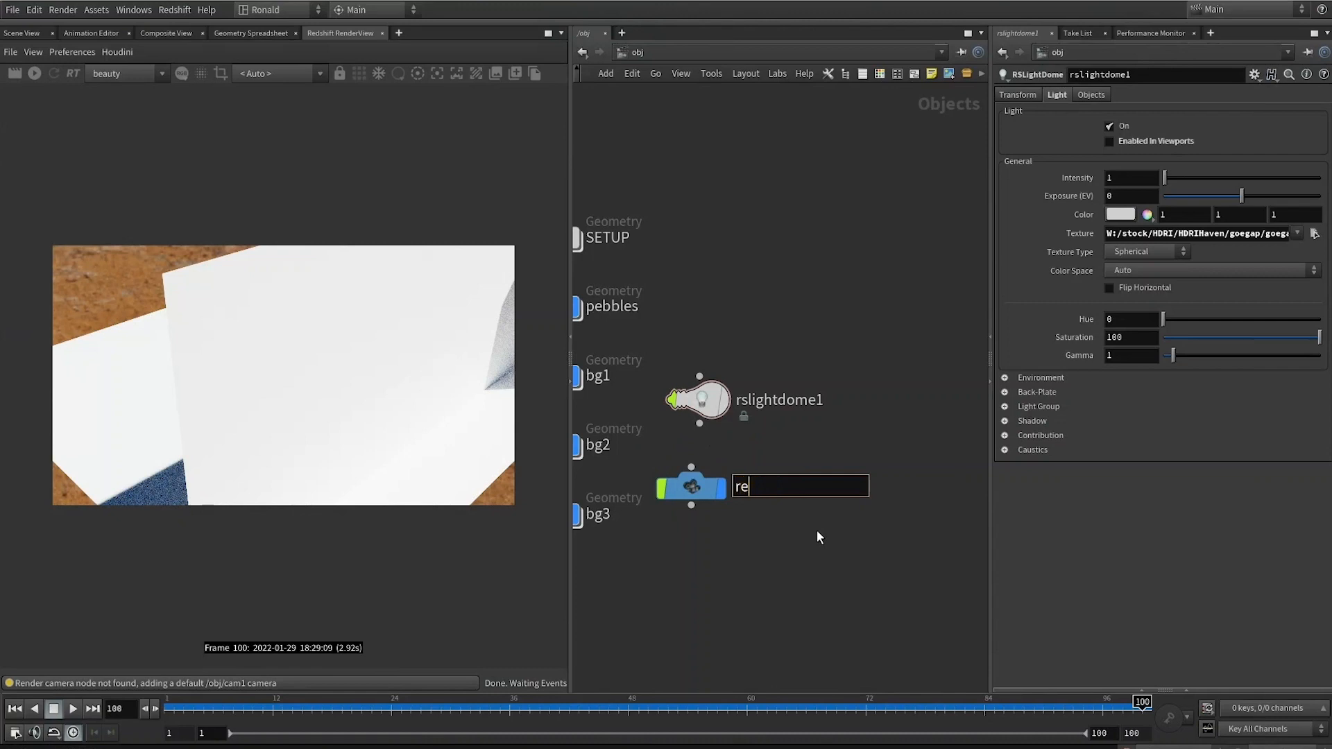
key("Return")
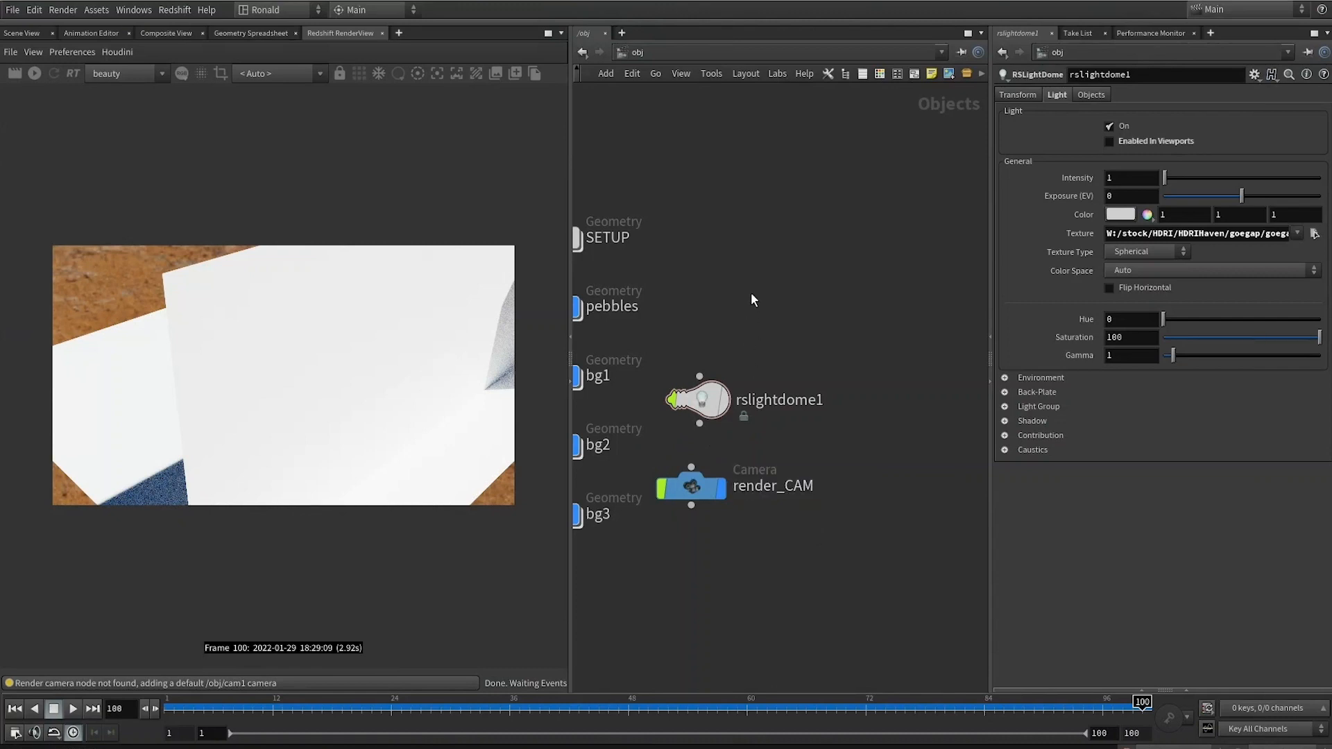
Set network quickmark 1 for obj, quickmark 2 for mat and quickmark 3 for out
left_click(641, 50)
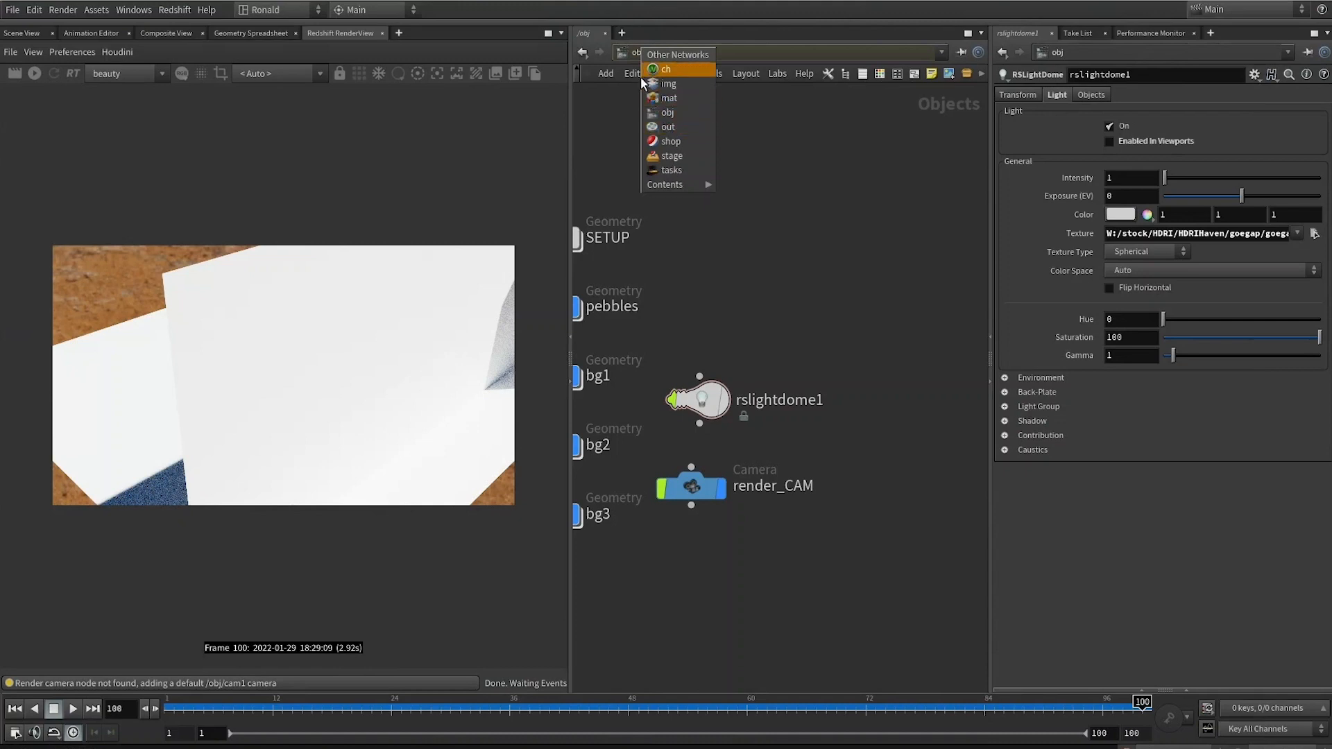
left_click(644, 56)
key("ctrl+1")
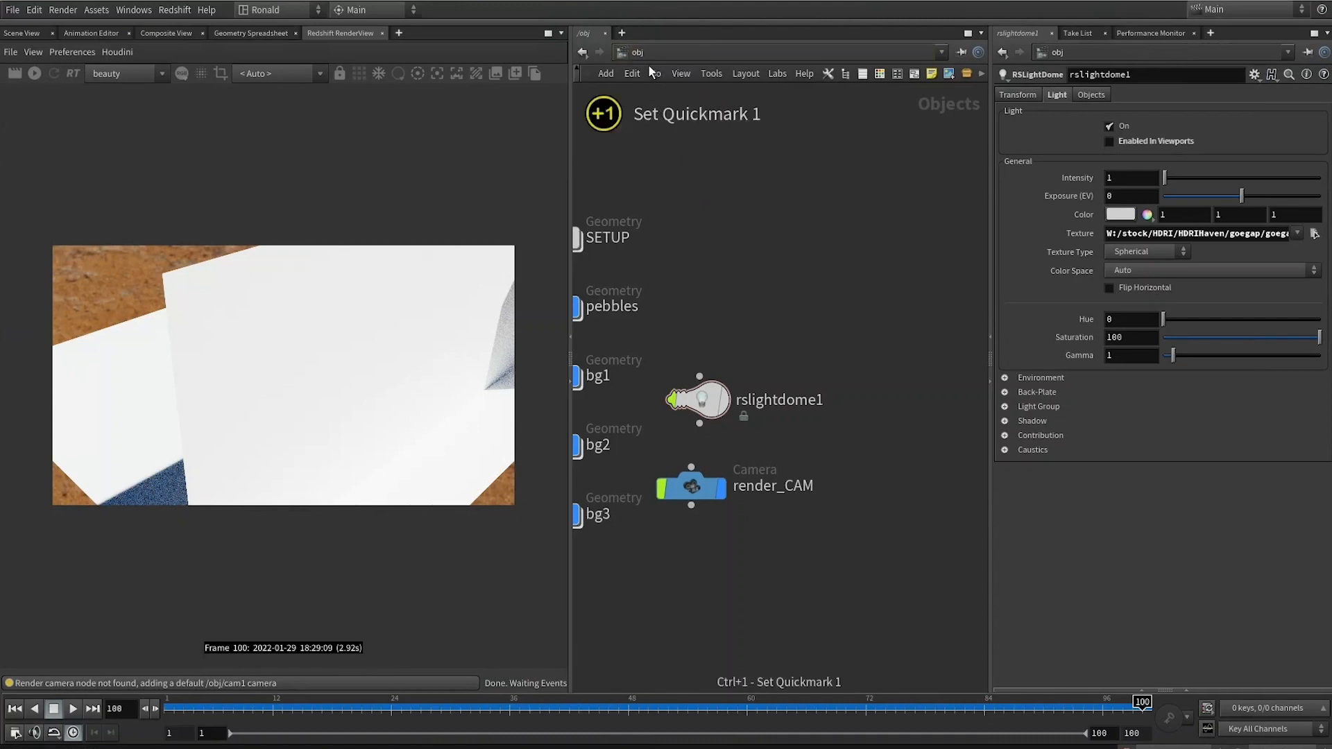
left_click(638, 52)
left_click(667, 106)
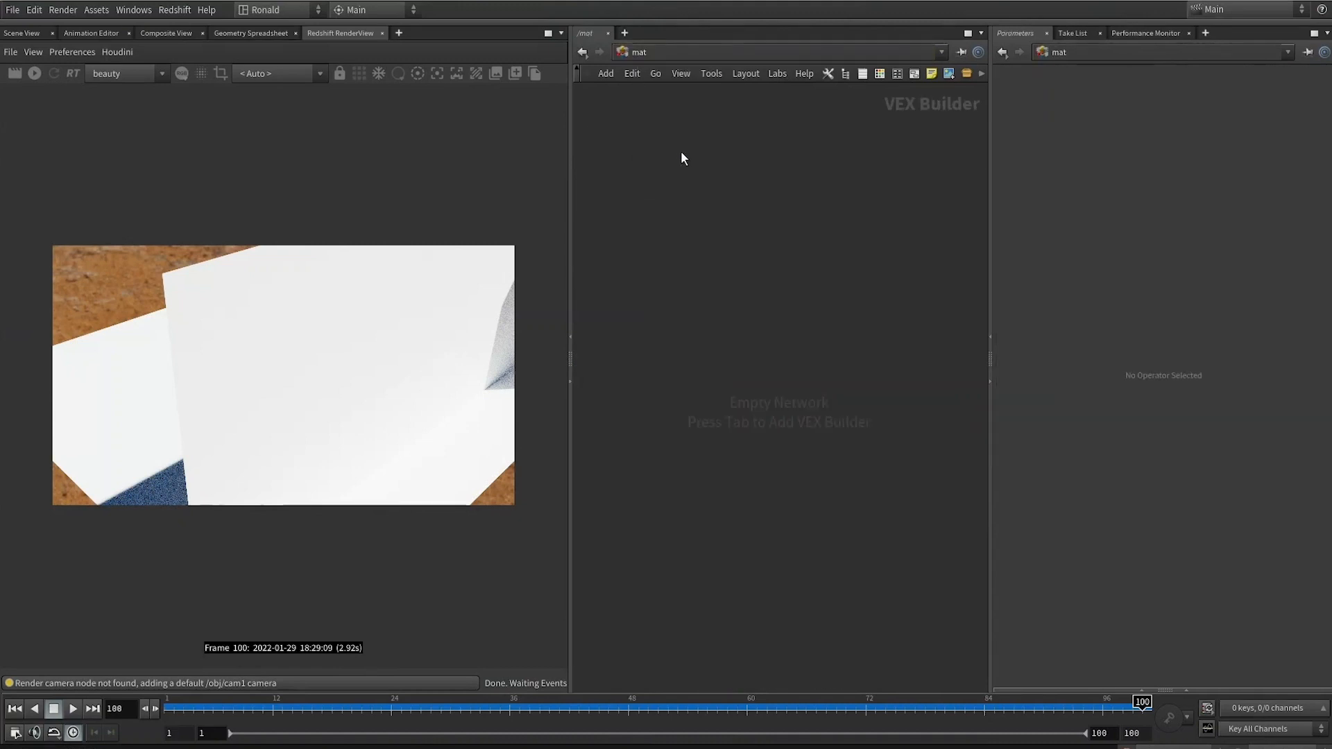
key("ctrl+2")
left_click(647, 52)
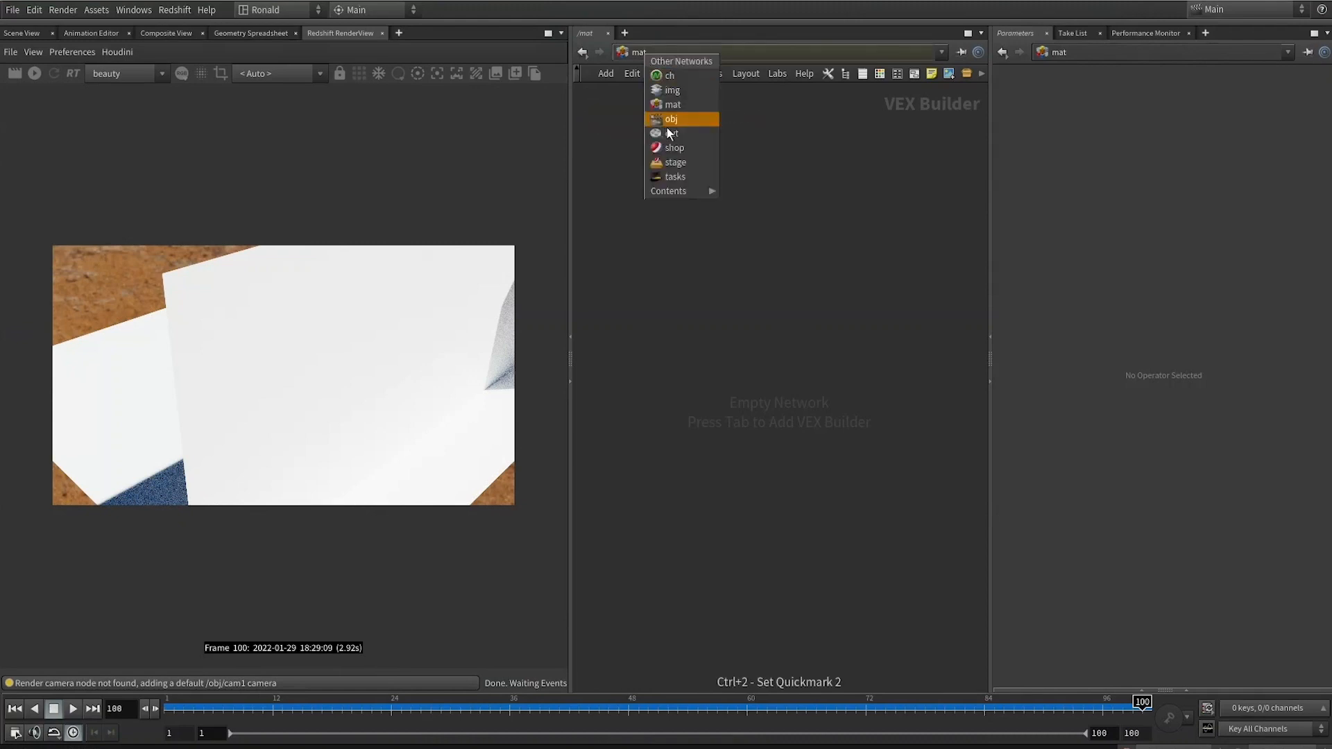
left_click(673, 131)
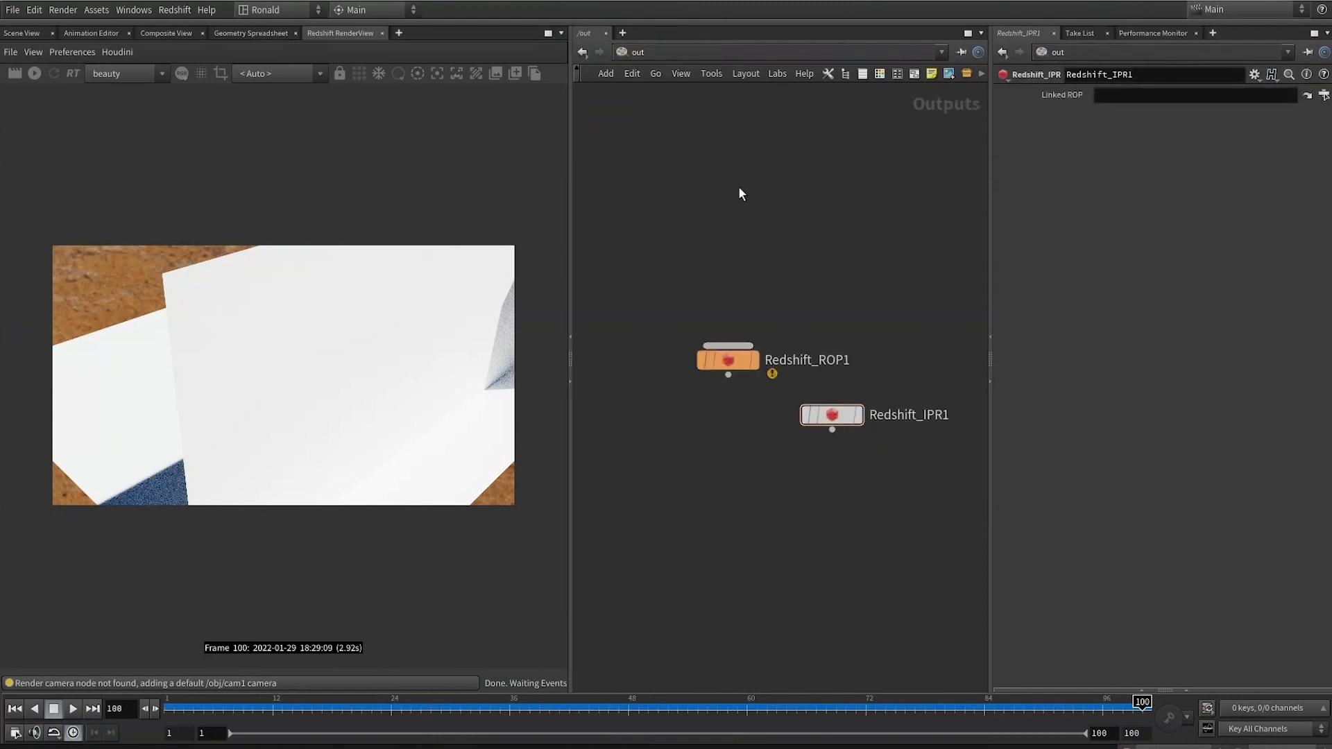
key("ctrl+3")
Test the three quickmarks by jumping between the obj, mat and out networks, finishing in out
key("1")
key("3")
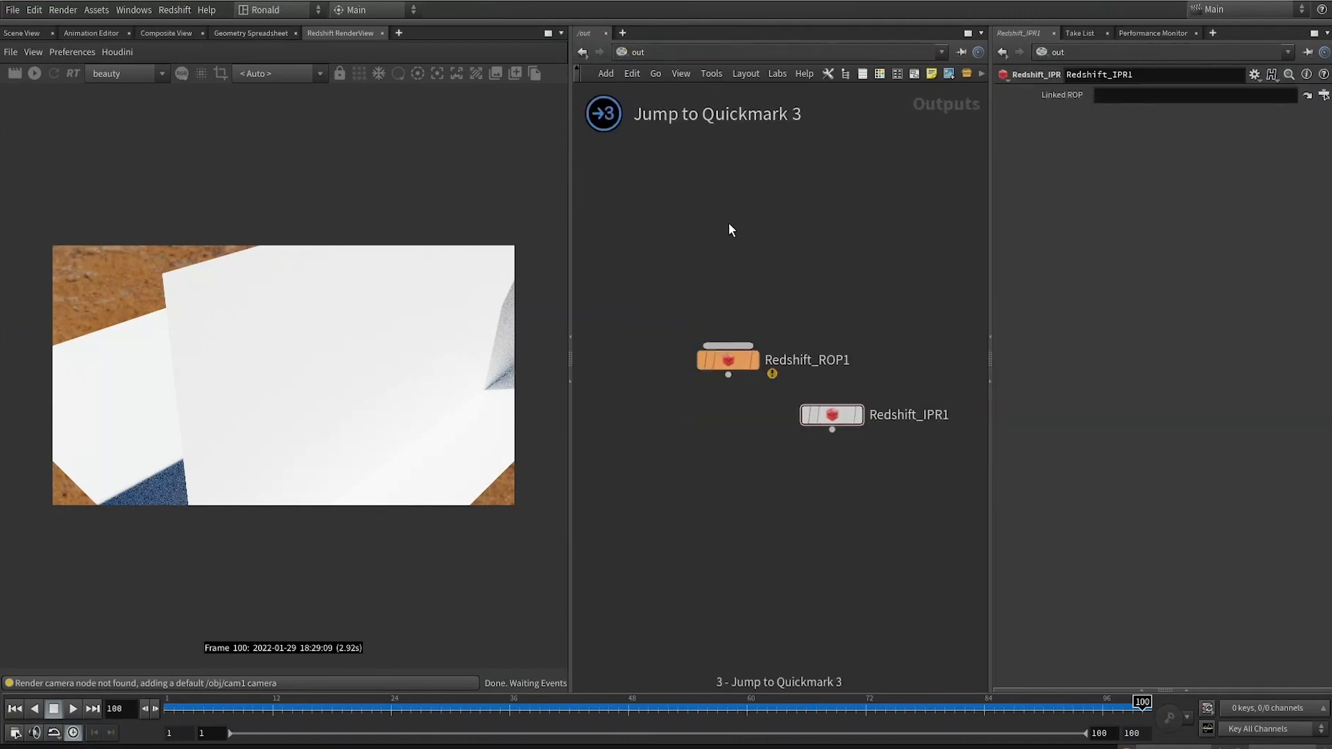
key("2")
key("1")
key("2")
key("3")
Reposition Redshift_ROP1 in the output network and set its valid frame range to Render Frame Range
left_click_drag(715, 354, 697, 318)
middle_click_drag(697, 318, 732, 277)
left_click(1134, 131)
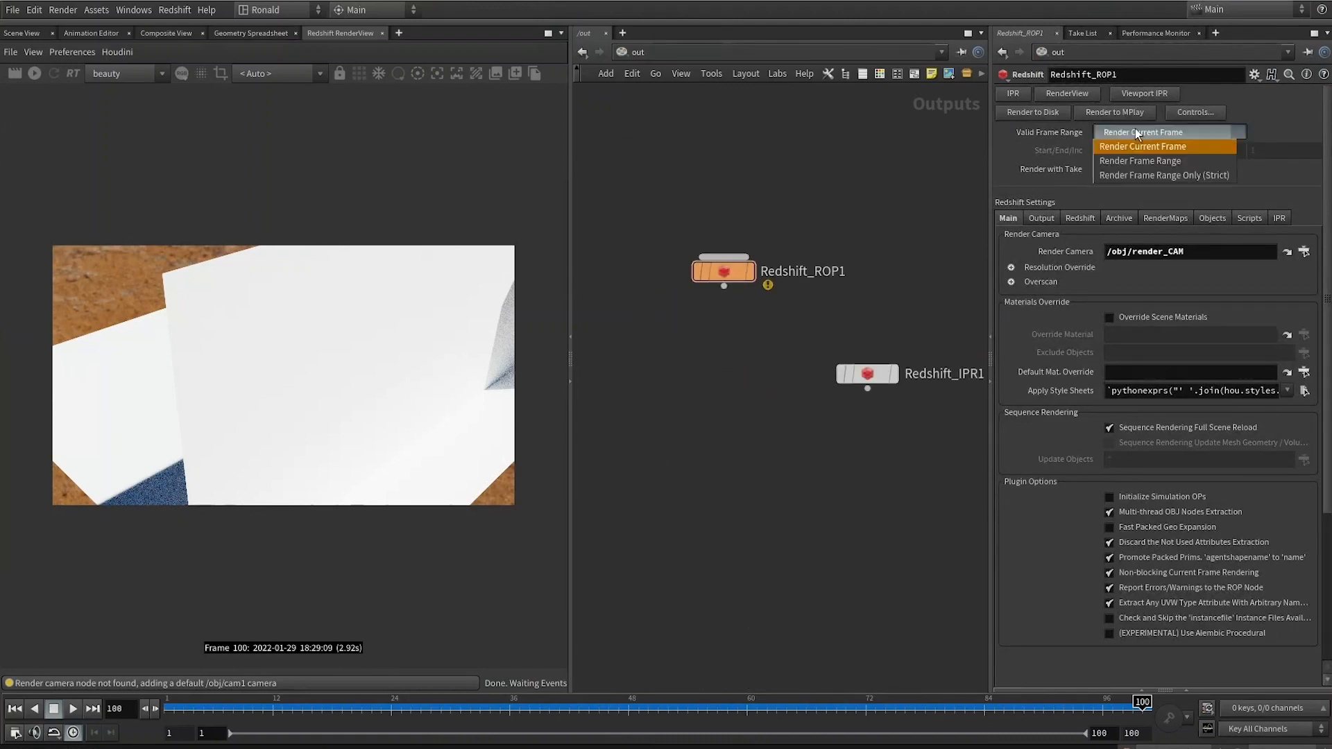
left_click(1135, 163)
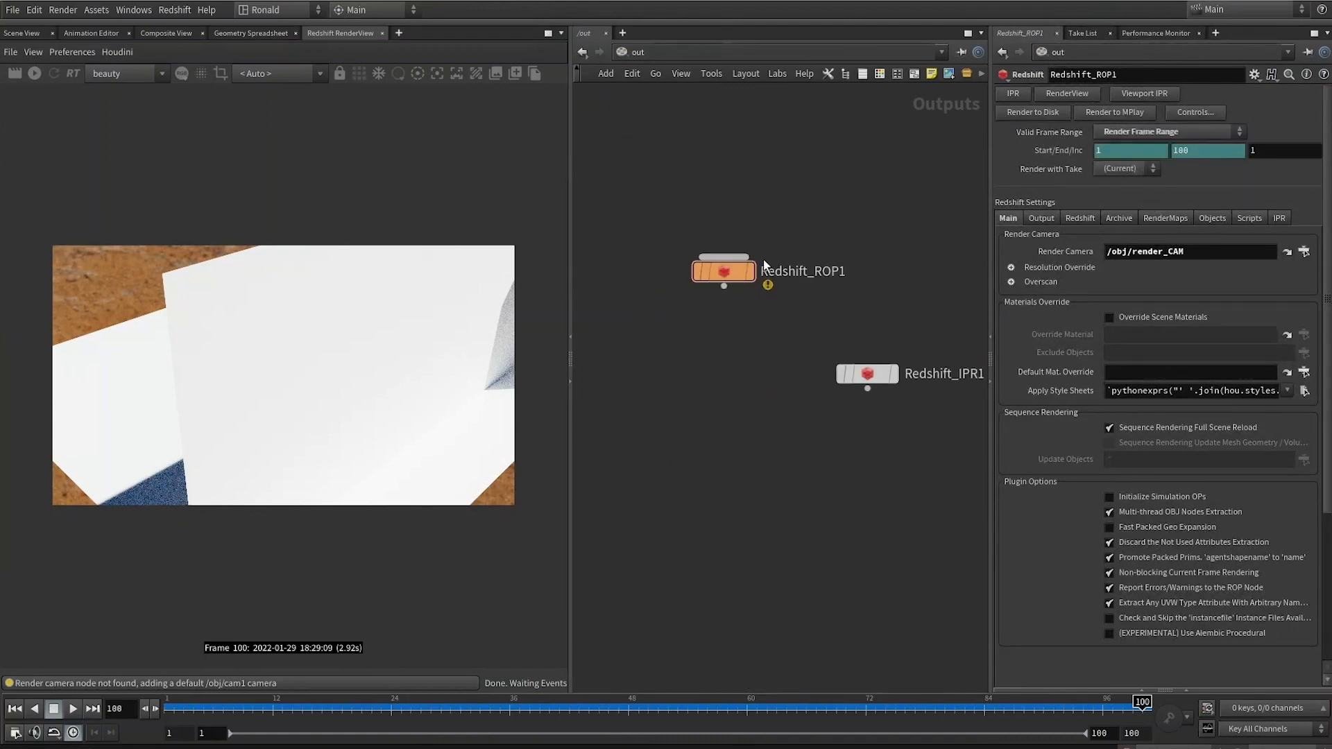
Create an RS Material Builder named redshift_pebbles in the mat network and assign it to the pebble stack
key("2")
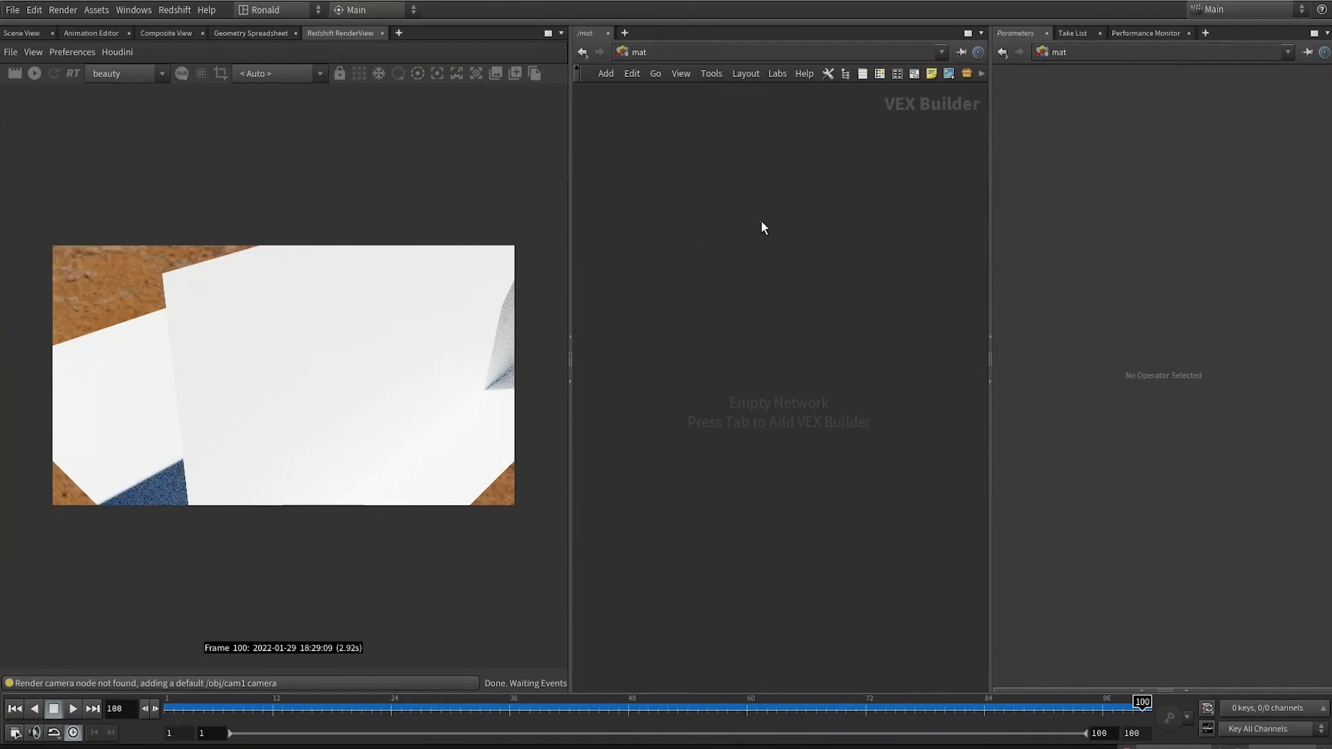
key("Tab")
type("rsmat")
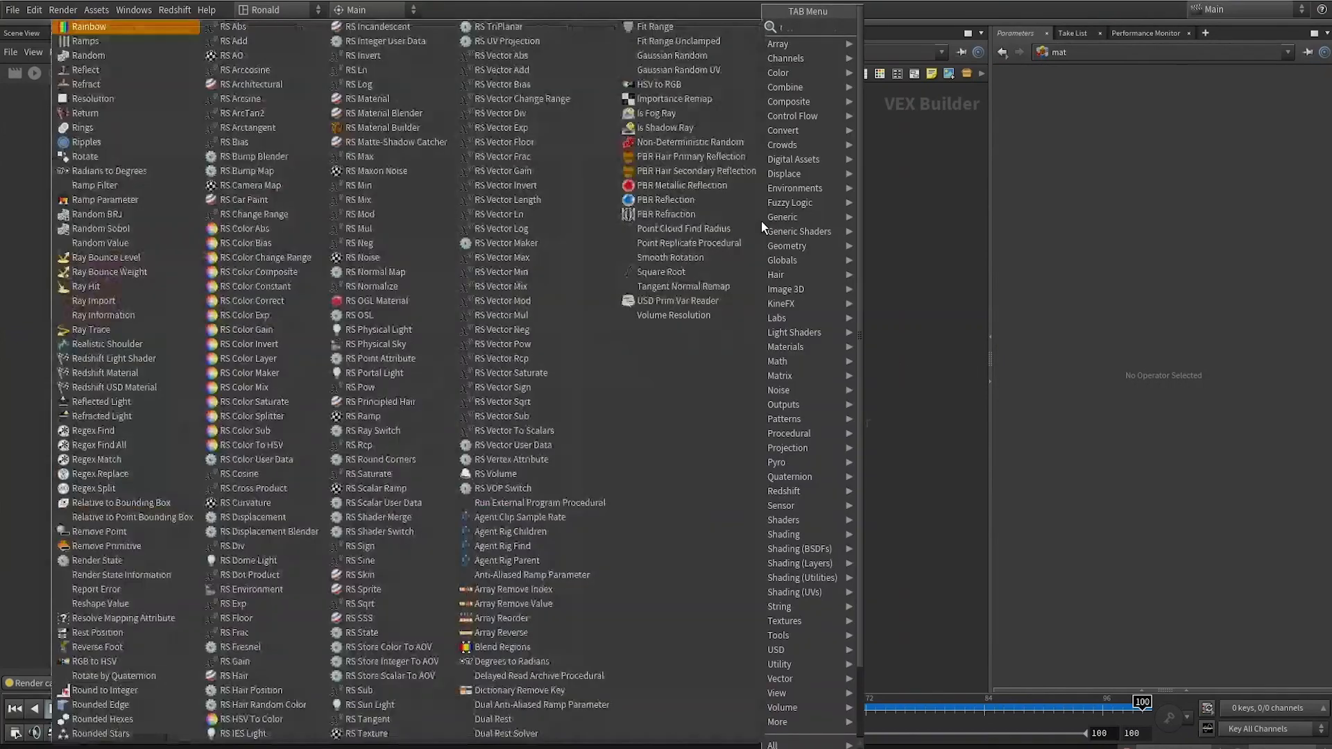
key("Return")
key("Return")
type("pebbles")
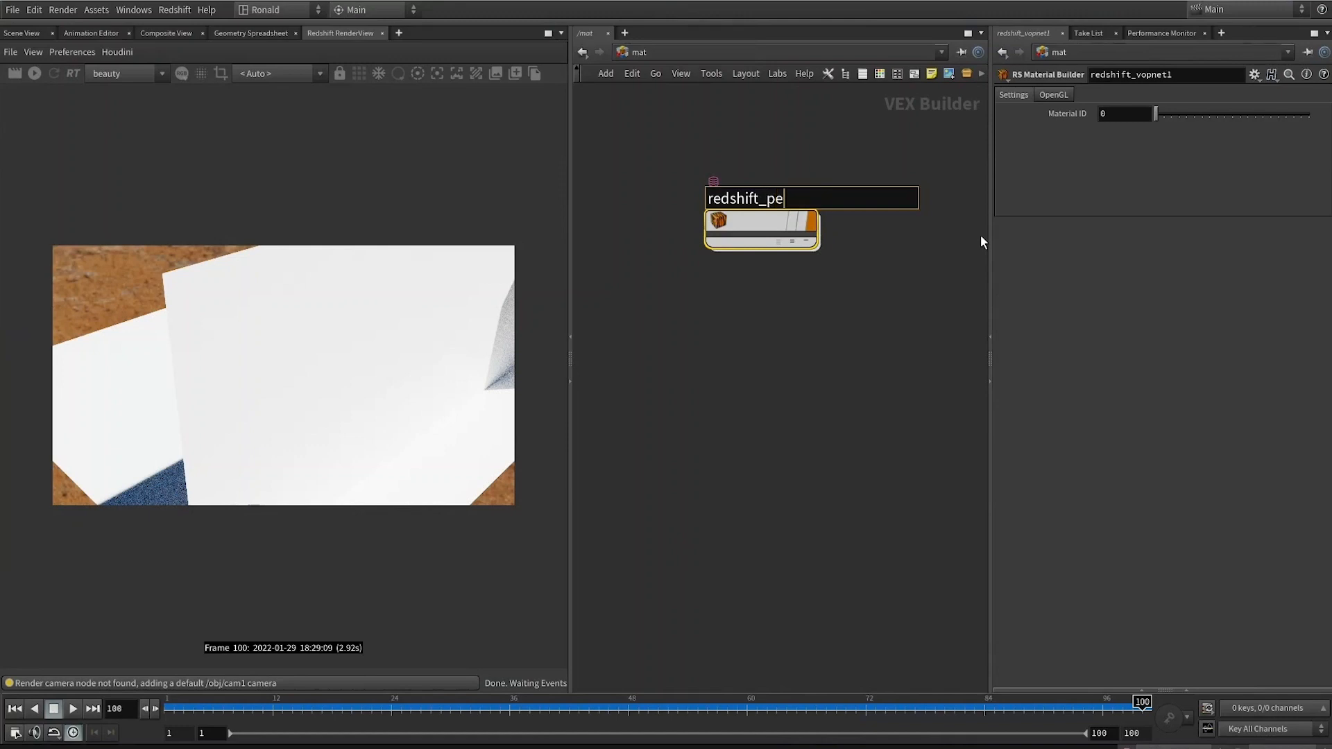
key("Return")
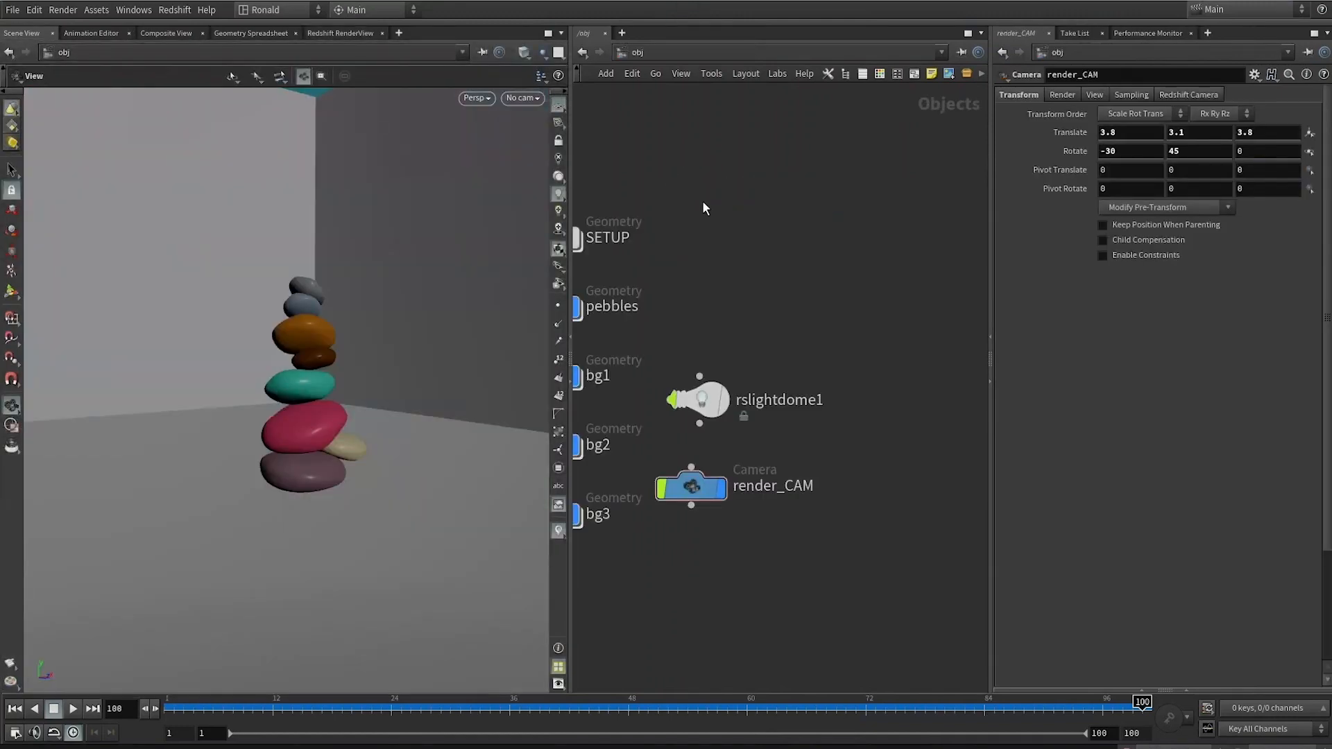
key("2")
left_click_drag(756, 229, 310, 338)
Duplicate redshift_pebbles, rename the copy redshift_bg and assign it to the floor and background walls
left_click_drag(761, 229, 761, 338, "alt")
double_click(765, 303)
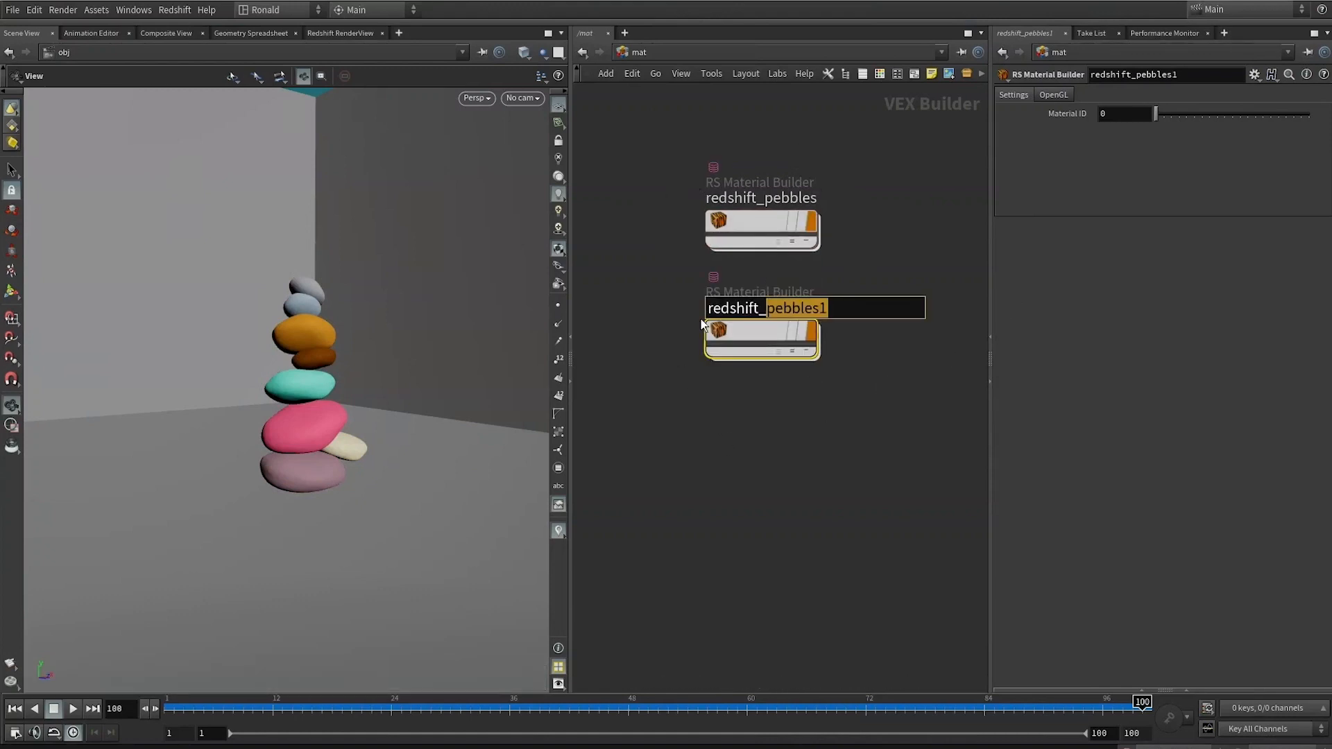
type("bg")
key("Return")
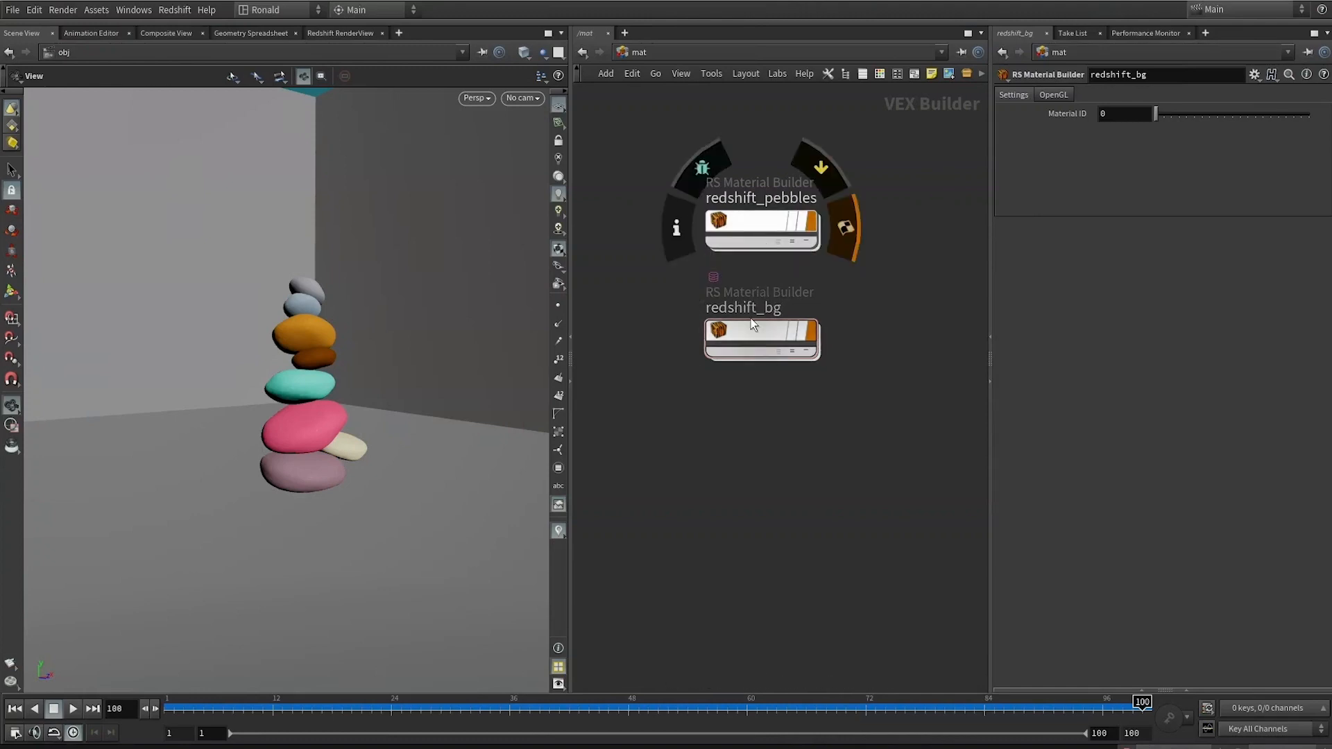
mouse_move(760, 328)
left_mouse_down()
mouse_move(506, 229)
mouse_move(444, 247)
mouse_move(423, 490)
left_mouse_up()
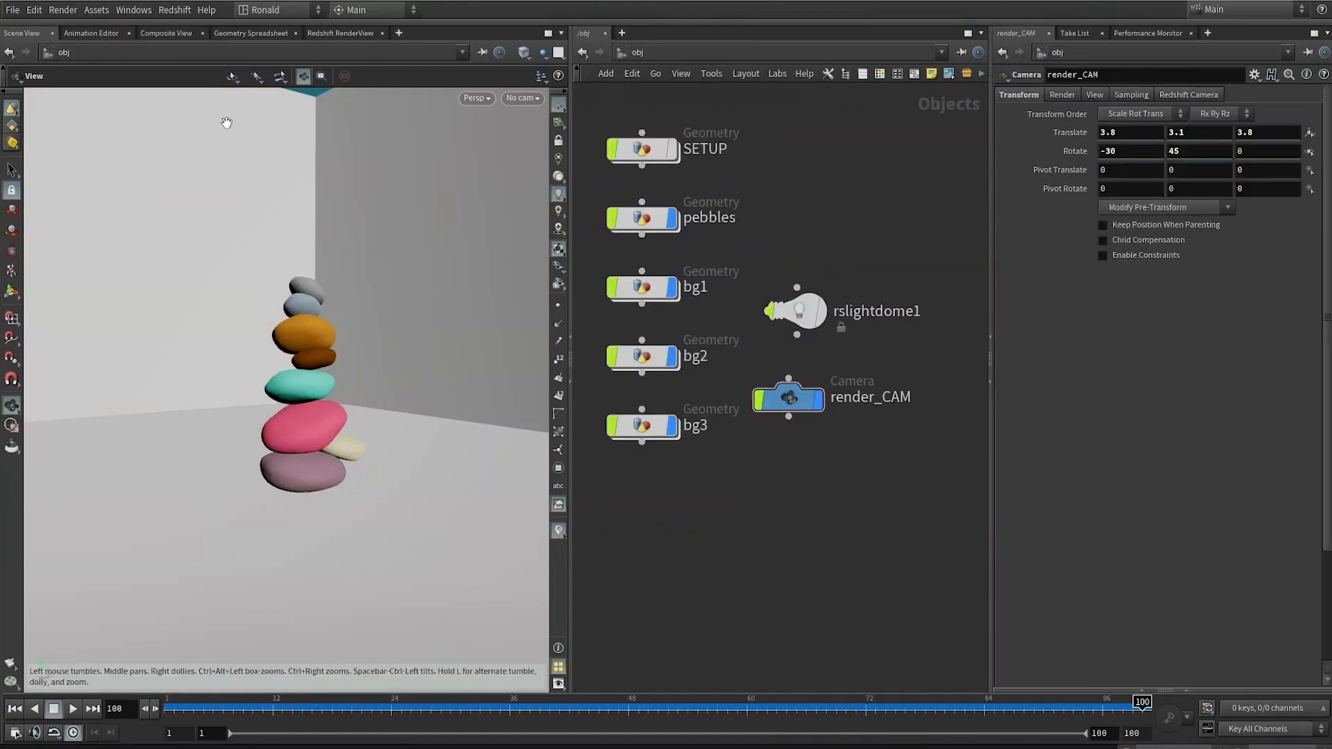
Look through render_CAM with the camera locked to the view and reframe it on the pebble stack, at about -1.35, 0.41, 1.48
left_click(521, 98)
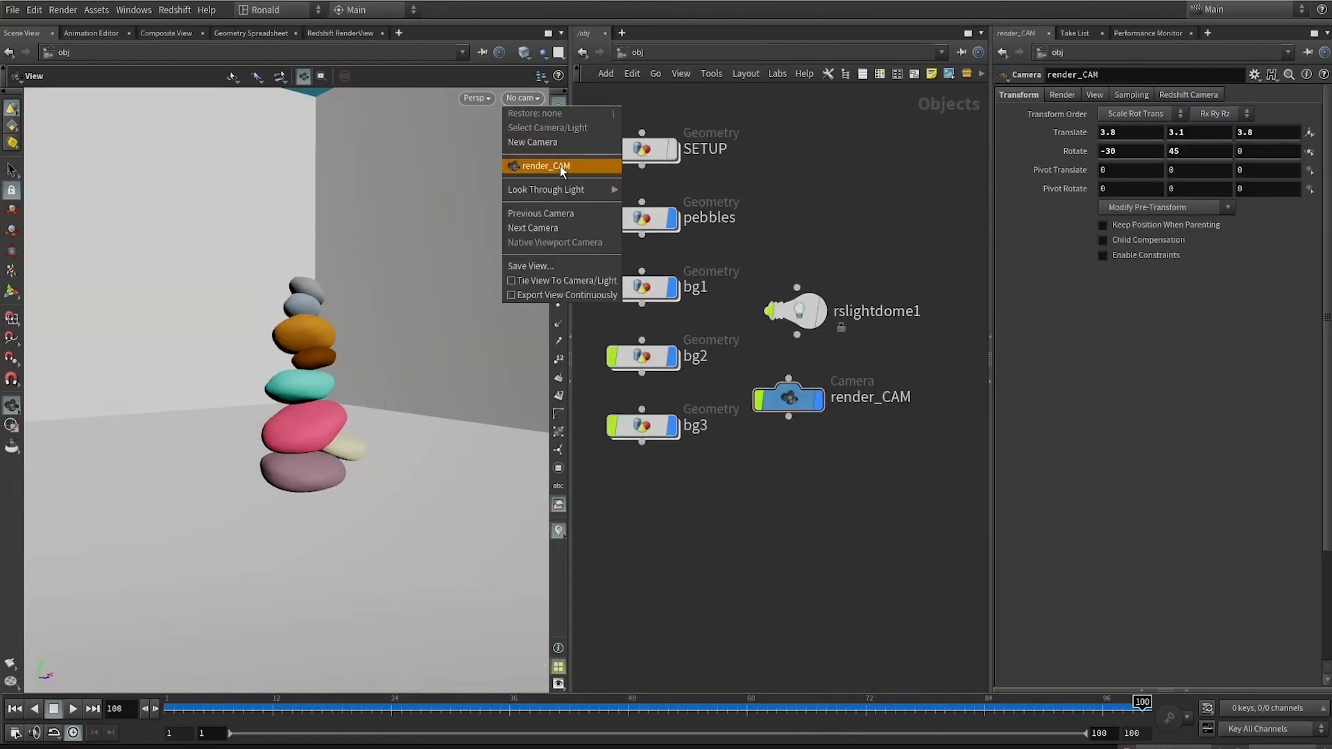
left_click(555, 168)
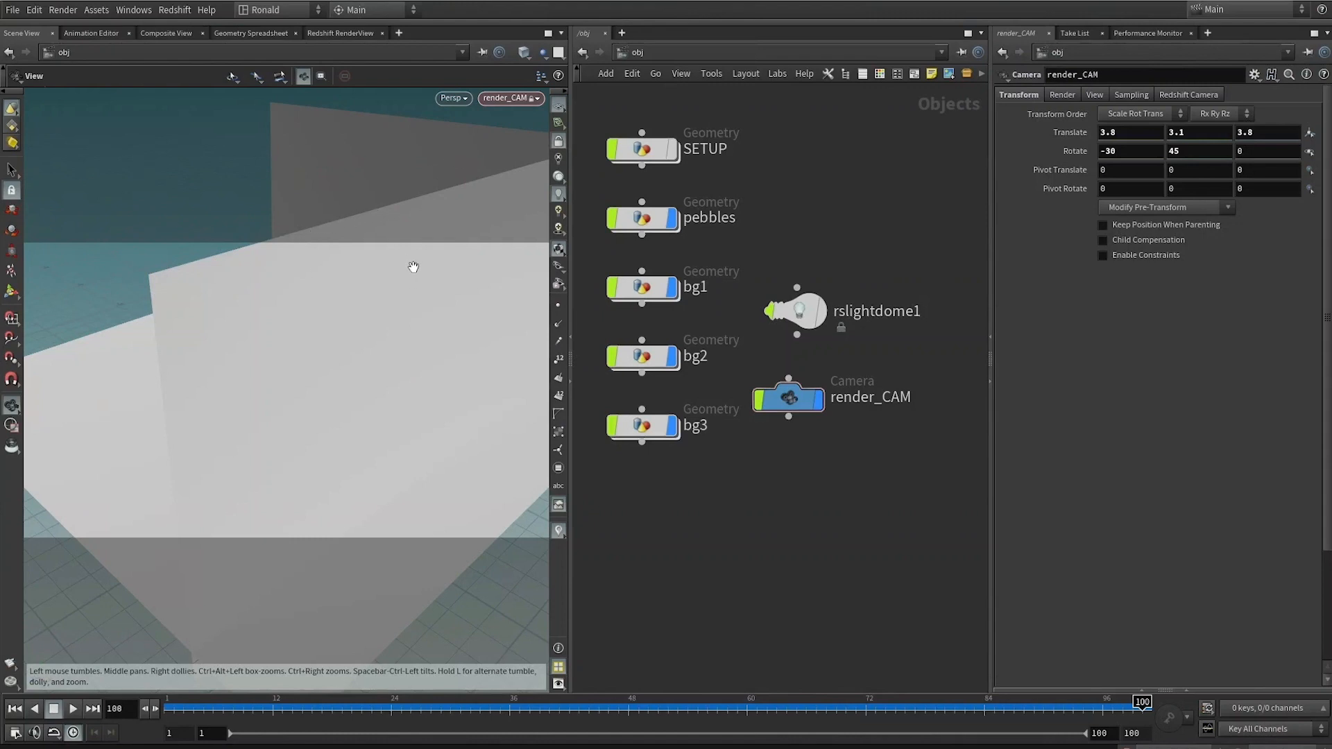
left_click_drag(359, 329, 215, 362)
middle_click_drag(216, 362, 341, 412)
right_click_drag(289, 395, 389, 386)
middle_click_drag(392, 385, 392, 383)
right_click_drag(393, 384, 373, 379)
left_click_drag(290, 708, 1270, 537)
right_click_drag(288, 402, 257, 388)
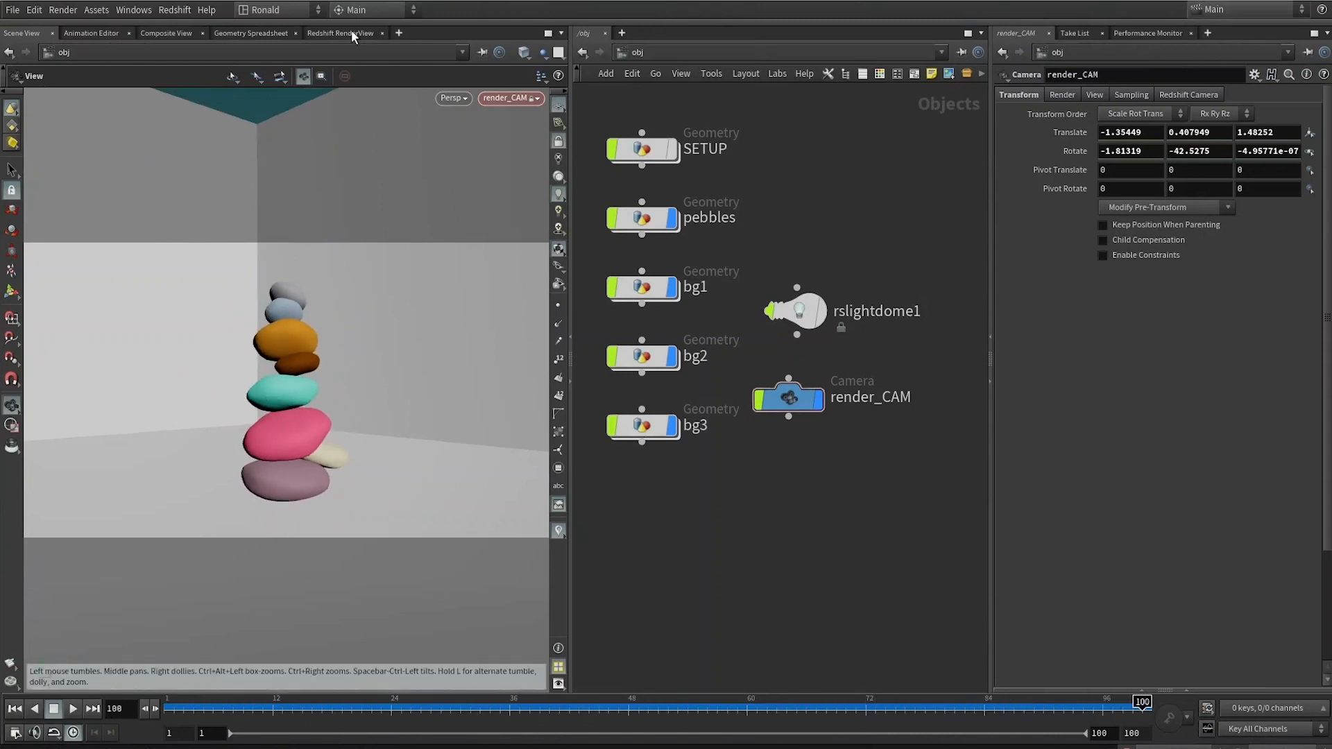
Start a Redshift render through render_CAM and bring up the settings of rslightdome1
left_click(352, 33)
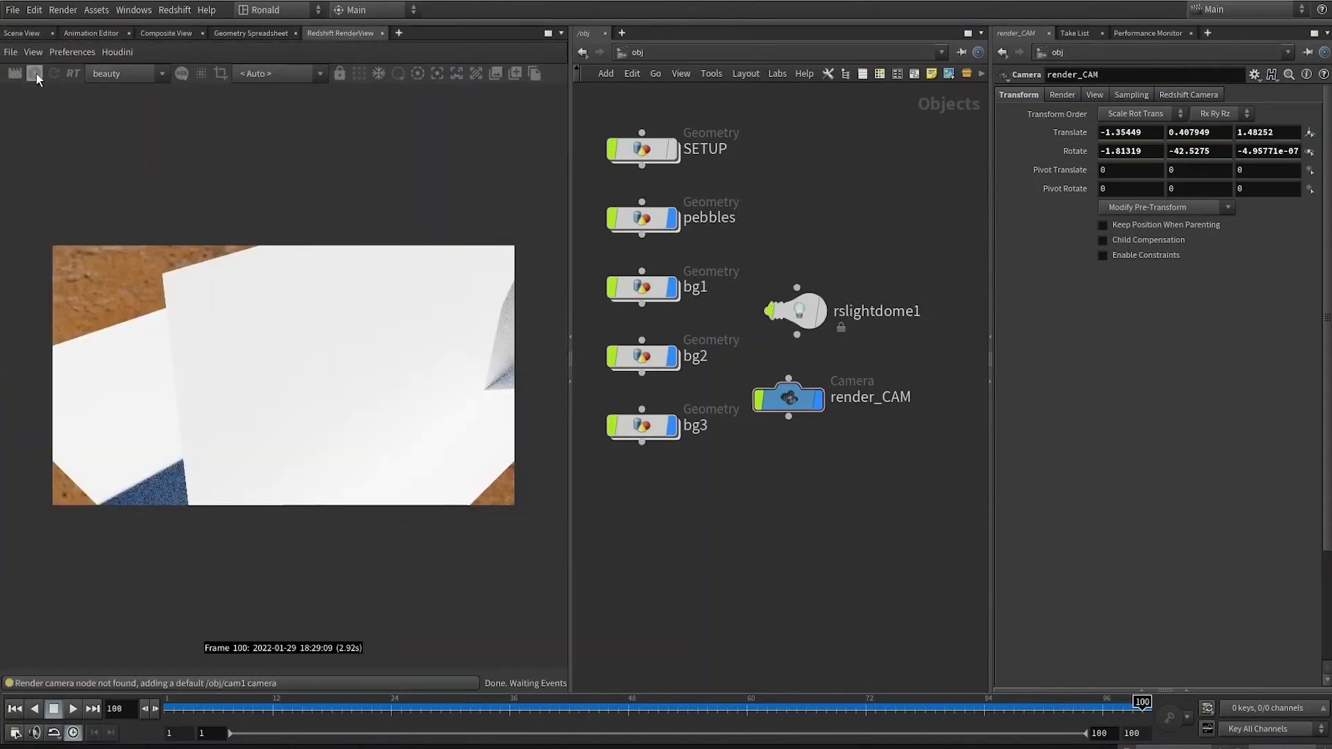
left_click(39, 79)
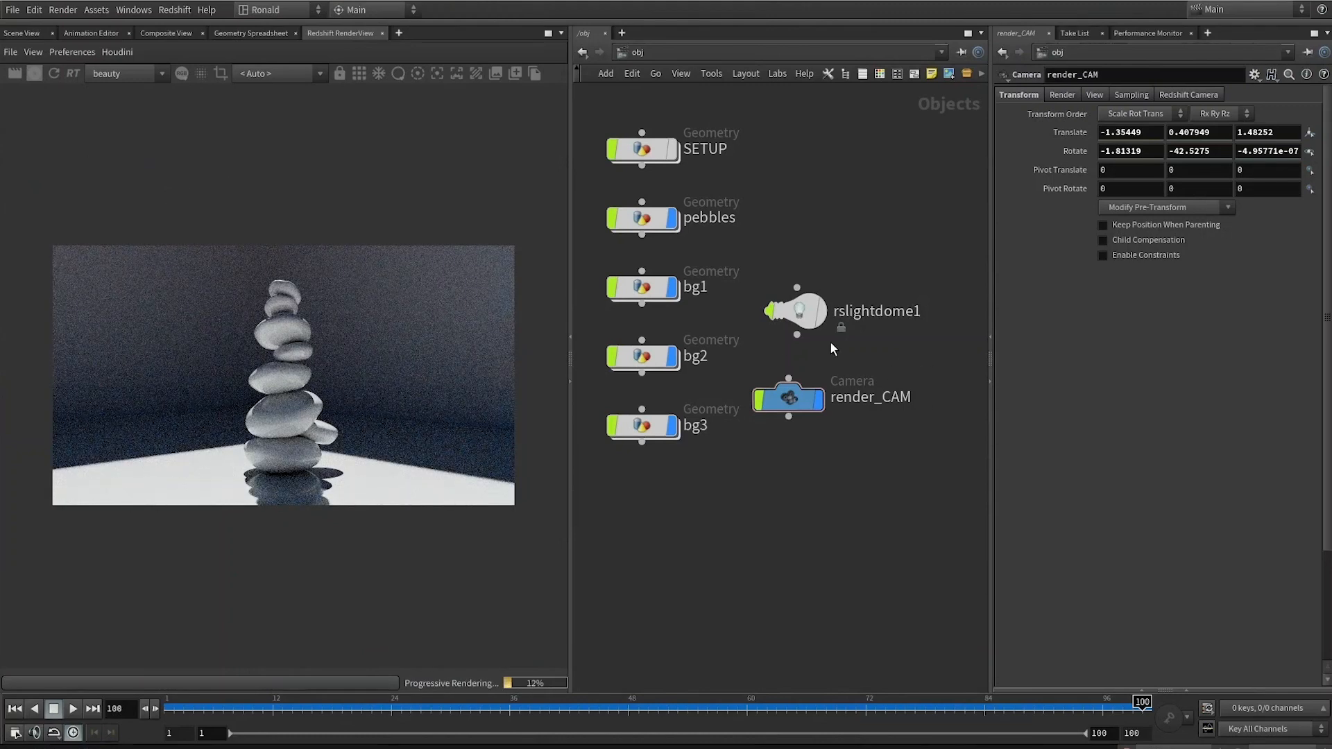
left_click_drag(777, 405, 797, 416)
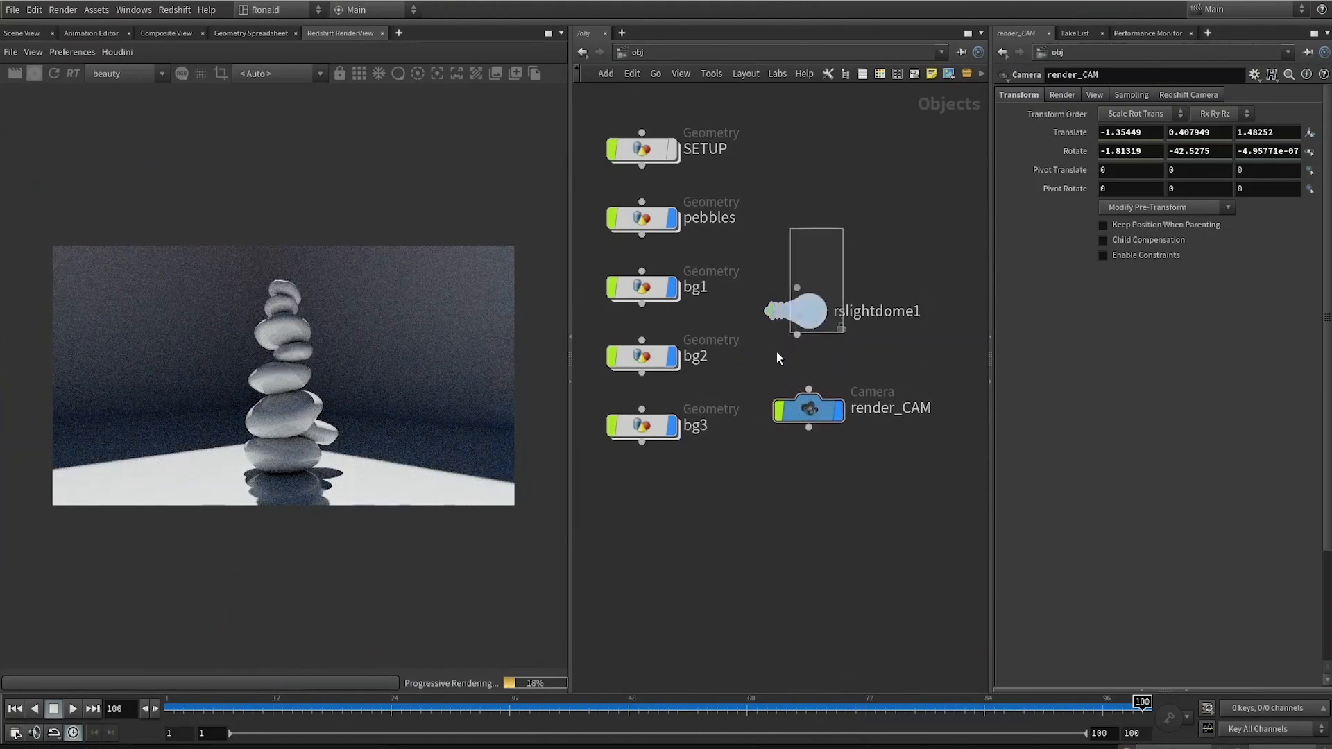
left_click_drag(780, 348, 929, 274)
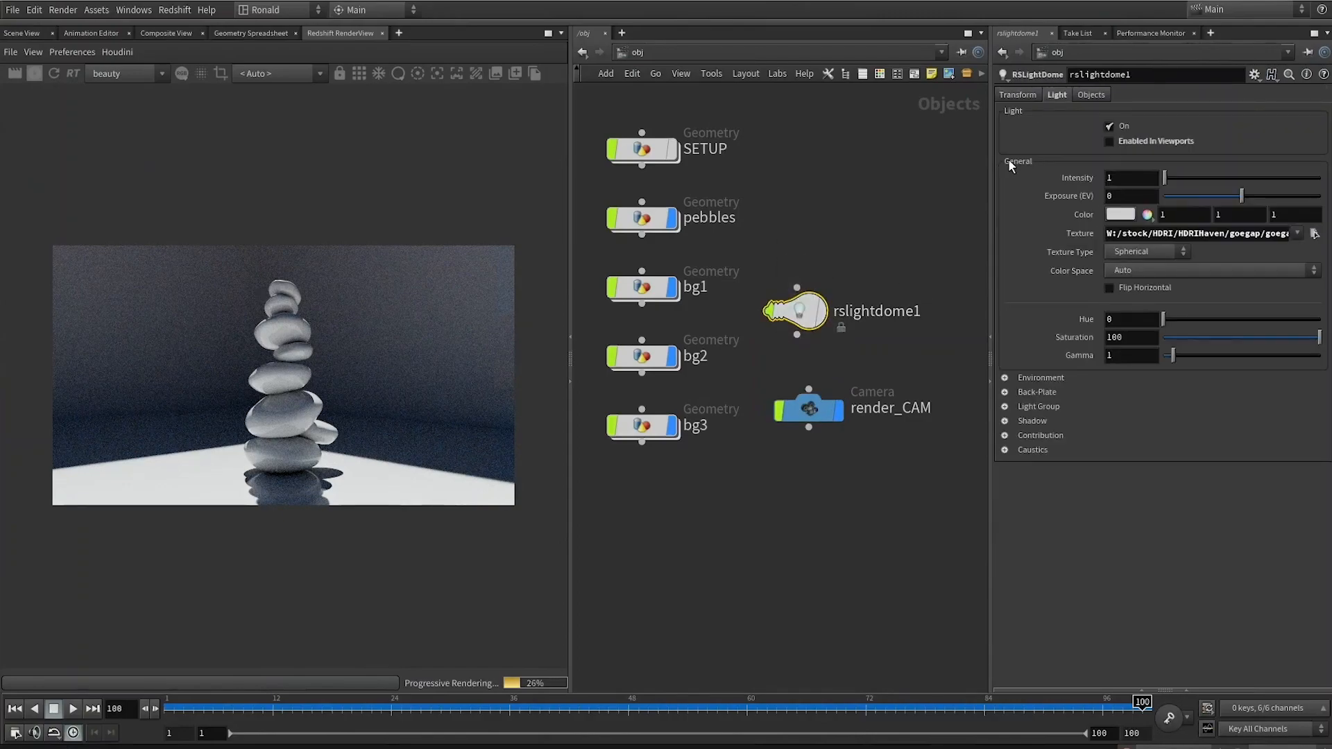
Rotate rslightdome1 to about -85 degrees around Y so sunlight casts the pebbles' shadow across the floor
left_click(1015, 95)
middle_click_drag(1202, 169, 1145, 116)
middle_click_drag(1189, 172, 1151, 134)
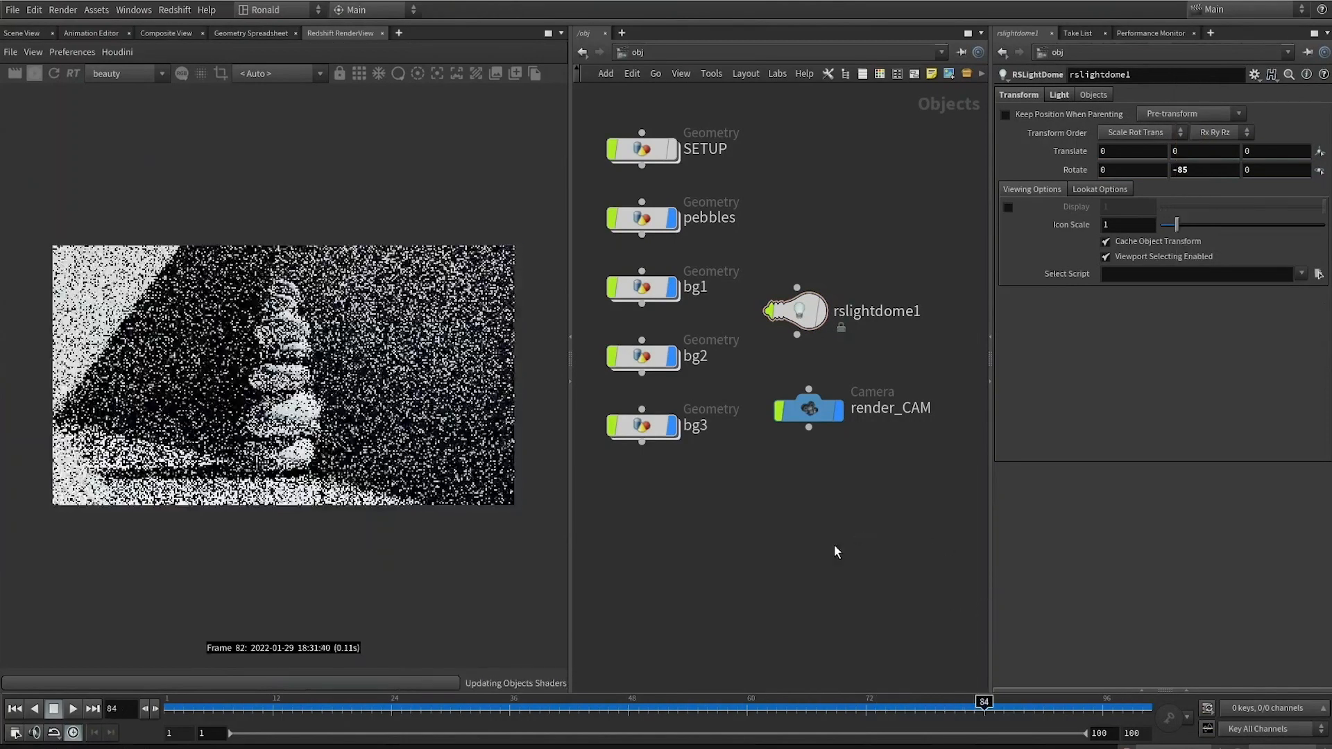
middle_click_drag(802, 563, 873, 568)
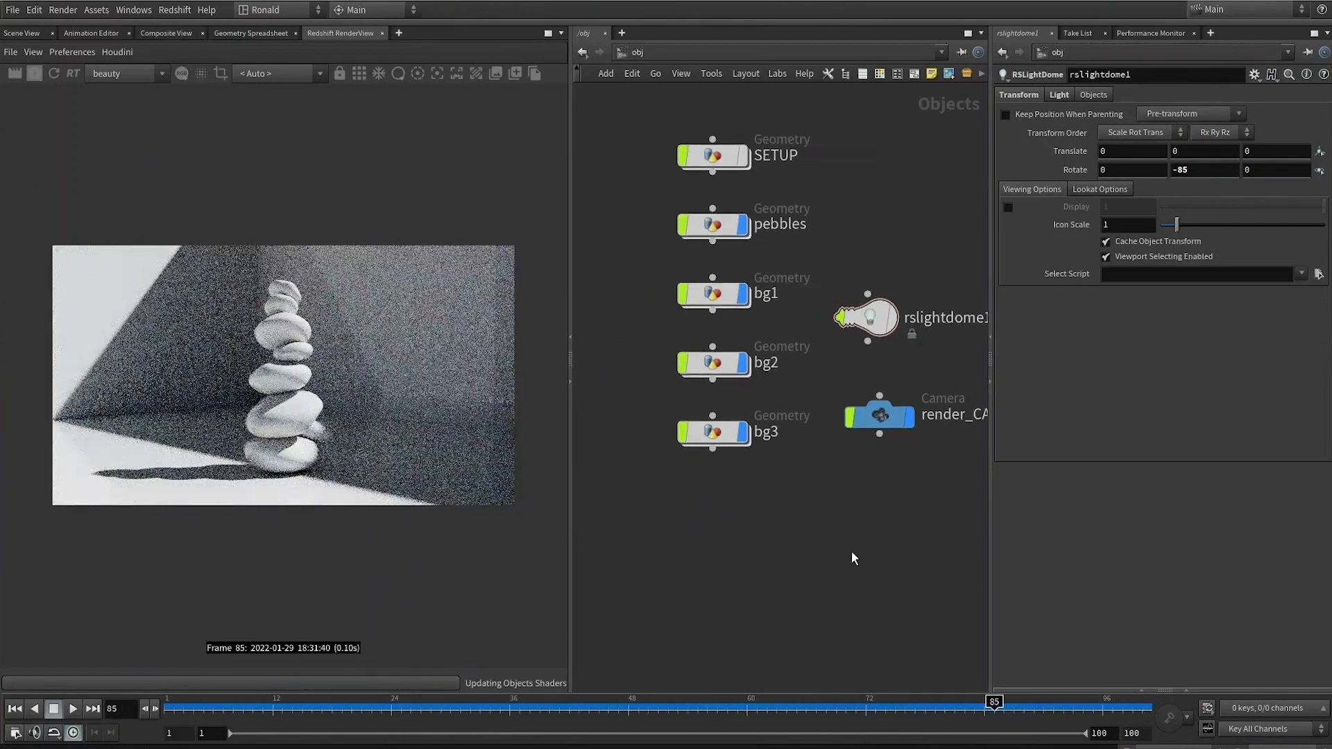
middle_click_drag(730, 522, 740, 615)
scroll(740, 616, "up", 4)
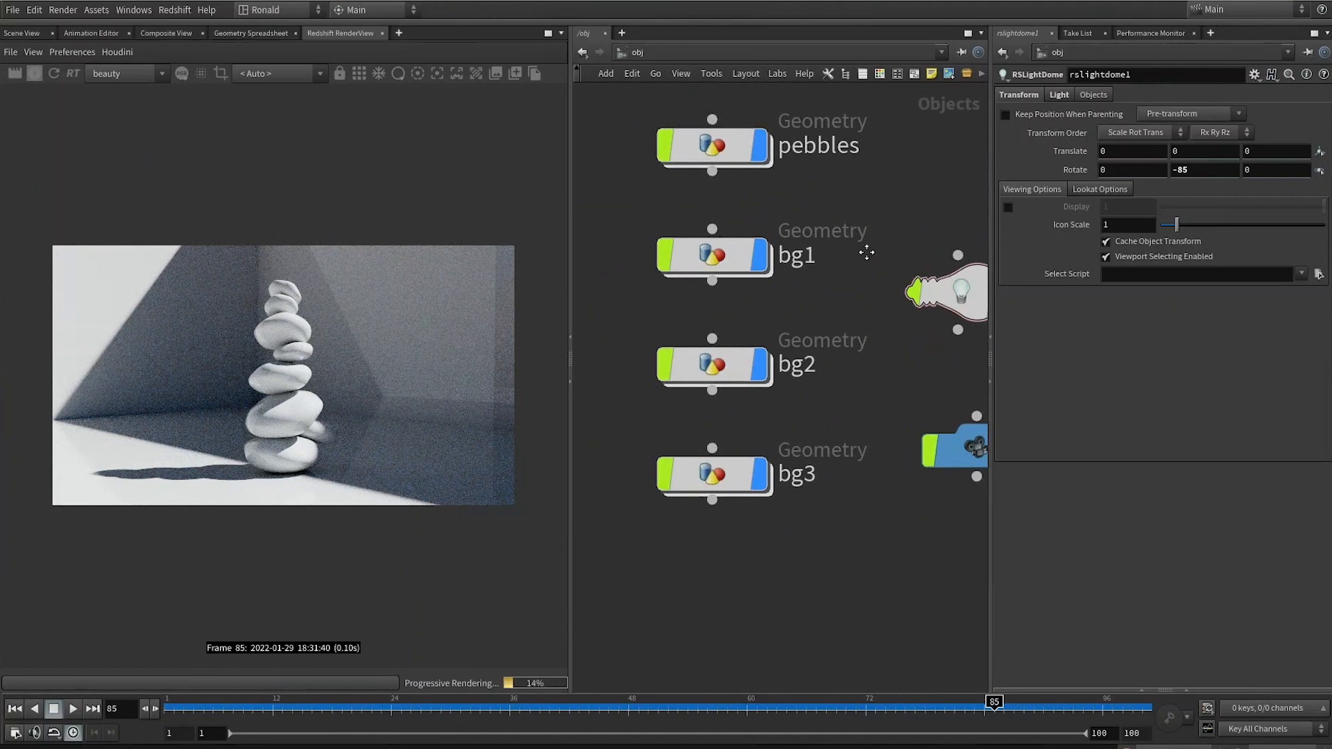
middle_click_drag(873, 244, 853, 253)
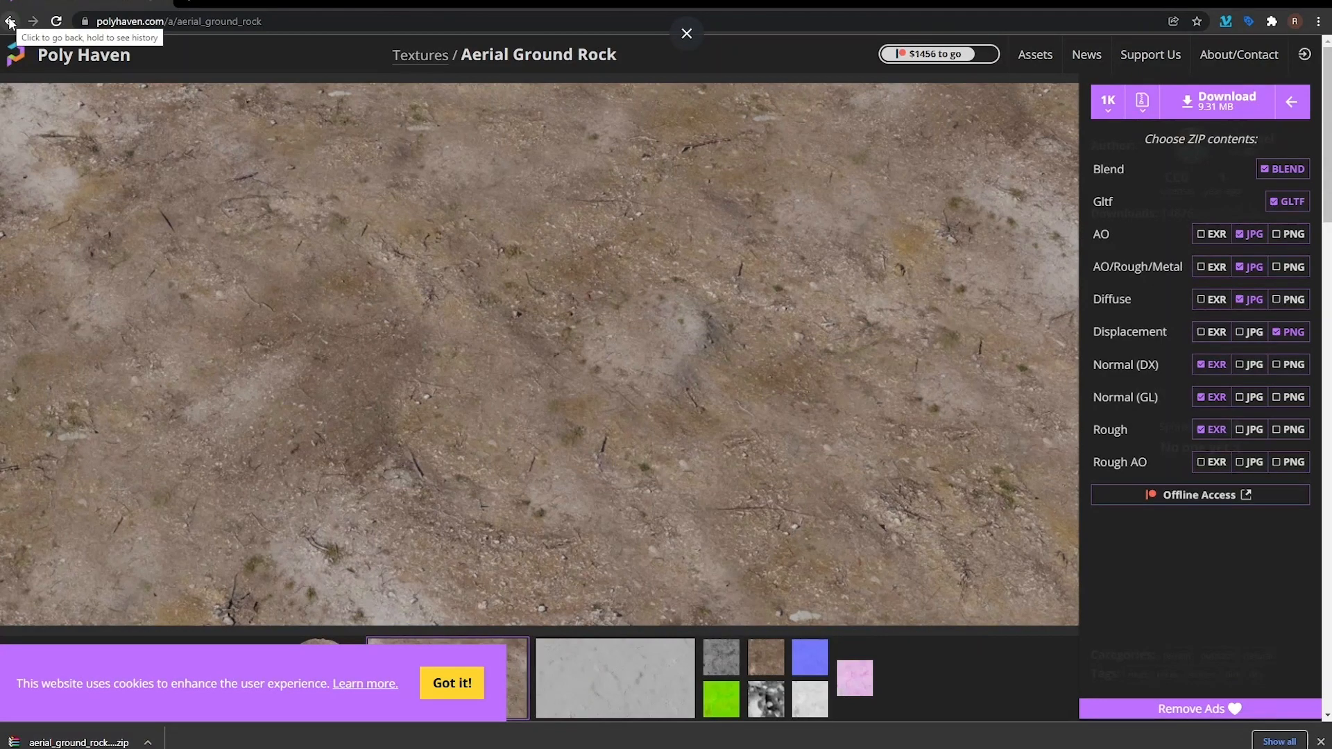
Switch to Poly Haven, search the textures for "stone", open Aerial Ground Rock and check its ZIP download option
left_click(10, 21)
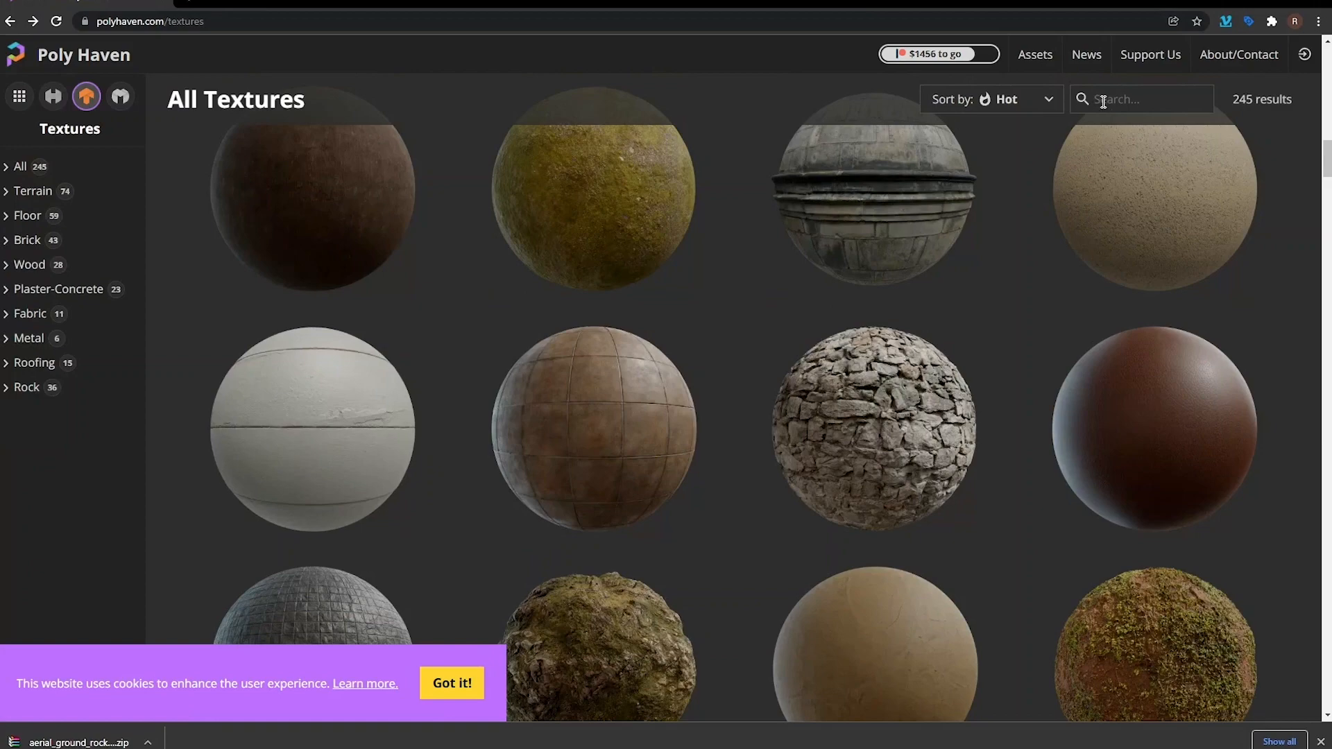
type("stone")
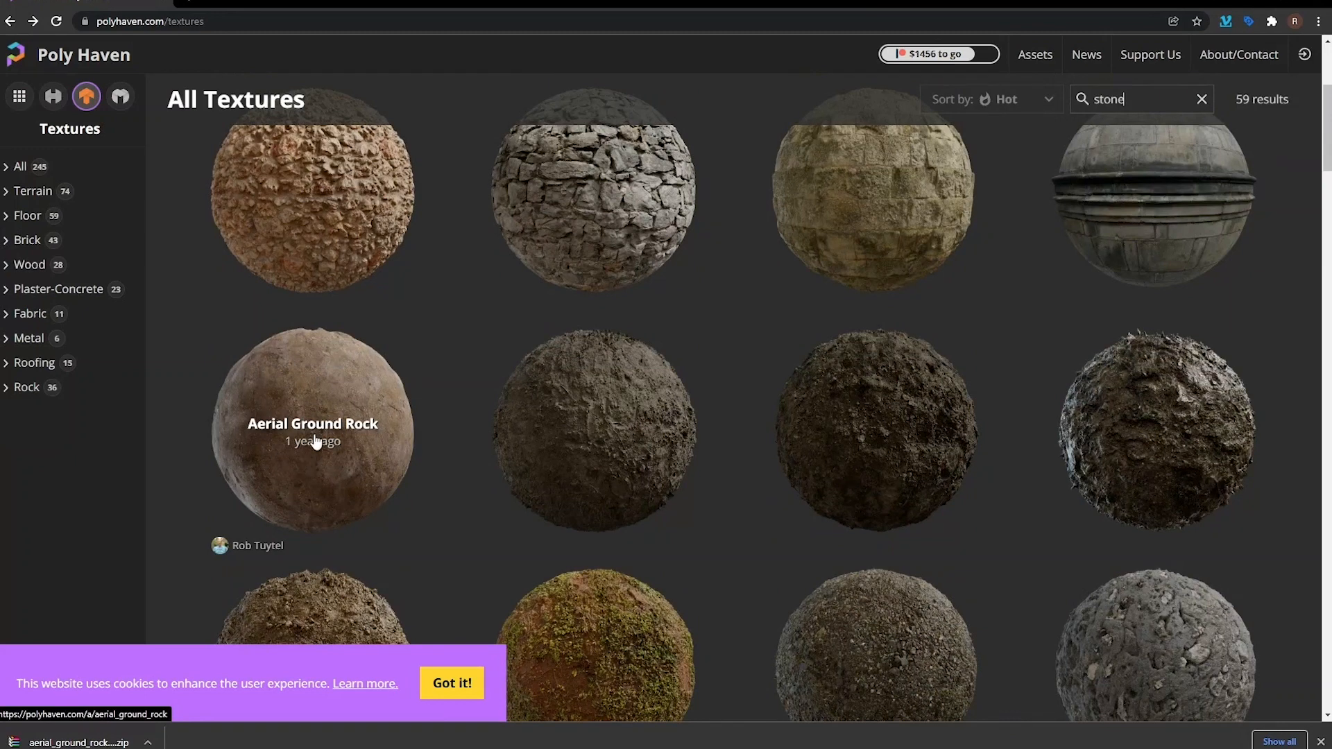
left_click(361, 448)
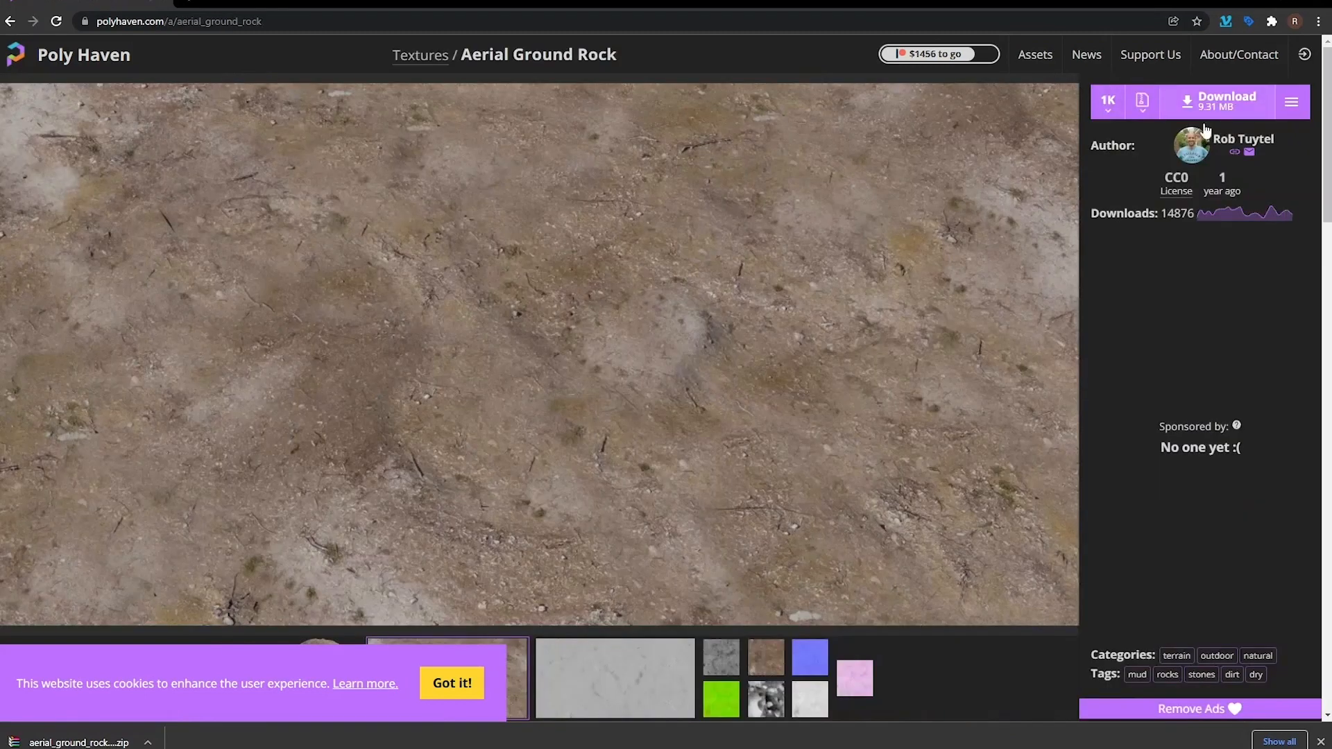
left_click(1151, 111)
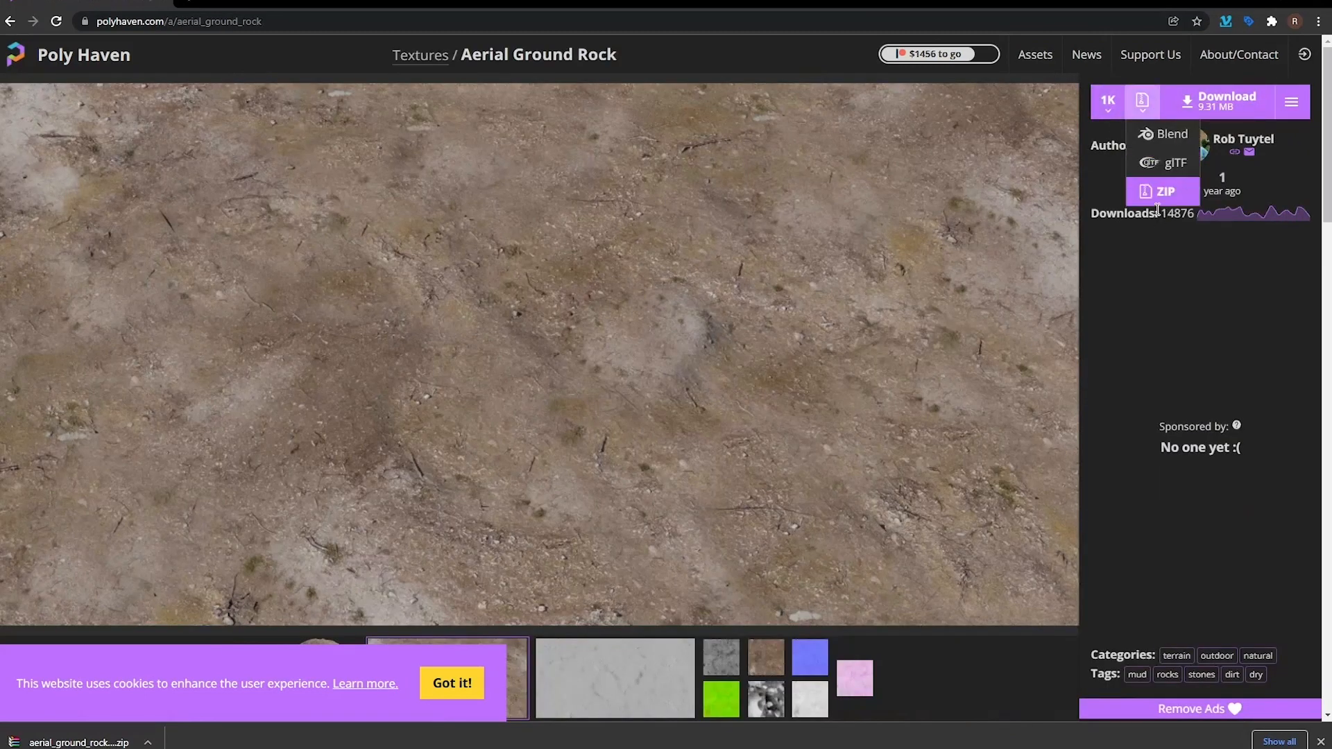
left_click(1200, 276)
Switch to the downloaded aerial_ground_rock_1k textures folder and mark the displacement, diffuse and roughness maps
key("alt+Tab")
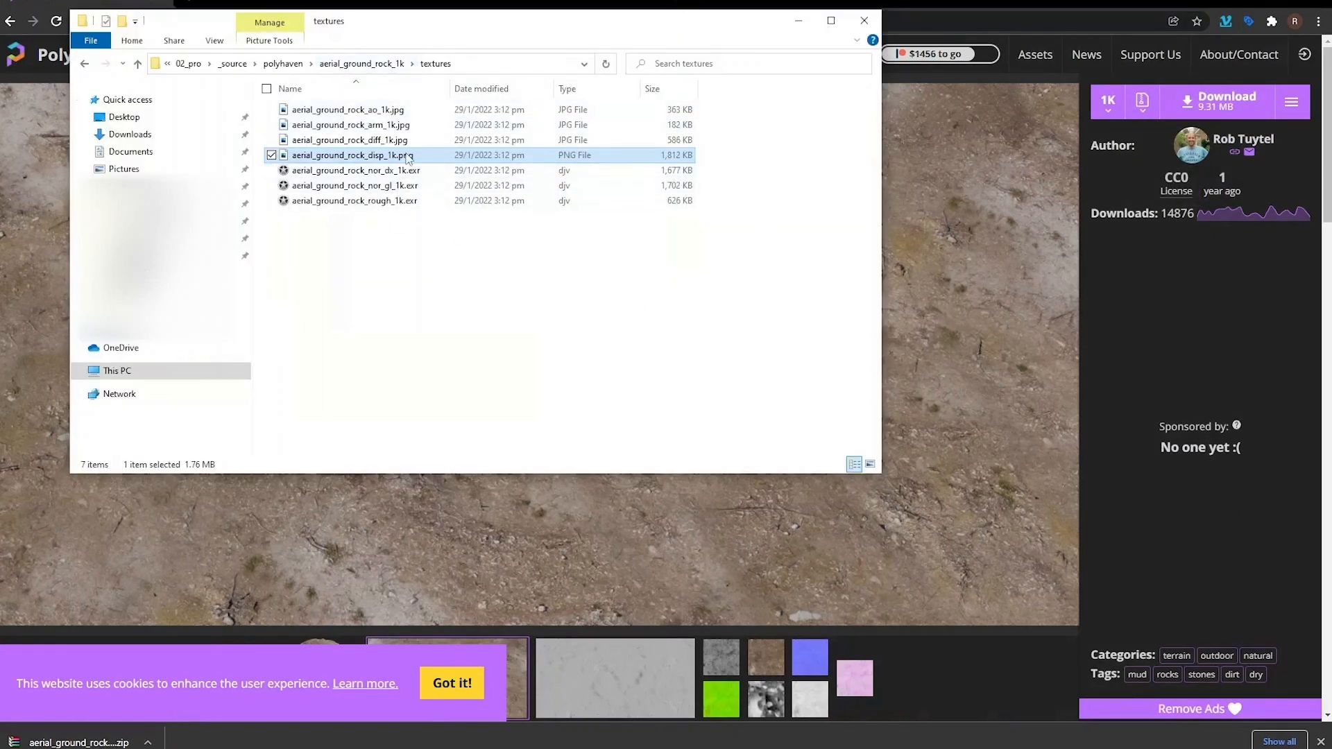
left_click(401, 139, "ctrl")
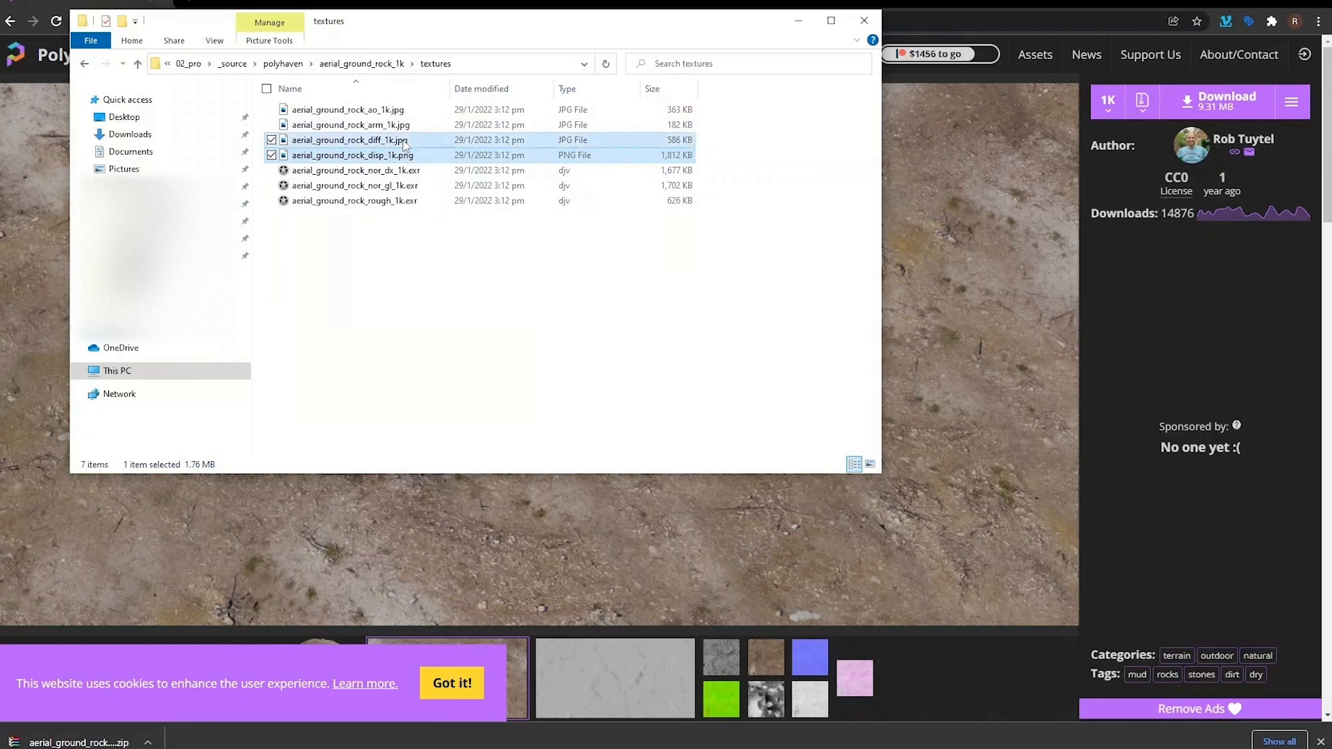
left_click(416, 200, "ctrl")
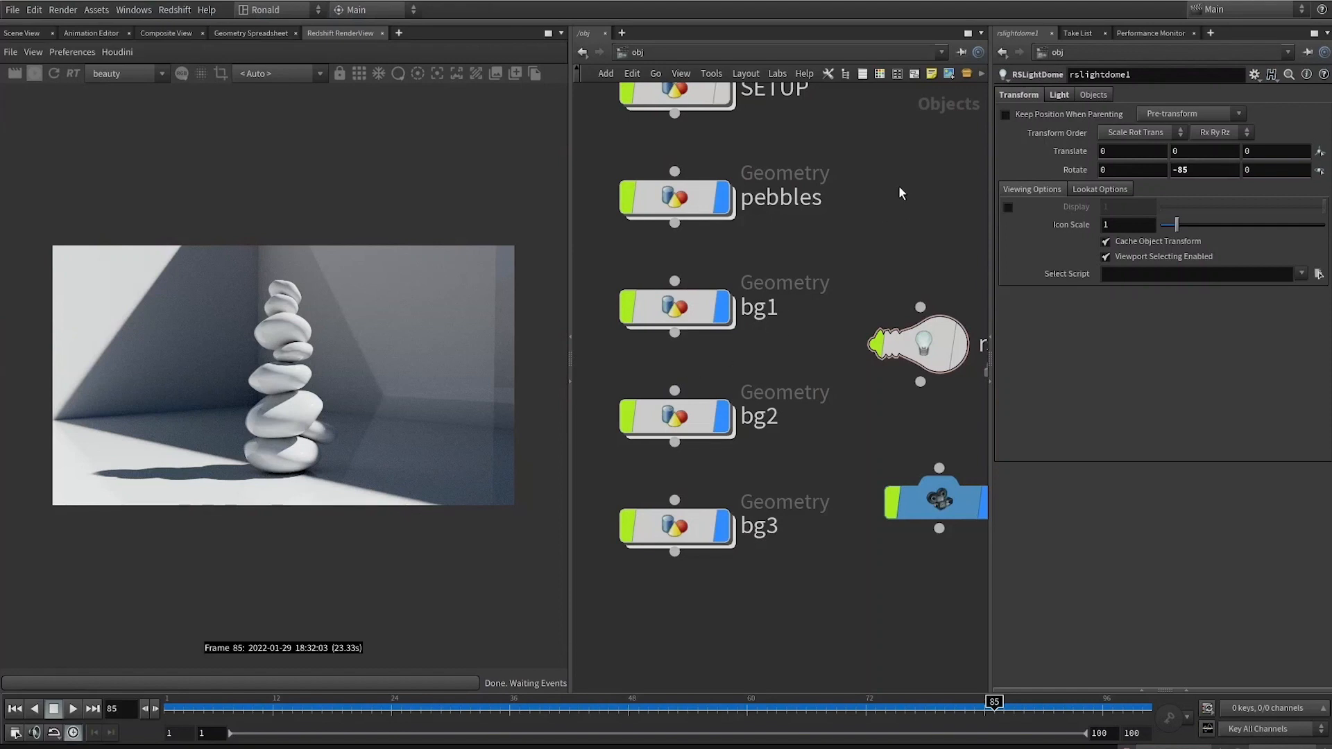
Switch back to Houdini, line up bg1, bg2 and bg3 in a row and parent all three to a new Null
key("h")
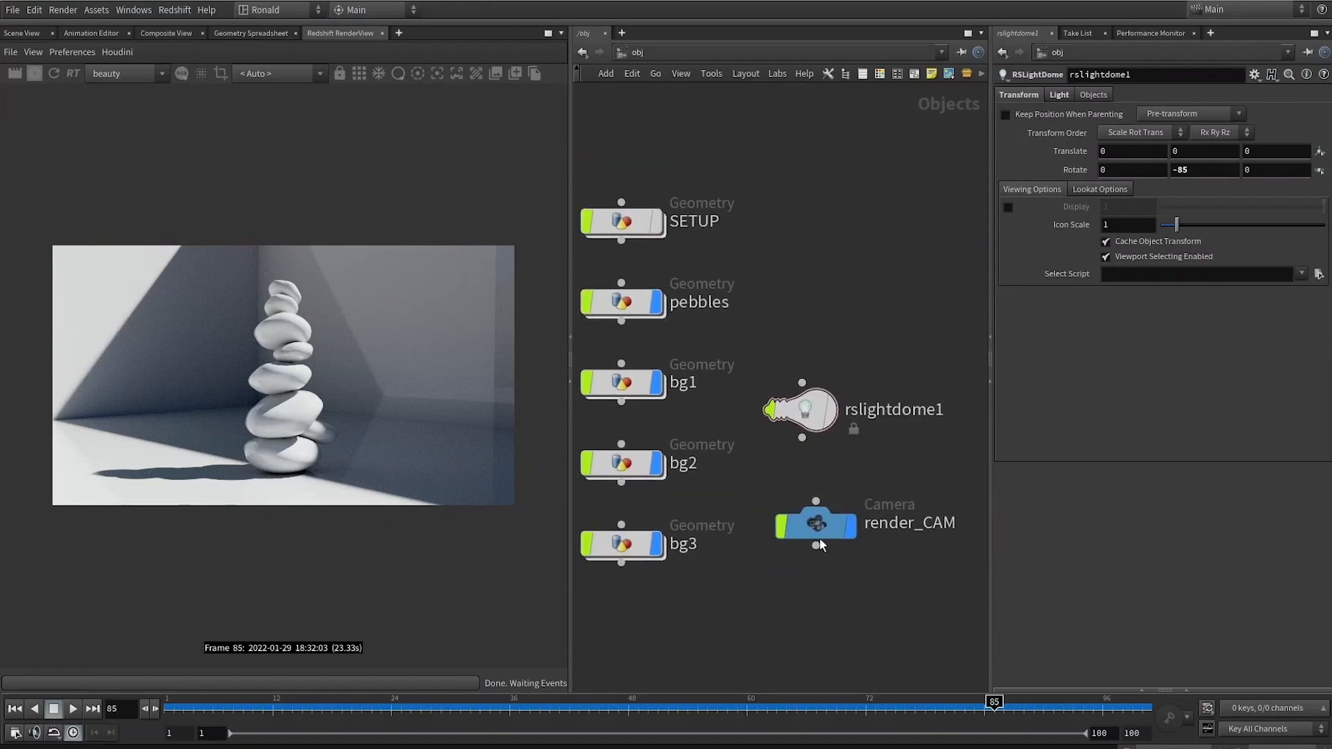
middle_click_drag(665, 620, 832, 564)
scroll(832, 565, "down", 4)
left_click_drag(814, 416, 643, 525)
left_click_drag(868, 434, 1073, 498)
key("a")
left_click_drag(902, 534, 860, 592)
left_click(724, 572)
left_click(714, 473)
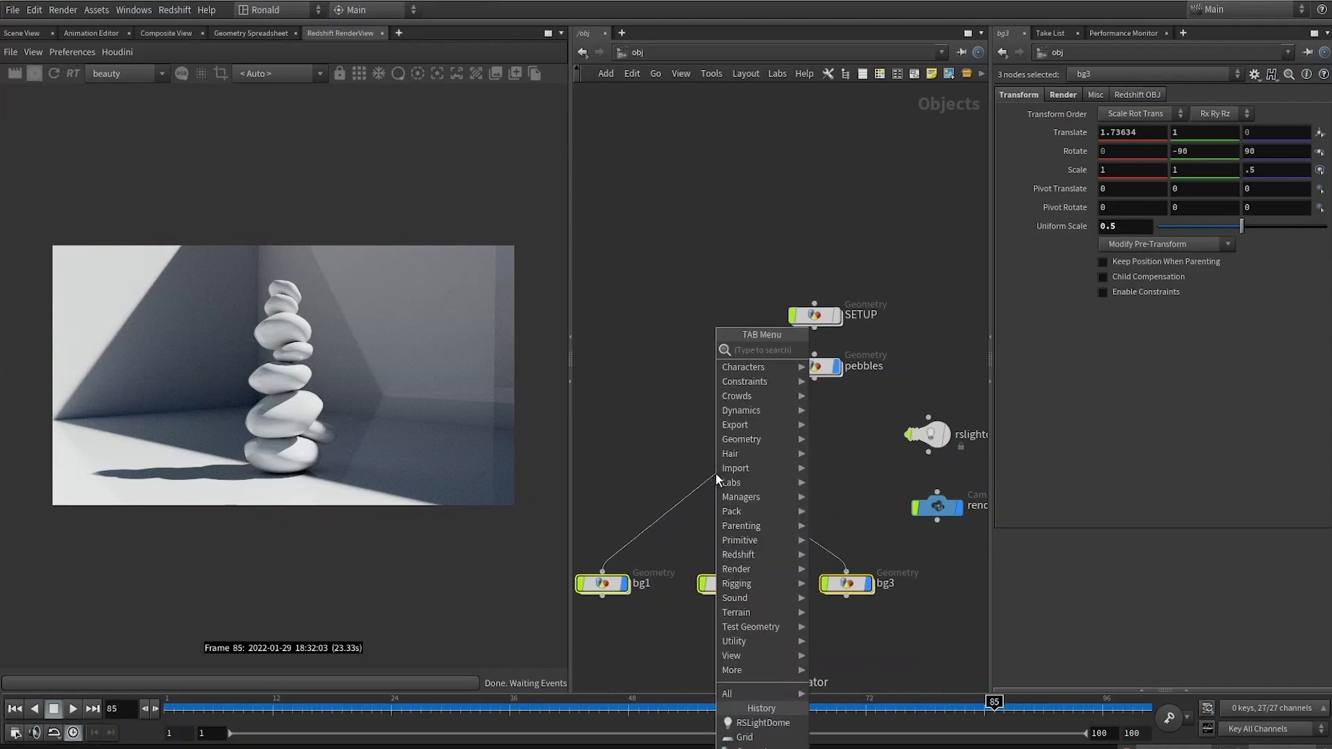
type("null")
key("Return")
Try a 90 degree rotation on the null above the background walls and reset it to 0
middle_click_drag(862, 507, 750, 506)
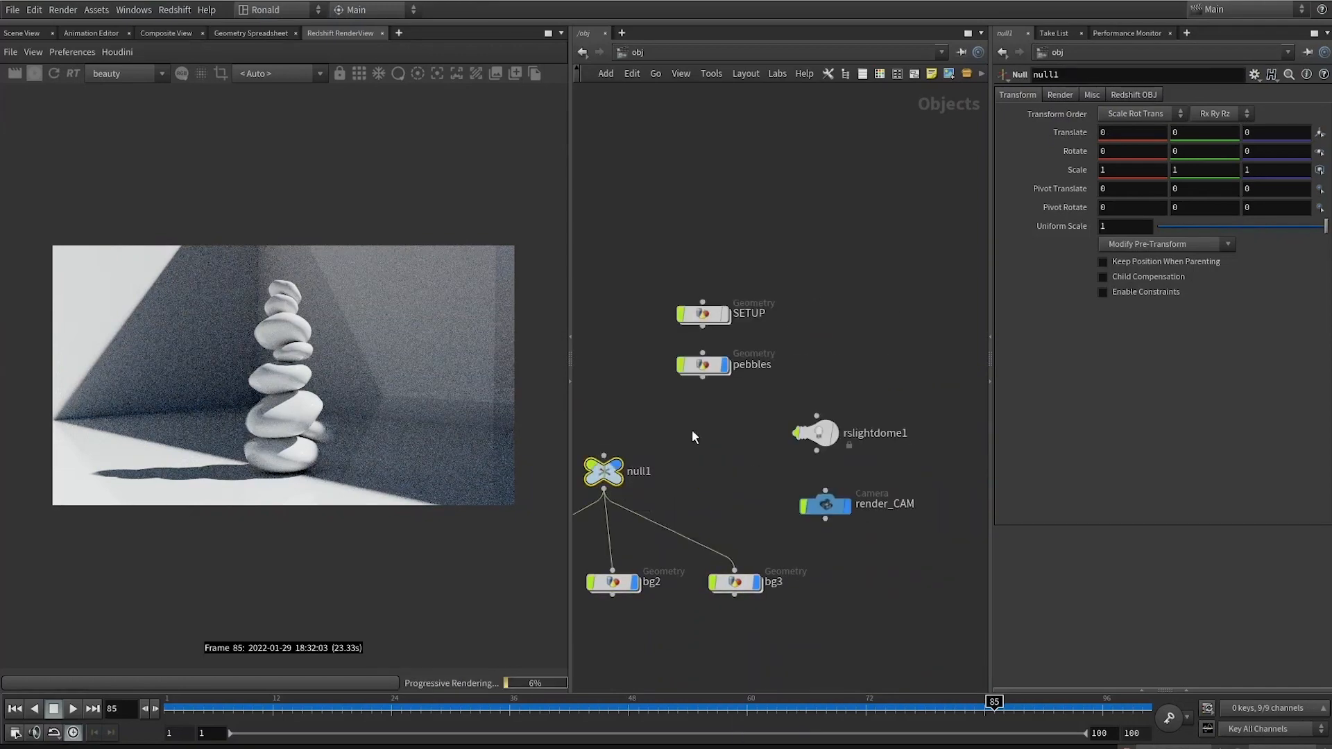
type("90")
left_click_drag(1204, 151, 1132, 152)
key("Return")
type("0")
key("Return")
In the redshift_bg material, set Material1's reflection roughness to 0.5 and its reflection samples to 512
middle_click_drag(696, 450, 706, 402)
scroll(735, 388, "up", 3)
mouse_move(879, 283)
middle_mouse_down()
mouse_move(785, 328)
mouse_move(835, 291)
mouse_move(888, 305)
middle_mouse_up()
scroll(784, 329, "down", 2)
key("2")
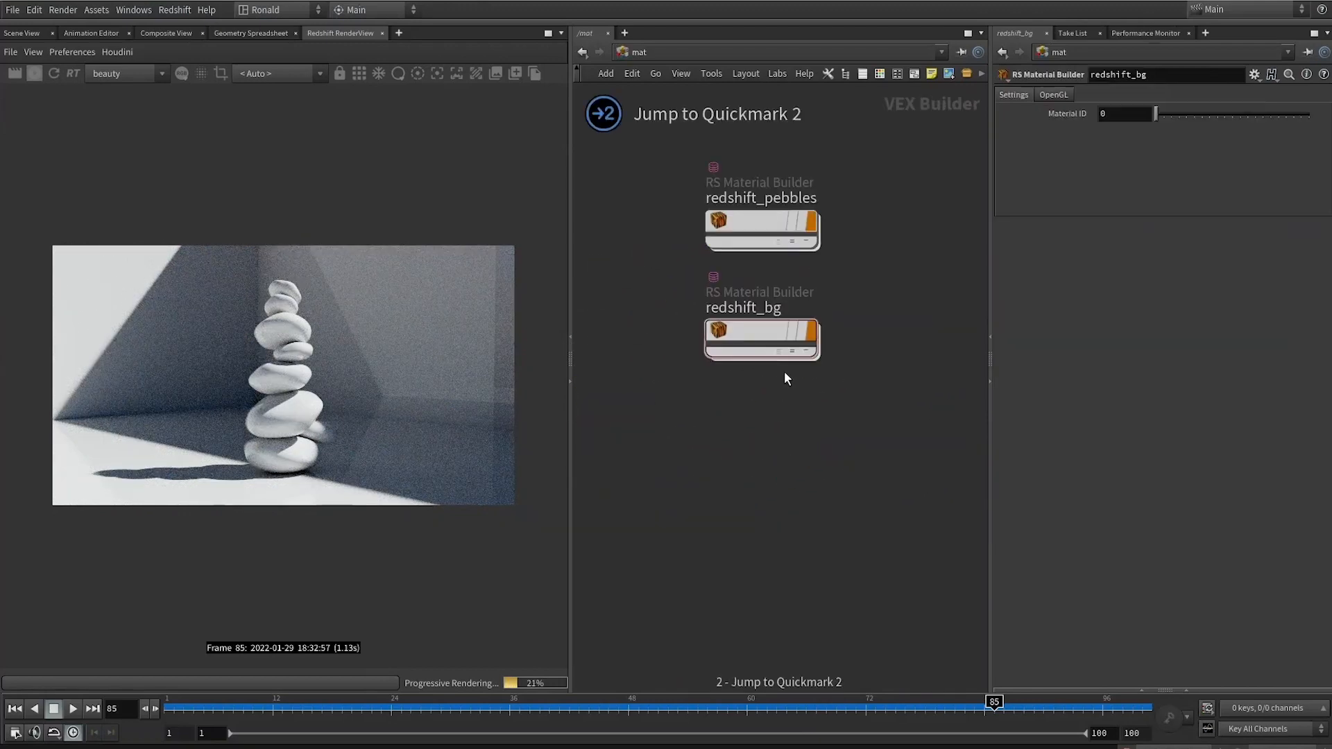
double_click(754, 340)
left_click_drag(737, 299, 686, 458)
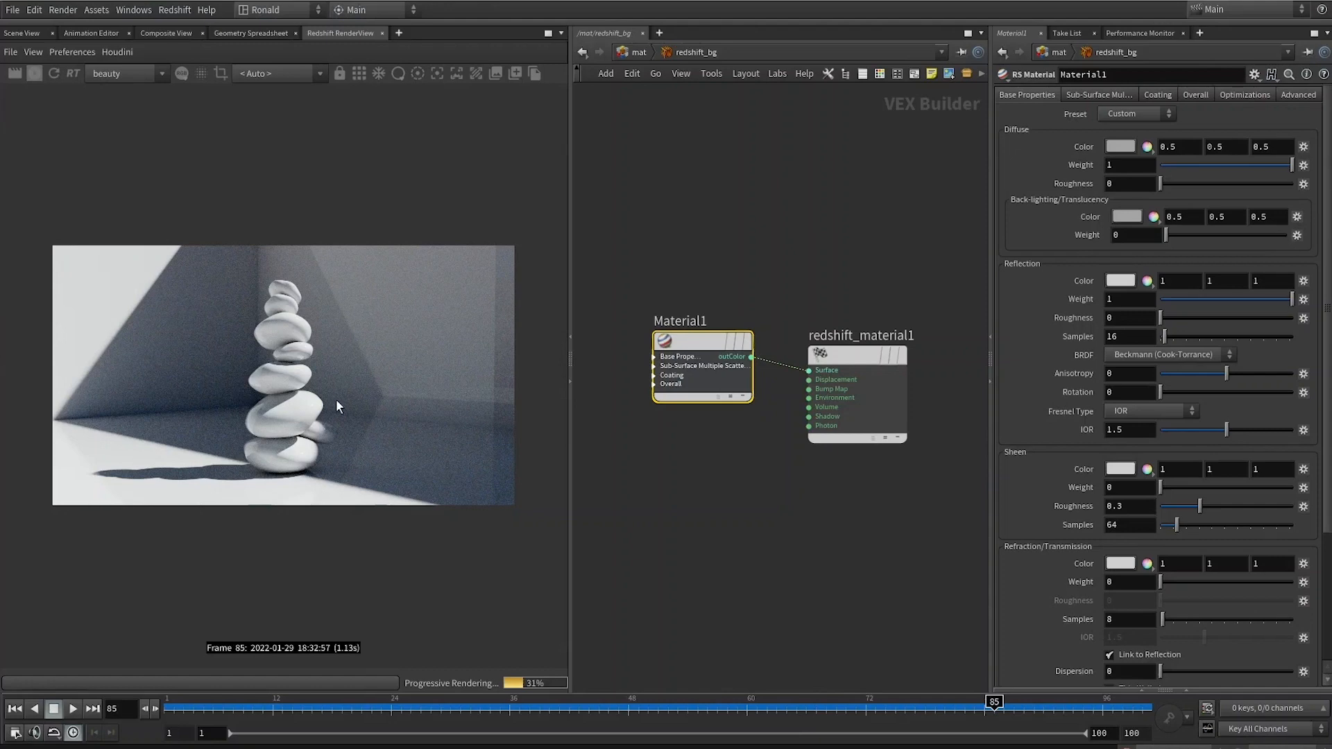
double_click(1123, 318)
type(".5")
key("Return")
double_click(1132, 336)
type("512")
key("Return")
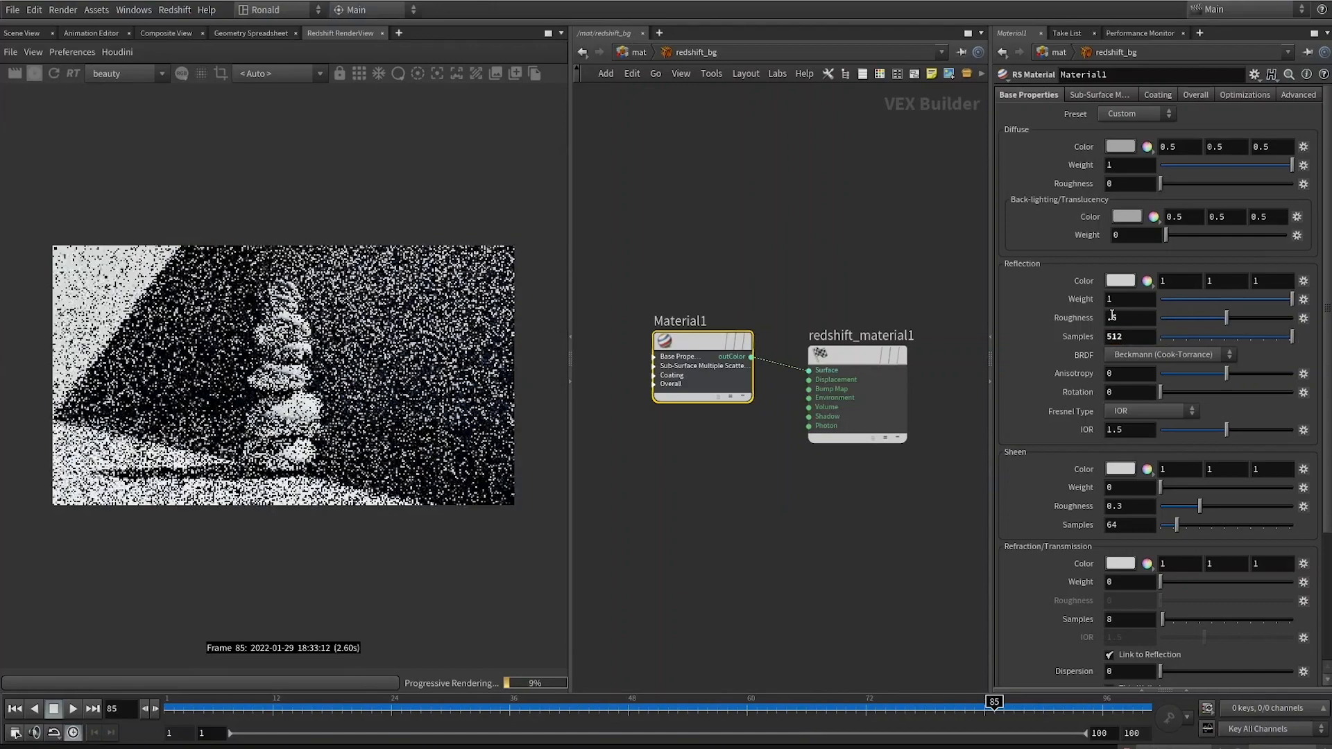
Change Material1's diffuse color in redshift_bg to a light blue of 0.682, 0.841, 1
left_click(1120, 147)
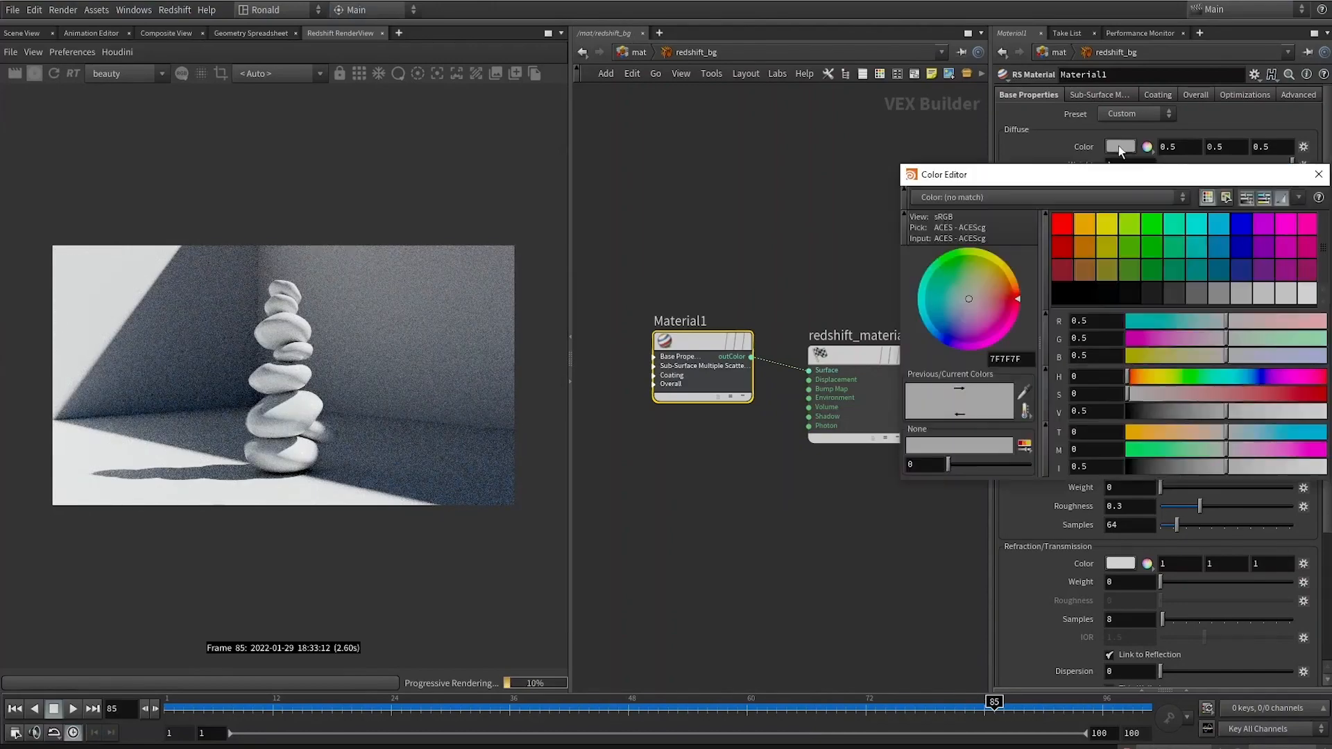
left_click(1208, 246)
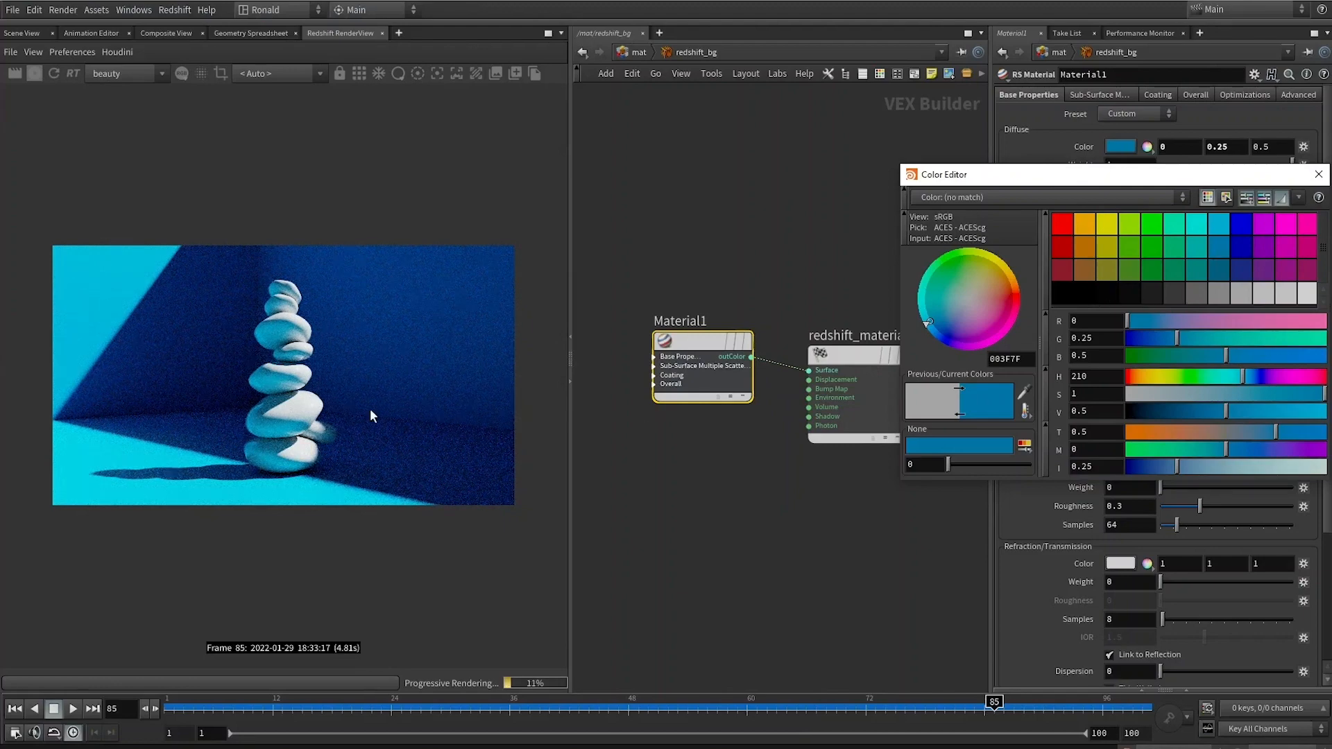
left_click(1228, 393)
left_click_drag(1257, 412, 1330, 412)
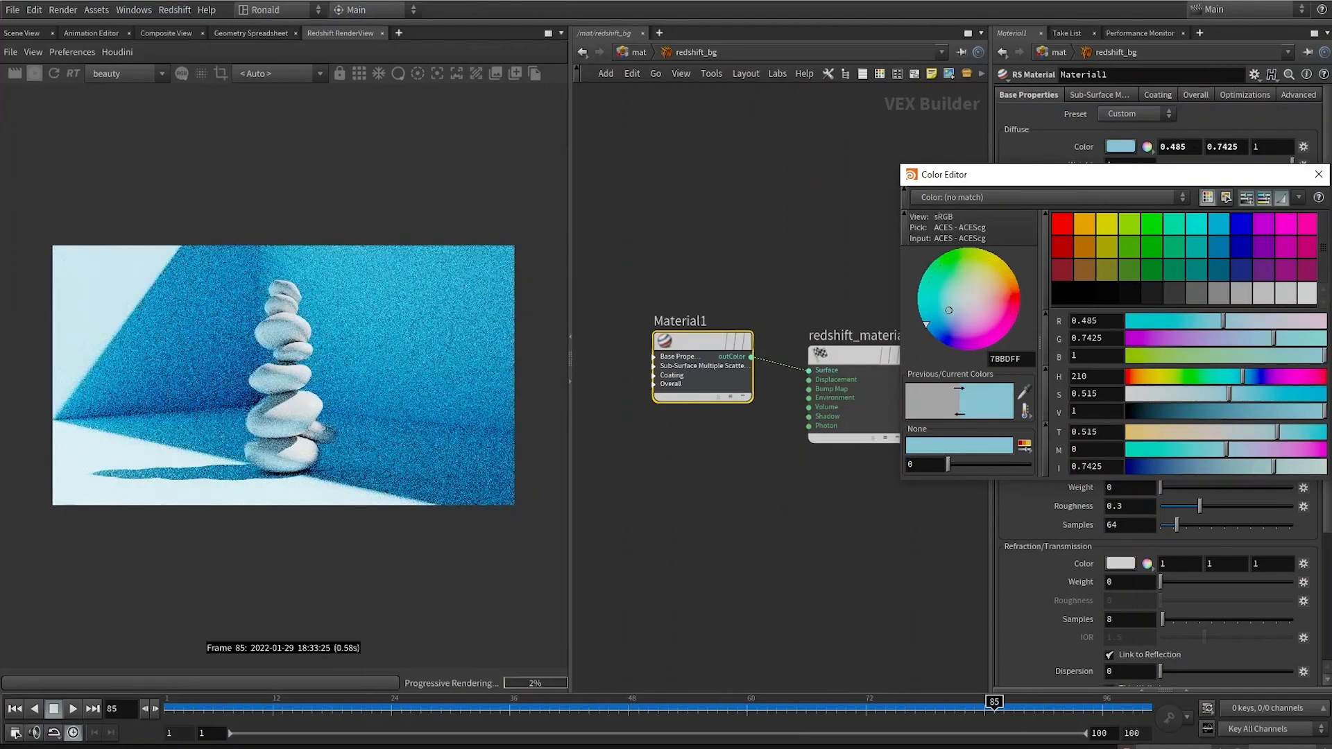
left_click(1188, 394)
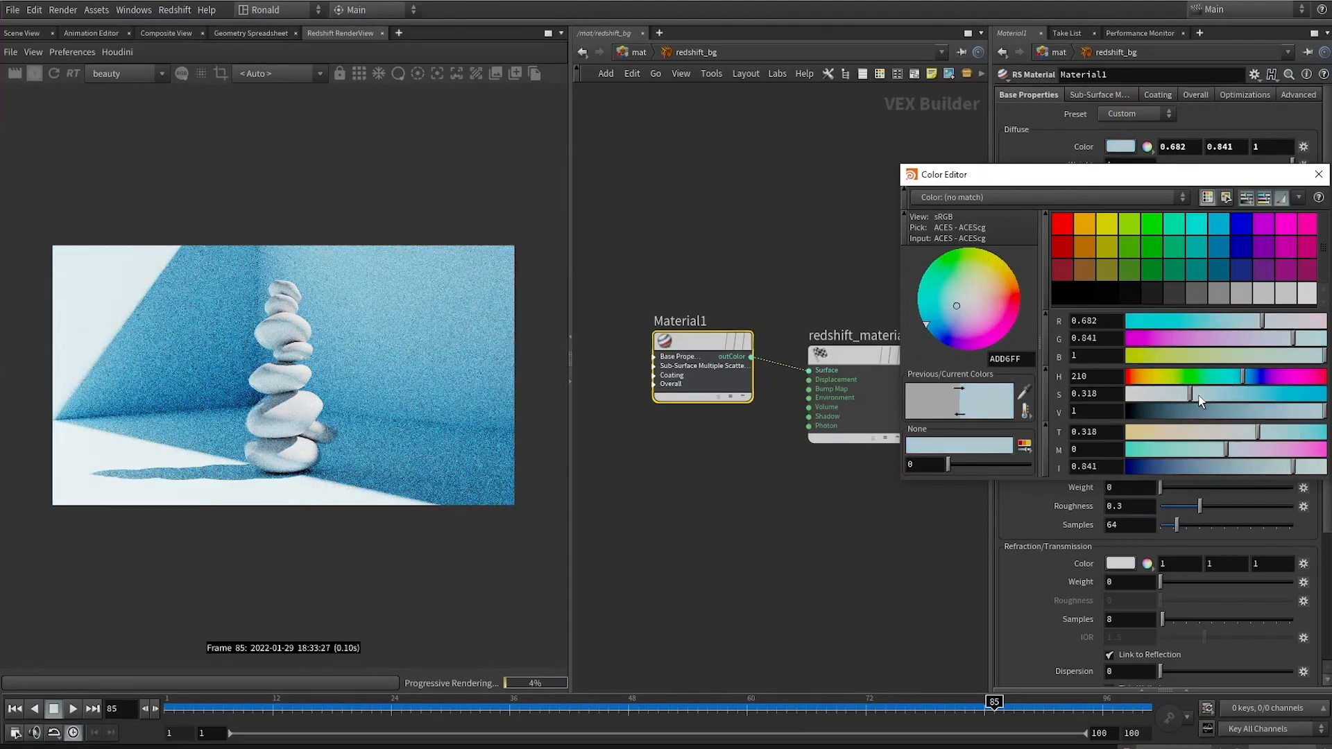
Go inside the redshift_pebbles material and add an RS Texture node below Material1
middle_click_drag(787, 230, 746, 254)
key("u")
double_click(757, 225)
left_click(775, 441)
middle_click_drag(648, 453, 741, 373)
key("Tab")
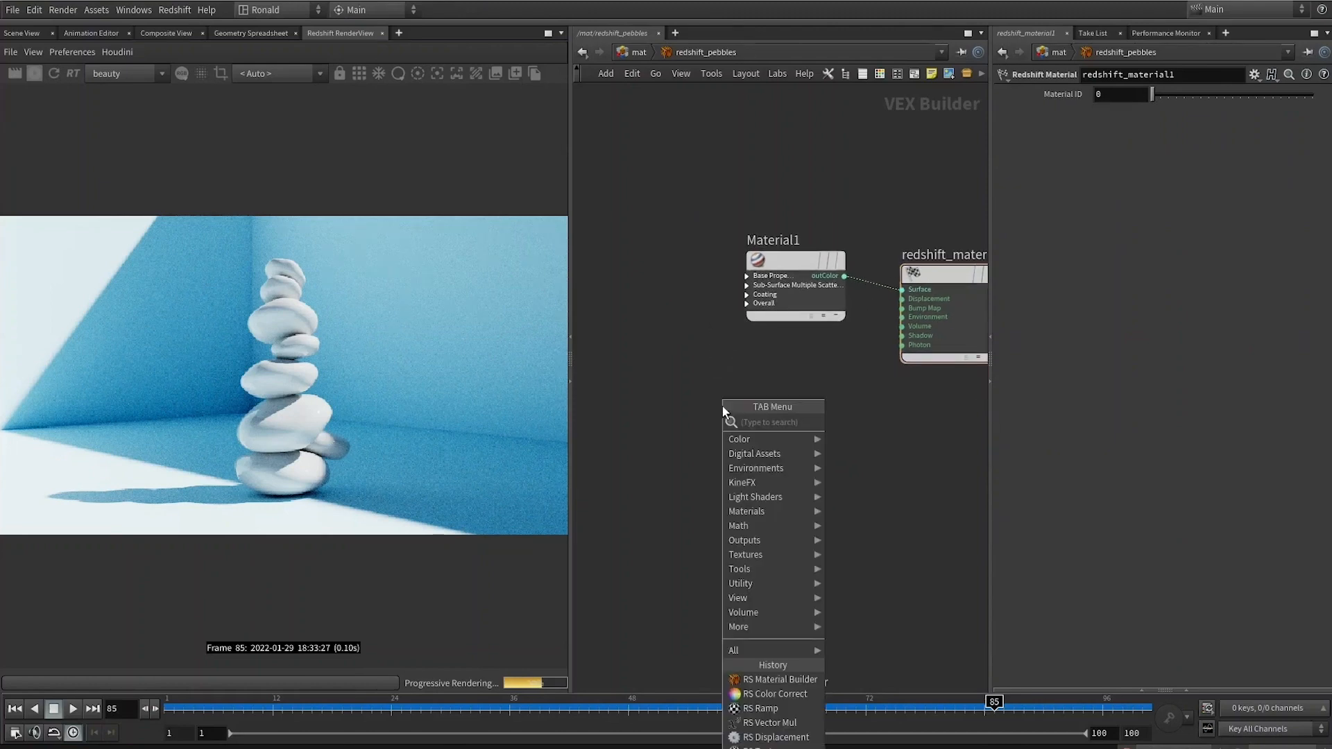
type("te")
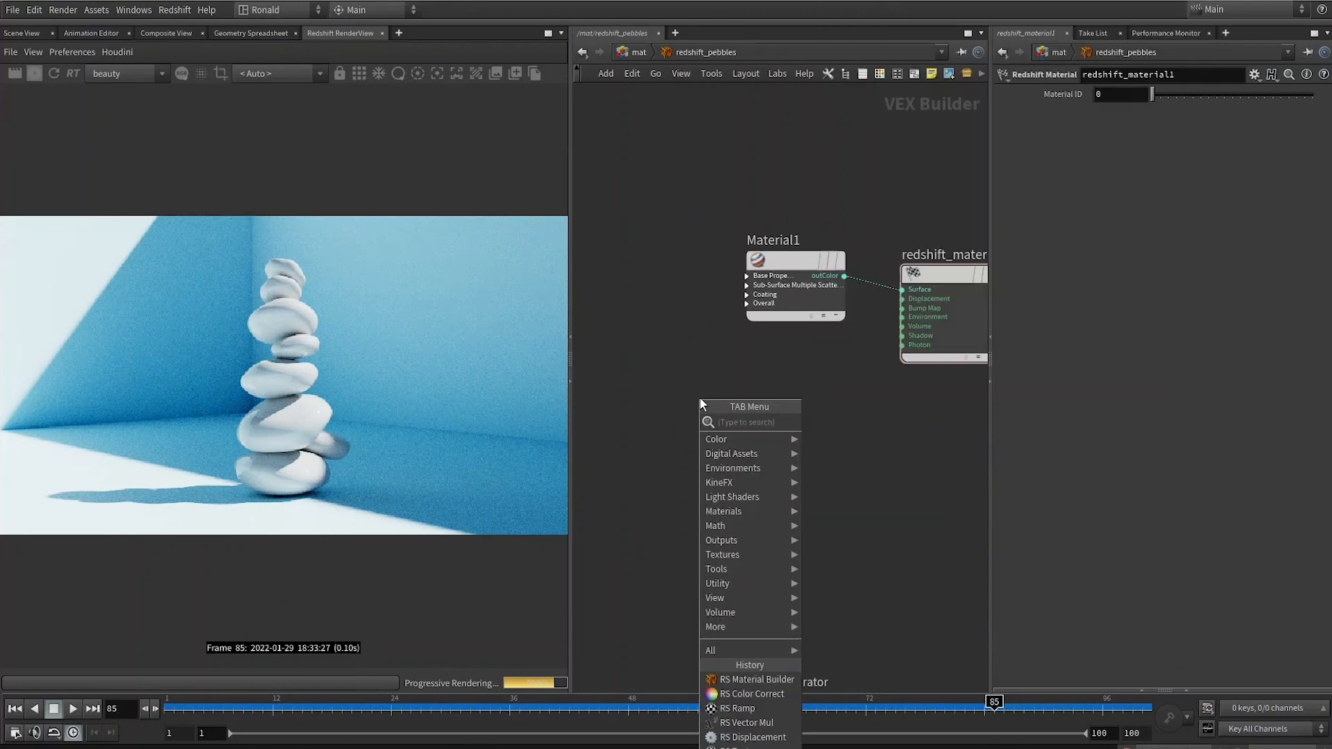
left_click(825, 425)
left_click(733, 444)
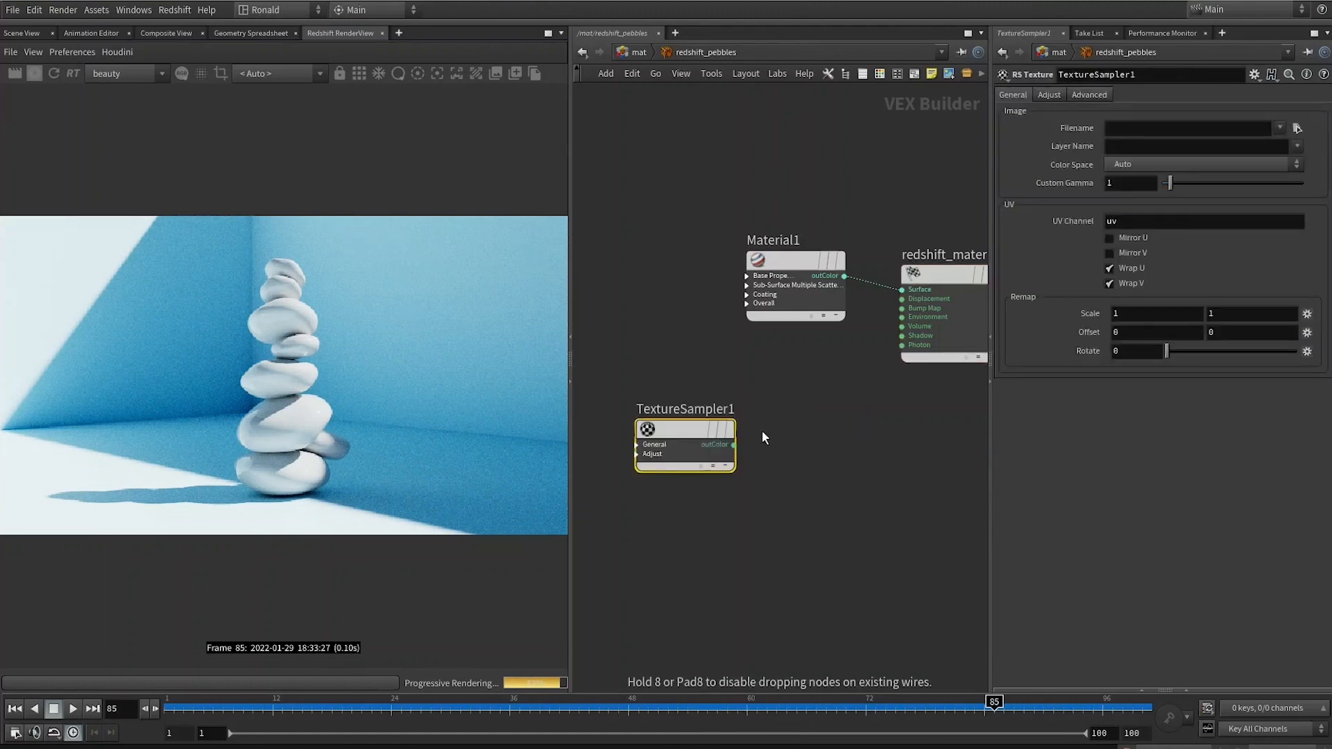
Load aerial_ground_rock_disp_1k.png from the copied Poly Haven textures folder path into TextureSampler1
left_click(1297, 129)
left_click(563, 63)
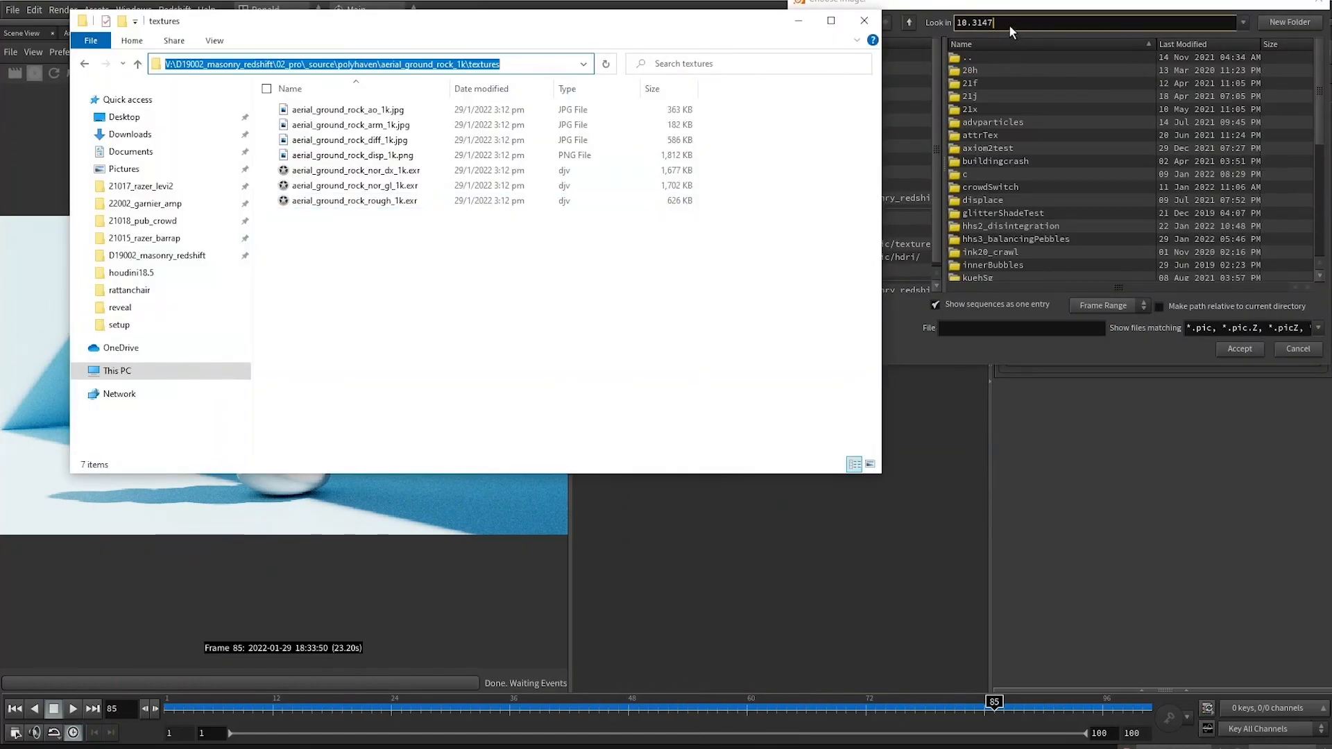
left_click(955, 24)
key("ctrl+v")
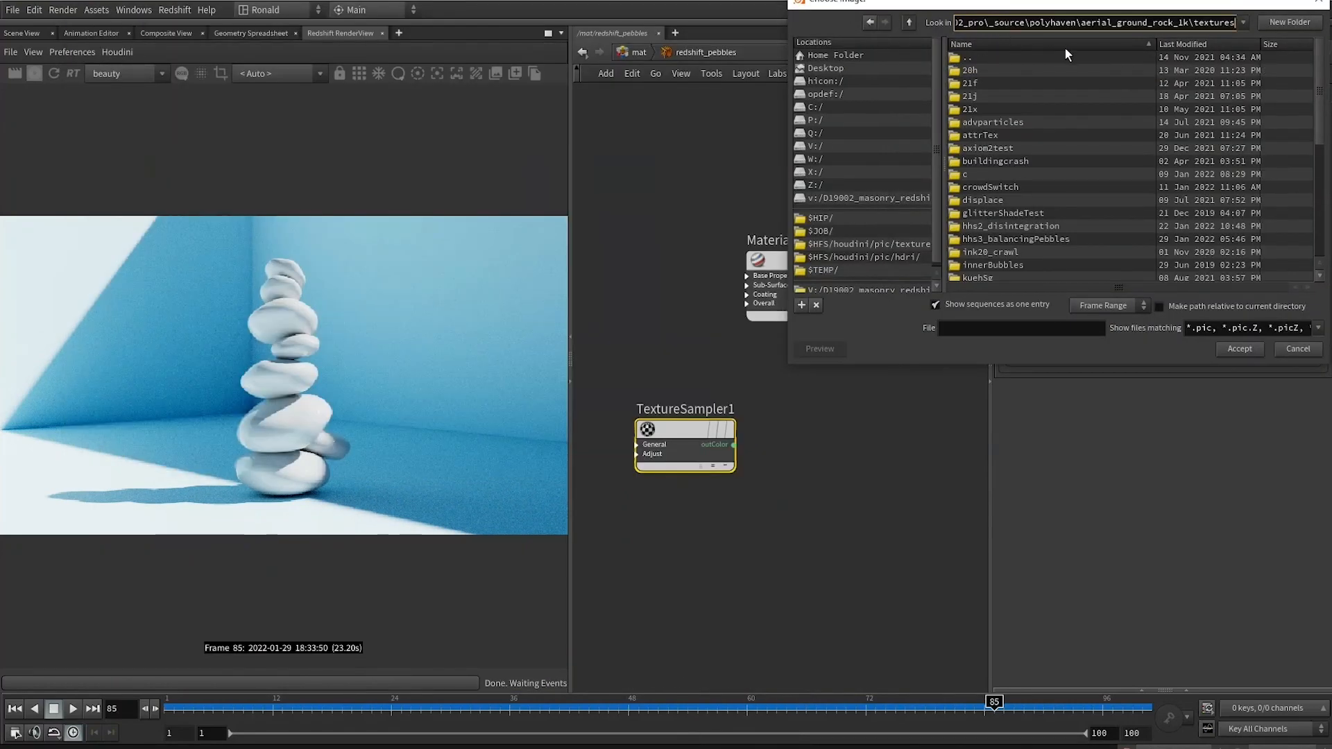
key("Return")
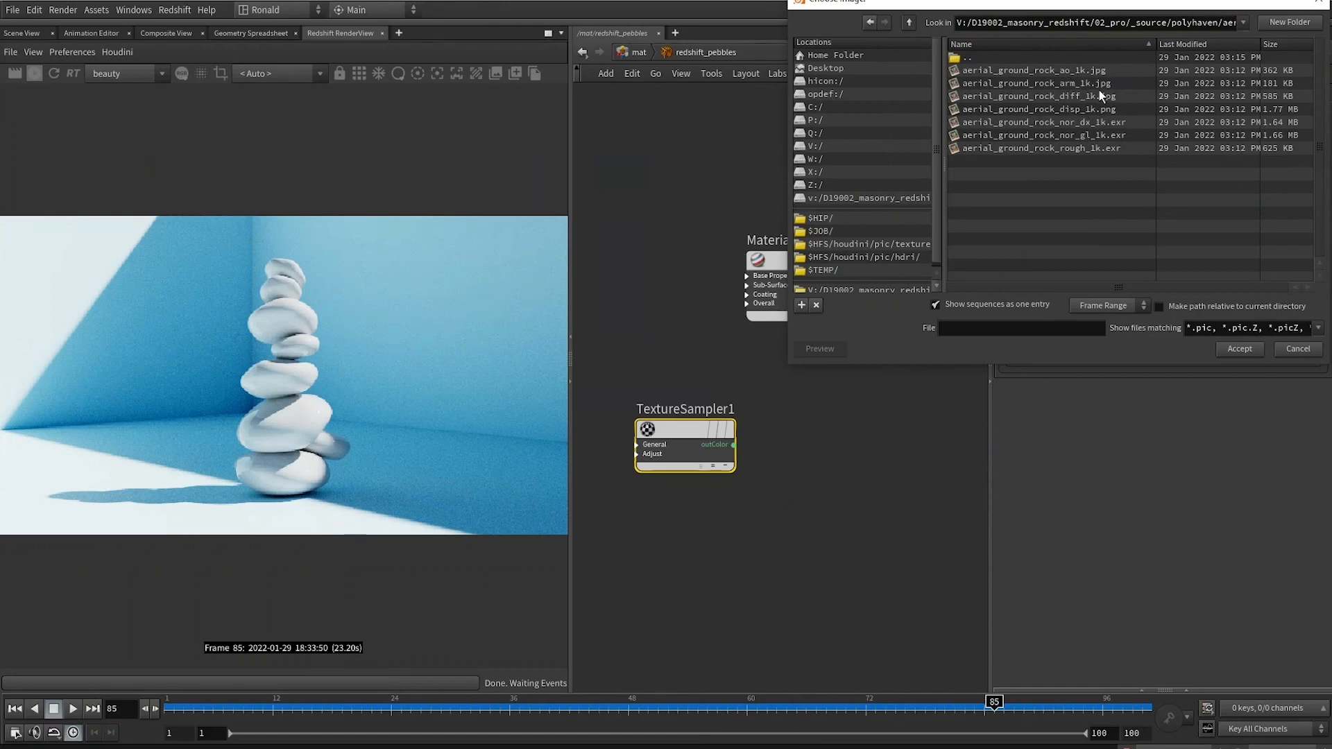
double_click(1076, 110)
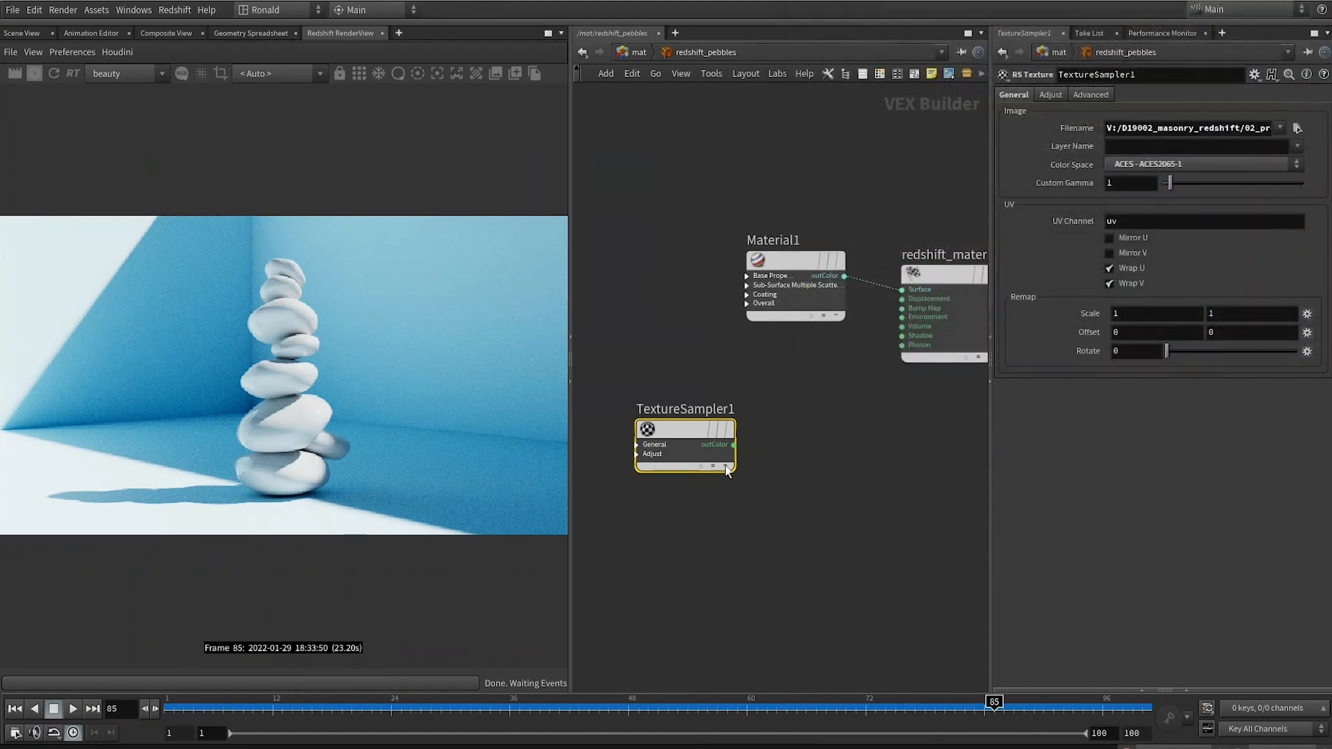
Duplicate TextureSampler1 below itself and load another map from the aerial_ground_rock textures folder into the copy
left_click_drag(696, 440, 691, 531, "alt")
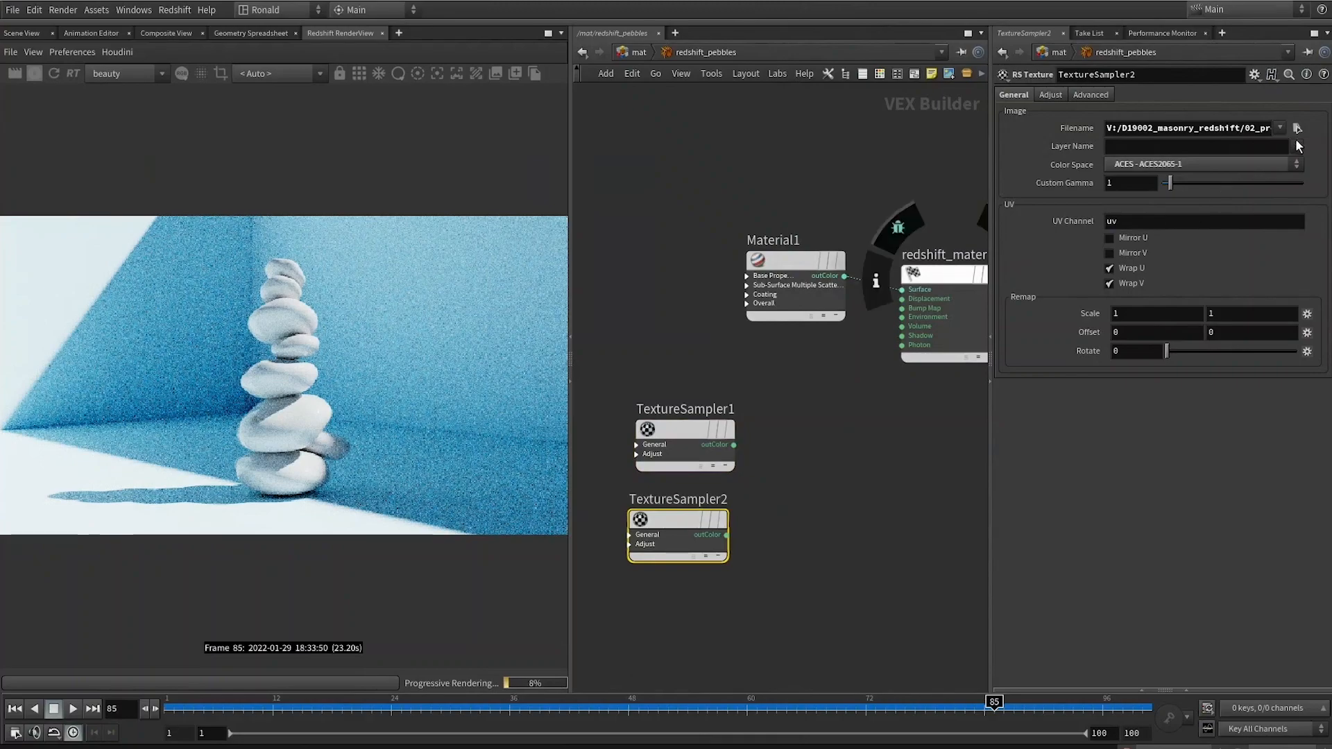
left_click(1296, 128)
double_click(1079, 117)
Duplicate another texture sampler, load aerial_ground_rock_diff_1k.jpg into it and lay out the three samplers in a column
middle_click_drag(819, 464, 823, 386)
left_click_drag(694, 437, 702, 548, "alt")
left_click(1296, 128)
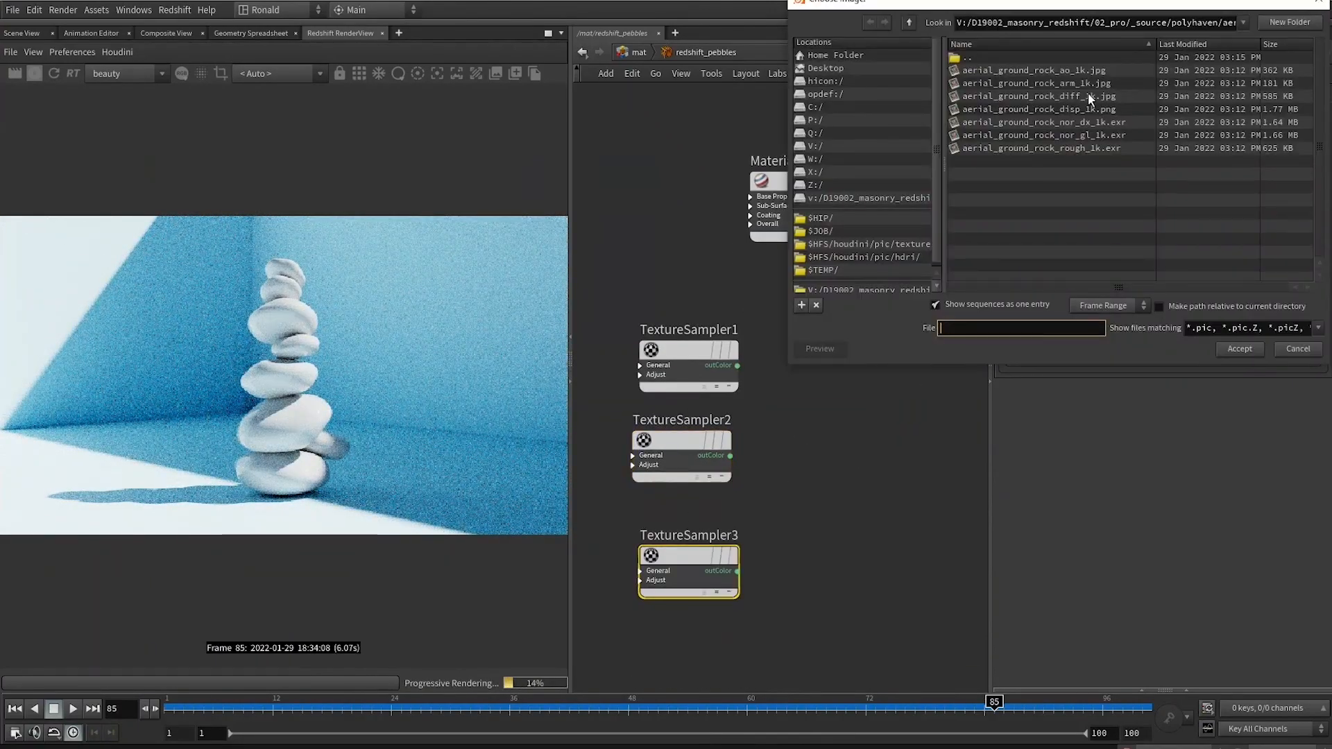
double_click(1088, 94)
left_click_drag(801, 324, 692, 580)
key("l")
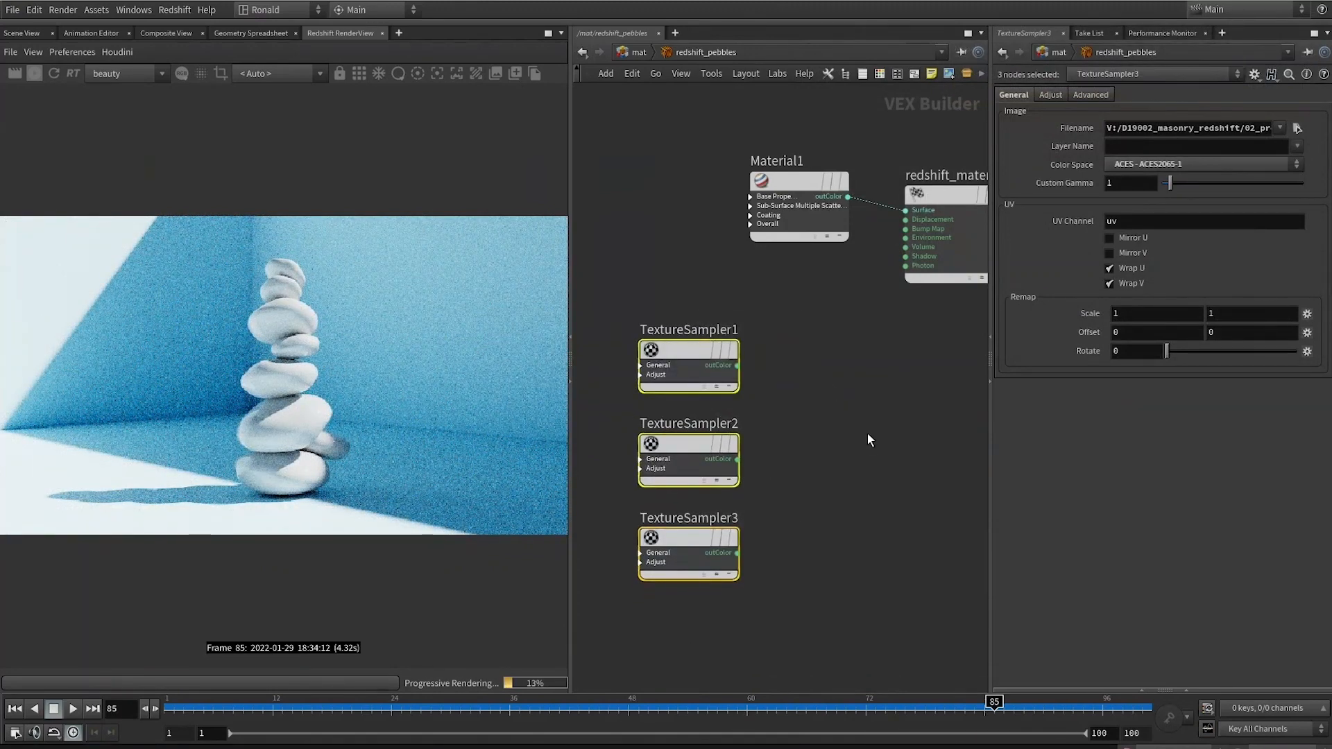
Set the color space of TextureSampler1 and TextureSampler2 together to Utility - Raw
left_click(686, 354)
left_click_drag(844, 301, 639, 395)
left_click_drag(783, 304, 674, 378)
left_click_drag(804, 415, 695, 468)
left_click_drag(806, 303, 668, 467)
left_click(1204, 164)
left_click_drag(1283, 255, 1284, 437)
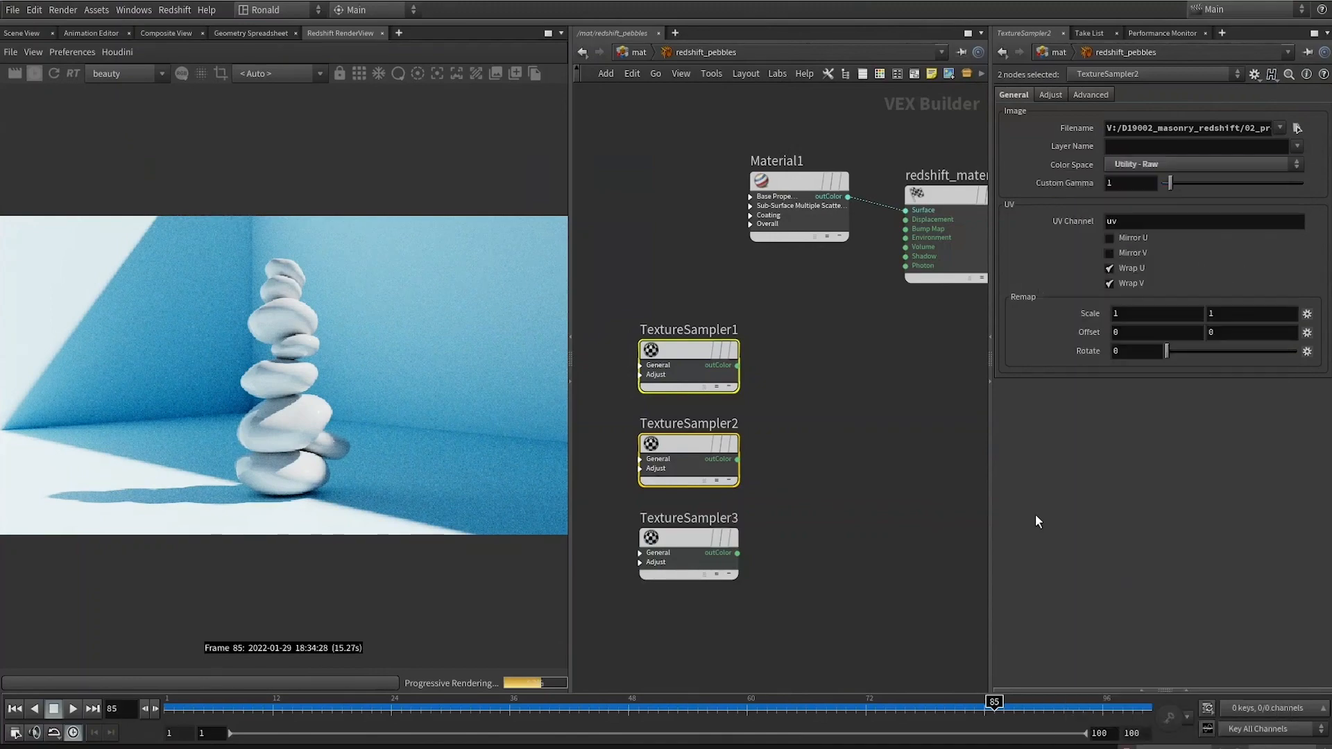
left_click(1074, 510)
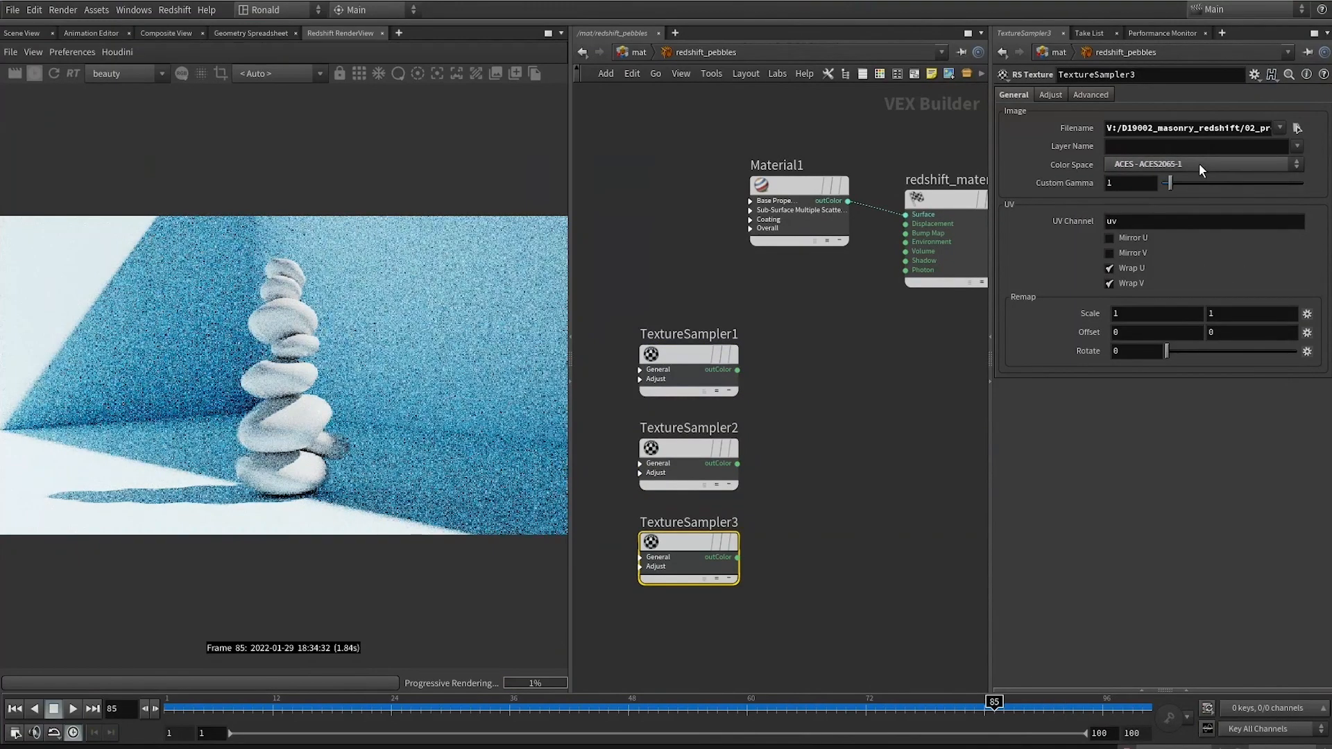
Set the color space of TextureSampler3 to Utility - sRGB - Texture
left_click(1198, 164)
left_click_drag(1287, 215, 1291, 404)
left_click(1290, 415)
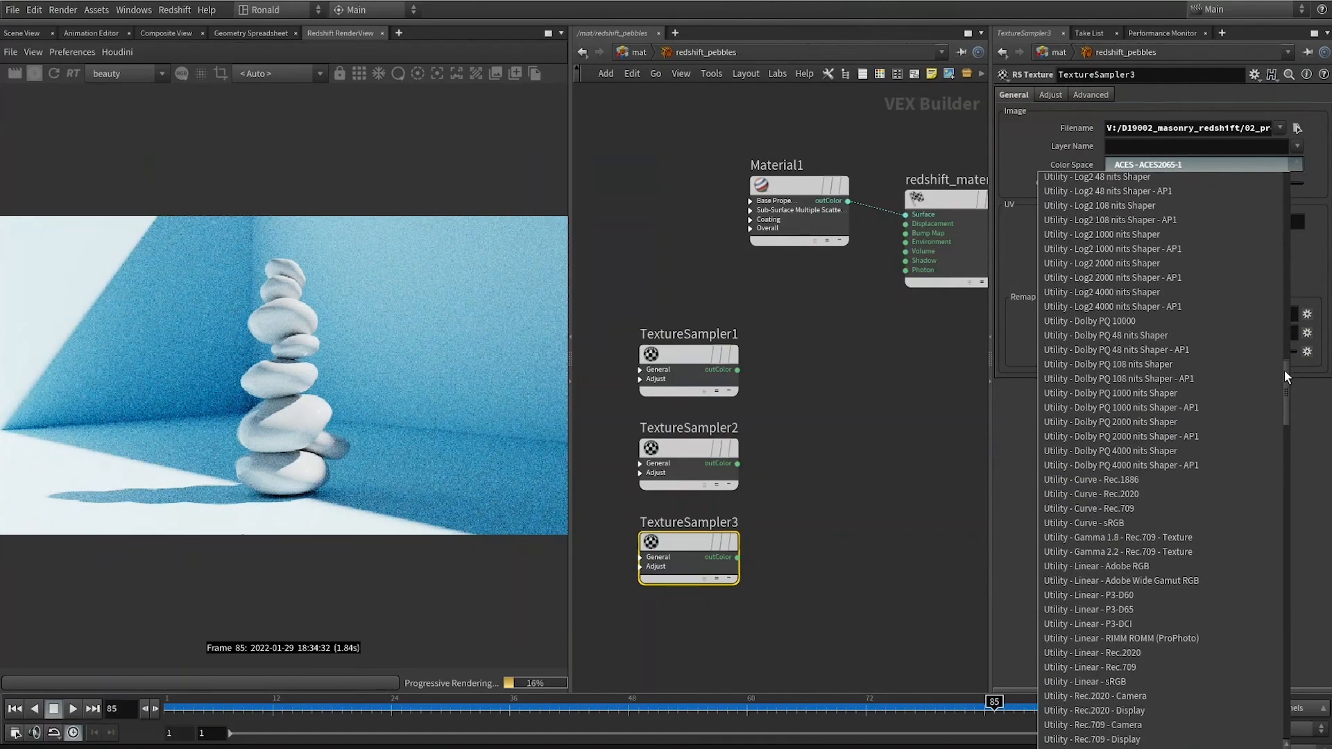
scroll(1179, 719, "down", 5)
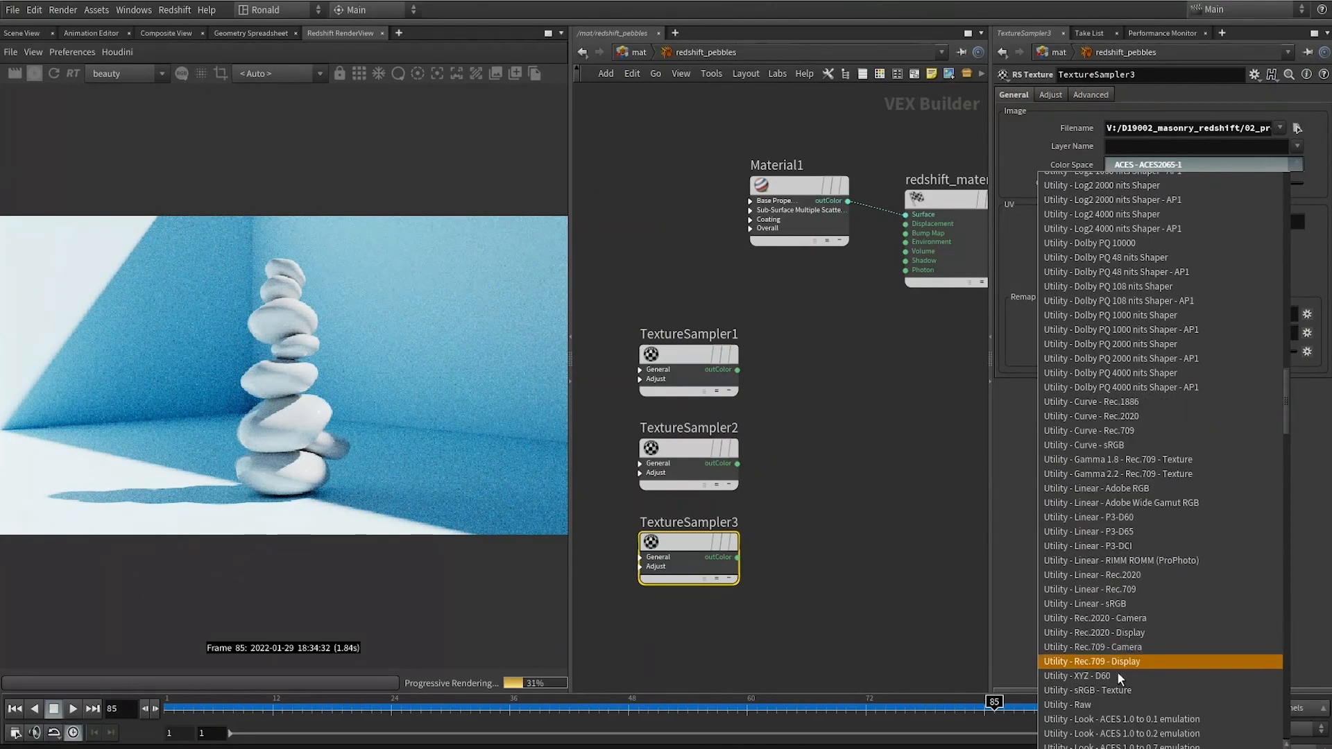
left_click(1131, 692)
Rename TextureSampler3 as TextureSampler_diffuse
double_click(733, 523)
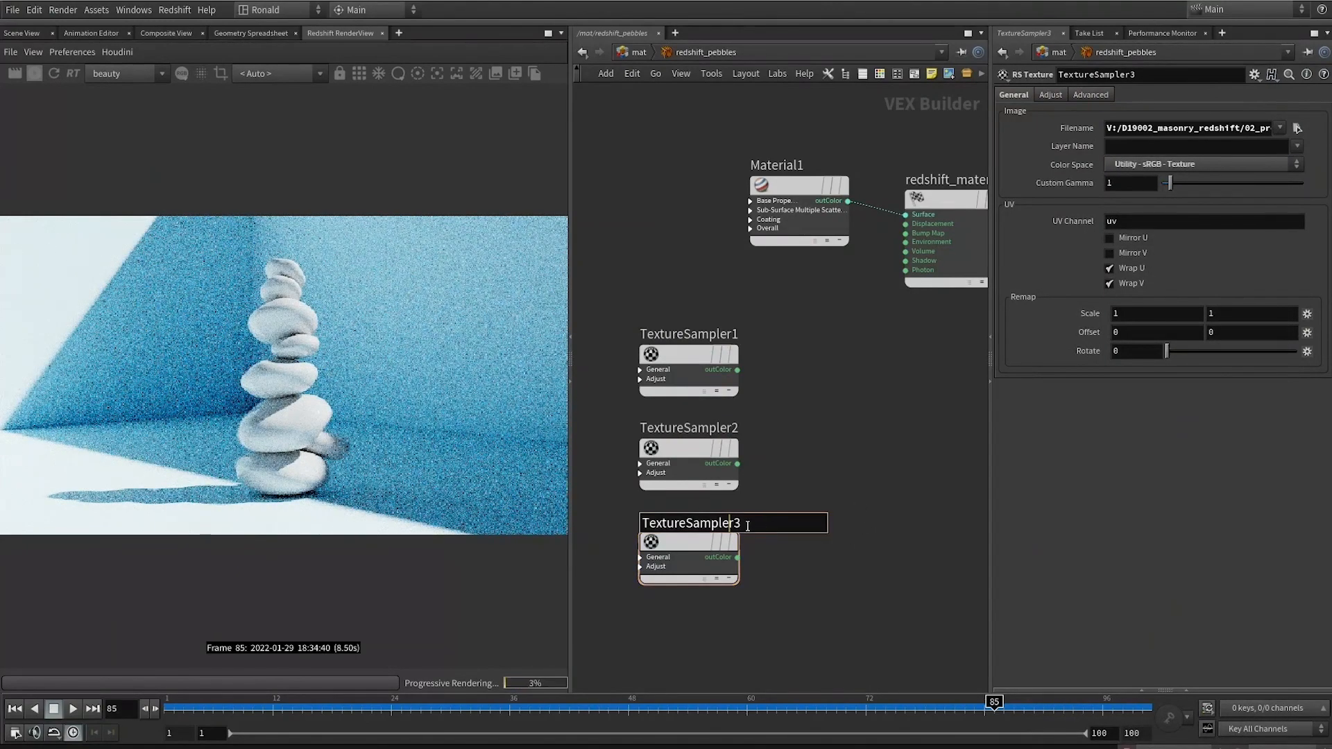
key("BackSpace")
type("_diffuse")
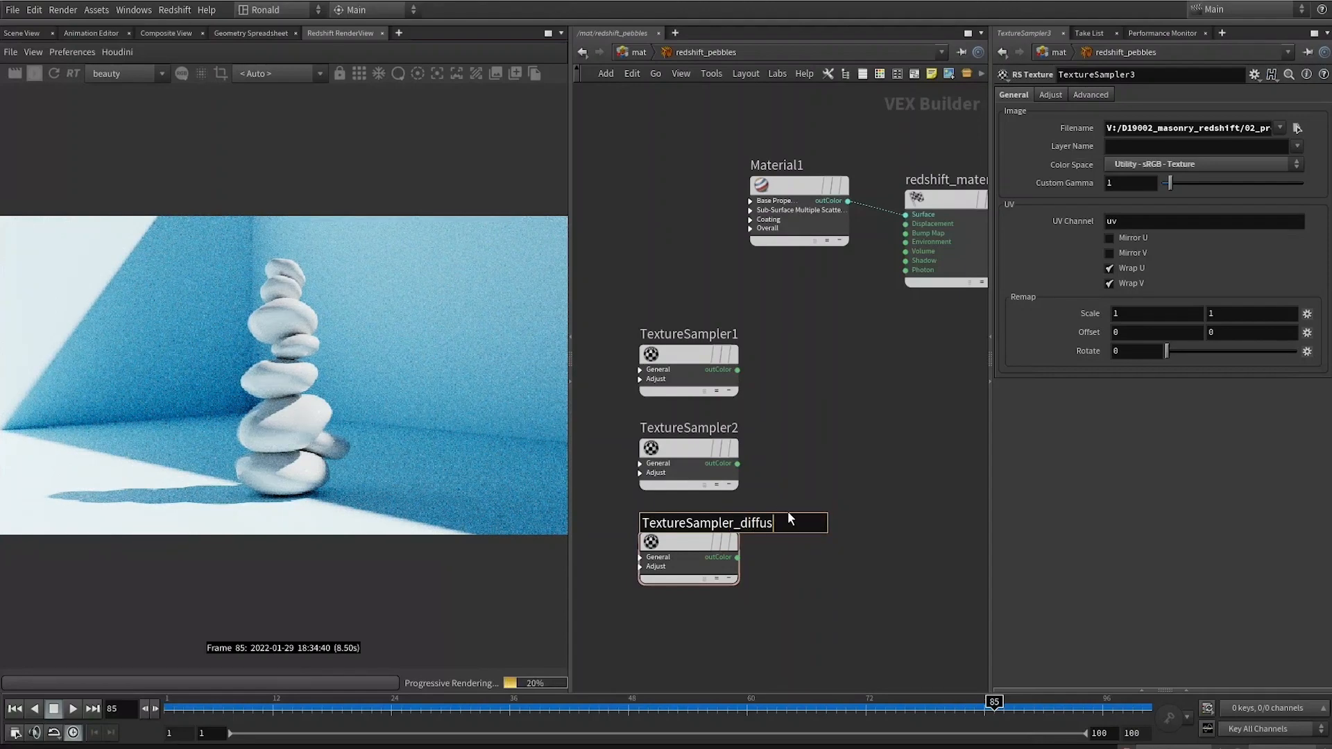
key("Return")
Rename TextureSampler2 as TextureSampler_roughness and TextureSampler1 as TextureSampler_displacement
left_click(732, 430)
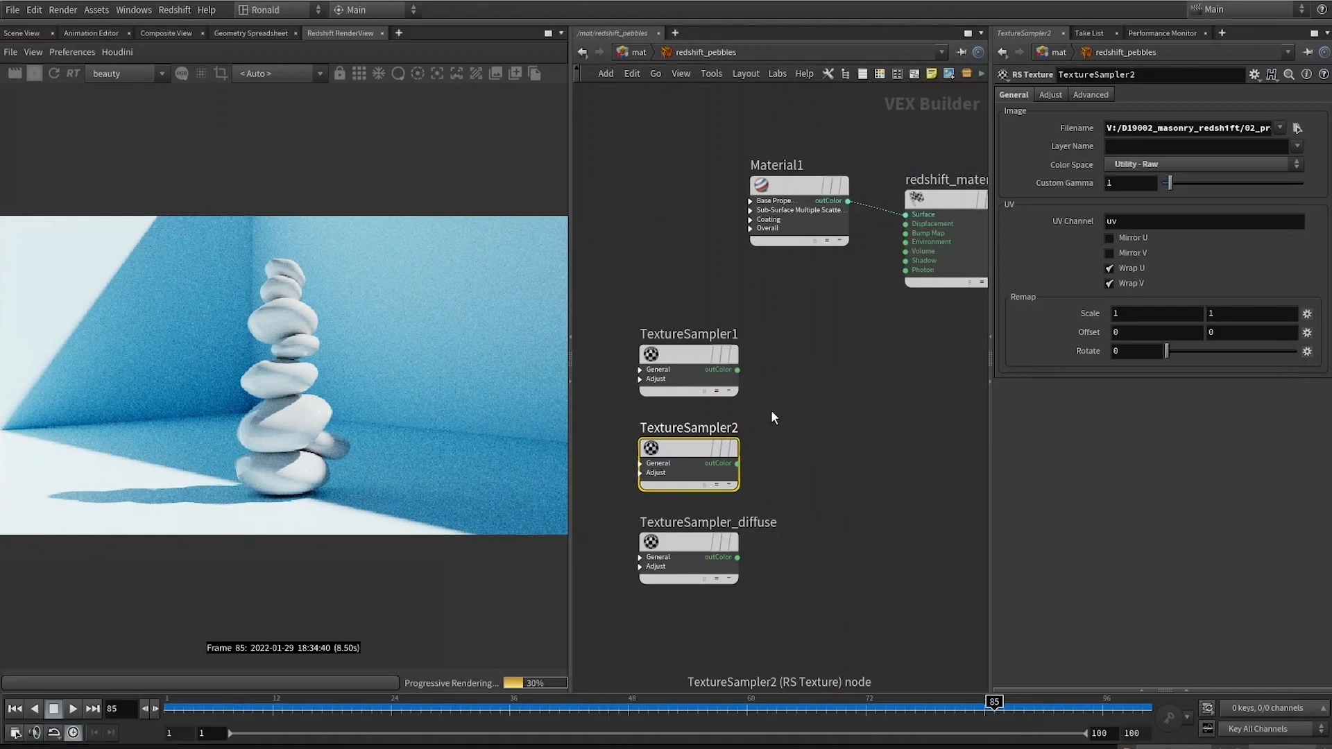
double_click(755, 420)
key("BackSpace")
type("_roughness")
key("Return")
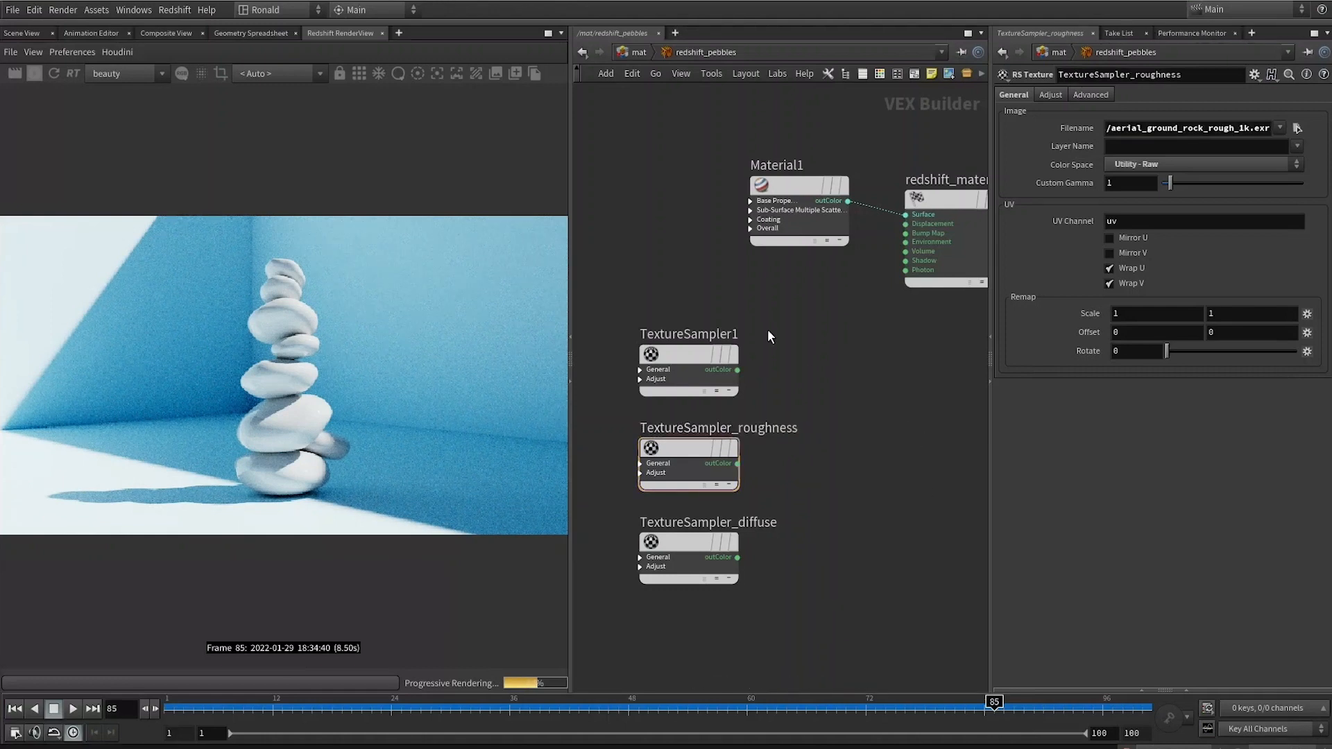
double_click(731, 335)
key("BackSpace")
type("_displacement")
key("Return")
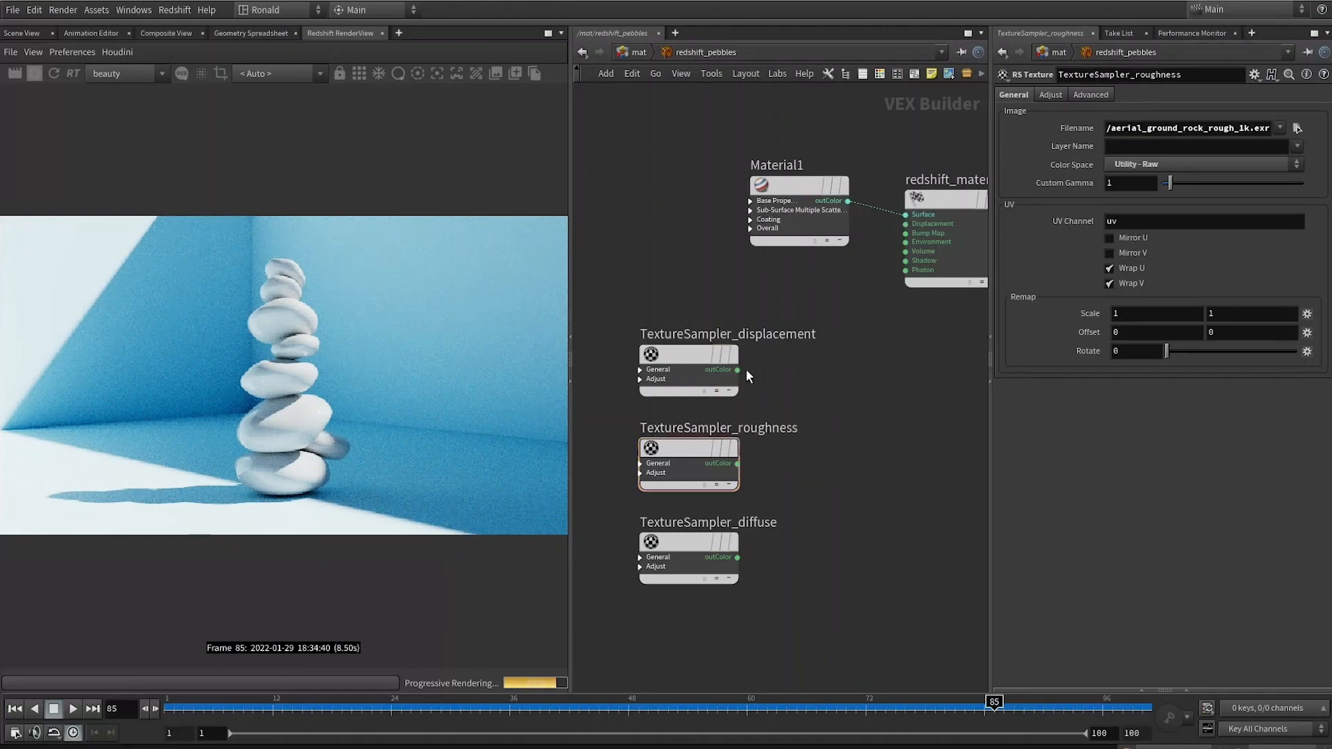
Add an RS Displacement node fed by TextureSampler_displacement and connect it to the Displacement input of the redshift material output
left_click_drag(737, 369, 796, 386)
key("Tab")
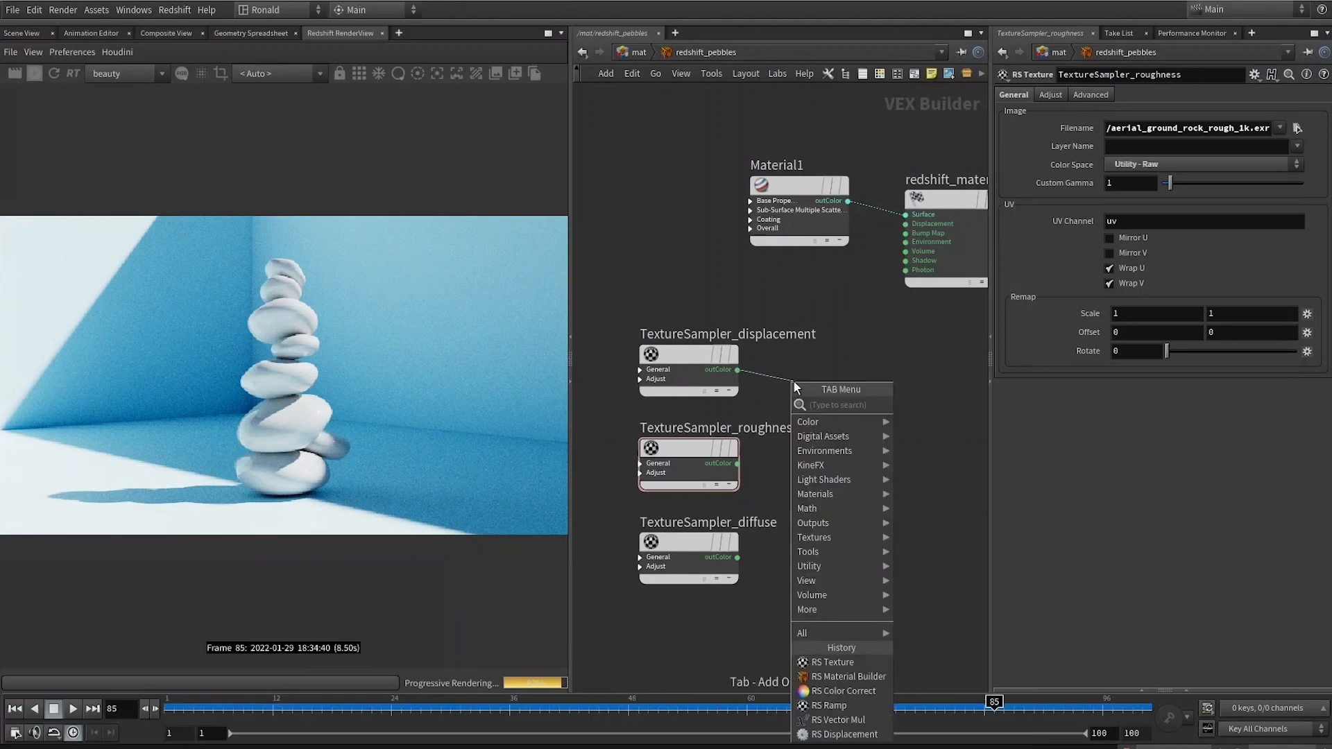
type("displ")
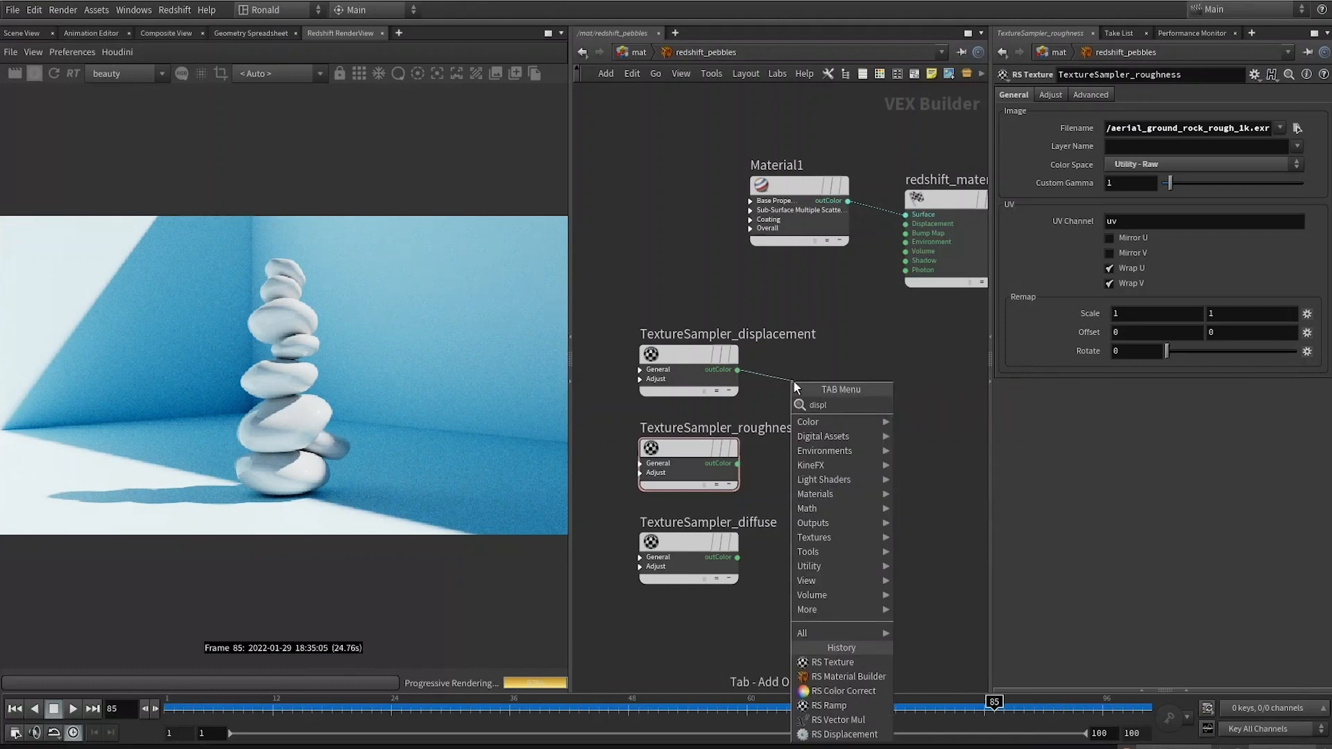
key("Return")
left_click(921, 396)
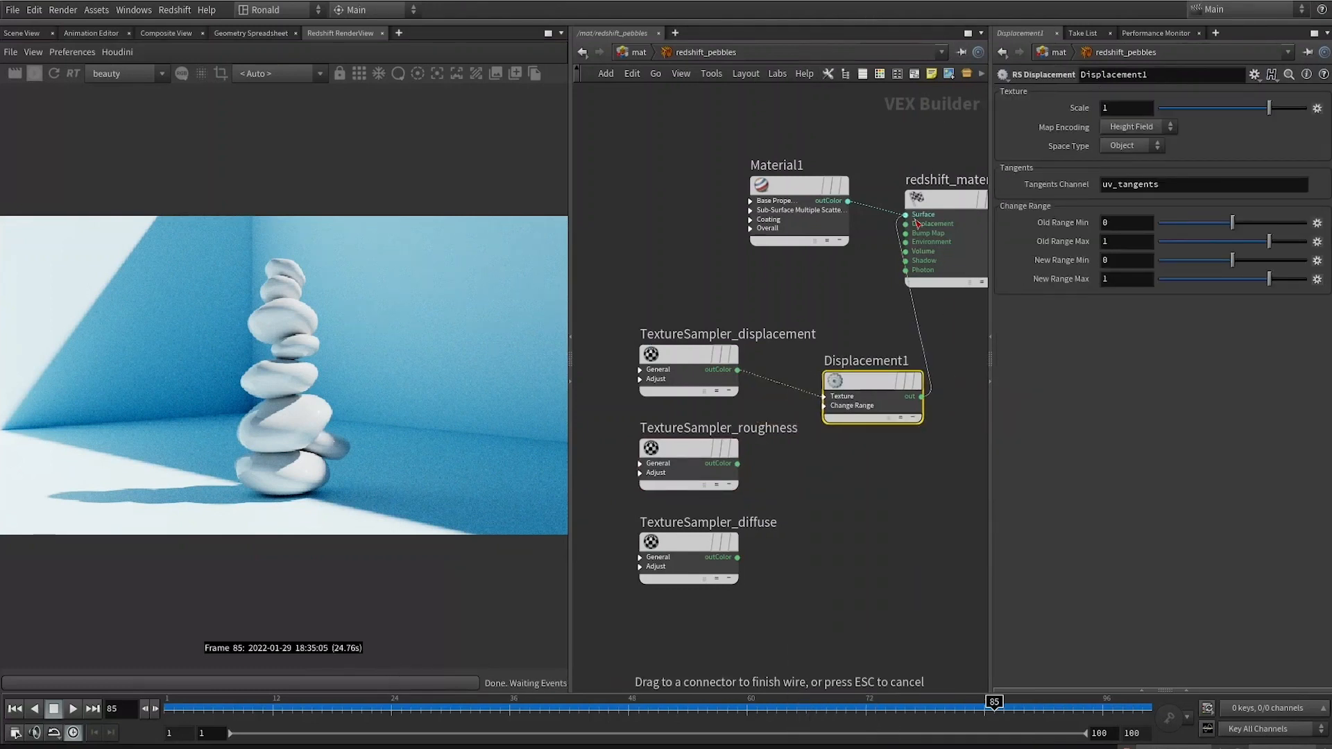
left_click(905, 224)
Set the texture scale of the Displacement1 node to 0.1
double_click(1120, 111)
type(".")
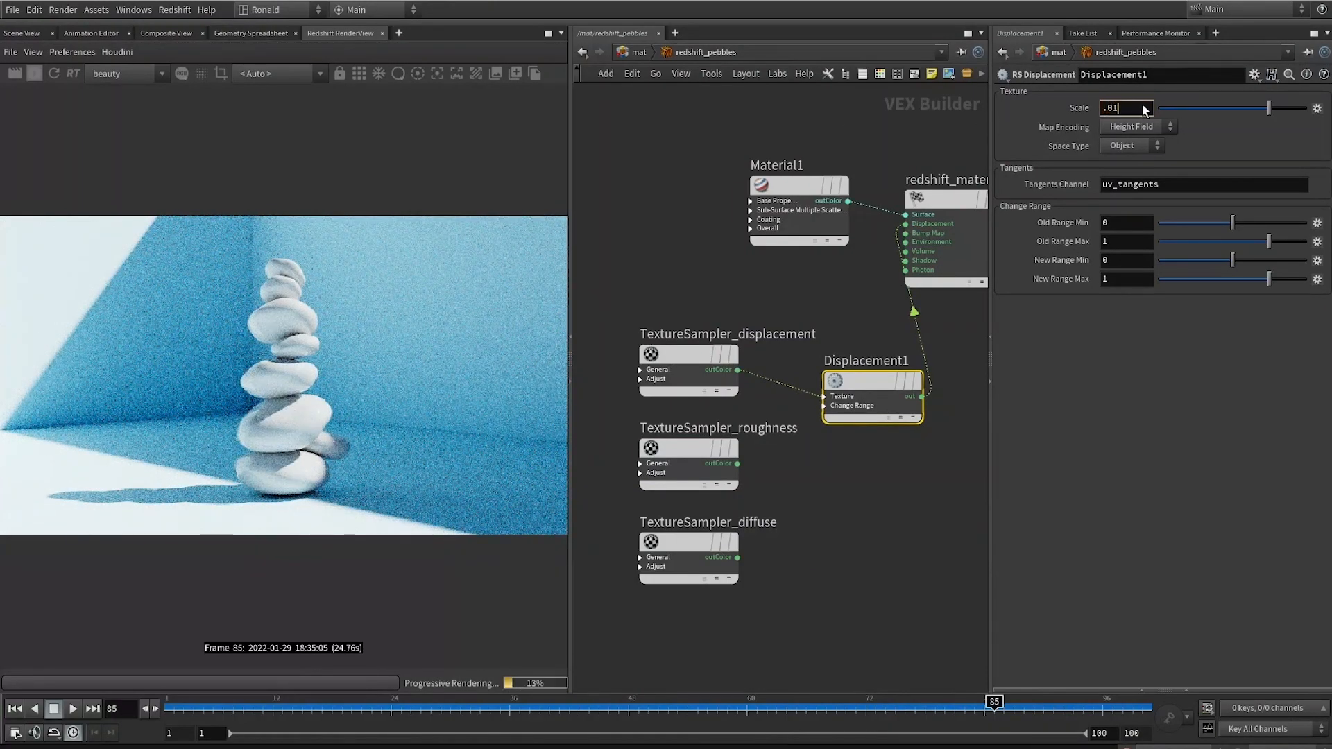
type(".1")
key("Return")
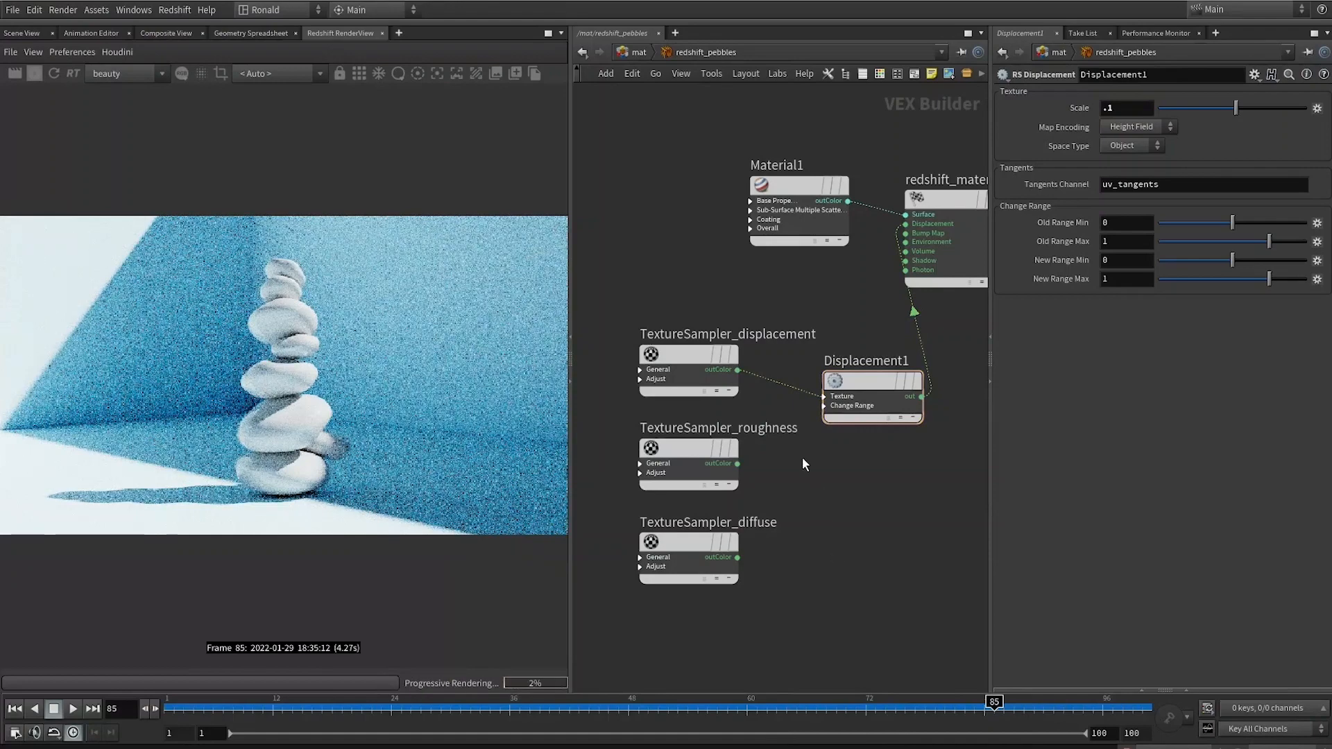
Enable tessellation and displacement in the Redshift settings of the pebbles geometry object
key("u")
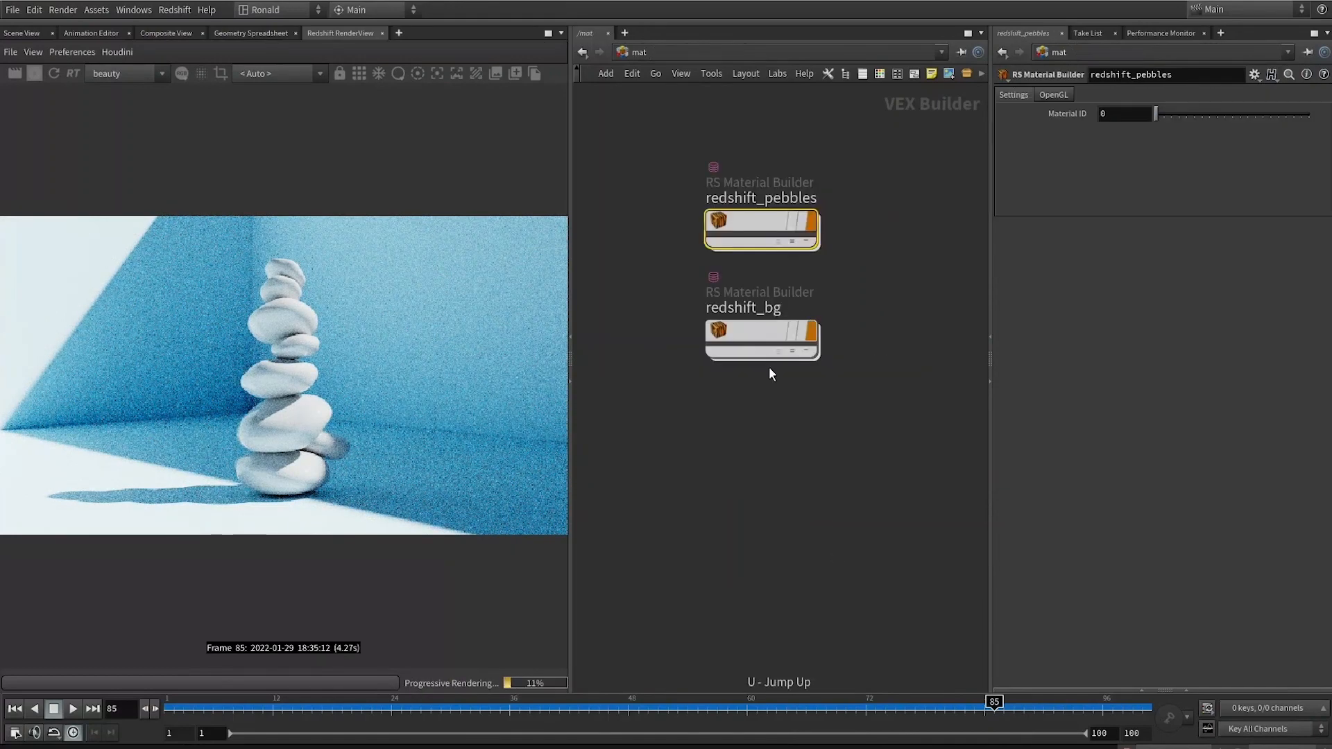
key("1")
key("f")
left_click(818, 316)
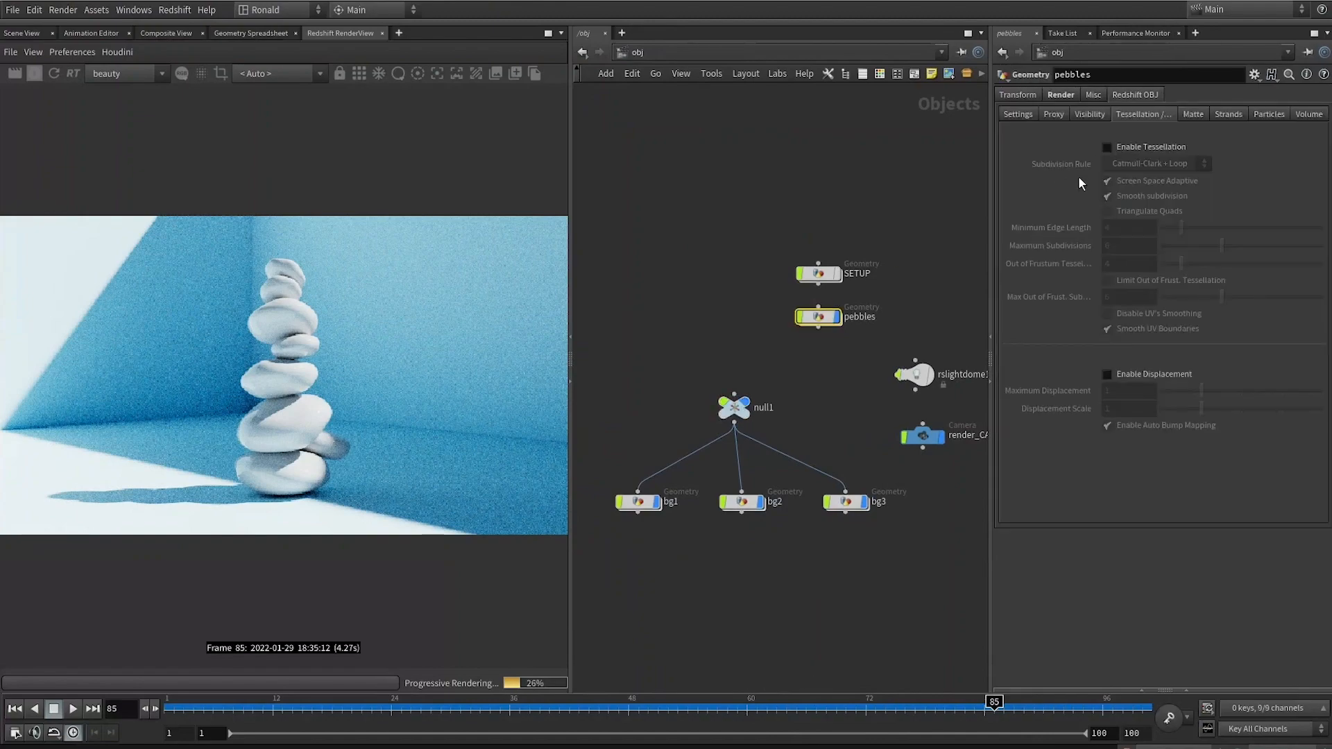
left_click(1153, 147)
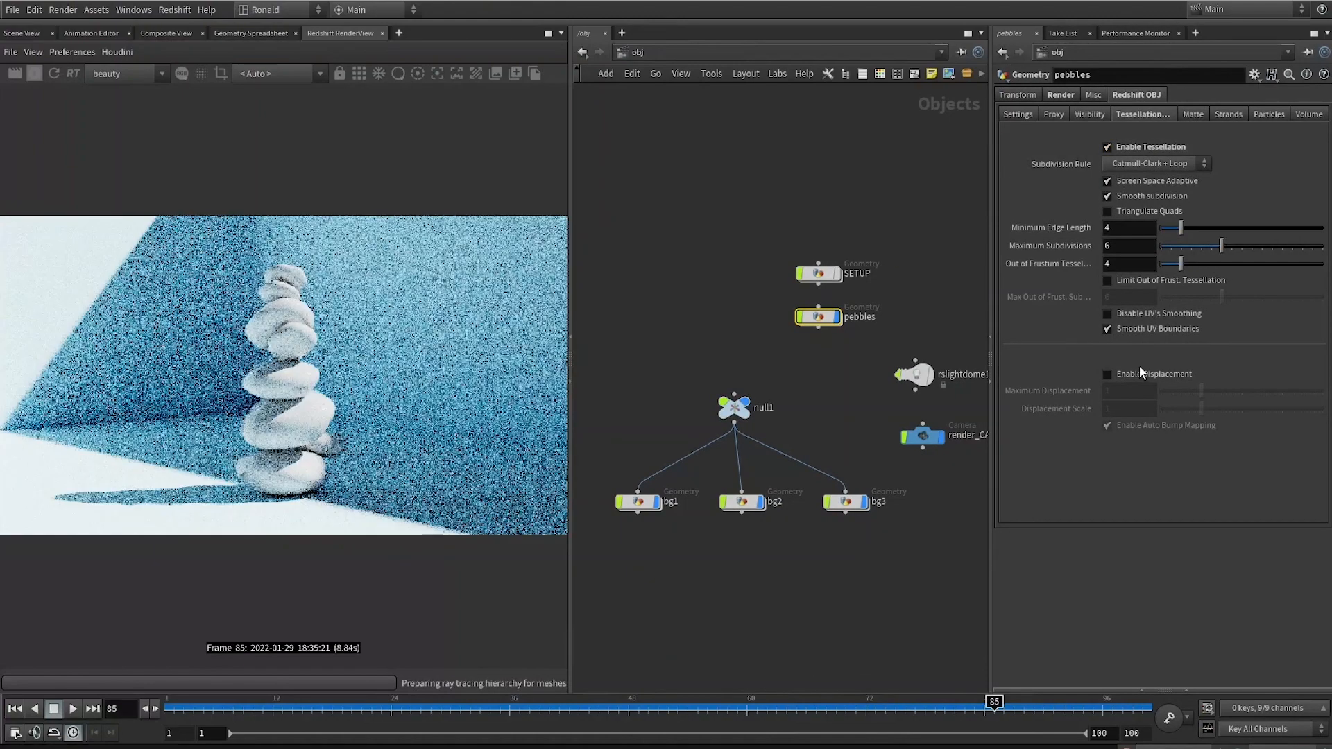
left_click(1138, 373)
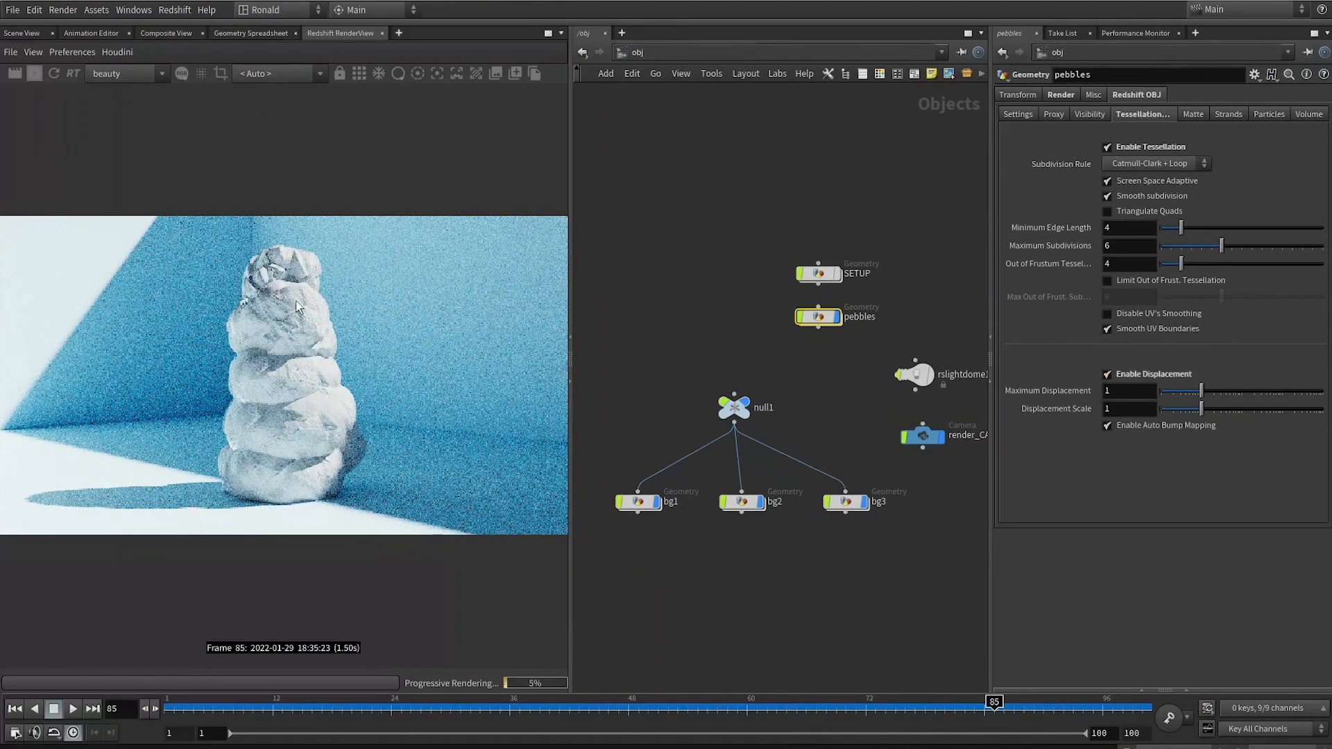
Return to the redshift_pebbles material network and set New Range Min of Displacement1 to -1
key("2")
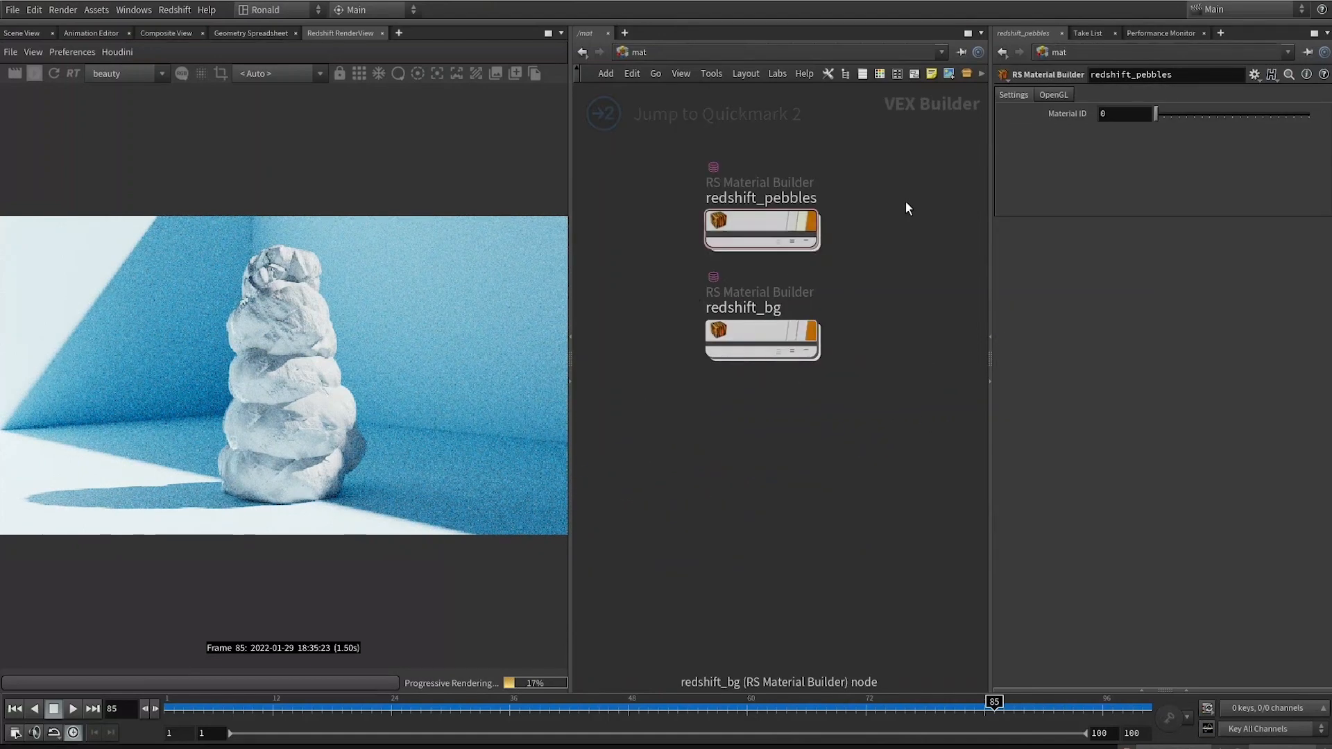
mouse_move(761, 213)
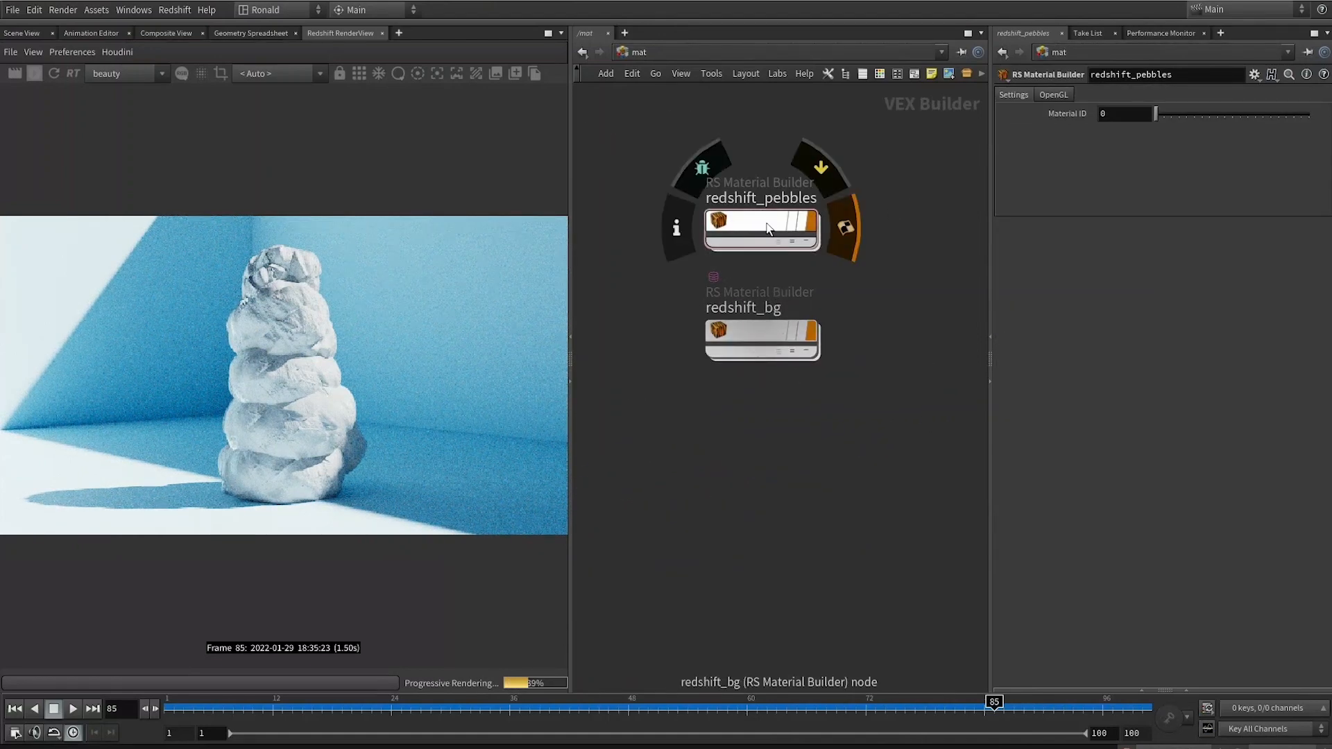
double_click(767, 229)
scroll(851, 439, "up", 3)
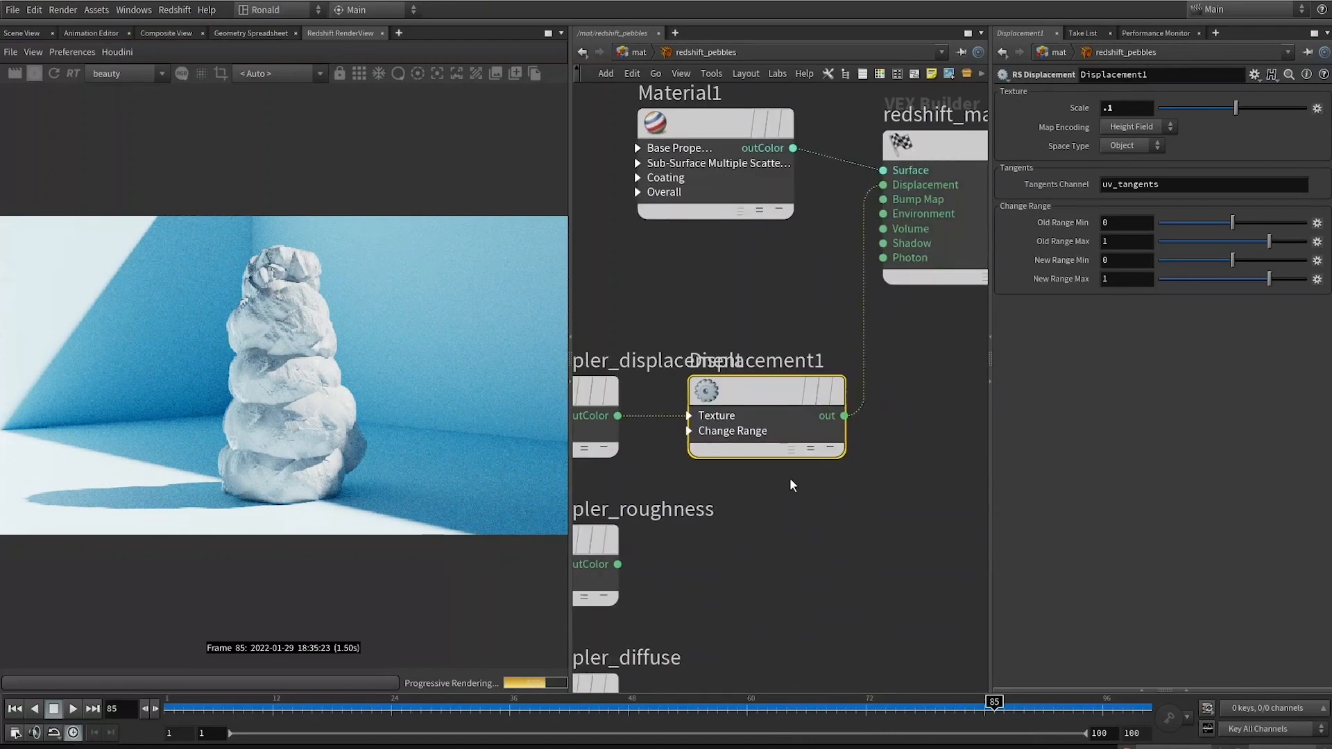
mouse_move(821, 414)
scroll(822, 414, "down", 1)
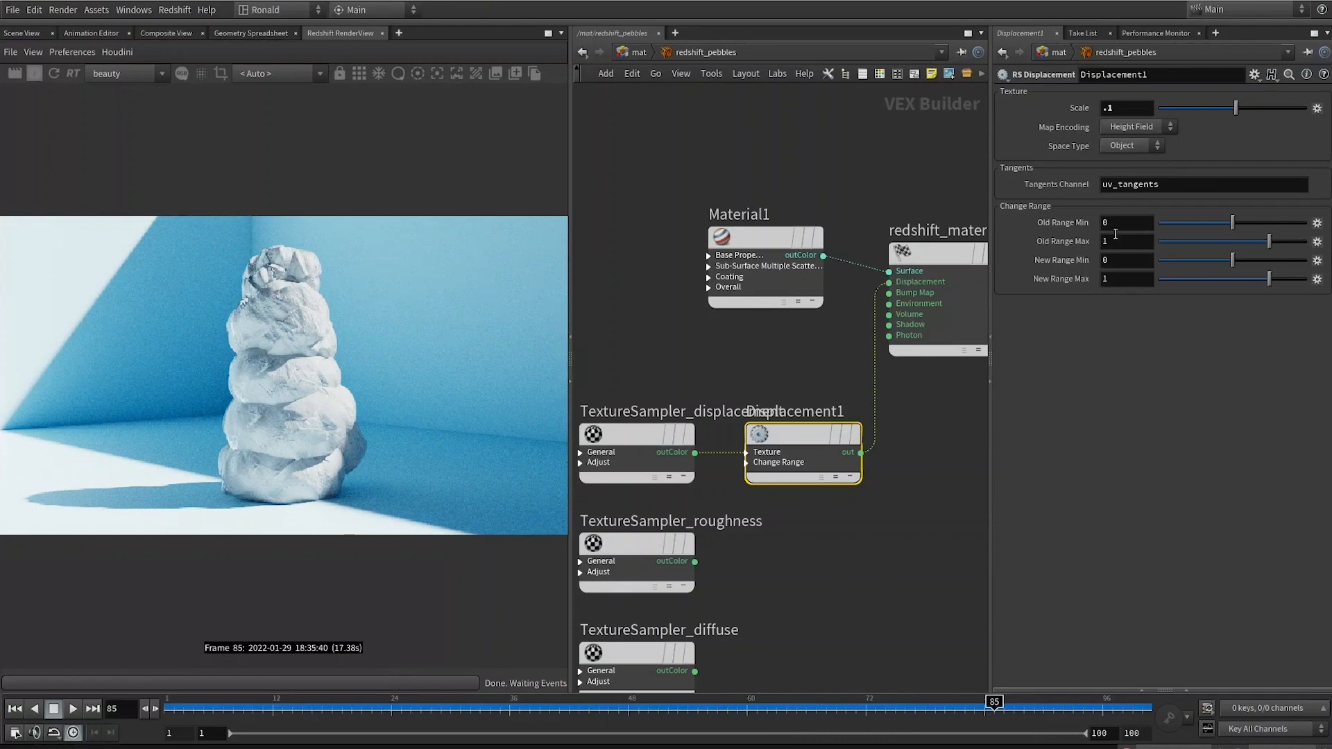
type("1")
key("Return")
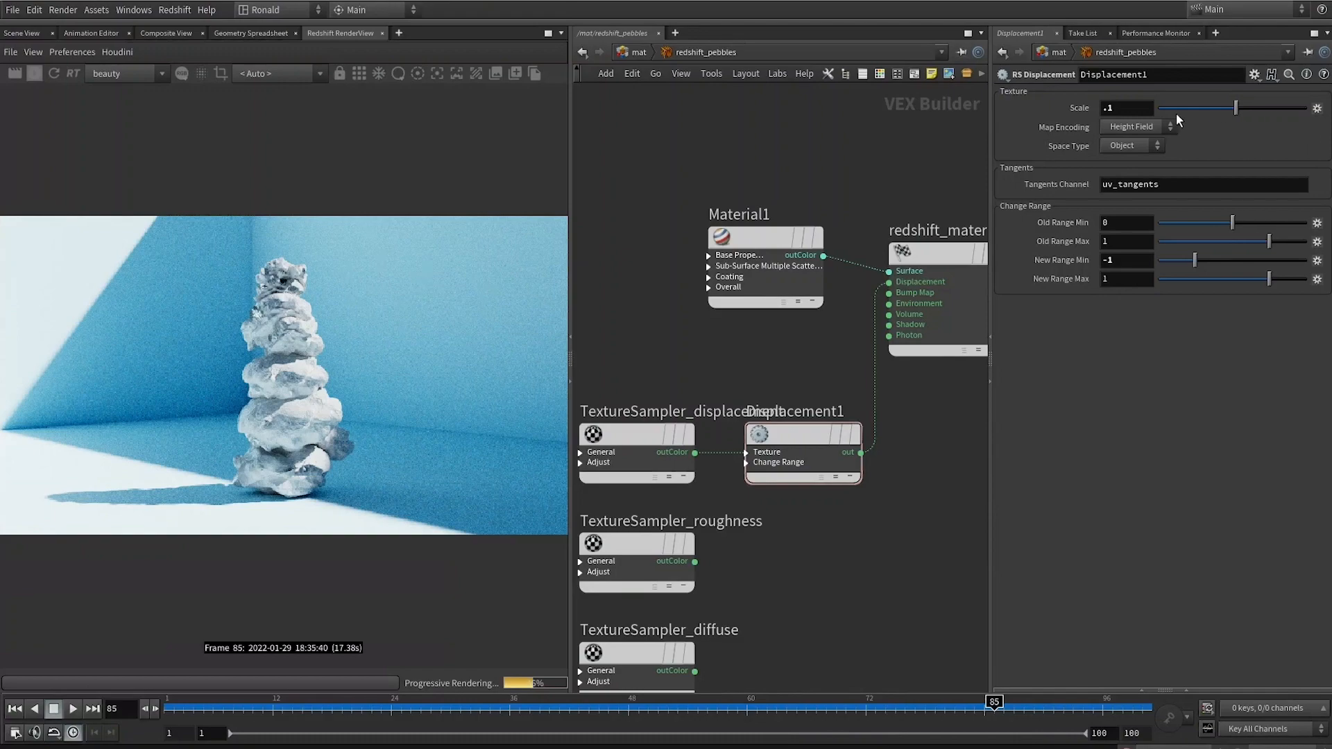
Reduce the texture scale of Displacement1 to 0.02
left_click(1129, 108)
type(".02")
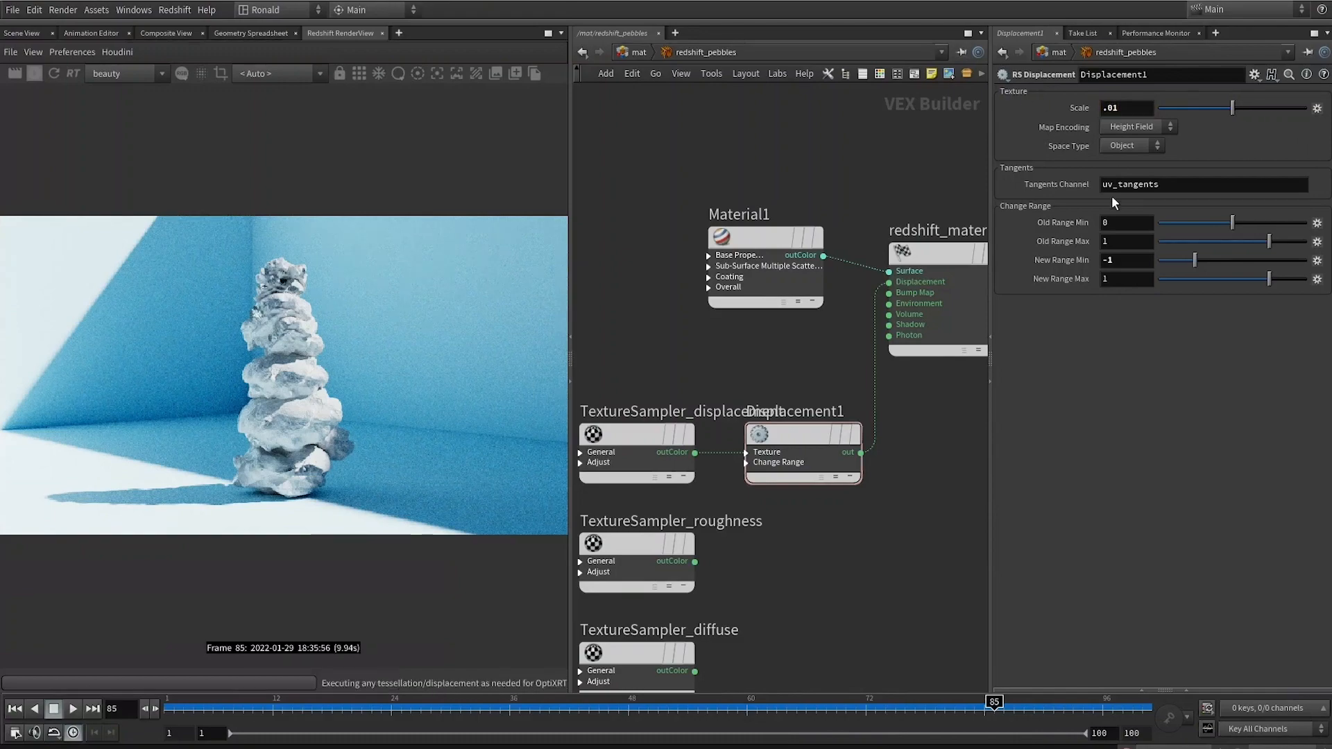
key("Return")
Move TextureSampler_diffuse up beside Material1 and connect its output to the material's diffuse color
middle_click_drag(768, 466, 832, 409)
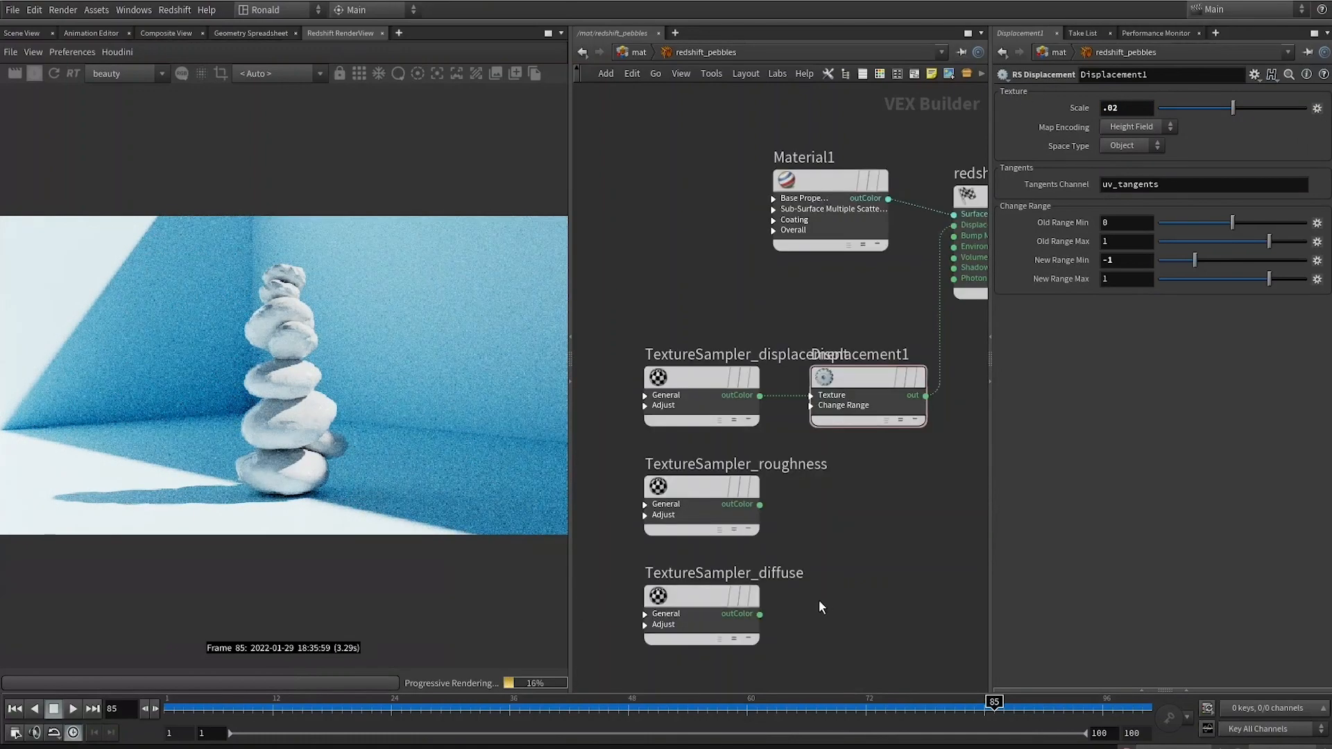
left_click_drag(696, 605, 649, 130)
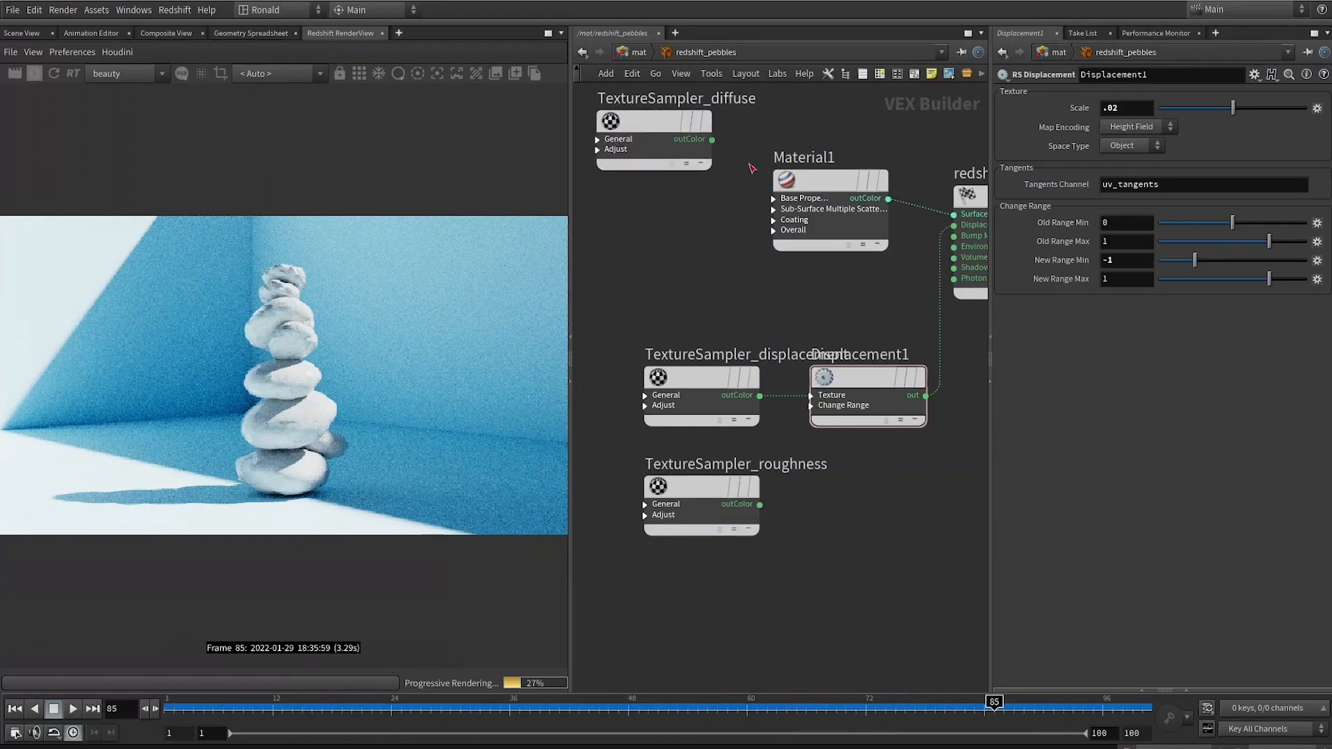
left_click(832, 208)
left_click(845, 218)
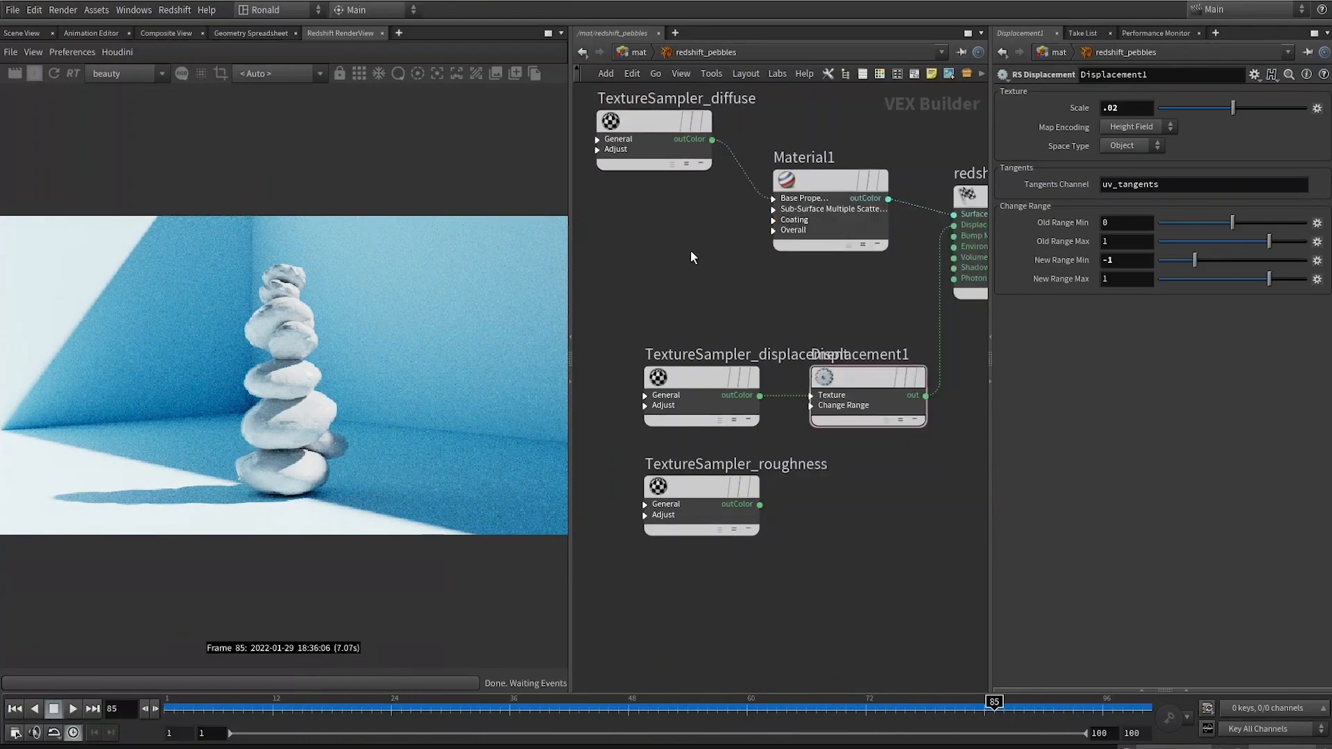
Place TextureSampler_roughness below TextureSampler_diffuse and connect it to the refl_roughness input of Material1
middle_click_drag(685, 182, 801, 259)
left_click_drag(753, 183, 655, 137)
left_click_drag(861, 584, 738, 296)
left_click(731, 286)
left_click(889, 275)
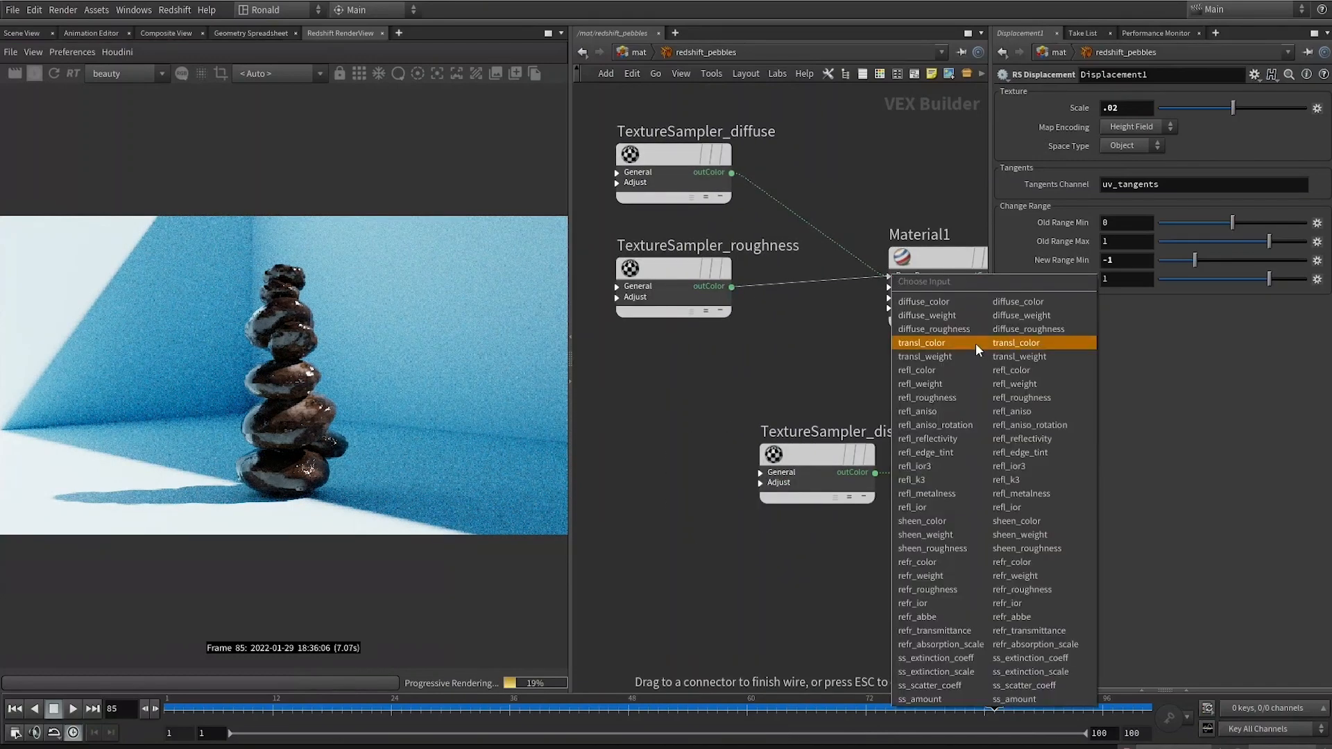
left_click(943, 396)
Make room beside TextureSampler_diffuse and insert an RS Color Correct node between it and Material1
mouse_move(769, 369)
middle_mouse_down()
mouse_move(718, 457)
mouse_move(767, 368)
middle_mouse_up()
middle_click_drag(858, 330, 885, 468)
left_click_drag(719, 292, 657, 160)
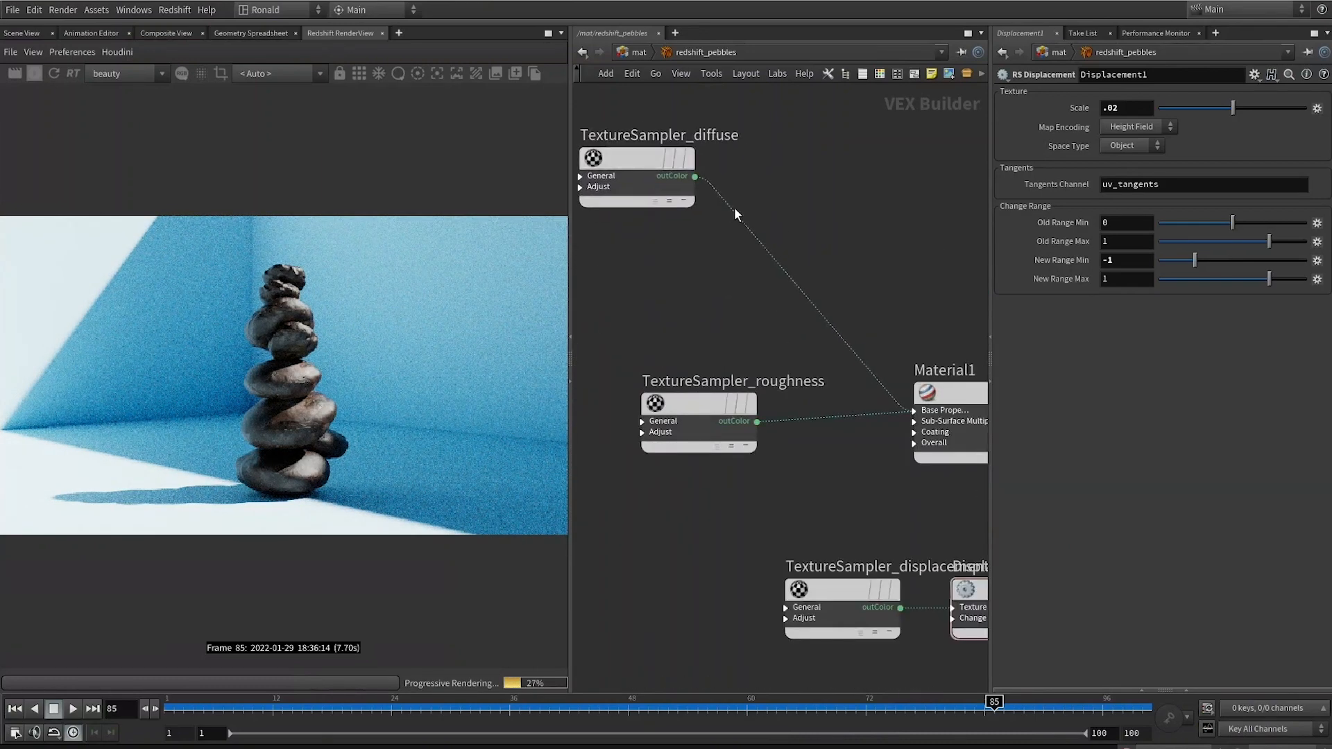
key("Tab")
type("rscolor")
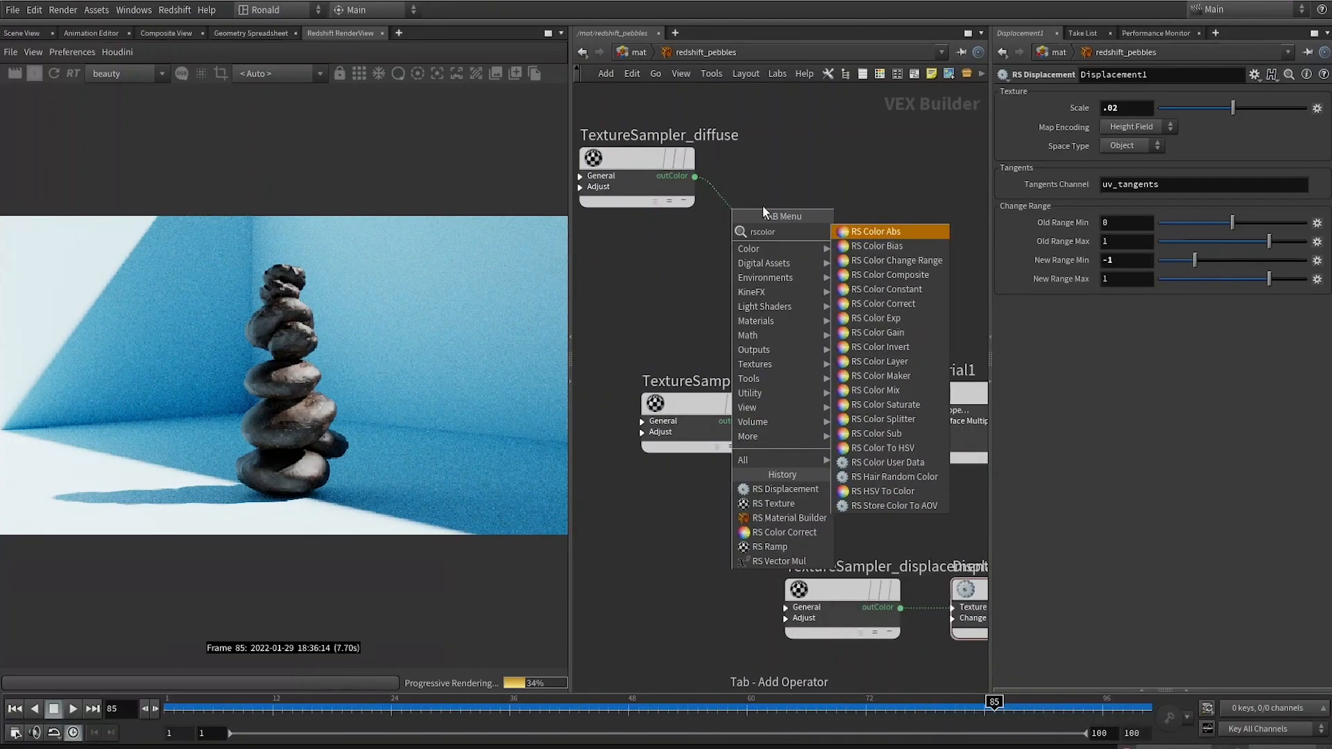
left_click(883, 304)
left_click(841, 201)
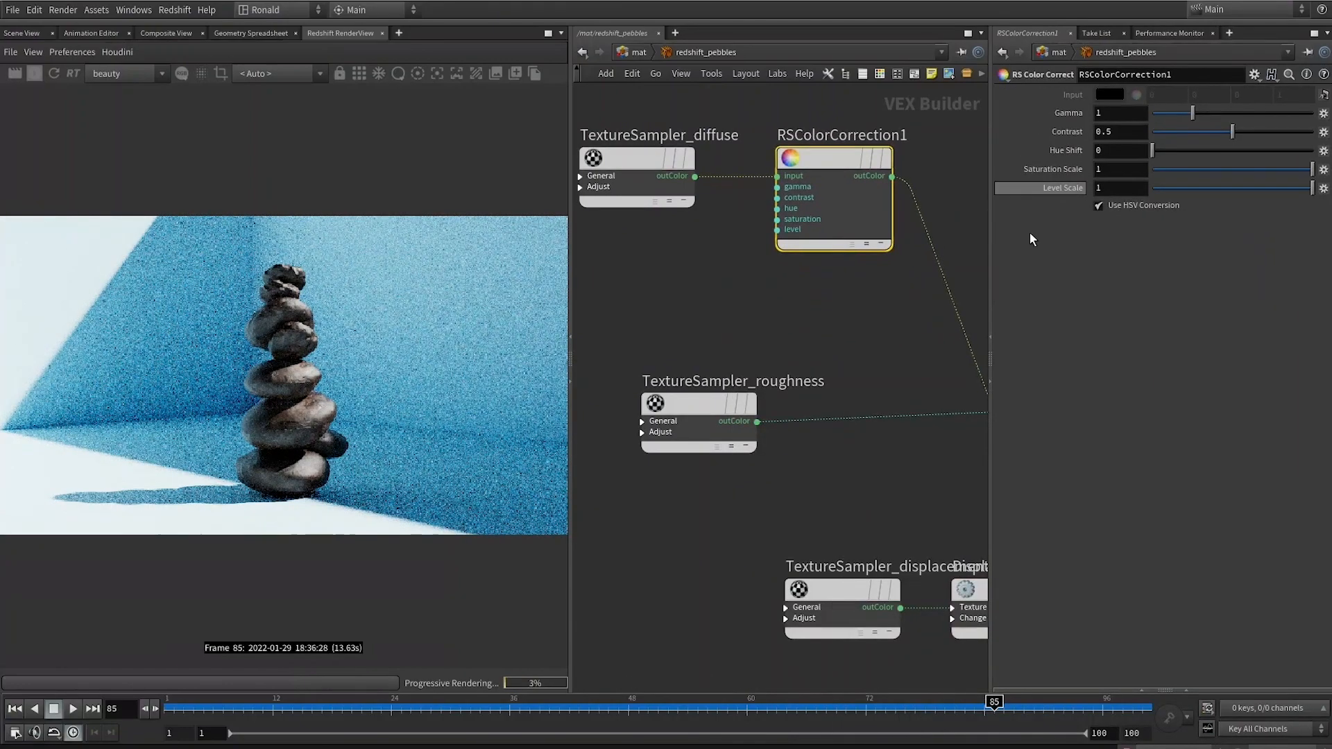
Set the Level Scale of RSColorCorrection1 to 5
middle_click_drag(971, 232, 875, 218)
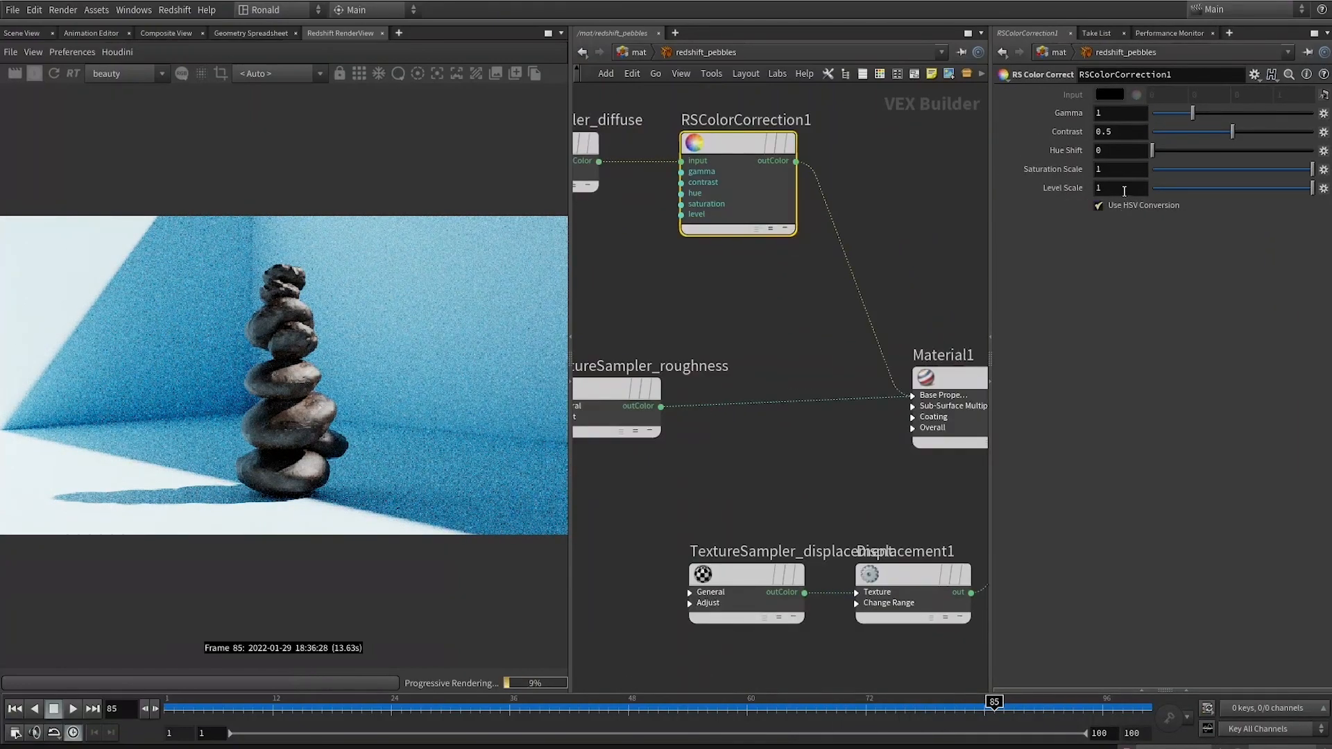
double_click(1120, 188)
type("5")
key("Return")
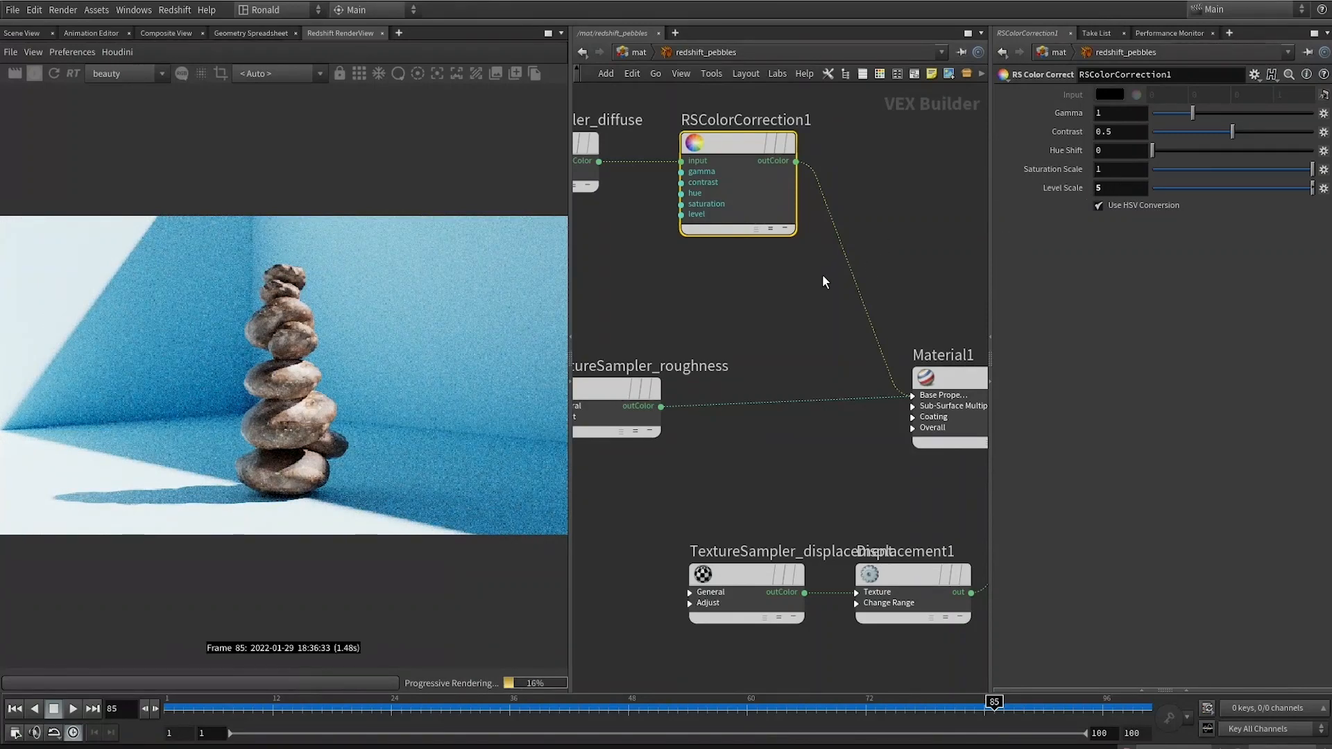
Add an RS Point Attribute node and place it below and to the left of TextureSampler_diffuse
middle_click_drag(794, 276, 909, 300)
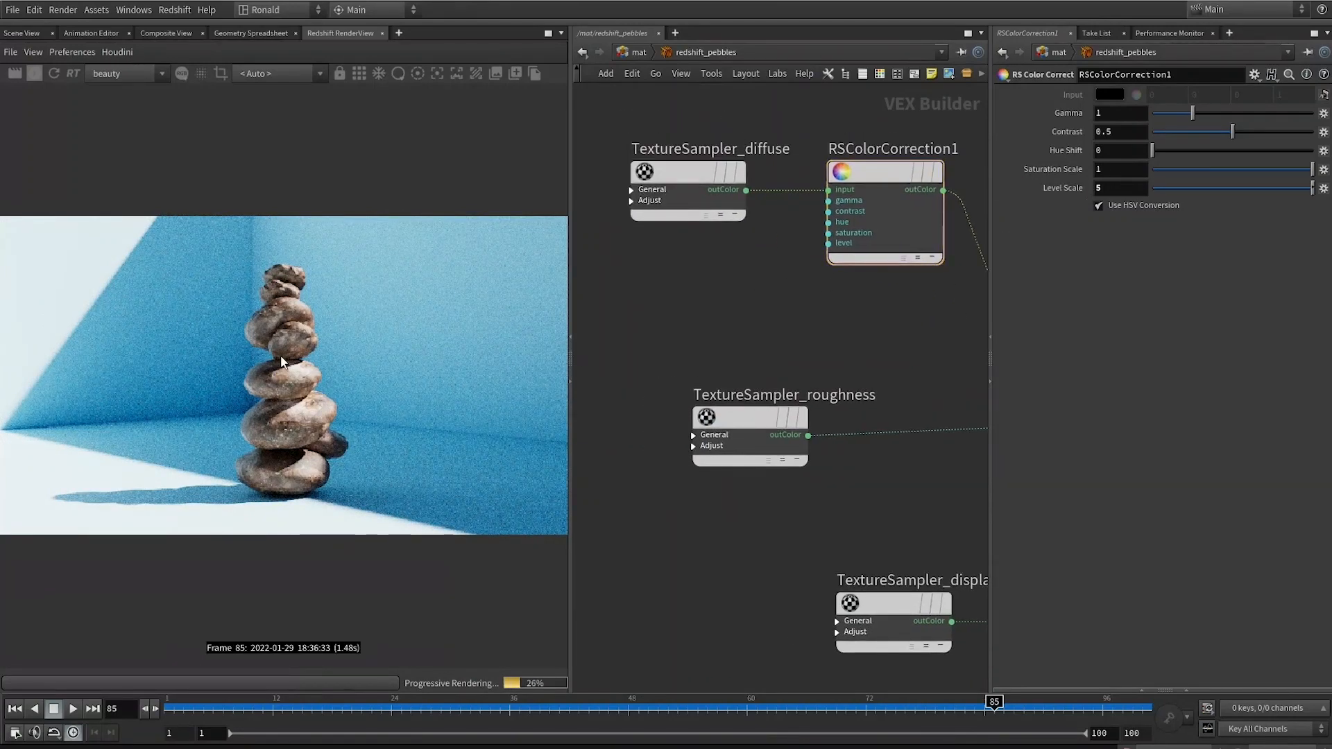
scroll(713, 298, "down", 3)
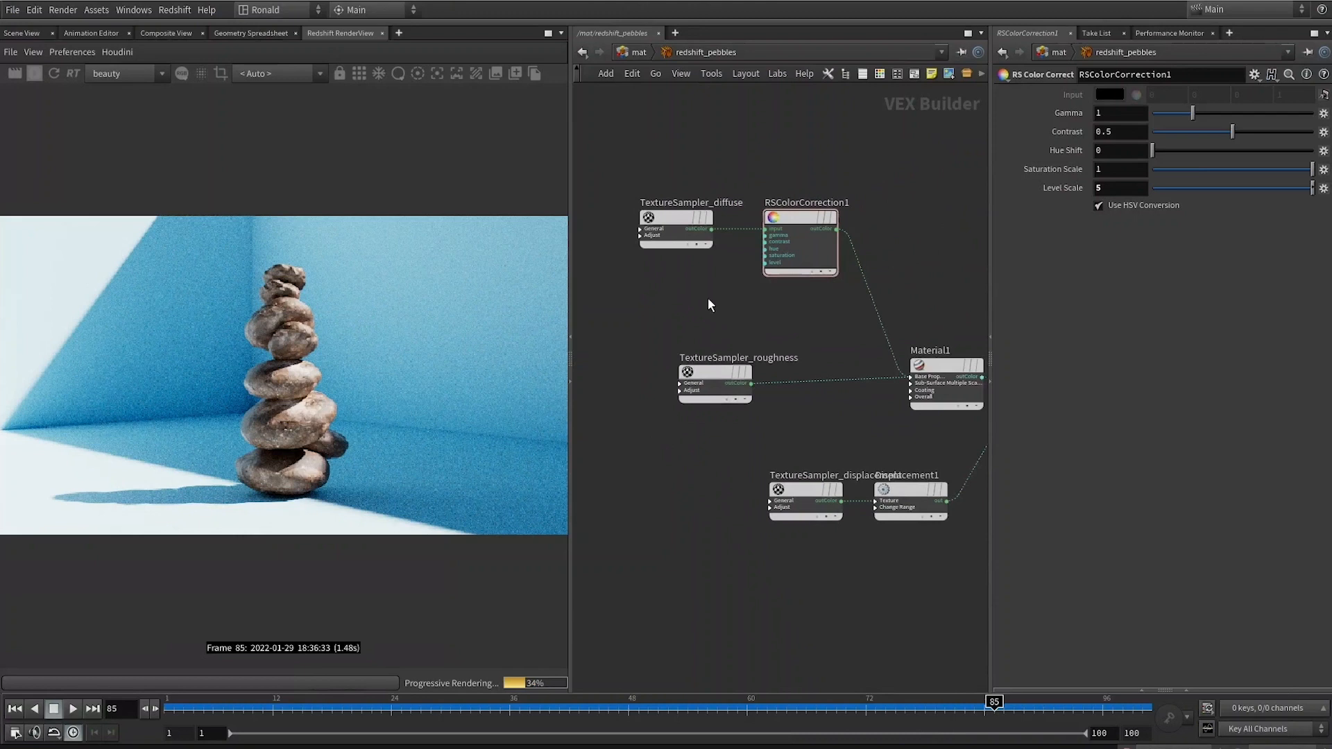
scroll(713, 296, "up", 2)
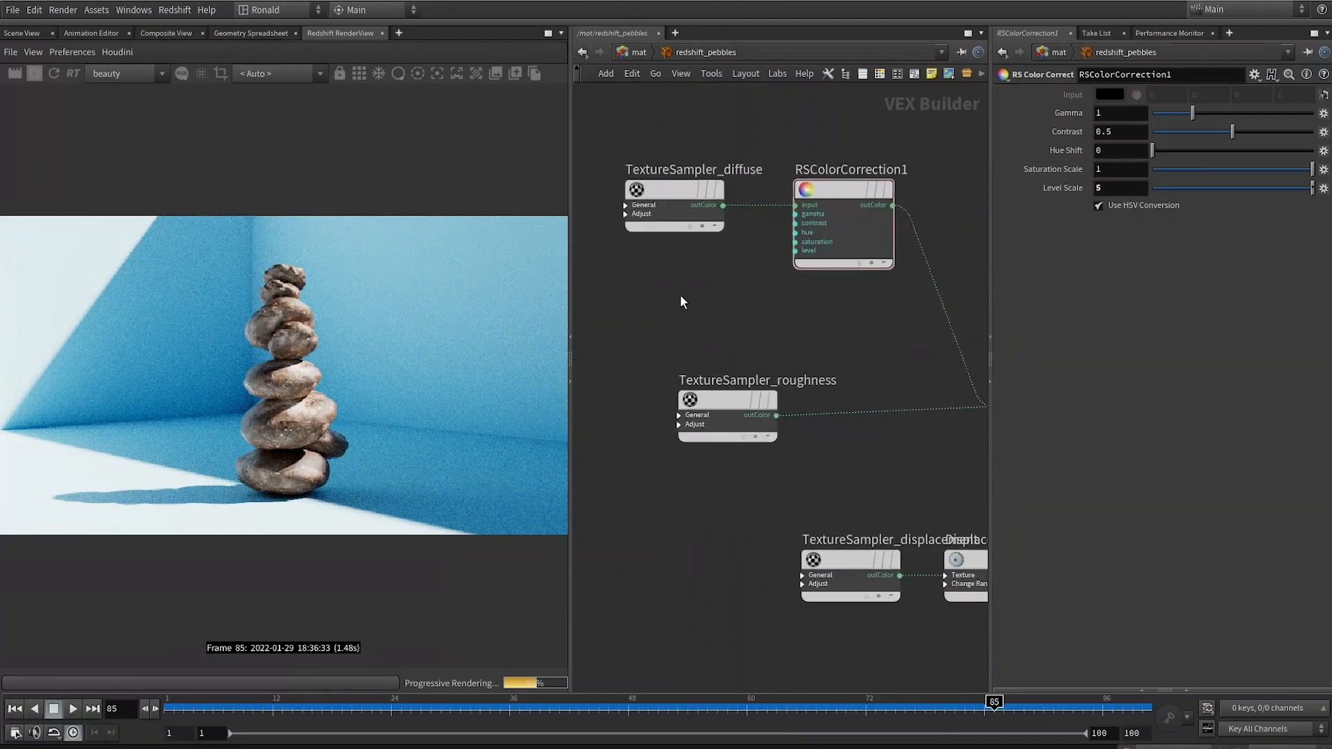
key("Tab")
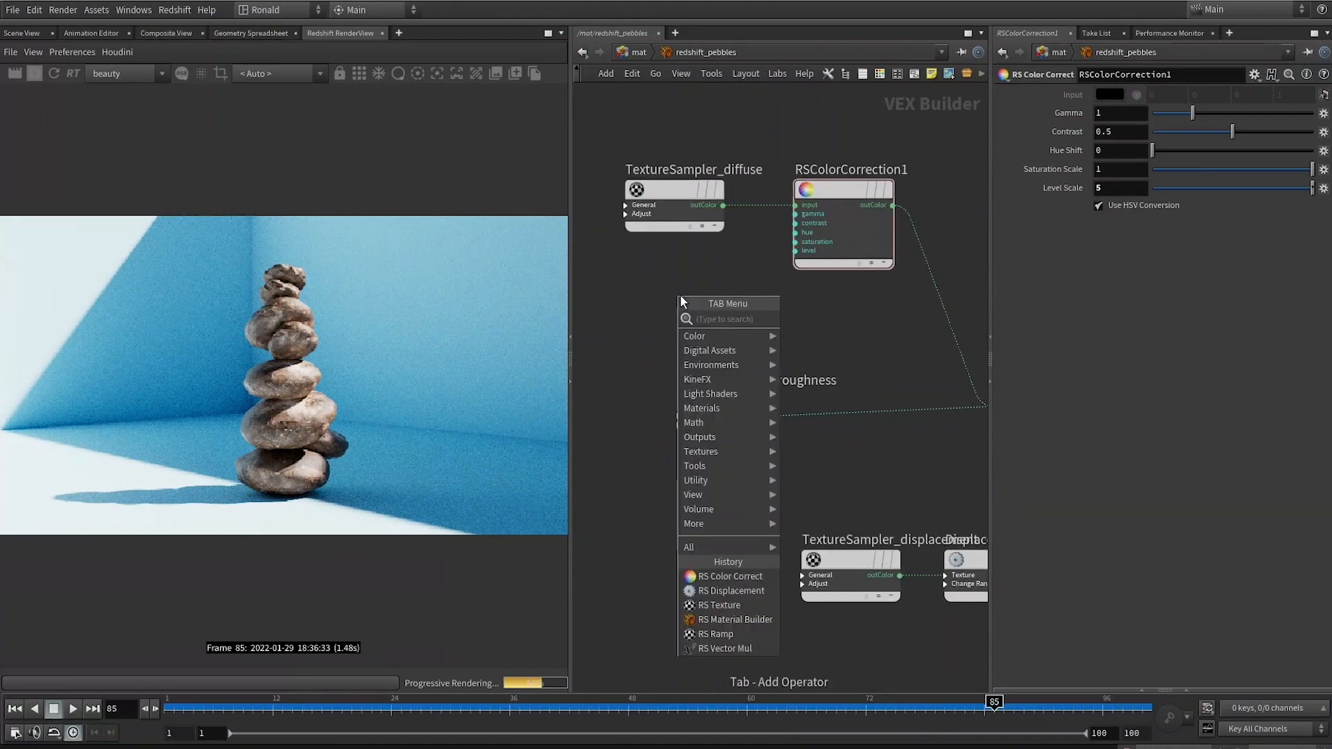
type("att")
key("Return")
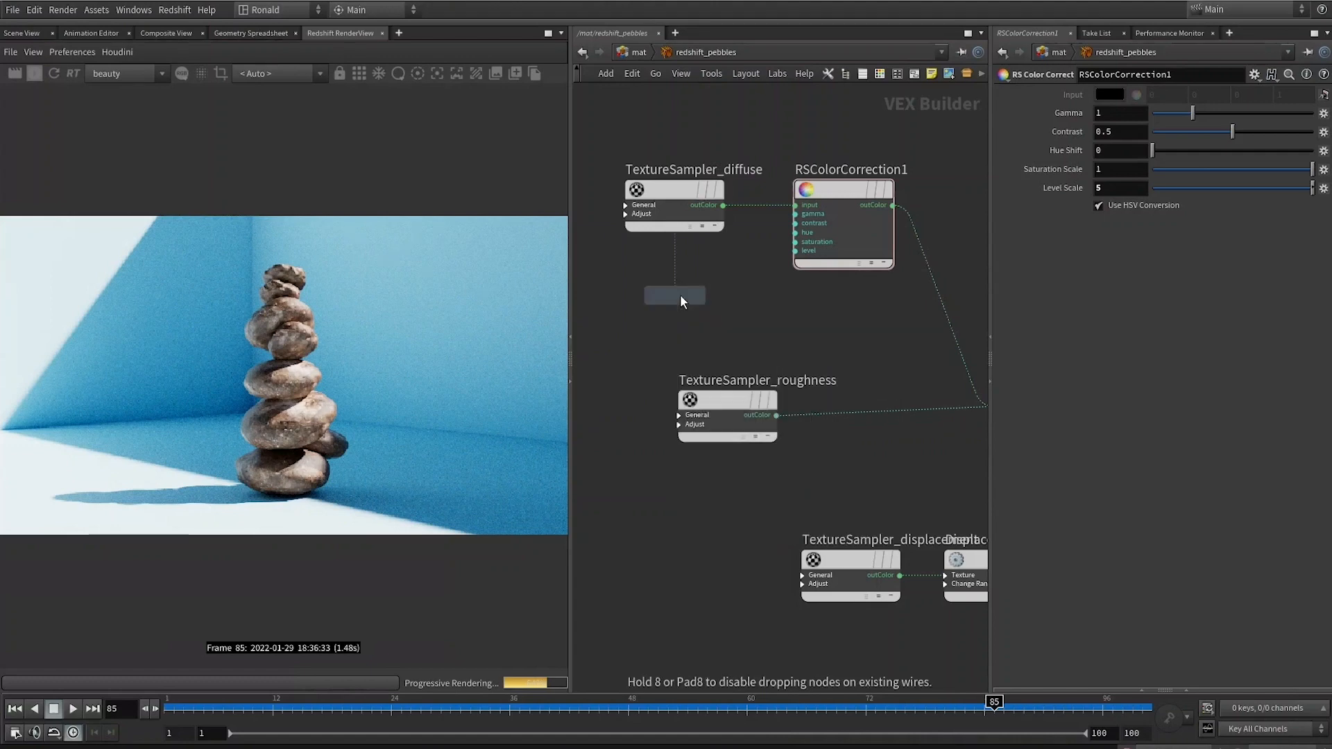
left_click(680, 303)
middle_click_drag(744, 299, 710, 344)
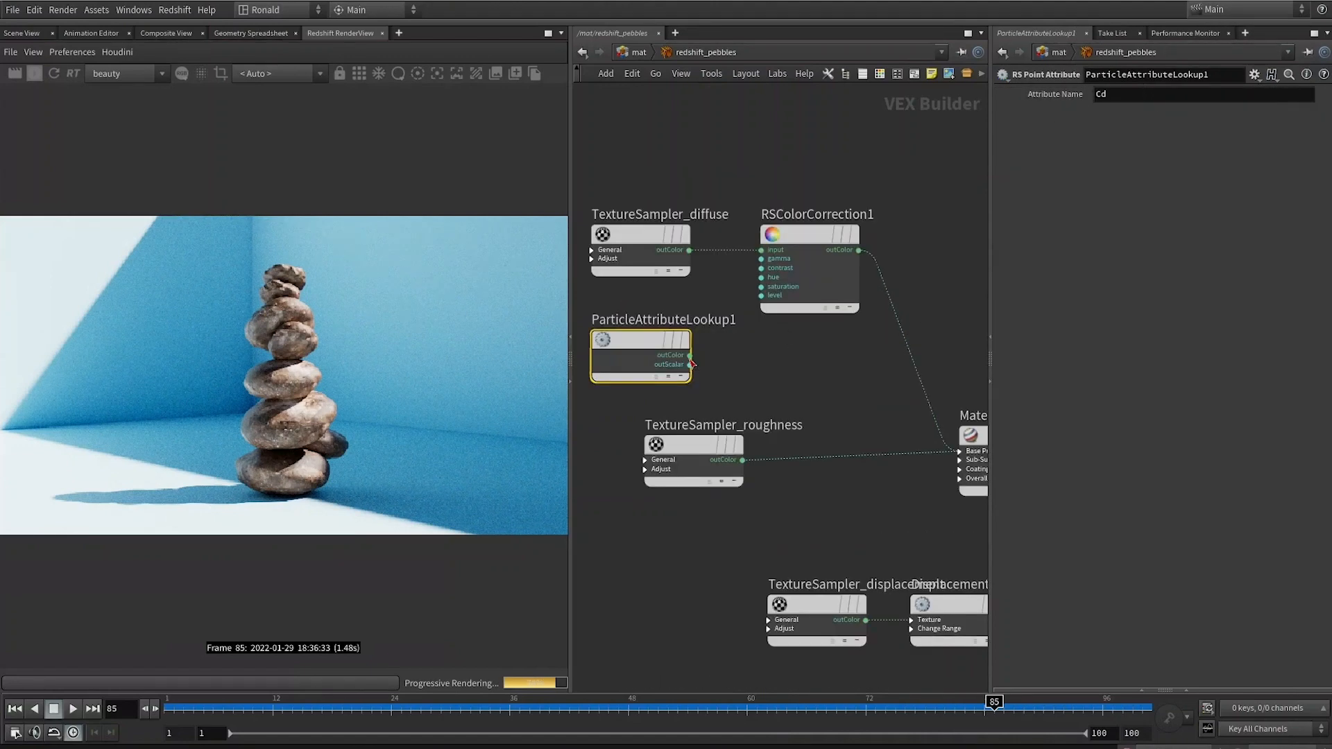
left_click_drag(690, 355, 761, 279)
middle_click_drag(740, 353, 793, 336)
left_click_drag(667, 336, 592, 334)
Set the Hue Shift of RSColorCorrection1 to 360 and connect the outScalar of ParticleAttributeLookup1 to its hue input
left_click(831, 252)
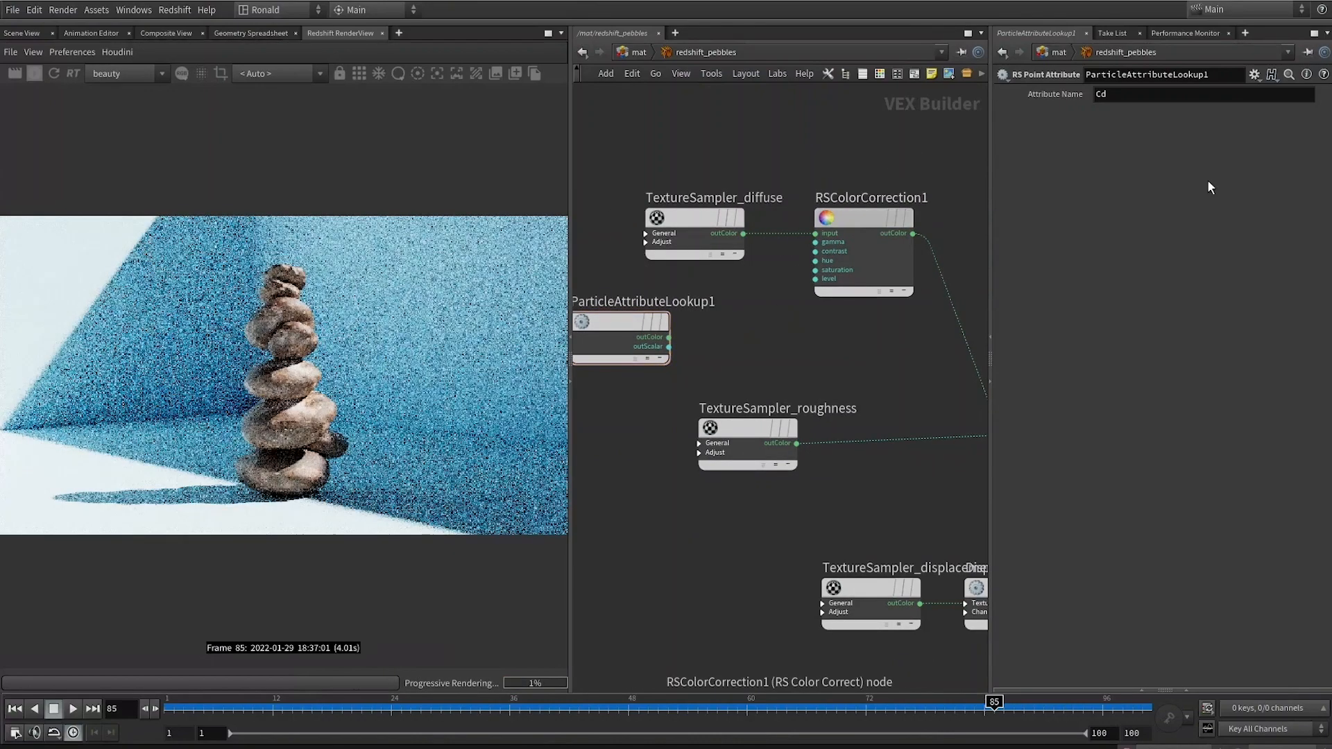
left_click_drag(1154, 149, 1314, 149)
left_click_drag(668, 337, 815, 261)
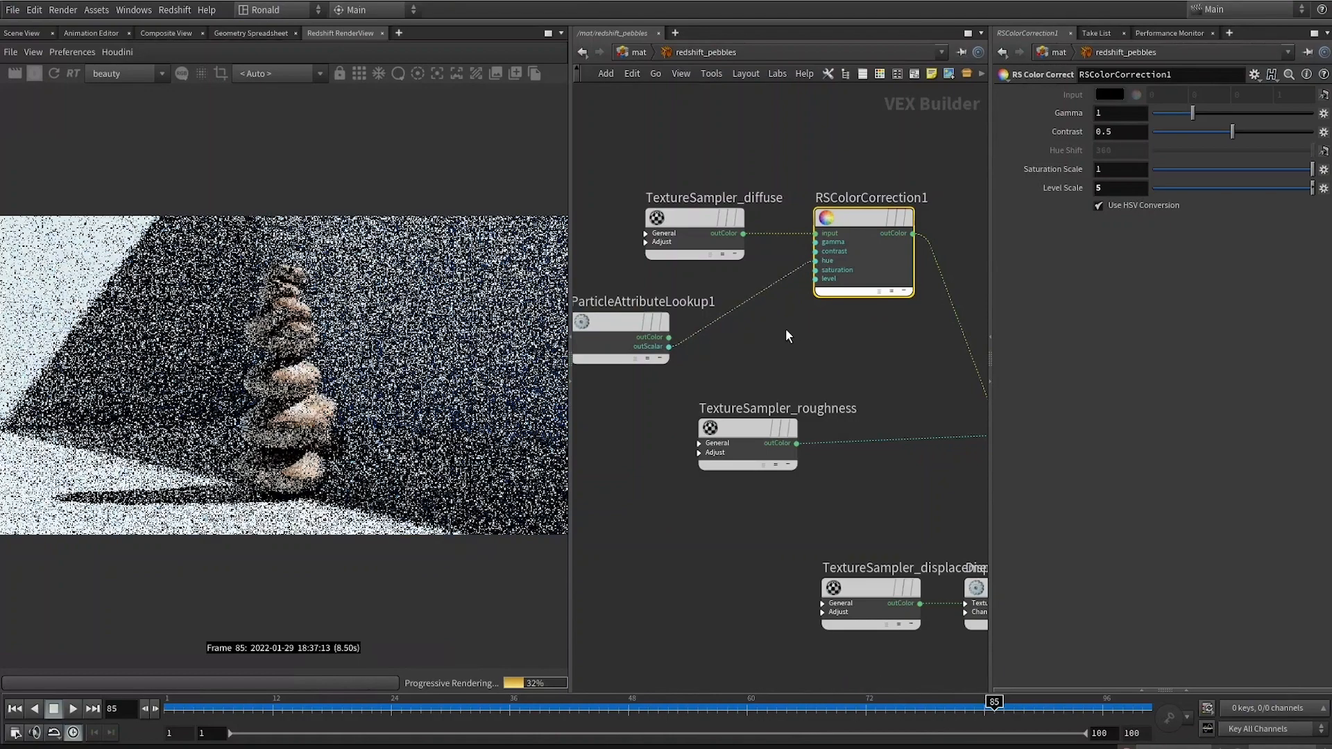
Insert an RS Change Range node between ParticleAttributeLookup1 and the hue input of RSColorCorrection1, with New Range Max 360
key("Tab")
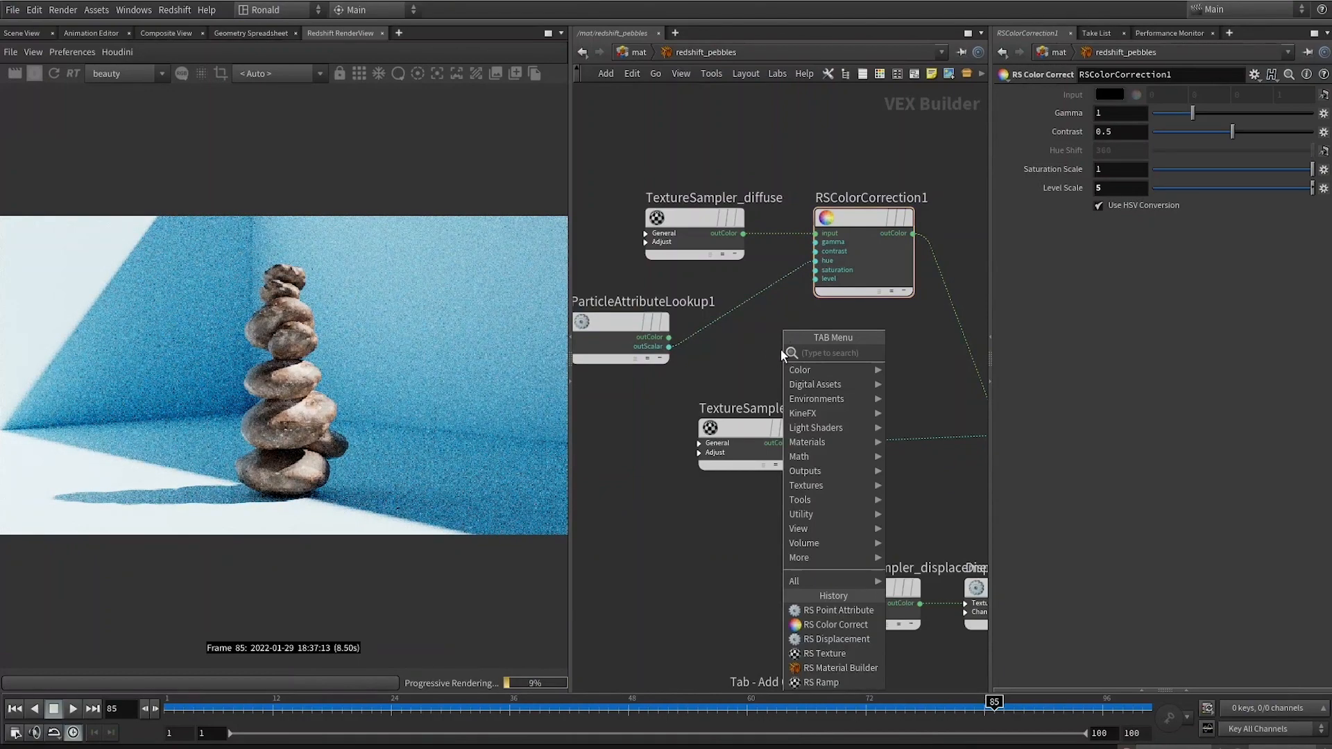
type("ran")
left_click(939, 352)
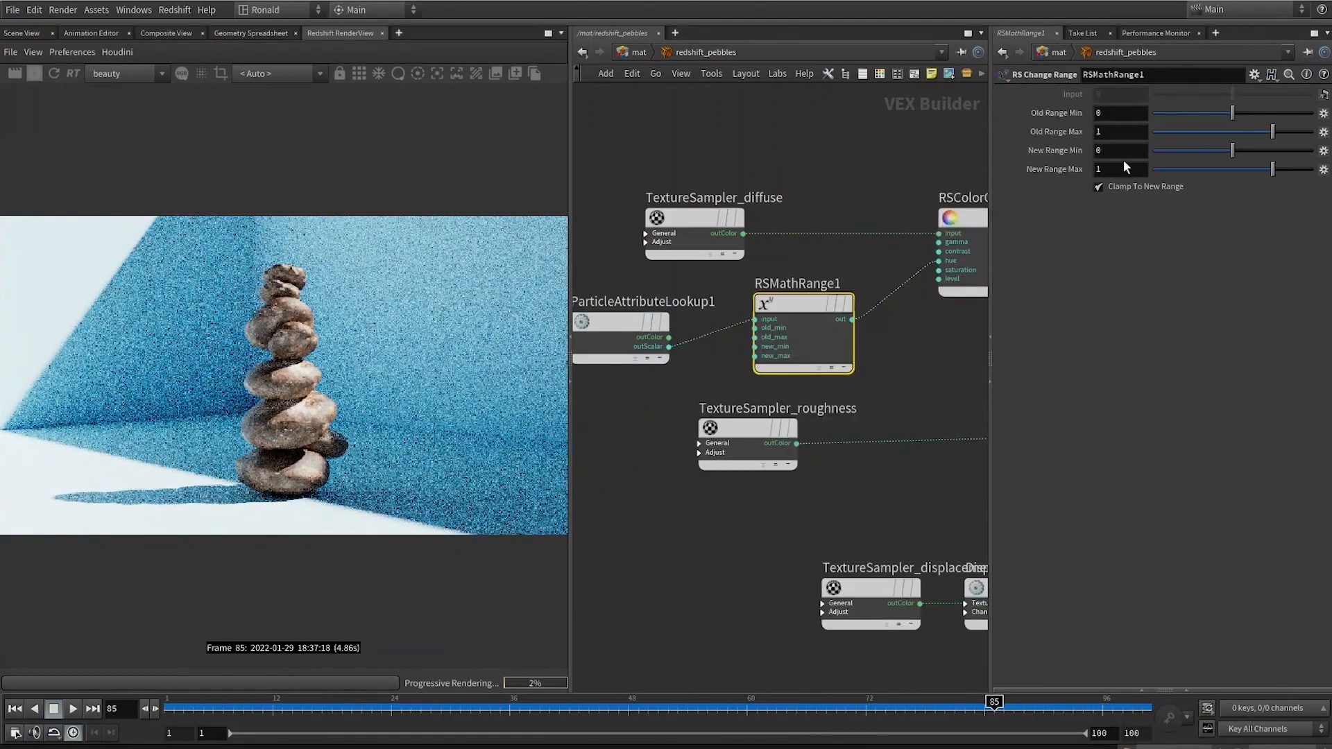
type("360")
key("Return")
left_click(962, 218)
middle_click_drag(901, 156, 854, 134)
middle_click_drag(615, 388, 704, 392)
left_click(52, 73)
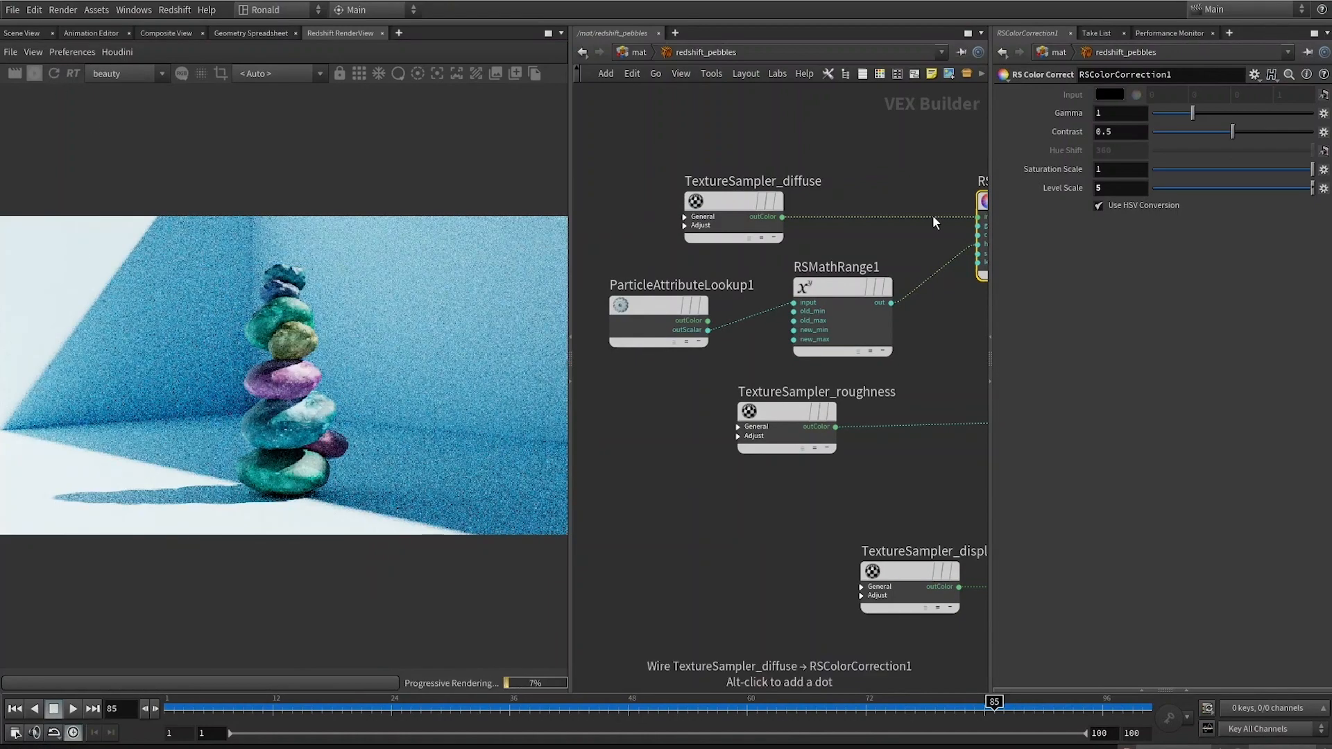
Set New Range Min to -32 and New Range Max to 32 on RSMathRange1
middle_click_drag(932, 218, 767, 255)
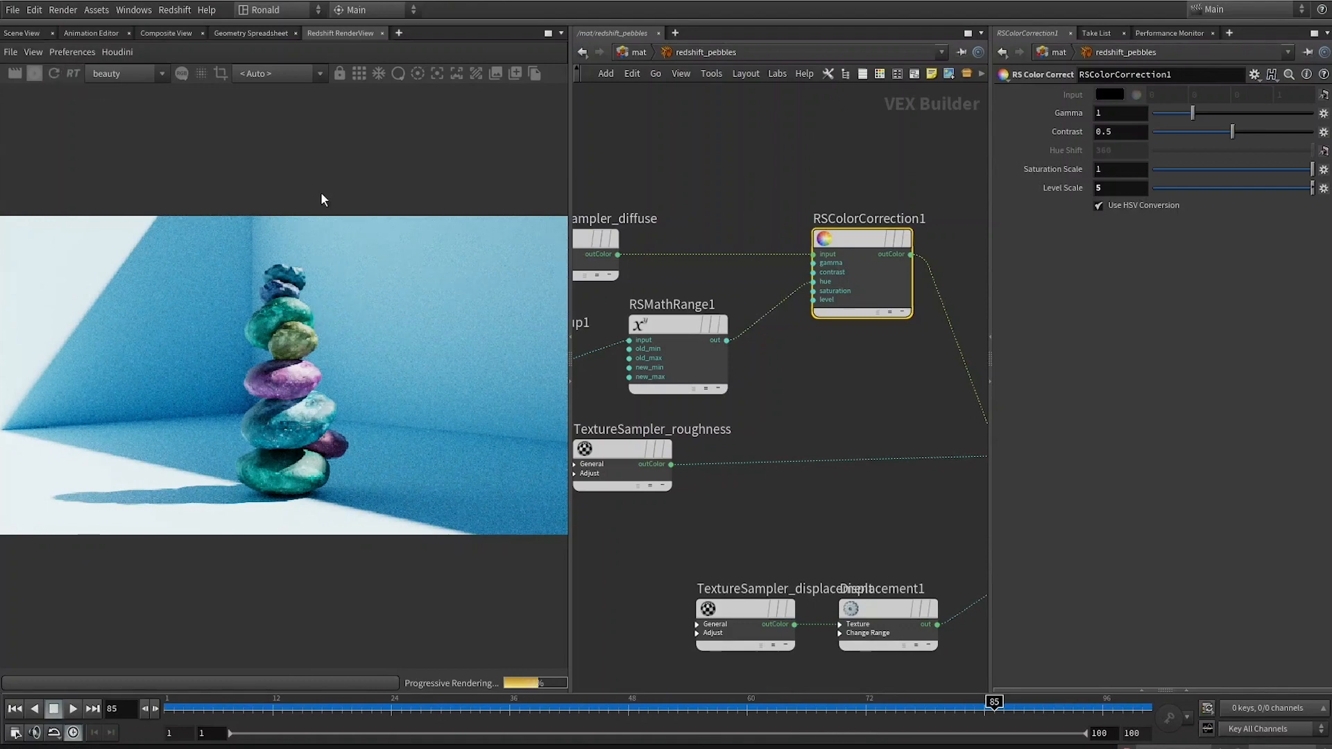
middle_click_drag(819, 419, 792, 458)
left_click(601, 328)
left_click(692, 388)
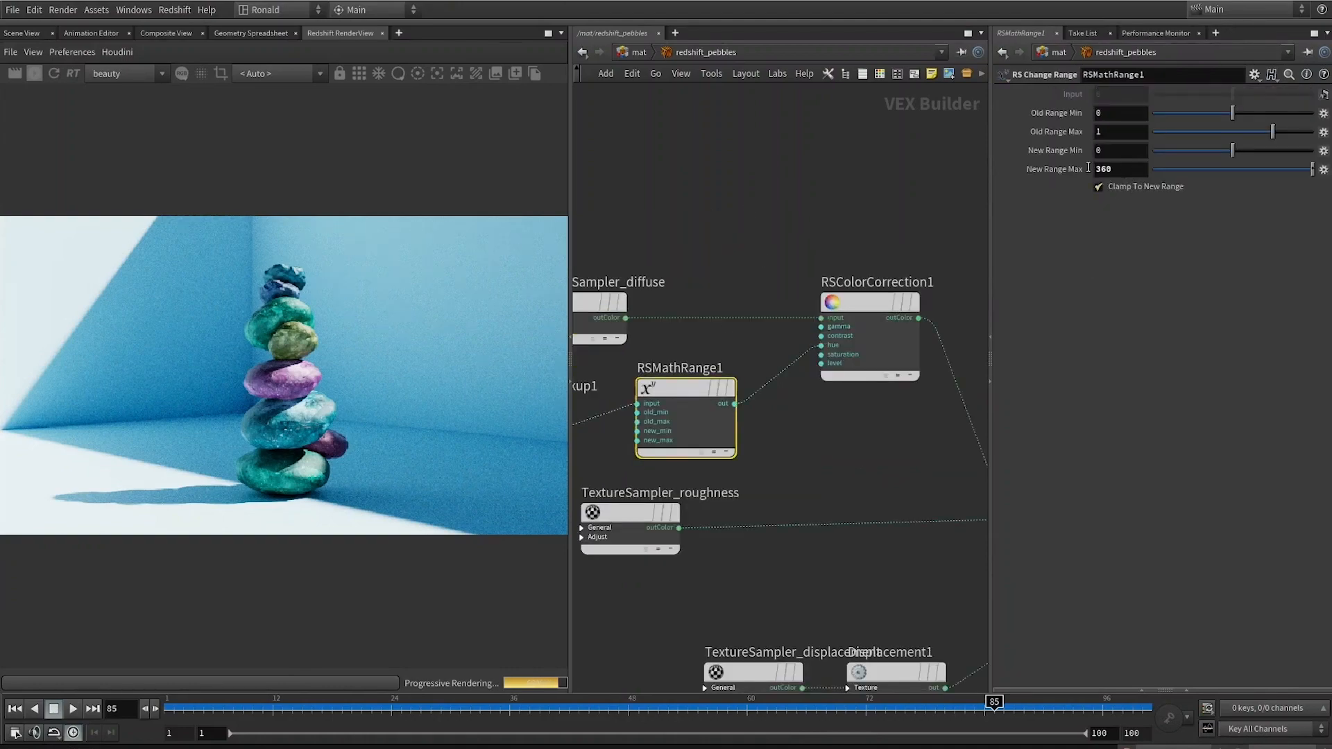
type("32")
left_click(1120, 150)
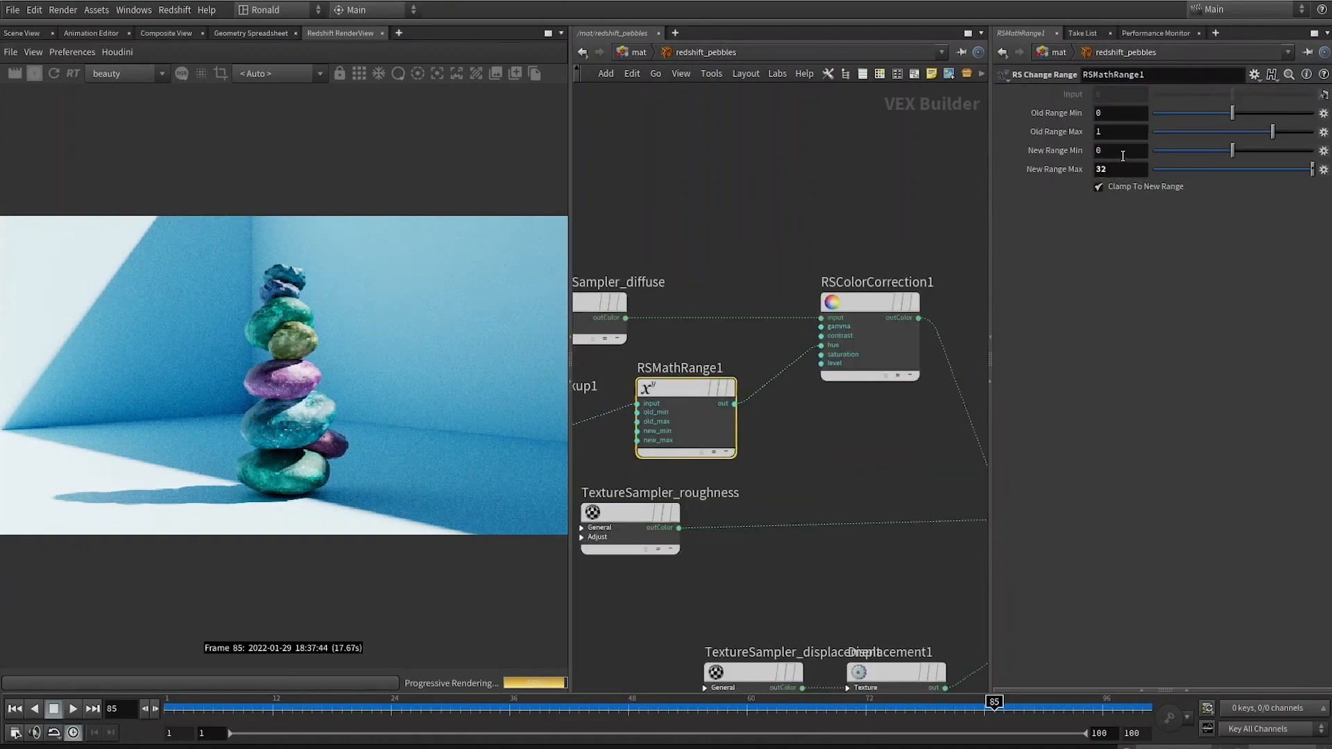
type("-32")
key("Return")
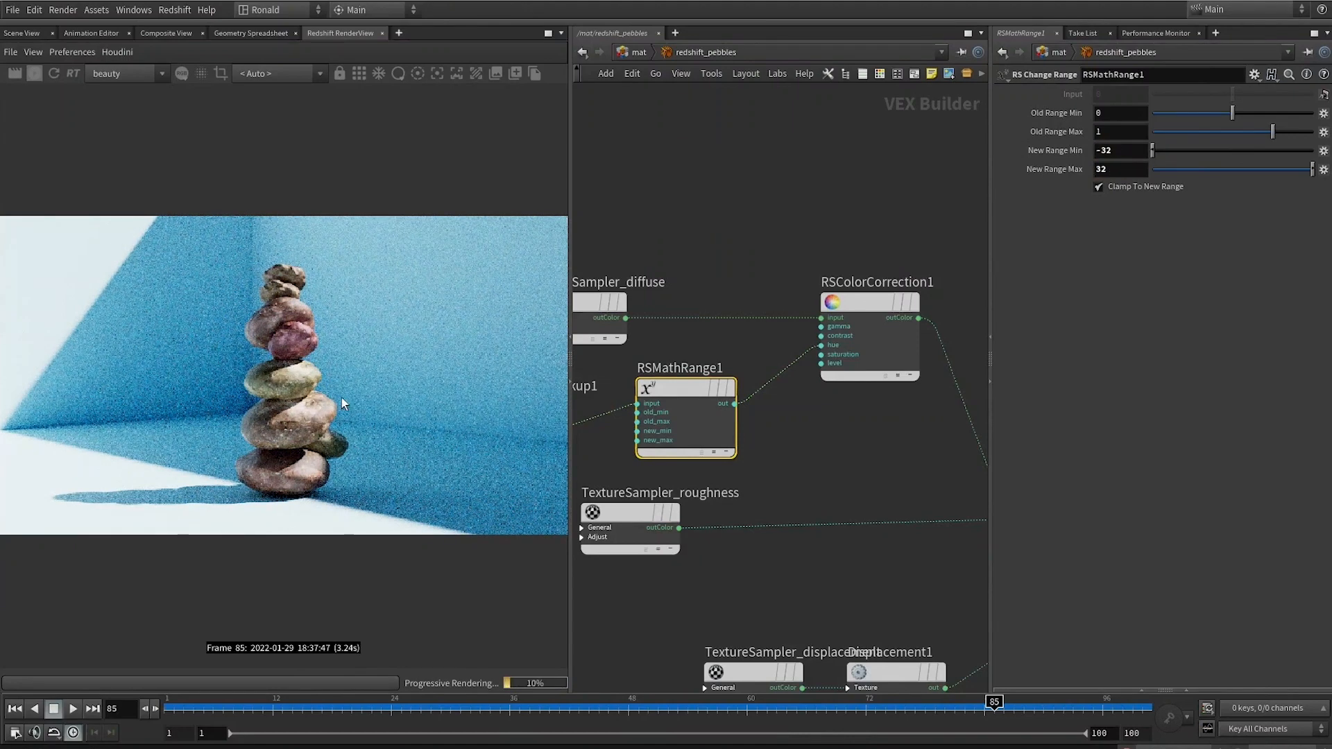
Move TextureSampler_roughness aside, duplicate RSMathRange1 below itself, and connect the copy to the saturation input of RSColorCorrection1
middle_click_drag(956, 447, 983, 416)
scroll(971, 416, "down", 1)
left_click_drag(714, 480, 856, 474)
left_click_drag(755, 387, 748, 484, "alt")
left_click(797, 473)
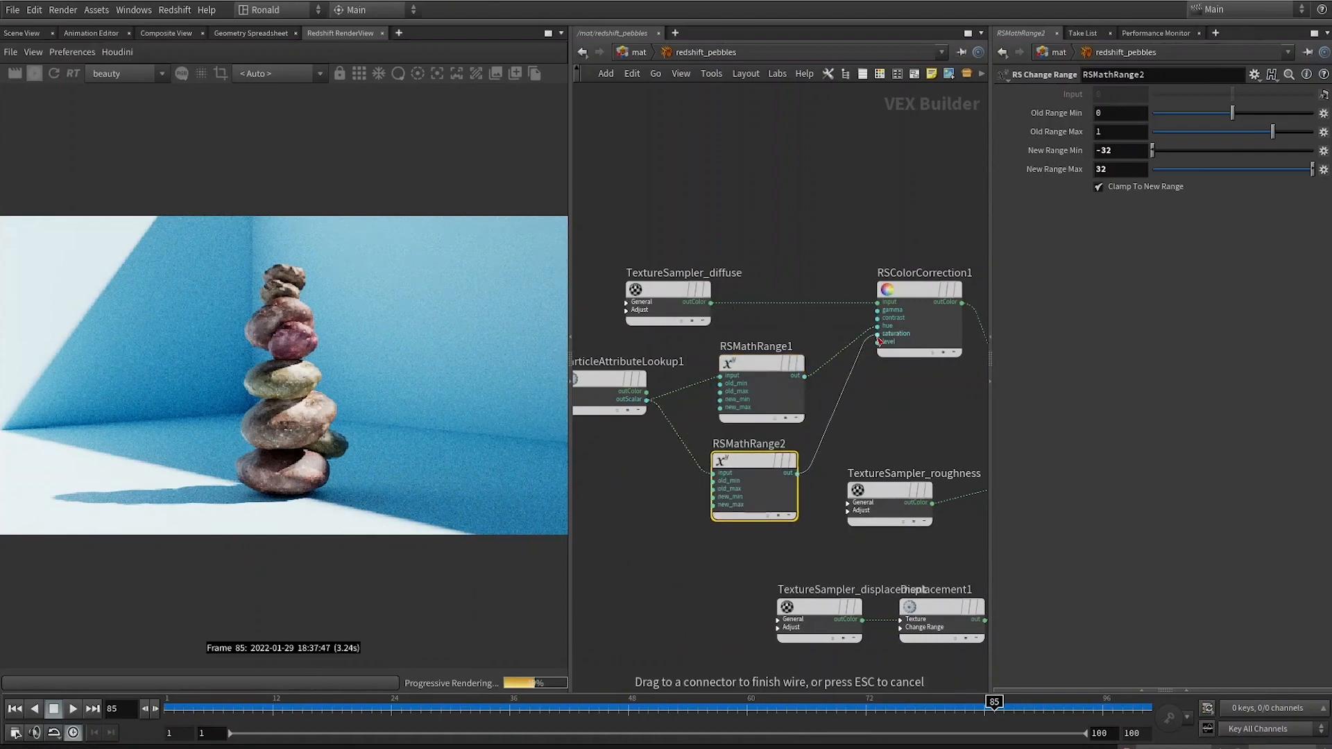
left_click(878, 341)
Remap RSMathRange2 from an old range of 0.4 to 0.5 to a new range of 0.5 to 1
type("1")
key("Return")
left_click_drag(1118, 152, 1034, 164)
type("1")
key("Return")
type(".5")
key("Return")
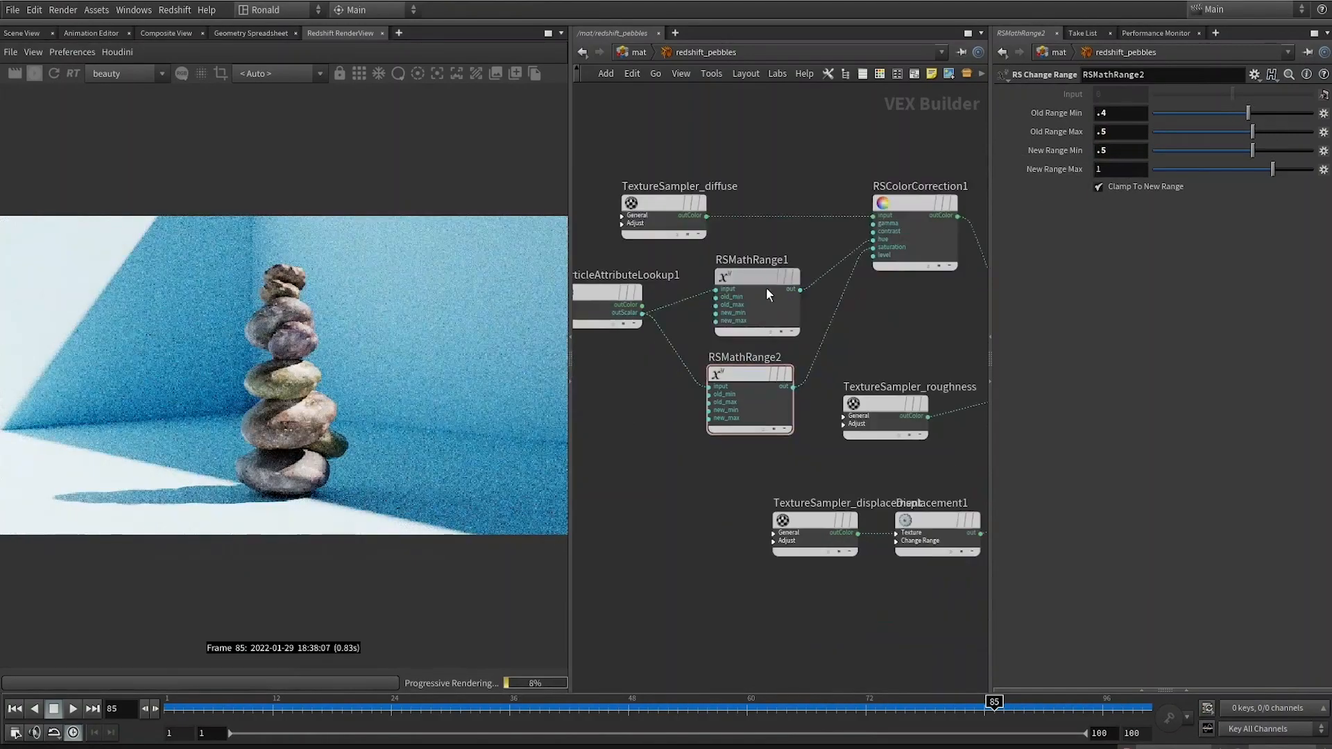
Set the Level Scale of RSColorCorrection1 to 2.5
left_click(766, 288)
middle_click_drag(902, 413, 920, 455)
left_click(932, 278)
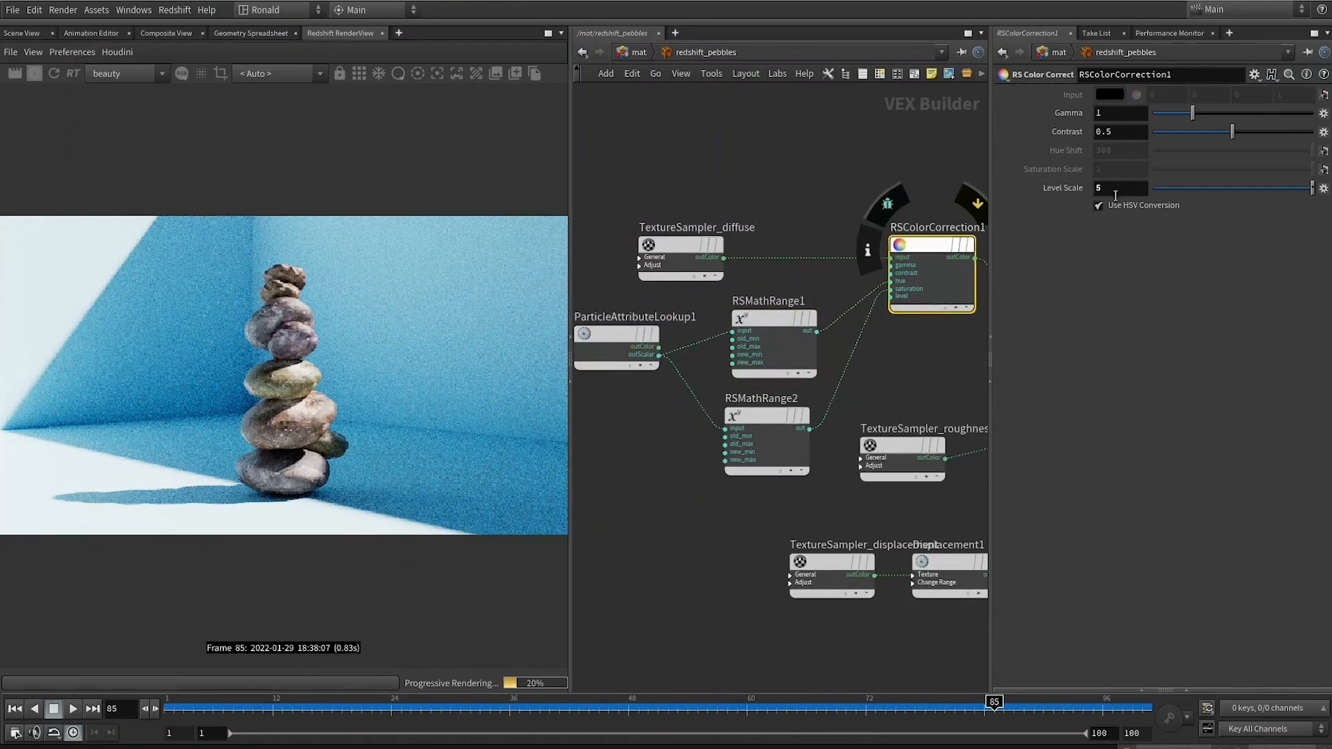
type("2.5.")
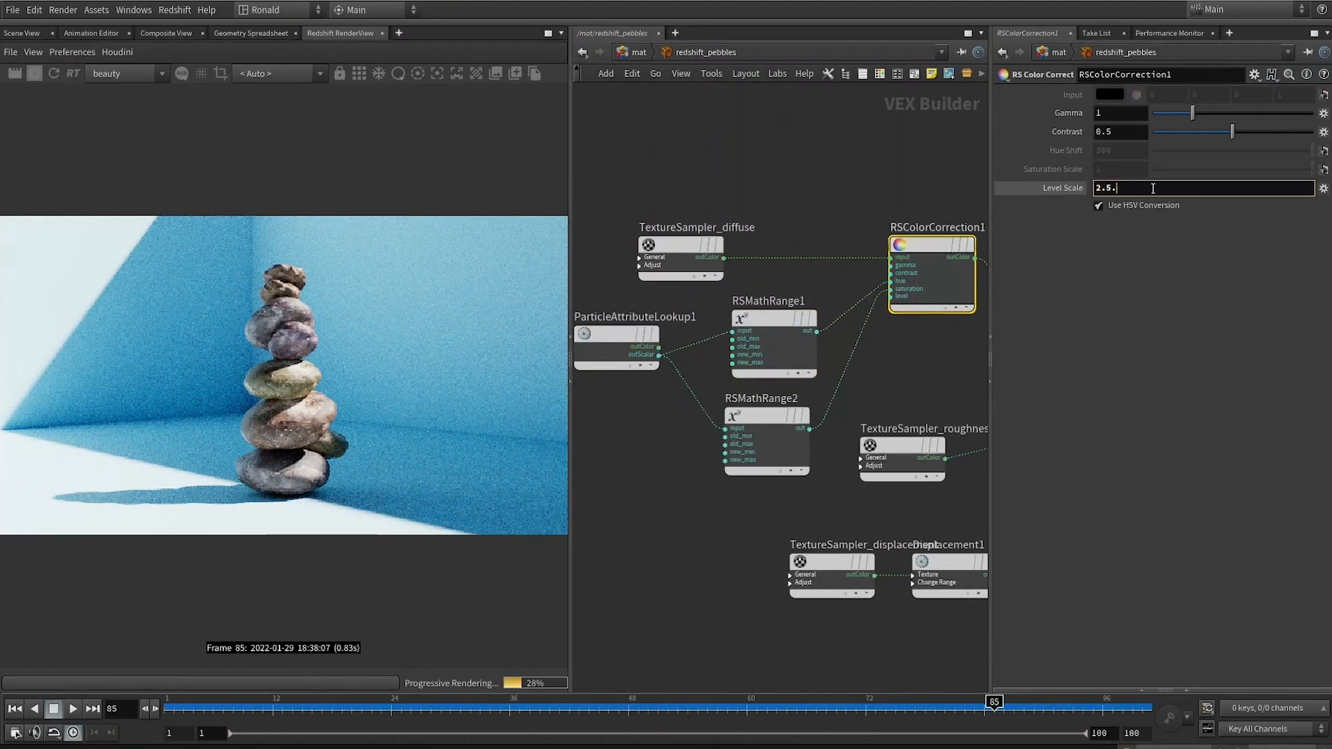
key("Return")
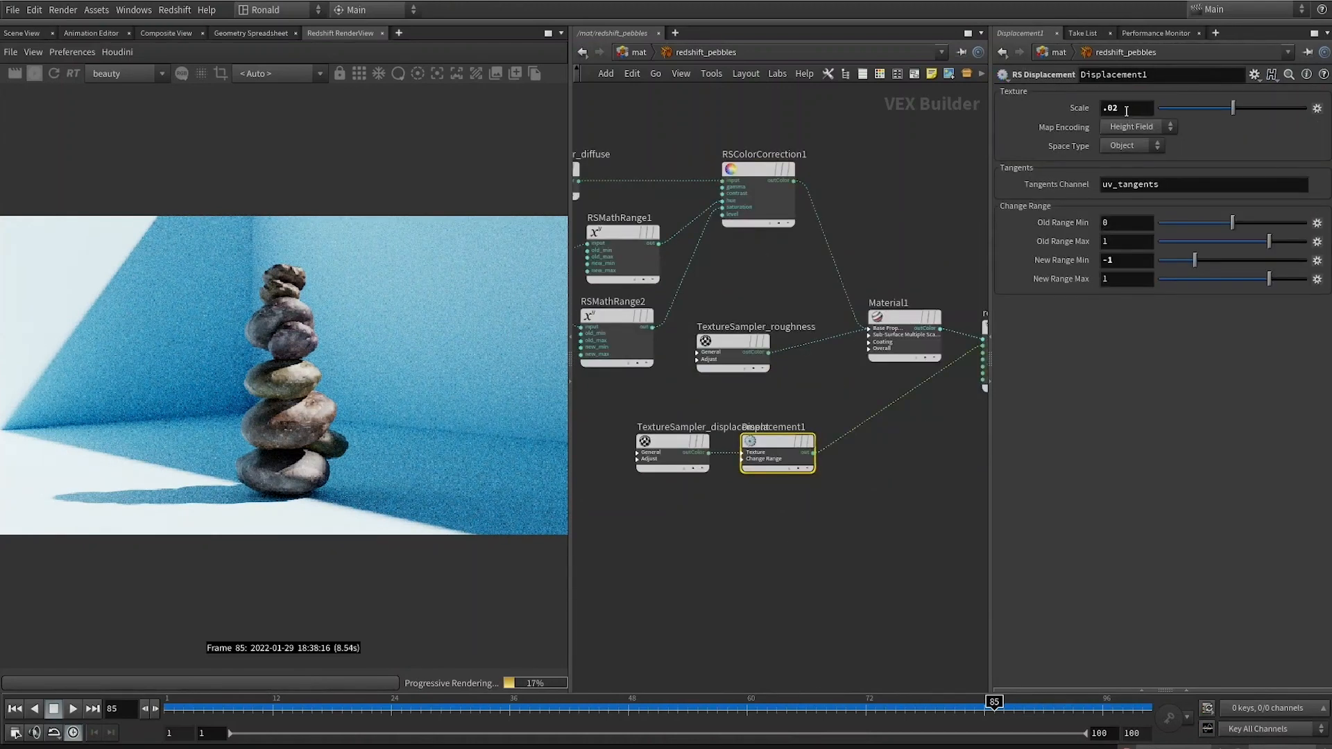
Set the Scale of Displacement1 to 0.025
left_click_drag(1126, 113, 1042, 131)
type(".05")
key("Return")
type("5")
key("Return")
scroll(820, 392, "up", 3)
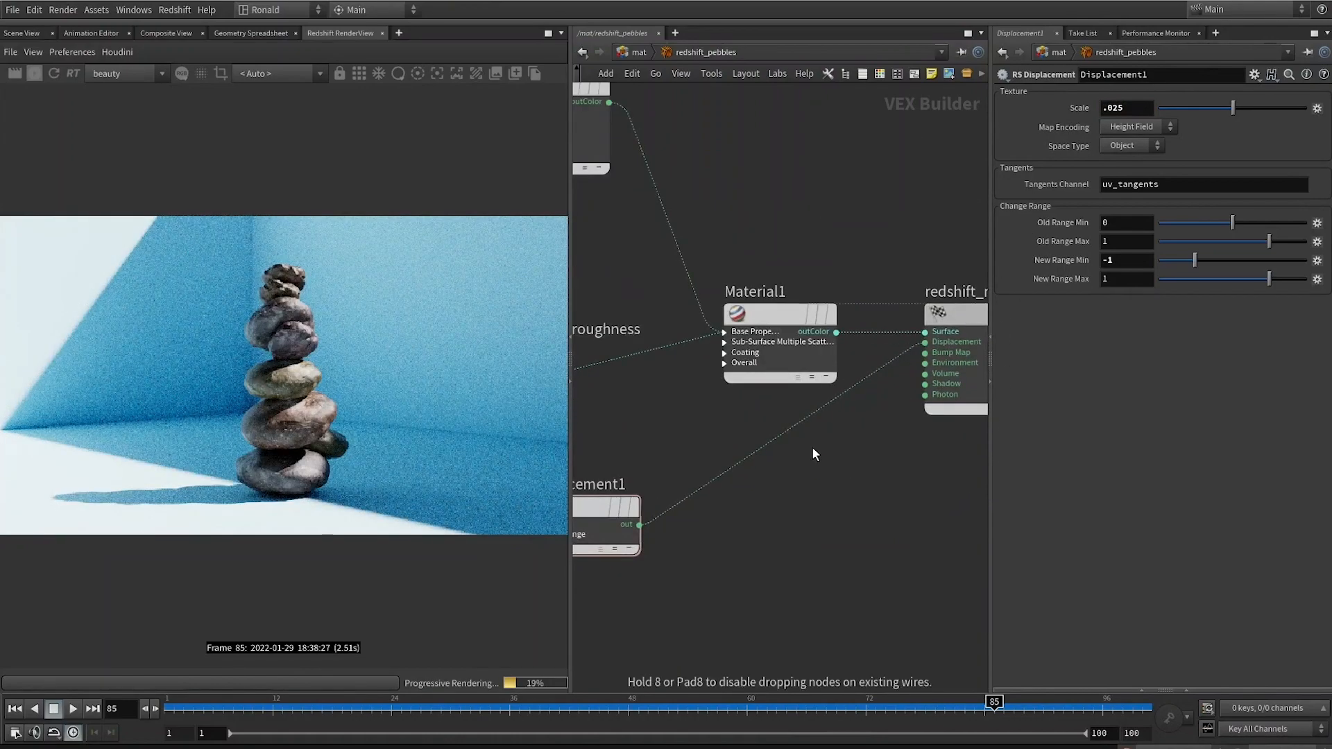
Move Material1 and TextureSampler_roughness higher in the network, aligning the sampler directly beneath RSColorCorrection1
scroll(875, 389, "down", 3)
mouse_move(766, 365)
middle_mouse_down()
mouse_move(893, 410)
mouse_move(749, 368)
middle_mouse_up()
scroll(747, 373, "up", 2)
middle_click_drag(748, 374, 799, 328)
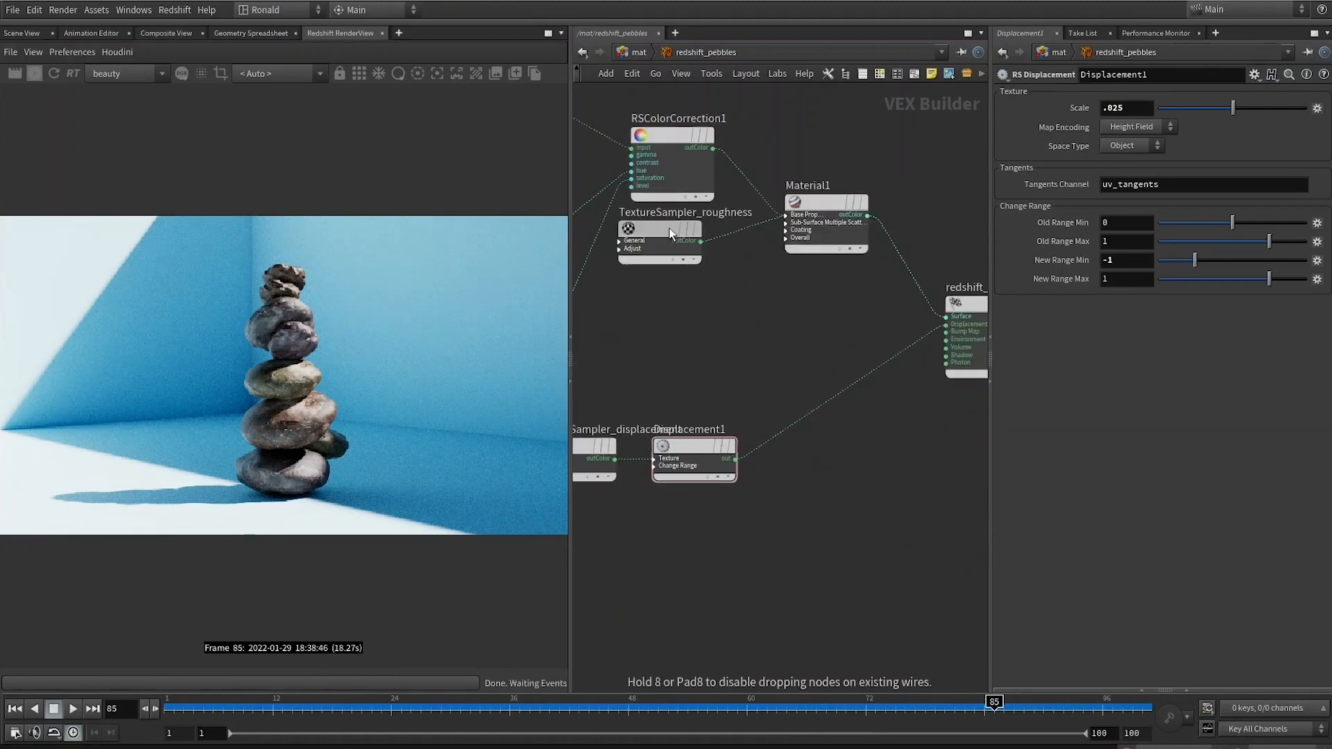
left_click_drag(668, 227, 692, 232)
Add a second RS Material node below Material1
key("Tab")
type("materia")
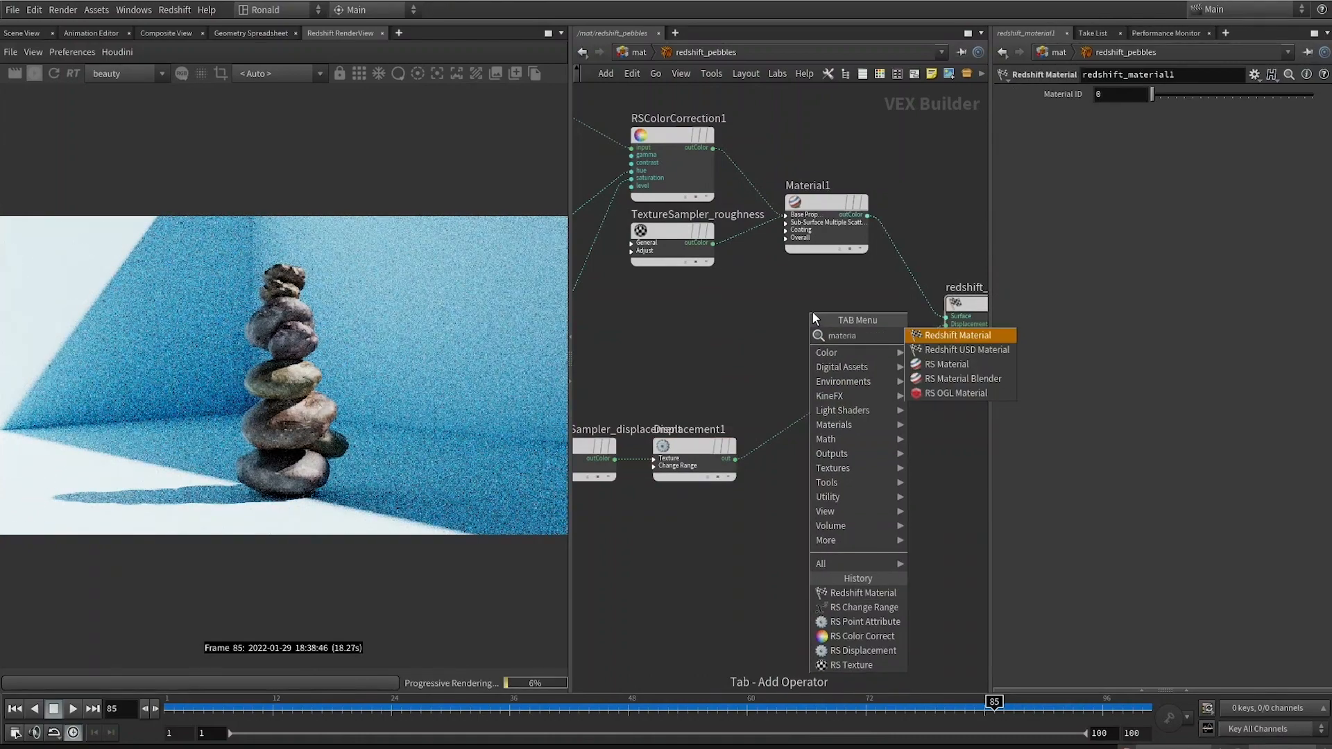
key("Down")
key("Down")
key("Down")
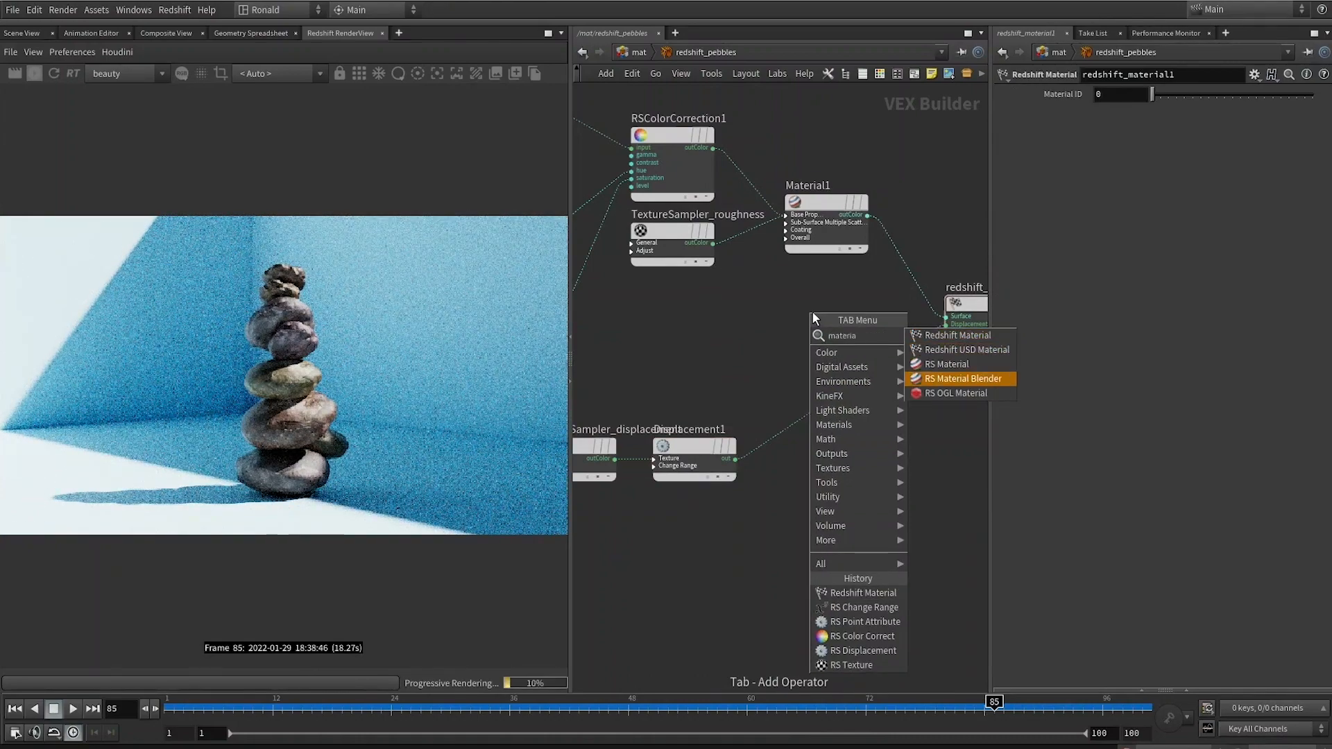
key("Up")
key("Return")
left_click(812, 312)
Apply the Iron preset to Material2 and connect its output to the Surface input of redshift_material1
left_click(1121, 113)
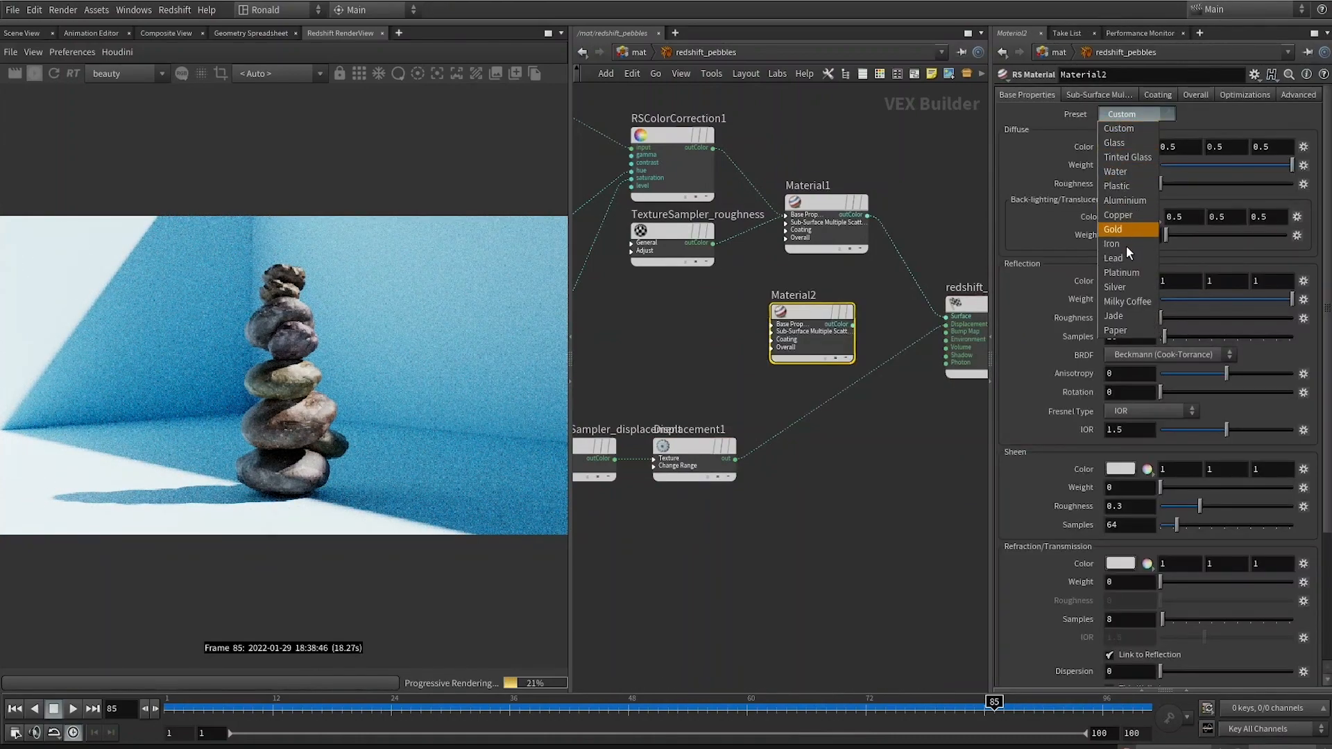
left_click(1122, 276)
left_click(1135, 115)
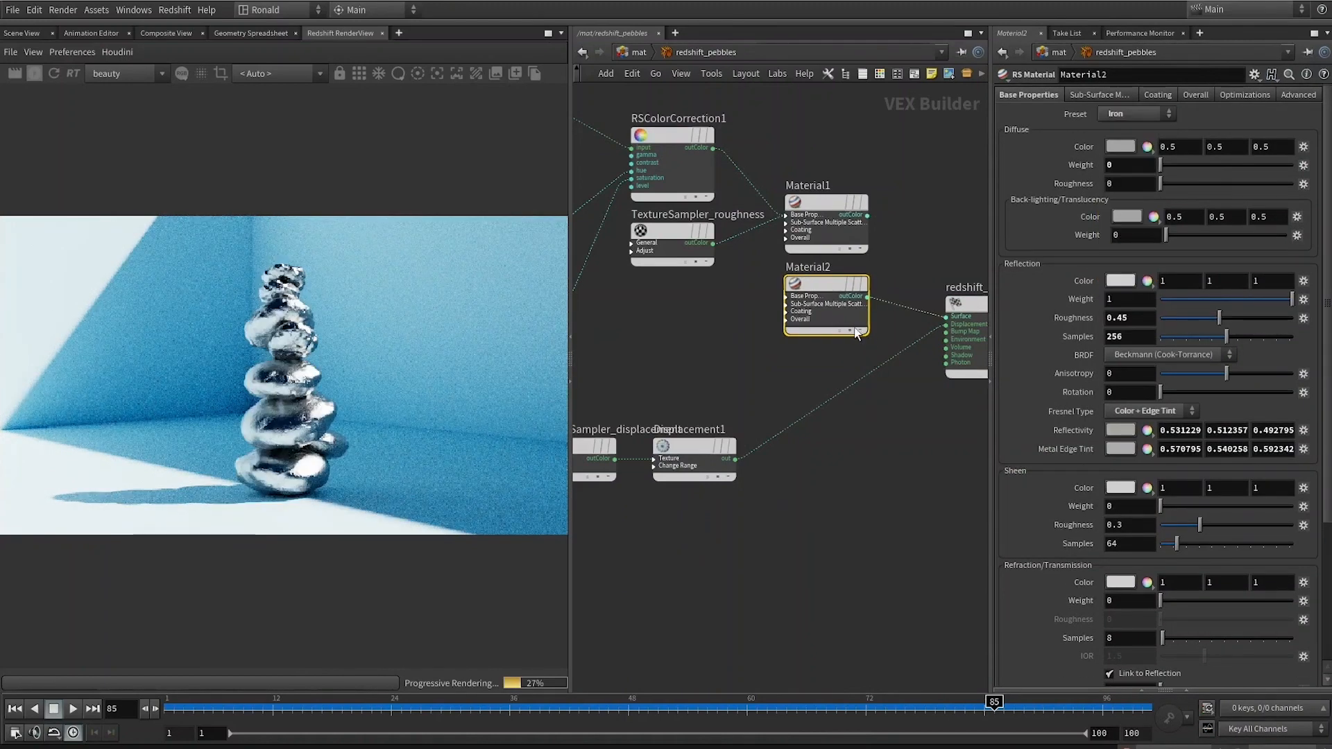
mouse_move(826, 281)
left_mouse_down()
mouse_move(763, 293)
mouse_move(826, 301)
left_mouse_up()
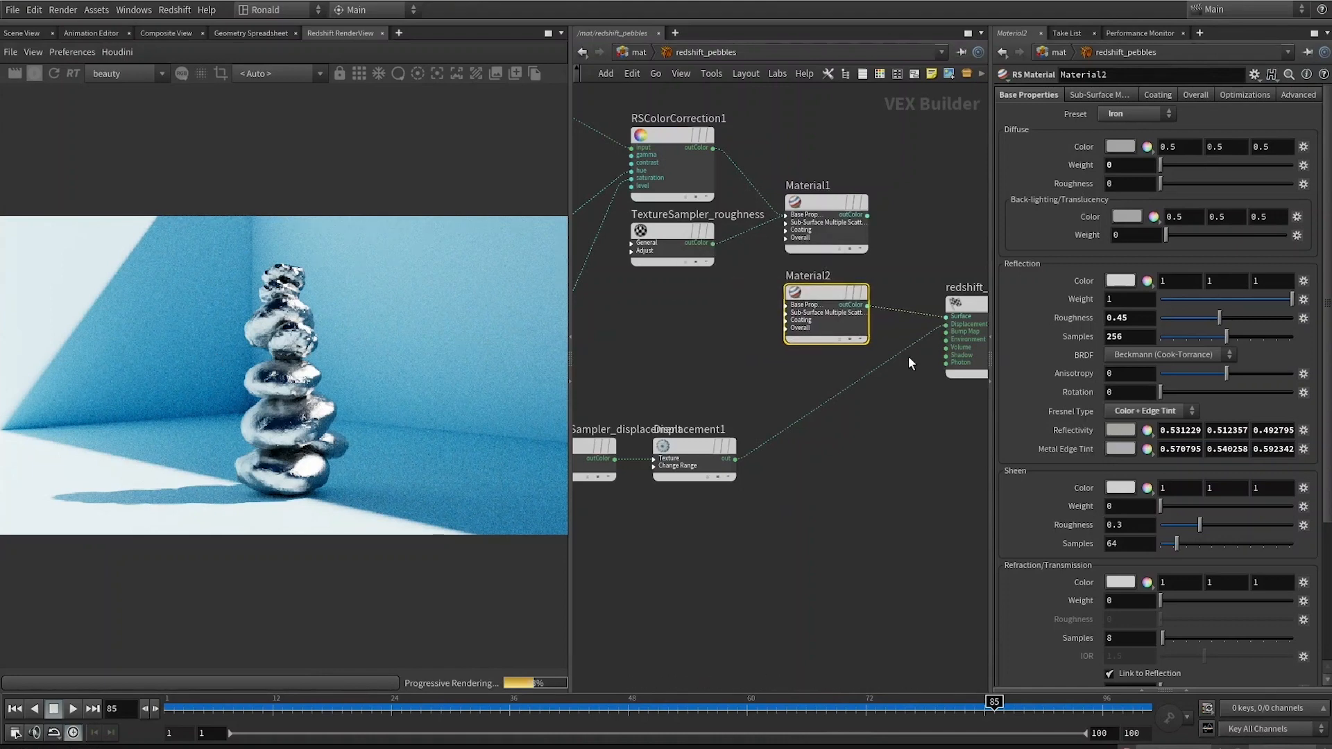
Move redshift_material1 further right and add an RS Material Blender node beside Material1 and Material2
middle_click_drag(703, 518, 534, 549)
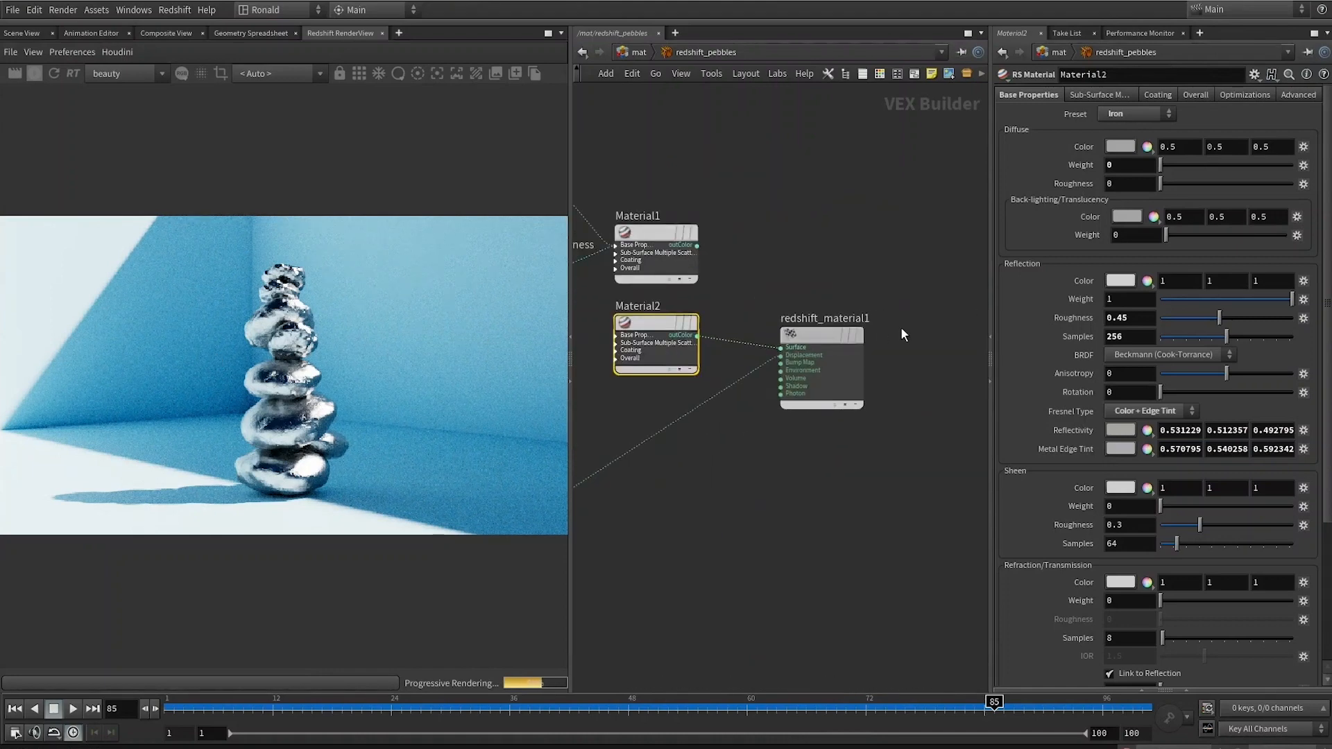
left_click_drag(850, 332, 960, 320)
key("Tab")
type("rsmb")
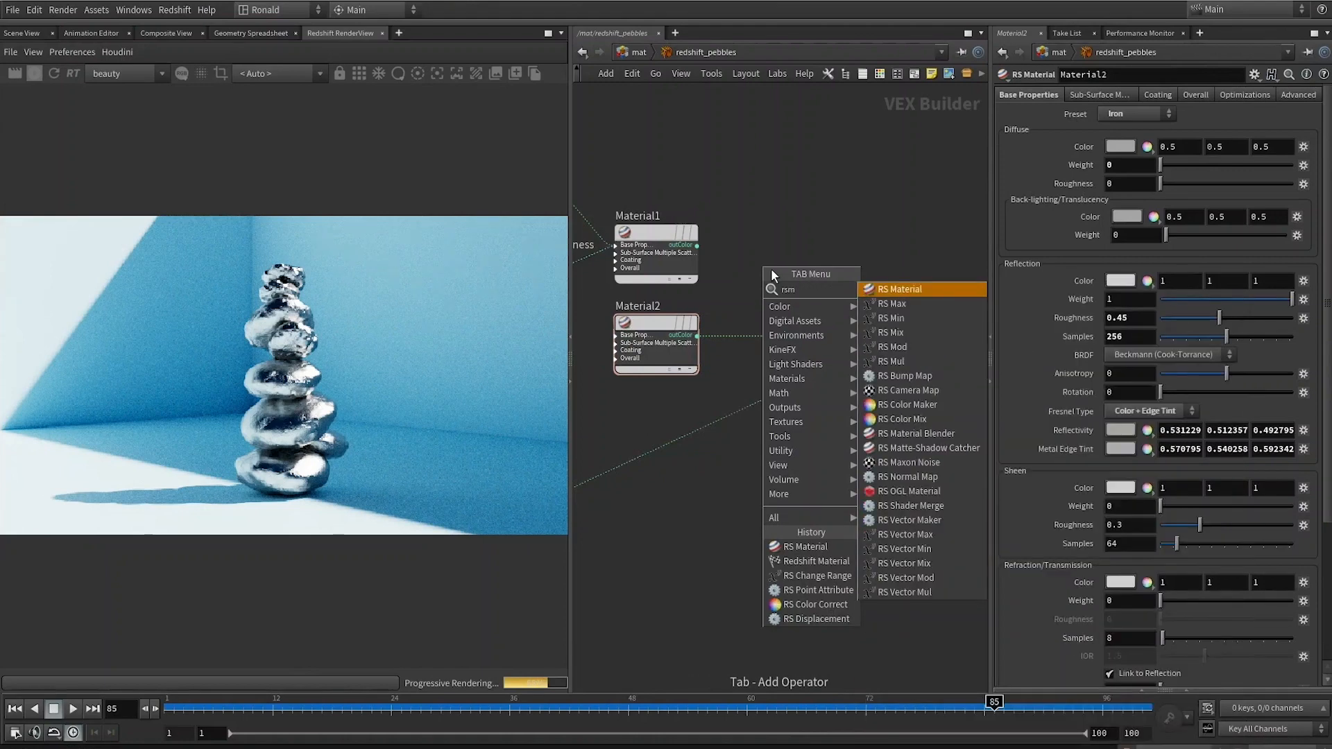
key("Return")
left_click(771, 270)
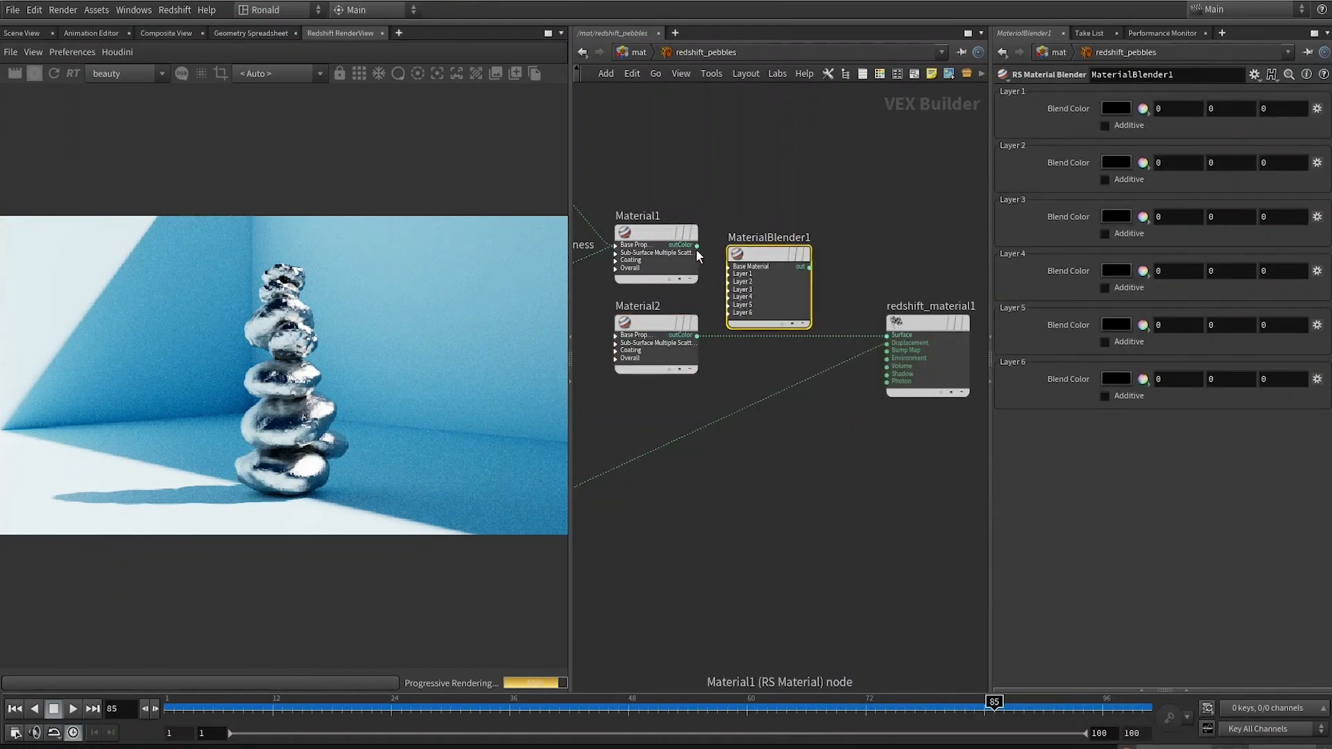
Connect Material1 to the blender's base color, Material2 to its Layer 1 color, and the blender output to Surface
left_click(695, 244)
left_click(728, 274)
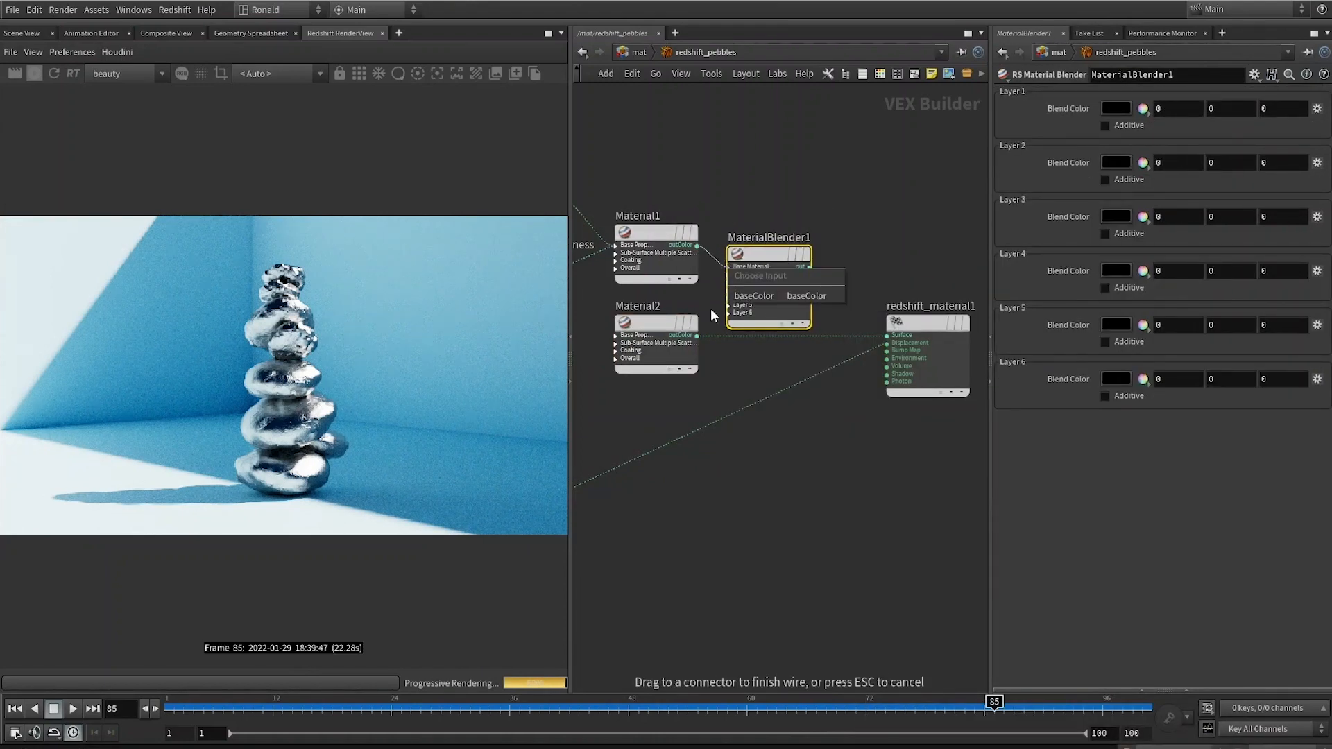
mouse_move(698, 333)
left_mouse_down()
mouse_move(722, 284)
mouse_move(685, 335)
left_mouse_up()
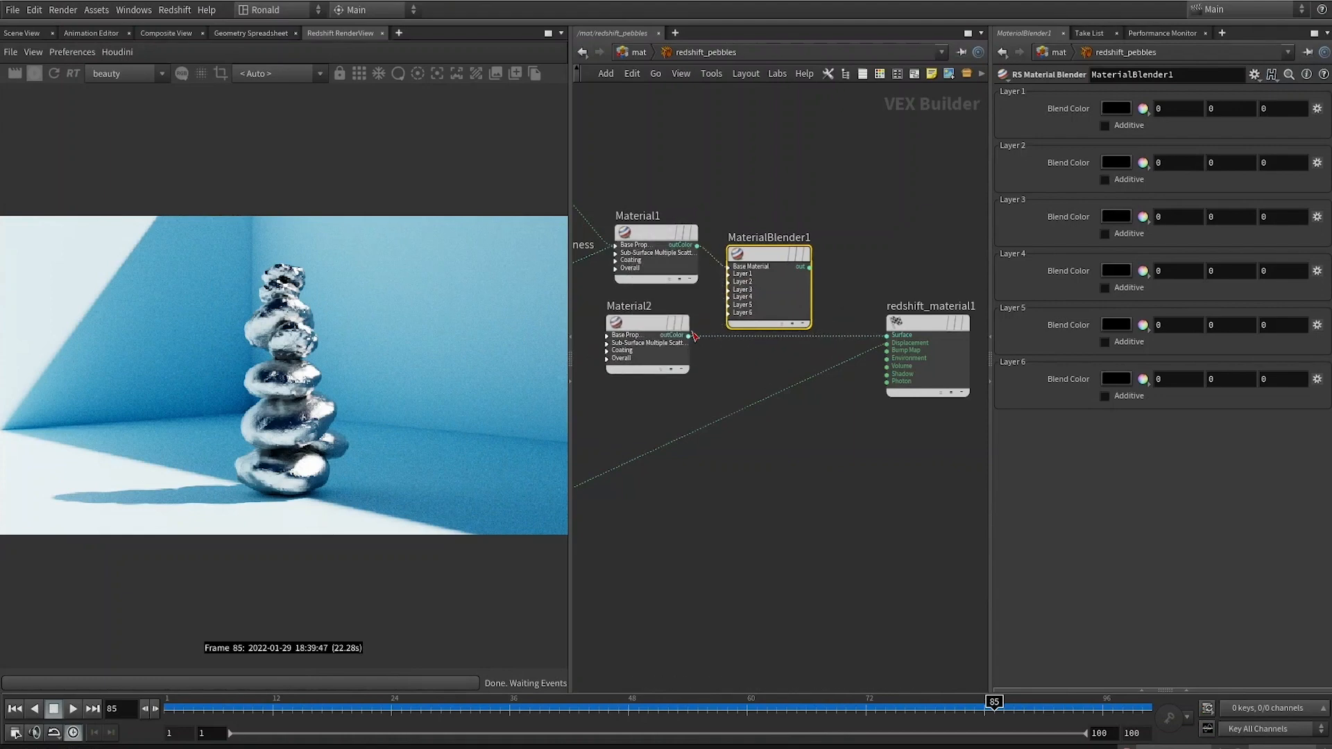
left_click(688, 336)
left_click(729, 276)
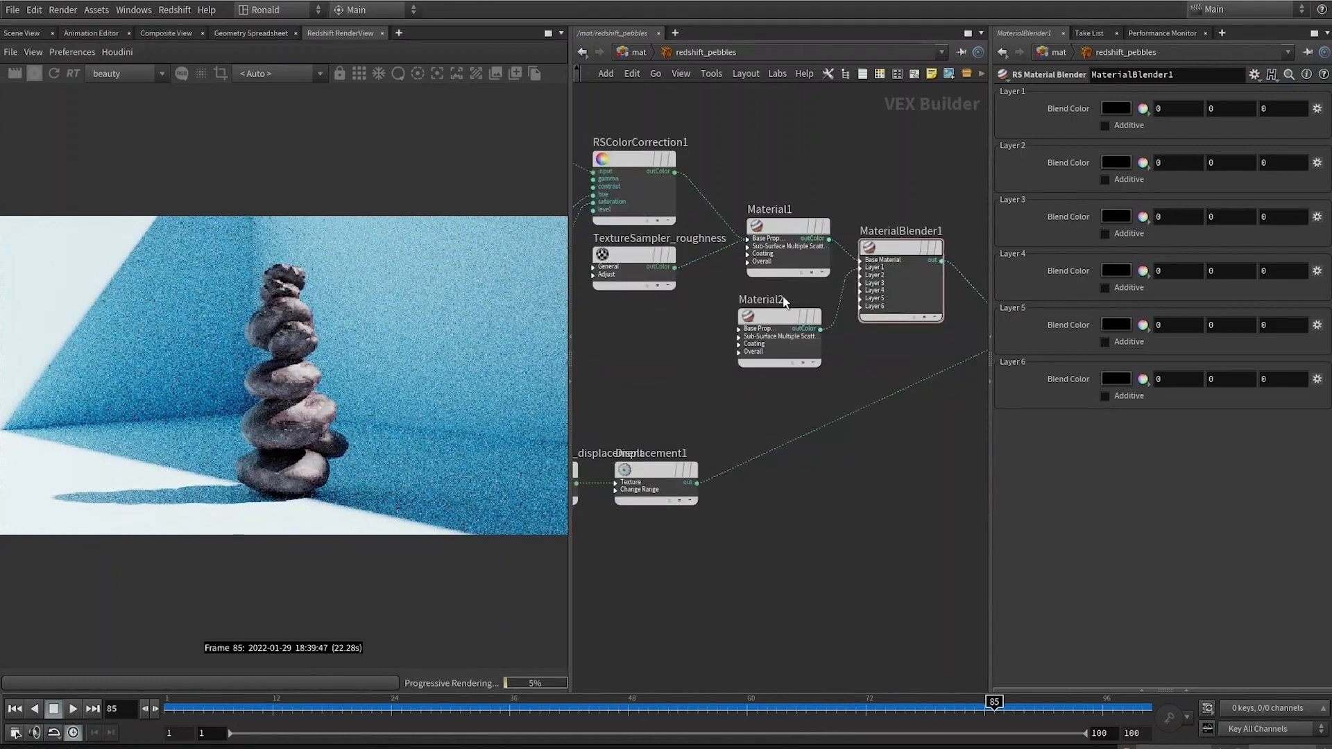
Expand MaterialBlender1's Layer 1 inputs and add an RS Ramp node driven by the particle attribute lookup's scalar output
middle_click_drag(783, 298, 800, 305)
left_click(877, 274)
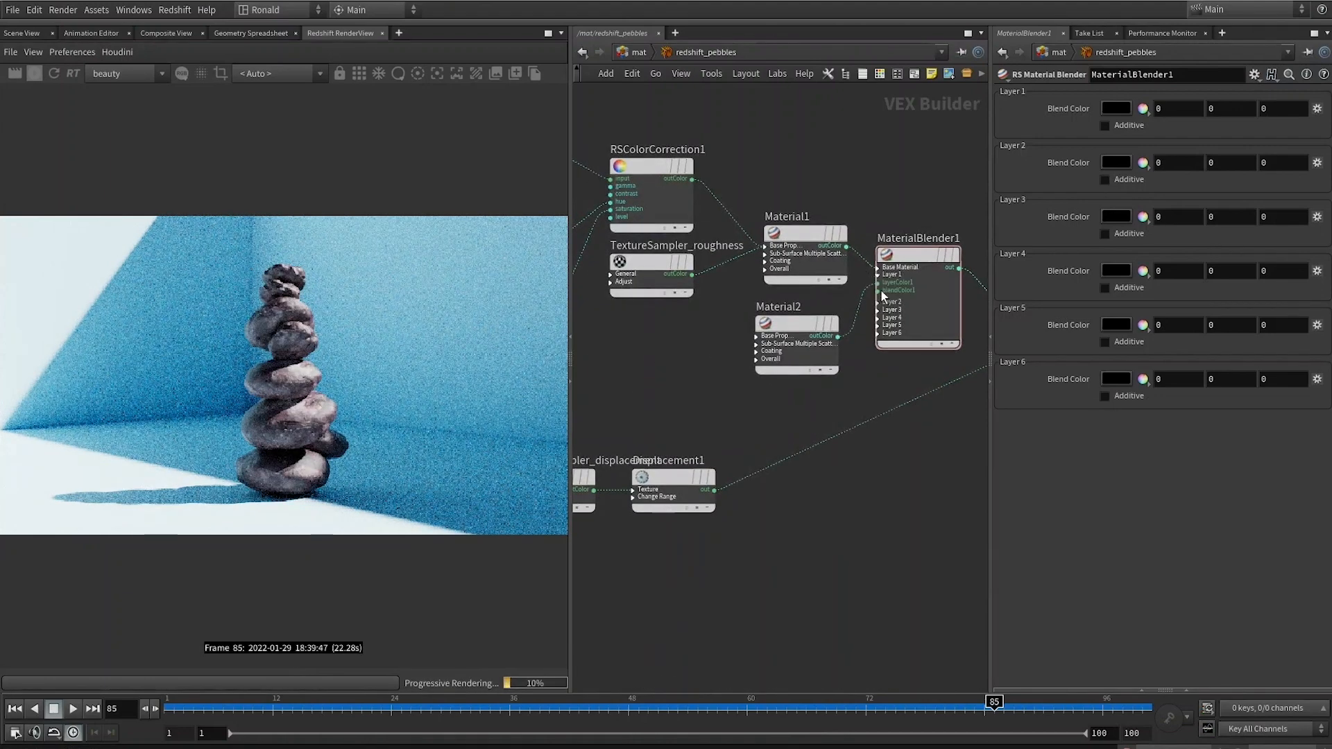
middle_click_drag(753, 394, 879, 377)
scroll(880, 376, "down", 3)
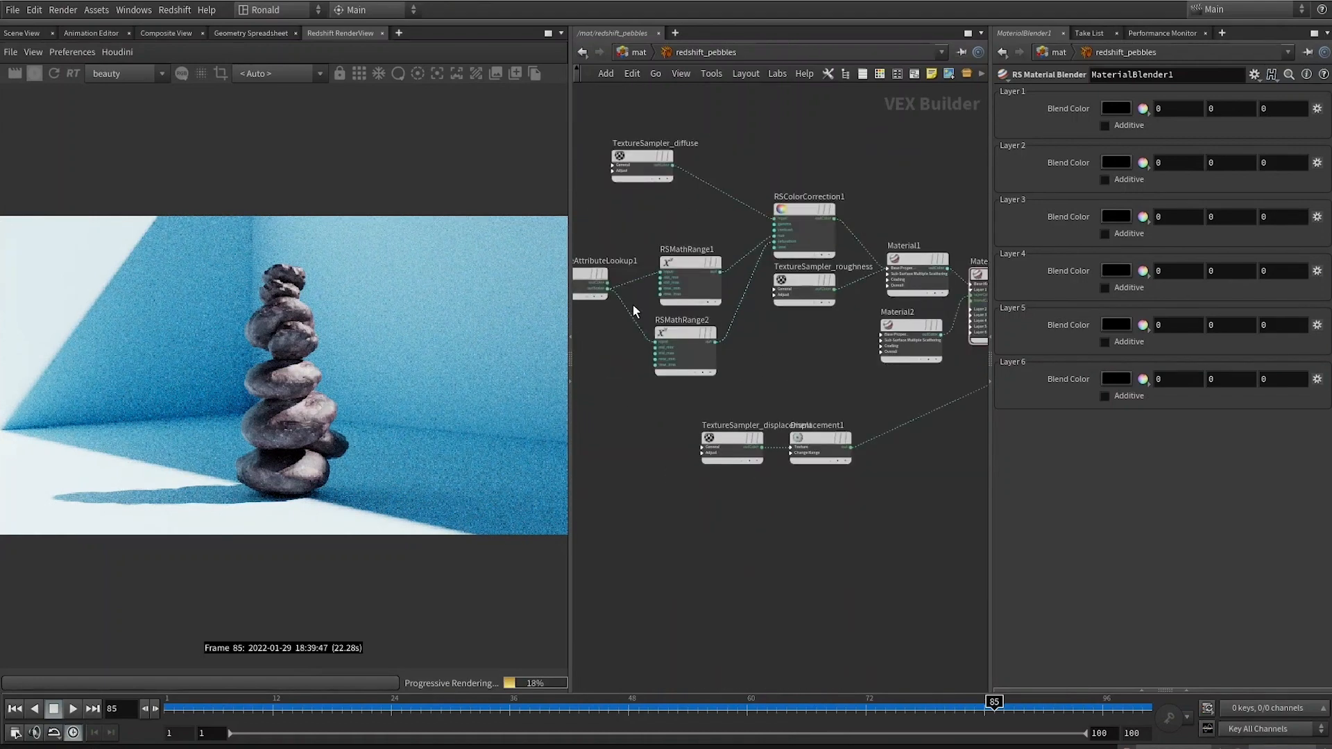
left_click(611, 286)
key("Tab")
type("ran")
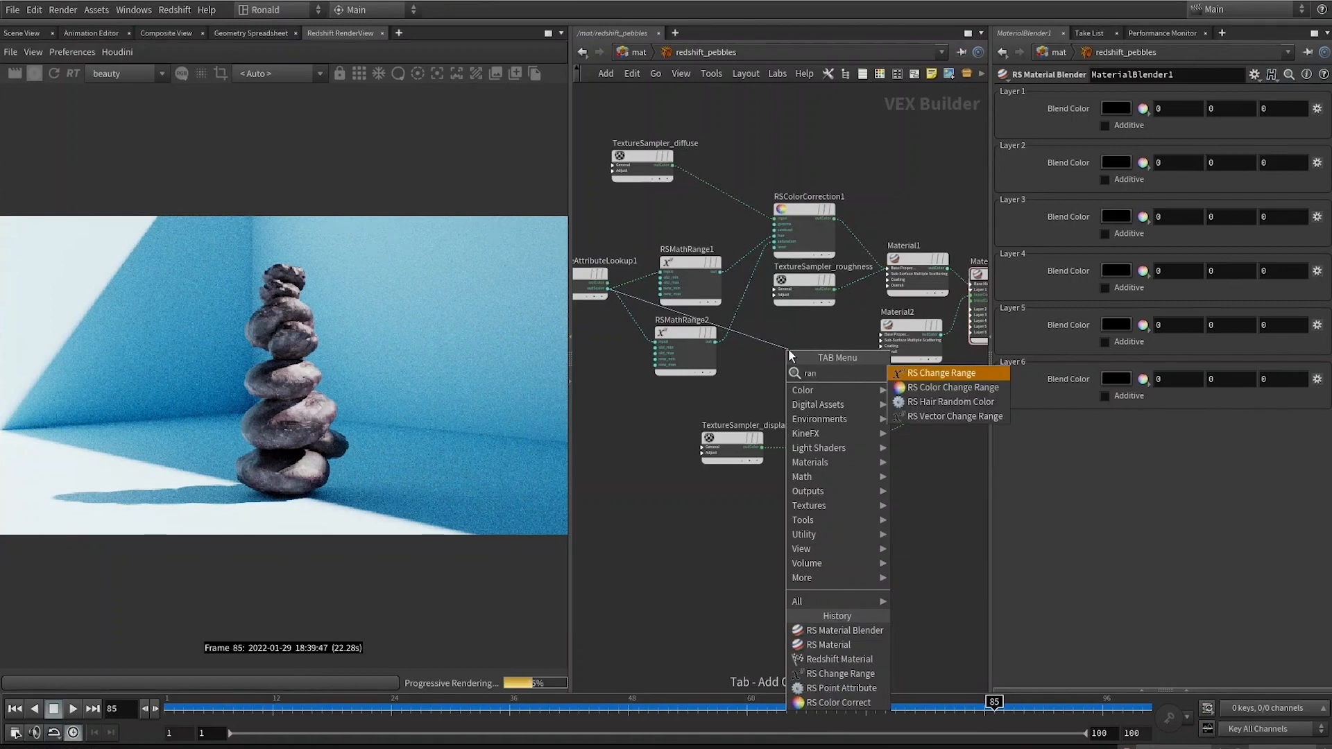
key("BackSpace")
type("m")
key("Return")
left_click(788, 350)
Connect RSRamp1's output to the Surface input of redshift_material1 to preview it
middle_click_drag(836, 387, 691, 396)
mouse_move(675, 375)
left_mouse_down()
mouse_move(805, 364)
mouse_move(688, 368)
left_mouse_up()
left_click(691, 372)
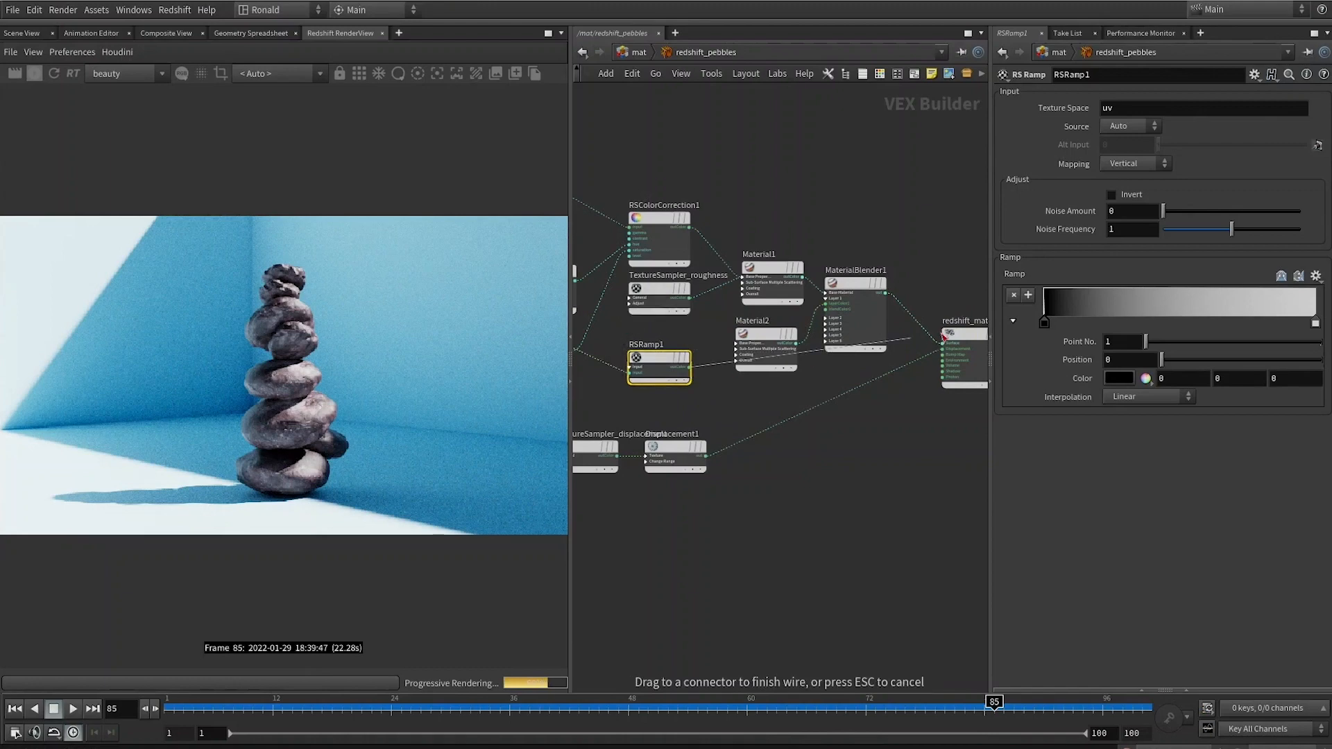
left_click(945, 348)
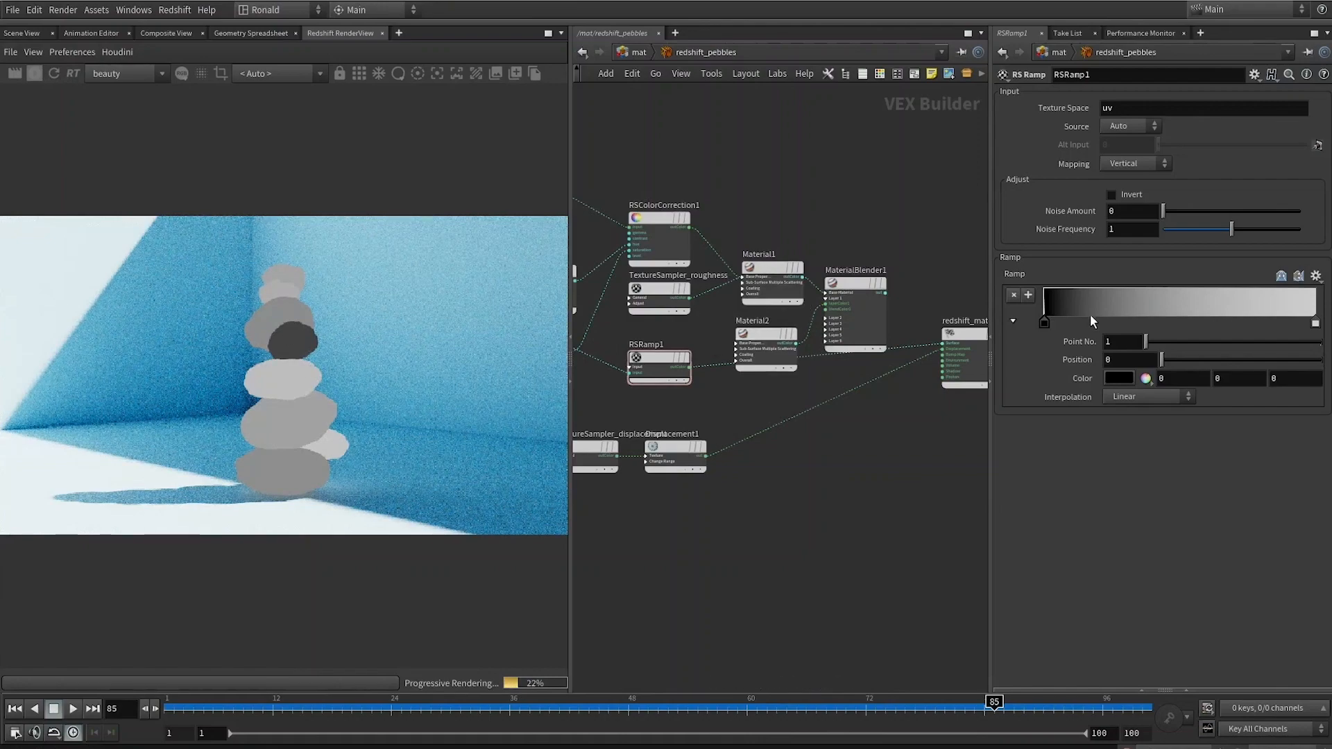
Tighten RSRamp1 into a hard black-to-white transition with the black point at 0.49 and the white point at 0.51
left_click_drag(1046, 324, 1056, 325)
left_click_drag(1173, 324, 1170, 322)
left_click_drag(1315, 323, 1184, 323)
left_click_drag(1170, 323, 1182, 325)
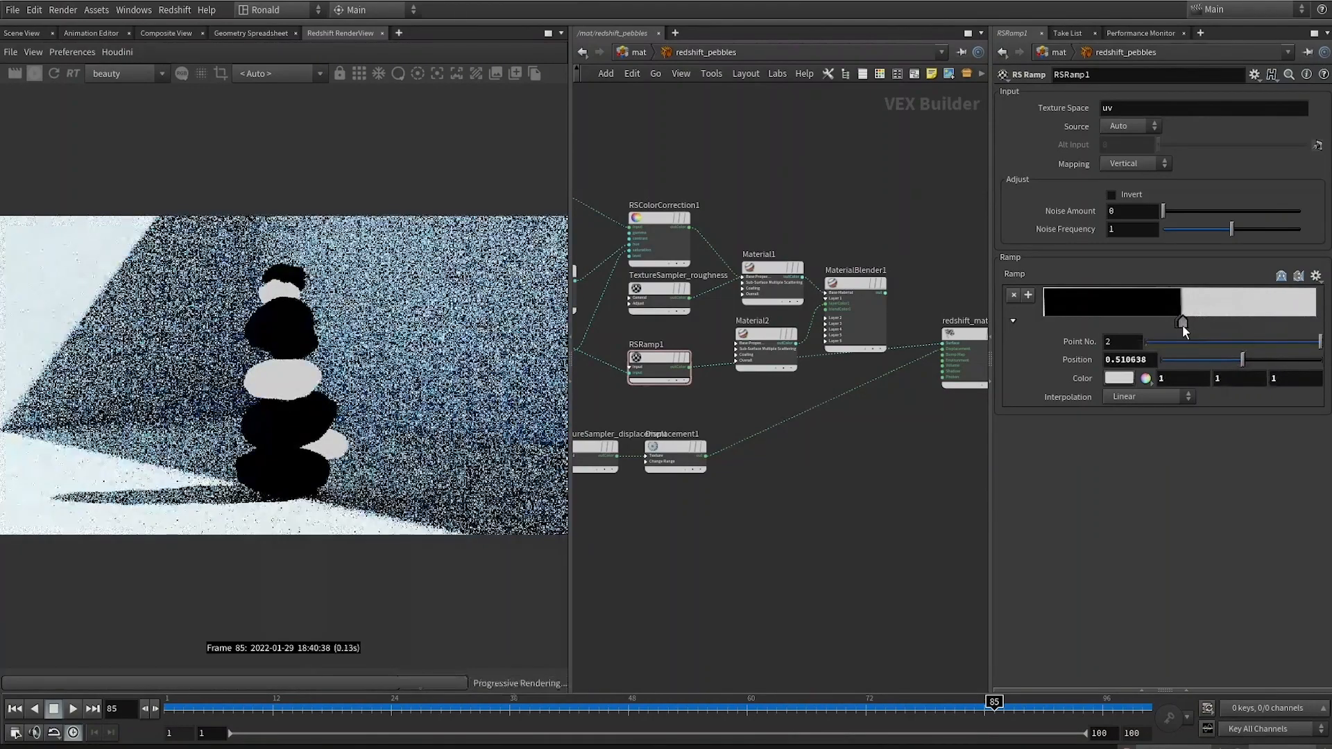
double_click(1146, 359)
type(".51")
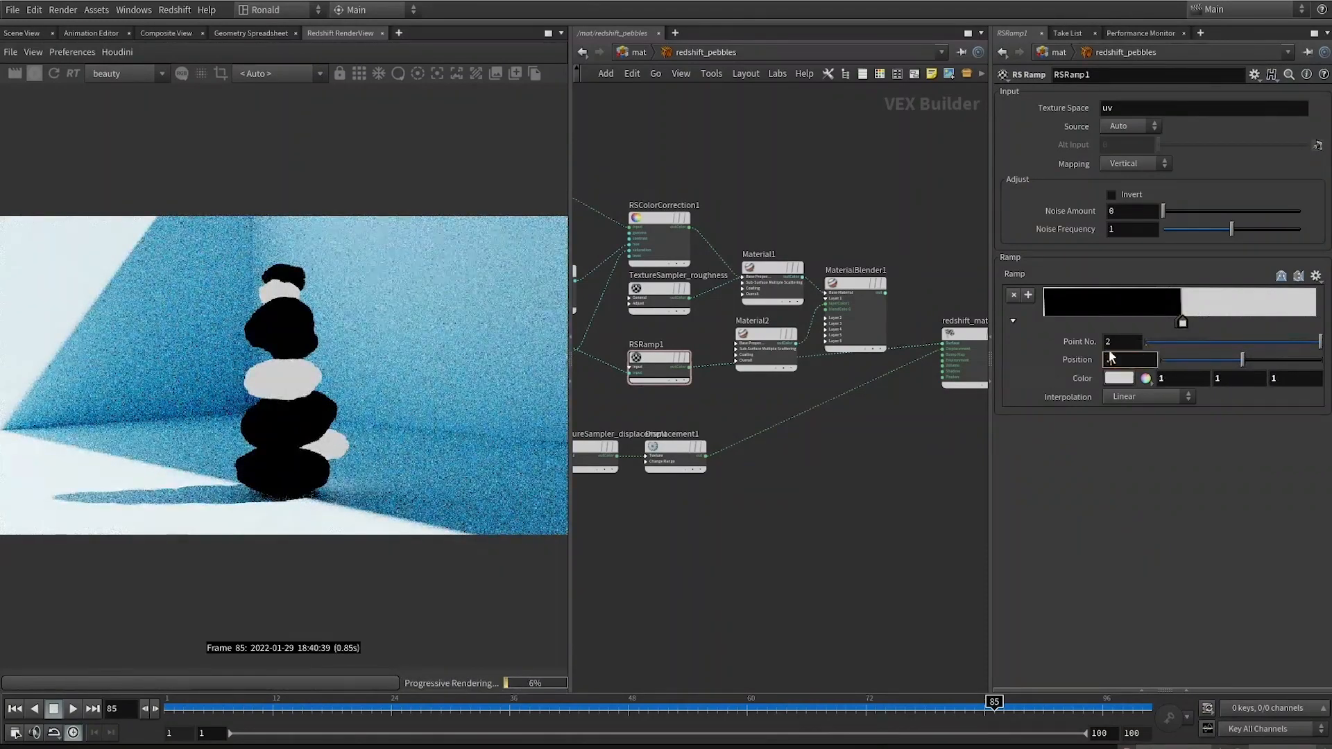
key("Return")
left_click(1179, 325)
double_click(1116, 360)
type(".49")
key("Return")
Set RSRamp1's Noise Amount to 1 and Noise Frequency to 0.77
left_click_drag(1172, 214, 1259, 206)
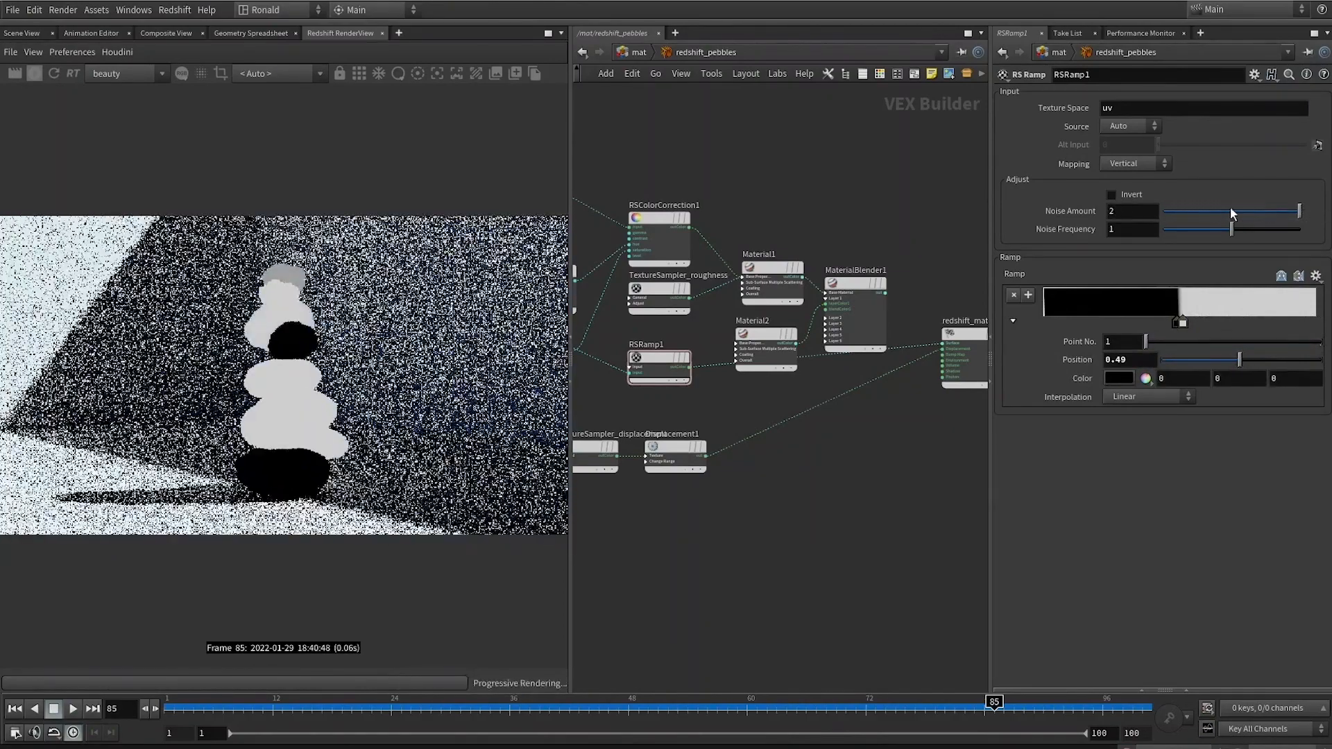
left_click_drag(1166, 214, 1217, 231)
key("Return")
Reconnect MaterialBlender1's output to Surface and connect RSRamp1's output to the blender's Layer 1 blend color
scroll(916, 444, "up", 2)
left_click_drag(844, 246, 921, 314)
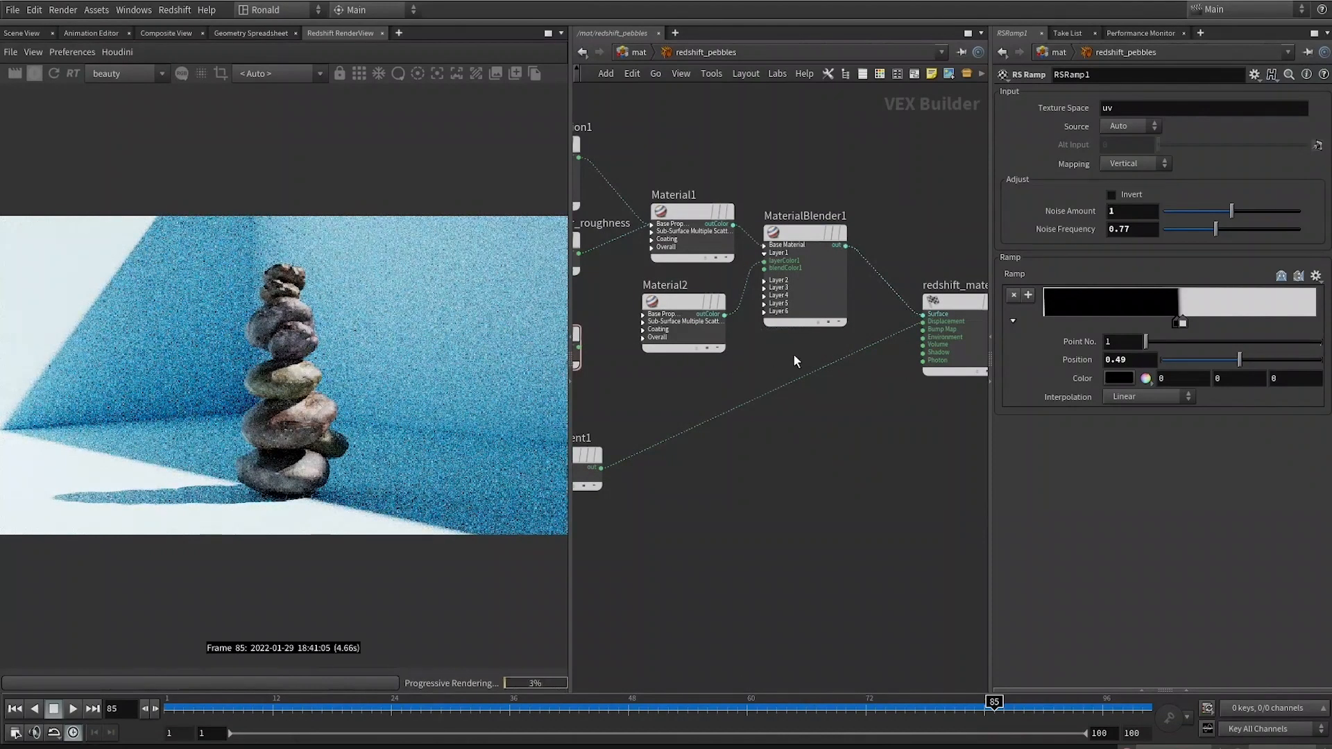
middle_click_drag(661, 383, 772, 417)
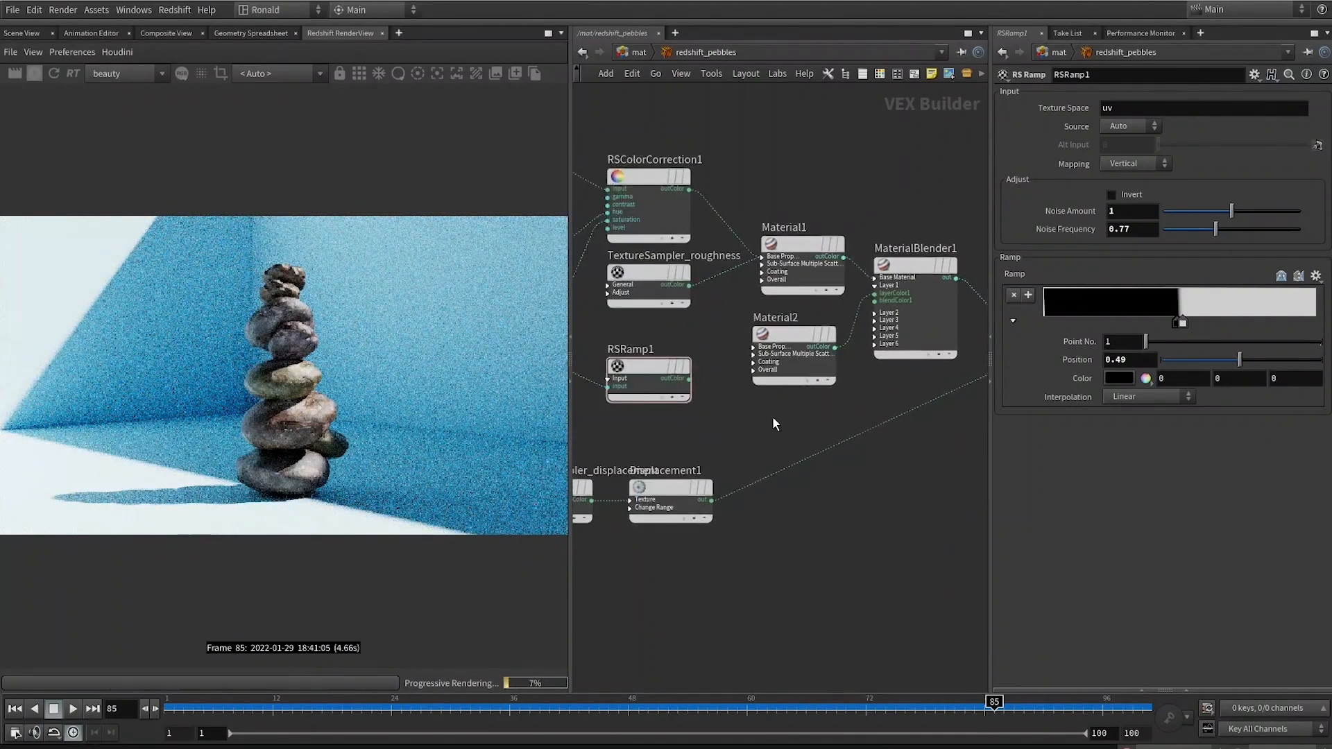
left_click(49, 74)
middle_click_drag(697, 374, 679, 390)
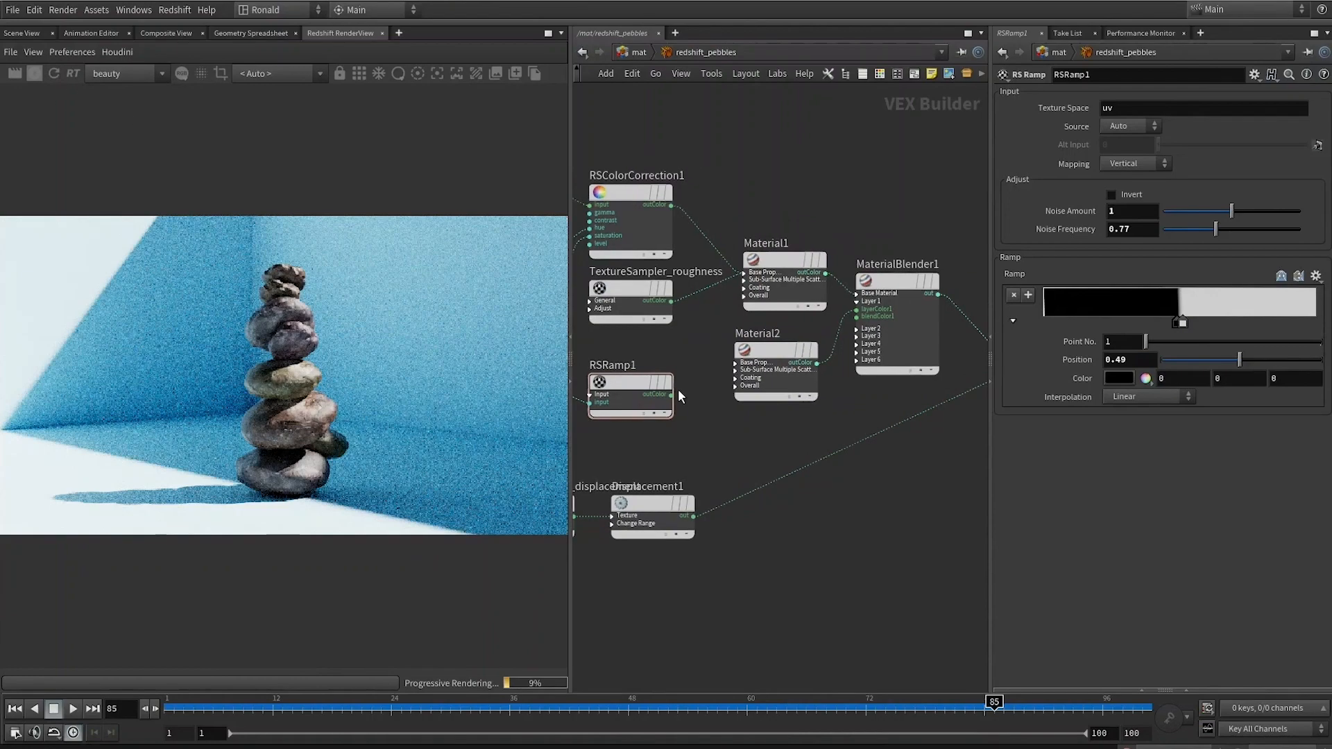
left_click_drag(669, 389, 696, 404)
left_click(860, 321)
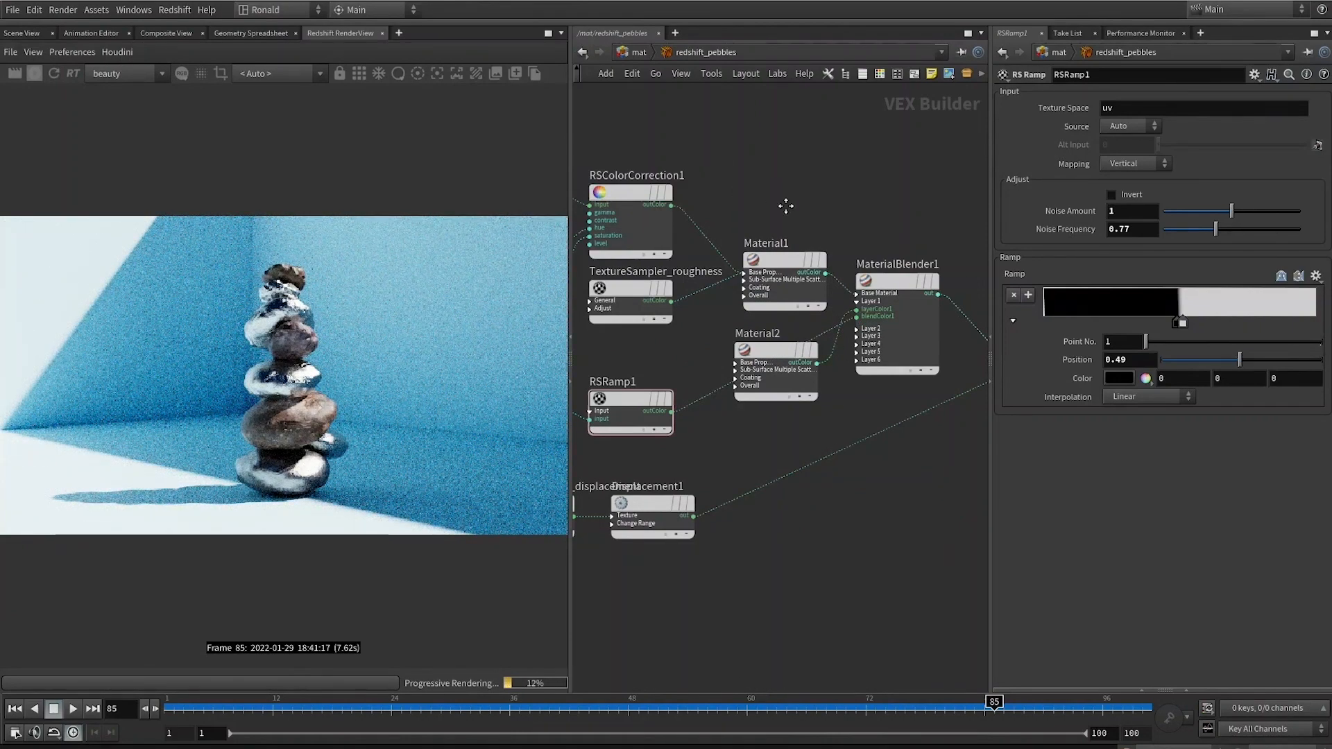
Tidy the node graph by moving RSColorCorrection1 up and stacking RSMathRange1 and RSMathRange2 below the diffuse texture sampler
middle_click_drag(759, 198, 922, 280)
middle_click_drag(719, 168, 777, 287)
left_click_drag(837, 398, 835, 339)
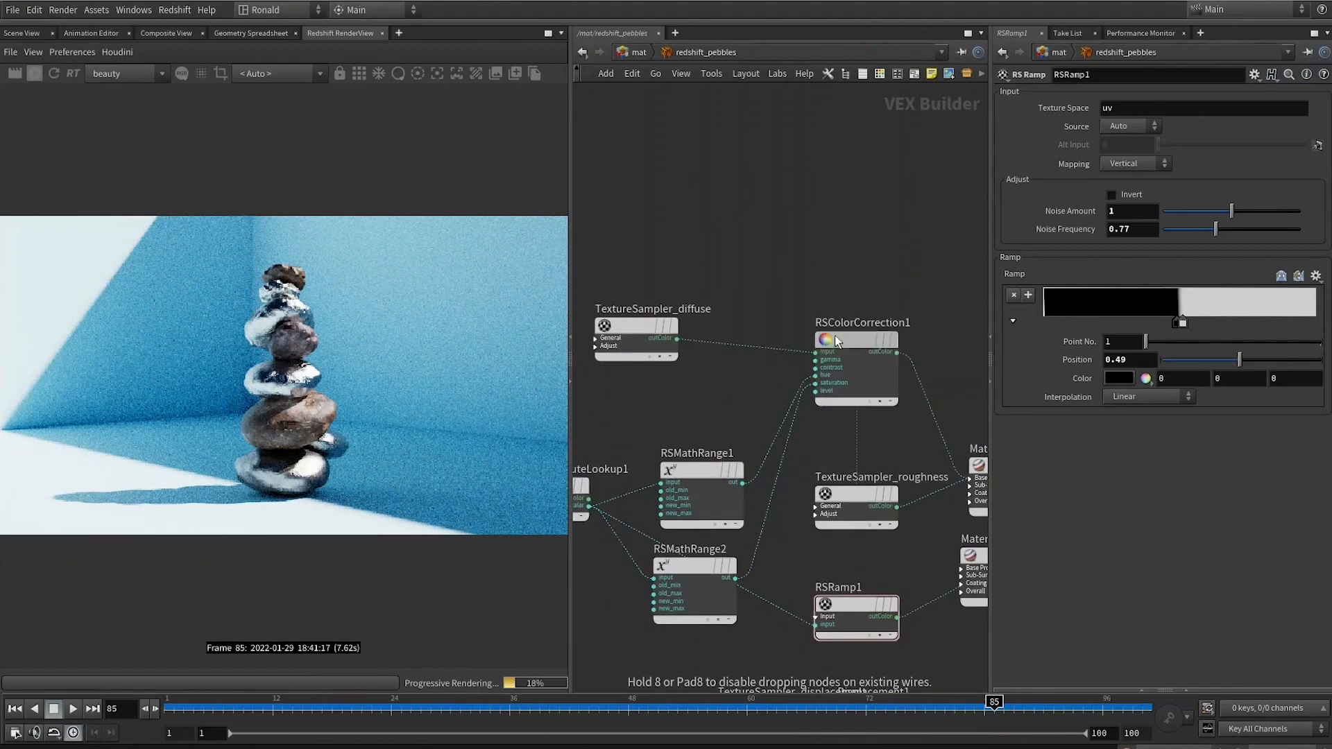
left_click_drag(698, 468, 675, 394)
left_click_drag(696, 568, 687, 477)
left_click(686, 392)
middle_click_drag(657, 269, 719, 182)
left_click_drag(694, 233, 645, 162)
middle_click_drag(873, 209, 789, 306)
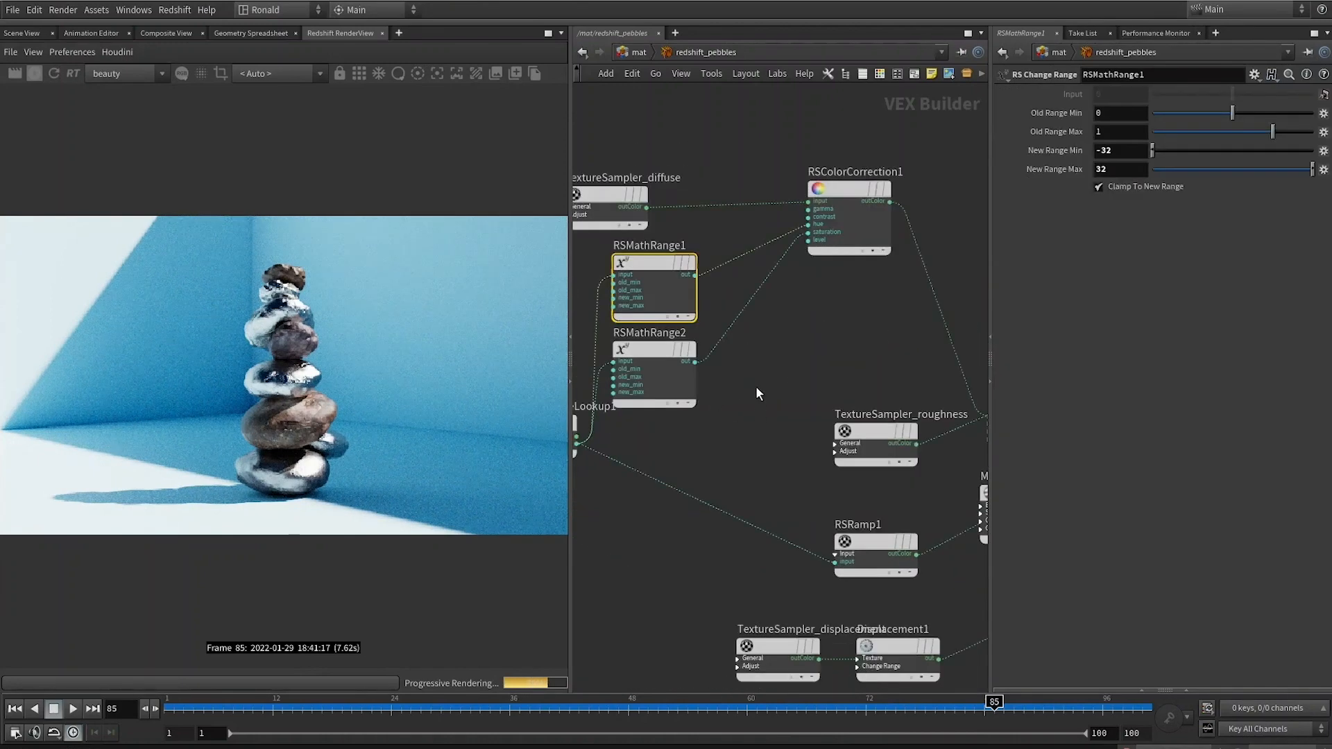
Add a second RS Ramp node, feed it the attribute lookup's scalar output and connect it to Material1's diffuse color
middle_click_drag(758, 389, 808, 409)
middle_click_drag(892, 331, 725, 251)
scroll(763, 277, "down", 2)
scroll(763, 277, "up", 1)
middle_click_drag(793, 303, 881, 325)
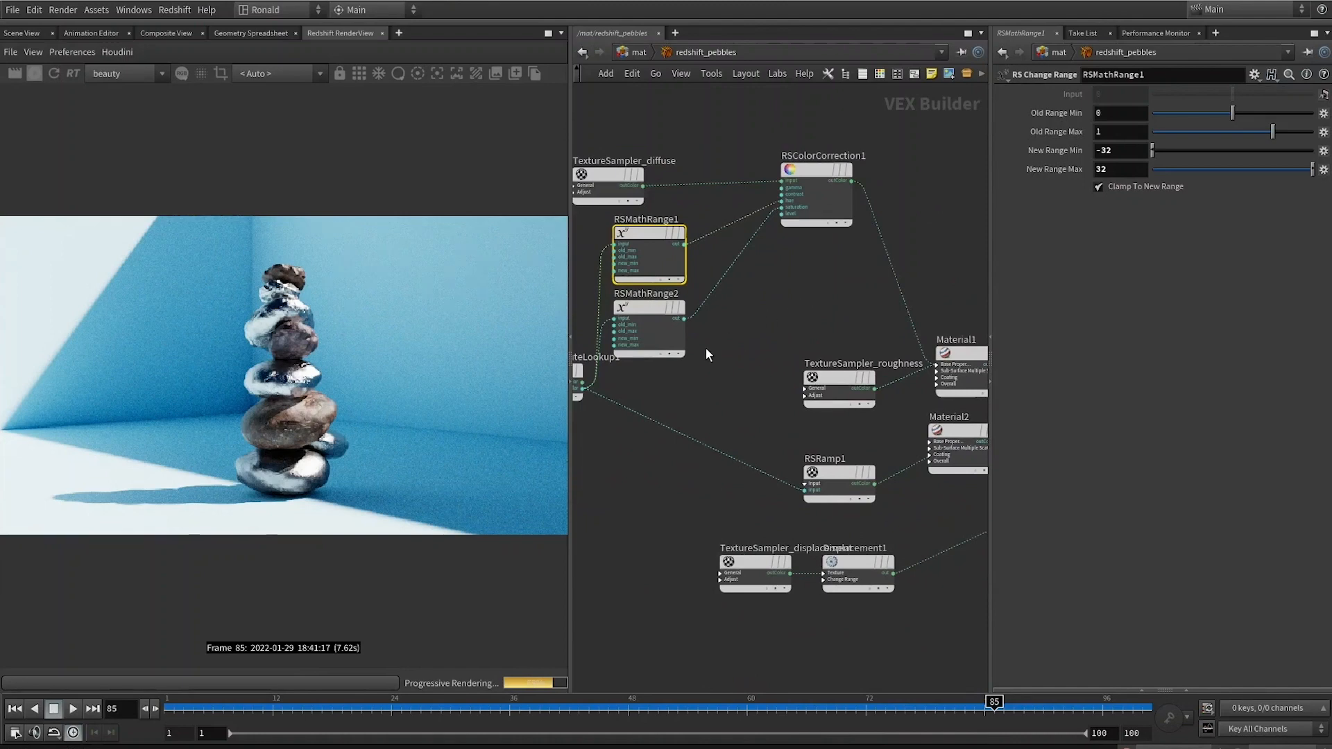
key("Tab")
type("ramp")
key("Return")
key("Return")
left_click_drag(583, 388, 797, 342)
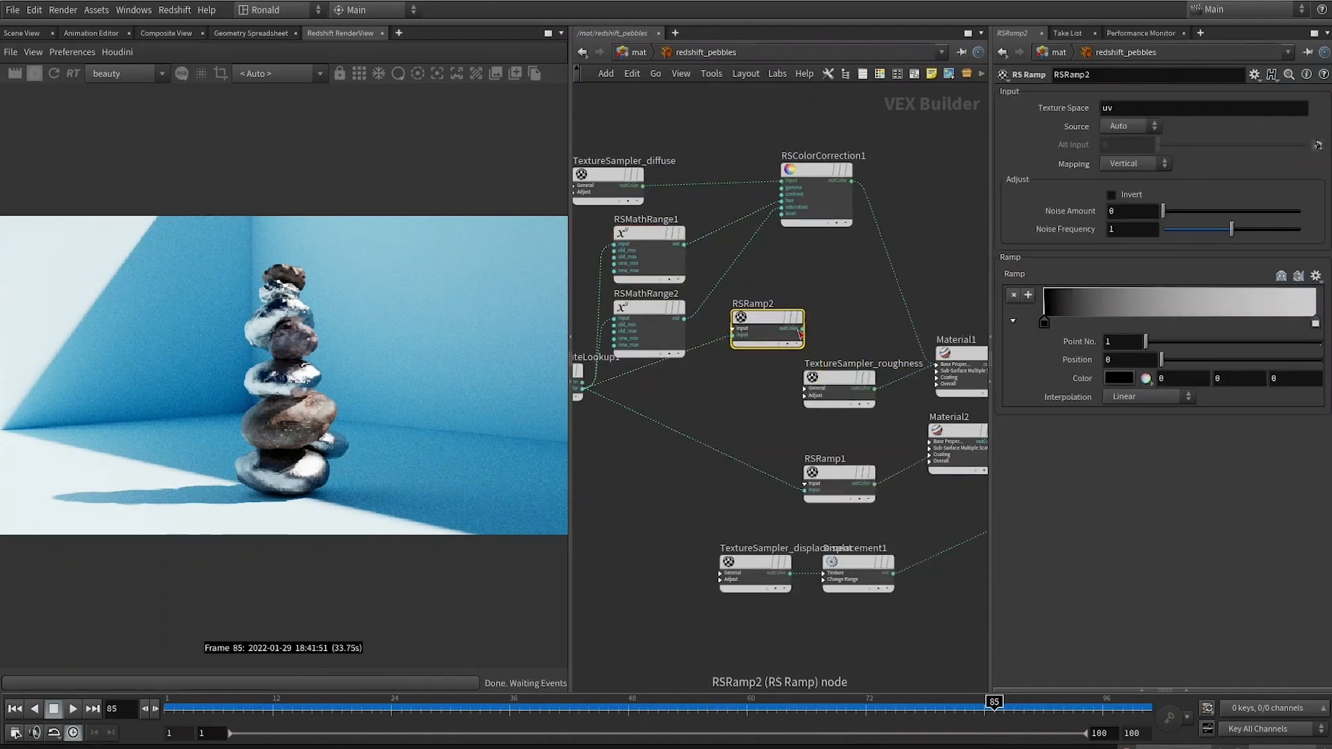
left_click(933, 369)
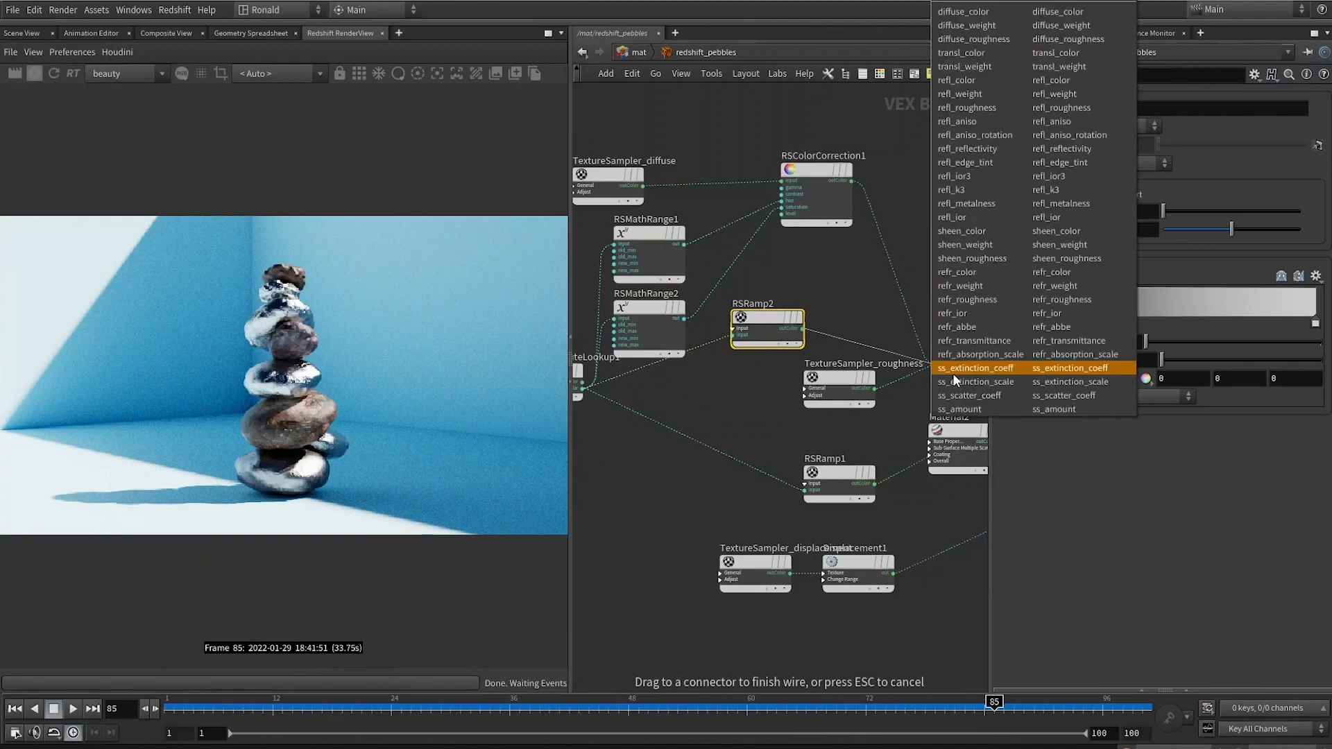
left_click(984, 8)
Bring RSRamp2's black and white points together near position 0.5, with Noise Amount and Noise Frequency at 2
middle_click_drag(918, 287, 886, 287)
left_click_drag(1044, 324, 1163, 321)
left_click_drag(1315, 324, 1168, 322)
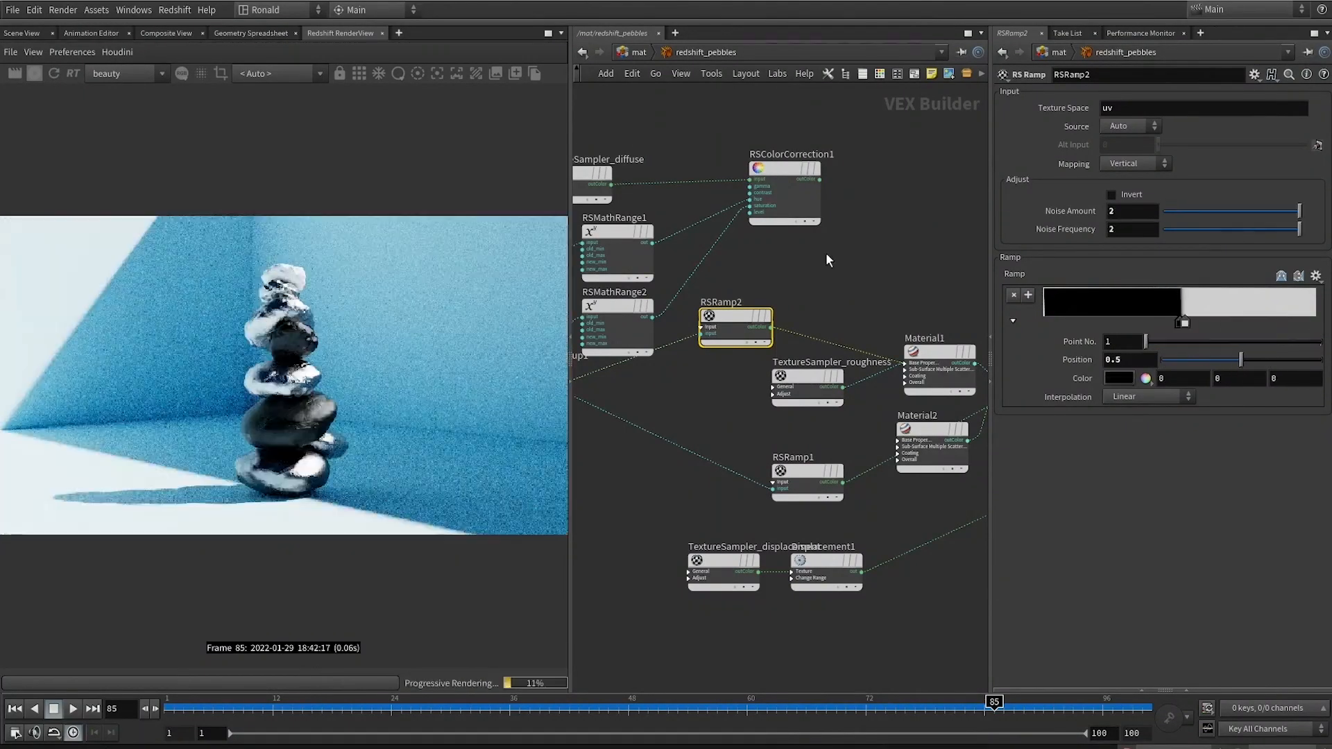
Move RSRamp2 below RSColorCorrection1 and add an RS Vector Mul node taking the color correction as its first input
left_click_drag(715, 318, 754, 290)
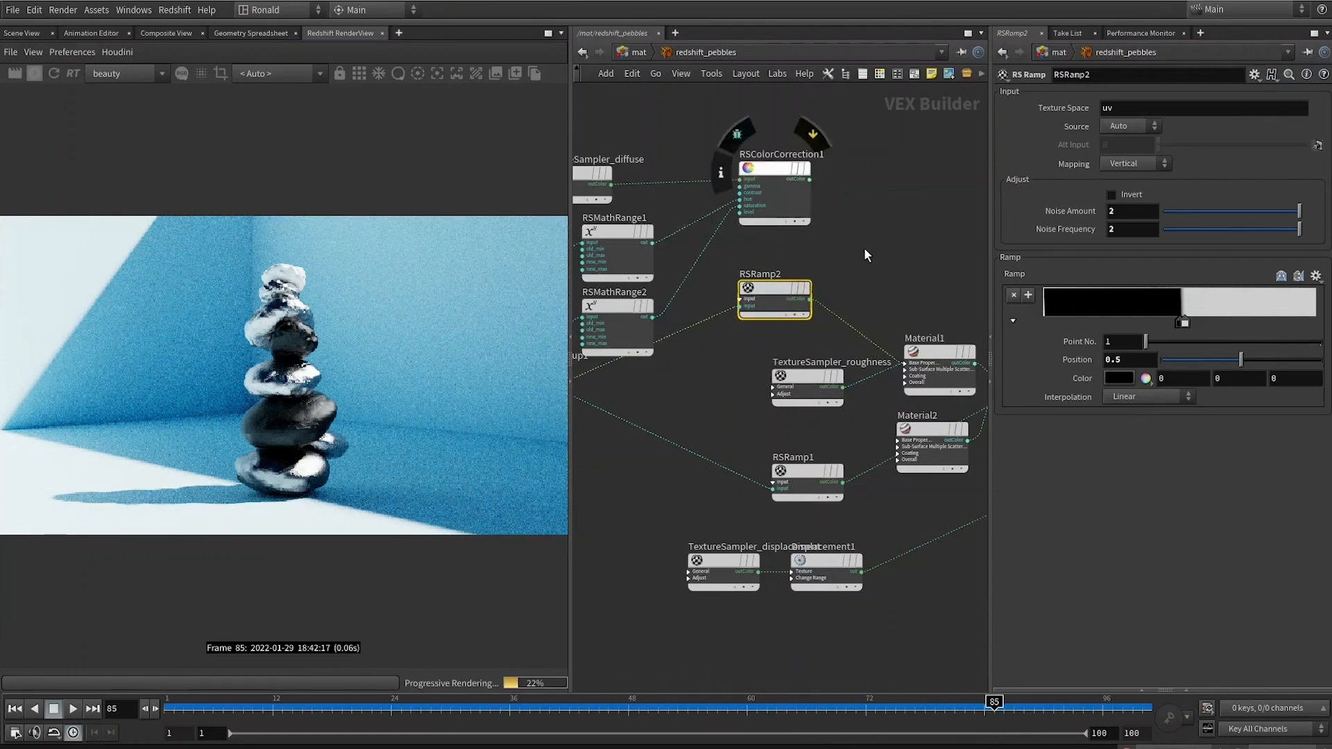
key("Tab")
type("mul")
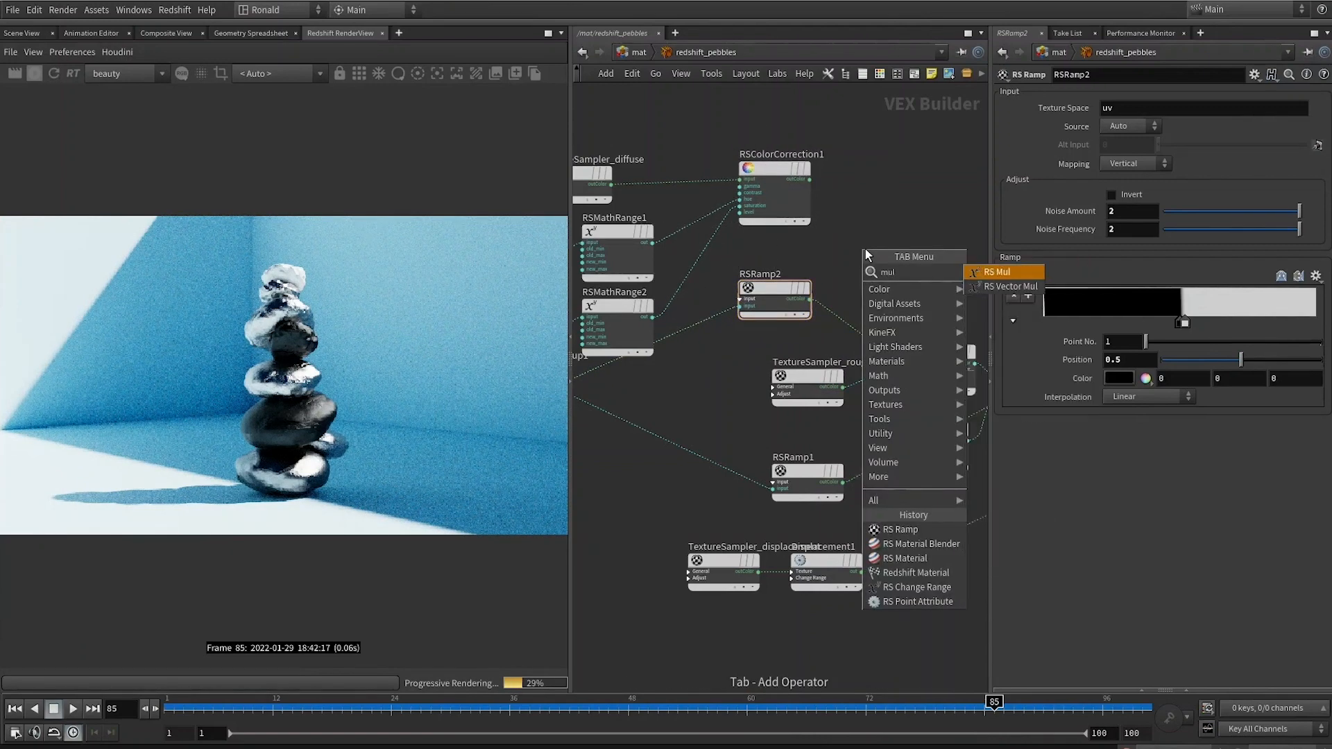
key("Down")
key("Return")
left_click(849, 261)
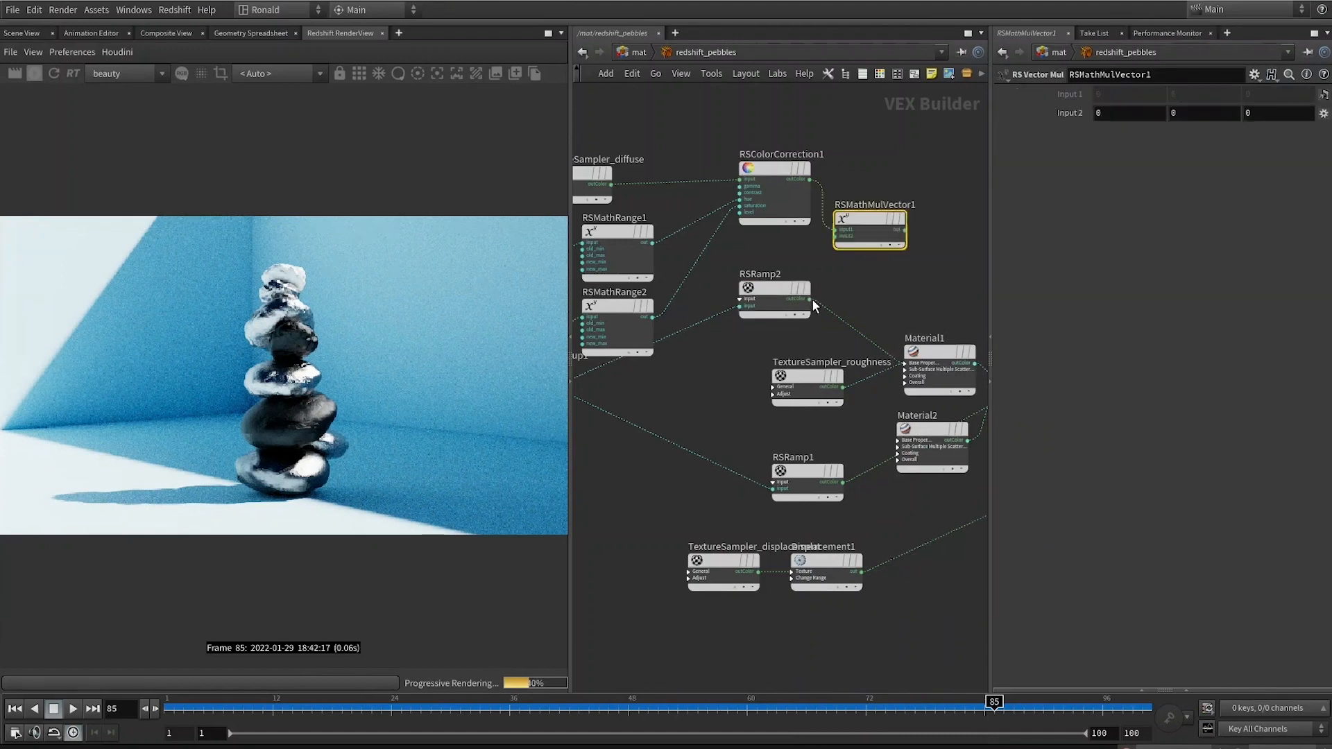
Connect RSRamp2 to RSMathMulVector1's second input and the multiplied output to Material1's diffuse color
left_click(807, 307)
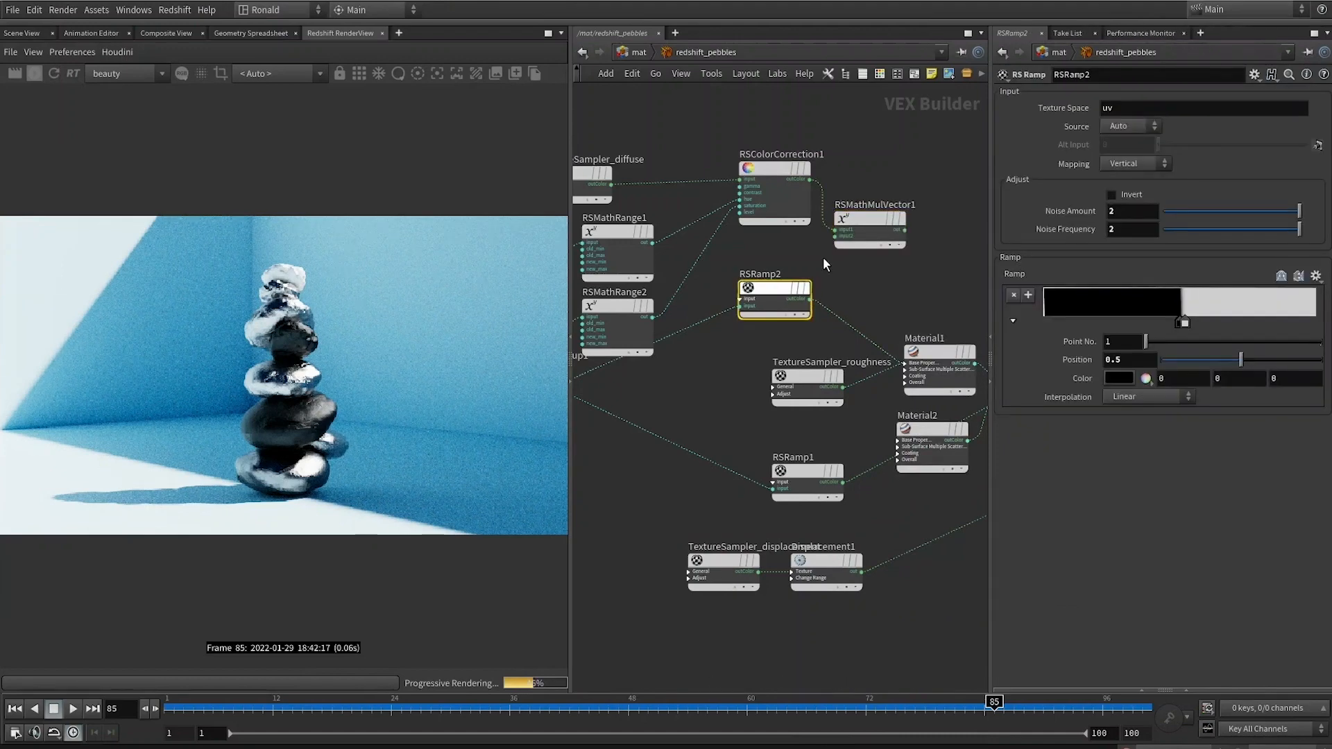
left_click(810, 300)
left_click(939, 383)
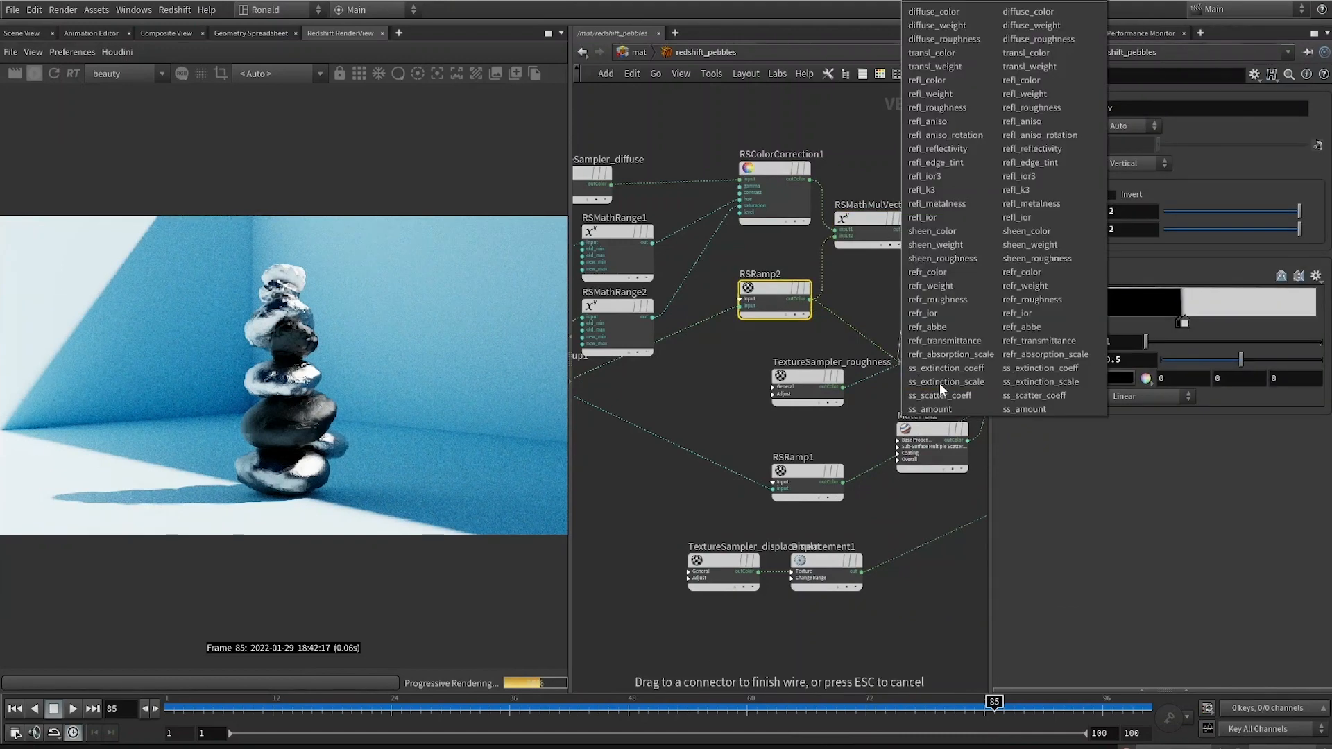
left_click(950, 25)
key("h")
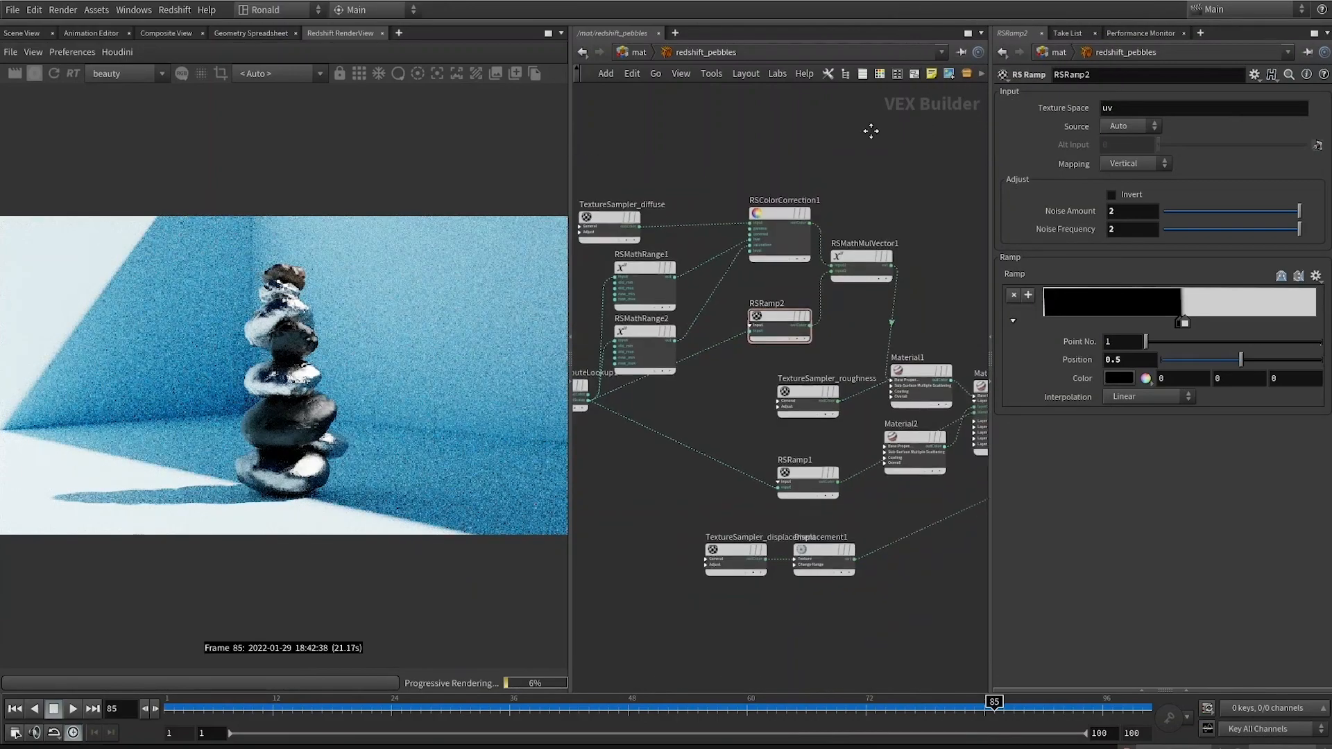
Turn on selected-node preview in the render view and inspect the attribute lookup, both range nodes and RSColorCorrection1
left_click(419, 72)
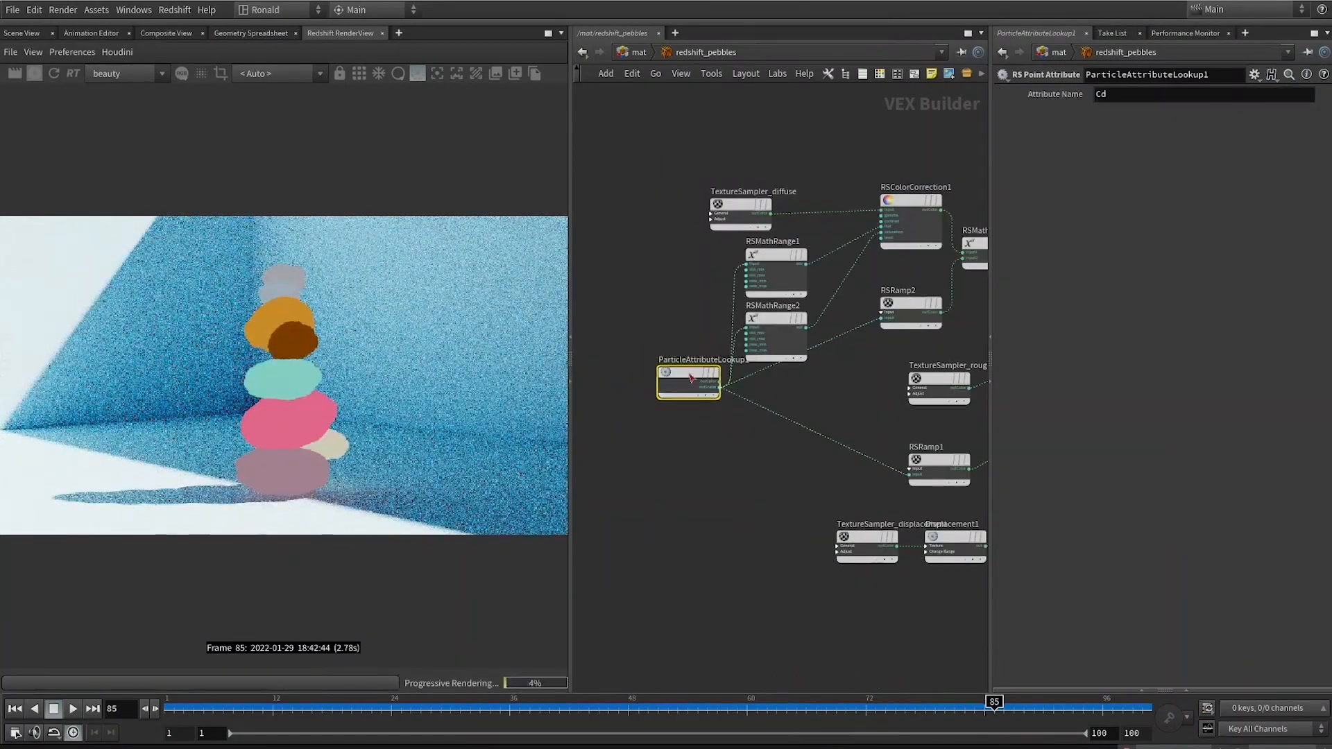
left_click_drag(690, 378, 621, 376)
left_click_drag(690, 262, 814, 266)
scroll(655, 264, "up", 3)
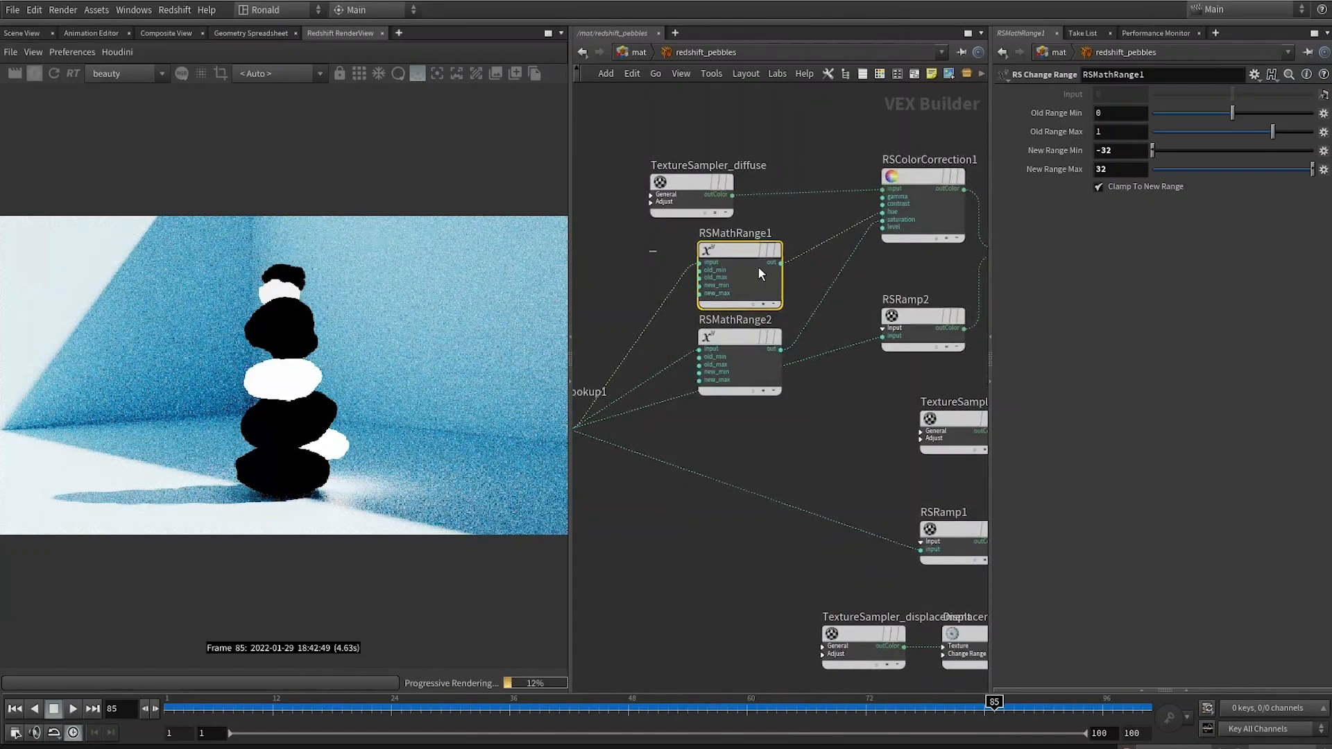
left_click(740, 339)
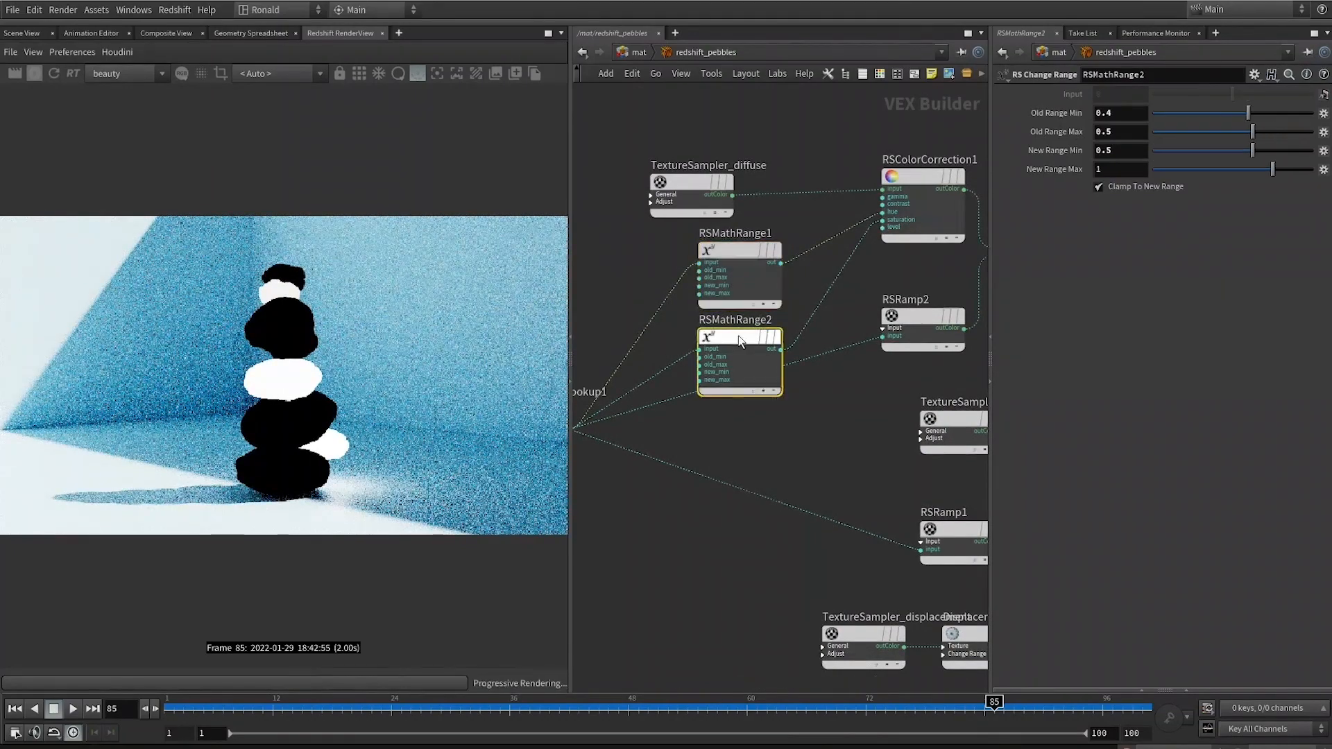
left_click(925, 178)
middle_click_drag(858, 305, 802, 318)
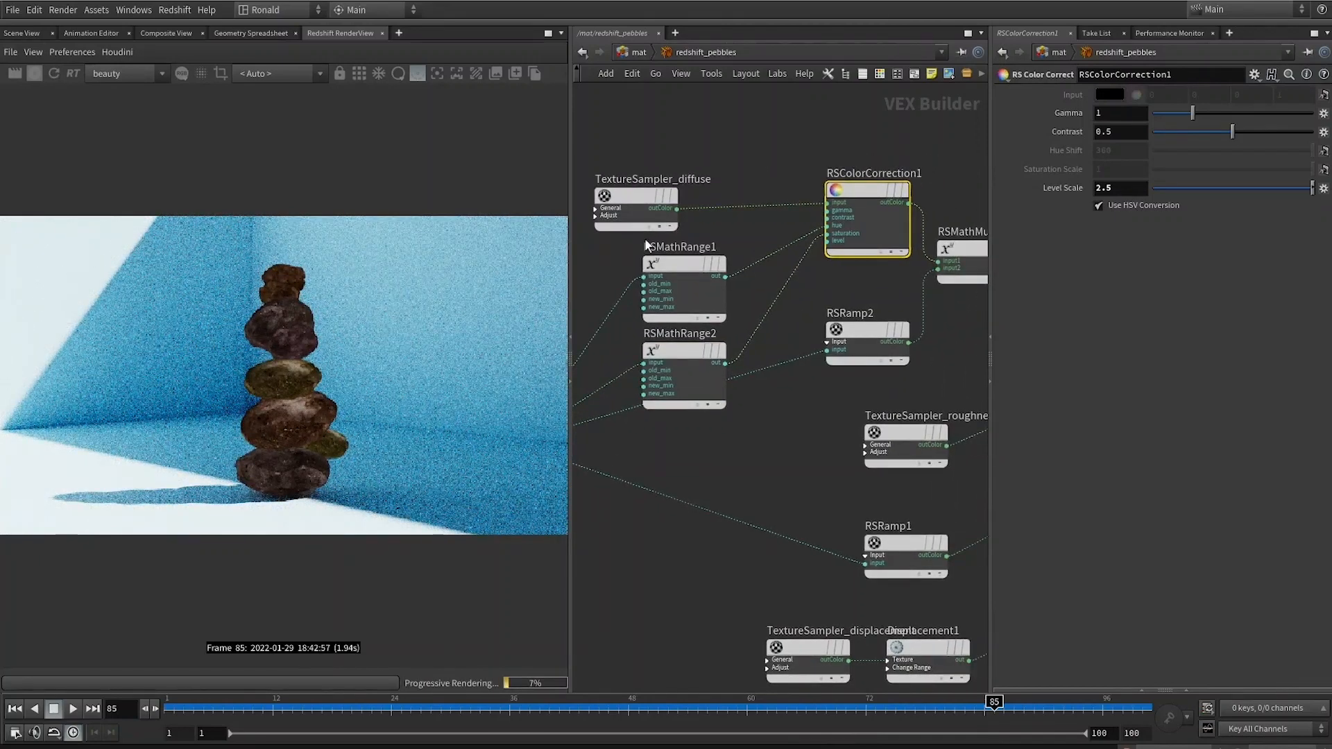
Set RSColorCorrection1's Level Scale to 10
middle_click_drag(871, 261, 728, 276)
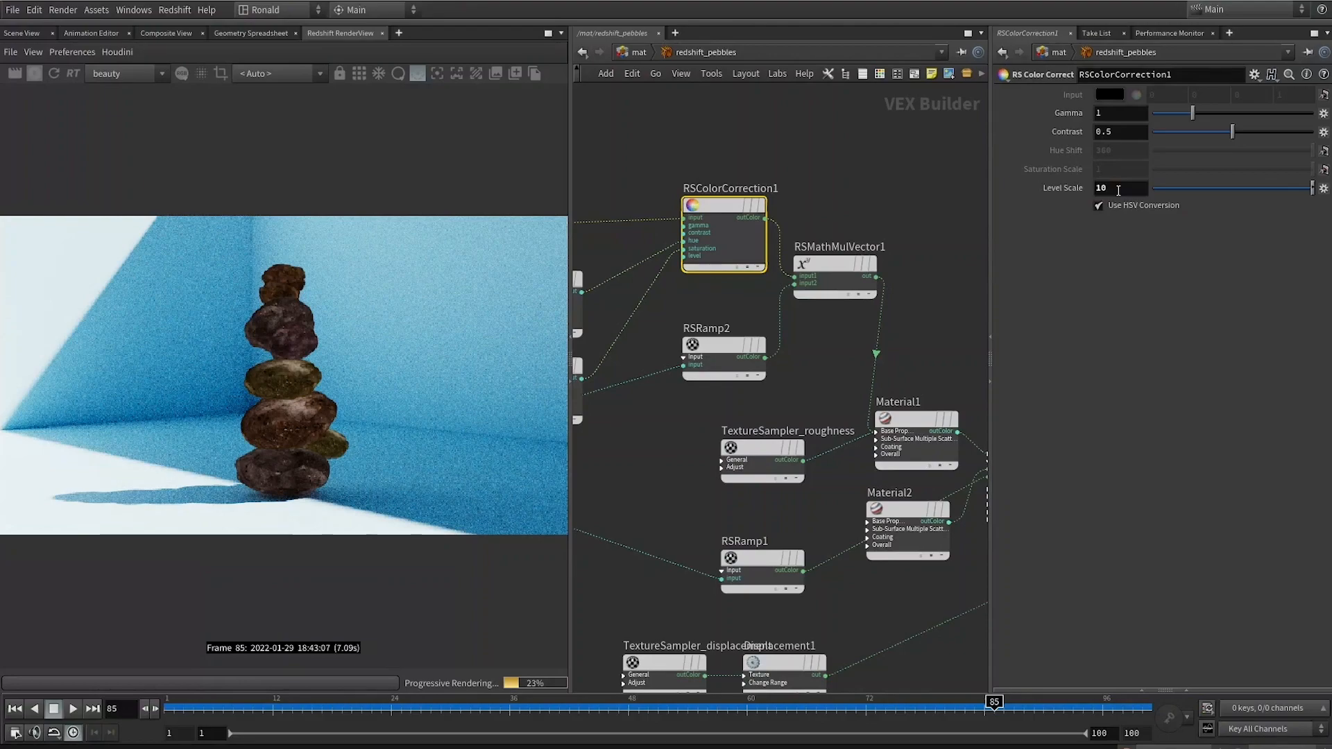
left_click(1117, 190)
type("10")
key("Return")
Set RSMathRange2's New Range Min to 0.25
middle_click_drag(843, 133, 1094, 143)
left_click(788, 377)
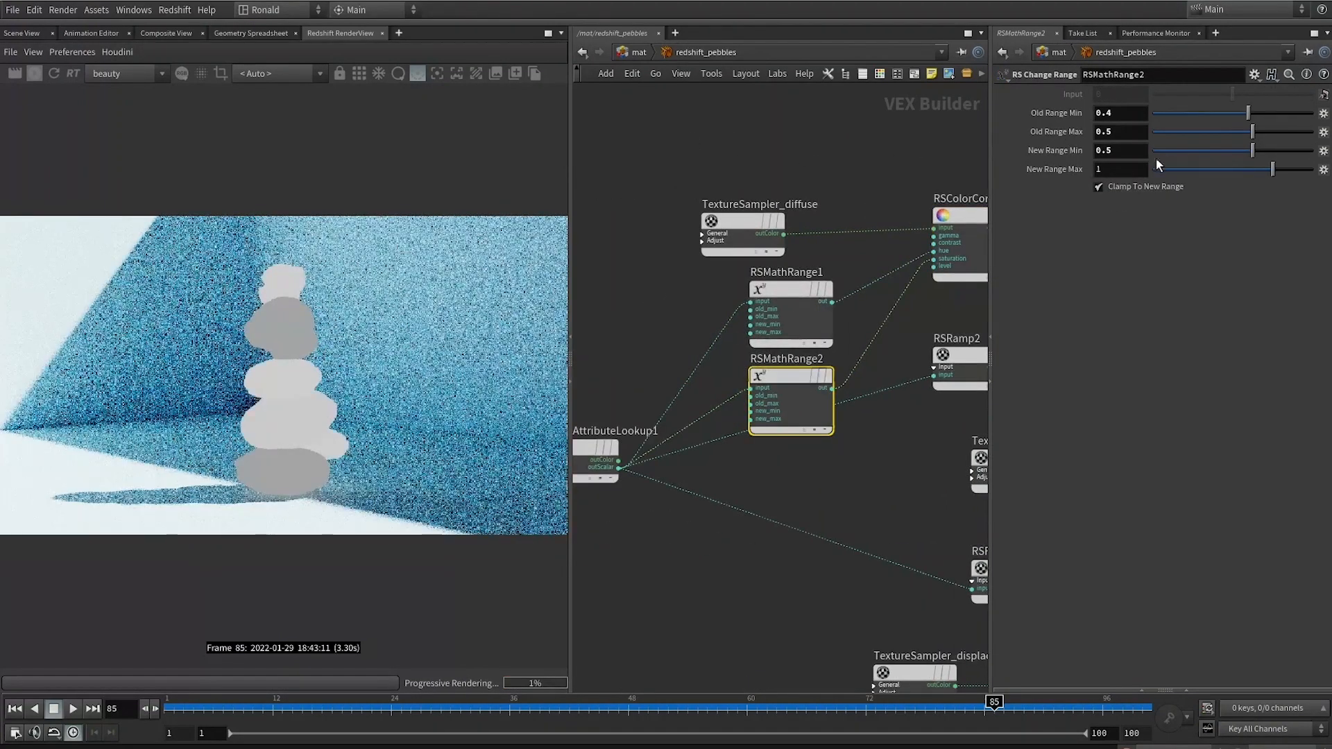
type(".25")
key("Return")
Set RSMathRange1's New Range Max to 0 and New Range Min to -36
middle_click_drag(938, 157, 828, 138)
middle_click_drag(583, 190, 660, 151)
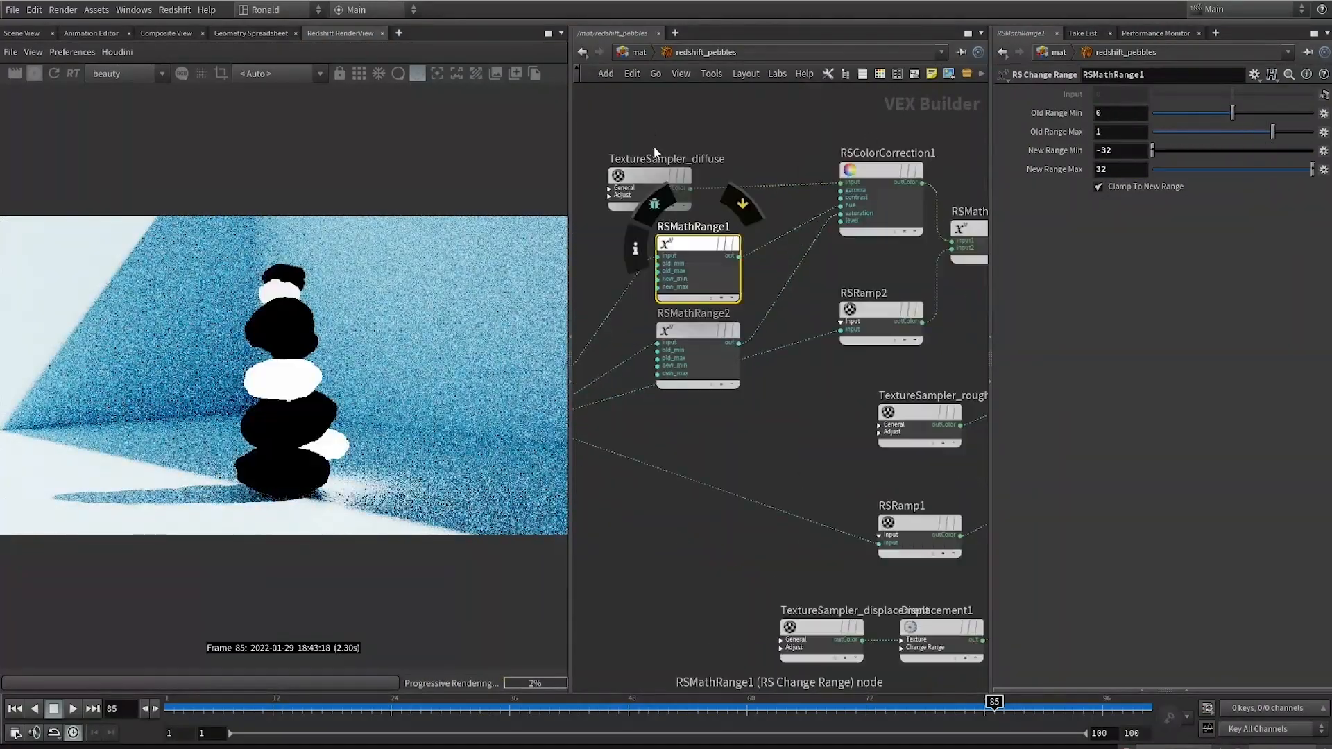
left_click(645, 186)
middle_click_drag(851, 108, 766, 124)
left_click(621, 261)
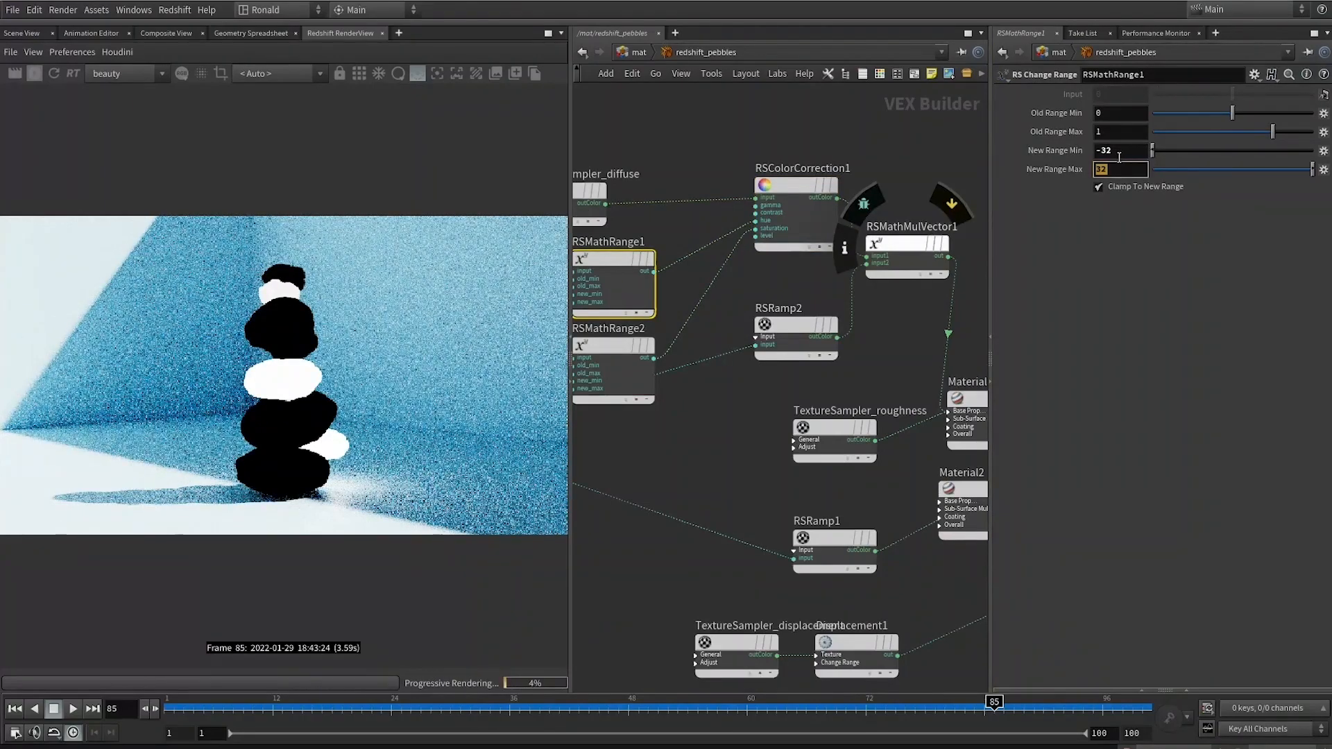
type("0")
double_click(1119, 155)
type("-")
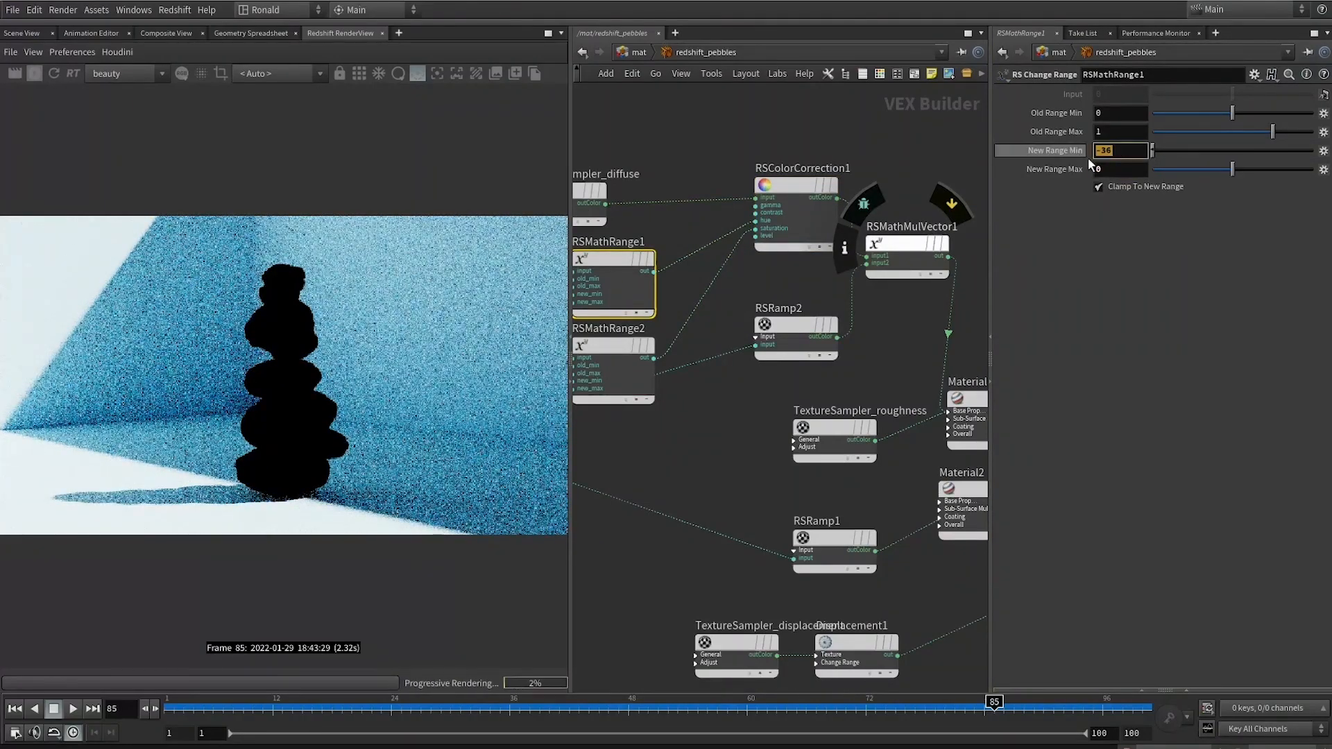
Set RSRamp2's Noise Amount to 1 and Noise Frequency to 0.75, and spread its ramp points with the black one at about 0.404
left_click_drag(846, 298, 845, 300)
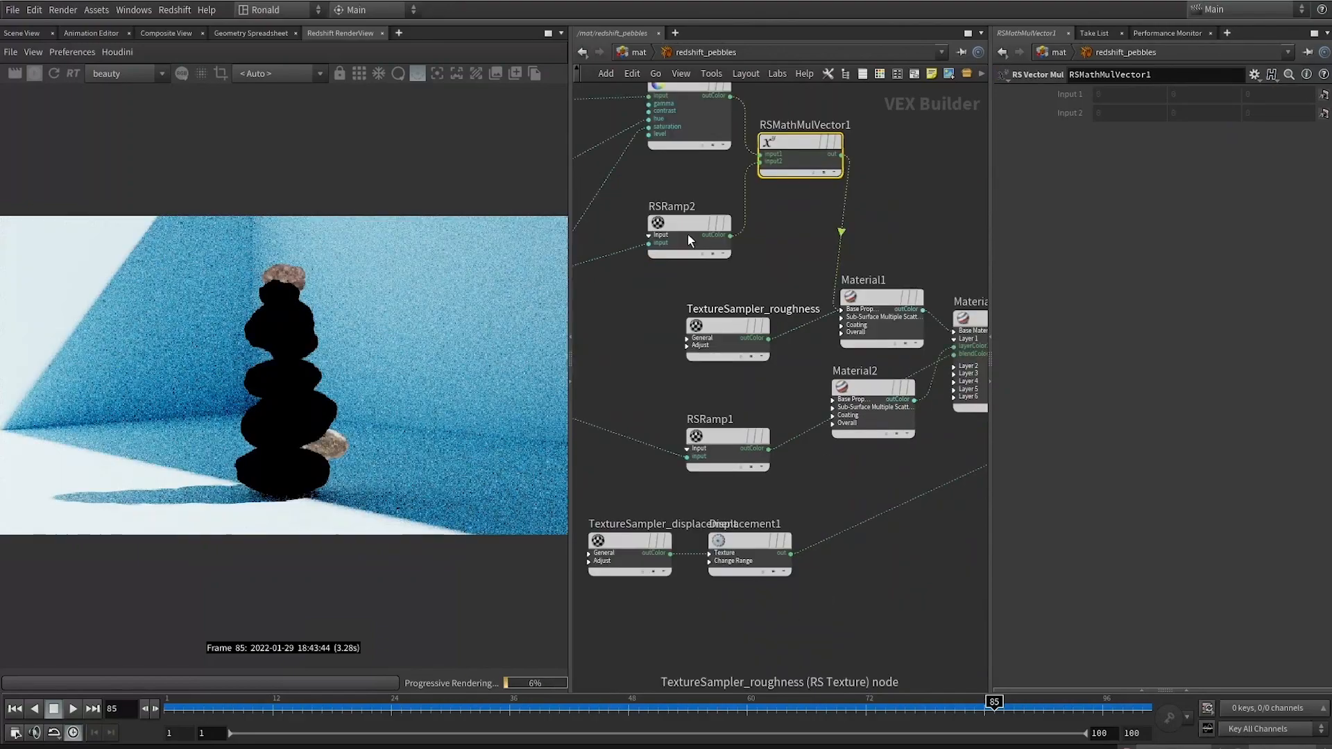
left_click(678, 220)
middle_click_drag(667, 280, 818, 310)
mouse_move(1179, 323)
left_mouse_down()
mouse_move(1145, 323)
mouse_move(1238, 319)
mouse_move(1181, 329)
left_mouse_up()
double_click(1130, 211)
type("1")
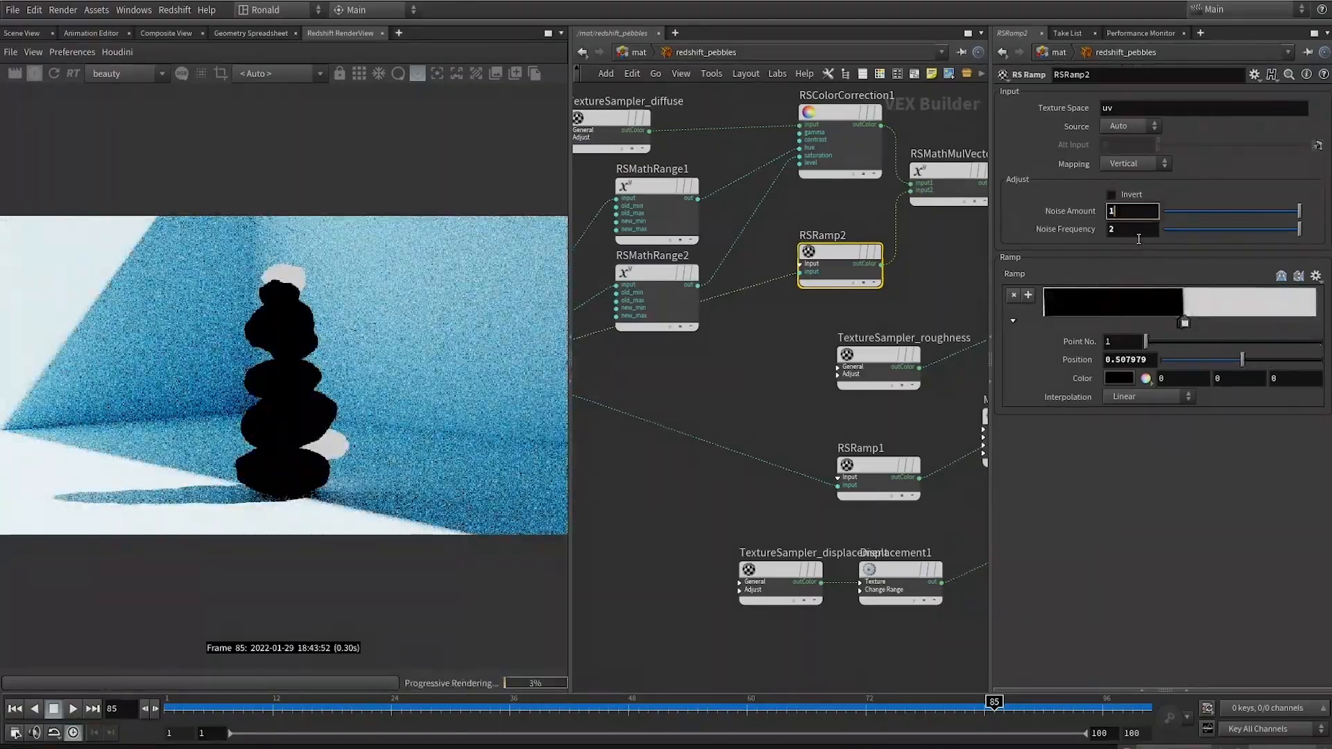
left_click_drag(1298, 229, 1205, 240)
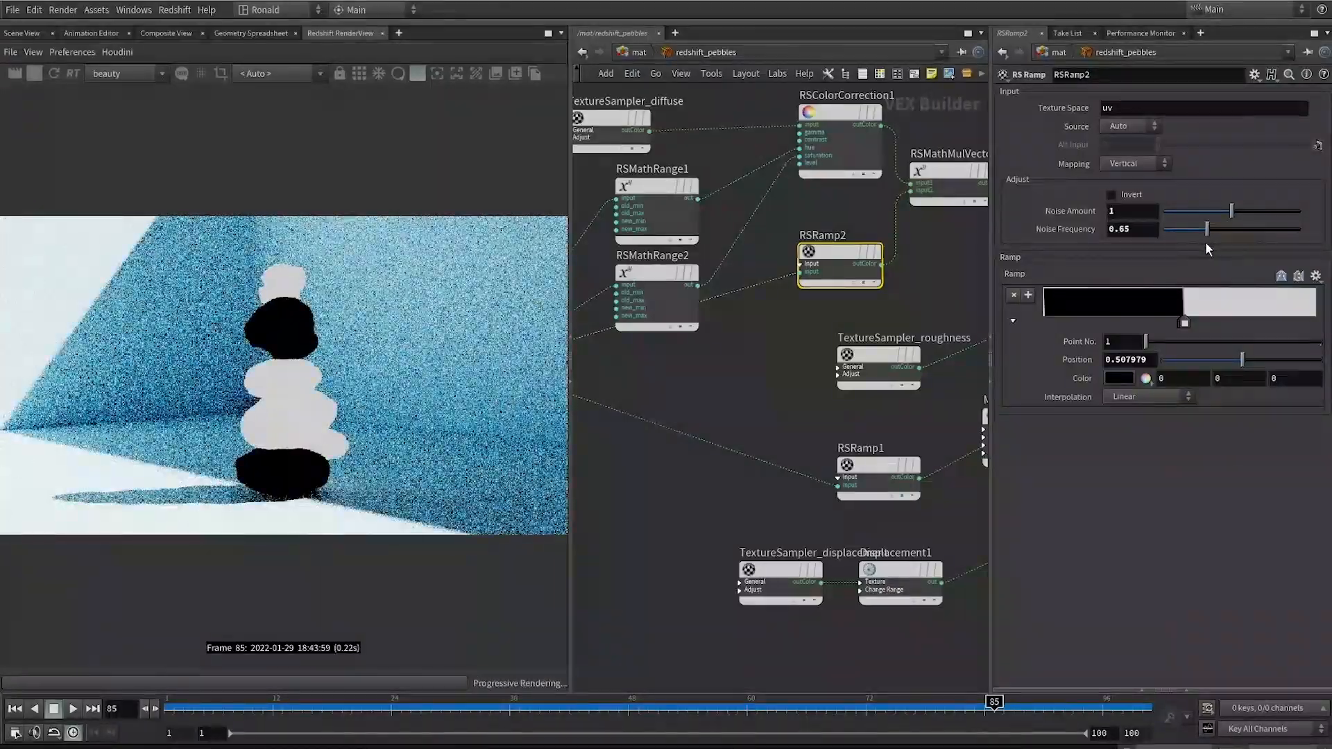
left_click_drag(1213, 319, 1215, 320)
left_click_drag(1182, 321, 1153, 319)
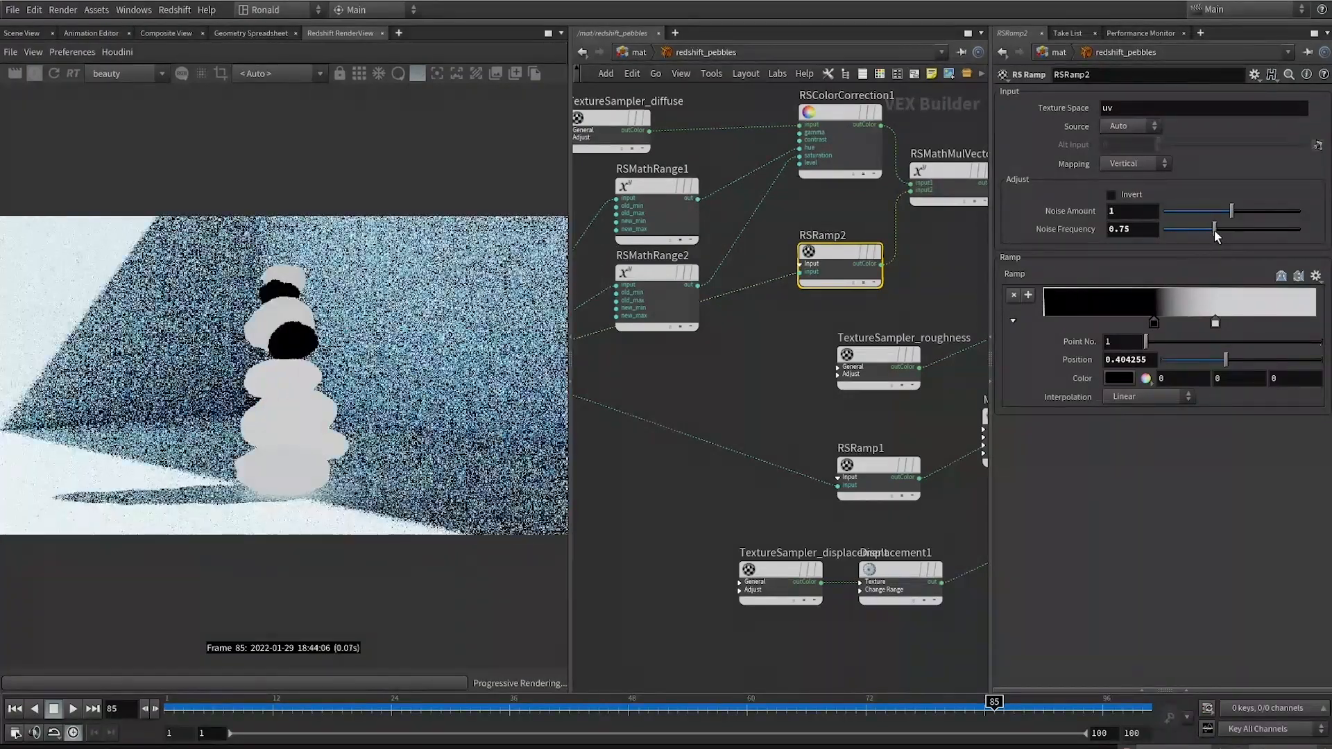
Preview Material1 in the render view and examine the shaded pebbles at several frames of the animation
middle_click_drag(957, 171, 797, 181)
left_click(790, 188)
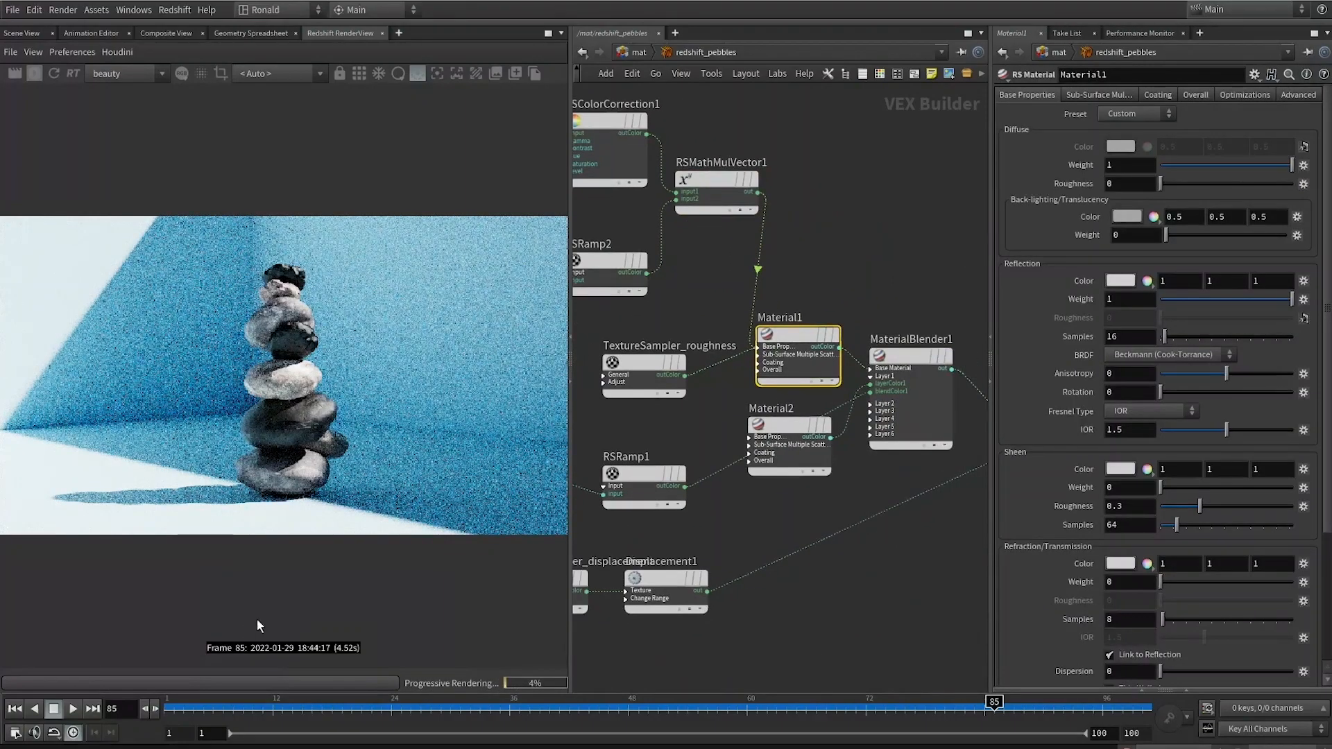
left_click_drag(248, 709, 568, 708)
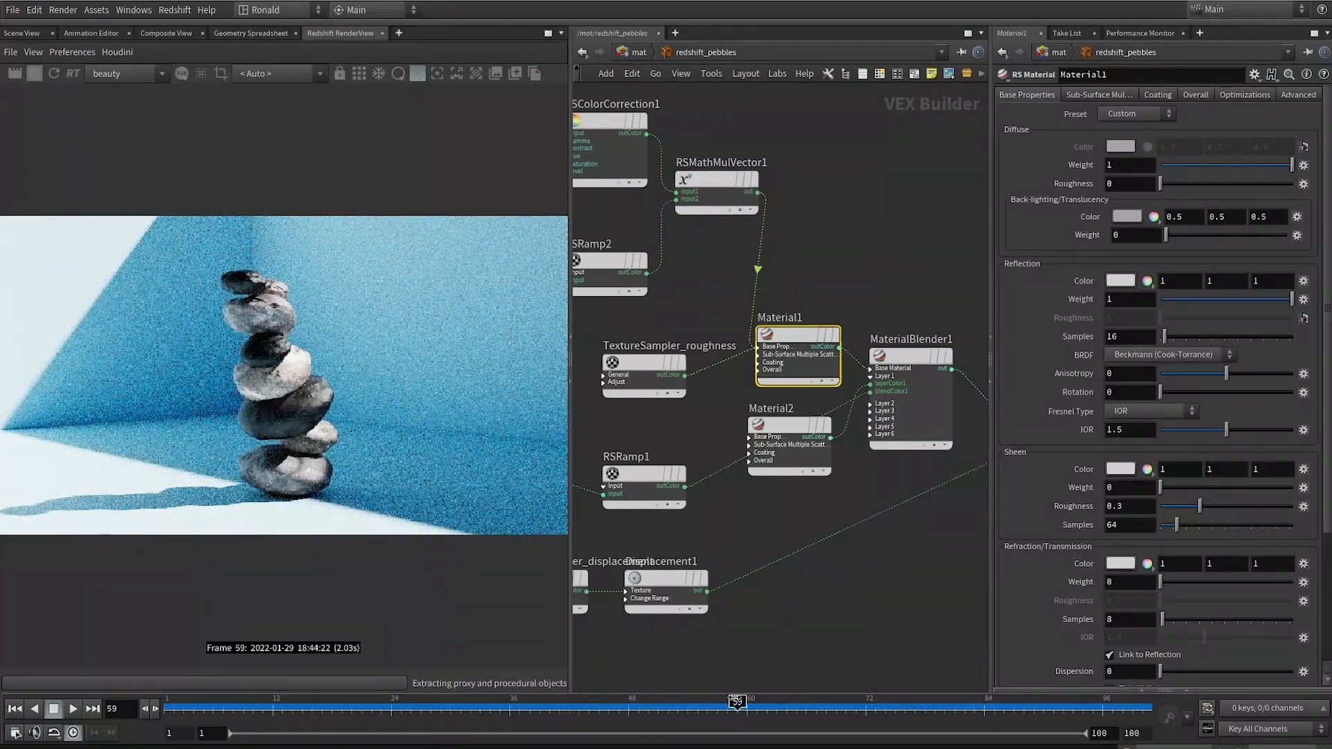
left_click(942, 705)
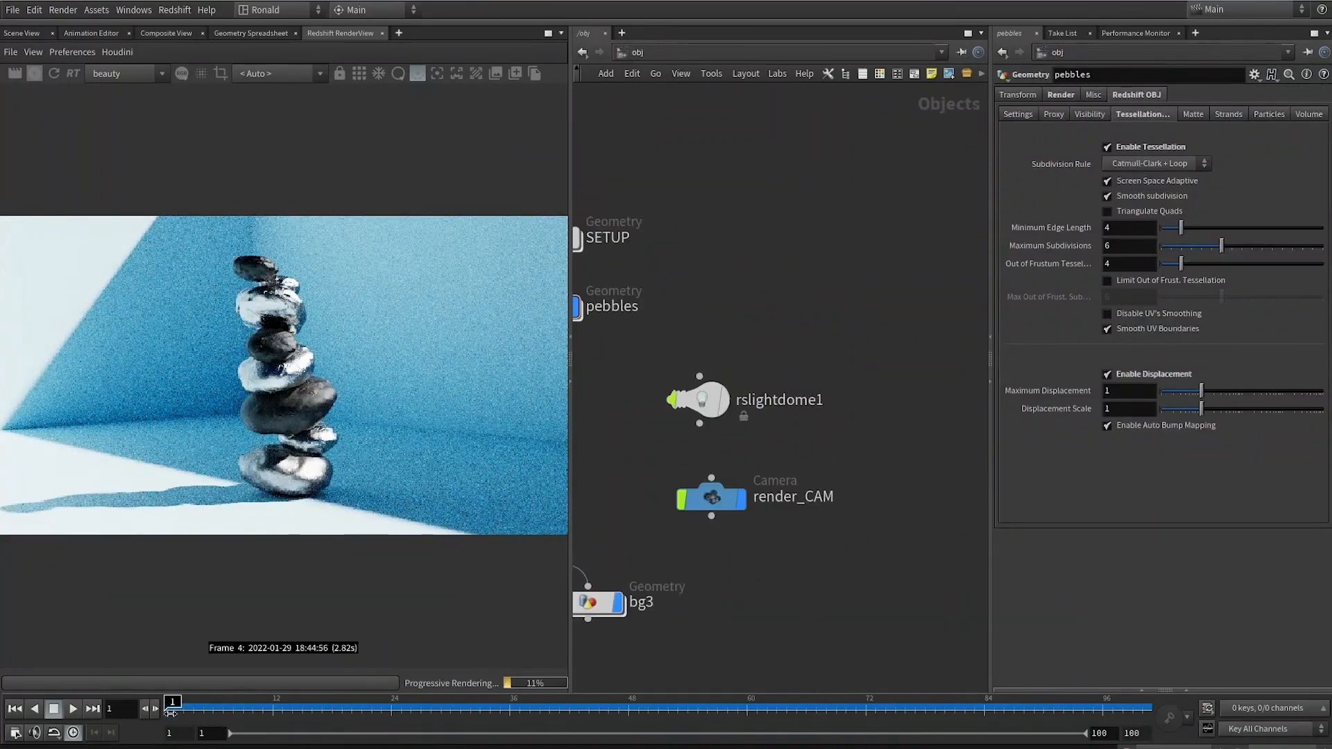
left_click_drag(171, 713, 1152, 630)
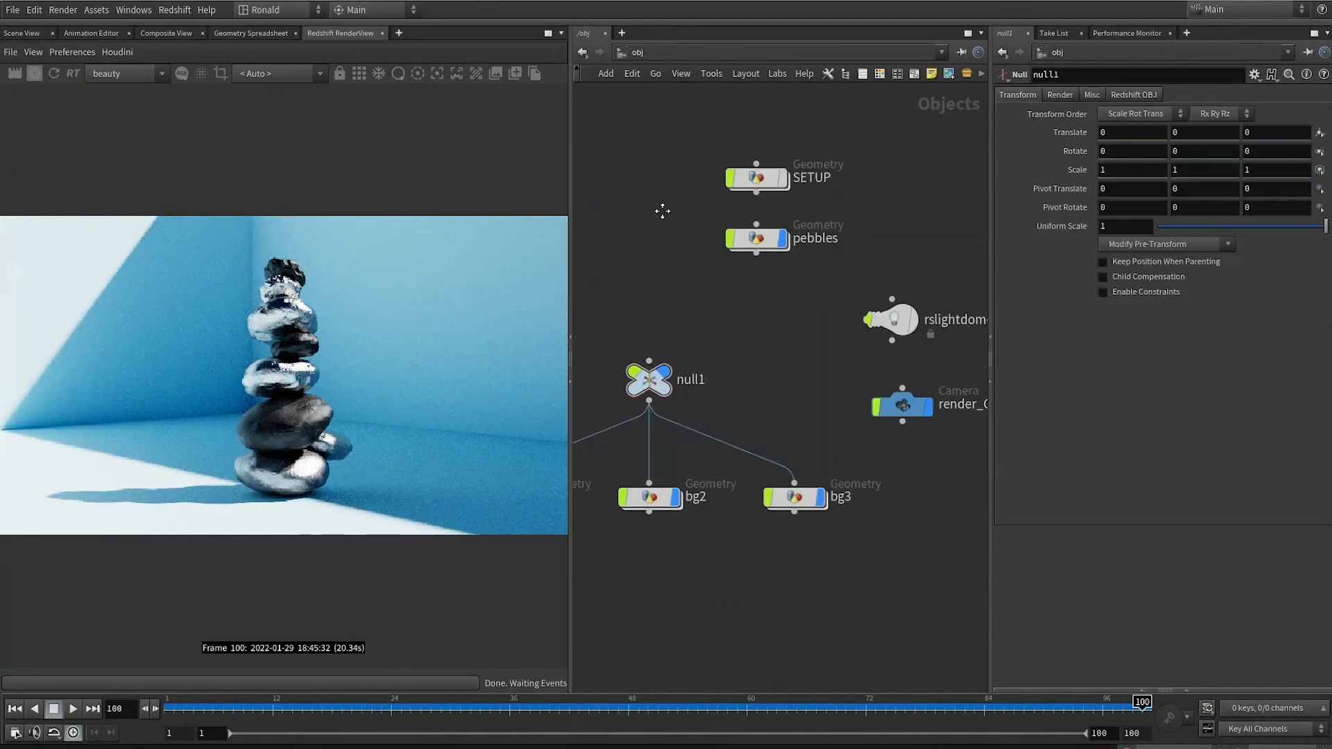
Enable the Bokeh post effect in the render view's display settings
middle_click_drag(662, 222, 641, 161)
middle_click_drag(730, 269, 731, 393)
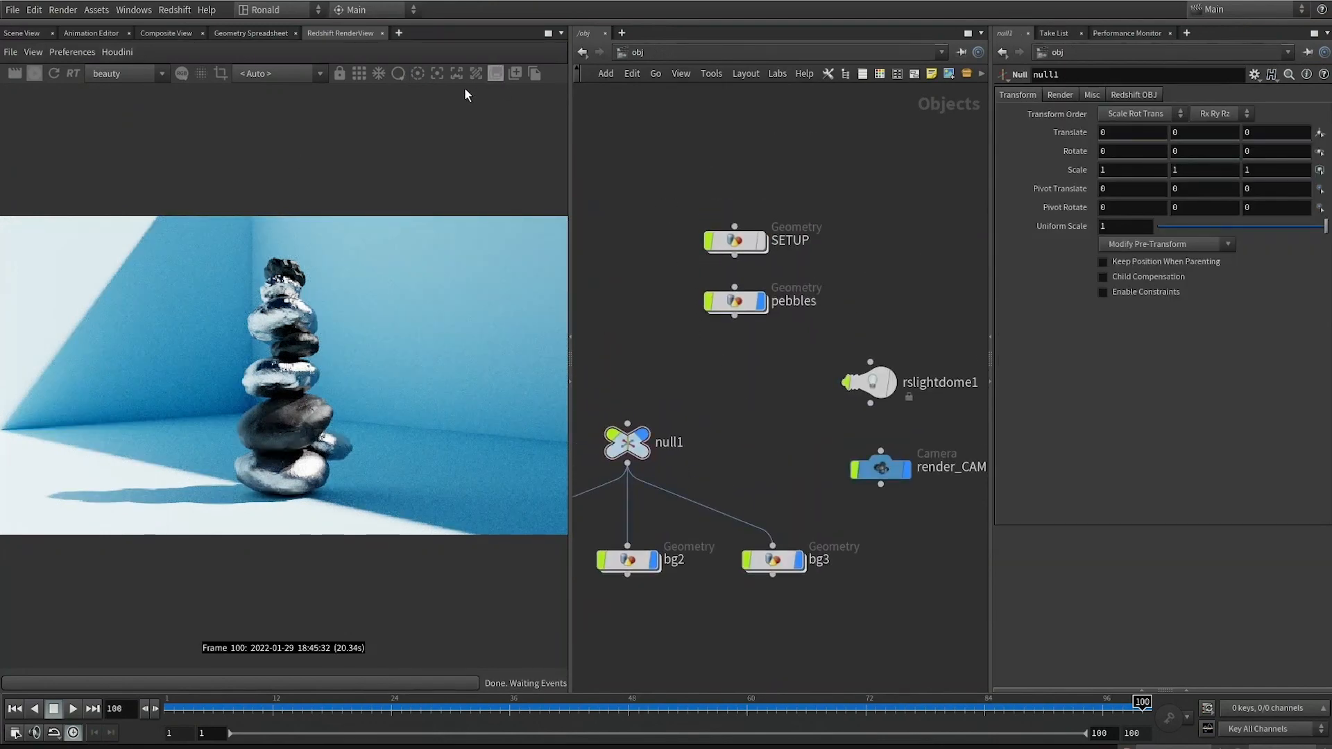
middle_click_drag(641, 270, 589, 203)
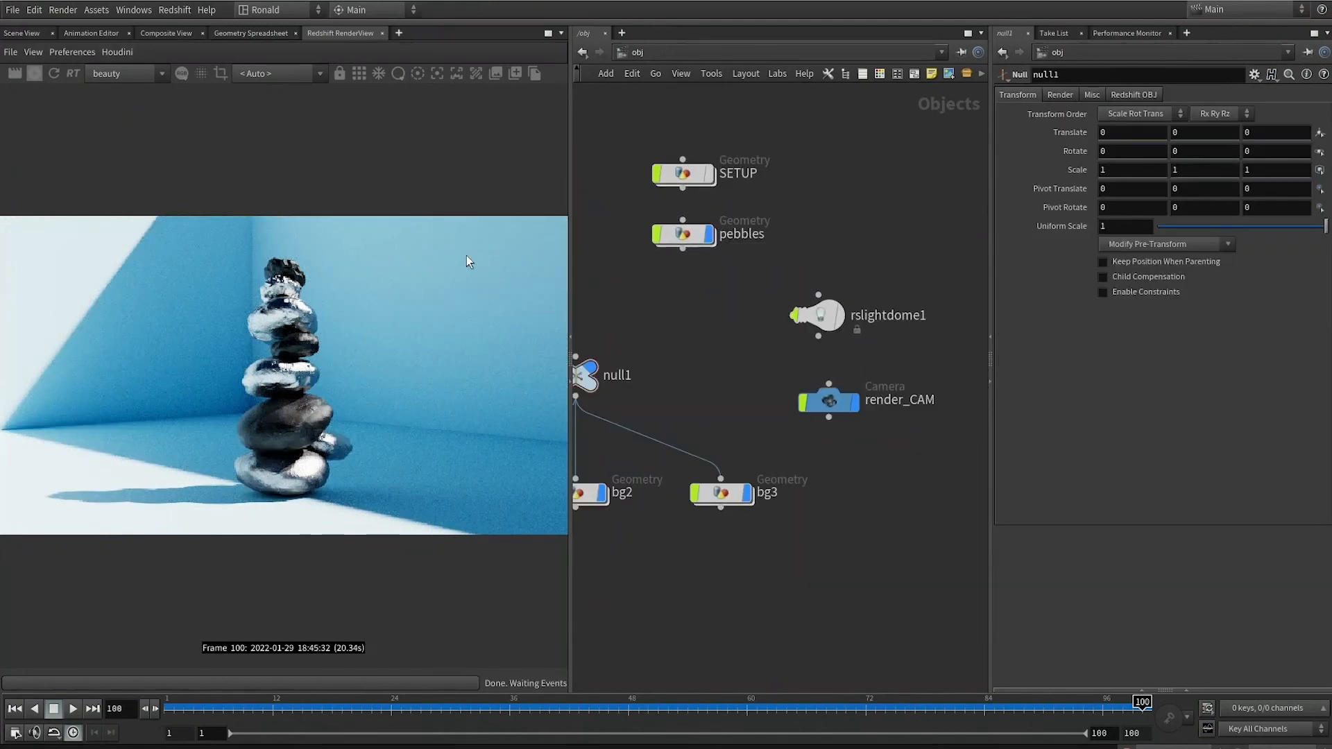
key("d")
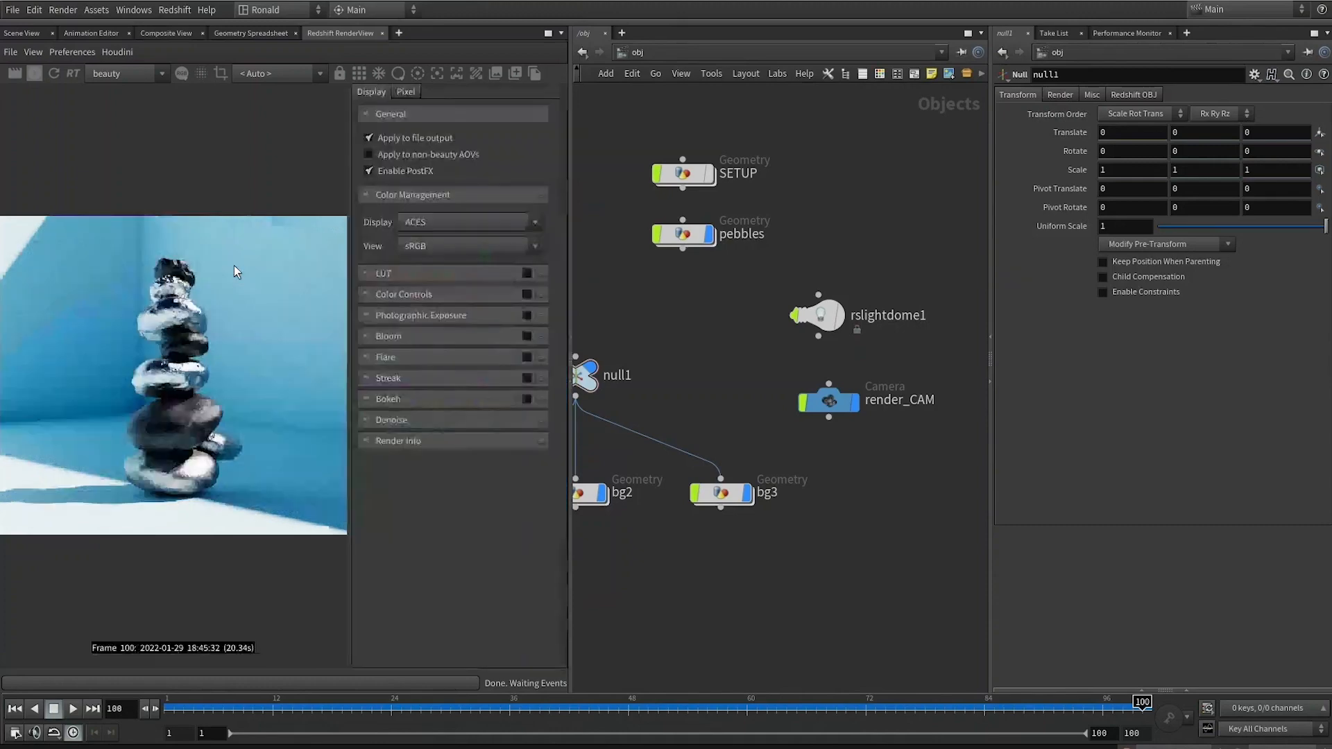
left_click(525, 400)
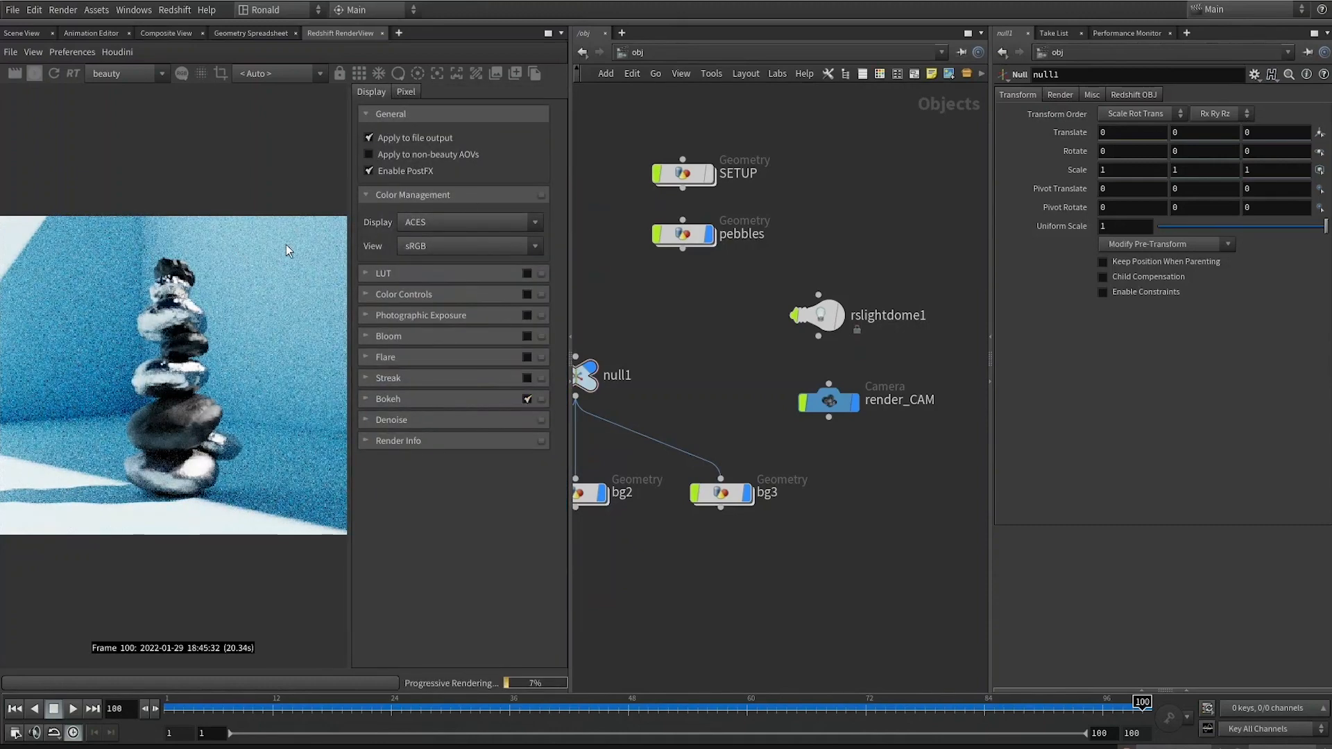
key("d")
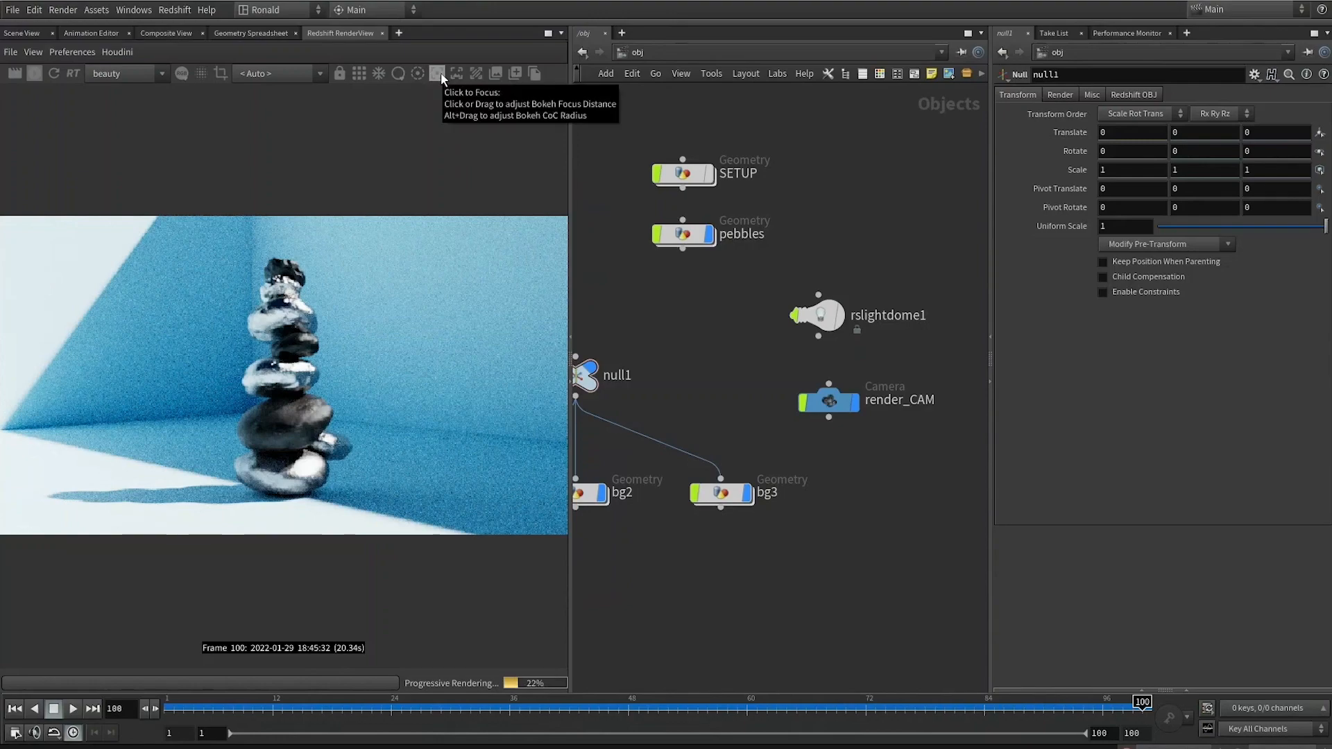
Set the bokeh focus on the pebble stack in the render and adjust the CoC radius to about 0.141
left_click(437, 72)
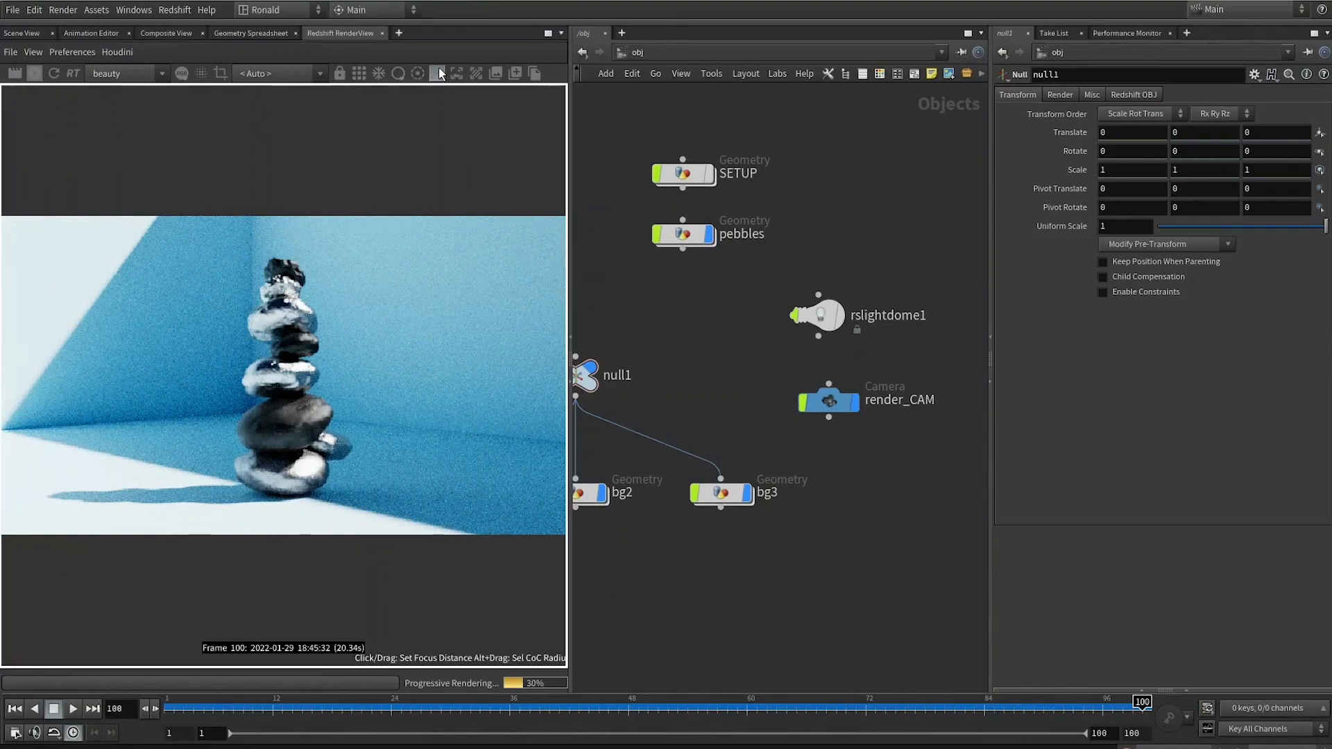
left_click(294, 323)
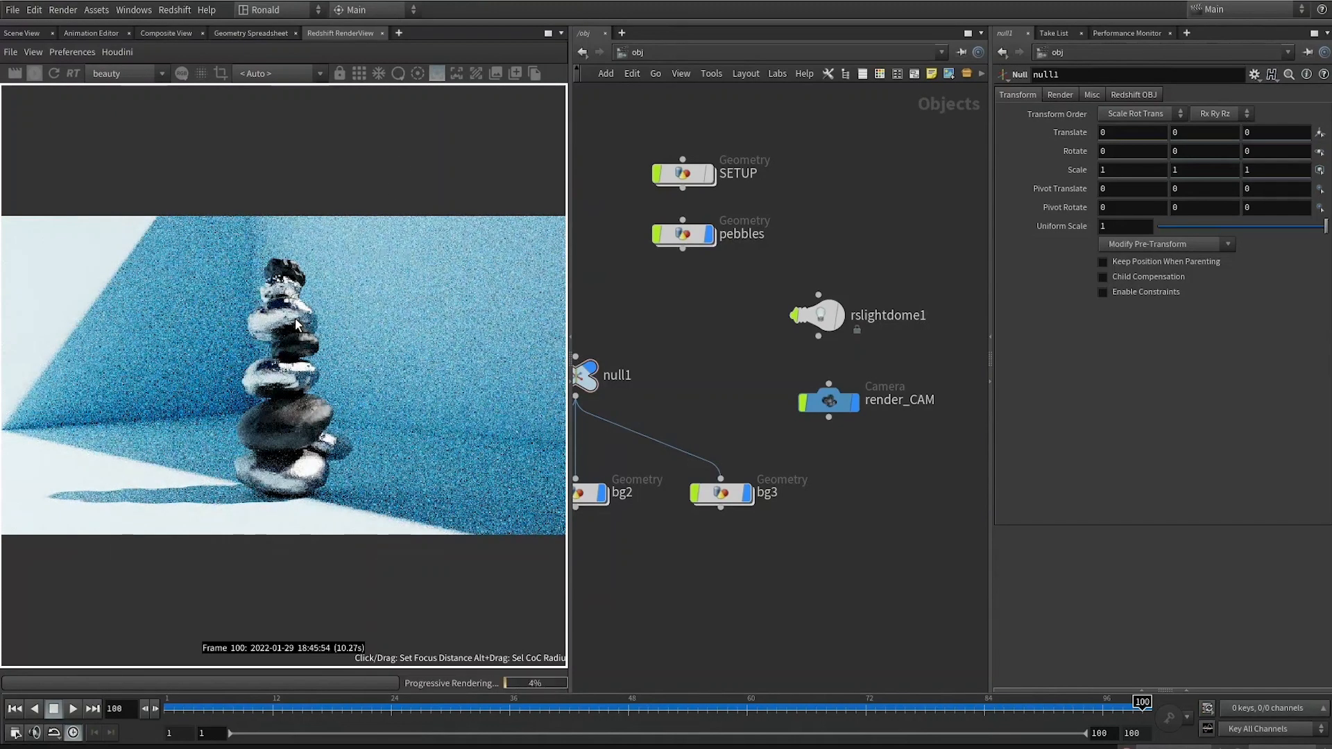
left_click_drag(294, 319, 282, 362, "alt")
left_click(279, 357)
left_click(437, 73)
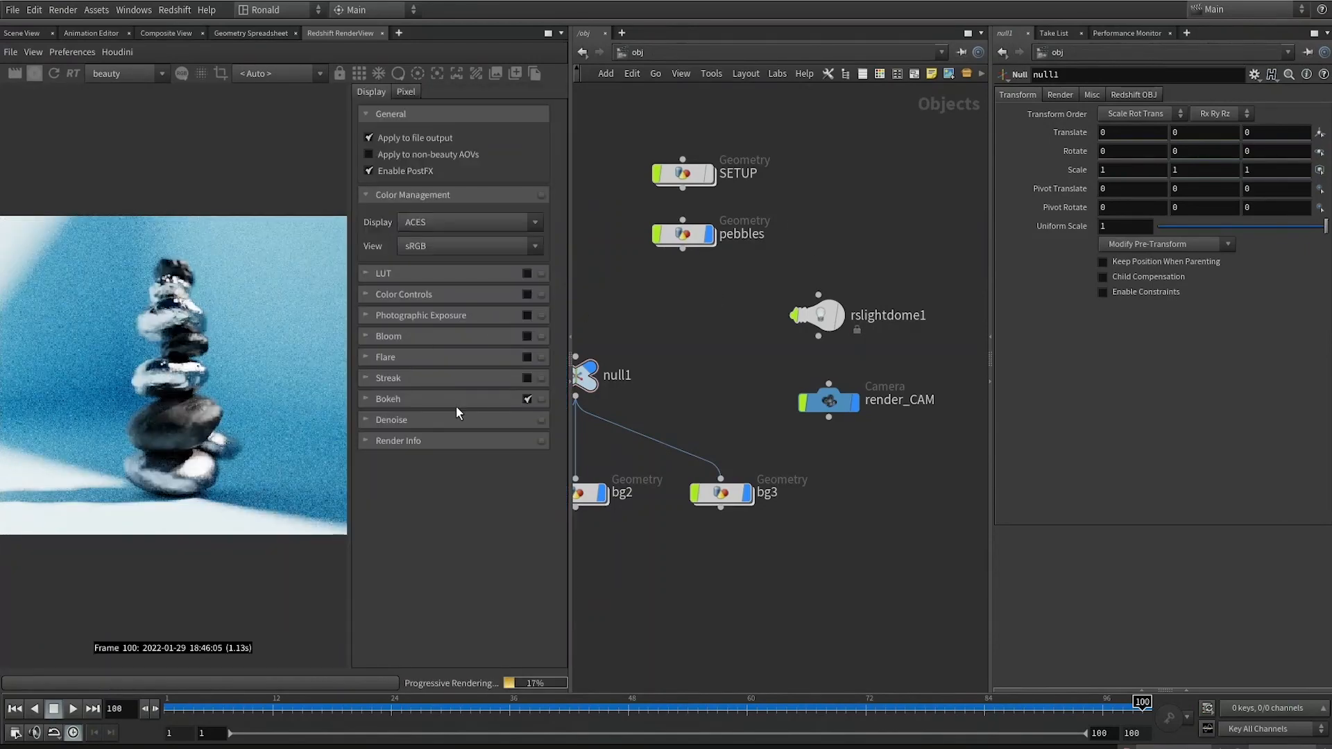
Set the Bokeh CoC Radius to 0.05
left_click(451, 402)
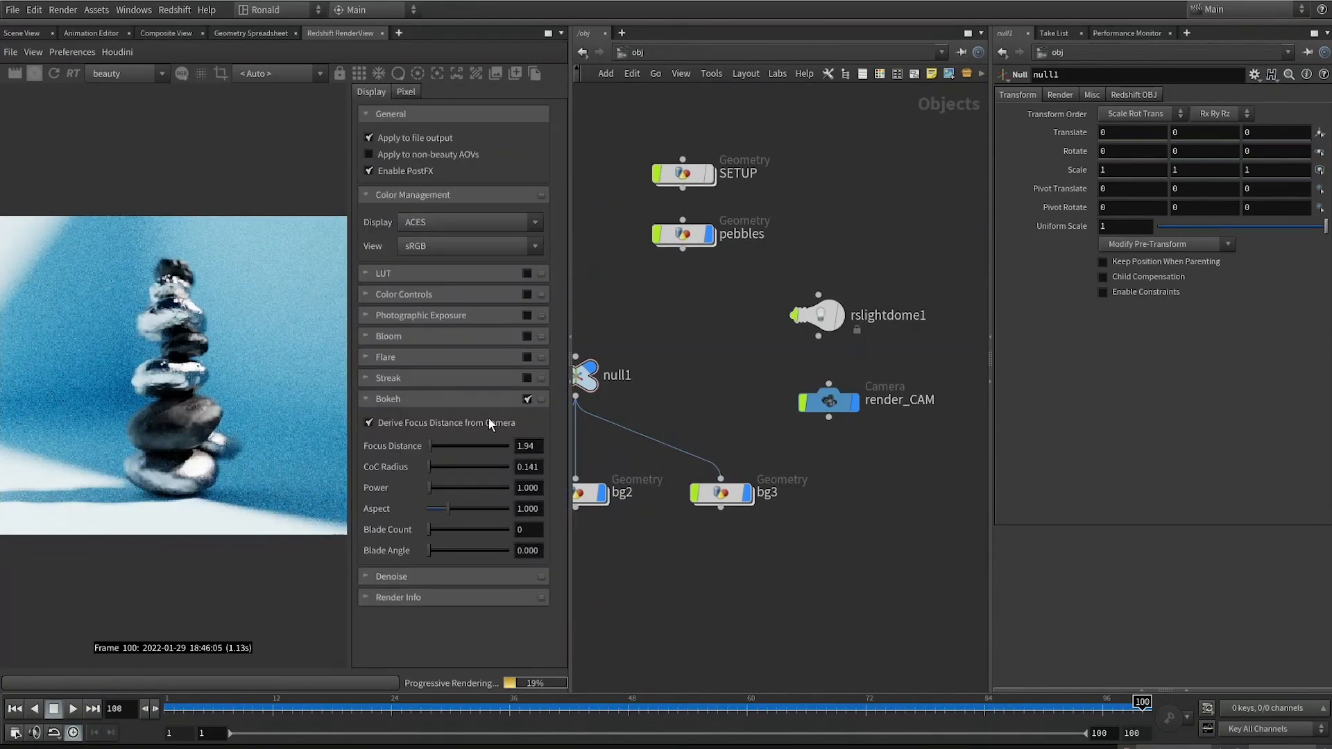
type("0.05")
key("Return")
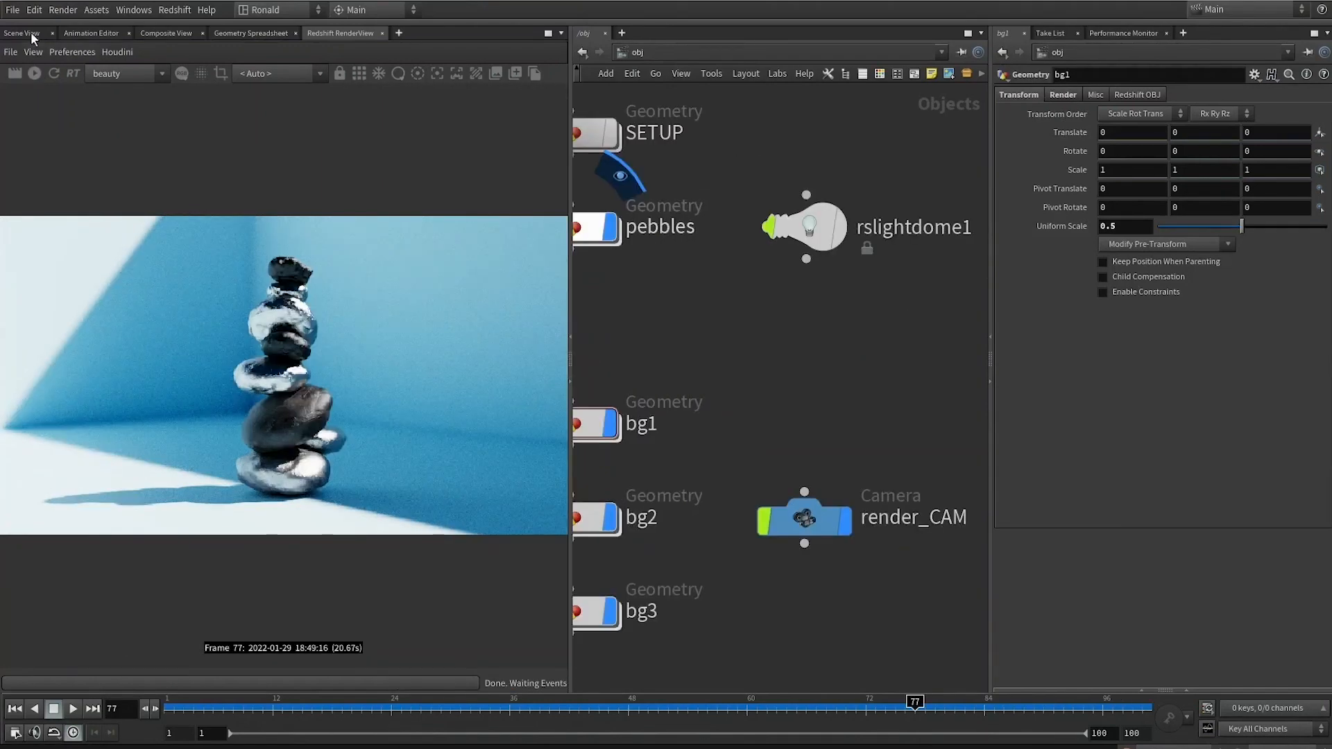
Add a null as parent of render_CAM and duplicate it to make a second null parenting the first
left_click(30, 32)
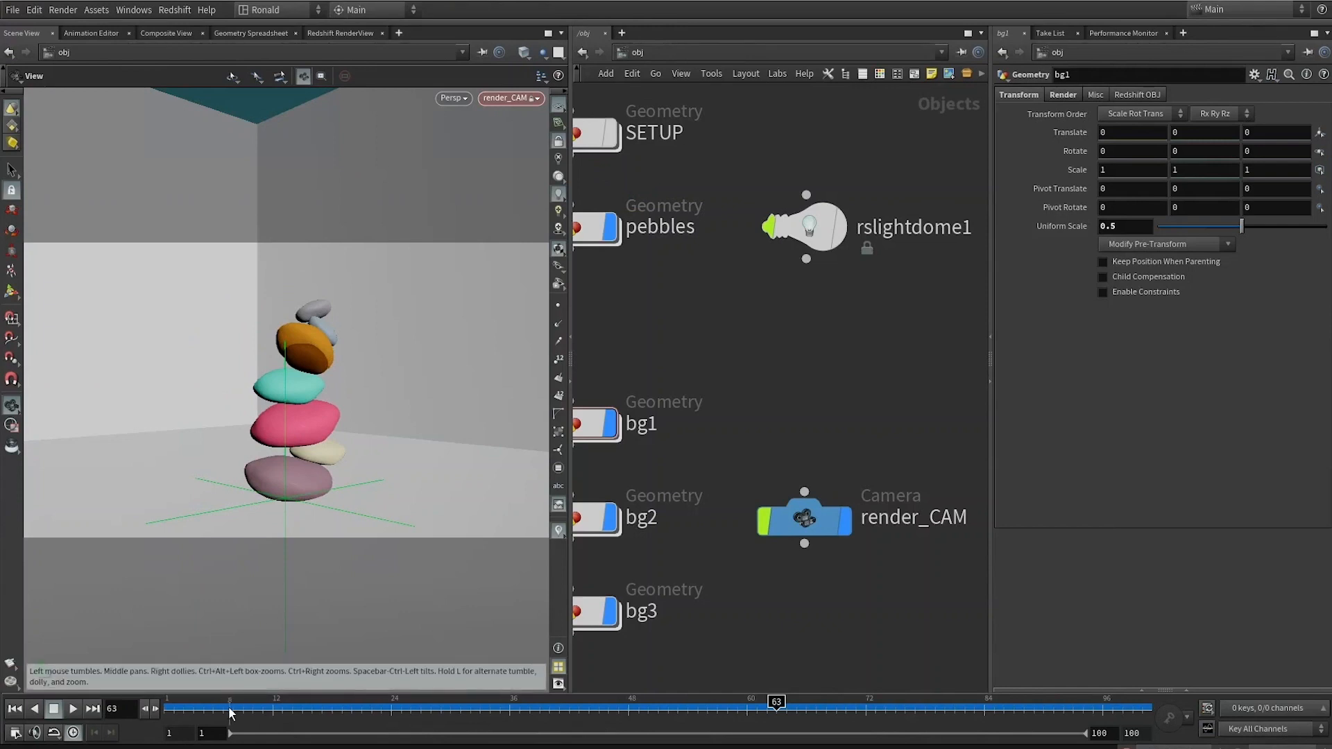
left_click_drag(230, 710, 510, 671)
middle_click_drag(820, 416, 737, 425)
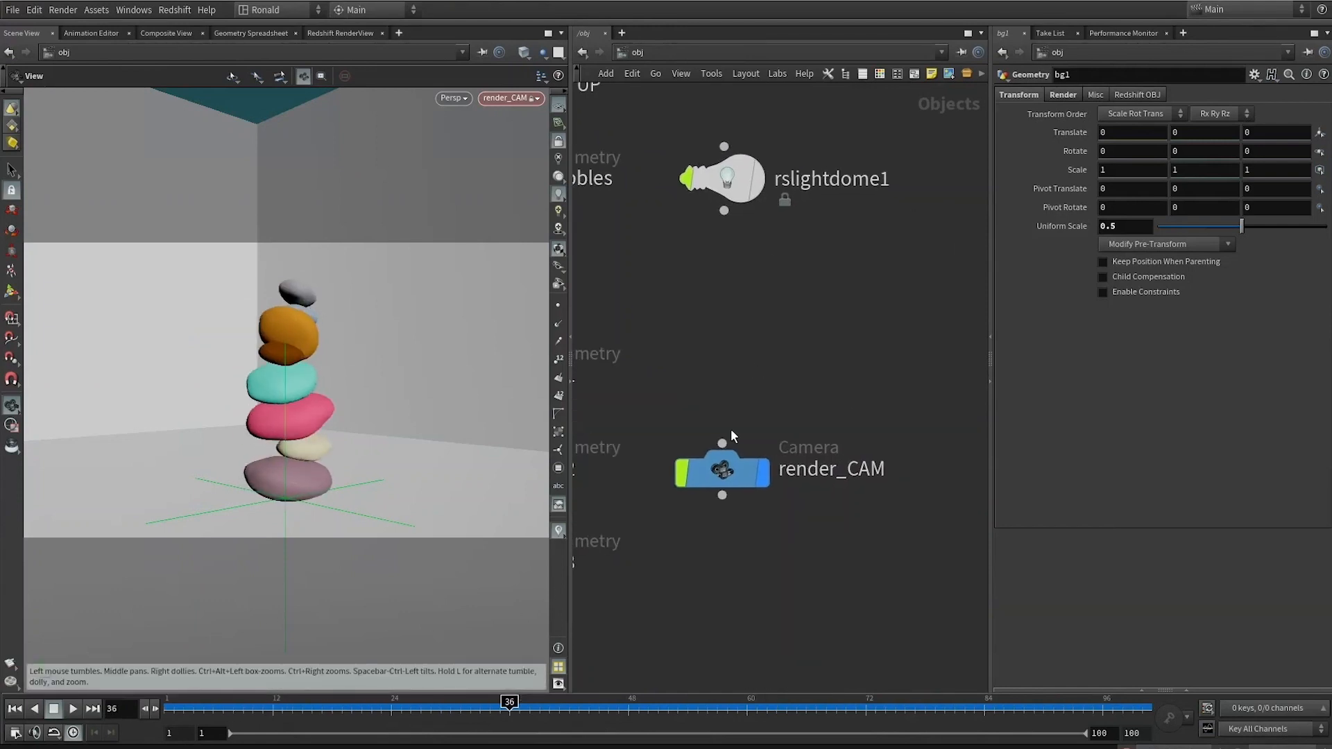
mouse_move(723, 462)
left_mouse_down()
mouse_move(736, 464)
mouse_move(713, 467)
left_mouse_up()
left_click(724, 394)
type("null")
key("Return")
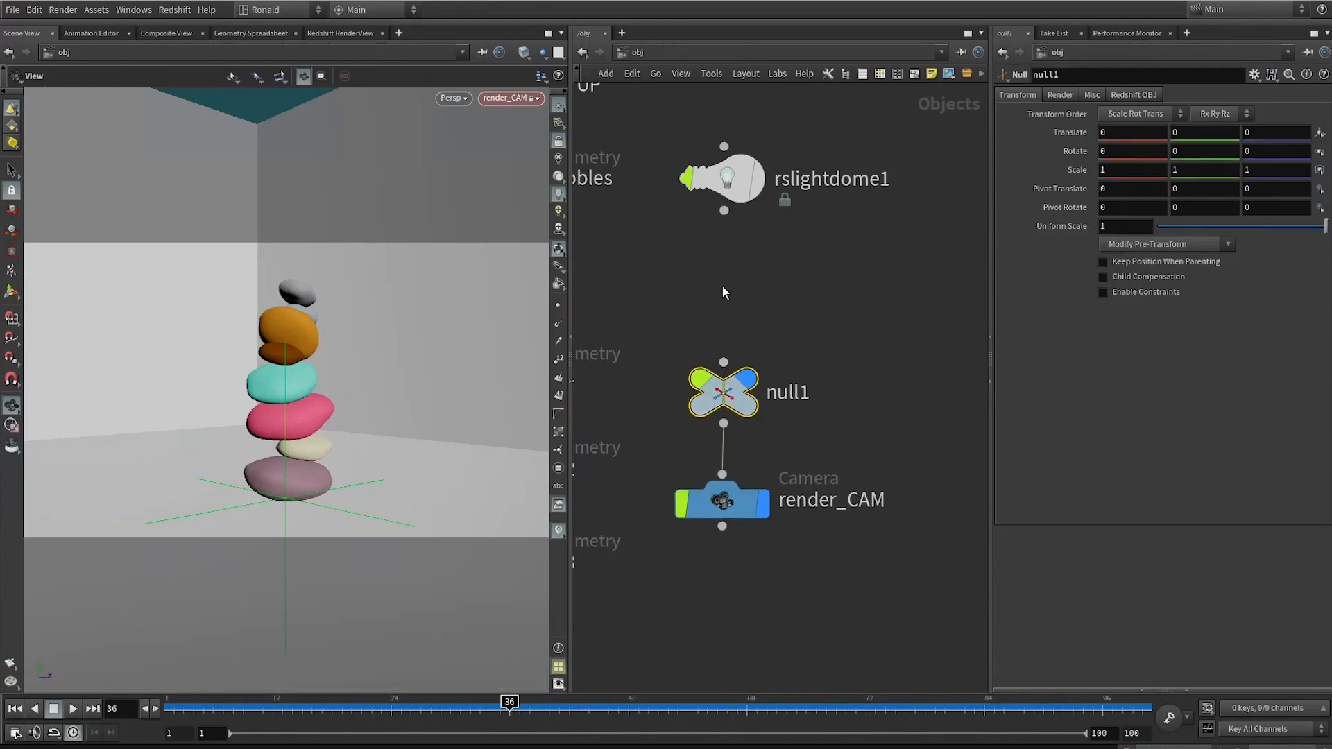
left_click_drag(725, 398, 723, 283, "alt")
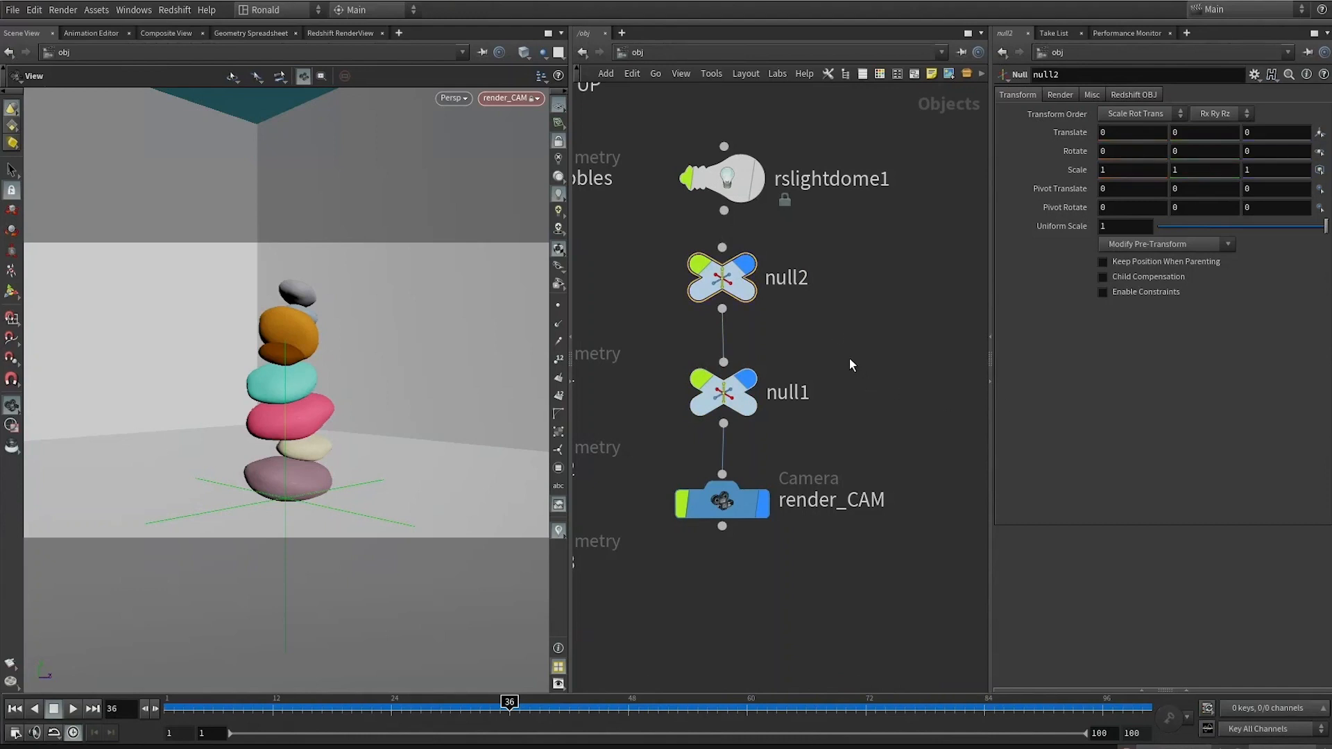
Set null1's Y rotation to the expression $FF and play the animation in the Scene View
left_click_drag(708, 423, 708, 423)
type("$FF")
key("Return")
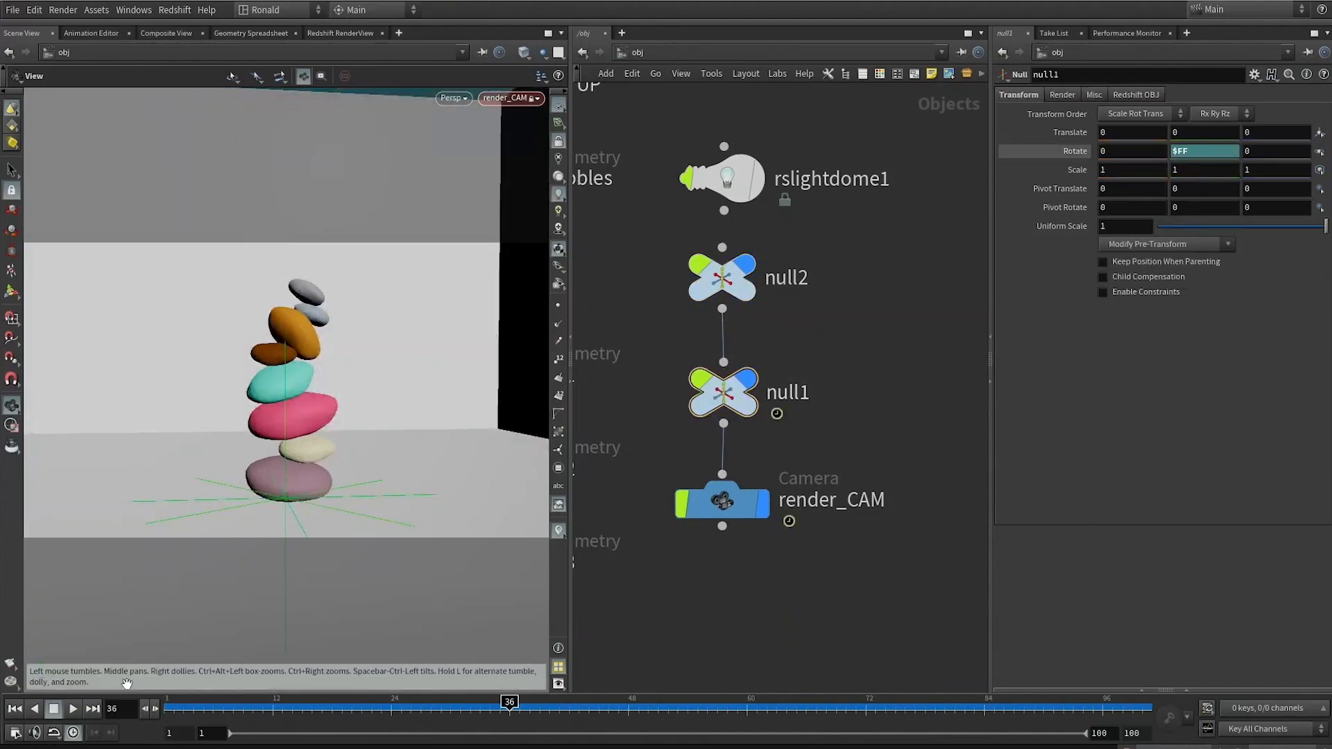
left_click(73, 709)
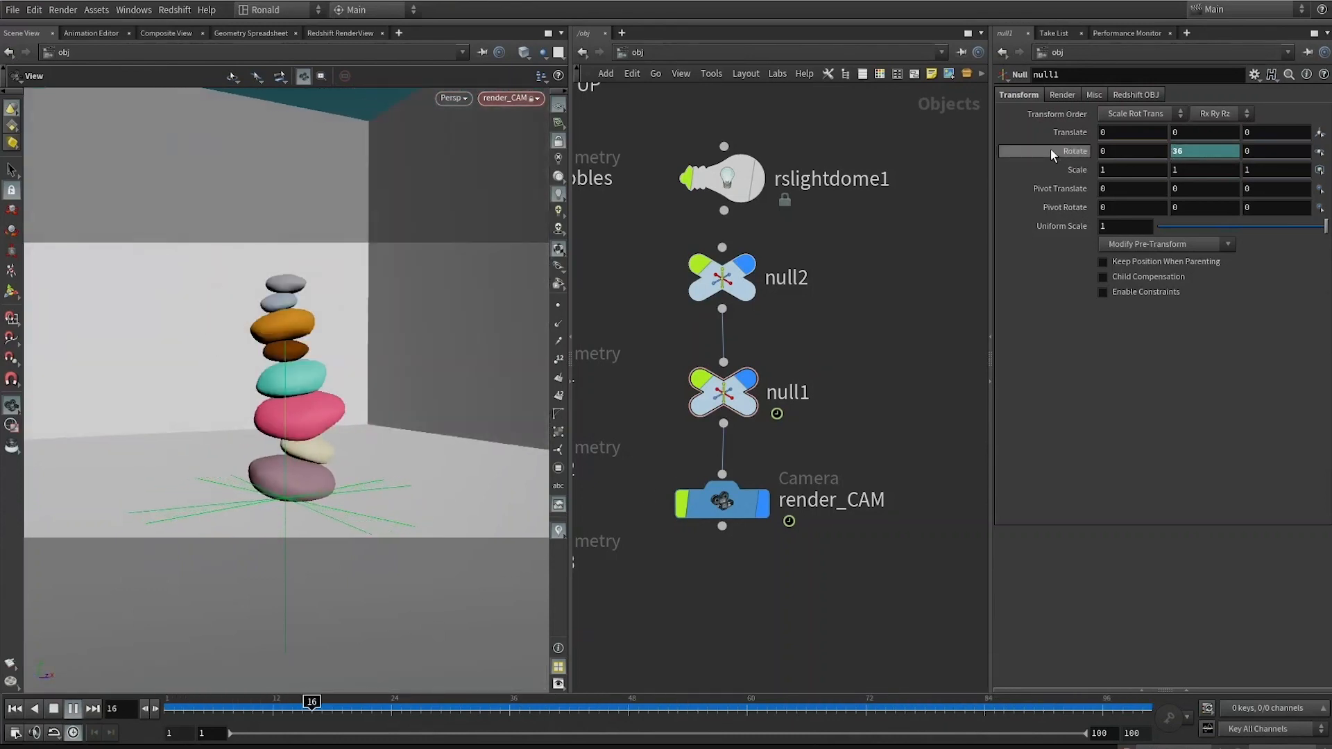
Slow the camera rotation by changing null1's Y rotation expression to $FF*.1
left_click(1203, 151)
type("*.1")
key("Return")
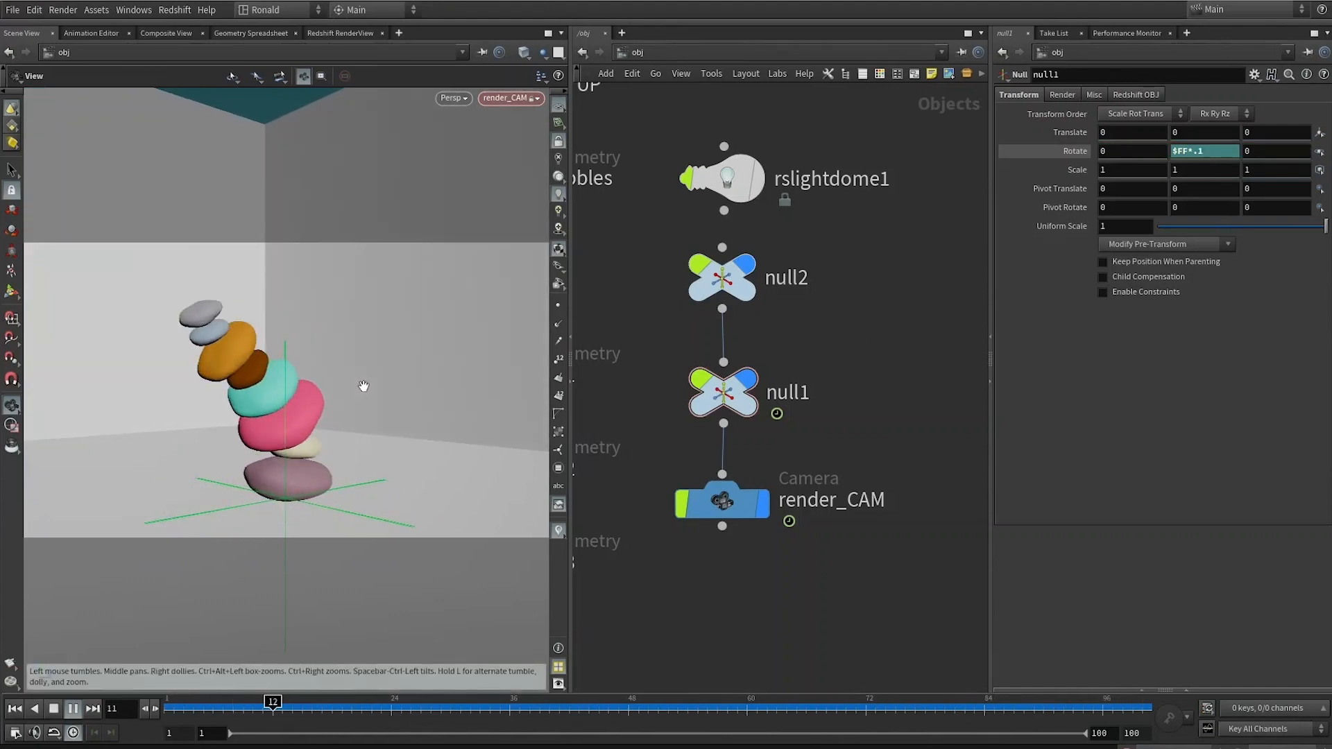
left_click(1208, 152)
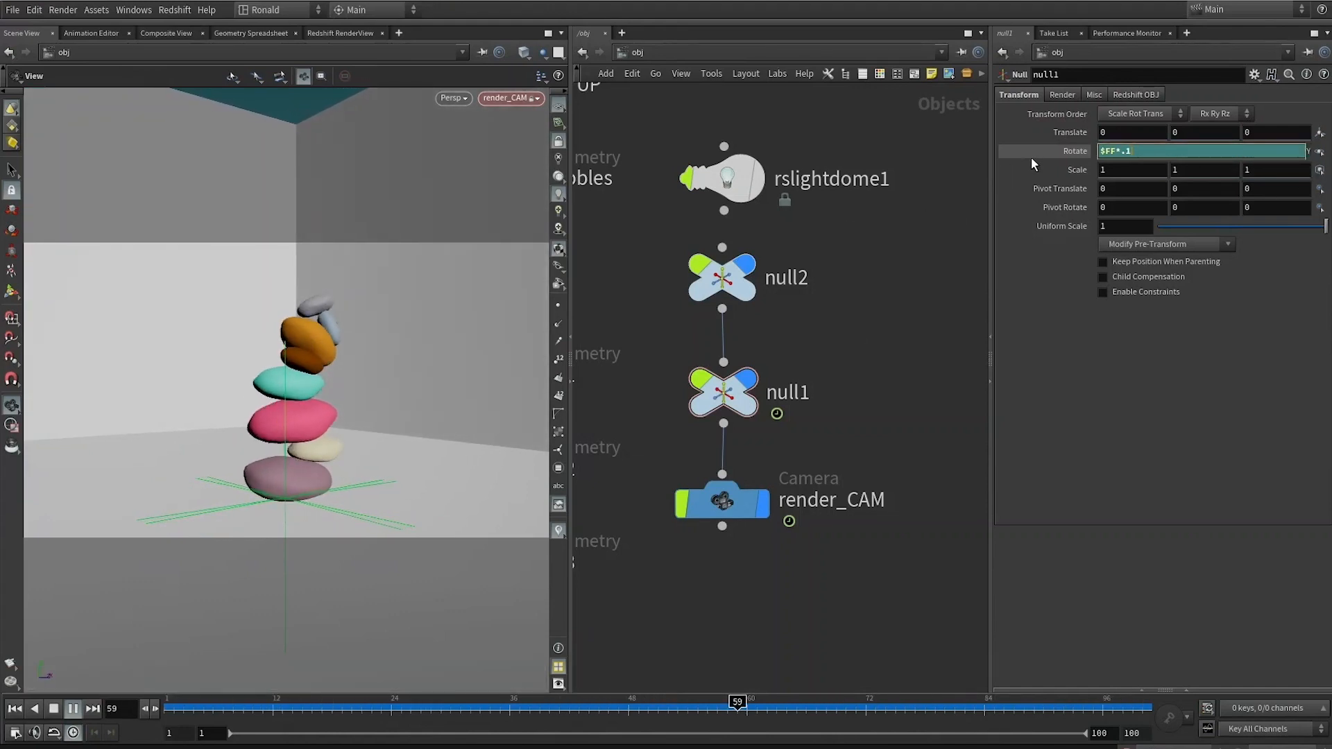
left_click(1030, 156)
Apply a Noise Motion FX to null2's Translate parameter
left_click(722, 277)
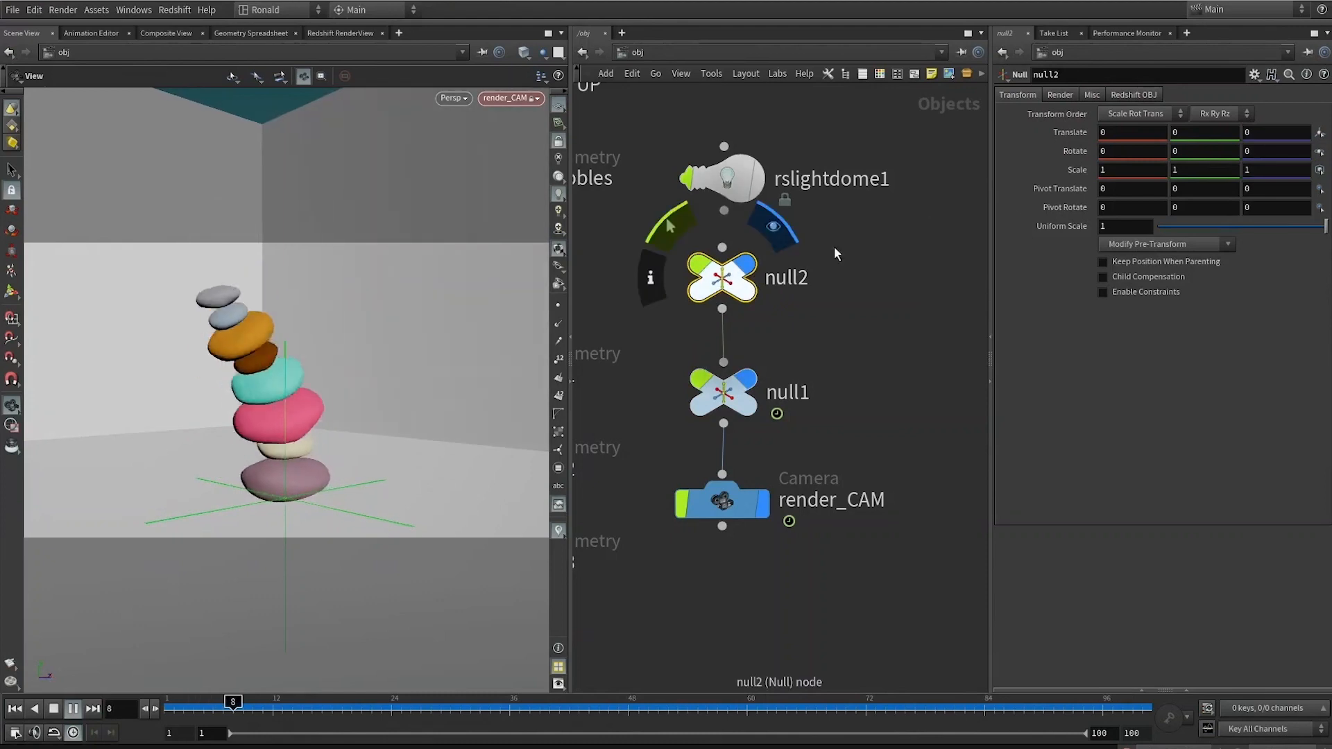
right_click(1067, 133)
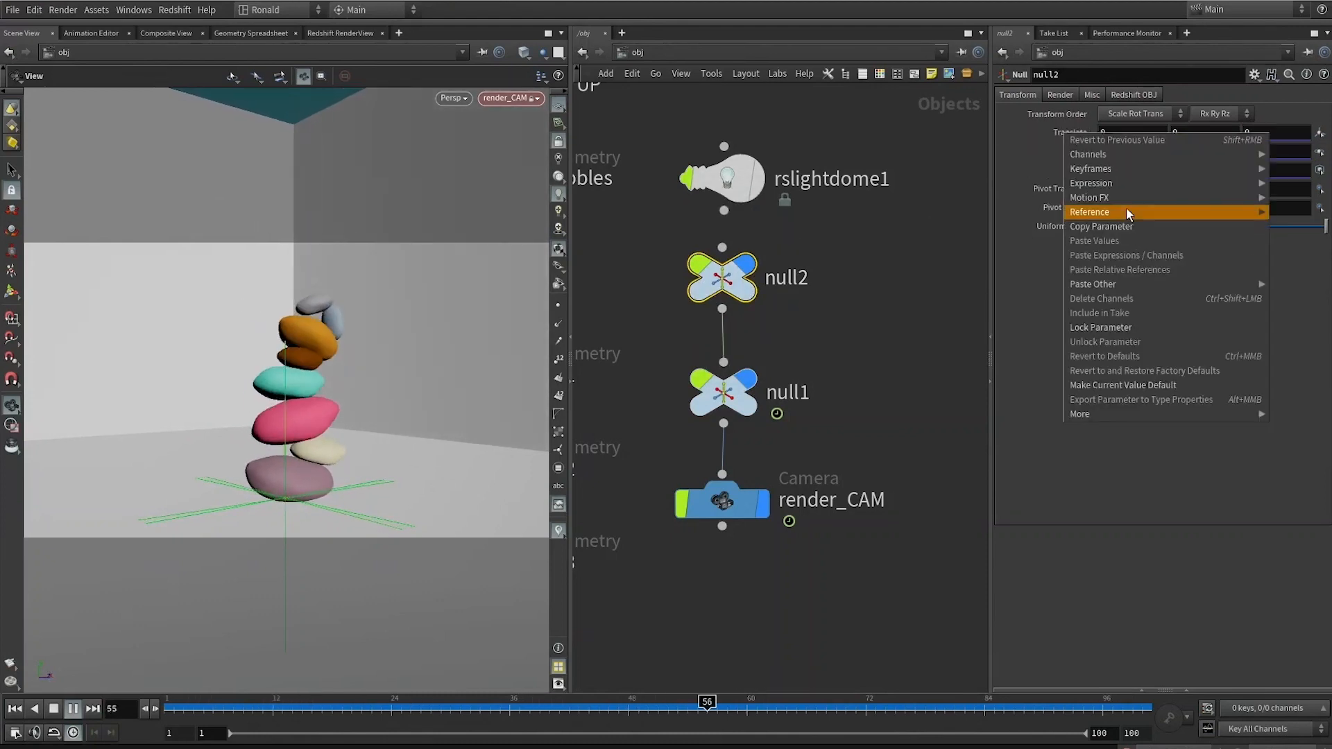
mouse_move(1126, 200)
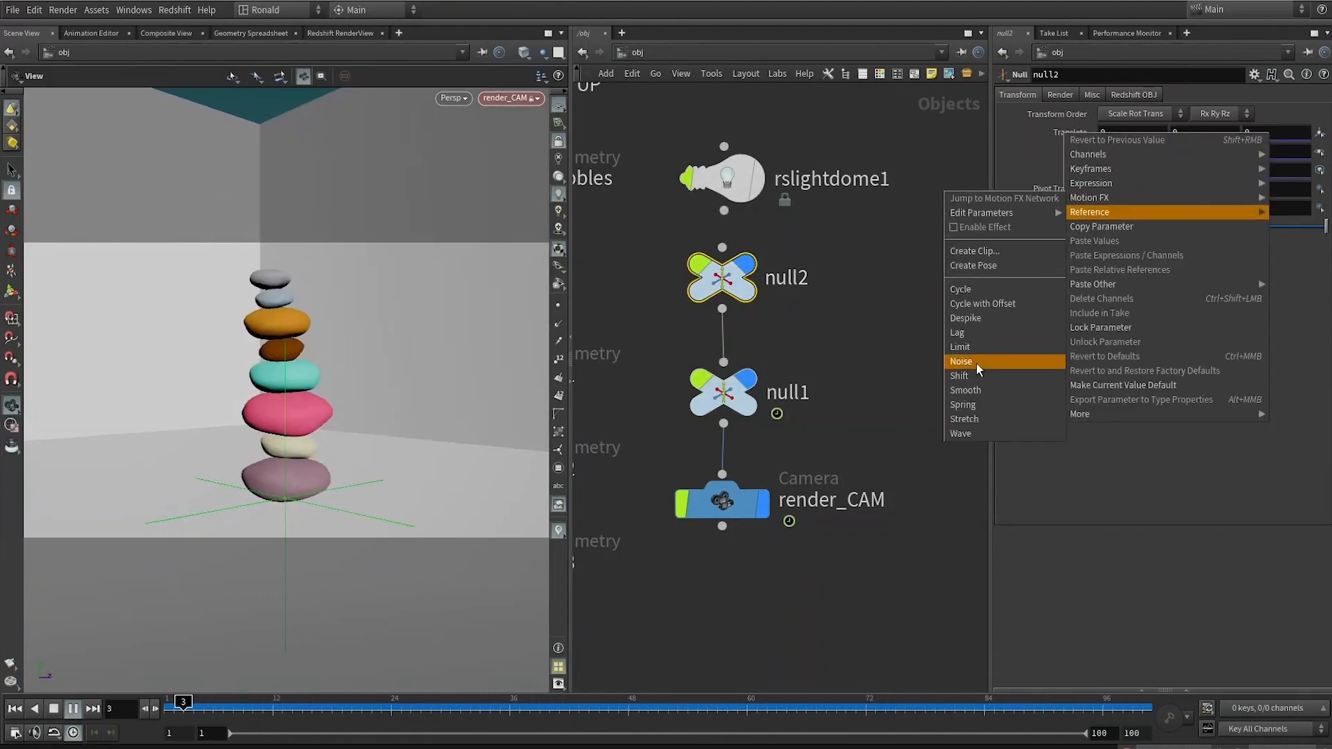
left_click(976, 362)
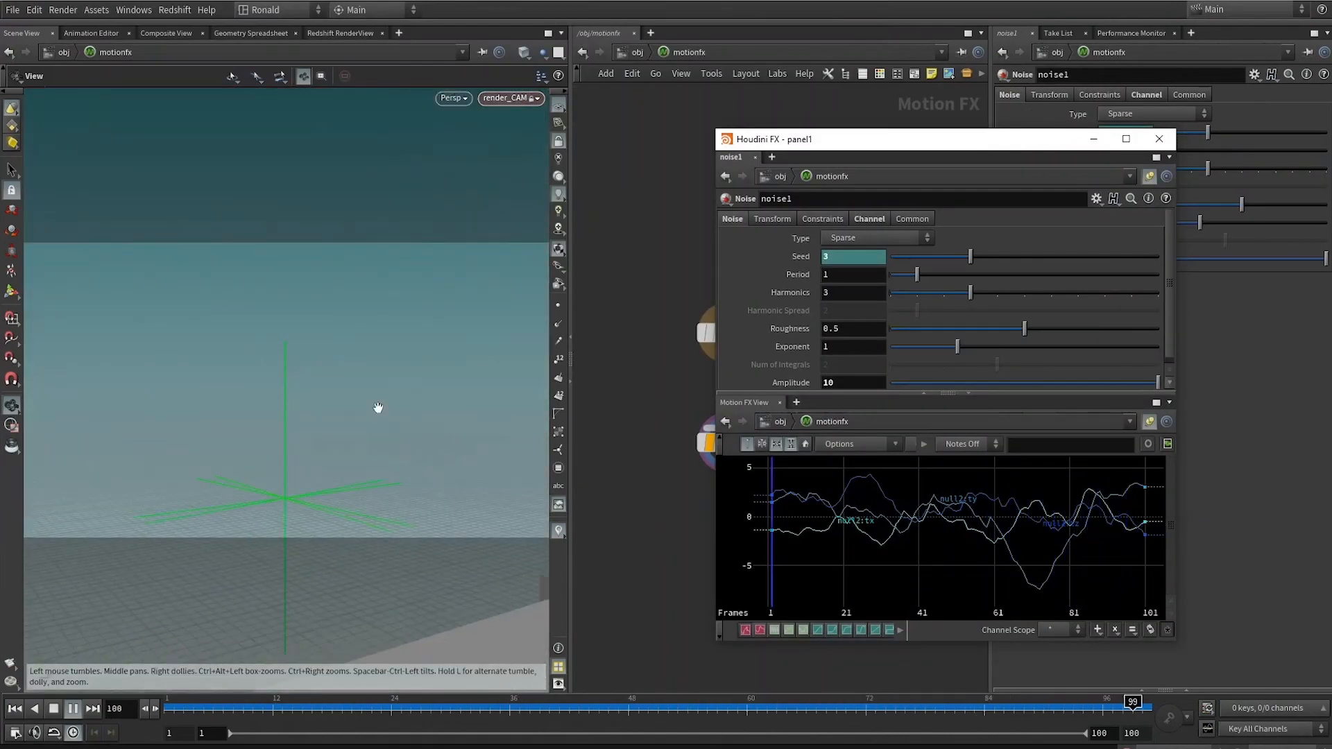
Set the motion noise's Amplitude to 0.1, Period to 3 and Harmonics to 2
double_click(850, 385)
type(".1")
key("Return")
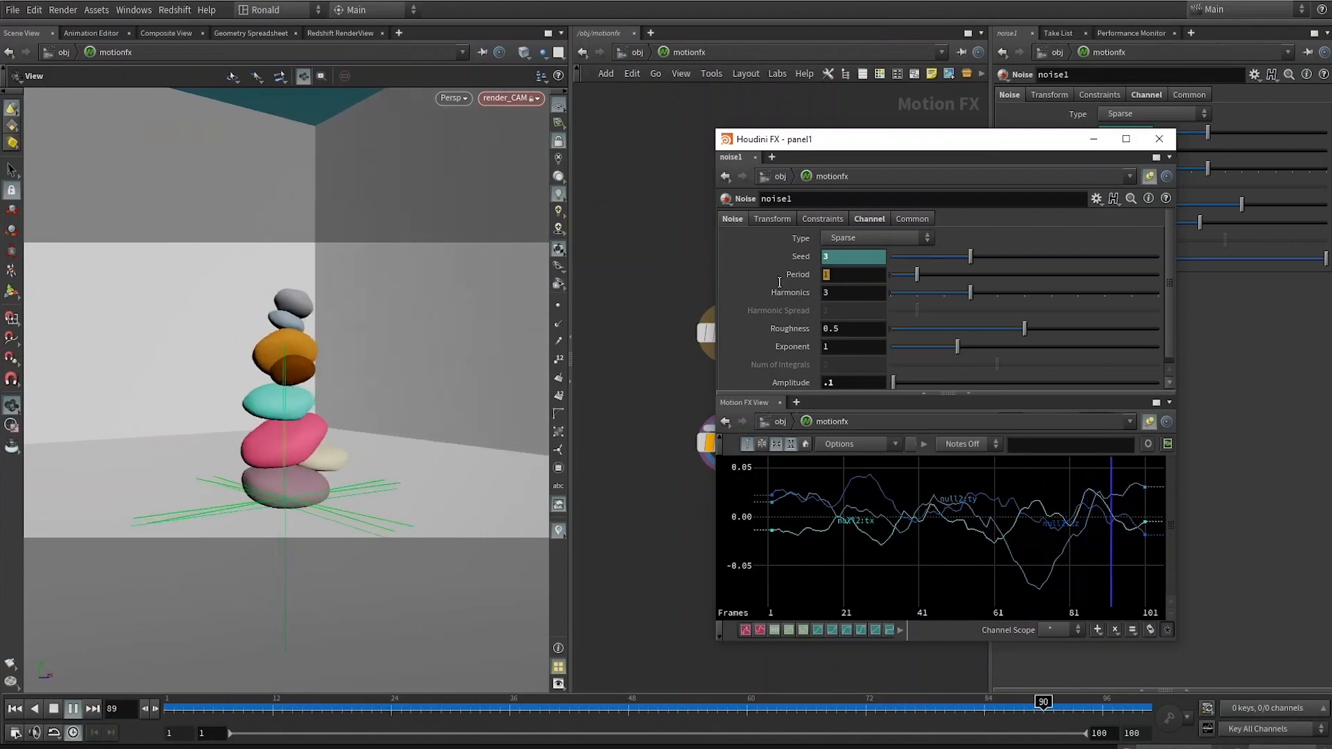
double_click(832, 275)
type("3")
key("Return")
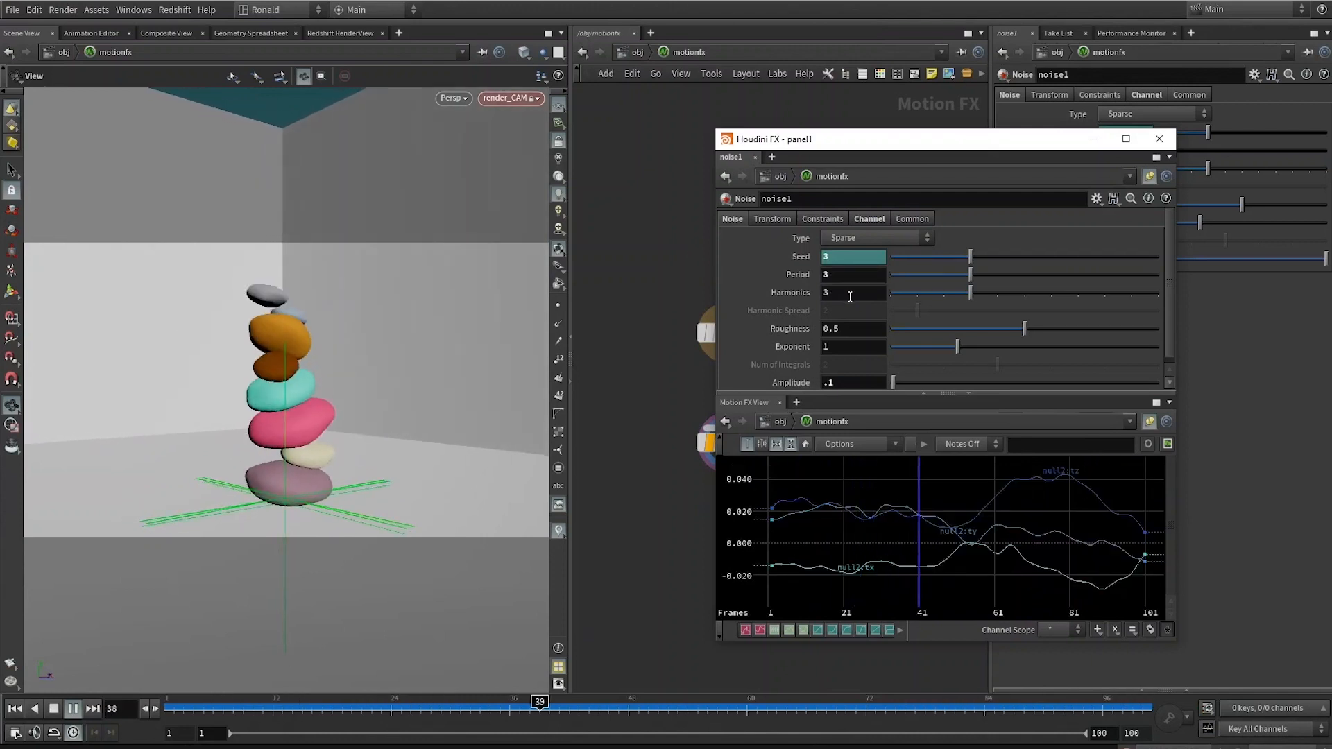
double_click(851, 292)
type("2")
key("Return")
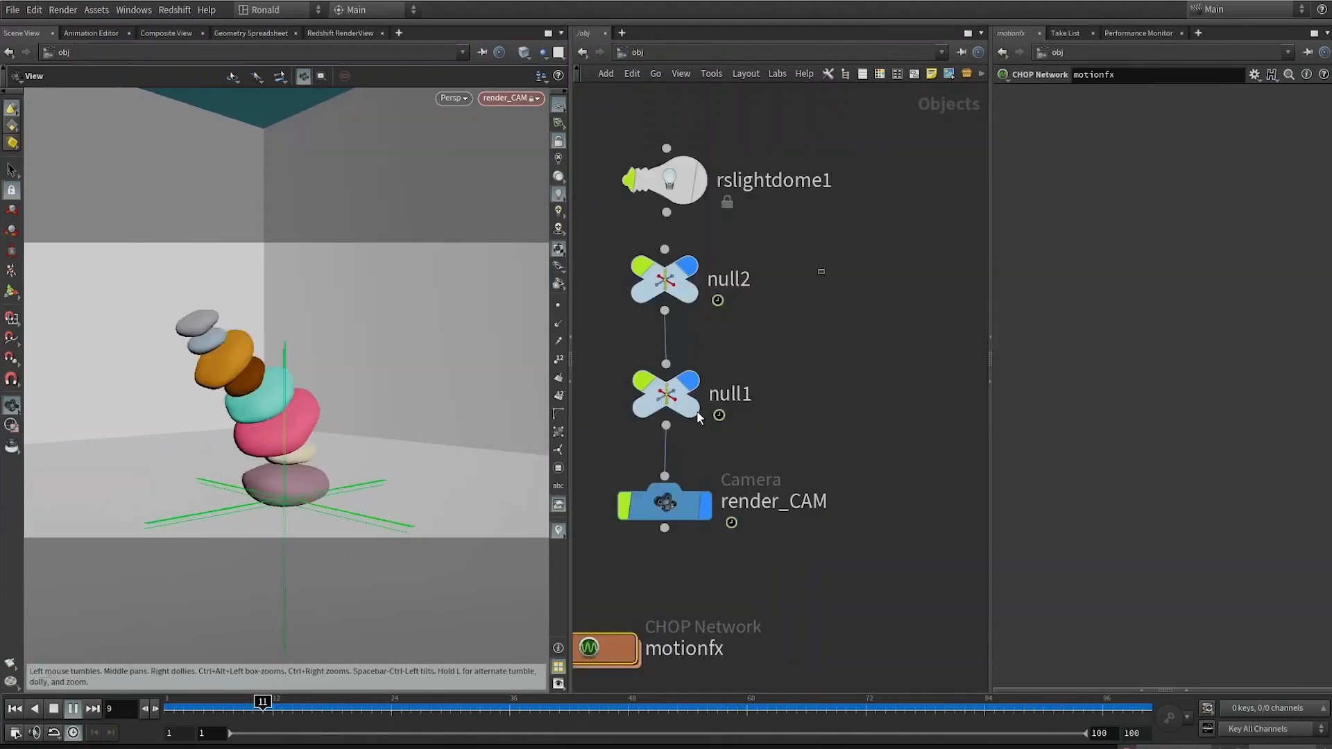
Rename null1, the rotation null above render_CAM, as orbit
left_click_drag(770, 236, 659, 464)
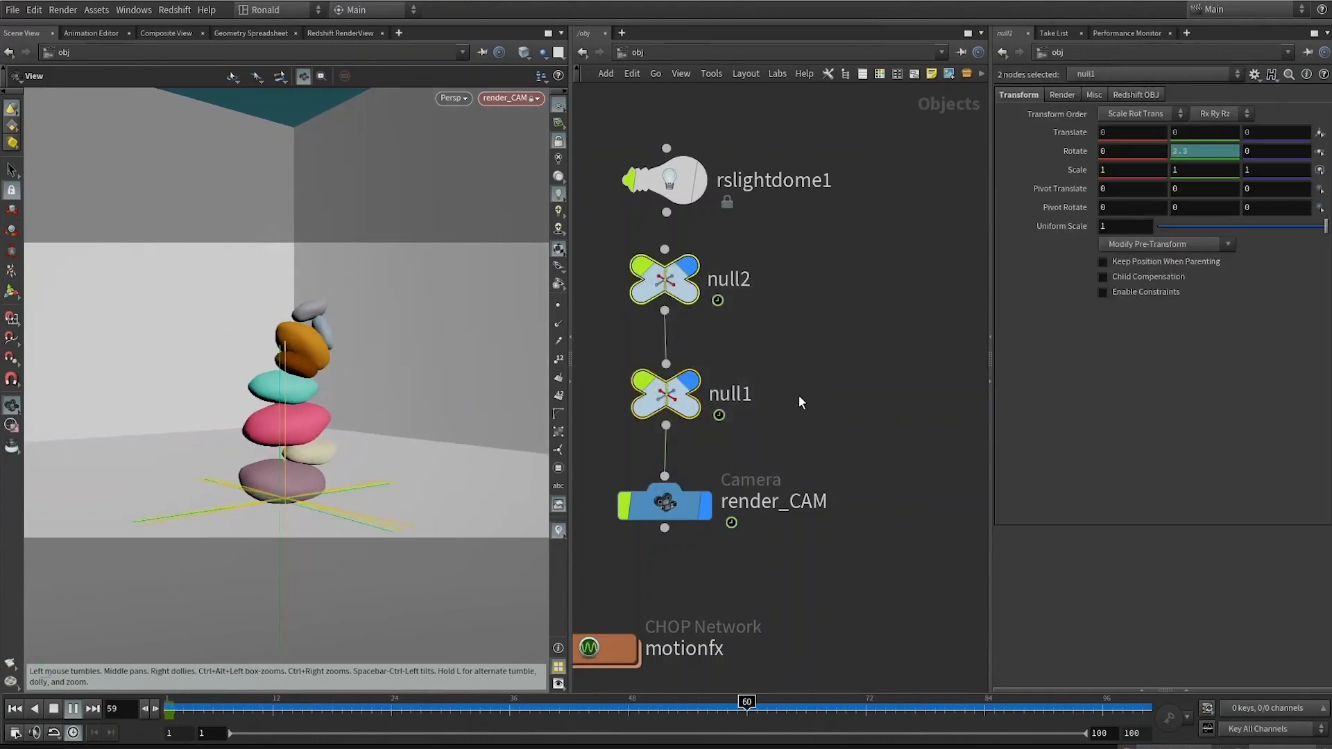
left_click(780, 378)
left_click_drag(816, 266, 653, 574)
left_click(740, 327)
left_click(745, 394)
left_click_drag(762, 394, 693, 399)
type("orbit")
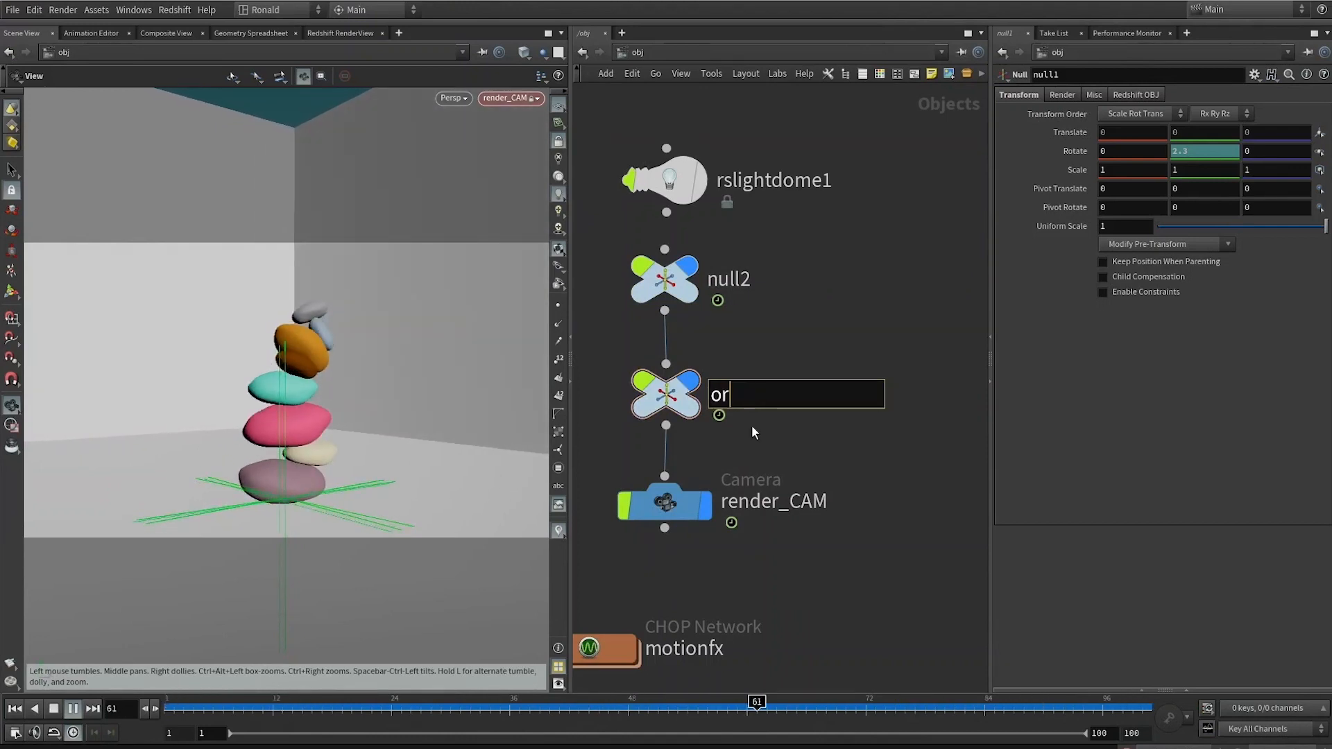
key("Return")
Rename null2, the null carrying the motion noise, as shake
left_click(725, 281)
left_click_drag(758, 280, 688, 290)
type("shake")
key("Return")
Turn off the display of the shake and orbit nulls
left_click_drag(792, 242, 653, 427)
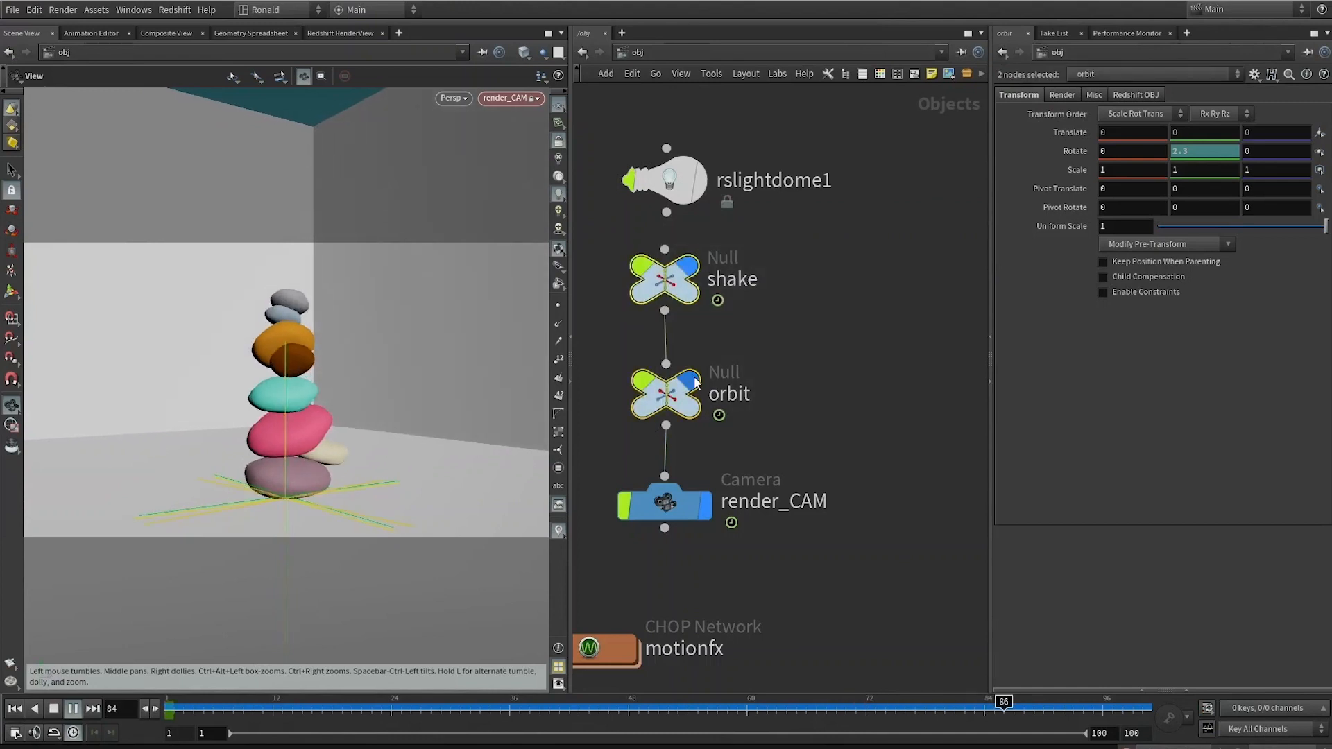
left_click(792, 403)
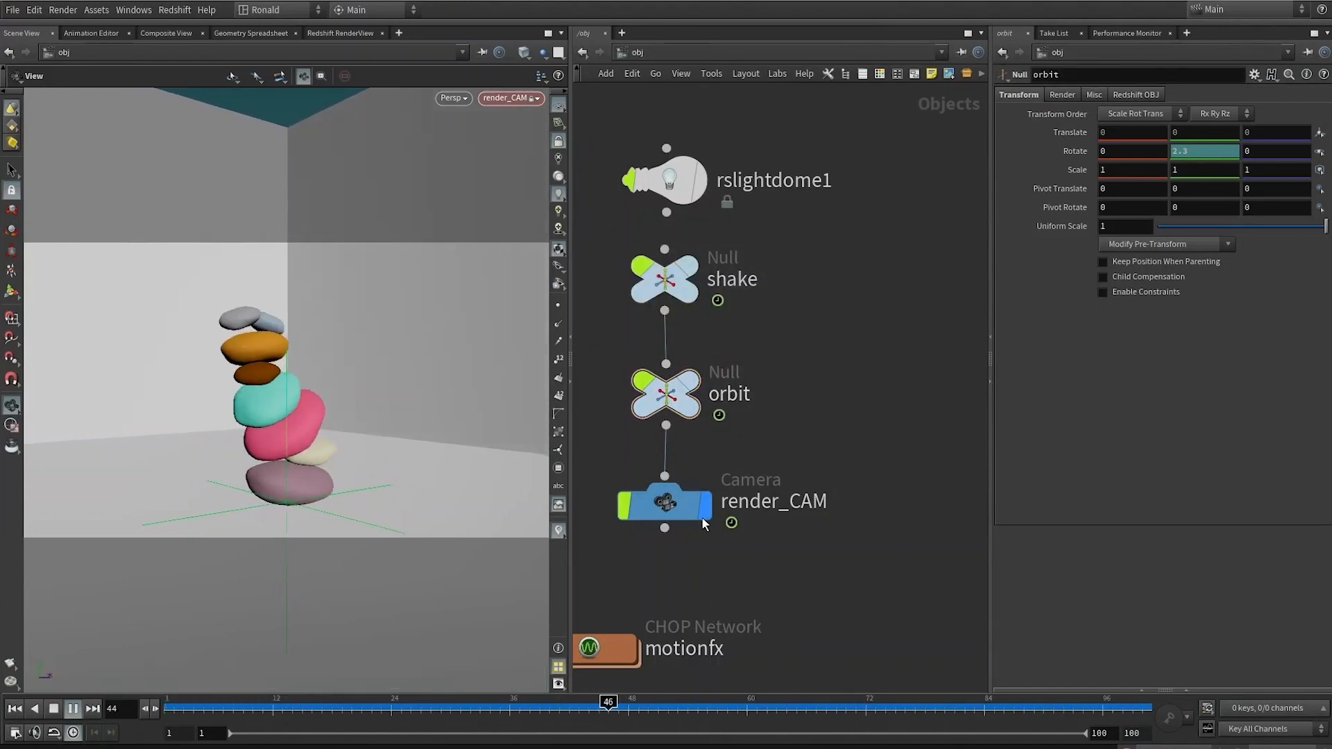
key("h")
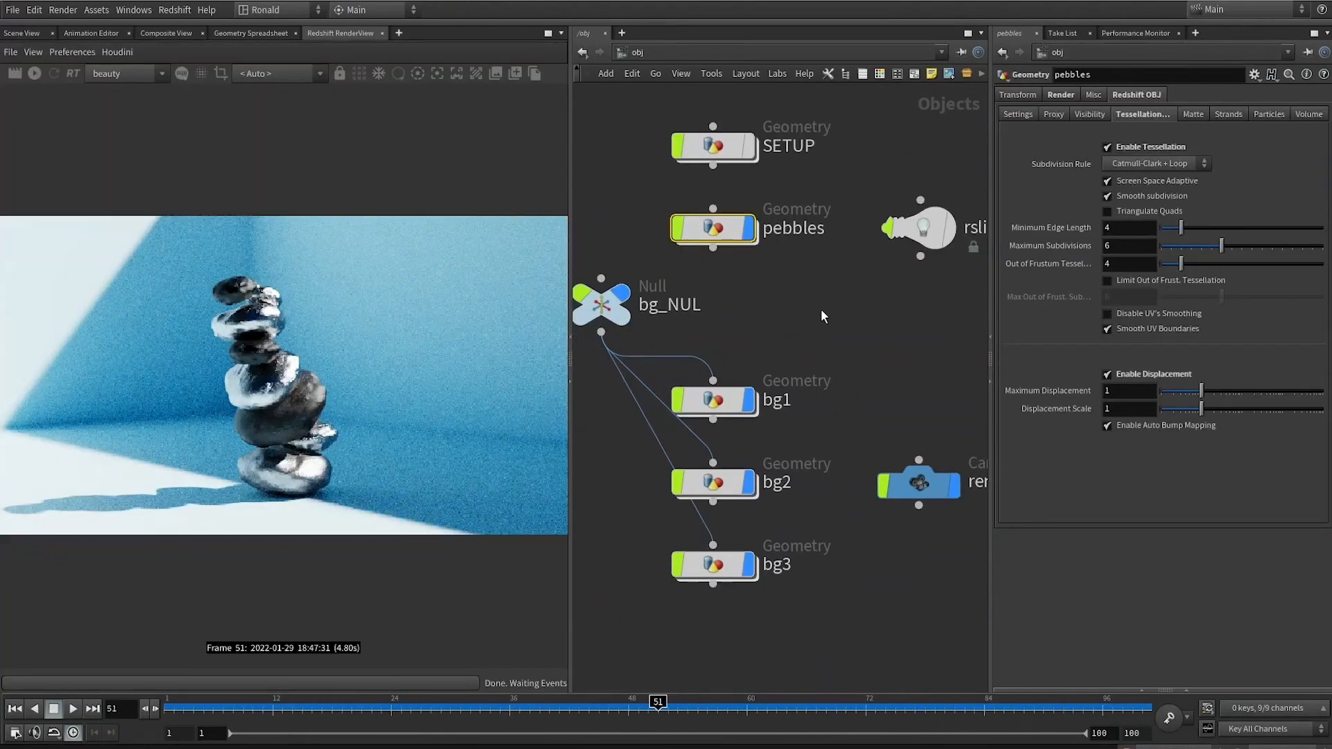
middle_click_drag(827, 301, 789, 282)
scroll(801, 284, "down", 3)
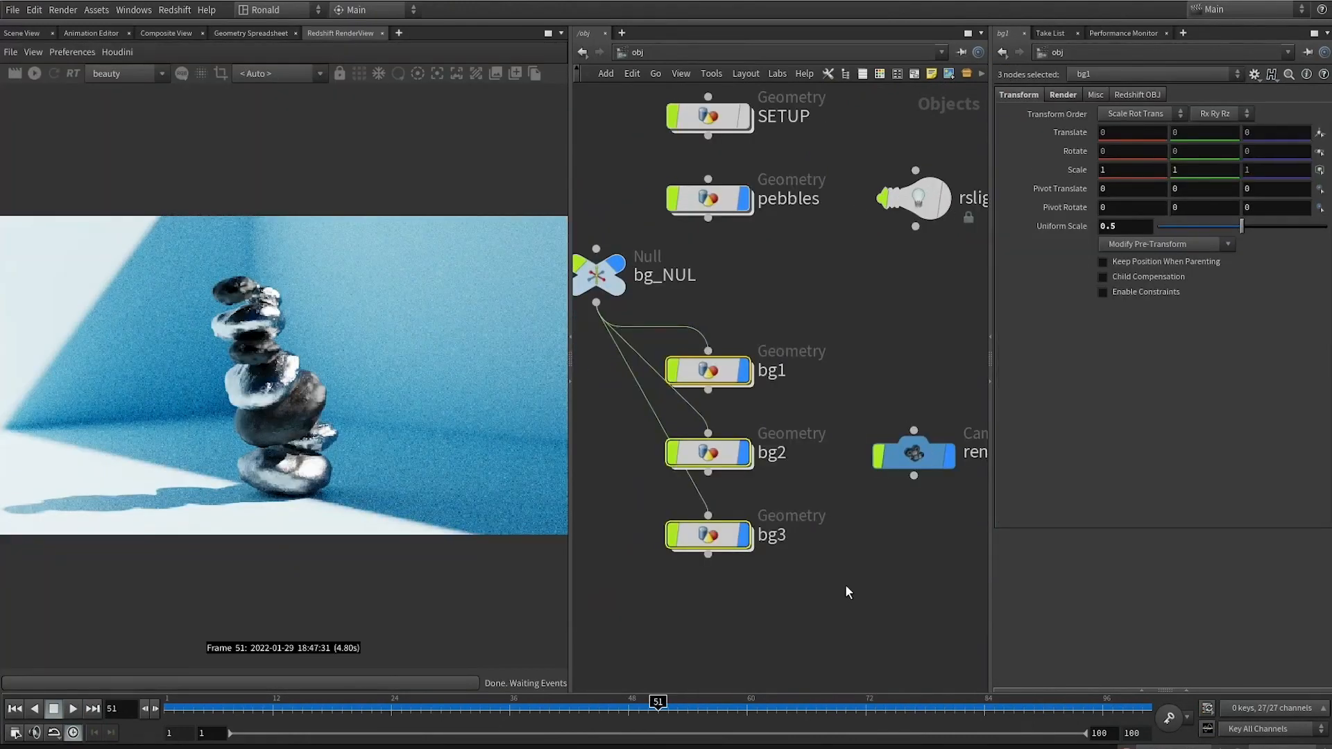
left_click(847, 593)
left_click_drag(822, 565, 659, 361)
left_click(861, 591)
left_click_drag(826, 611, 627, 344)
left_click(862, 373)
middle_click_drag(840, 338, 783, 372)
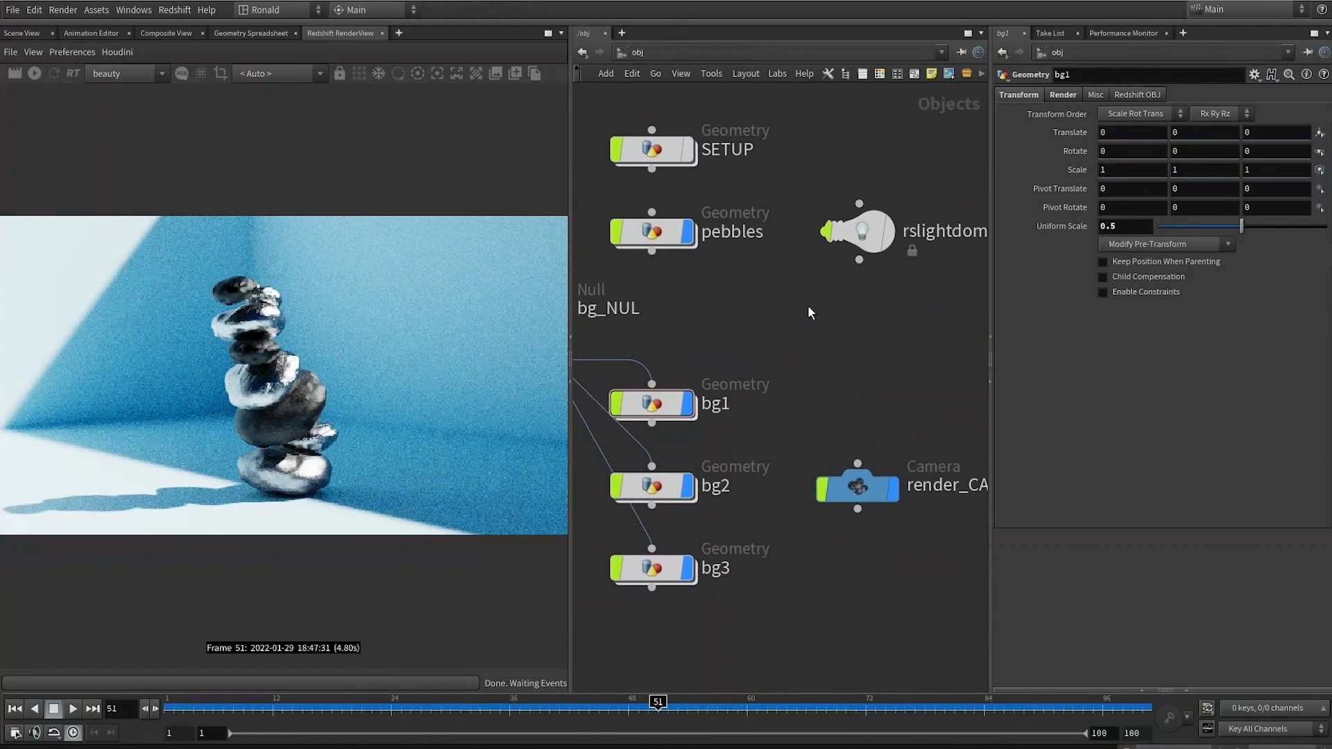
middle_click_drag(746, 332, 800, 264)
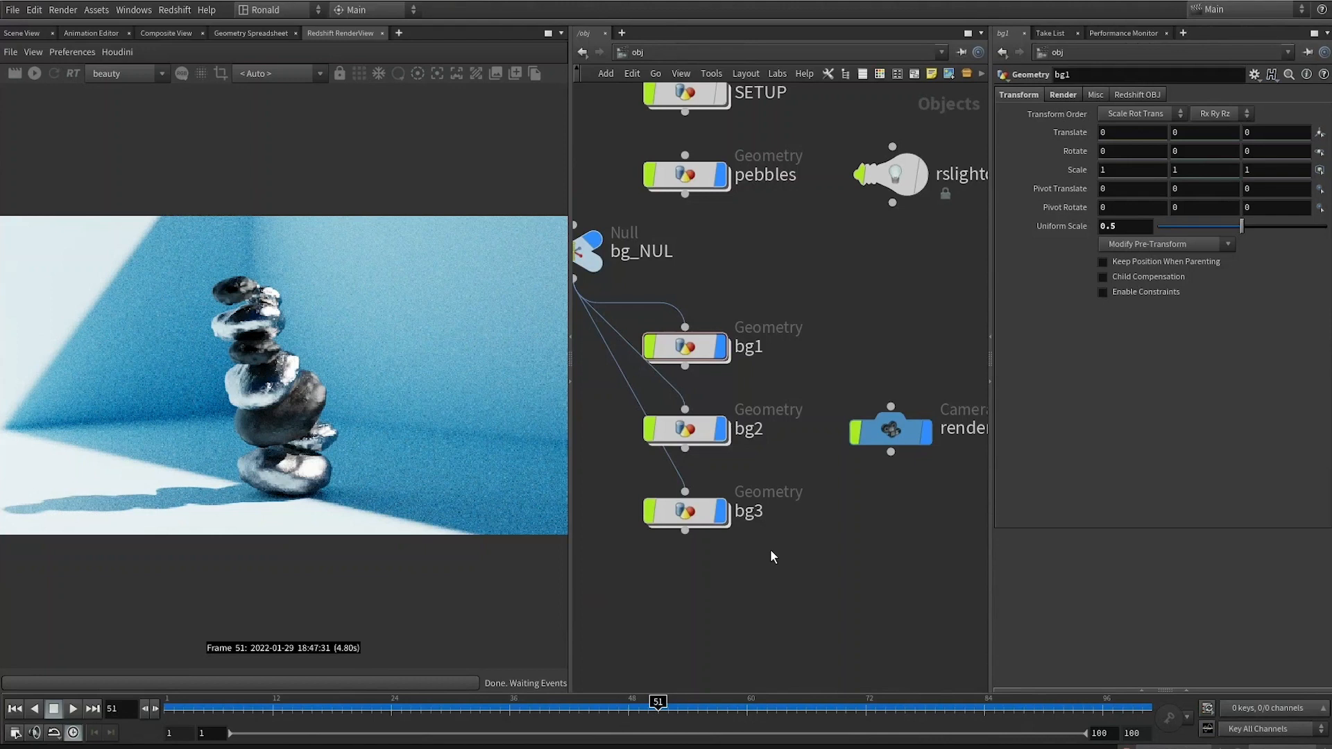
middle_click_drag(870, 543, 845, 561)
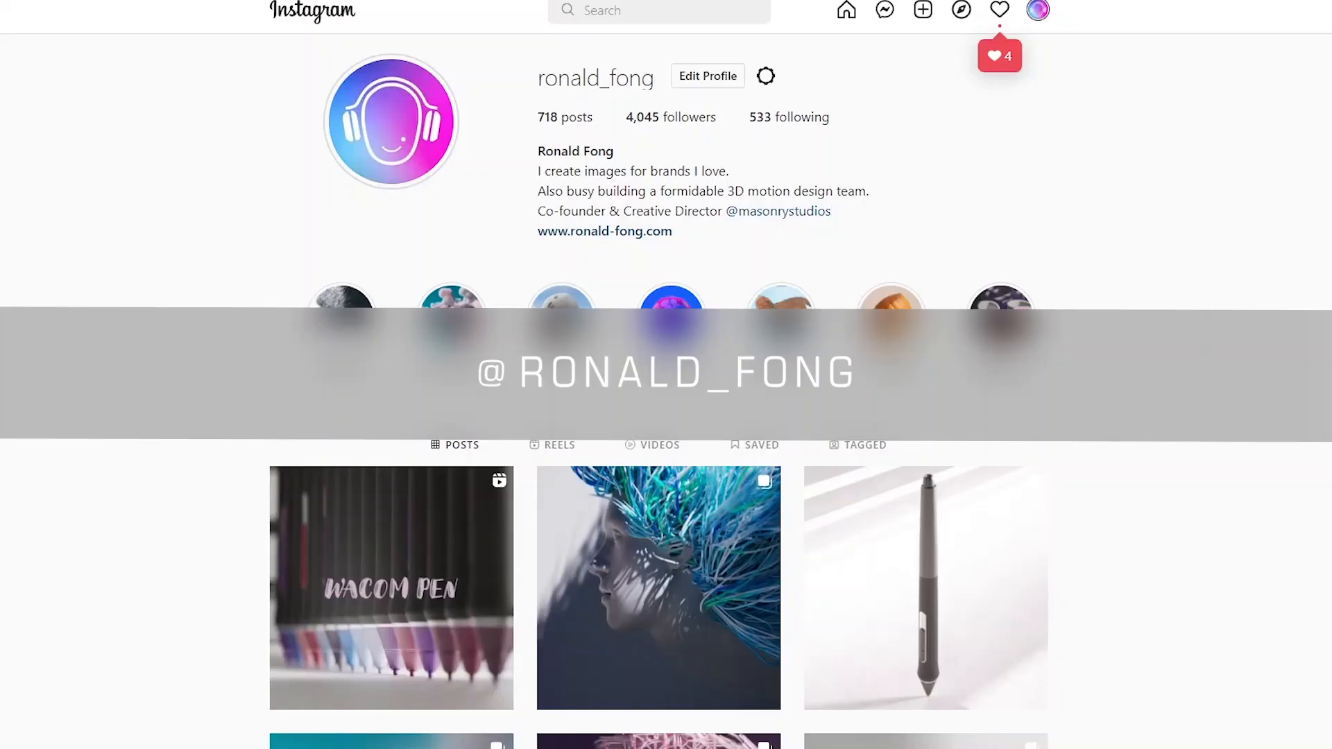
Switch to the artist's Instagram profile, browse its posts and open the Wacom pen reel
scroll(659, 391, "down", 4)
scroll(659, 392, "up", 1)
scroll(659, 391, "down", 1)
scroll(659, 391, "up", 1)
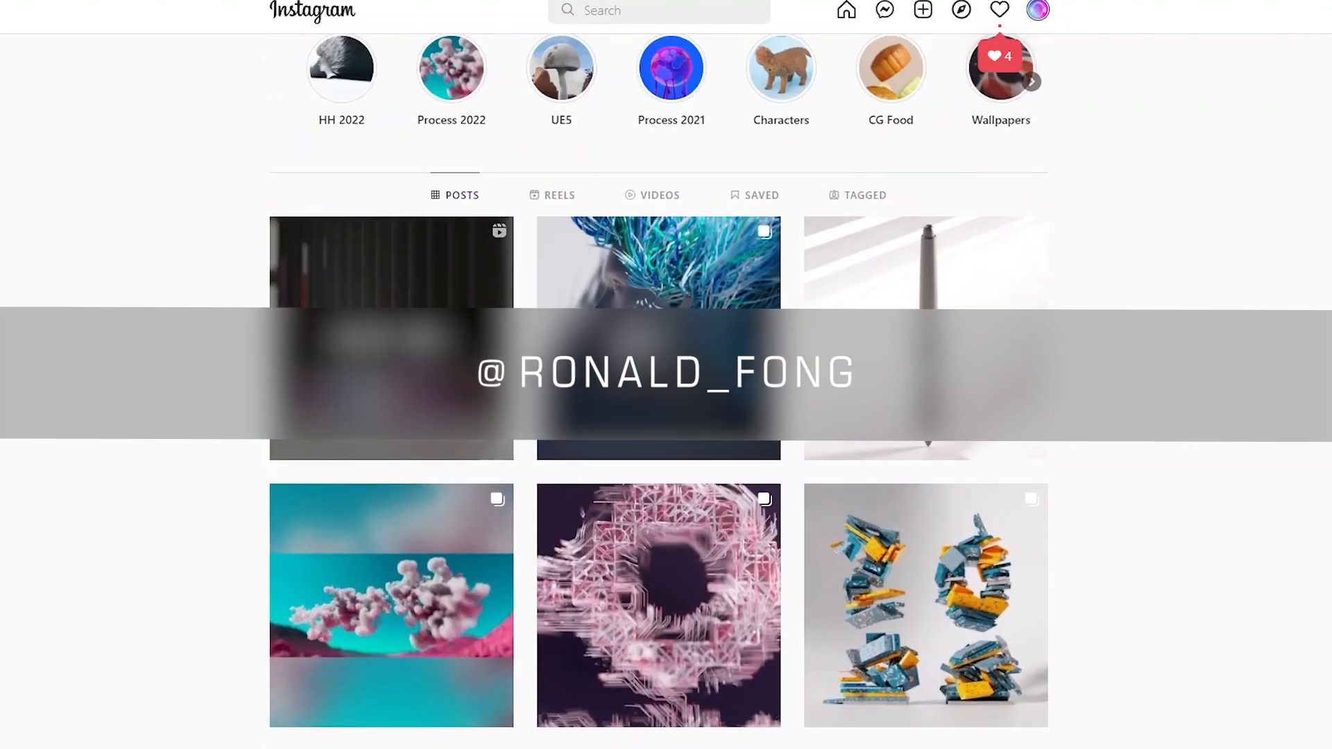
left_click(466, 394)
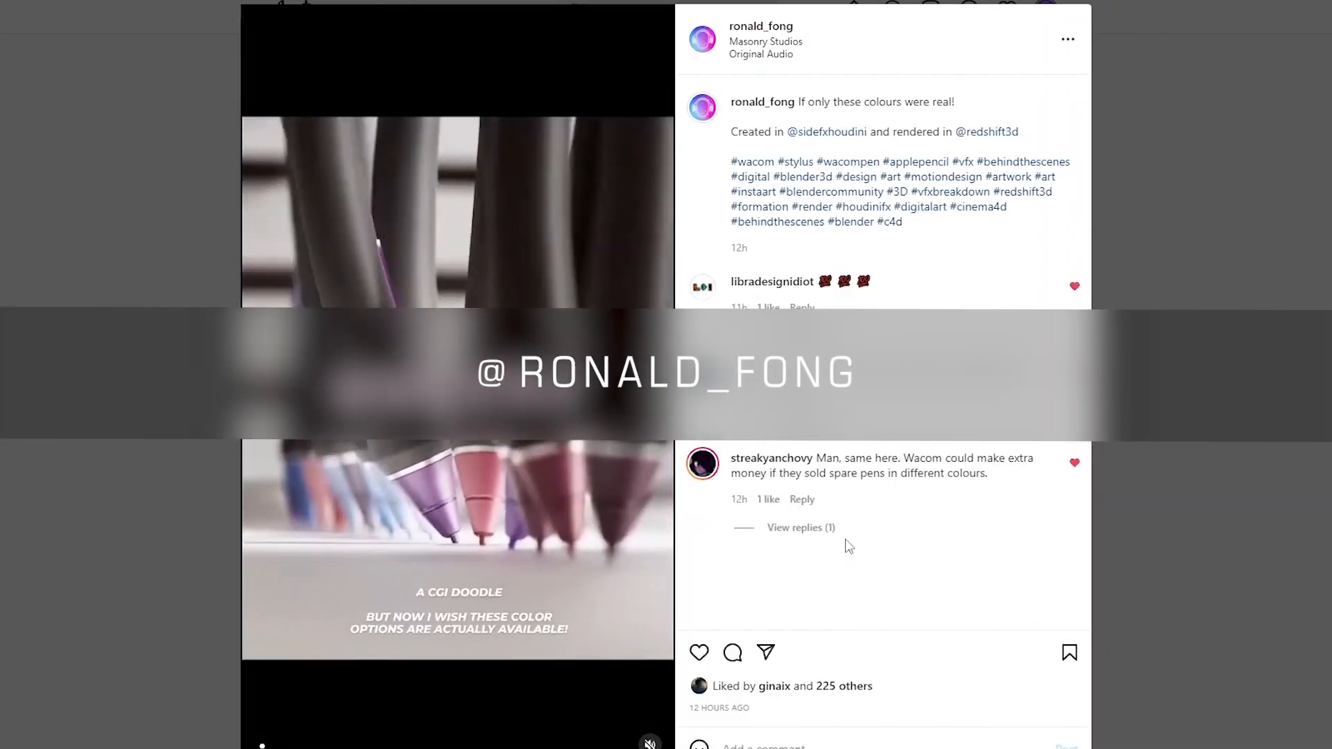
left_click(1233, 484)
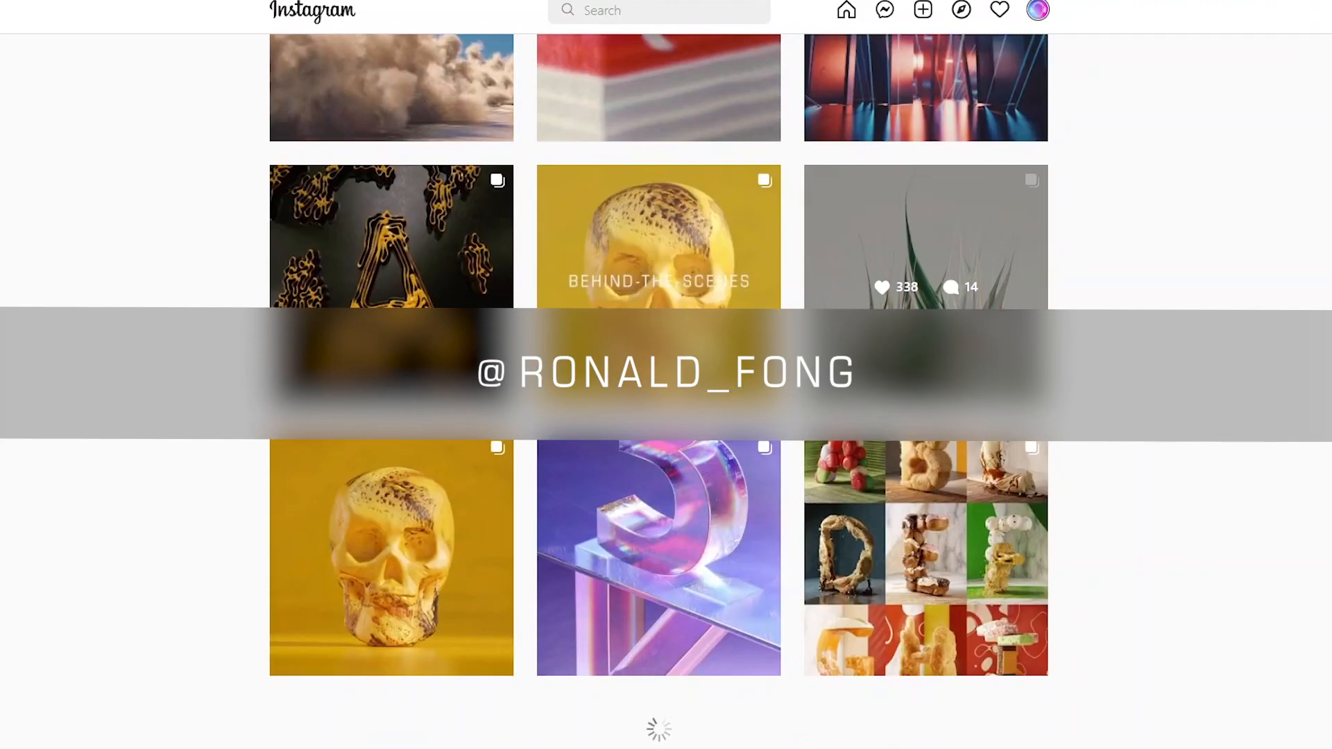
left_click(926, 332)
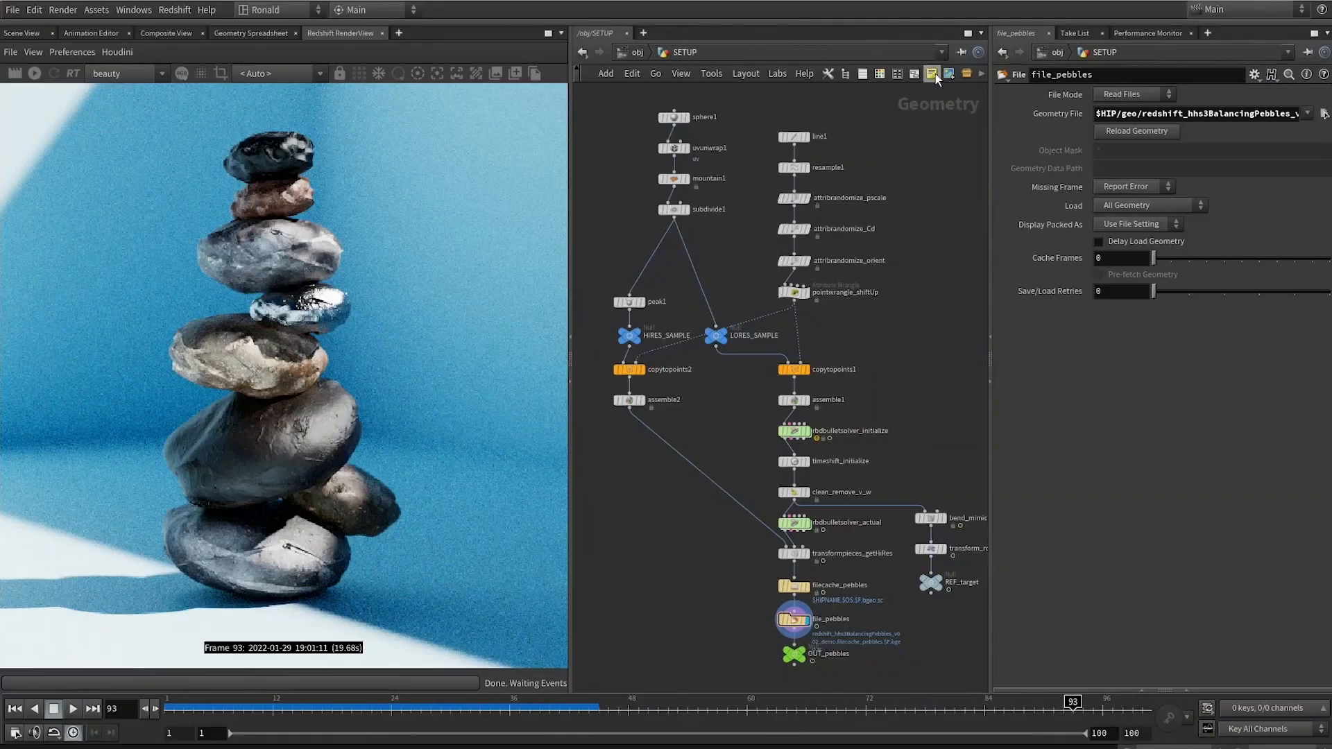
In the SETUP network, add a sticky note about preparing the pebble model beside the sphere1 chain
type("Pre")
type("l")
scroll(650, 224, "down", 1)
left_click_drag(695, 219, 671, 184)
Duplicate the note below subdivide1 and set its text to "High Res and Low Res versions"
left_click_drag(671, 184, 651, 247, "alt")
scroll(652, 253, "up", 3)
double_click(783, 256)
key("BackSpace")
type("High Res and Low Res versions")
left_click_drag(835, 265, 860, 274)
scroll(783, 344, "down", 3)
Move the peak1 and HIRES_SAMPLE branch outward to make room for the High Res and Low Res note
left_click_drag(723, 279, 793, 298)
left_click_drag(666, 279, 776, 420)
left_click_drag(735, 331, 701, 333)
Rename the peak1 node as peak_contactIllusion
double_click(726, 297)
type("peak_illusion_")
key("BackSpace")
key("BackSpace")
key("BackSpace")
key("BackSpace")
key("BackSpace")
key("BackSpace")
key("BackSpace")
key("BackSpace")
key("BackSpace")
type("contactIllusion")
key("Return")
Duplicate a note beside the line1 chain, describing a line for the vertical stack and randomized scale, color and orientation for natural variance
middle_click_drag(825, 252, 700, 274)
double_click(902, 253)
left_click_drag(652, 280, 905, 105, "alt")
type("Create a line for the vertical")
left_click_drag(905, 106, 907, 215, "alt")
middle_click_drag(887, 228, 884, 177)
double_click(884, 176)
type("Randonatural variance")
left_click_drag(952, 187, 910, 228)
Duplicate the note beside rbdbulletsolver_initialize and set its text to "Initialize vertical stack"
left_click_drag(877, 167, 880, 368)
double_click(884, 422)
key("ctrl+a")
type("Initialize vertical")
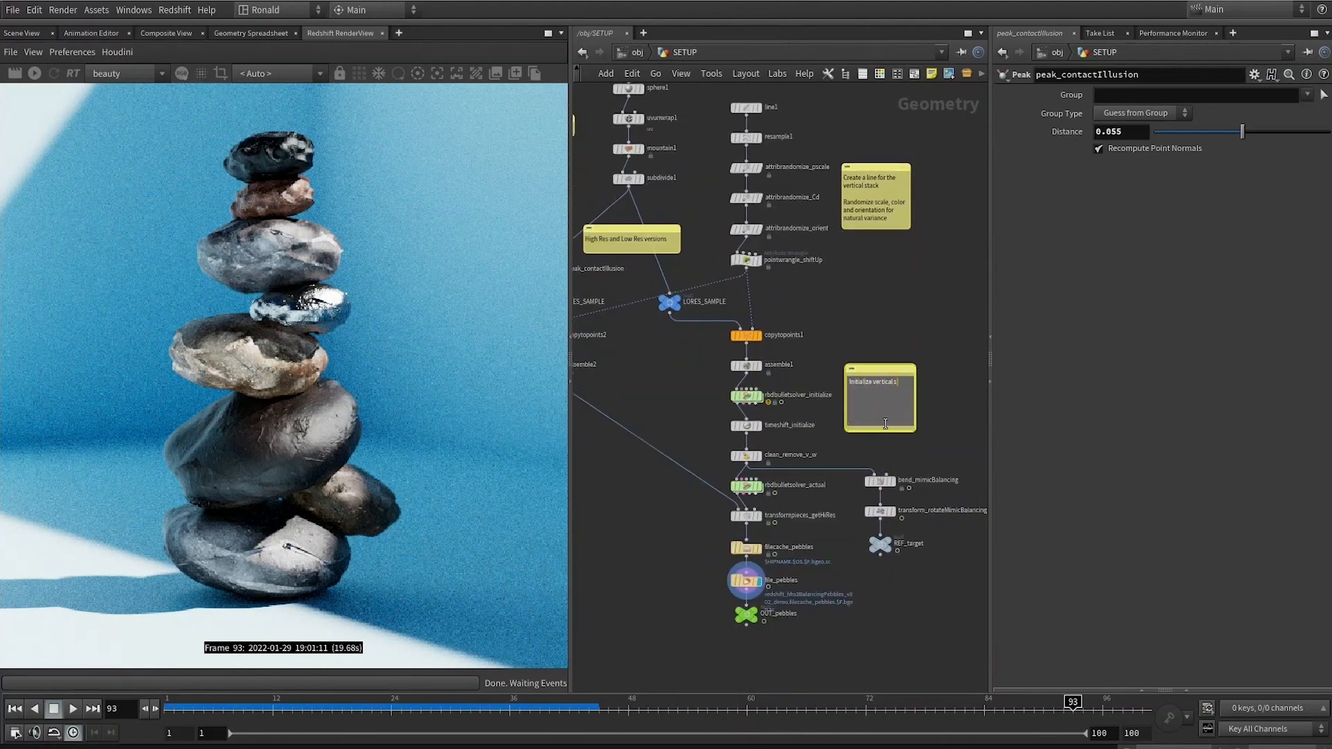
Space out the lower network by moving rbdbulletsolver_actual and the nodes below it down, and repositioning the bend_mimicBalancing branch
middle_click_drag(857, 434, 825, 271)
left_click_drag(715, 353, 715, 466)
left_click_drag(714, 324, 722, 369)
left_click_drag(850, 318, 817, 353)
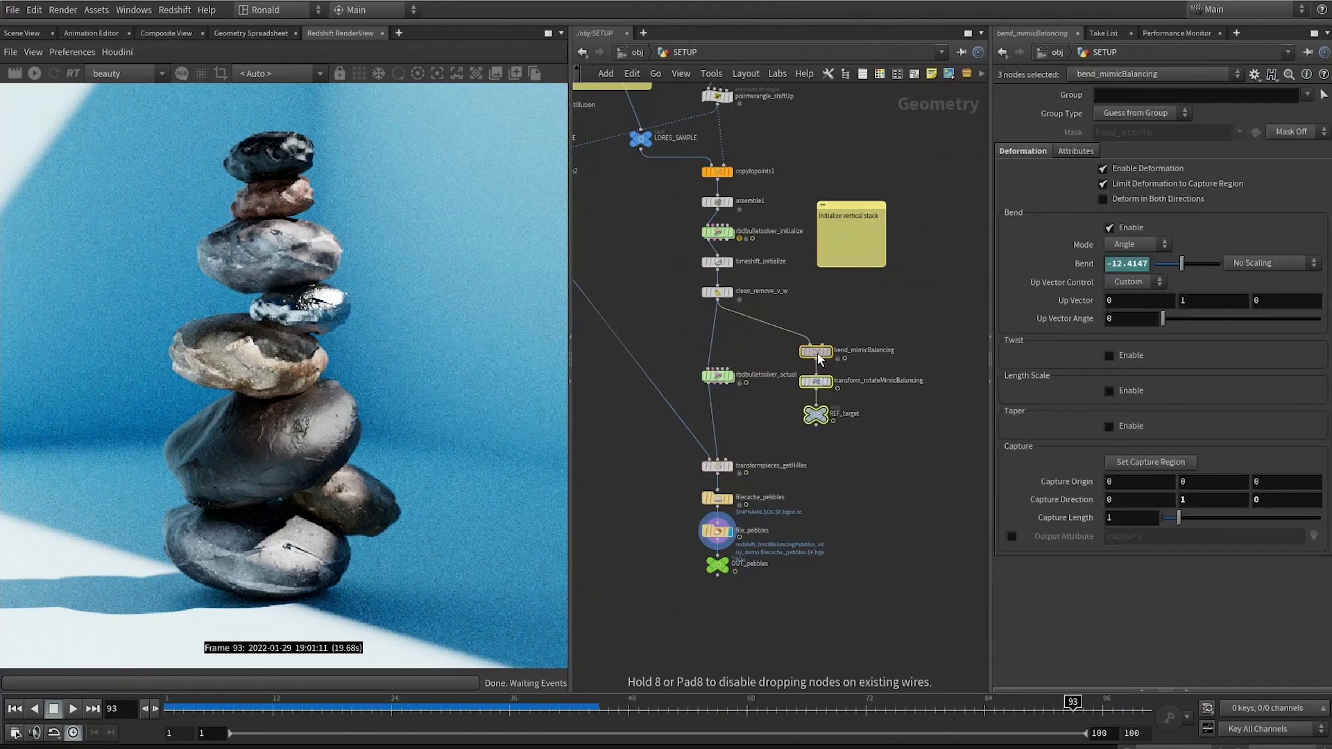
Duplicate a note beside the bend_mimicBalancing branch, labelling it "Actual Simulation" and describing the mimicked balancing act
middle_click_drag(895, 305, 807, 304)
left_click_drag(761, 205, 939, 354, "alt")
double_click(903, 364)
type("Actual Simulation")
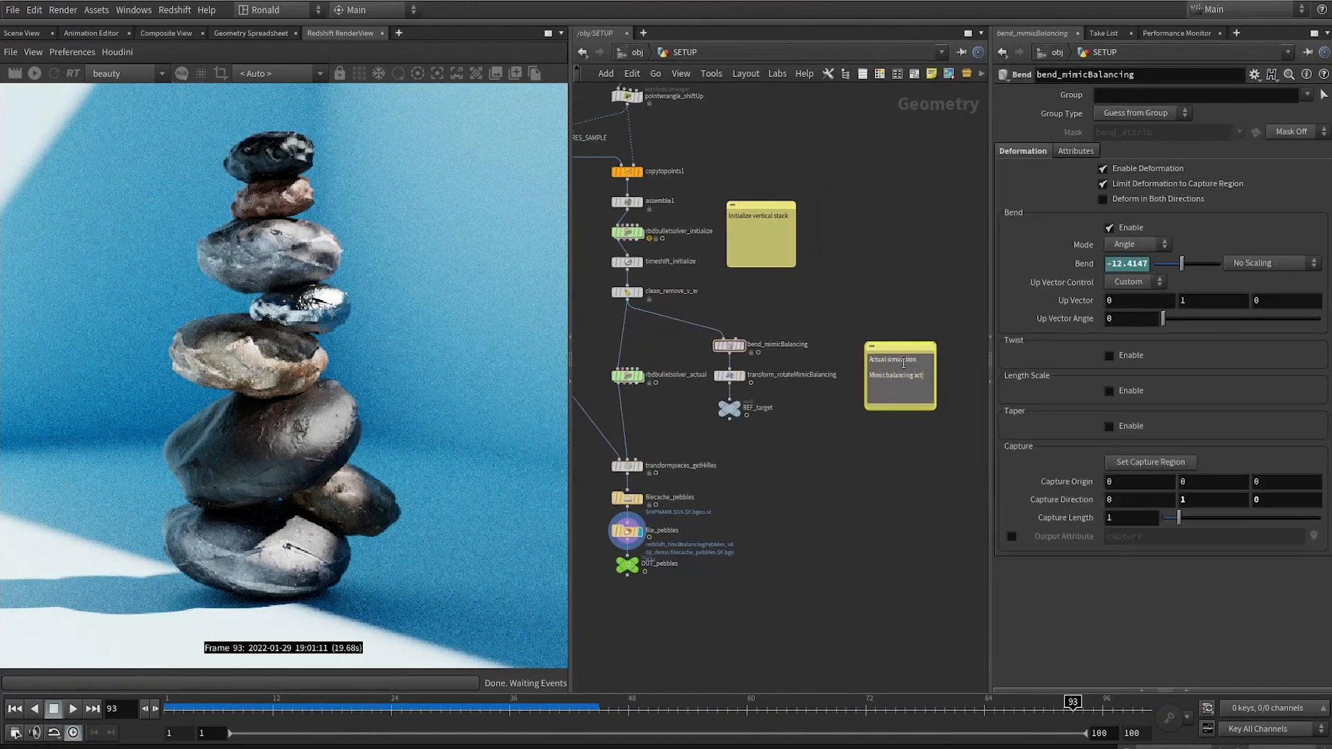
type(".")
left_click(912, 541)
Duplicate a note beside filecache_pebbles and set its text to "Cache your simulation for rendering."
scroll(912, 554, "down", 5)
left_click_drag(978, 289, 832, 454, "alt")
double_click(833, 489)
key("ctrl+a")
type("Cache your simulation for rendering.")
Extend the "Initialize vertical stack" note with a line about removing initialization simulation attributes such as @v and @w, and widen it
scroll(865, 568, "down", 5)
scroll(771, 438, "up", 3)
double_click(909, 318)
type(".")
key("Return")
key("Return")
type("Remove")
type("@v and @w.")
left_click_drag(913, 339, 930, 340)
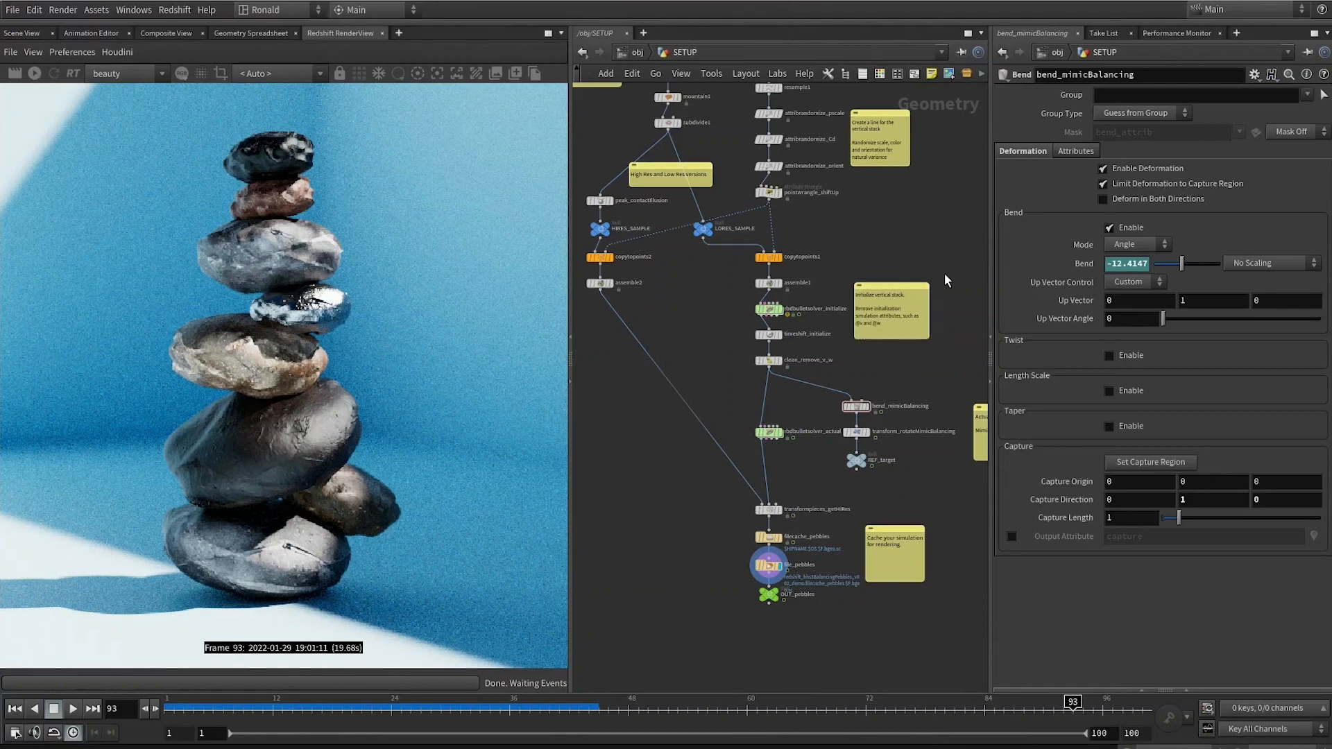
Color the modelling and line notes blue, the two simulation notes green and the caching note orange
scroll(772, 276, "down", 3)
left_click(848, 298)
left_click(917, 374, "shift")
left_click(880, 74)
left_click(905, 629)
left_click(850, 451)
left_click(910, 652)
key("c")
scroll(907, 497, "up", 2)
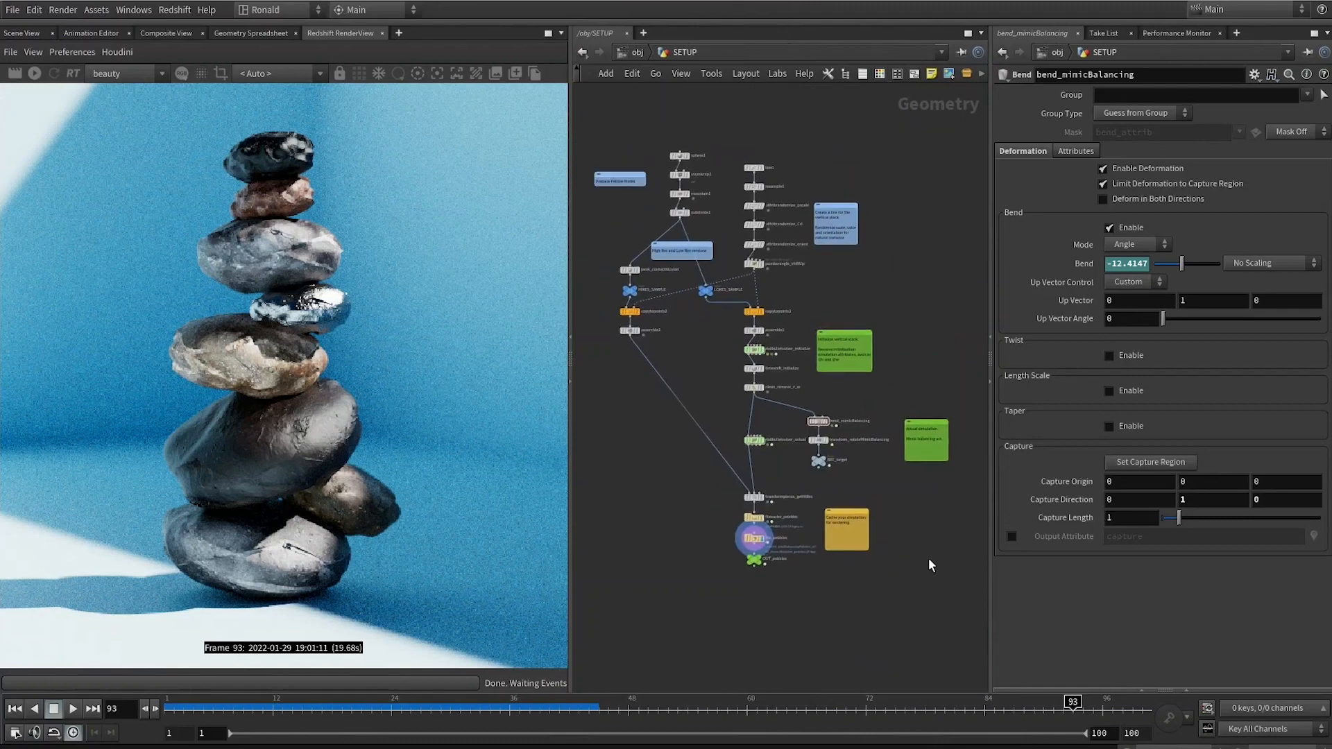